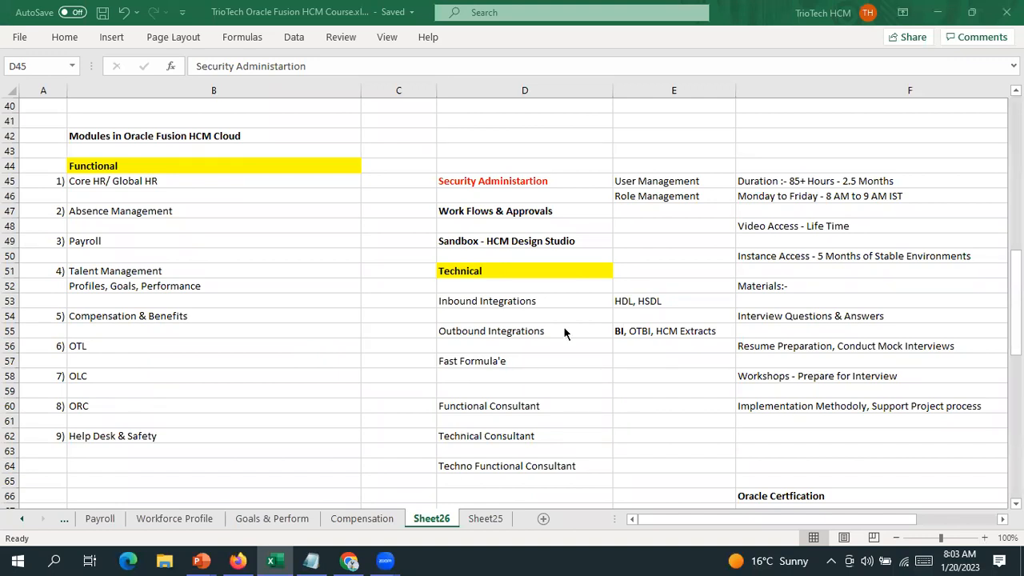
- Review the functional modules list, technical topics and course duration notes on Sheet26
left_click(245, 135)
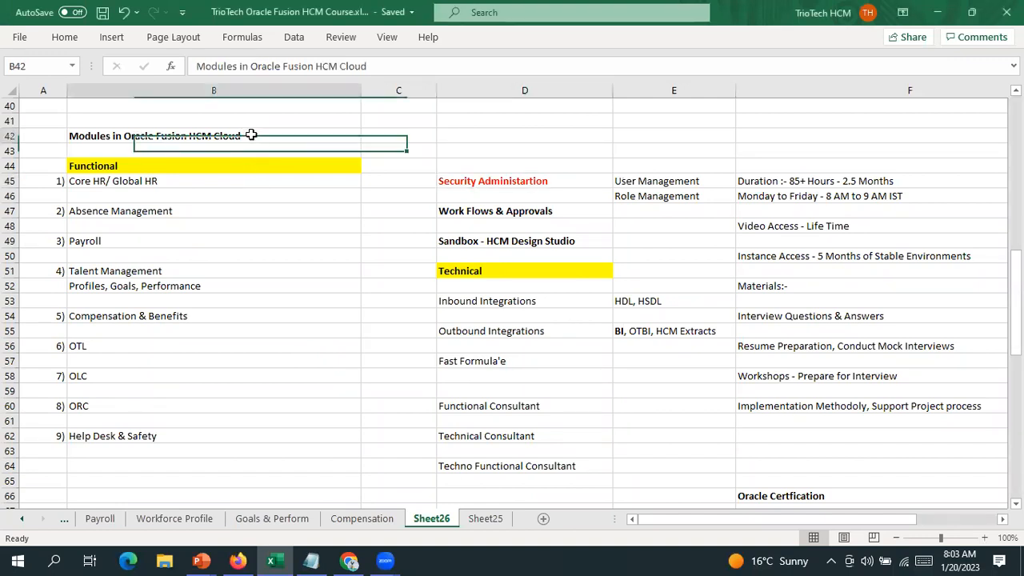
left_click_drag(242, 165, 211, 438)
left_click_drag(485, 270, 524, 465)
left_click_drag(521, 172, 560, 247)
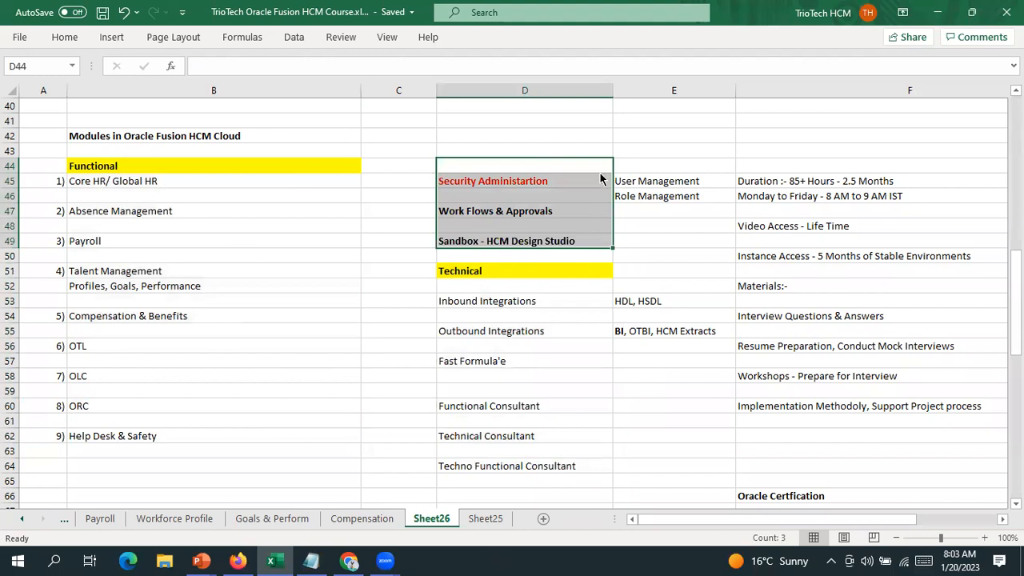
left_click(265, 136)
left_click_drag(836, 183, 865, 425)
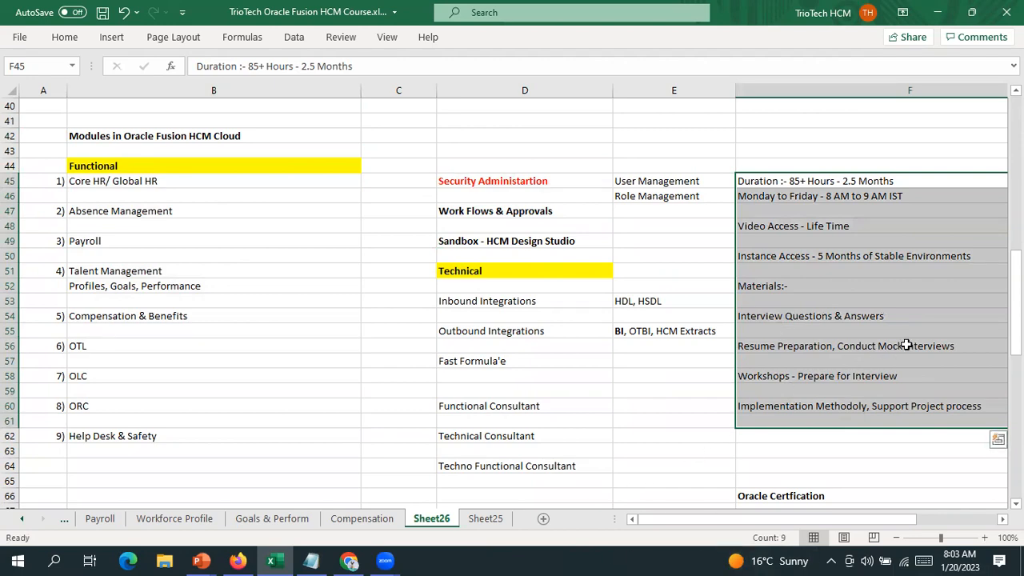
scroll(832, 376, "down", 5)
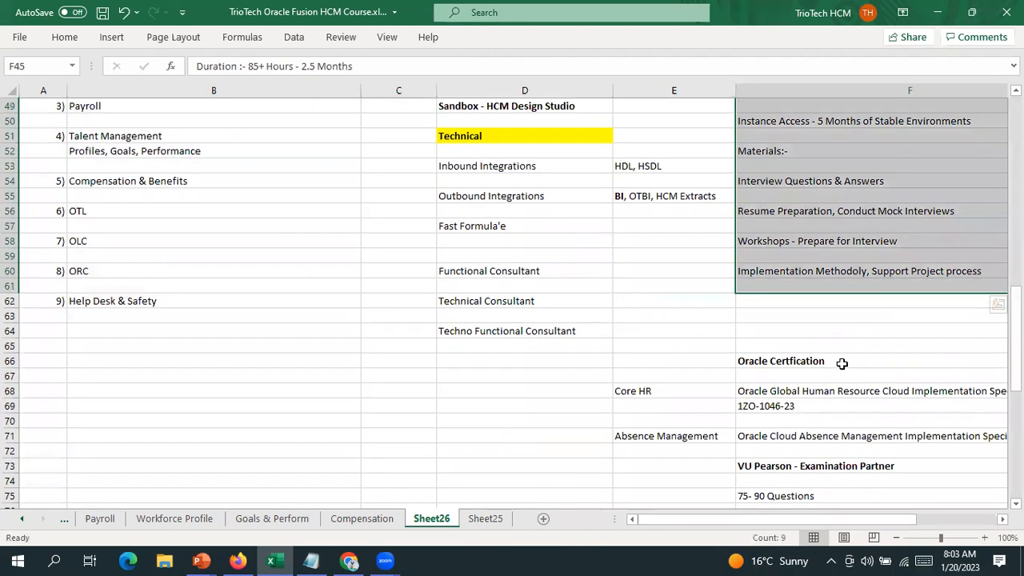
scroll(829, 378, "down", 2)
left_click_drag(783, 182, 795, 406)
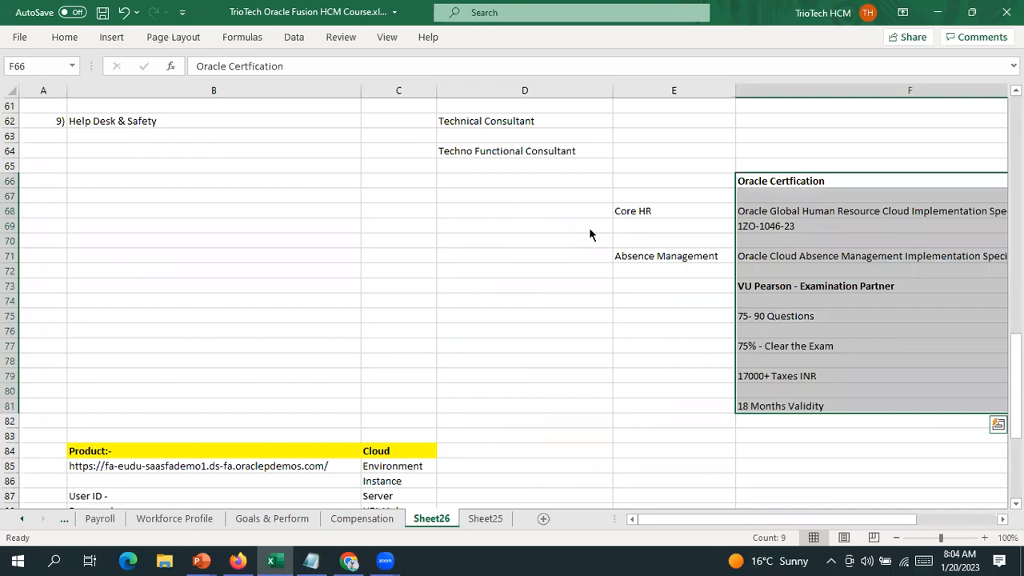
scroll(590, 235, "down", 7)
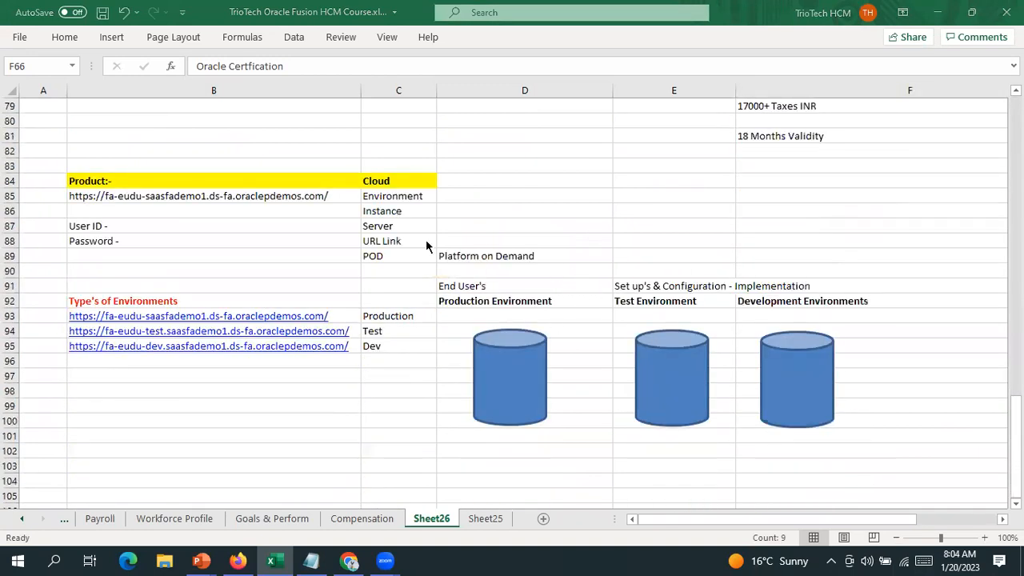
- Review the product URL and the Production, Test and Development environment blocks
left_click(103, 136)
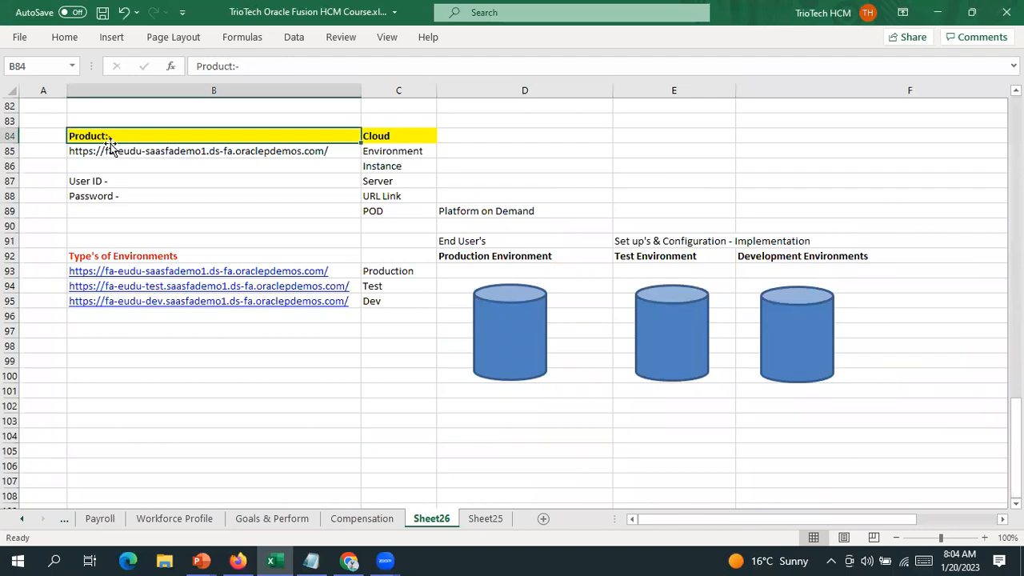
left_click(129, 152)
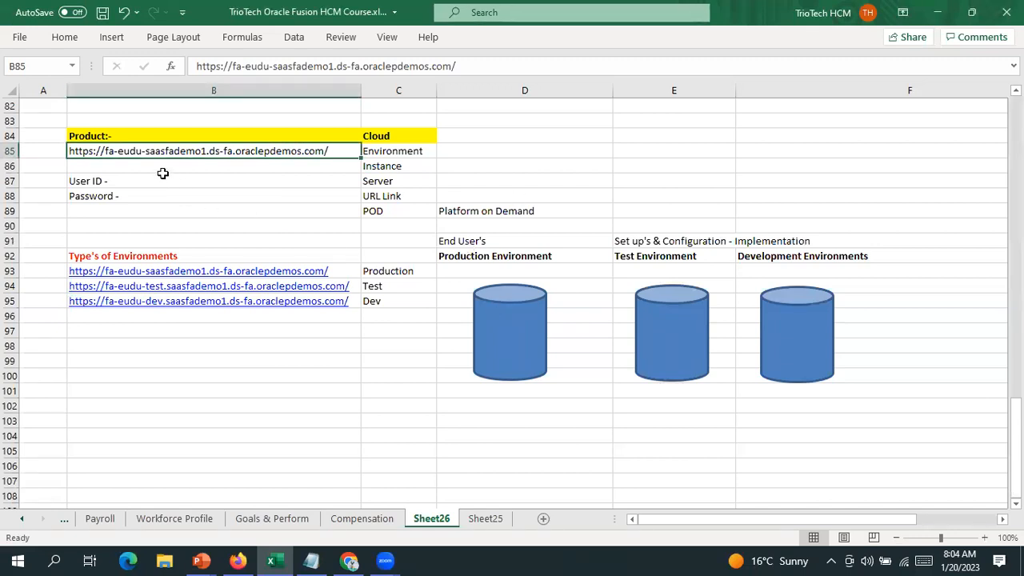
left_click_drag(469, 256, 495, 390)
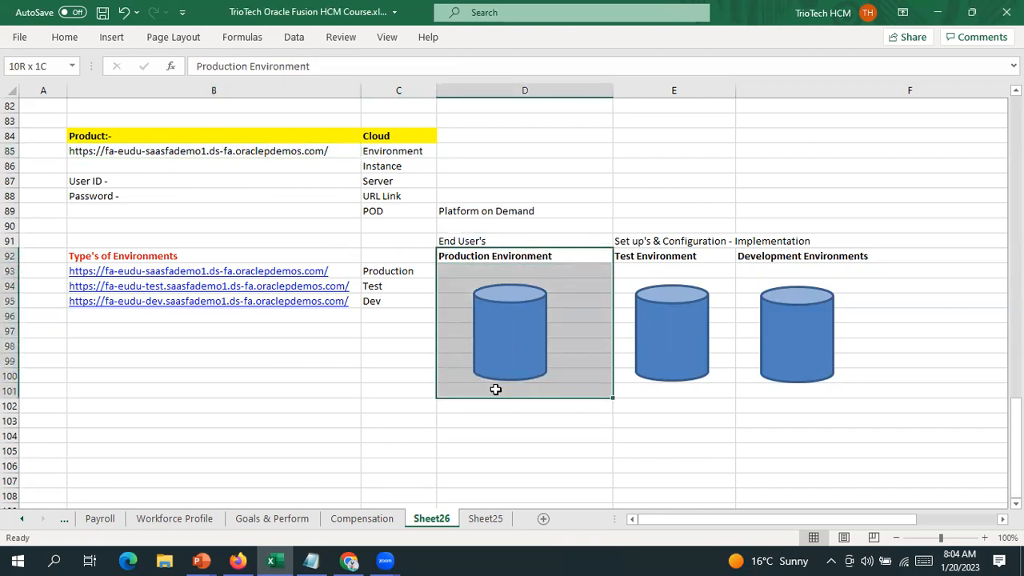
left_click_drag(691, 240, 696, 382)
left_click_drag(819, 244, 811, 382)
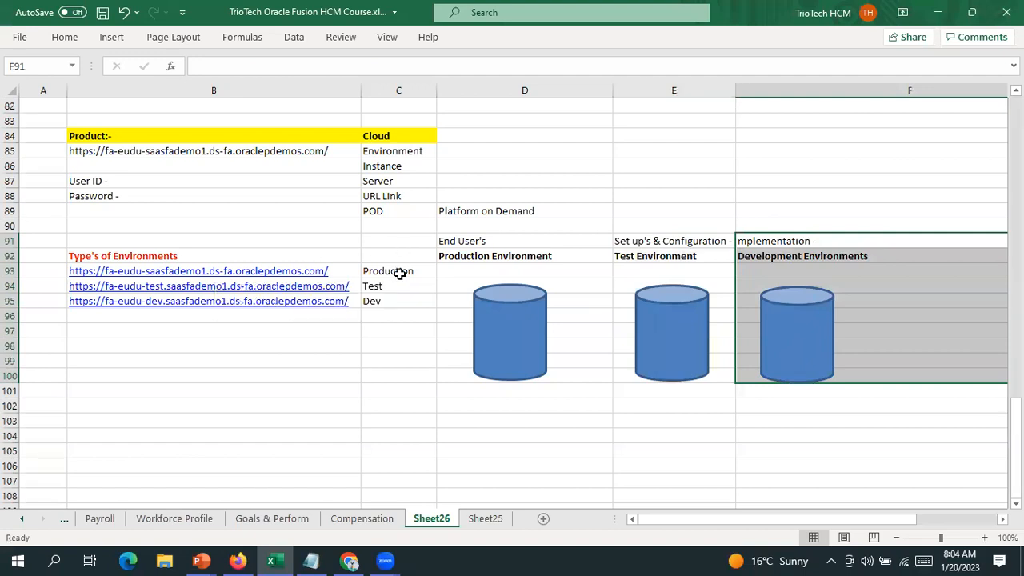
left_click(376, 288)
left_click(373, 303)
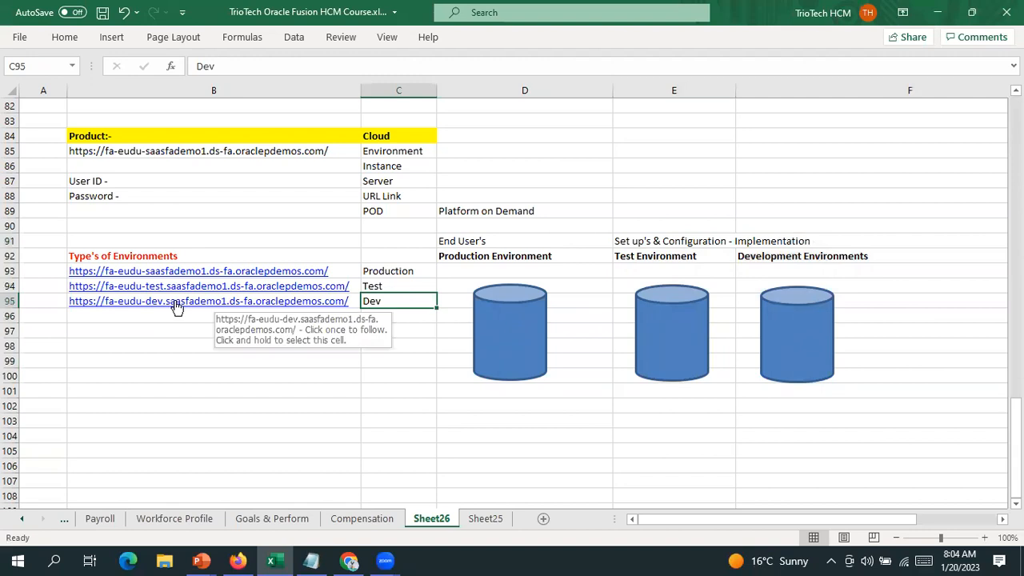
left_click(180, 342)
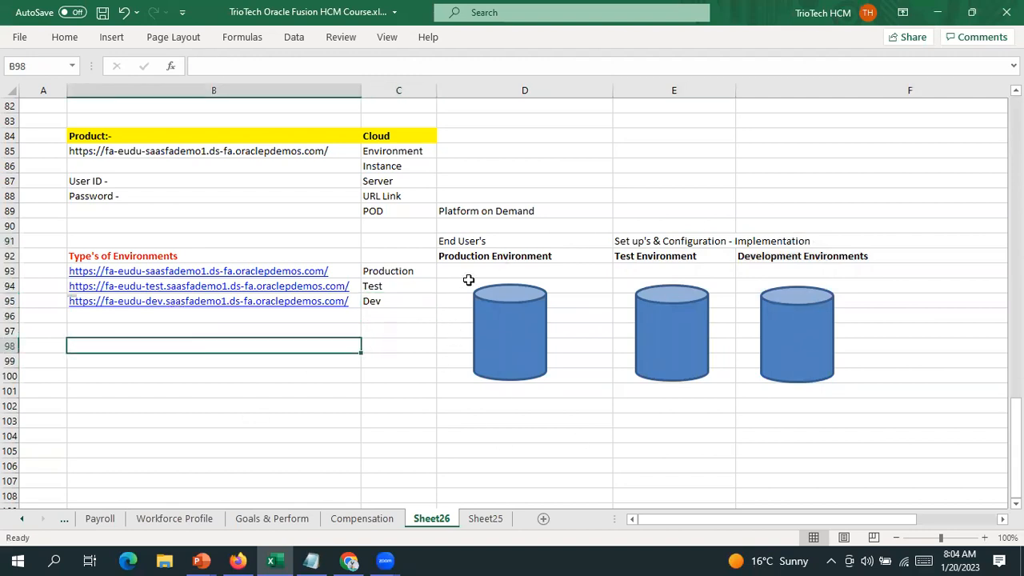
- Review the Cloud terms from Environment to POD and save the workbook
left_click_drag(380, 149, 390, 212)
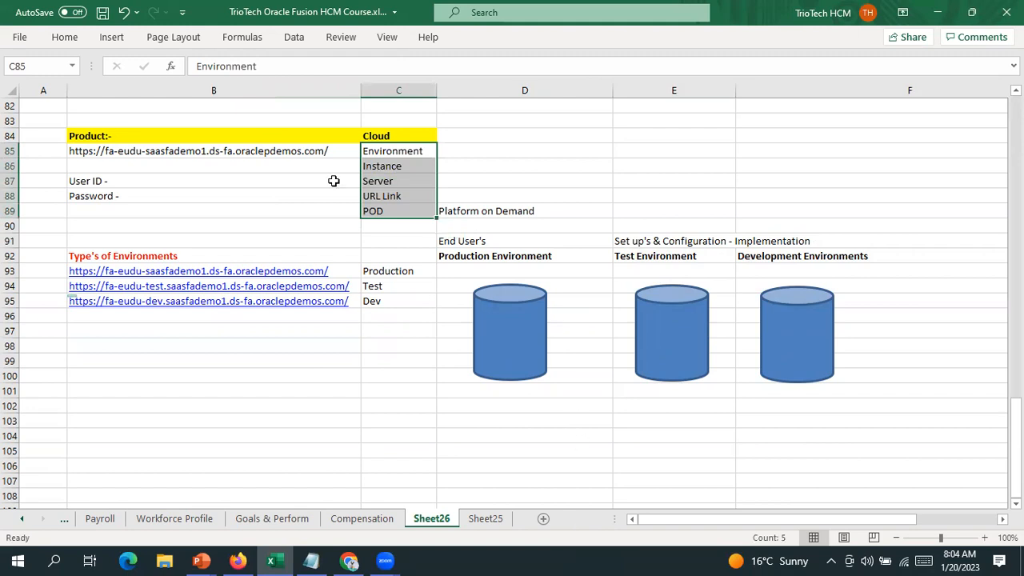
left_click(287, 152)
left_click_drag(393, 152, 395, 211)
key("ctrl+s")
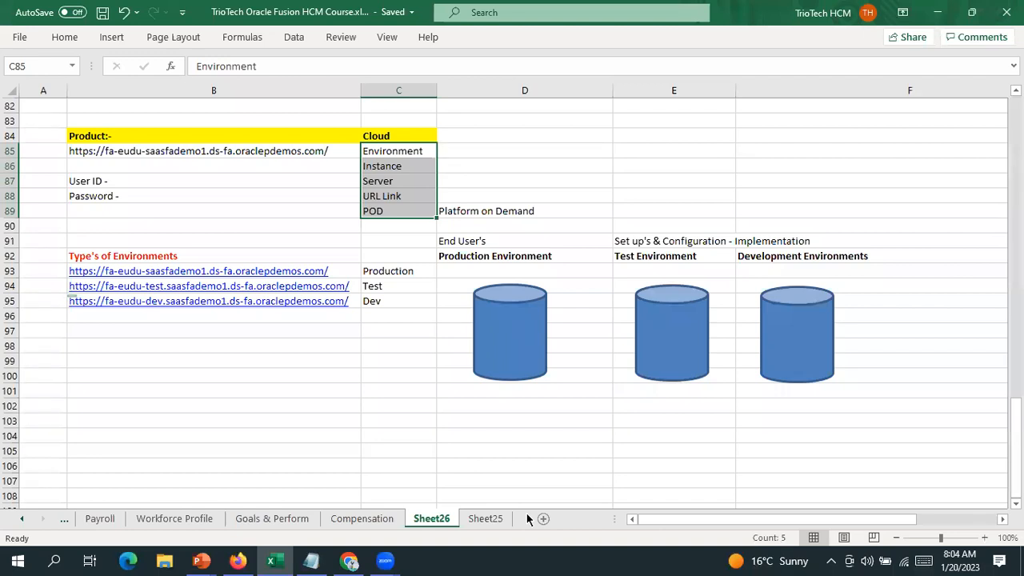
left_click(483, 378)
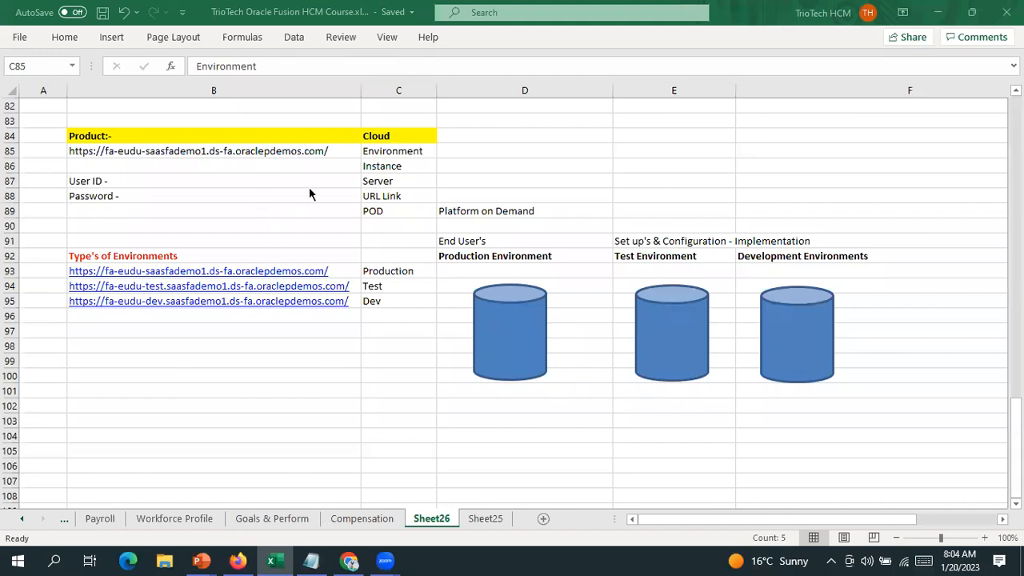
left_click(287, 152)
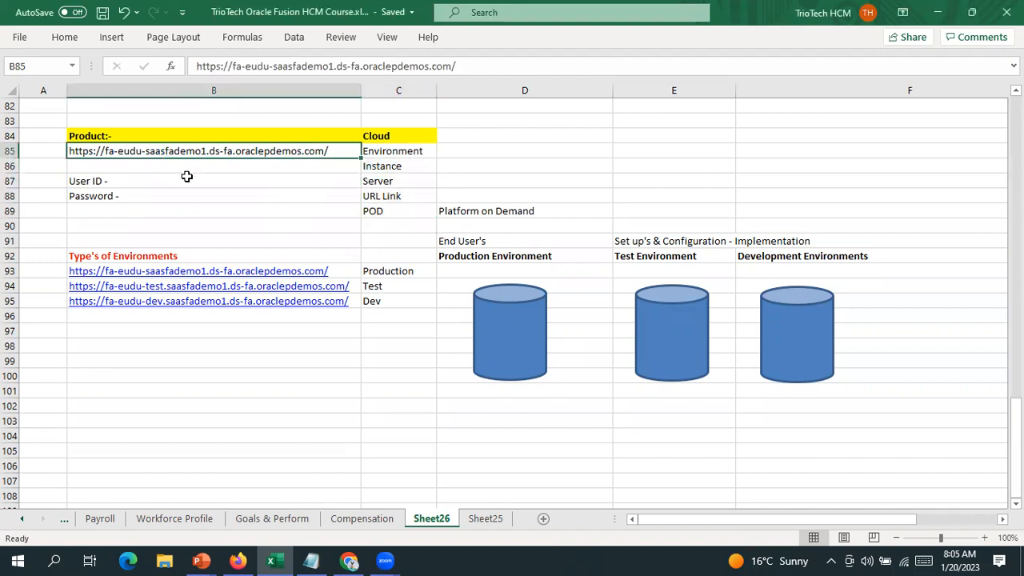
left_click(173, 197)
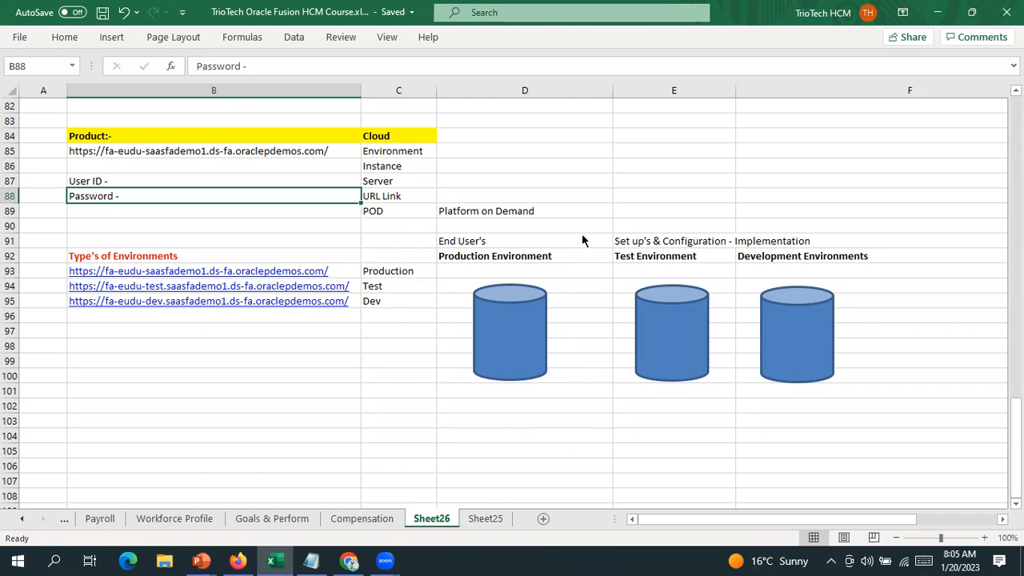
- Scroll back past the Security Administartion topic to the top and edit cell F12
scroll(541, 212, "up", 14)
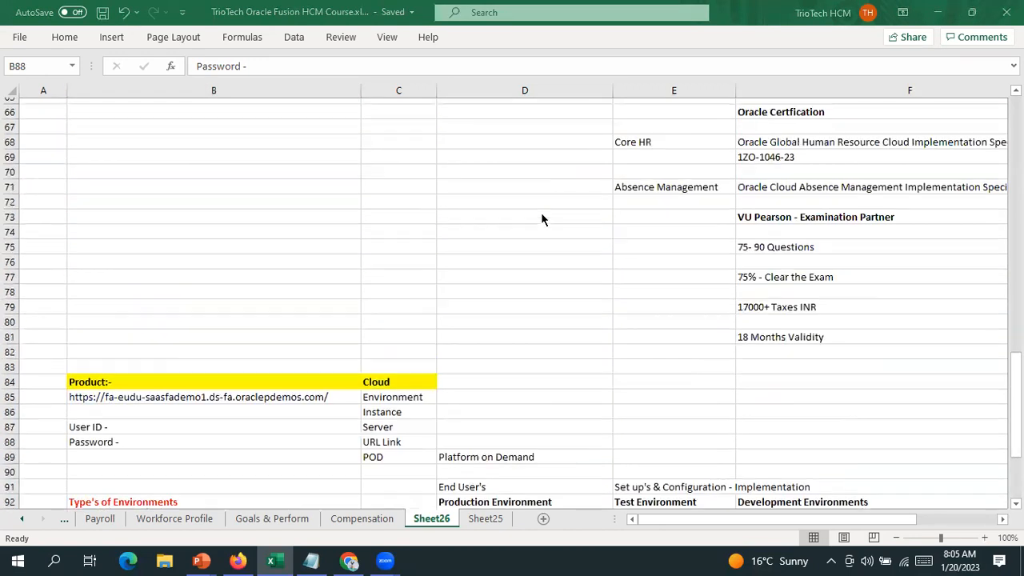
scroll(541, 212, "up", 1)
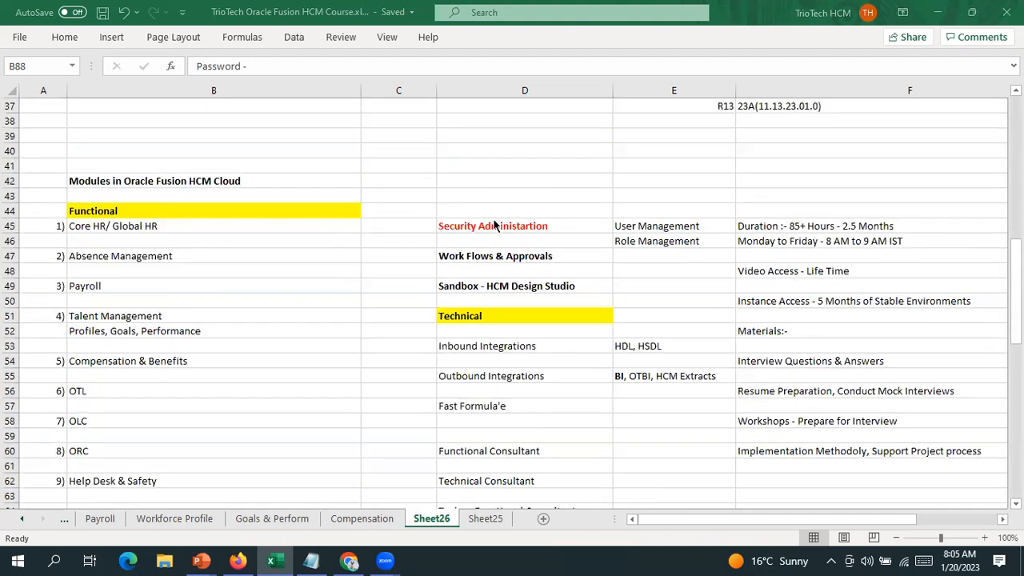
left_click(484, 225)
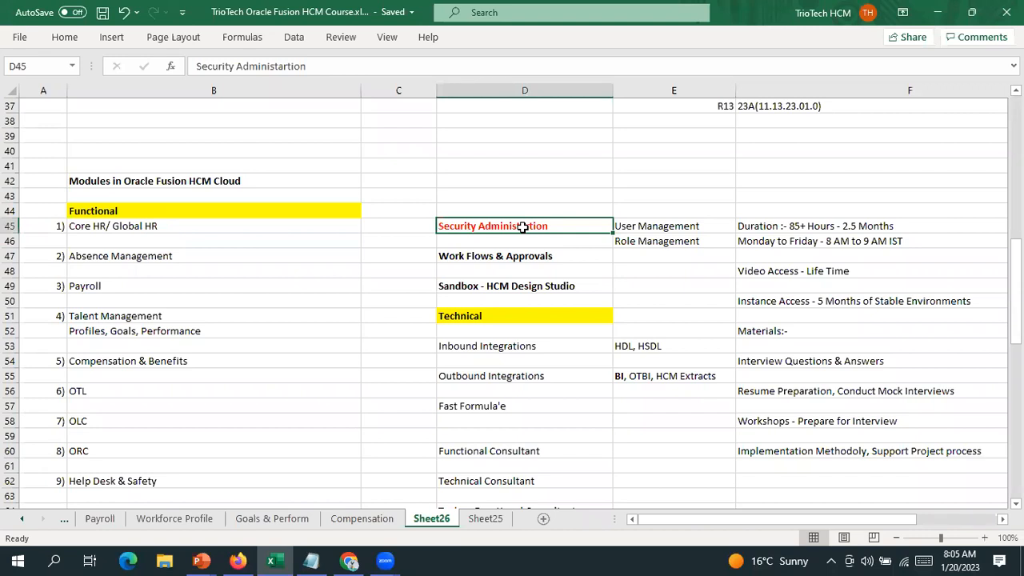
scroll(711, 233, "up", 12)
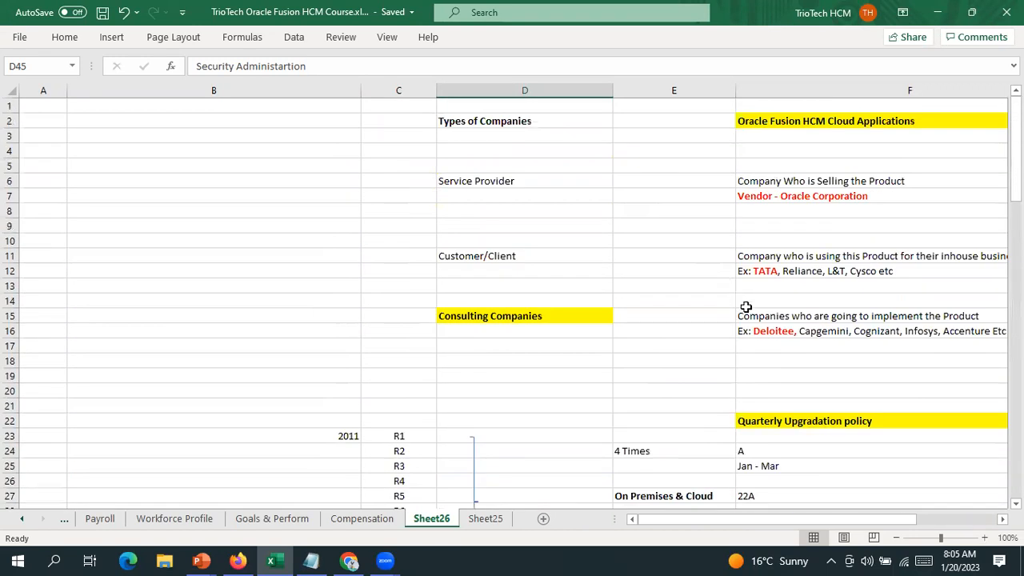
double_click(770, 272)
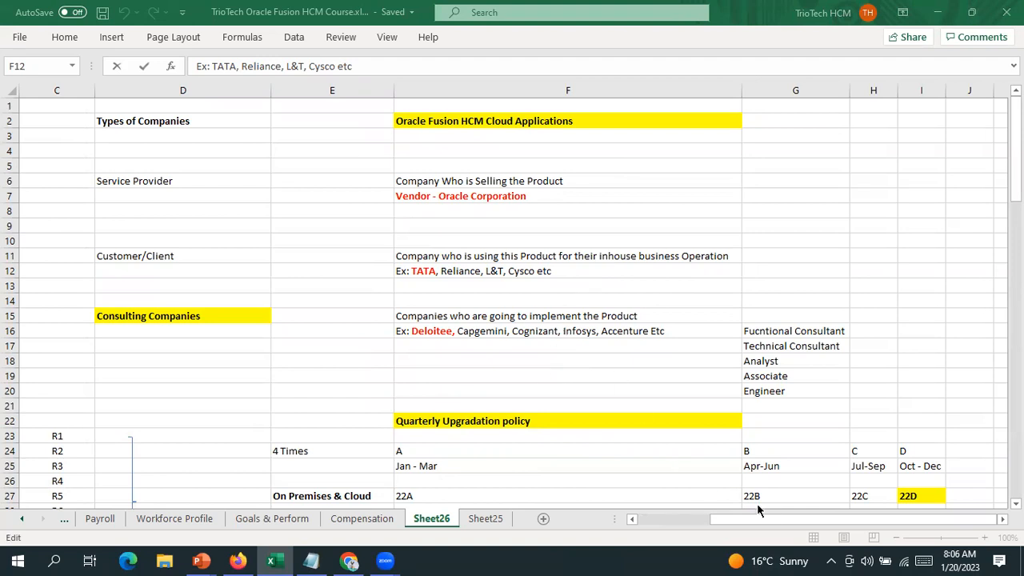
left_click_drag(750, 522, 730, 523)
left_click_drag(731, 270, 705, 272)
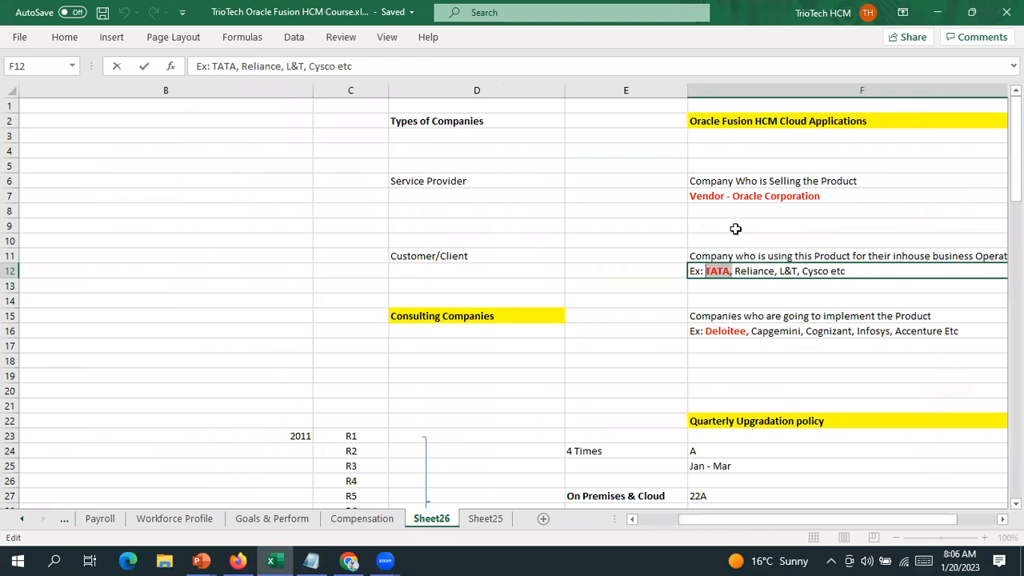
left_click(721, 196)
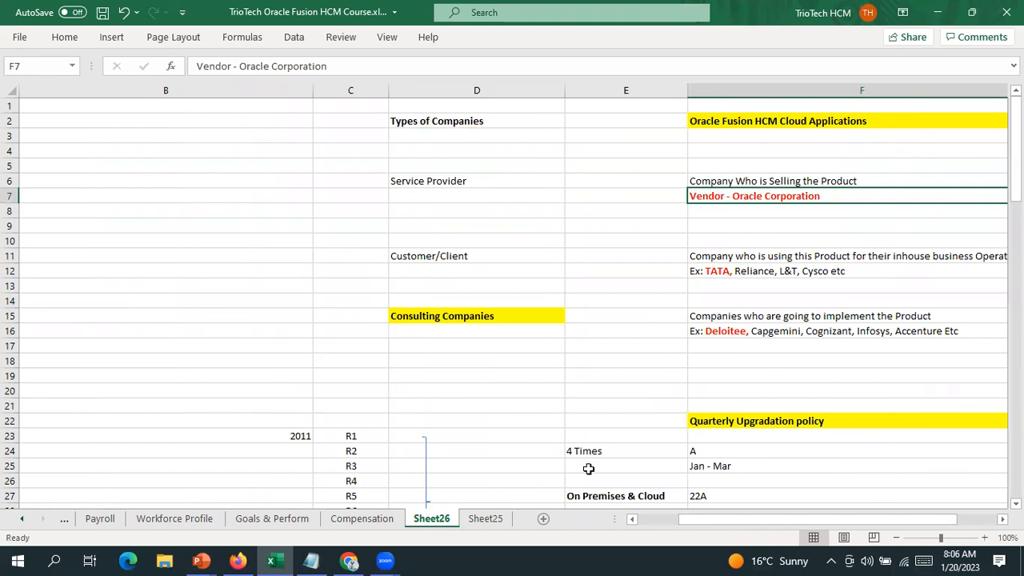
left_click(573, 243)
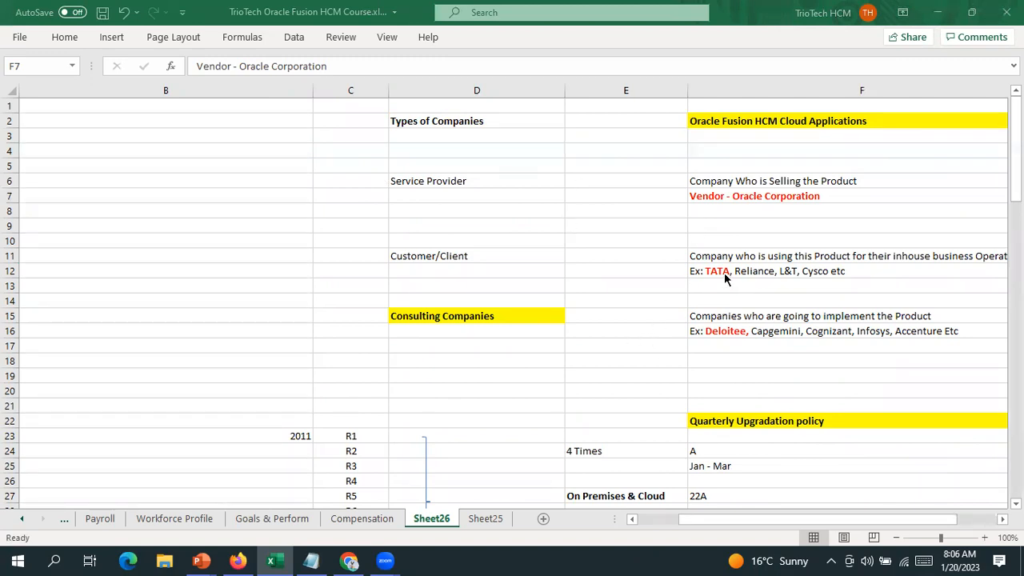
key("F2")
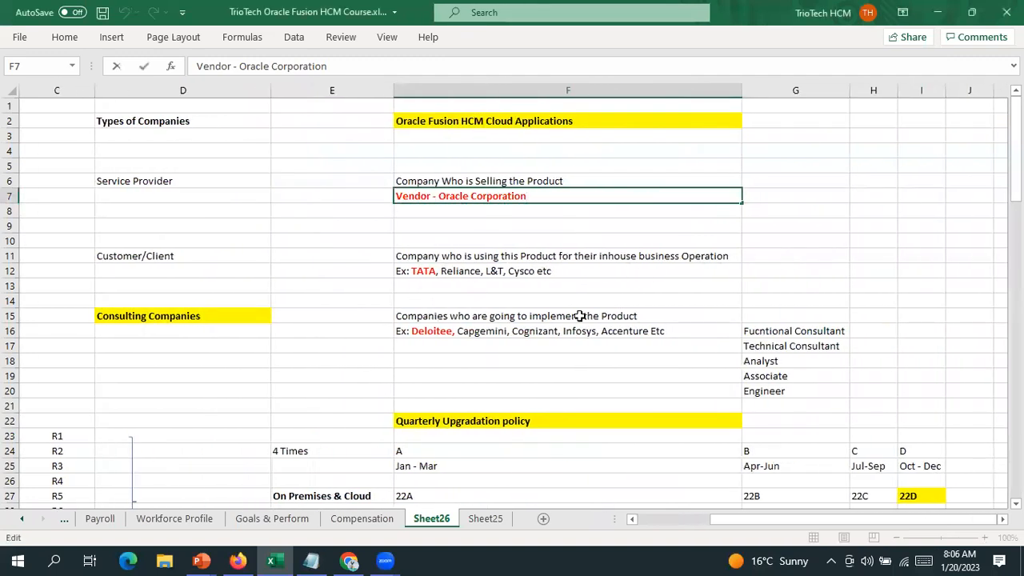
left_click_drag(857, 520, 829, 523)
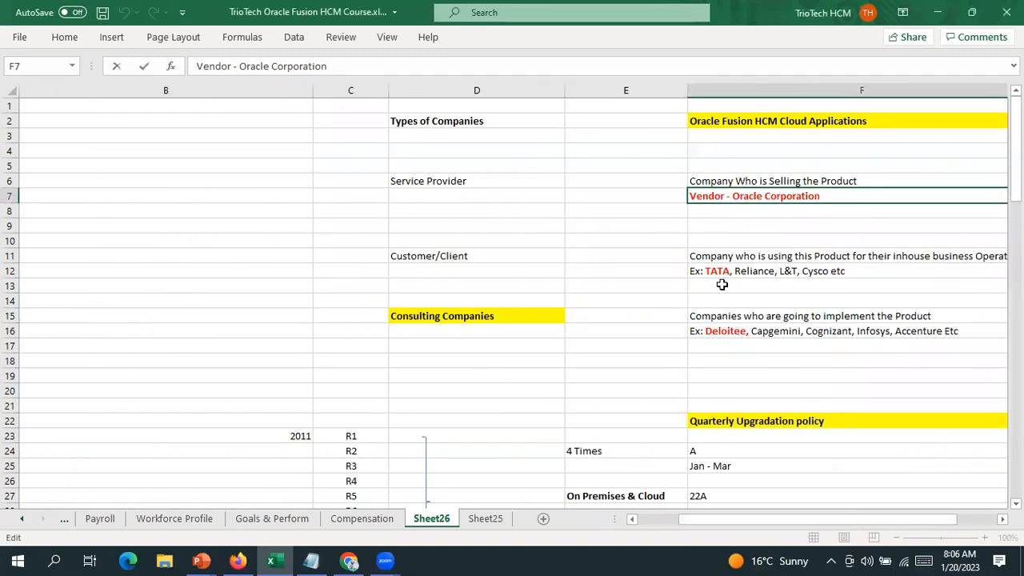
left_click(723, 270)
scroll(730, 306, "down", 1)
scroll(730, 307, "up", 1)
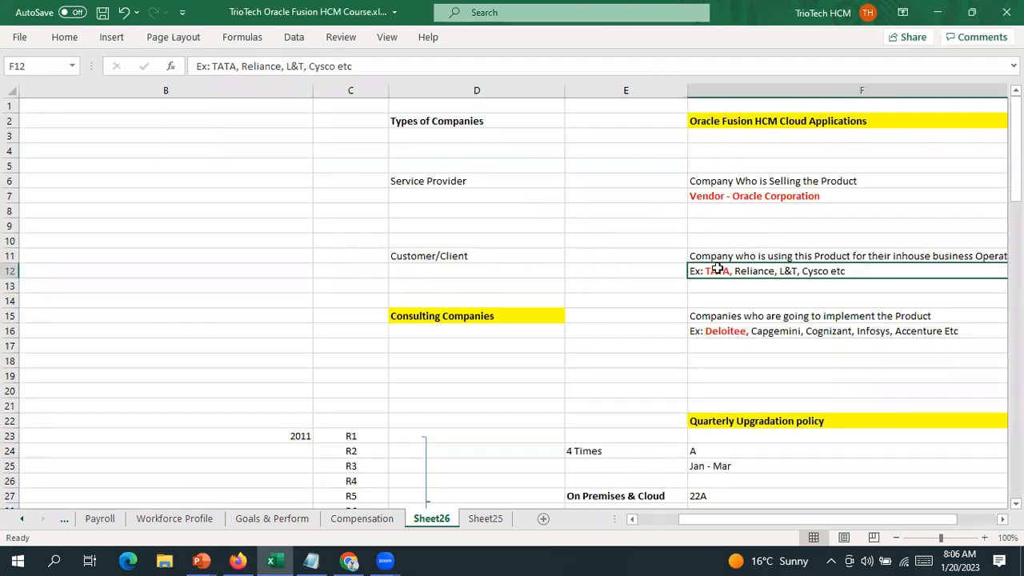
left_click(740, 334)
left_click(521, 313)
left_click(710, 320)
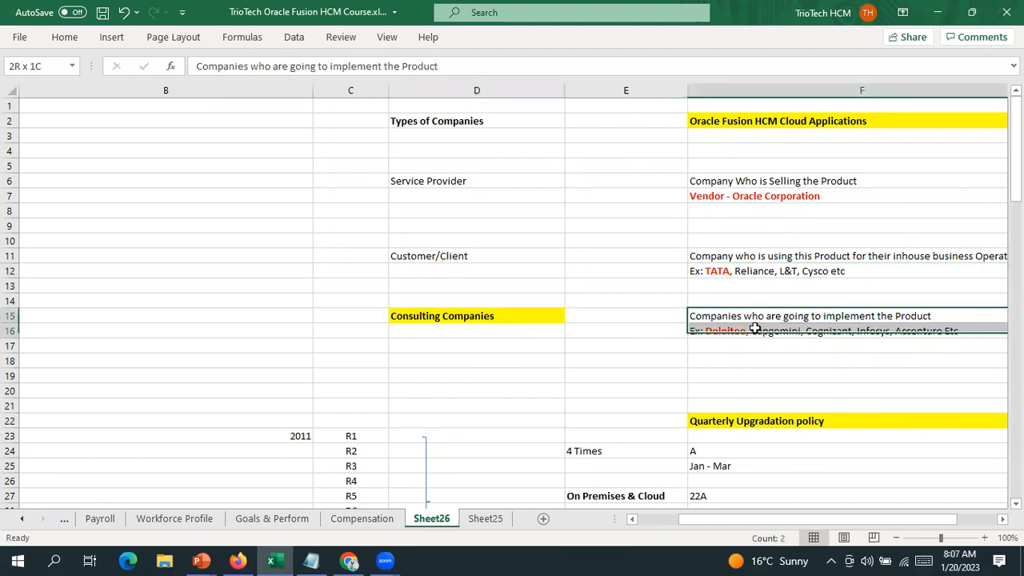
left_click(860, 334, "shift")
left_click(736, 331)
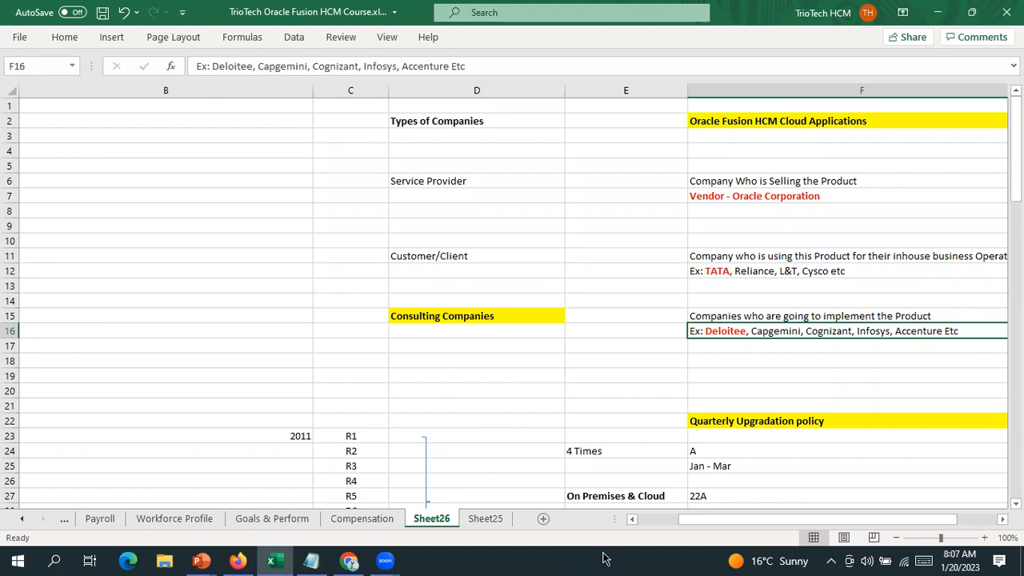
left_click(547, 362)
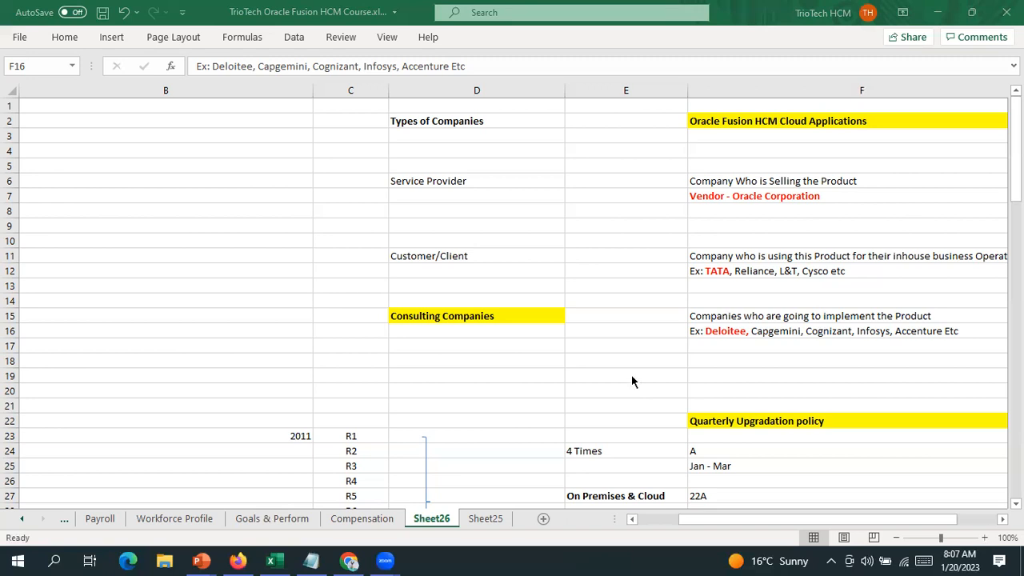
- Copy the Security Administartion heading in D45 and switch to the blank Sheet25
scroll(591, 266, "down", 13)
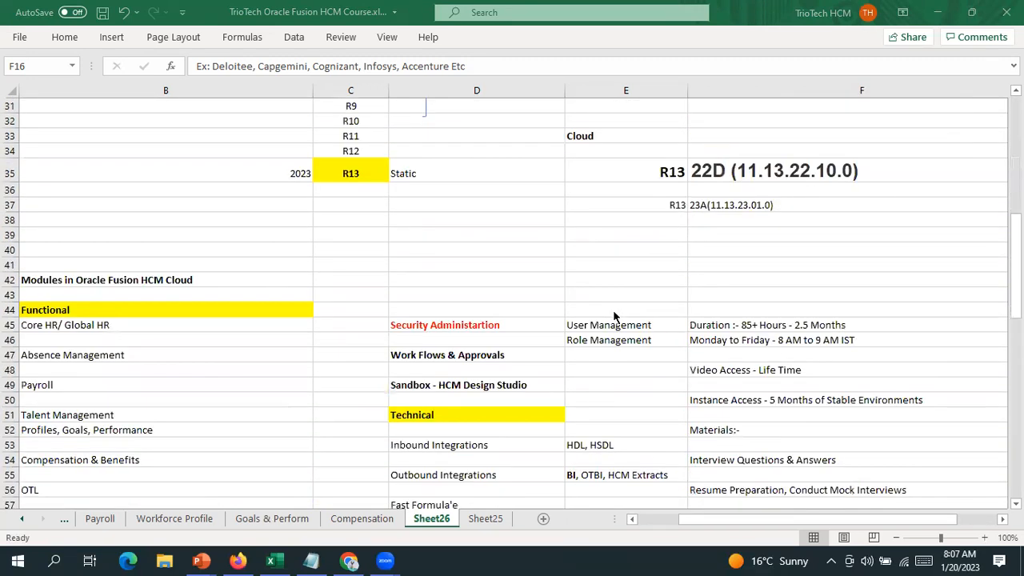
left_click(942, 520)
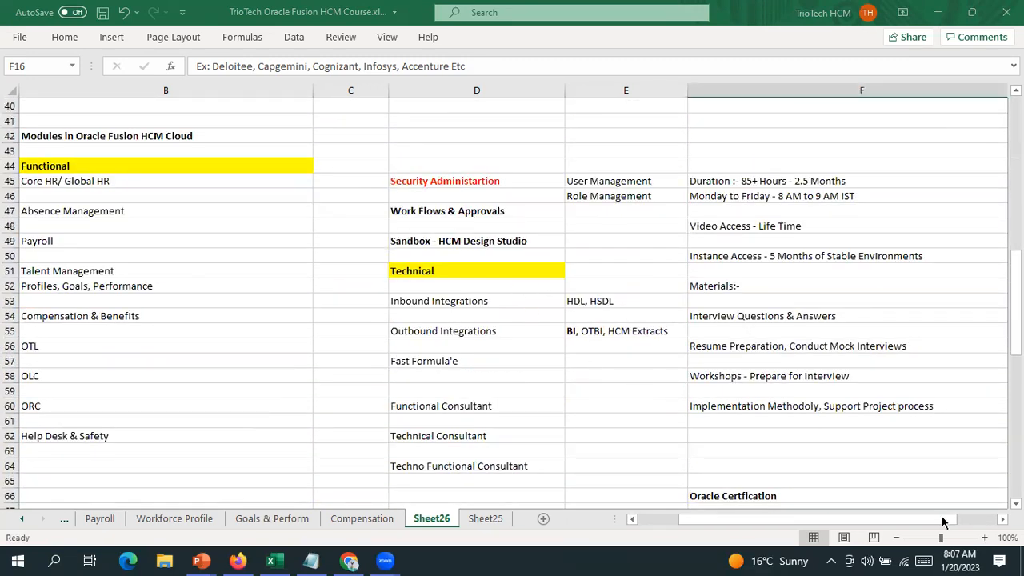
left_click_drag(942, 521, 649, 525)
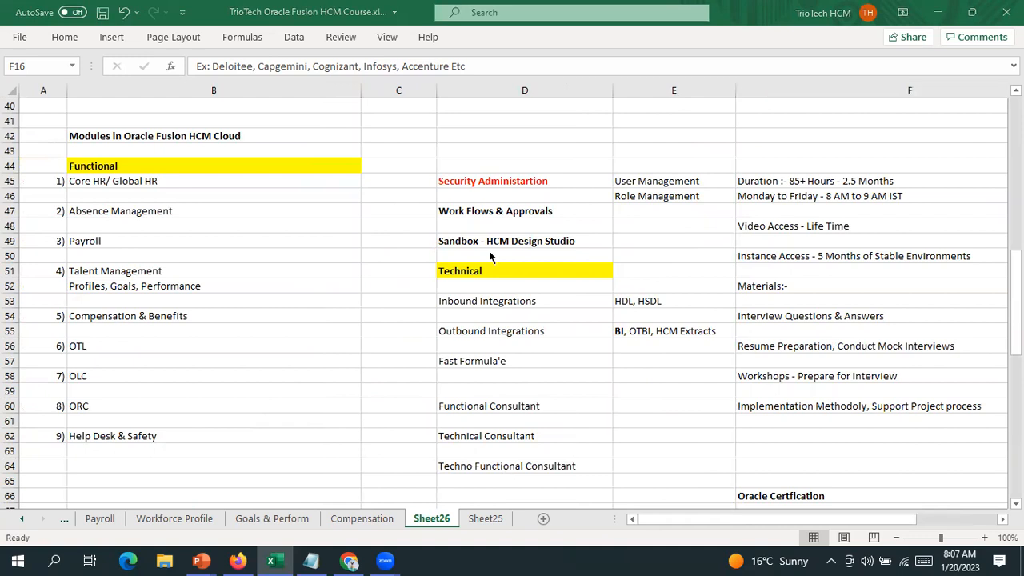
left_click(488, 177)
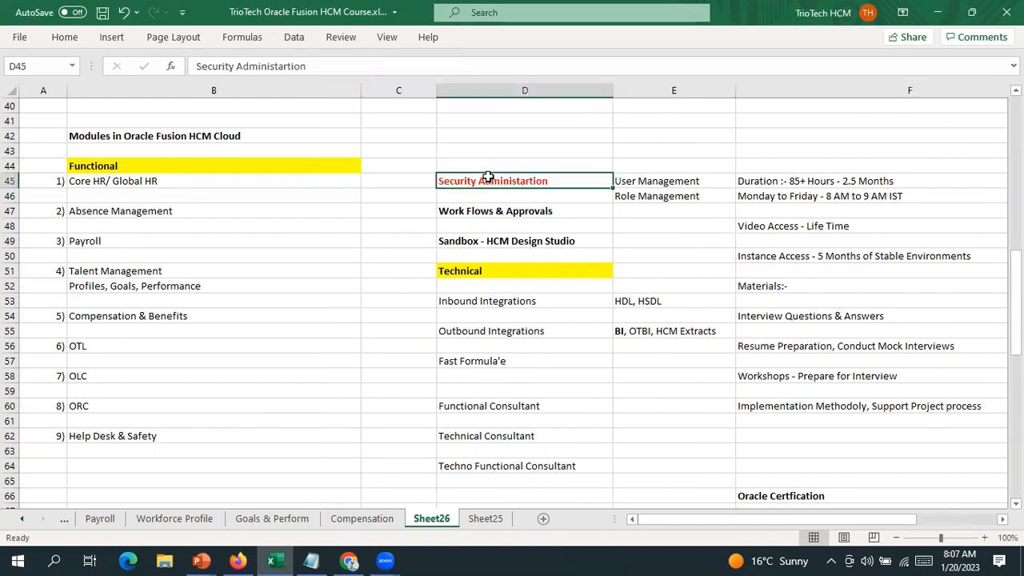
key("ctrl+c")
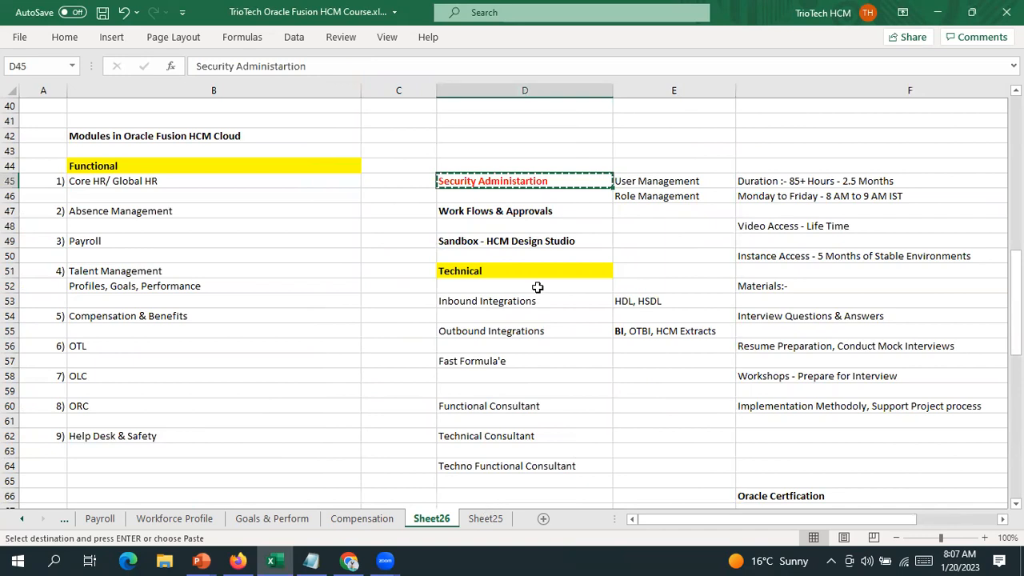
left_click(490, 520)
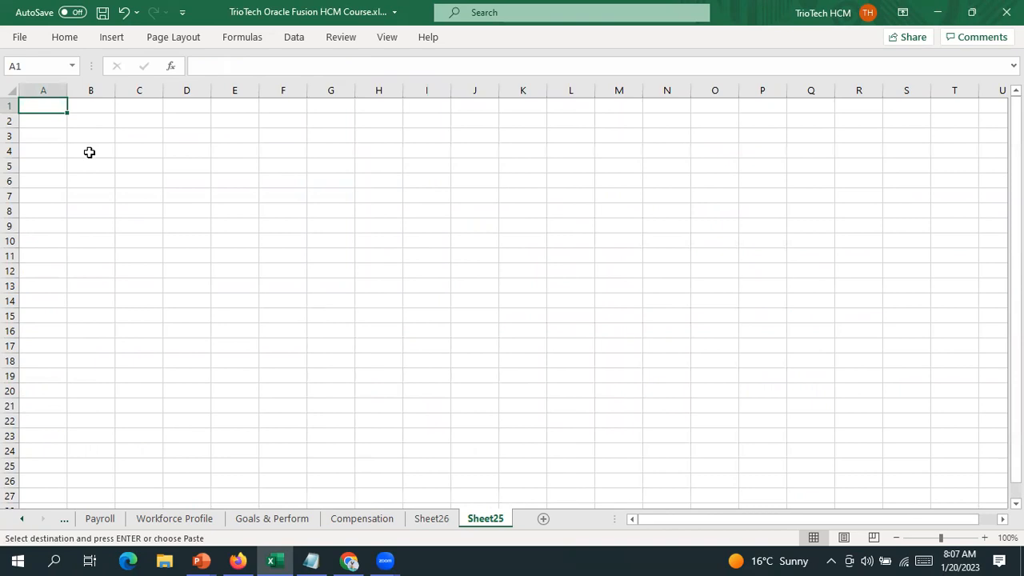
- Paste the Security Administartion heading into C4, autofit column C, and save
left_click(136, 150)
key("ctrl+v")
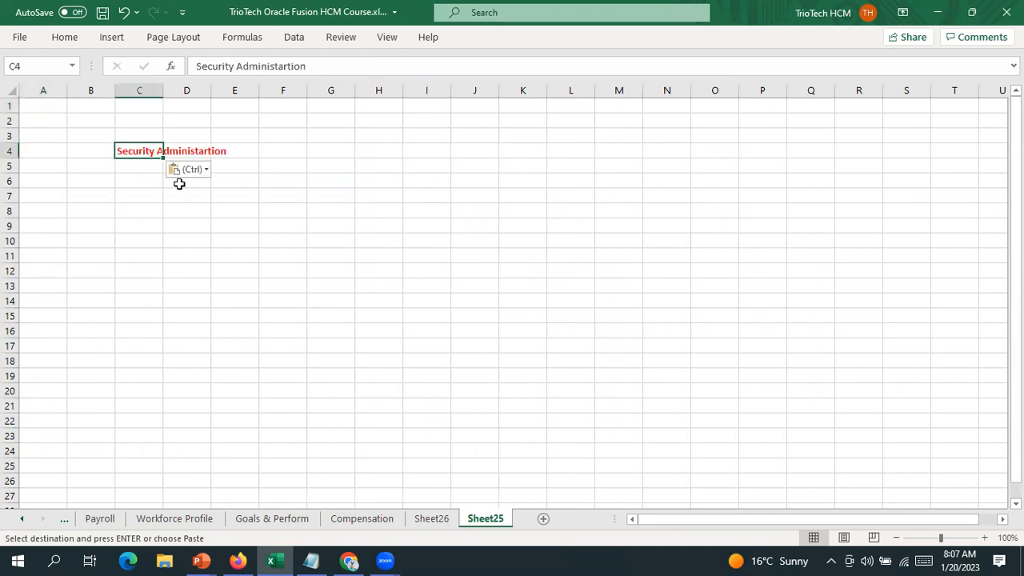
double_click(163, 90)
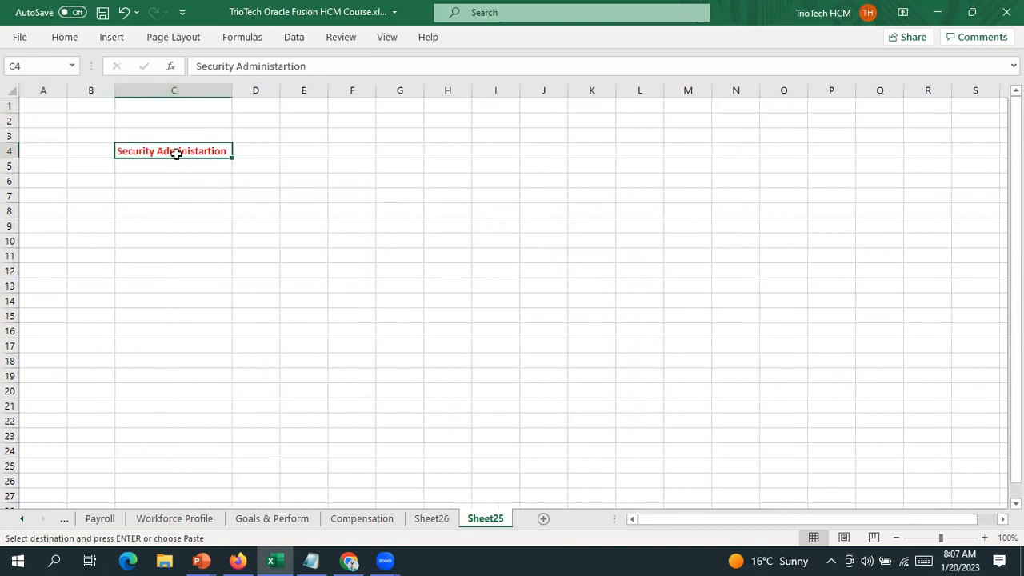
key("ctrl+s")
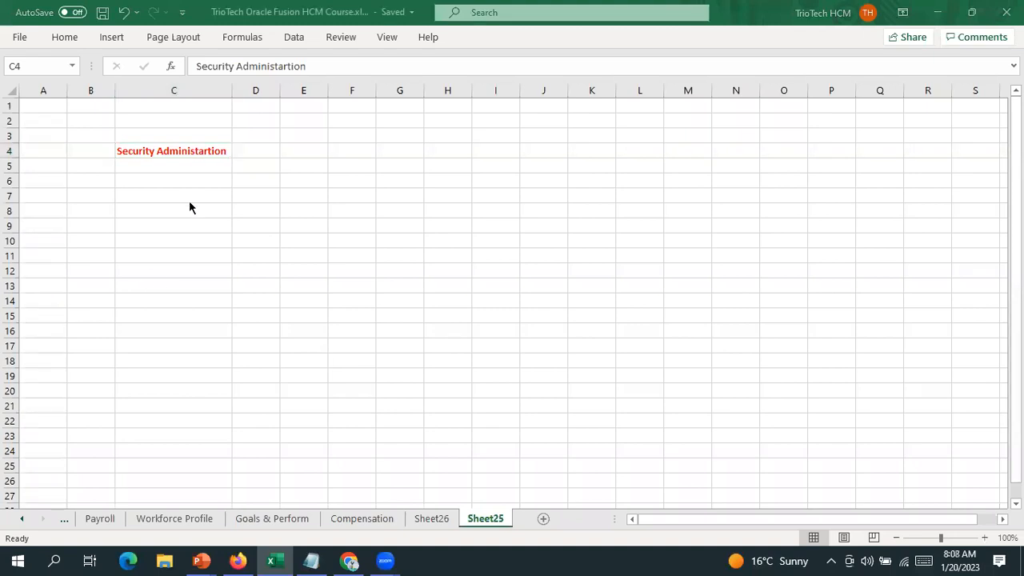
left_click(187, 167)
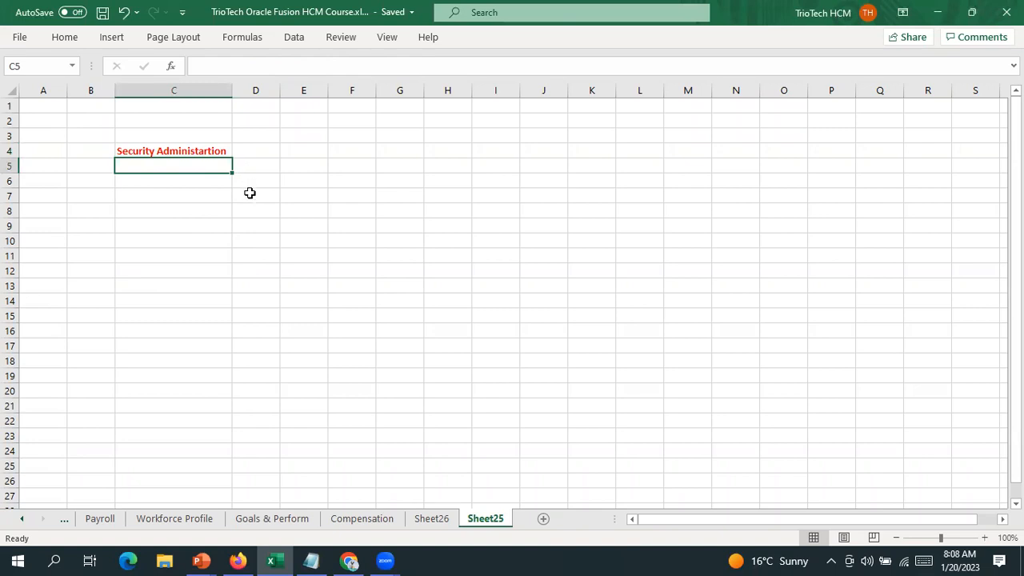
left_click(203, 152)
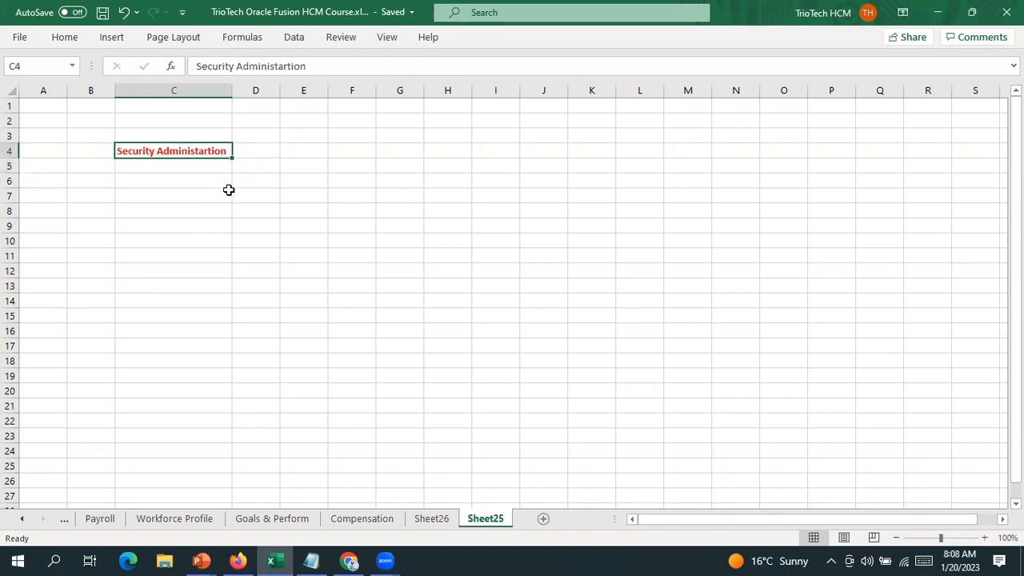
left_click(299, 167)
- Enter 'User Account Management' in E5 and widen column E to fit
type("Us")
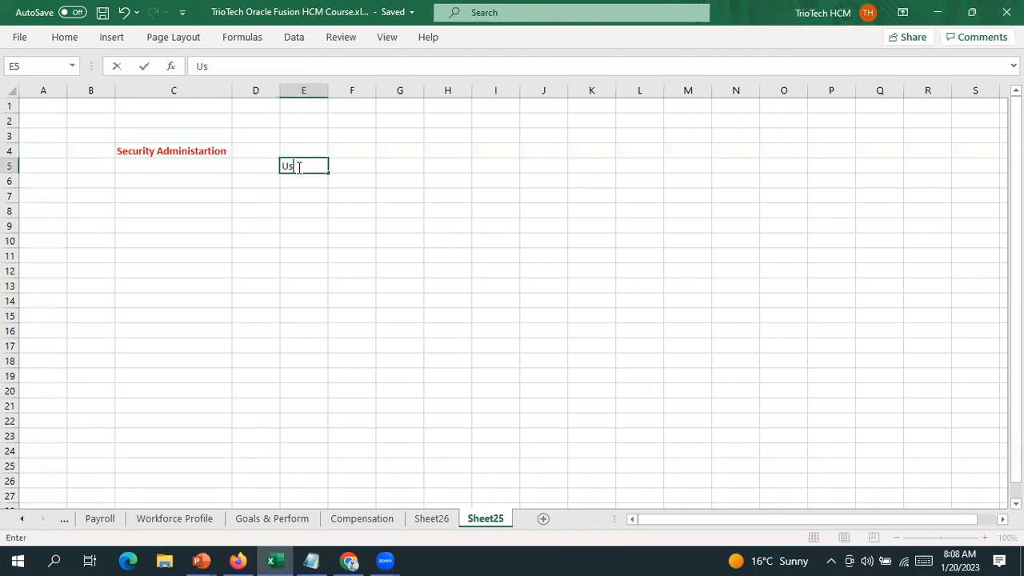
type("er Account Management")
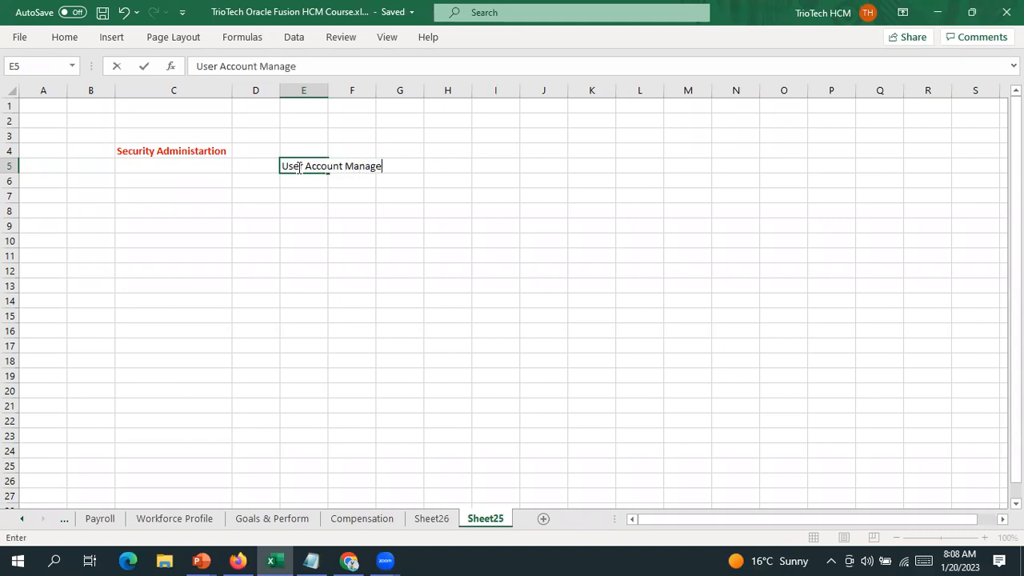
key("Tab")
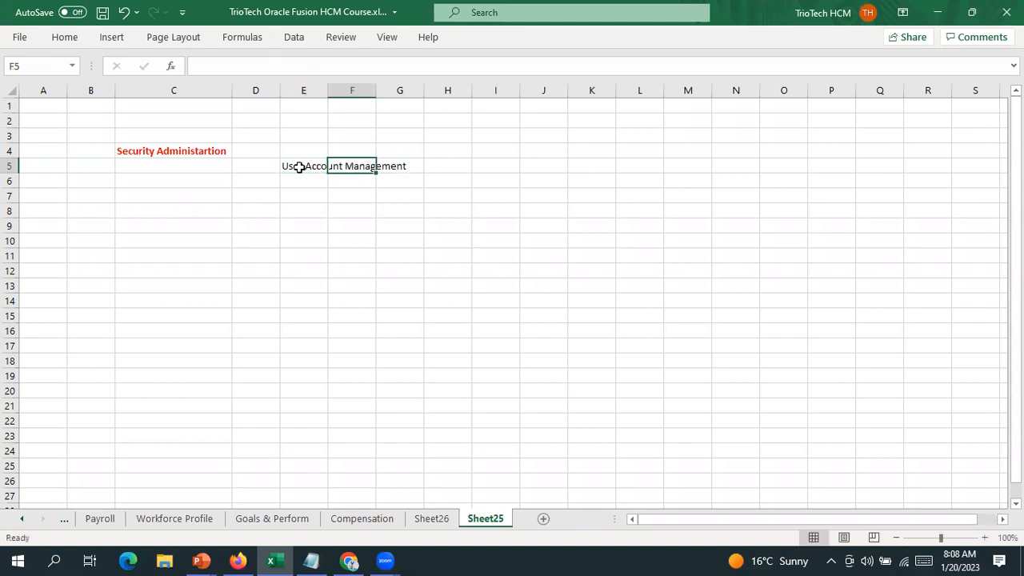
double_click(328, 90)
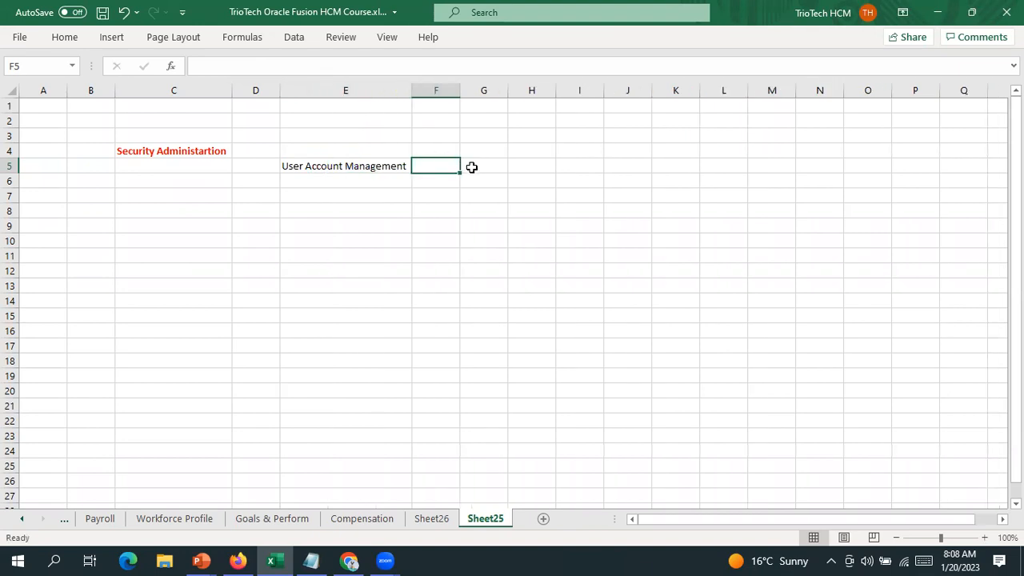
- Enter 'Role Management' in G5, widen column G to fit, and save the workbook
left_click(472, 166)
type("Role")
type("s")
key("BackSpace")
type("Management")
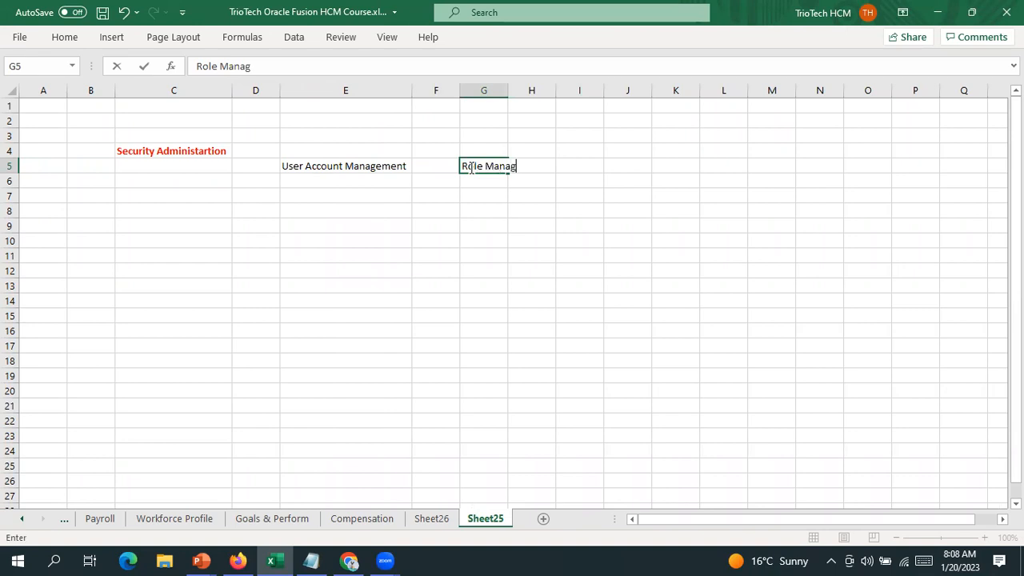
key("Return")
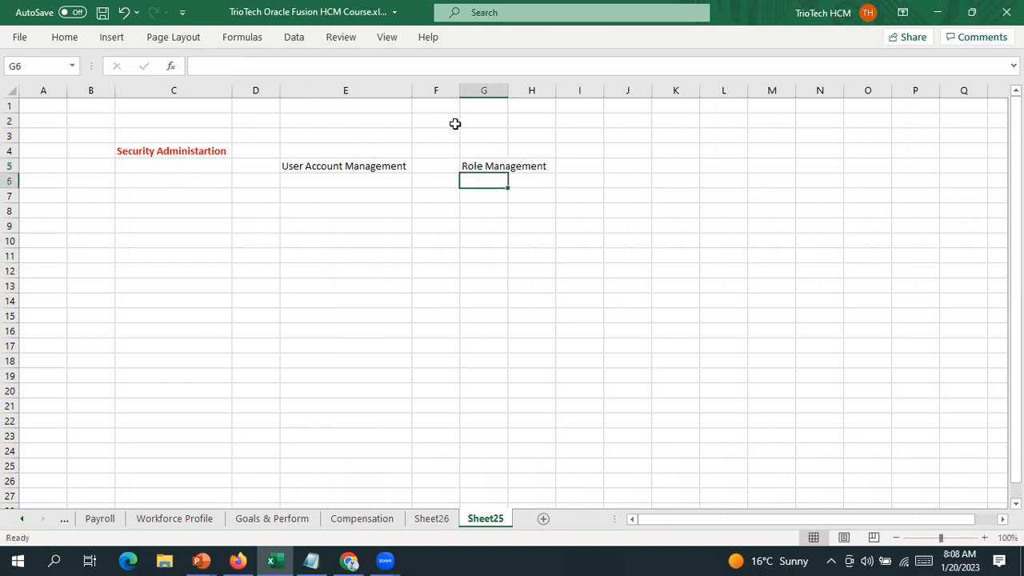
double_click(508, 90)
left_click(349, 165)
left_click(212, 145)
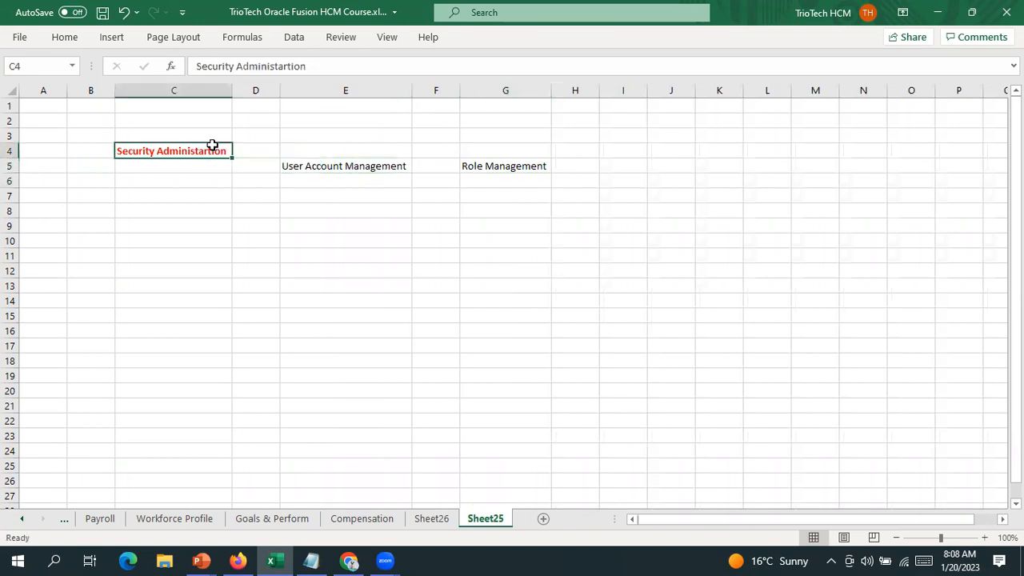
key("ctrl+s")
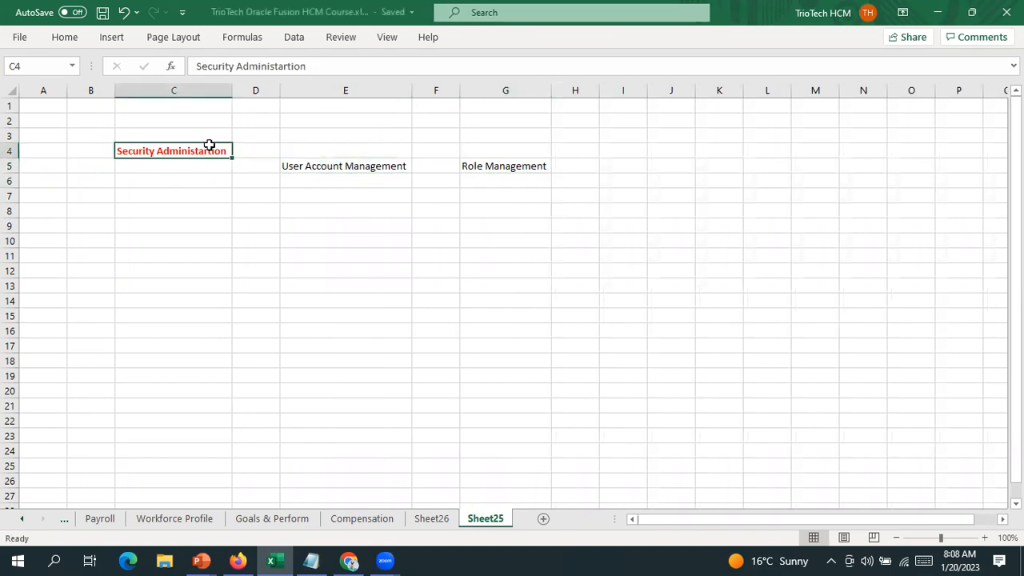
left_click(349, 560)
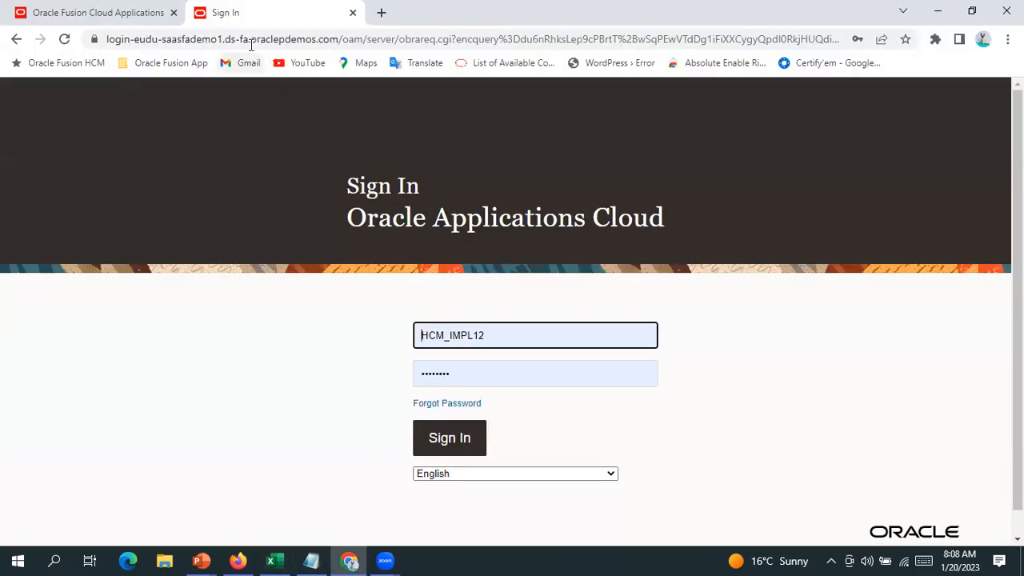
- Sign in to Oracle Applications Cloud with the saved username and password
left_click_drag(340, 38, 82, 94)
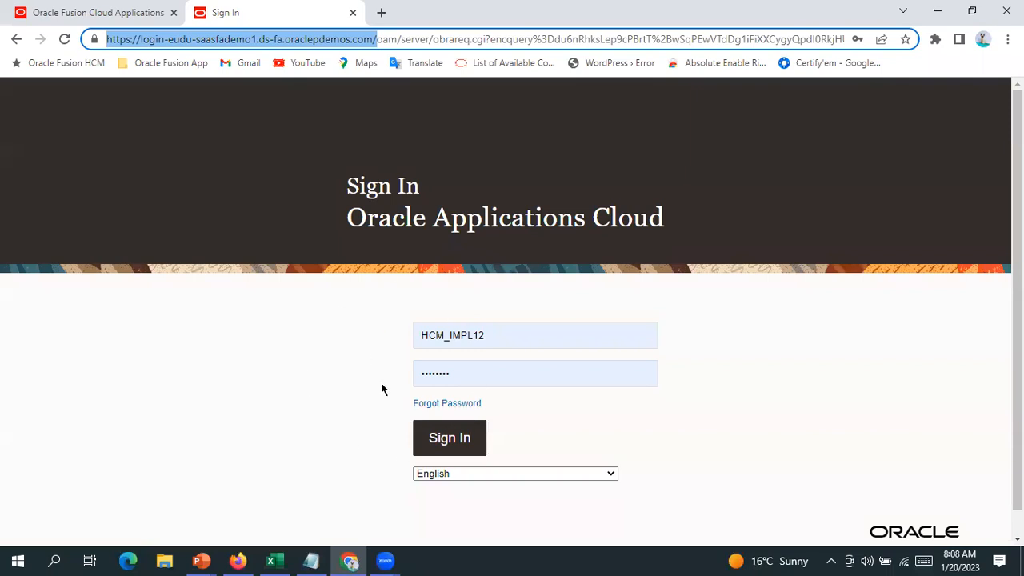
left_click(505, 331)
left_click(499, 374)
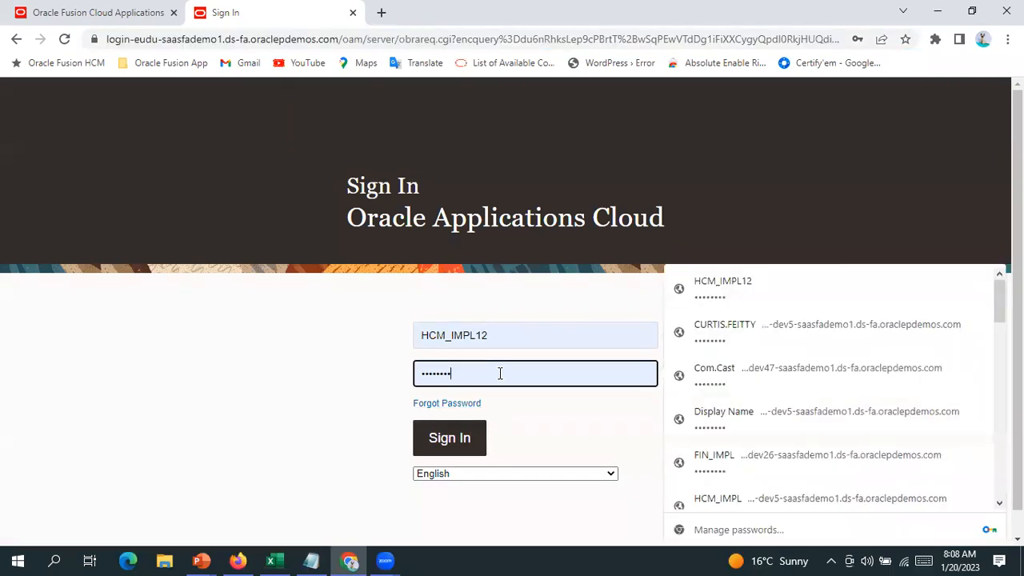
left_click(502, 334)
left_click_drag(501, 335, 415, 345)
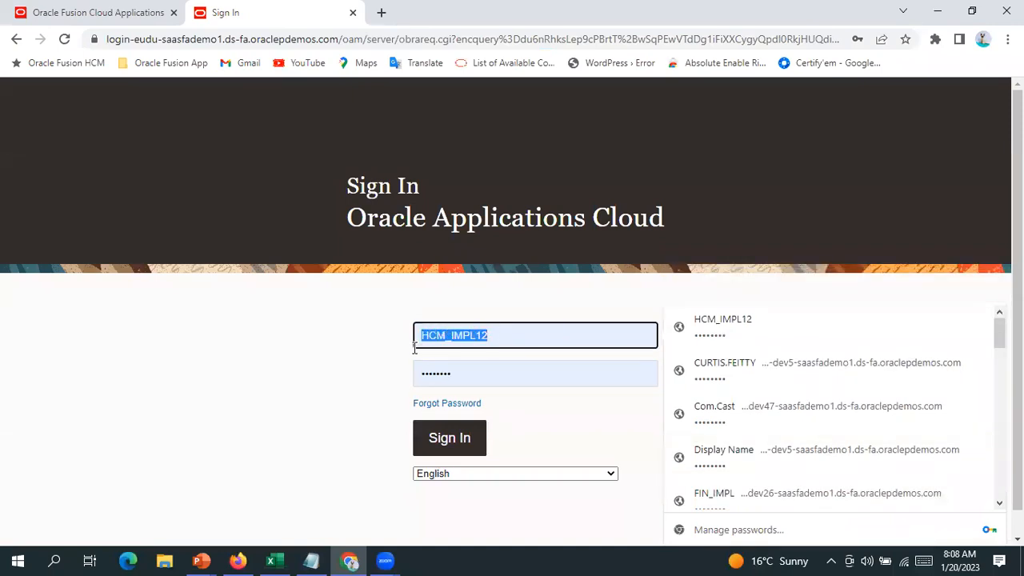
left_click(468, 375)
left_click_drag(468, 376, 357, 389)
left_click(448, 437)
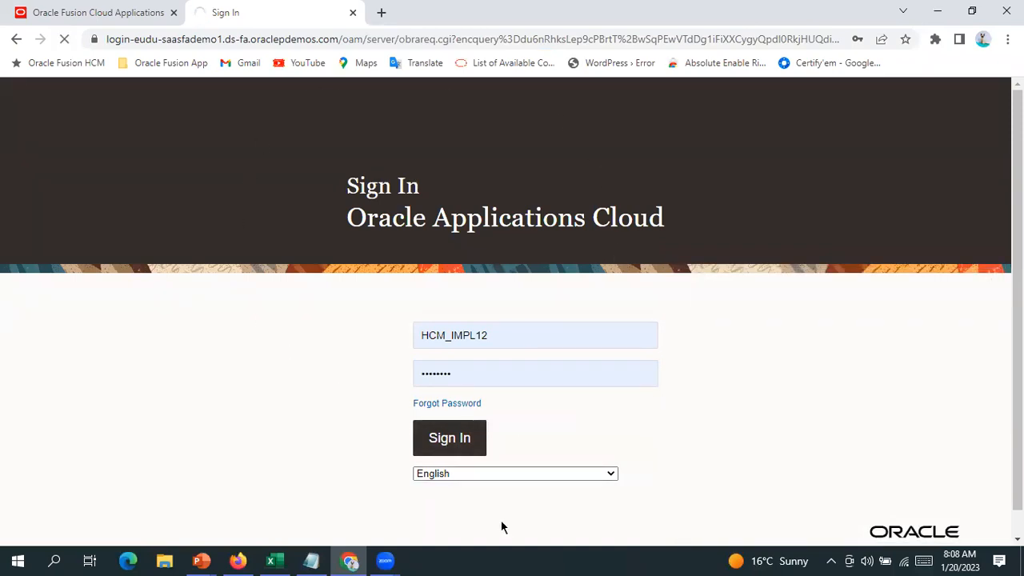
- Highlight the home page address and signed-in user name, then return to Excel
left_click(281, 35)
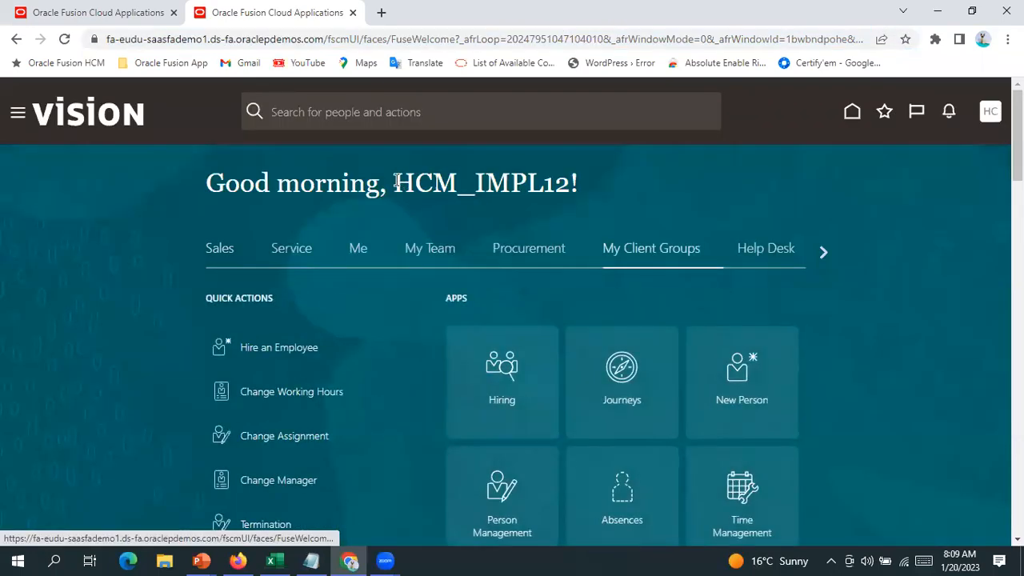
left_click_drag(394, 183, 573, 182)
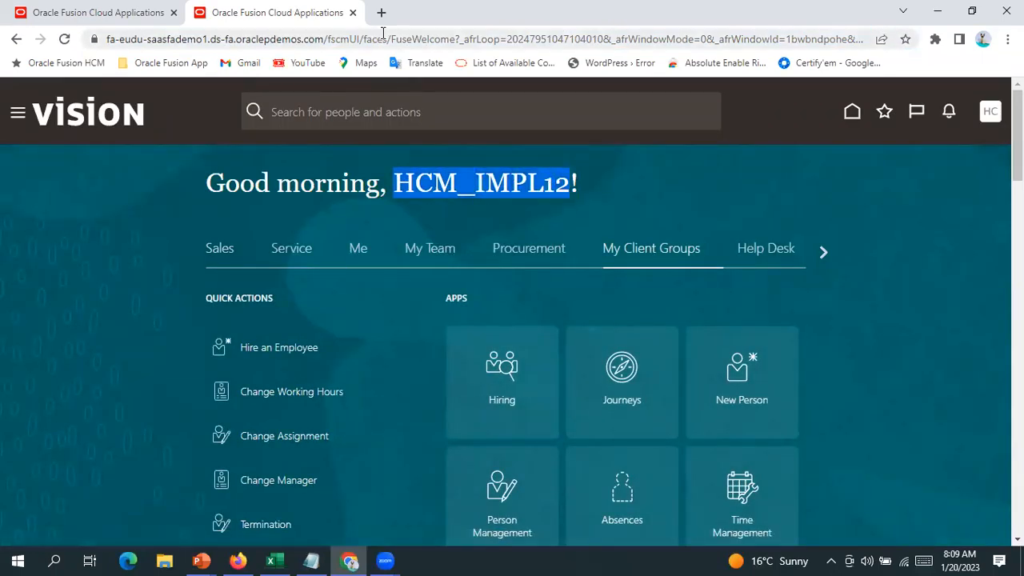
left_click(472, 39)
left_click(480, 214)
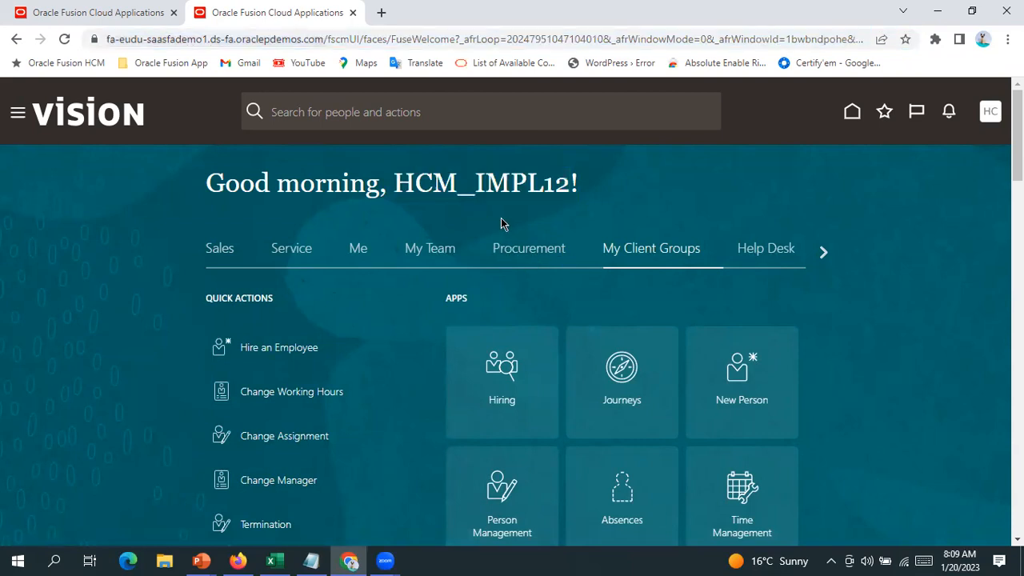
left_click_drag(394, 183, 580, 178)
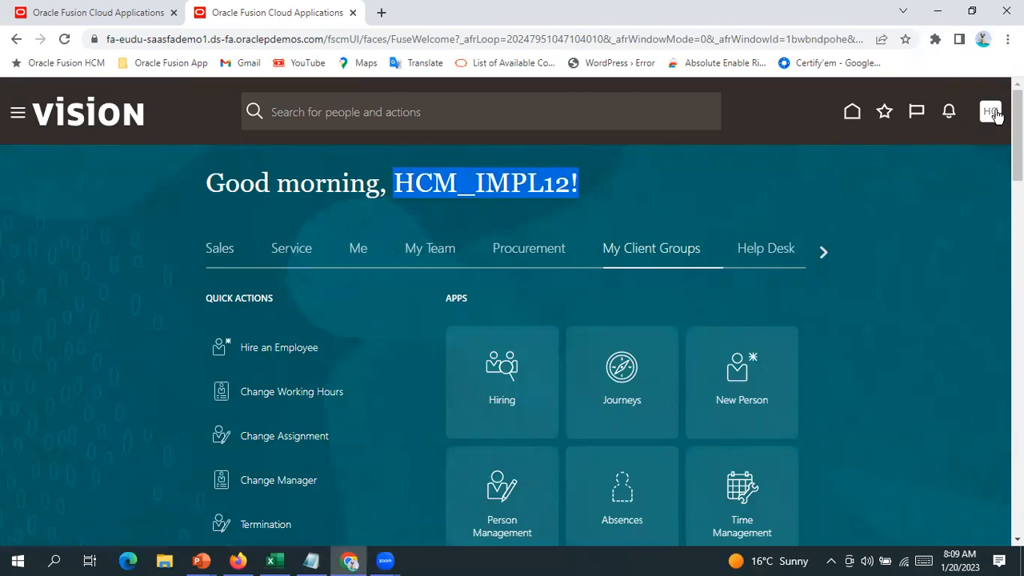
left_click(299, 38)
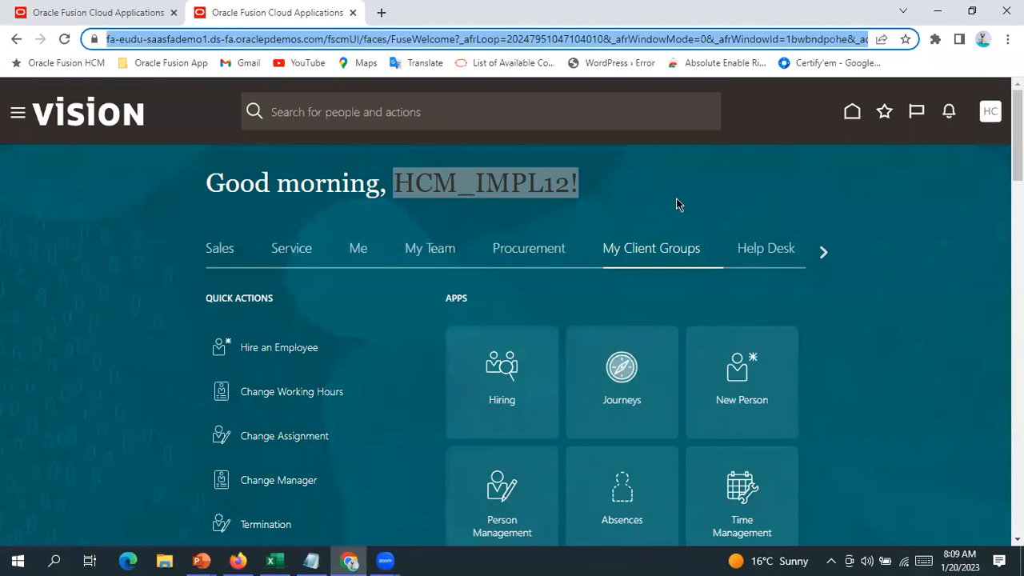
left_click_drag(392, 184, 565, 158)
key("ctrl+l")
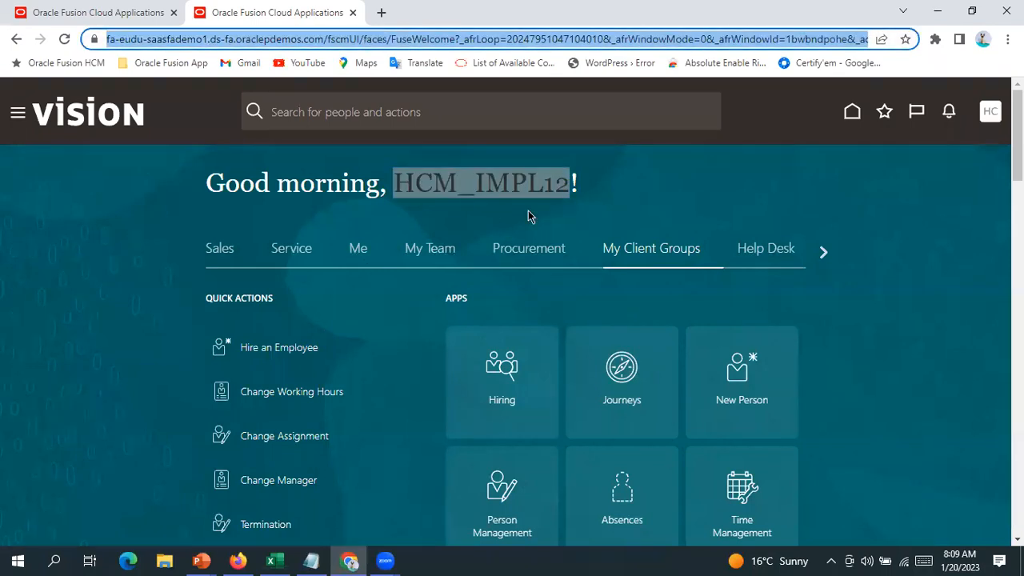
key("alt+Tab")
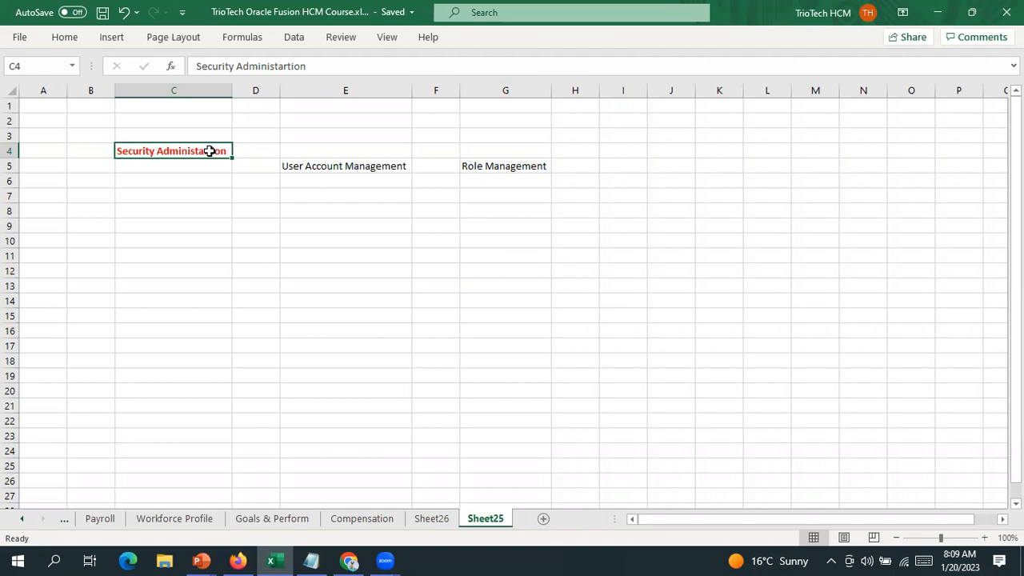
- Record the sign-in user ID as a 'User ID - ' note in cell E7
left_click_drag(340, 170, 337, 282)
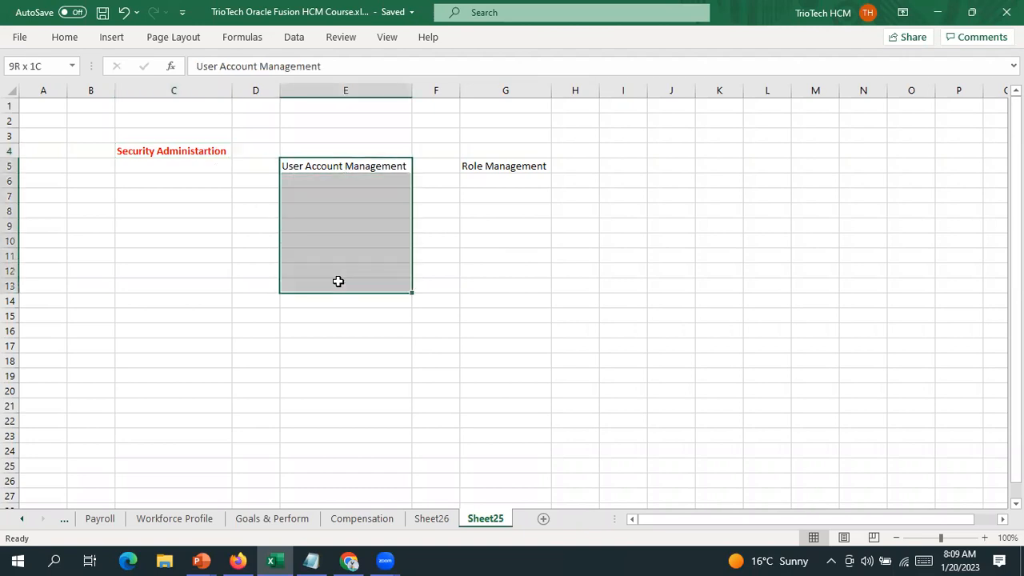
left_click_drag(521, 165, 512, 281)
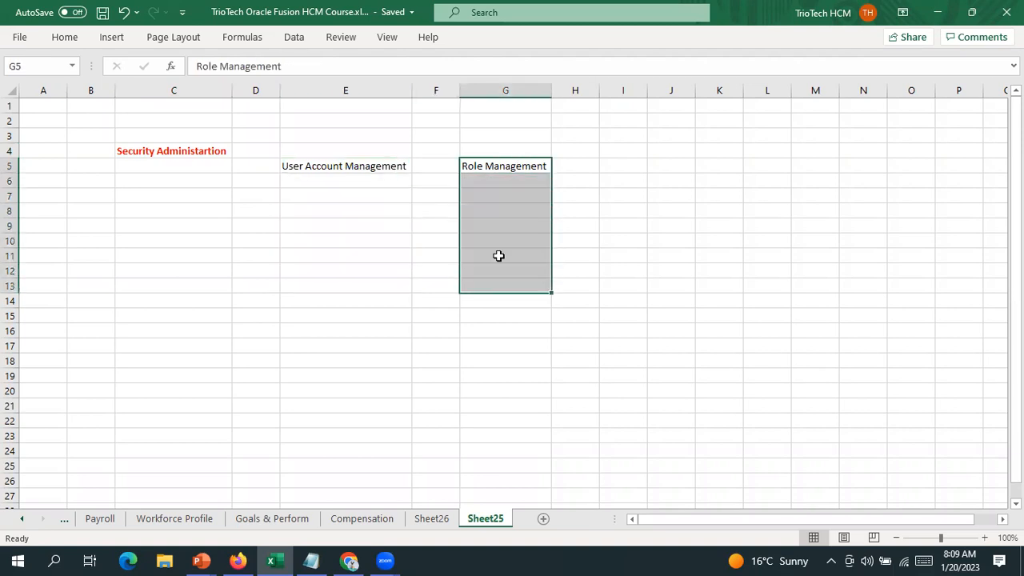
left_click(343, 167)
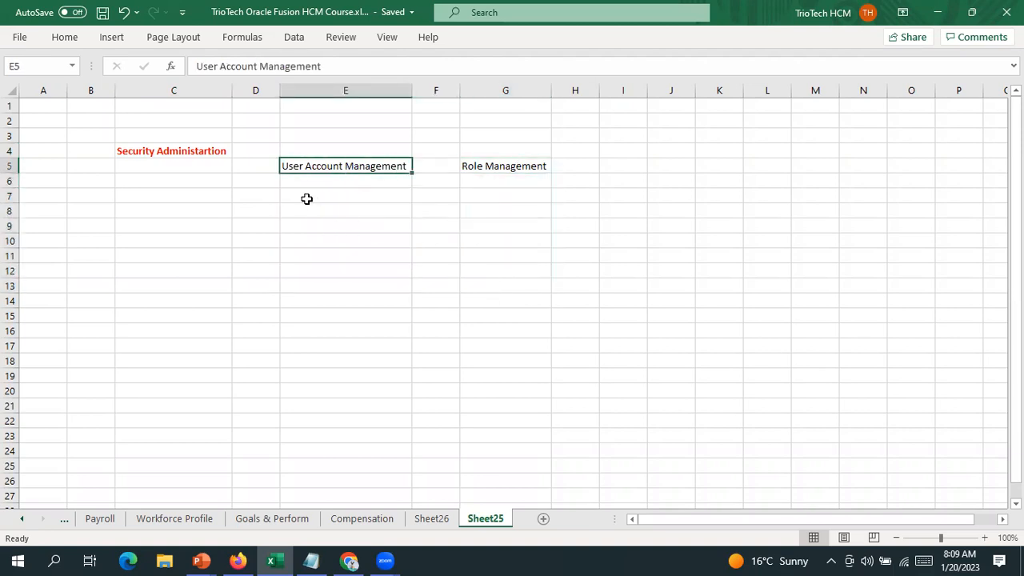
left_click(307, 198)
type("User ID - HCM_")
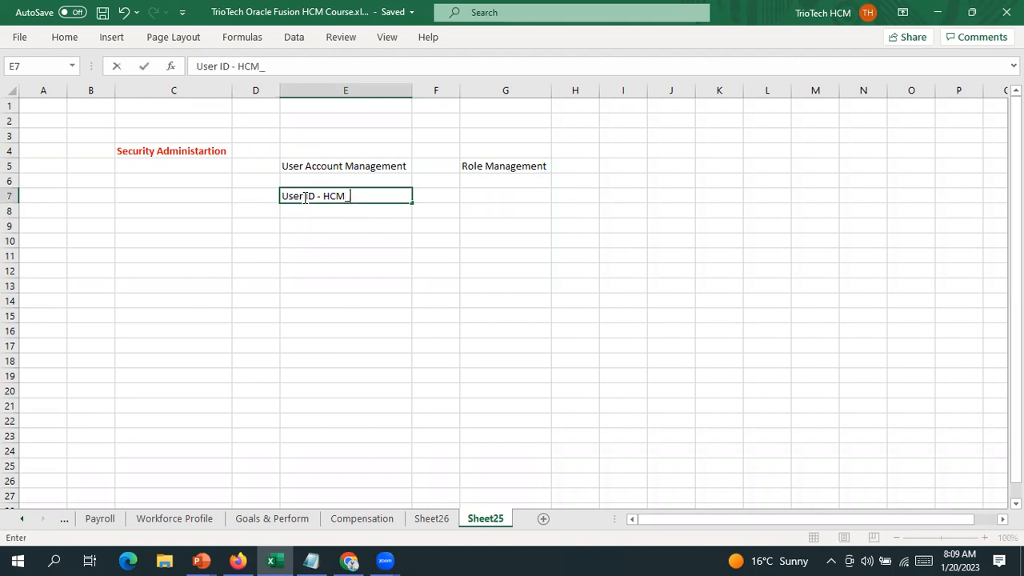
type("IMPL12")
left_click(310, 286)
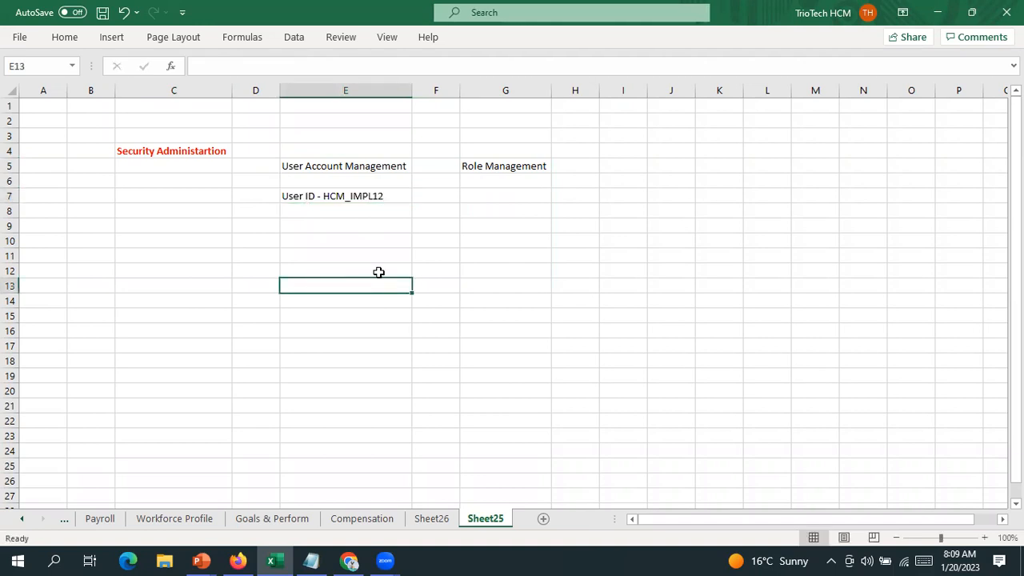
- Move to cell G6 under the Role Management heading
key("alt+Tab")
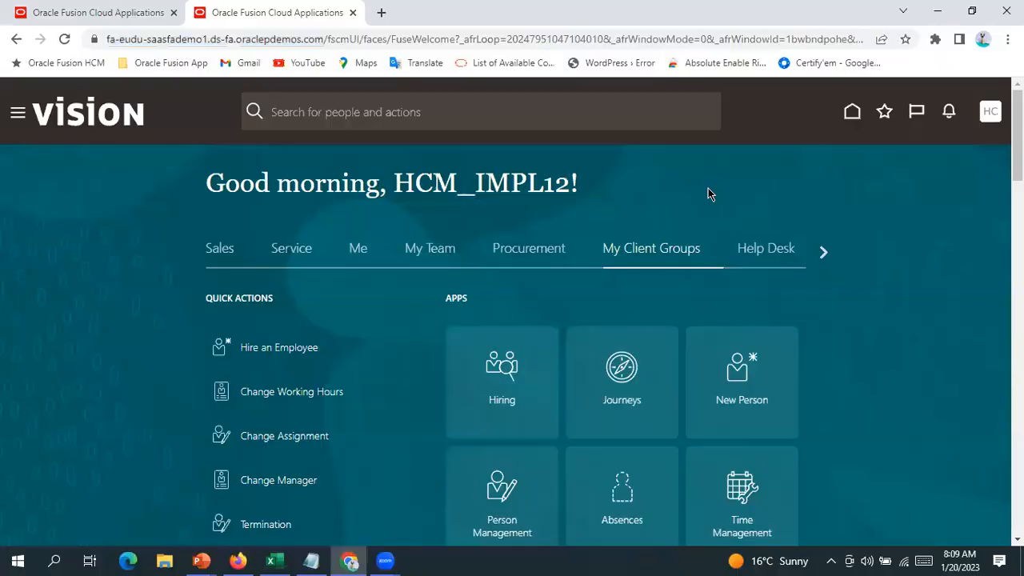
key("alt+Tab")
left_click(208, 152)
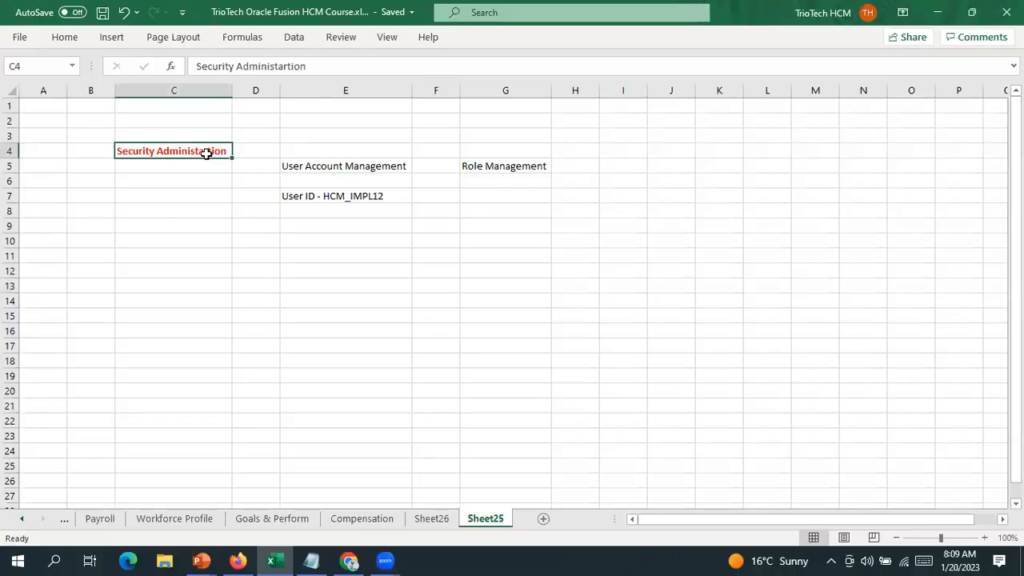
left_click(505, 166)
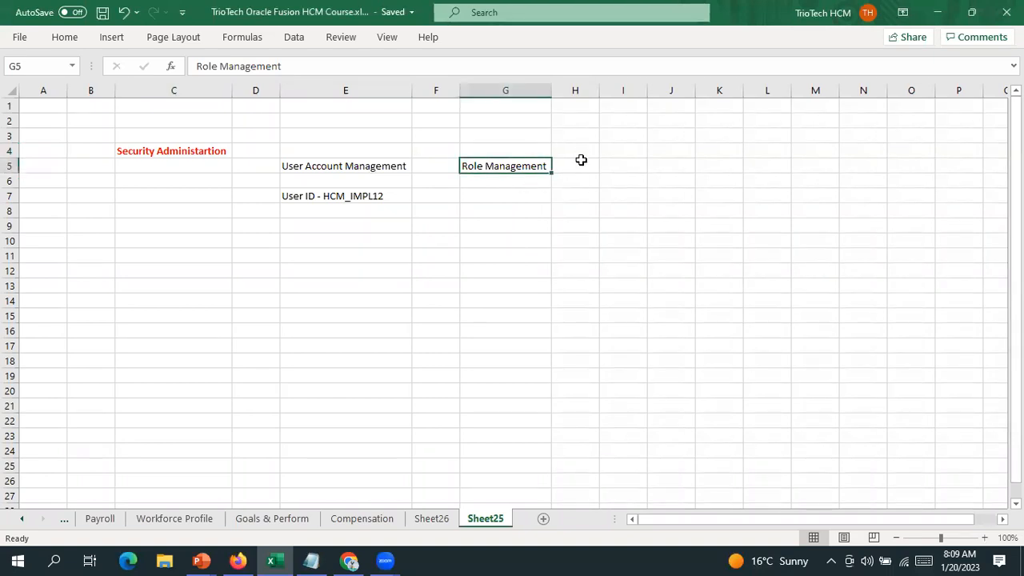
left_click(508, 180)
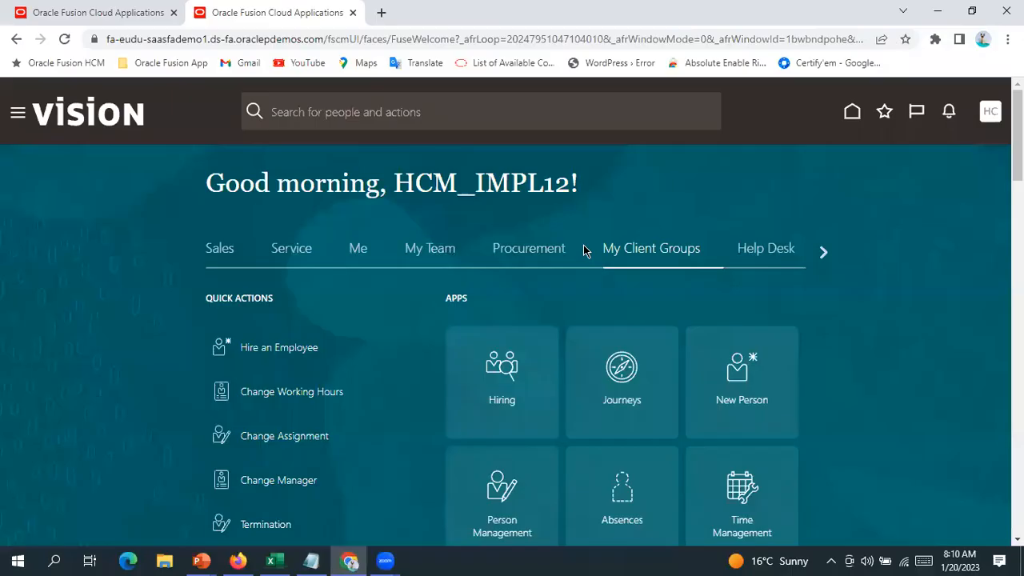
left_click_drag(405, 180, 576, 186)
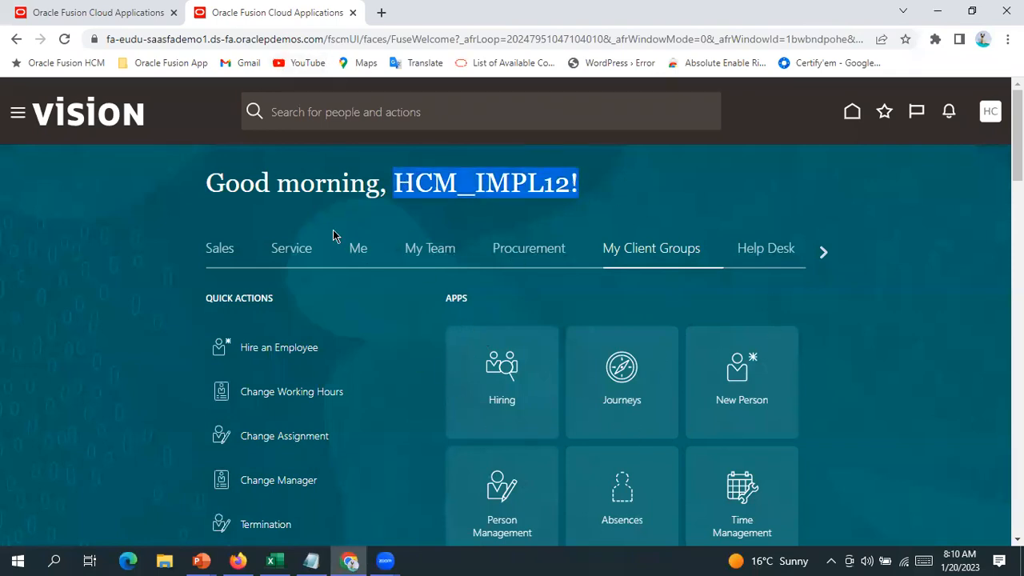
left_click(227, 254)
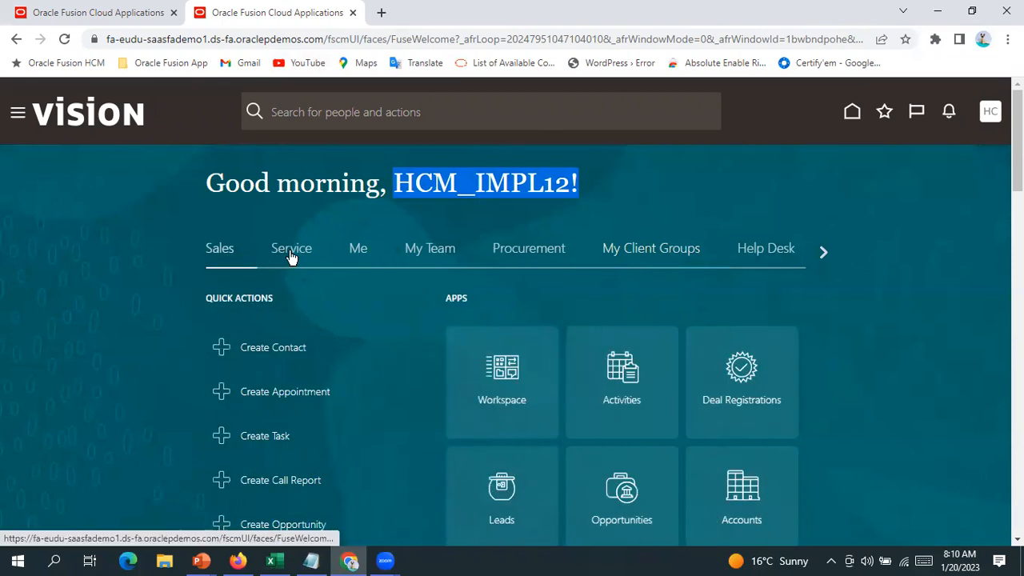
left_click(291, 256)
left_click(361, 253)
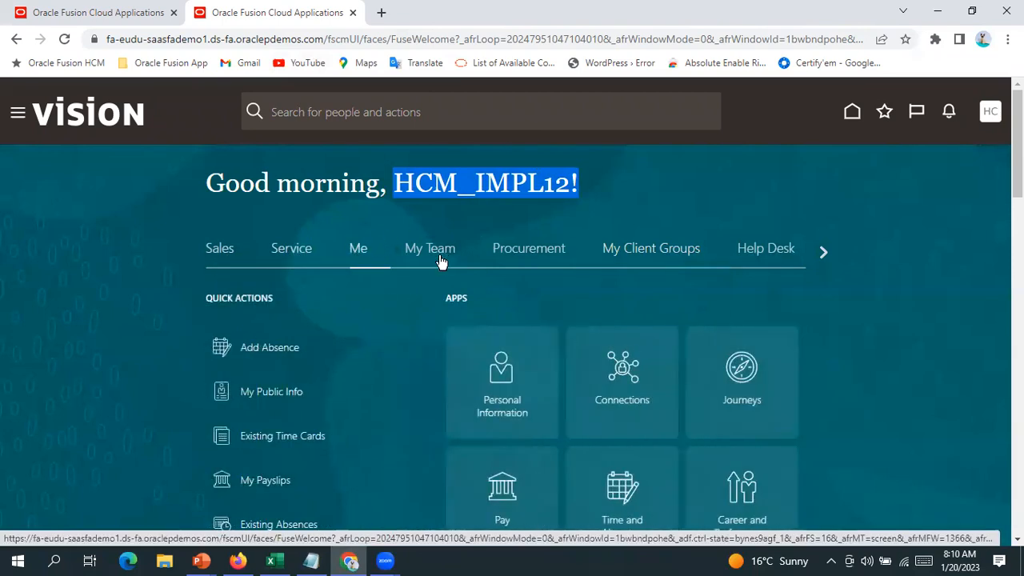
left_click(436, 258)
left_click(226, 257)
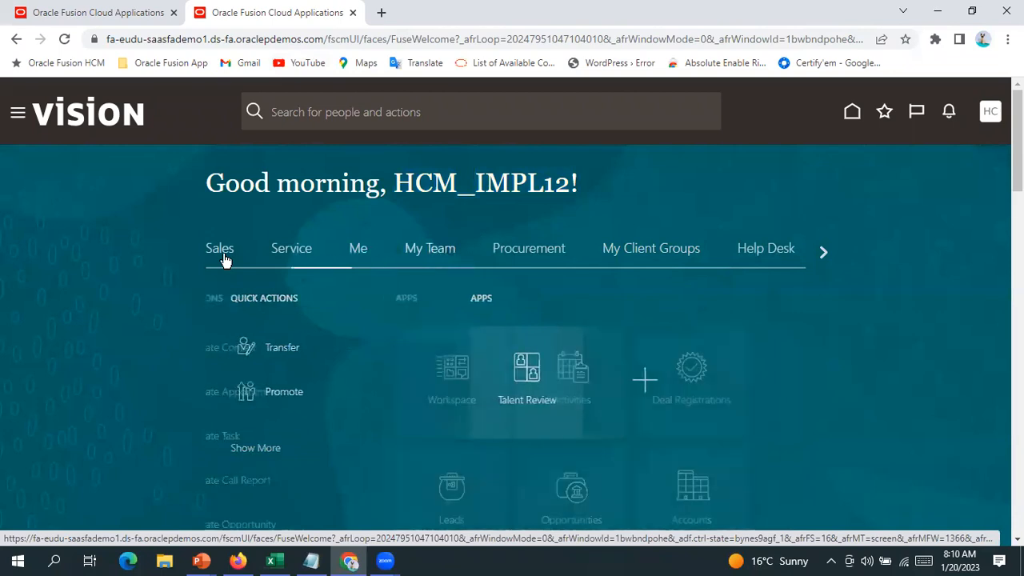
left_click(298, 253)
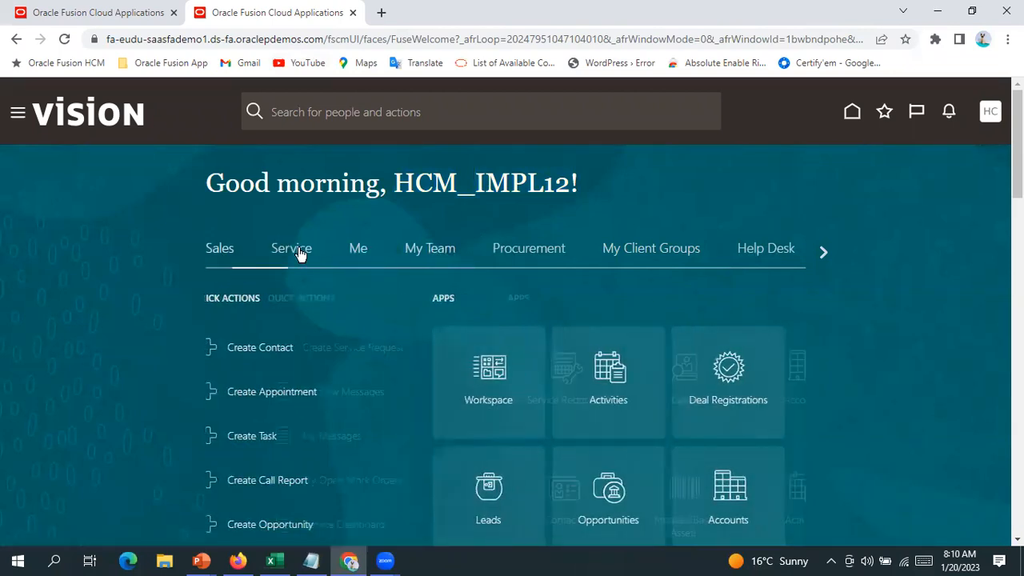
left_click(361, 249)
left_click(430, 255)
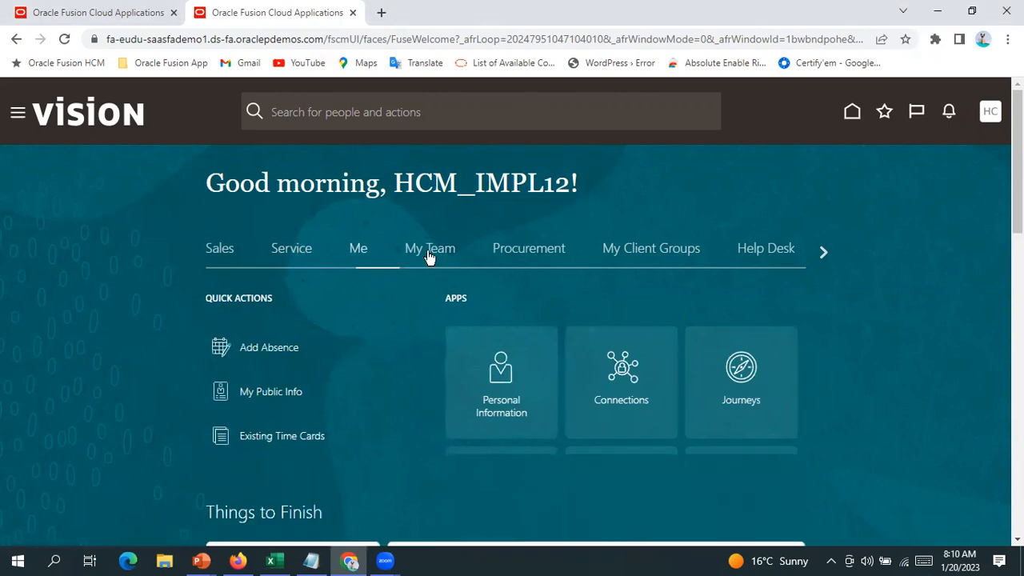
left_click(544, 261)
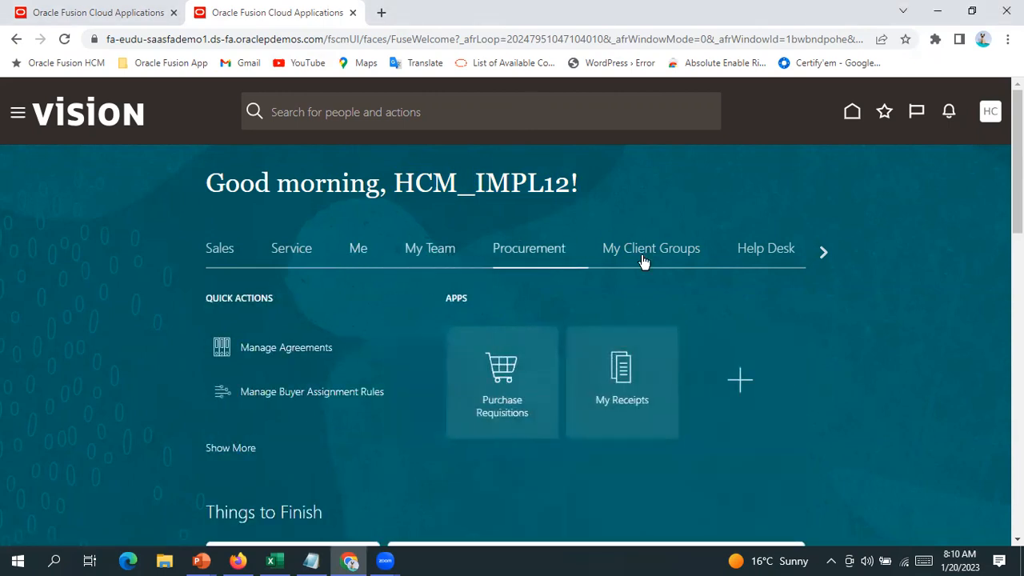
left_click(766, 250)
left_click(825, 253)
left_click(824, 255)
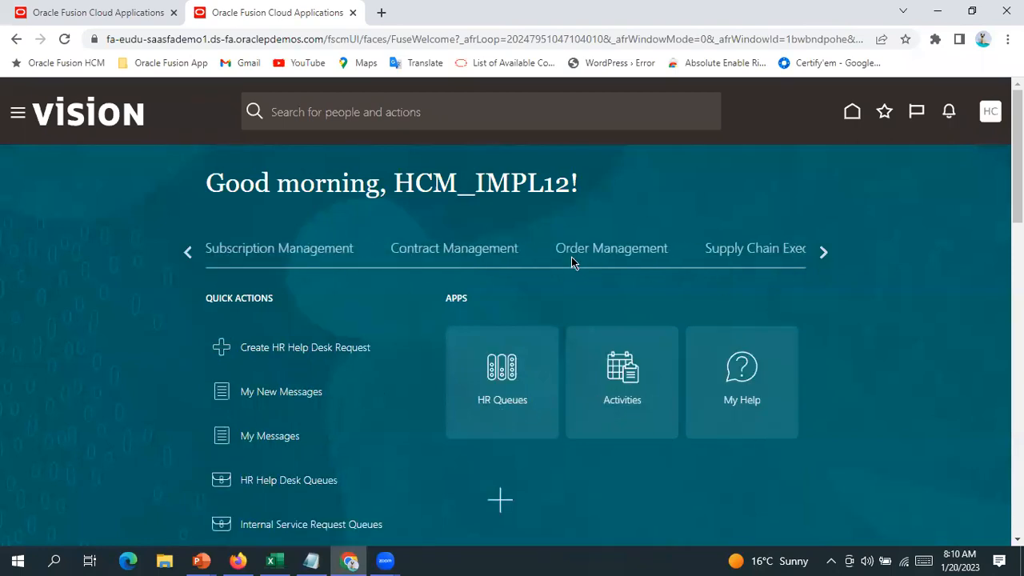
left_click(571, 255)
left_click(457, 254)
left_click(224, 249)
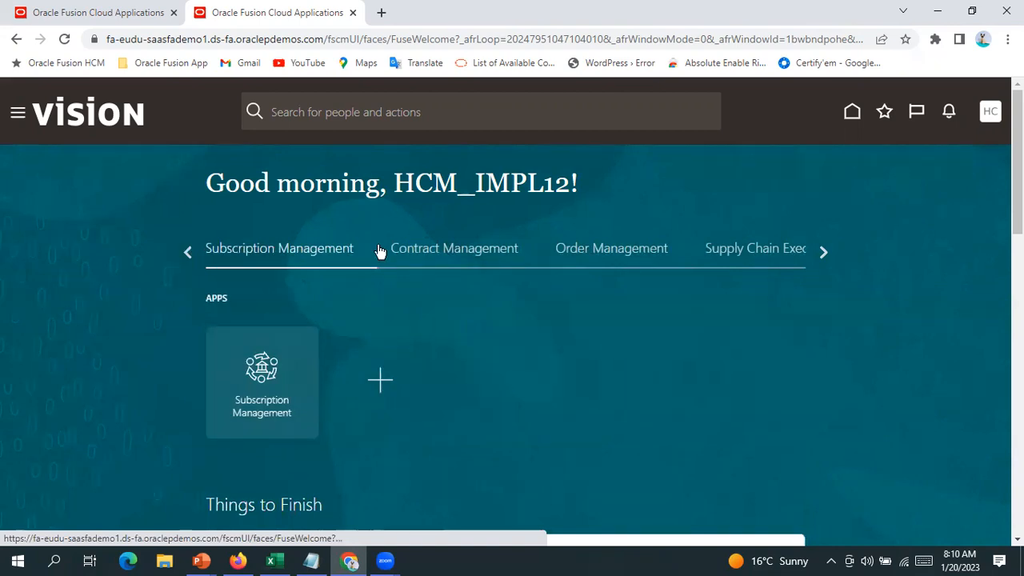
double_click(180, 247)
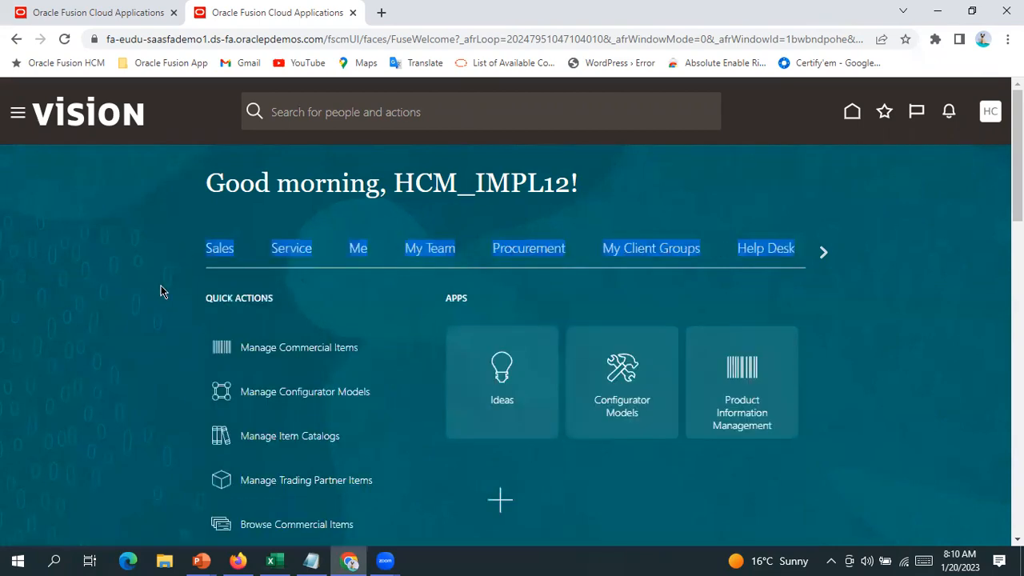
left_click(530, 249)
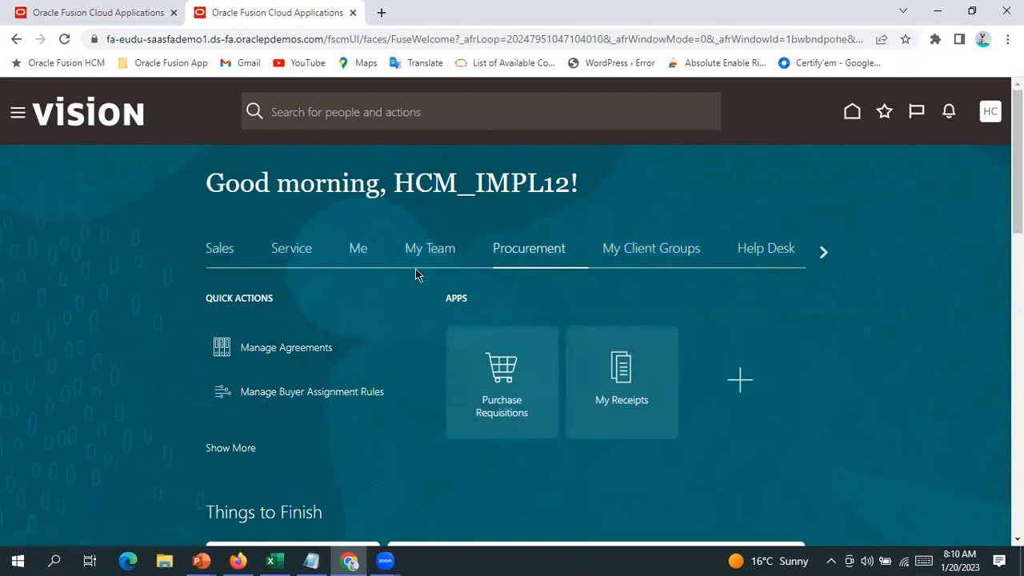
left_click(18, 116)
scroll(126, 336, "down", 2)
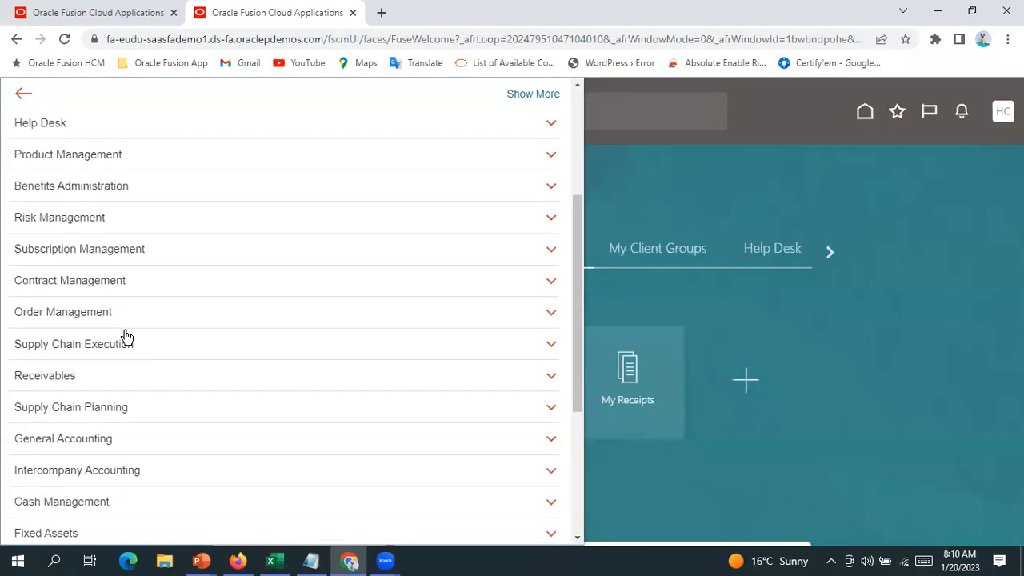
scroll(126, 336, "down", 3)
scroll(152, 247, "up", 6)
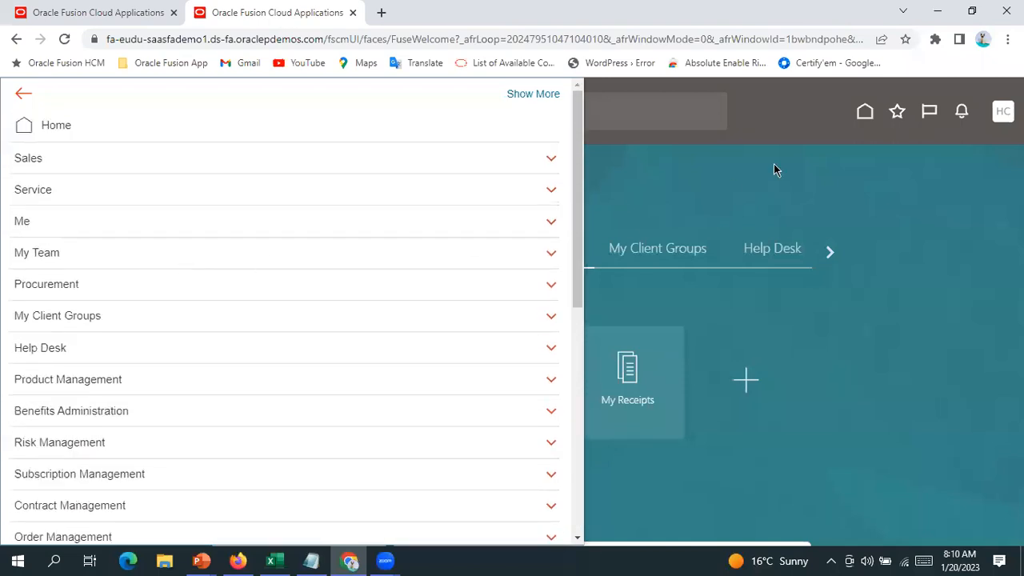
left_click(774, 165)
left_click_drag(394, 184, 595, 189)
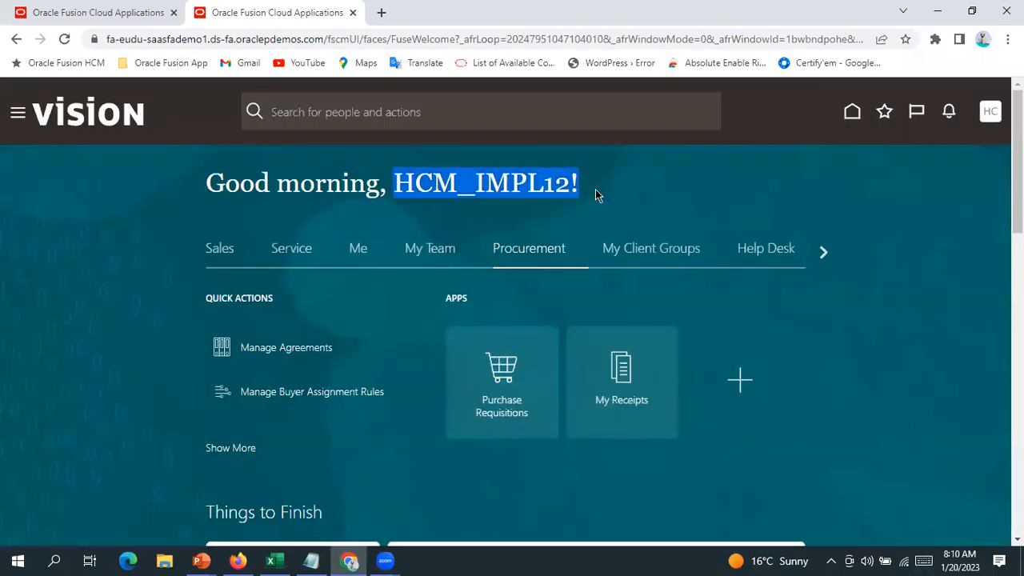
left_click(680, 249)
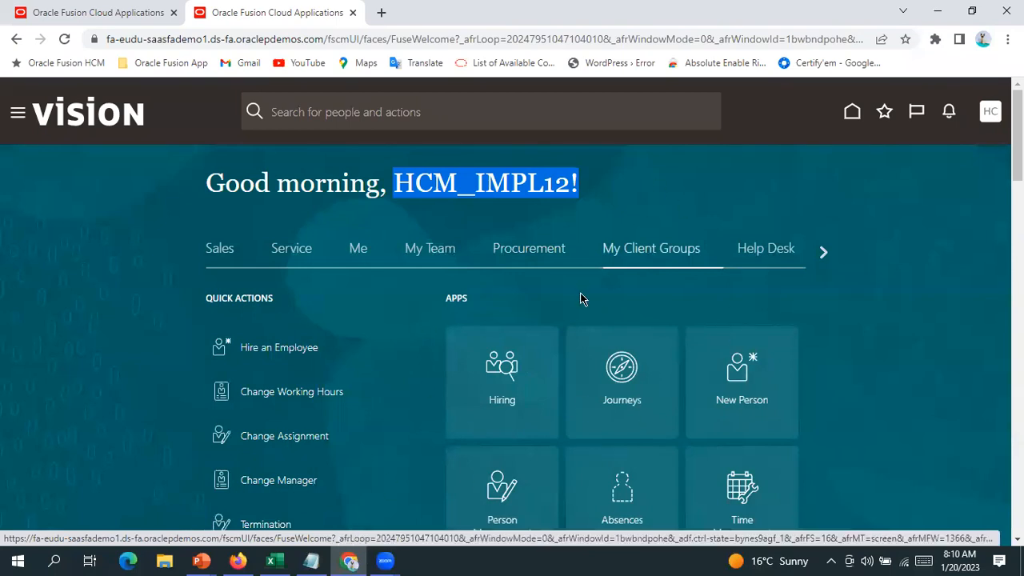
left_click(258, 39)
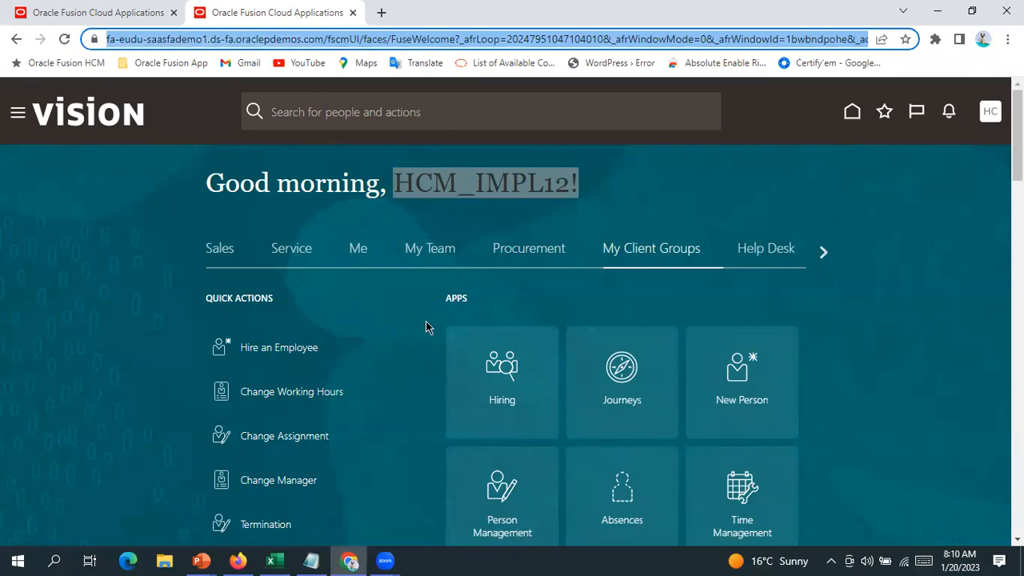
- Enter RBAC in G6 with a yellow fill and bold text
key("alt+Tab")
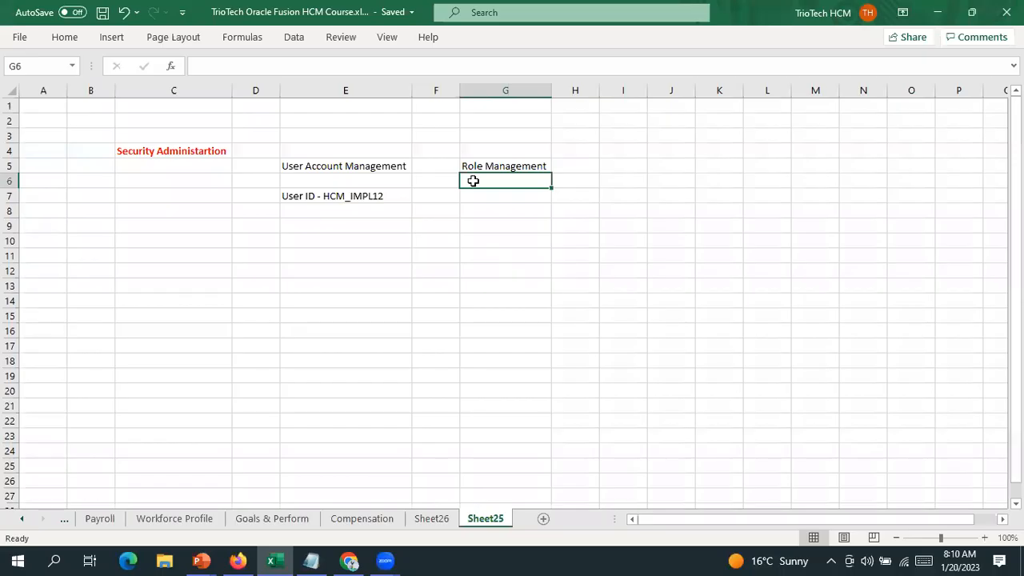
left_click(488, 165)
left_click(488, 188)
type("RBAC")
key("Up")
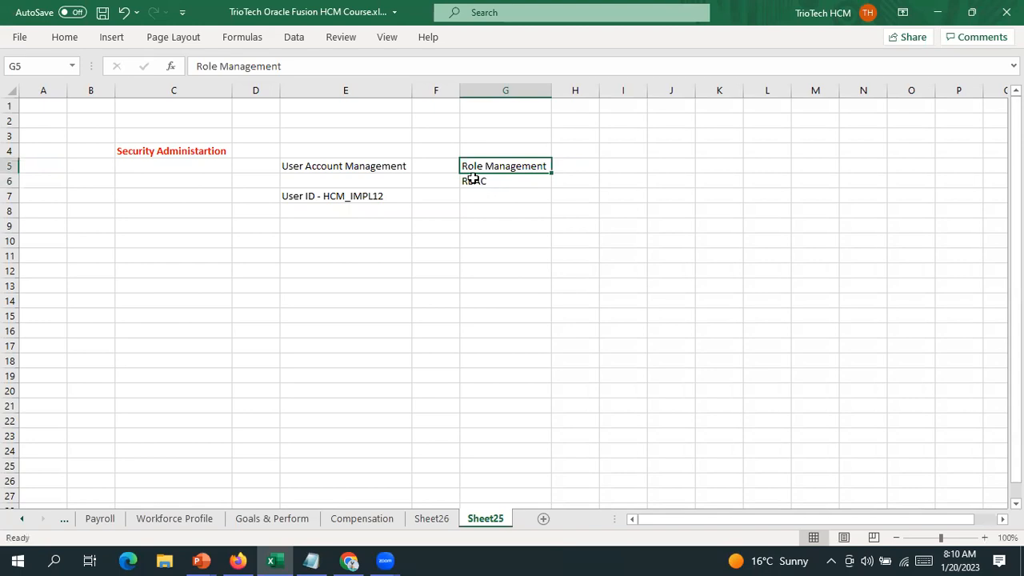
left_click(473, 179)
left_click(67, 37)
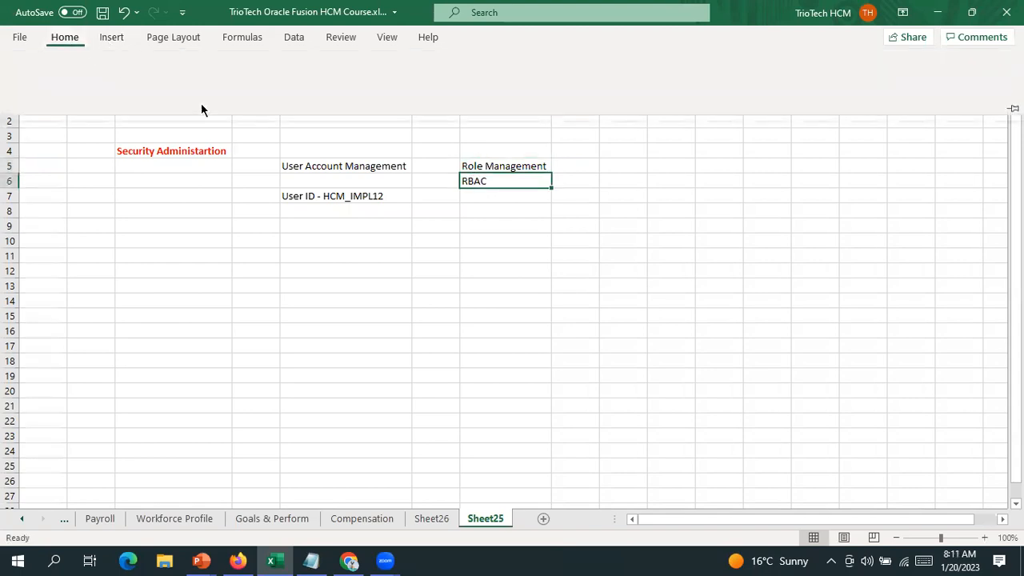
left_click(190, 93)
key("ctrl+b")
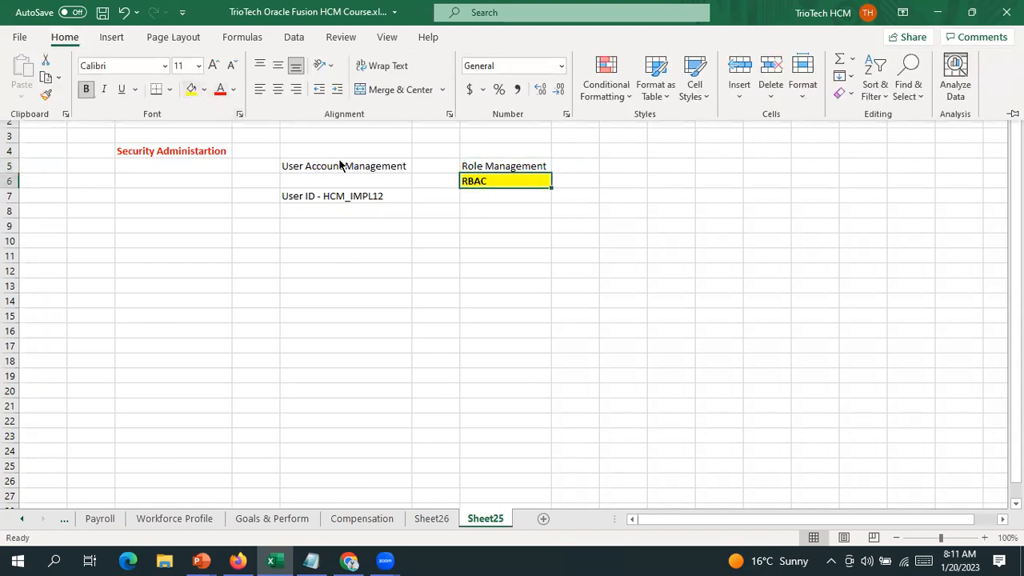
- Add 'Roles Based Access Control' in G7, autofit column G, and save
left_click(494, 197)
type("Roles ")
type("Based Acced")
type("s Con")
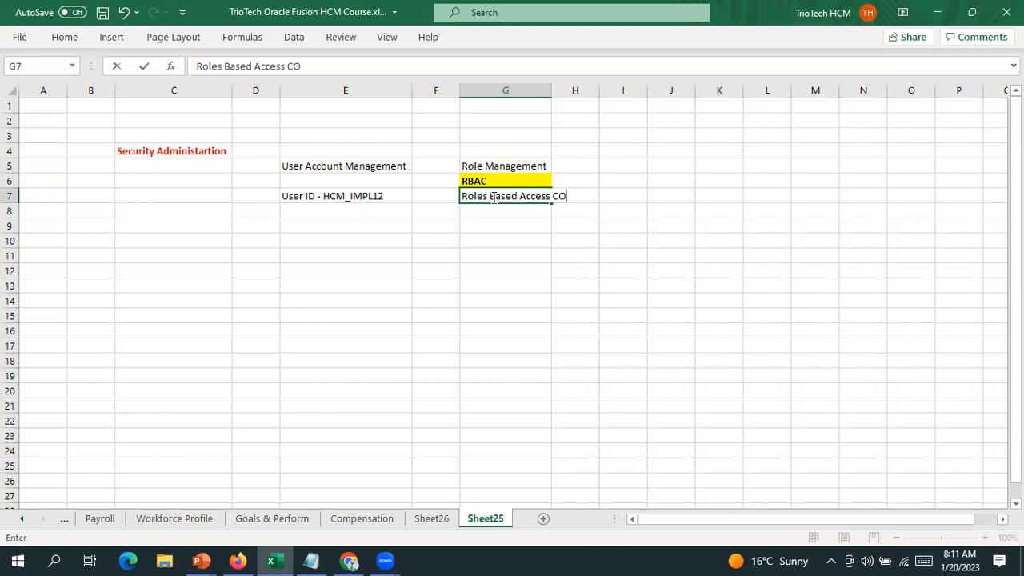
type("trol")
key("Return")
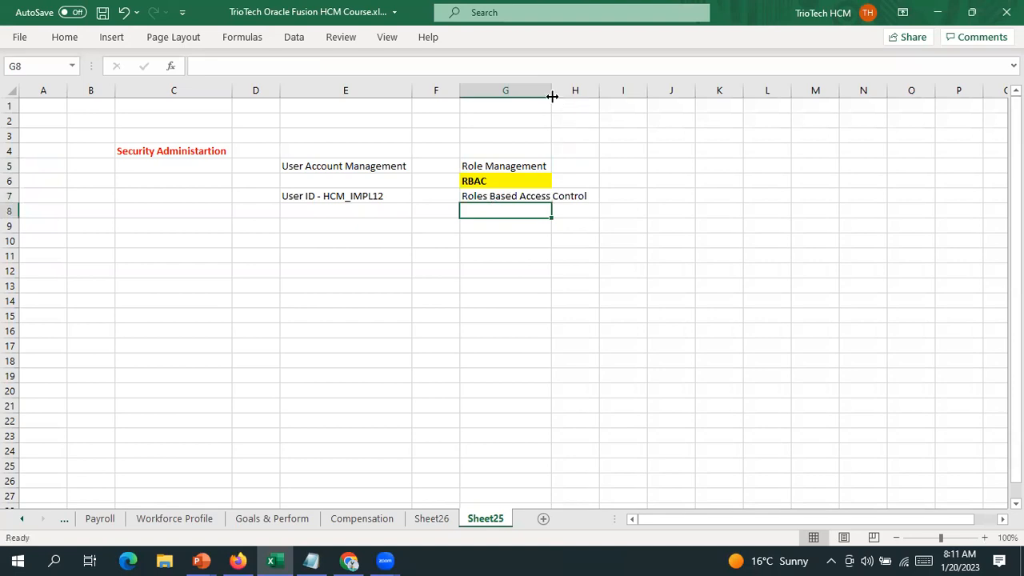
double_click(553, 91)
key("ctrl+s")
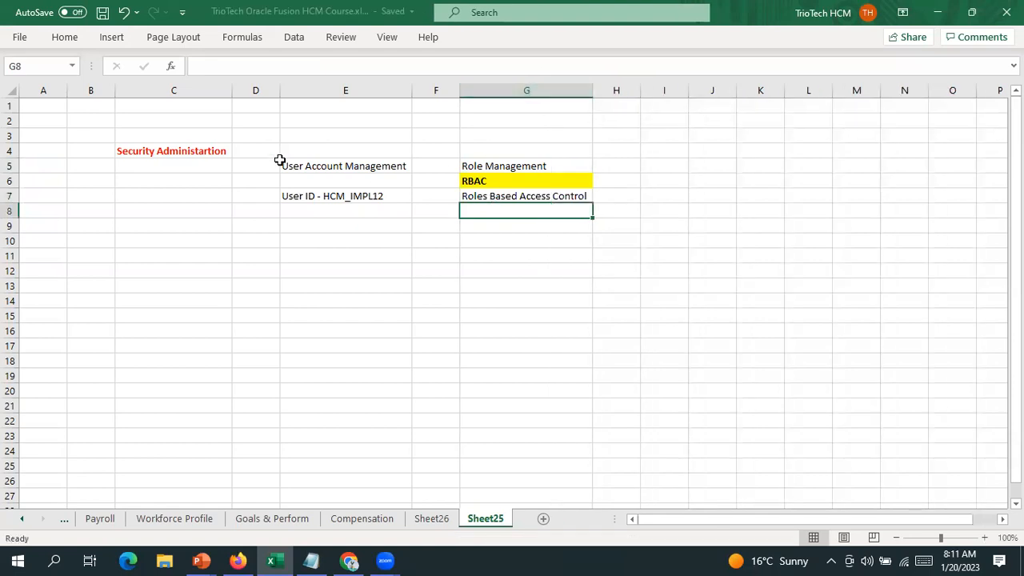
- Point out the RBAC, Roles Based Access Control and user ID notes, then mark E8:E15
left_click(212, 153)
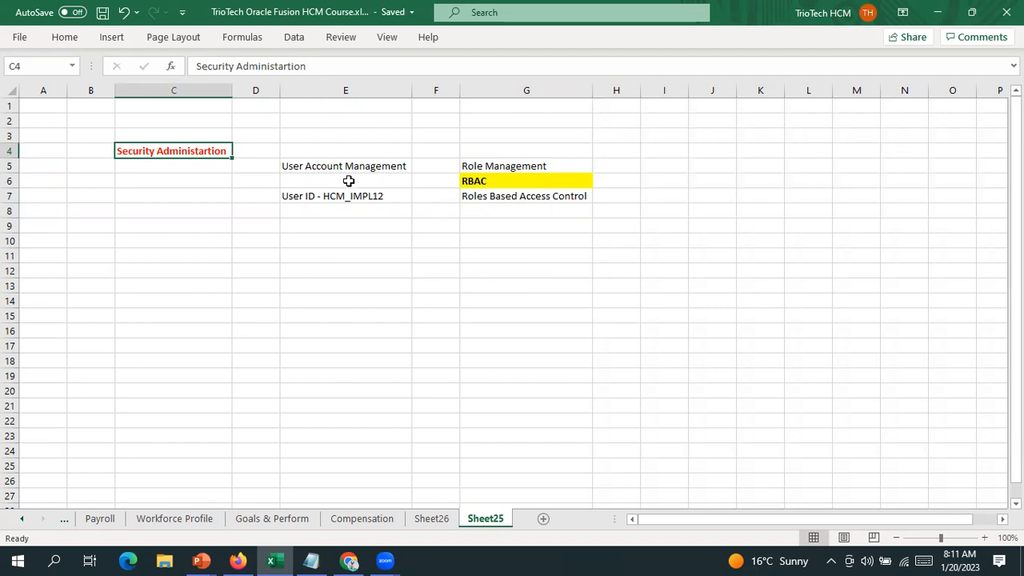
left_click(490, 182)
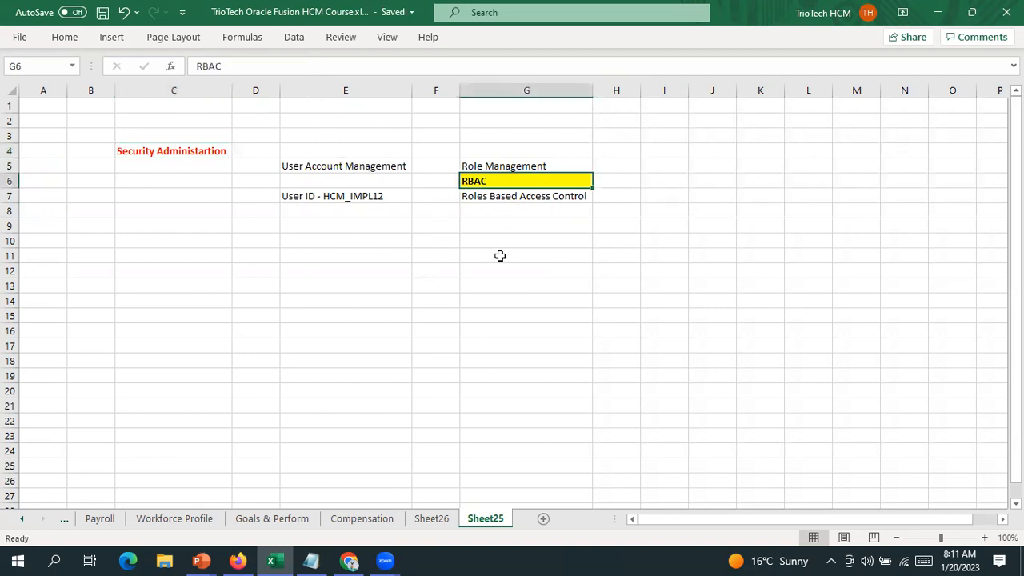
left_click(492, 198)
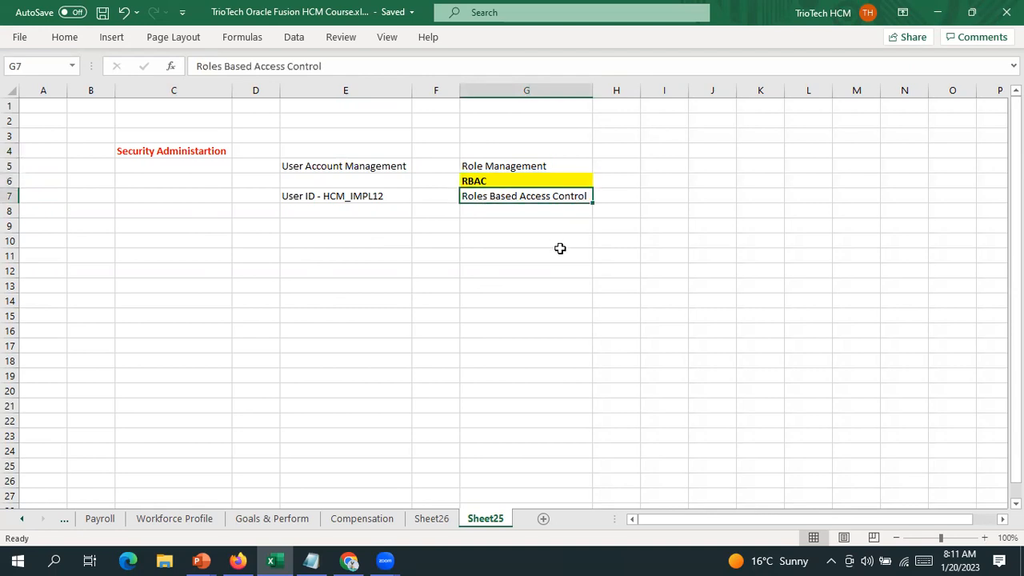
left_click(351, 199)
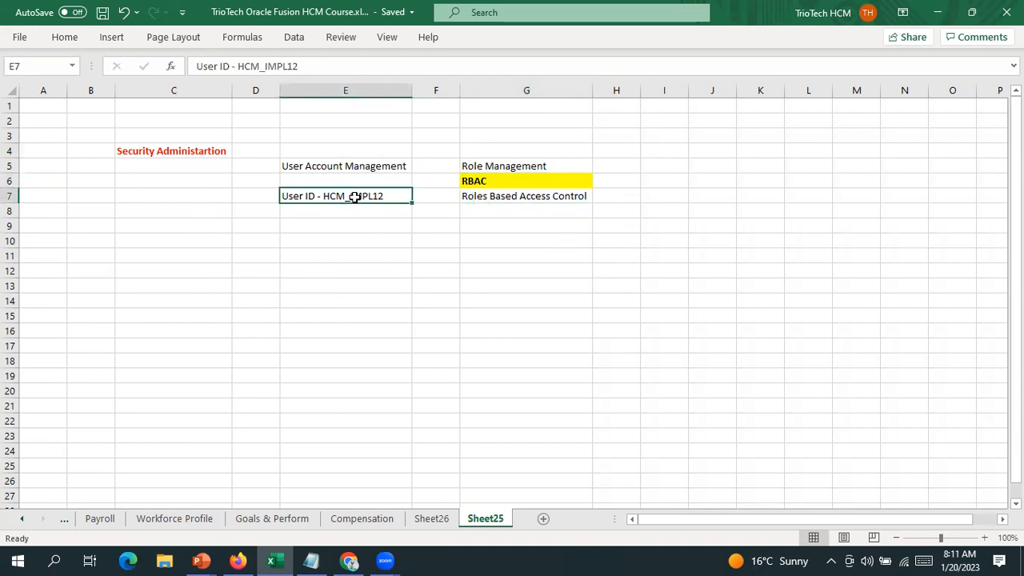
left_click(318, 212)
left_click_drag(318, 211, 331, 322)
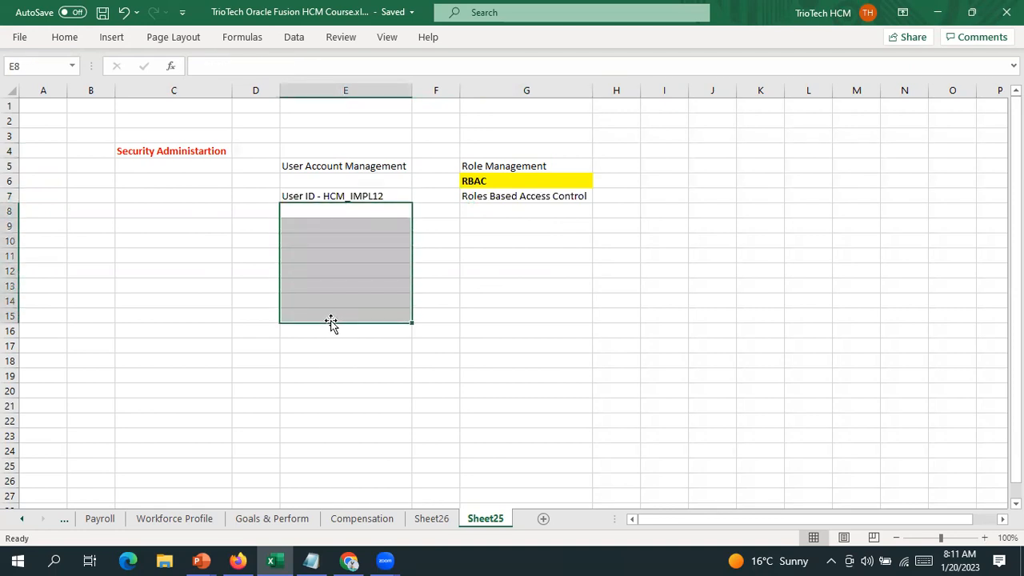
left_click(346, 316)
- Highlight the signed-in user name in the Oracle Fusion home page greeting
left_click(349, 560)
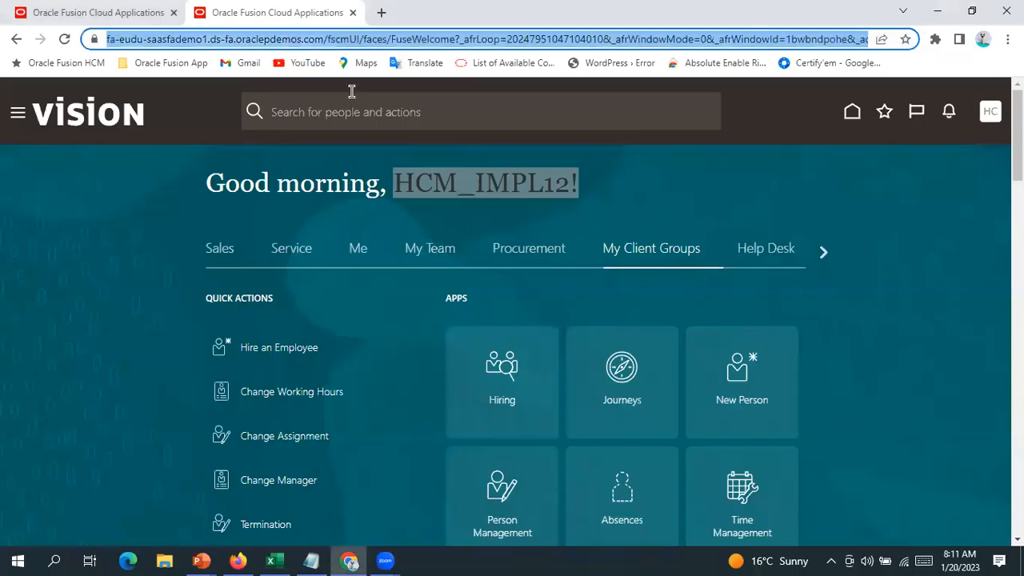
left_click(412, 190)
left_click_drag(395, 182, 572, 184)
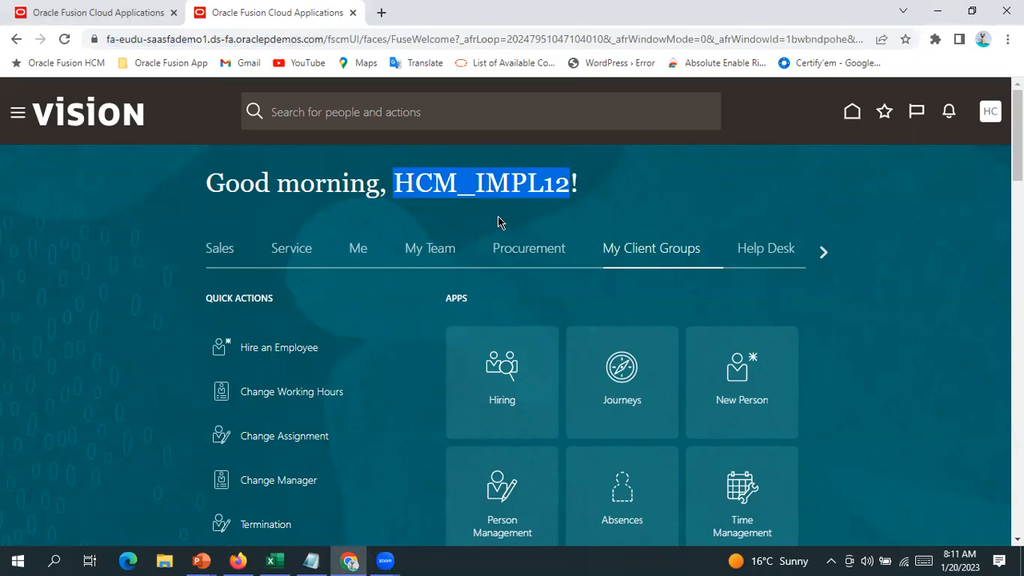
left_click(608, 201)
left_click_drag(415, 186, 554, 186)
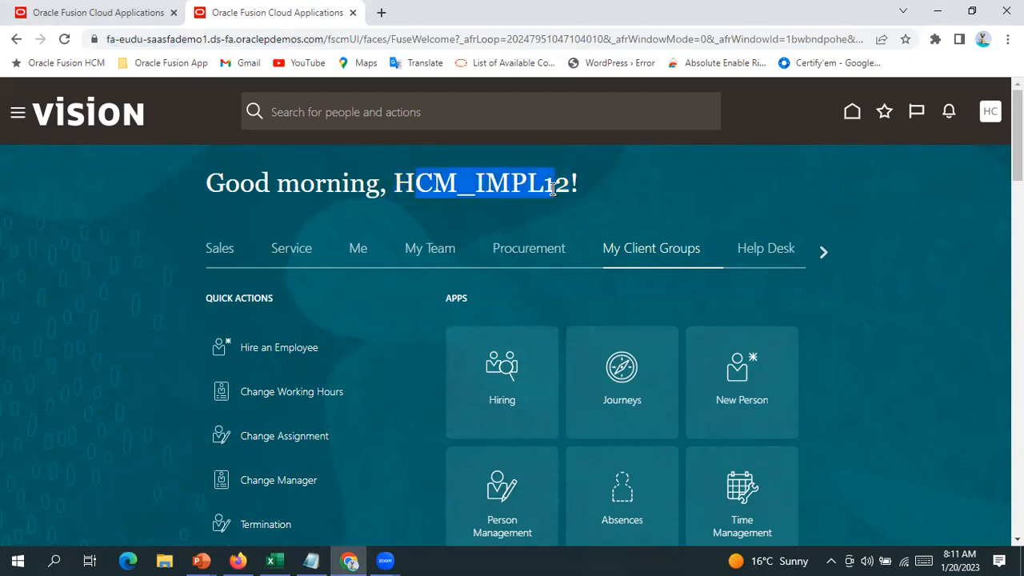
- Browse My Team, Procurement, My Client Groups and Help Desk, ending on My Client Groups
left_click(434, 251)
left_click(515, 262)
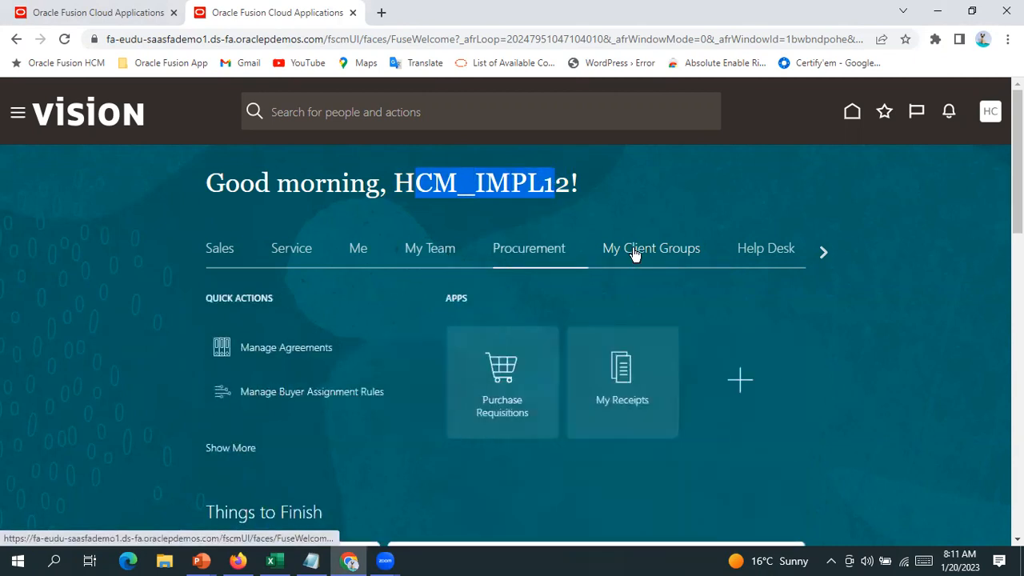
left_click(635, 254)
left_click(777, 248)
left_click(670, 256)
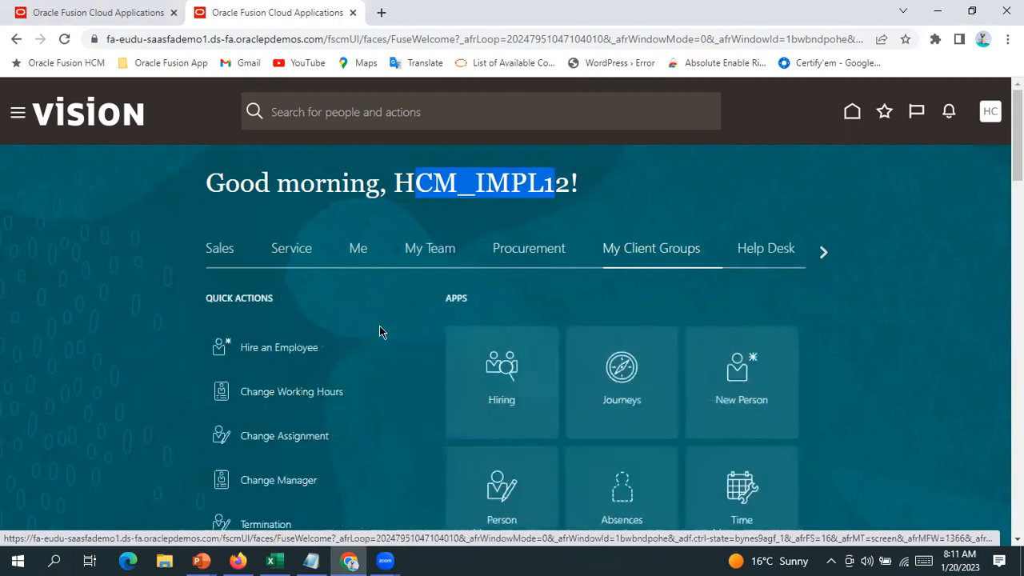
left_click(597, 223)
left_click_drag(584, 188, 383, 81)
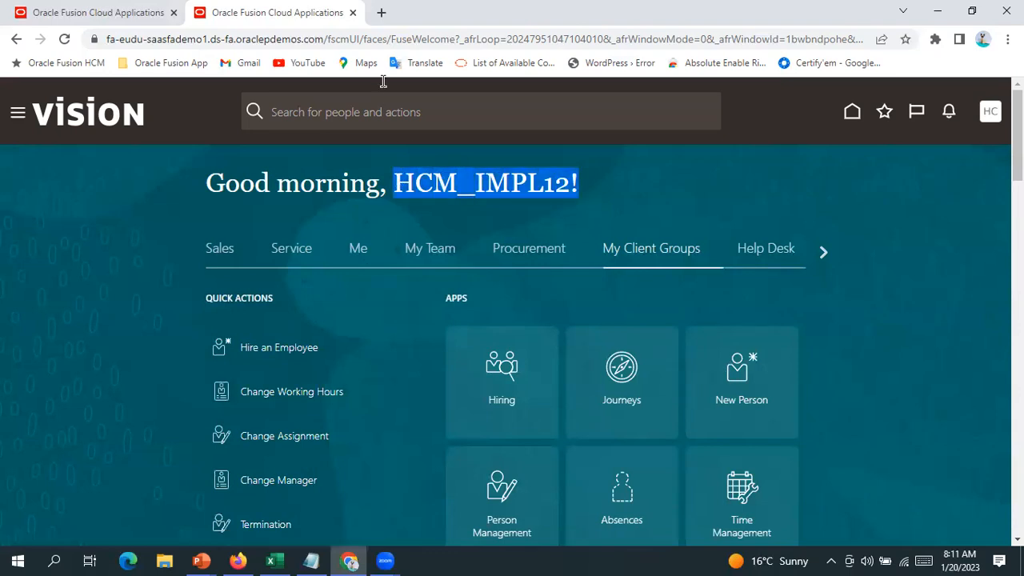
left_click(350, 39)
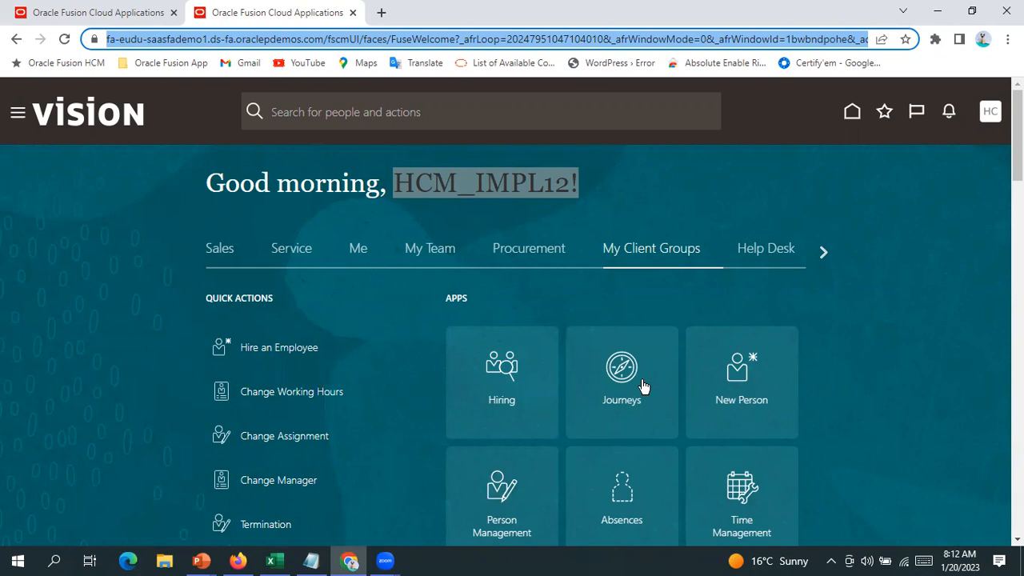
left_click(645, 216)
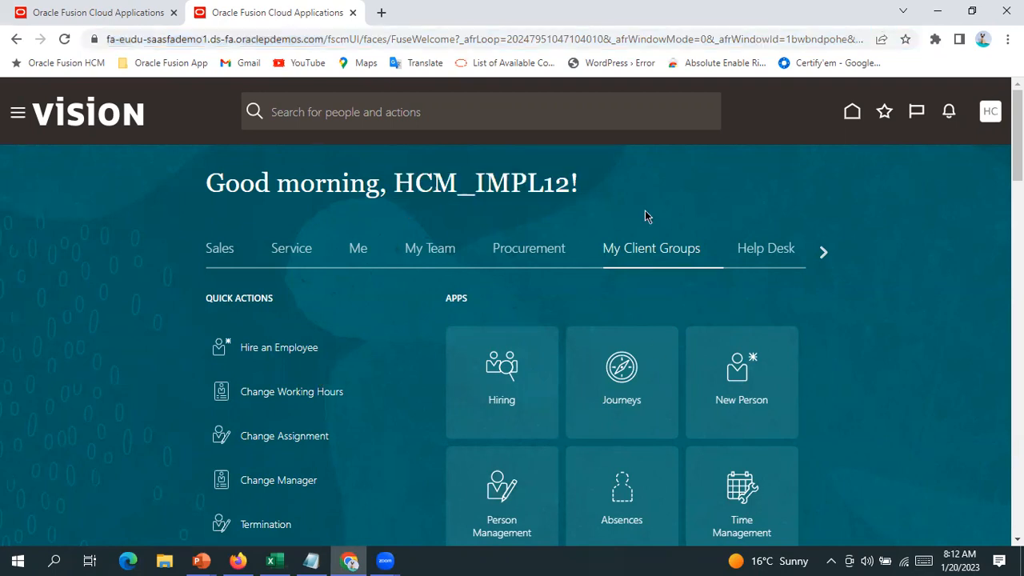
- Make the User Account Management (E5) and Role Management (G5) headings bold
left_click(270, 560)
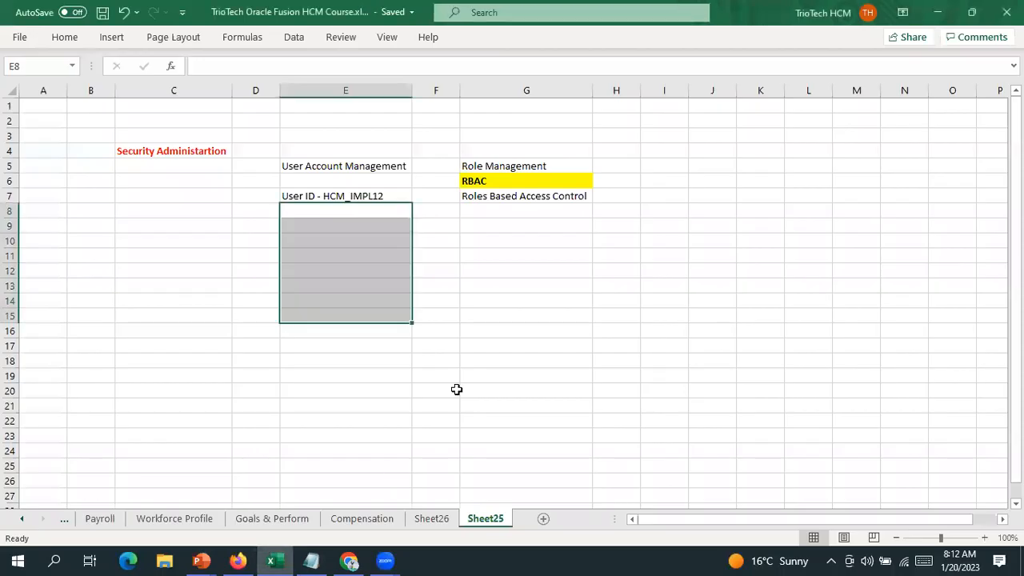
left_click_drag(492, 167, 521, 199)
left_click(483, 186)
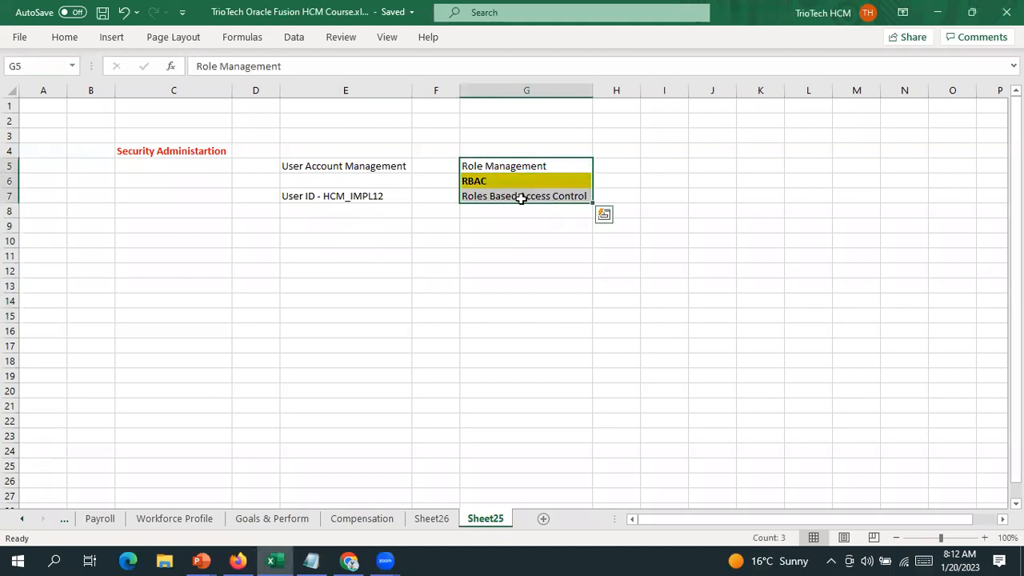
left_click(332, 165)
key("ctrl+b")
left_click(490, 168)
key("ctrl+b")
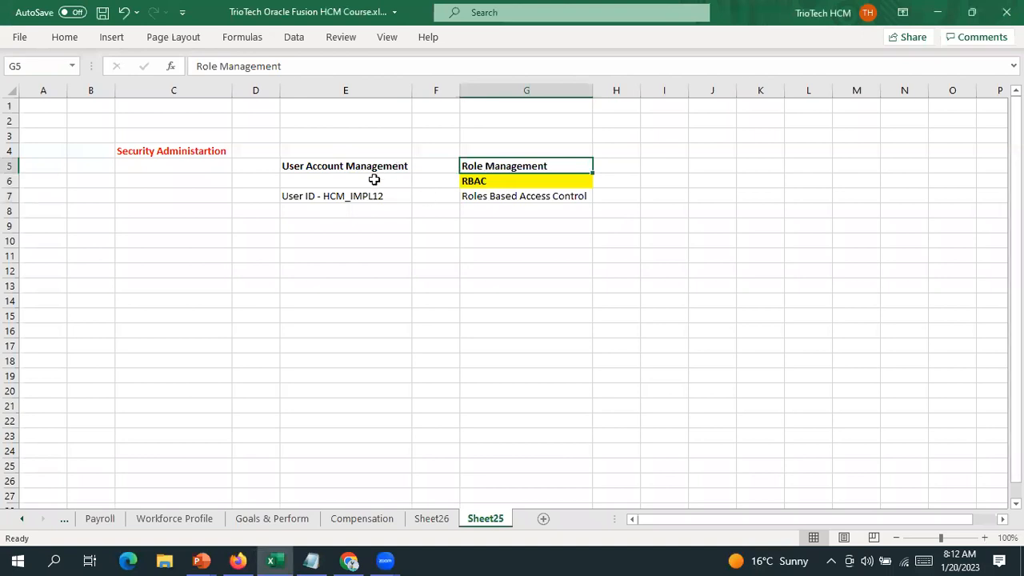
left_click(370, 170)
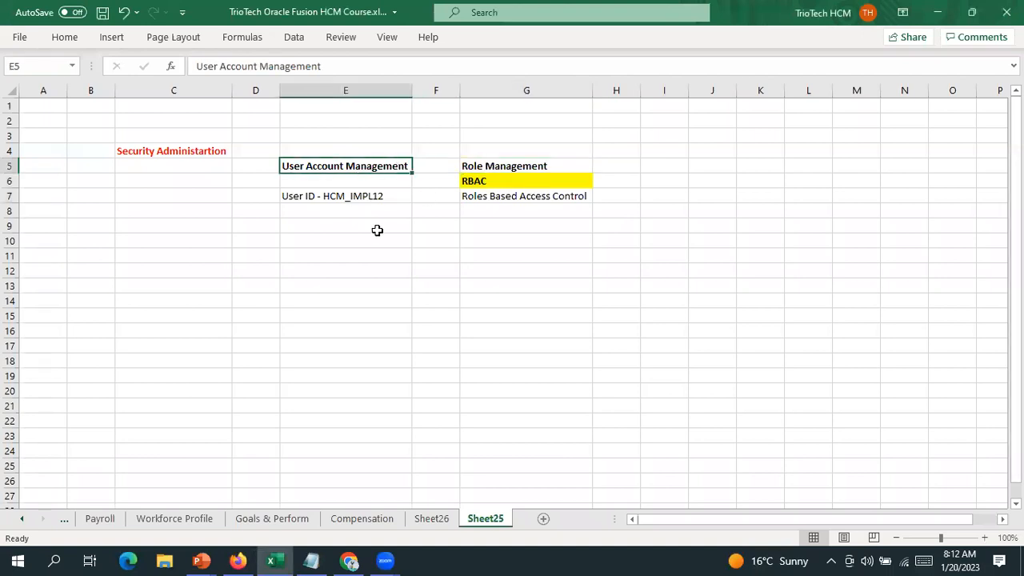
left_click(334, 198)
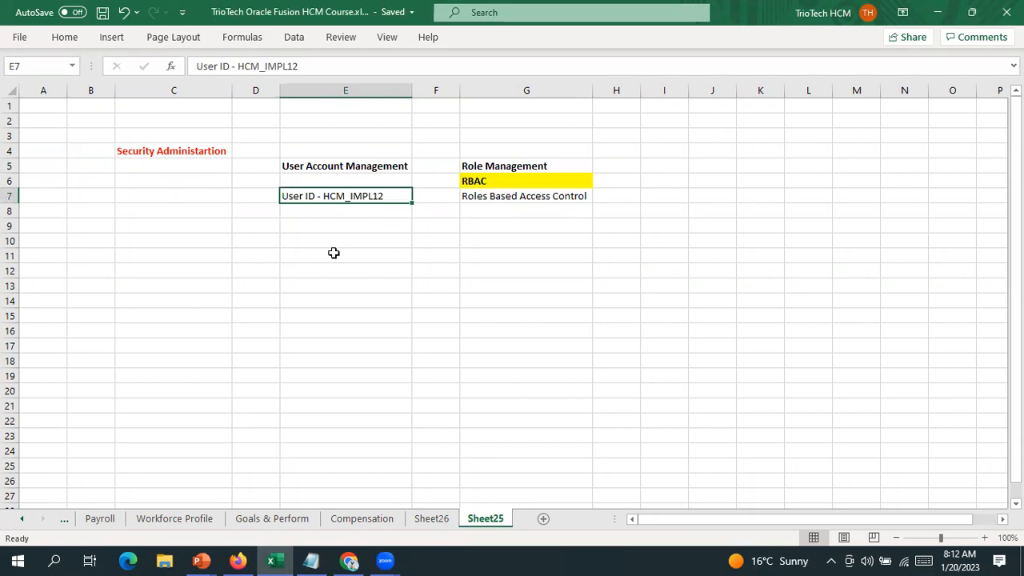
left_click(353, 560)
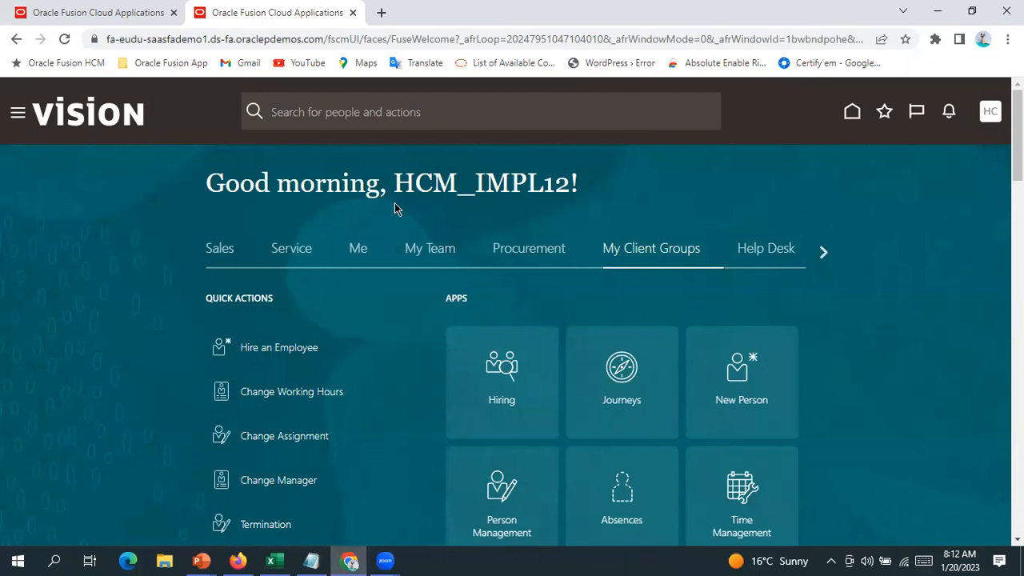
- Select the Oracle Fusion home page web address, then bring the Excel security notes back to the front
left_click(240, 39)
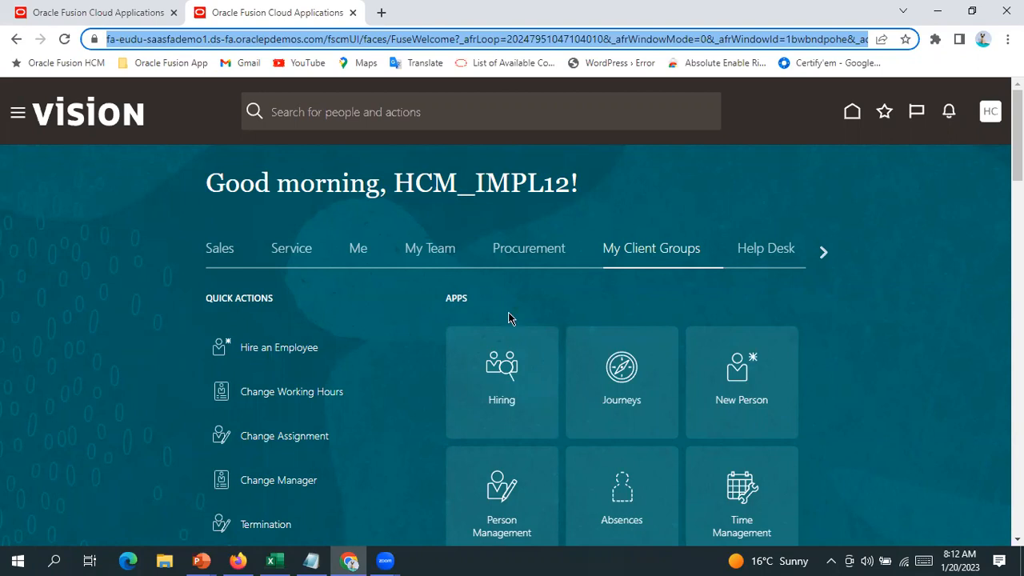
left_click(671, 205)
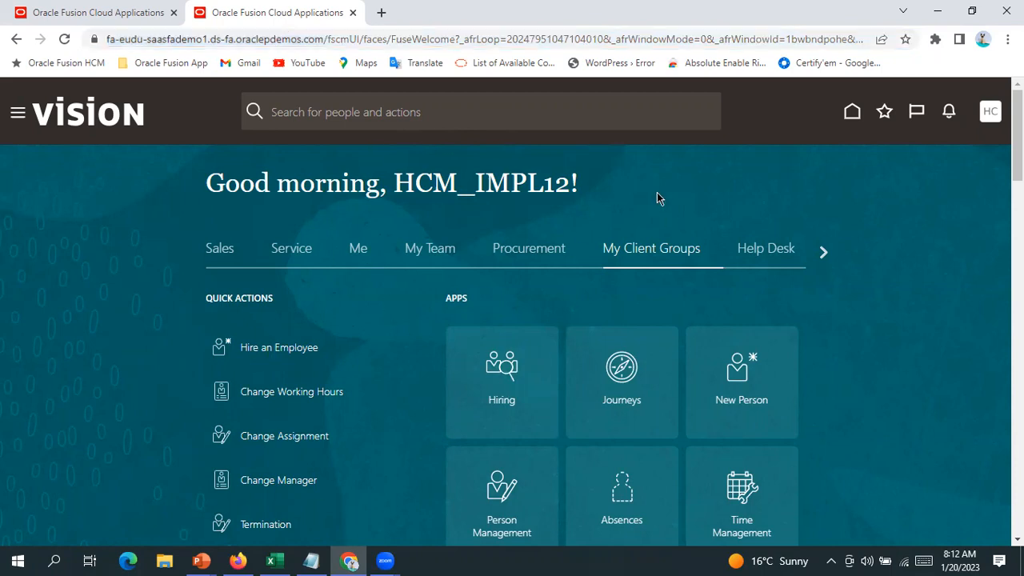
left_click(180, 42)
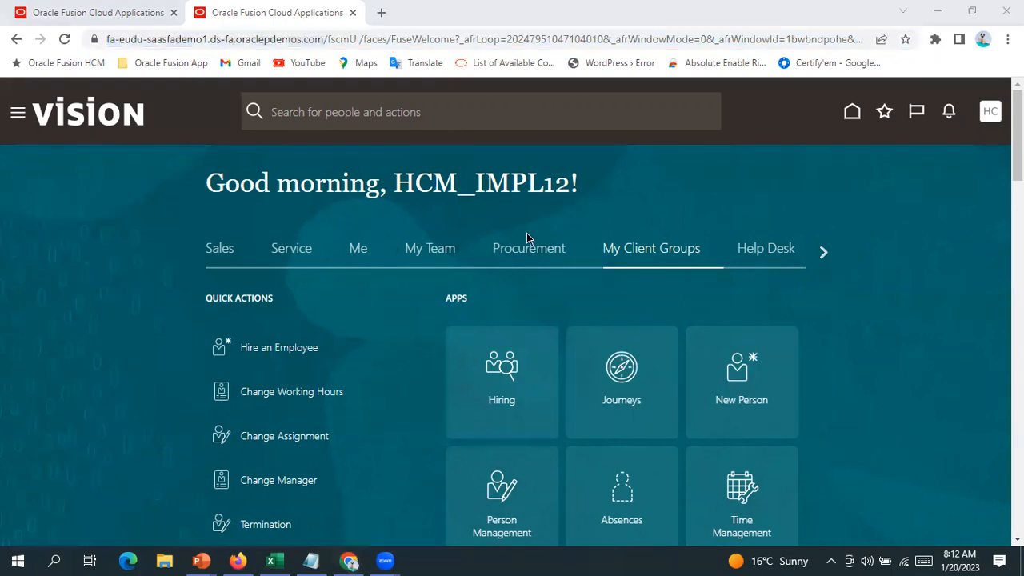
left_click(270, 560)
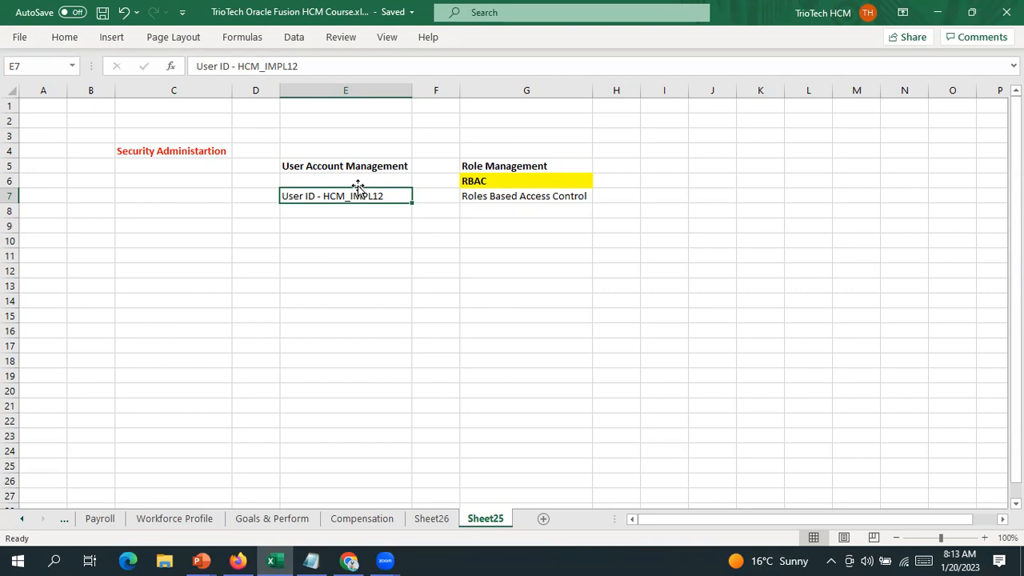
- On the Oracle Fusion home page, highlight the URL host and the greeting's user name, then return to Excel
left_click(349, 560)
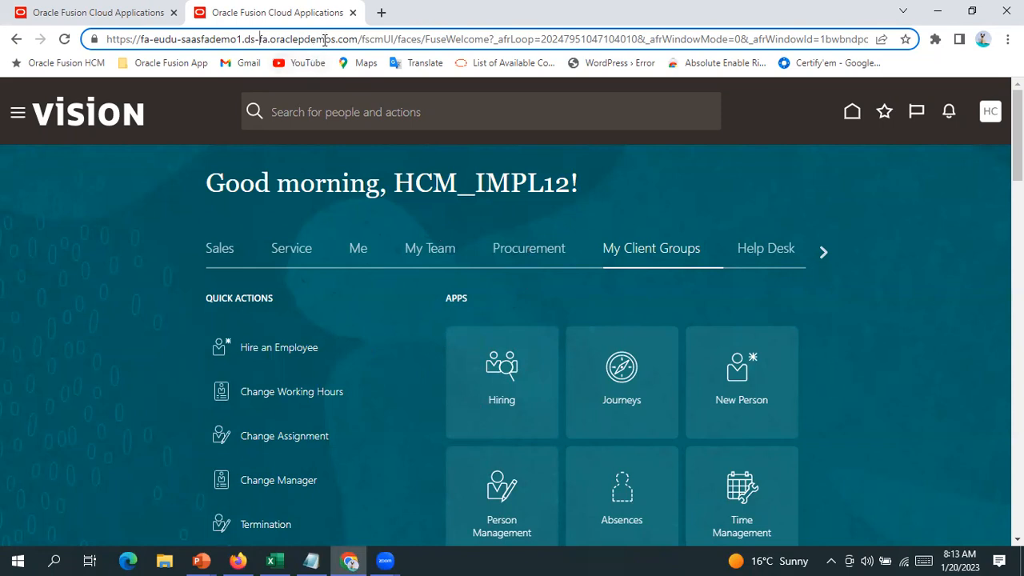
left_click_drag(358, 42, 93, 42)
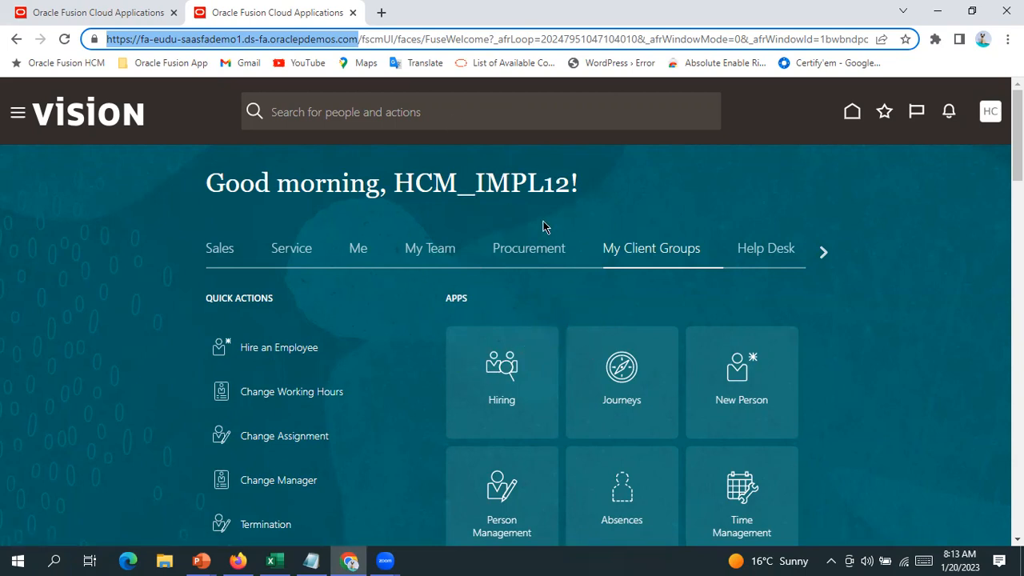
left_click_drag(396, 179, 574, 180)
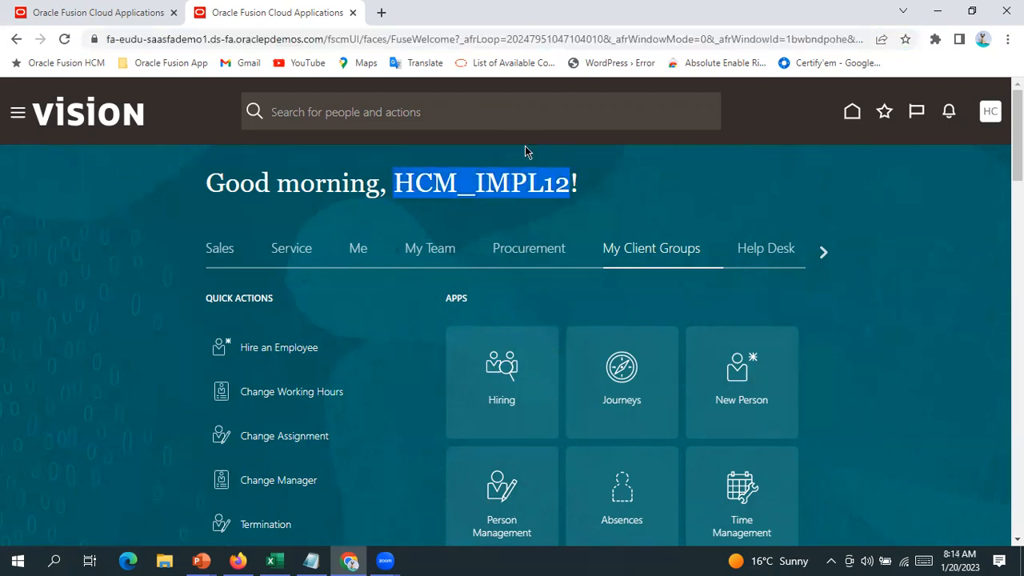
left_click(232, 45)
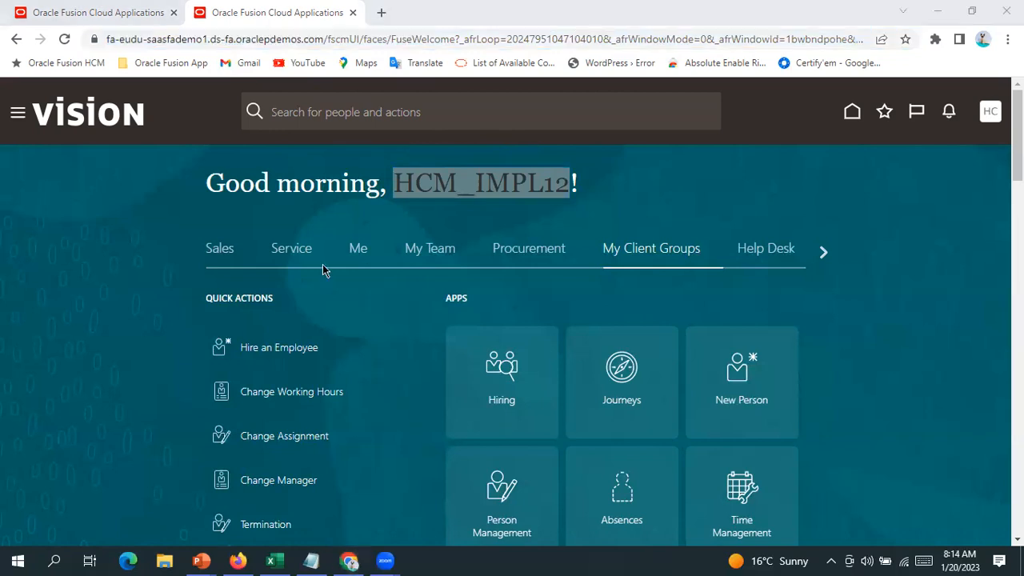
left_click(271, 560)
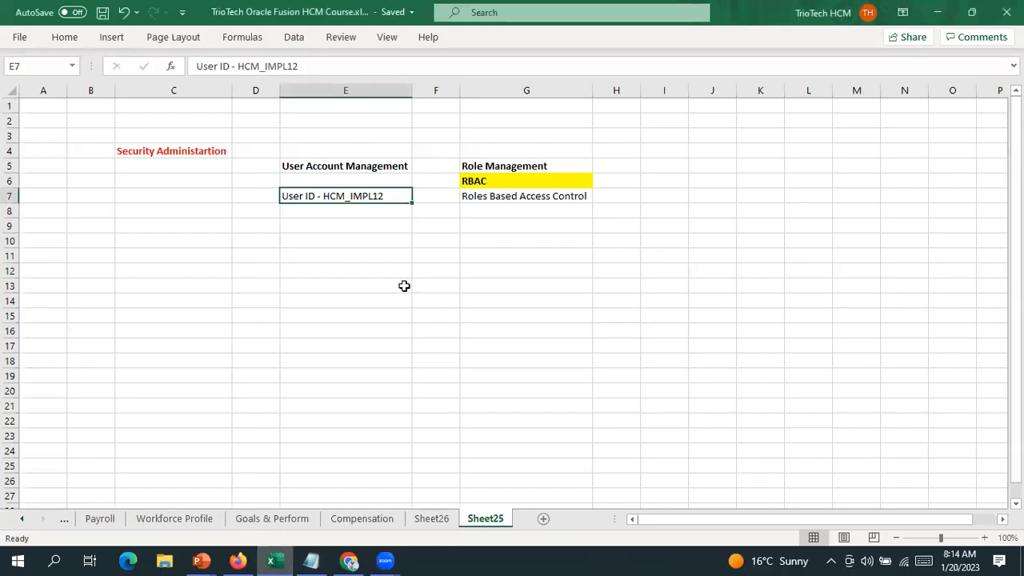
- Highlight the domain in the Oracle Fusion web address, then return to the Excel notes
left_click(355, 272)
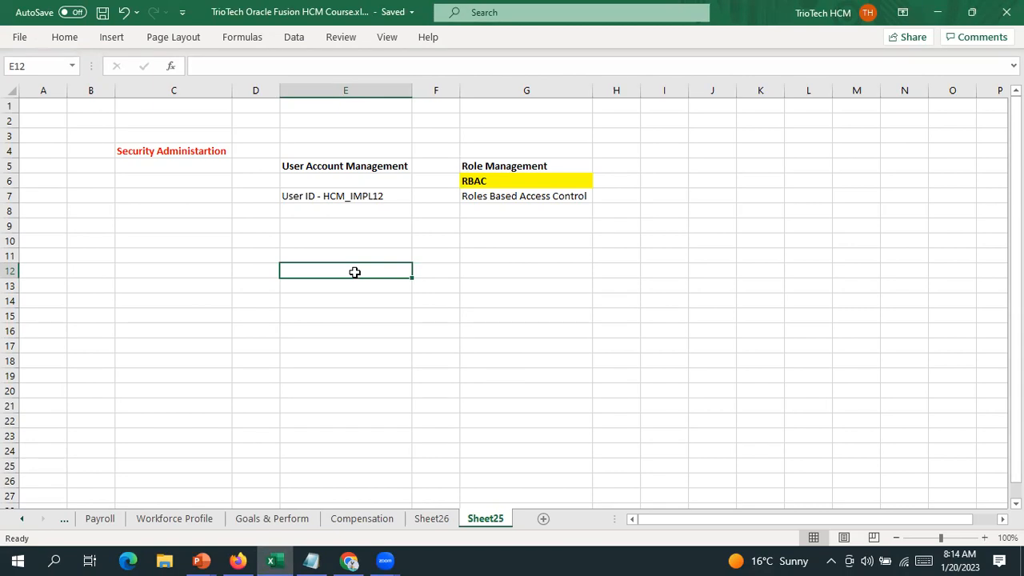
left_click(349, 561)
left_click(232, 38)
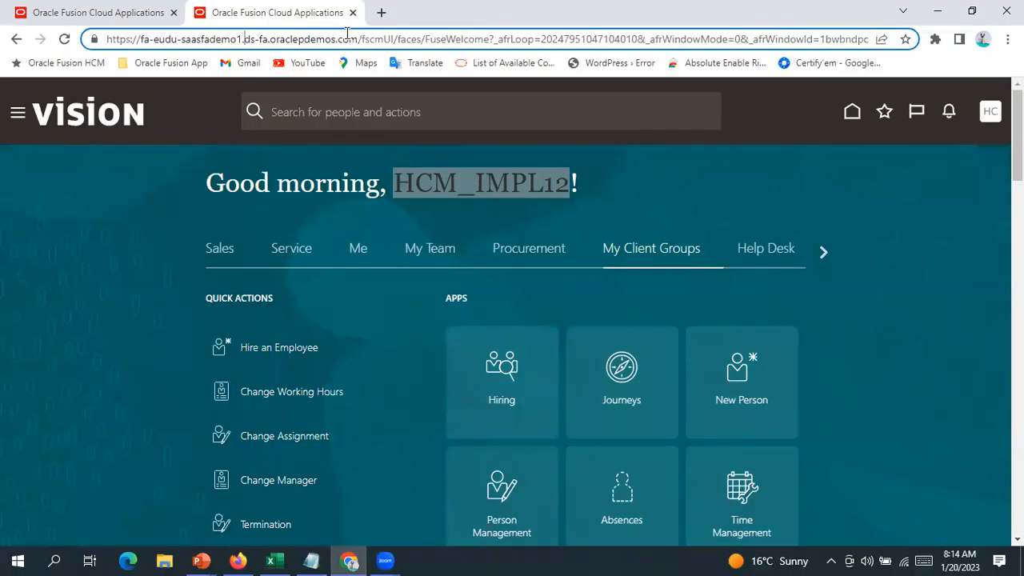
left_click_drag(356, 39, 96, 42)
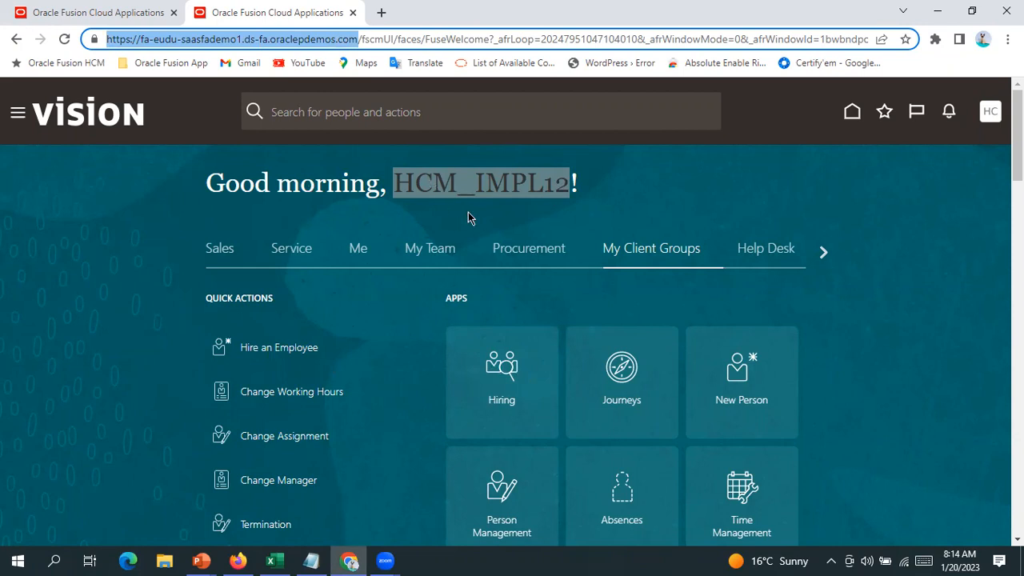
left_click(271, 560)
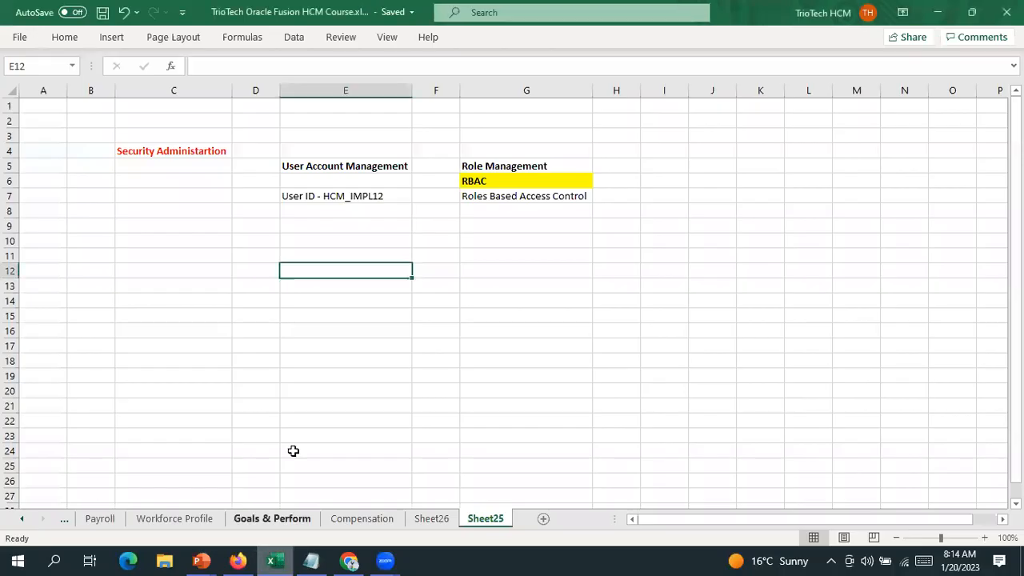
- Point out the Security Administration title in C4, the user account notes E5–E8, and the User Account Management heading
left_click(182, 155)
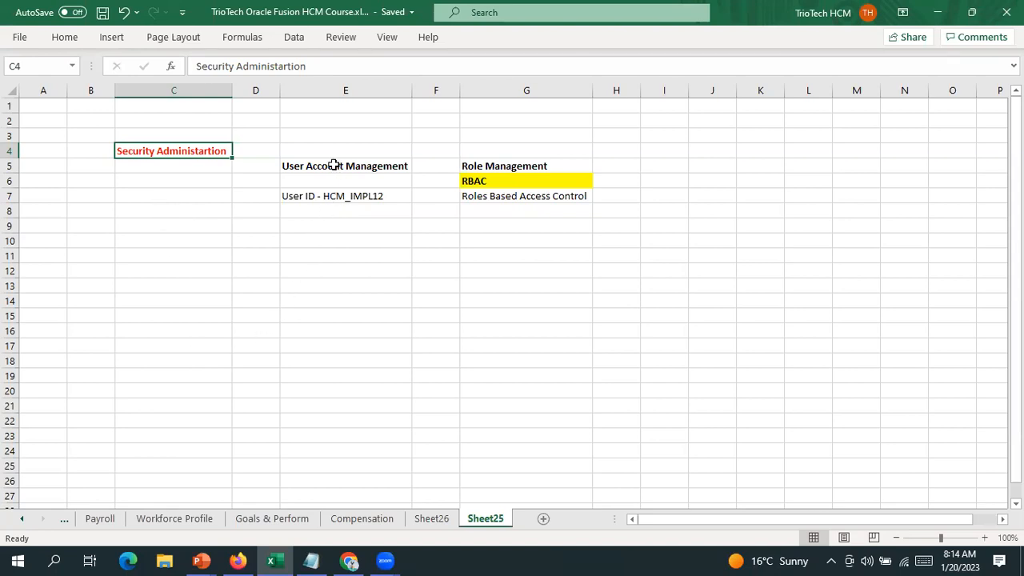
left_click_drag(347, 165, 345, 217)
left_click(303, 247)
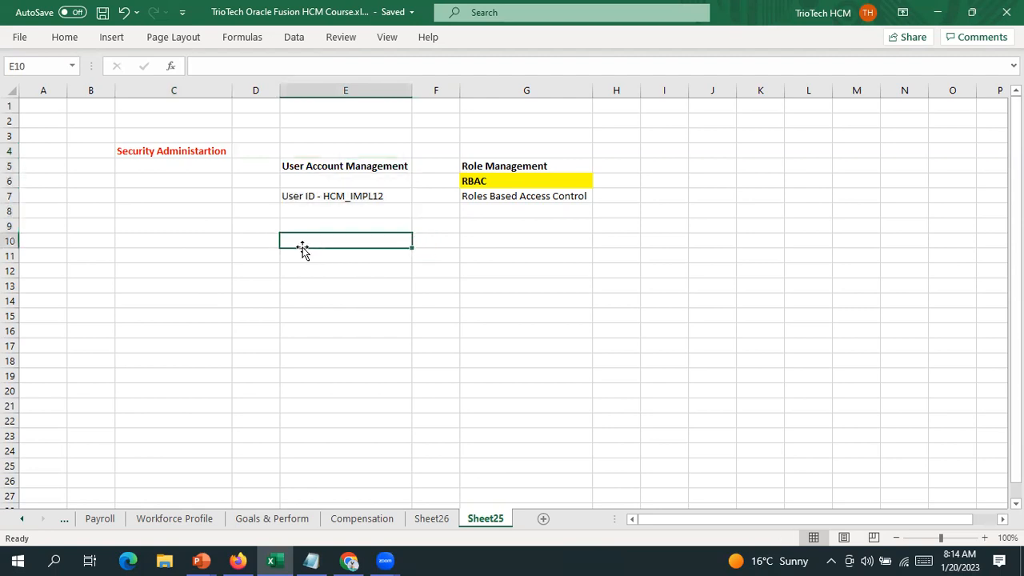
left_click(296, 167)
- Enter 'Manual Options' in E10 and 'Automactic Options' below it under User Account Management
left_click_drag(298, 167, 306, 179)
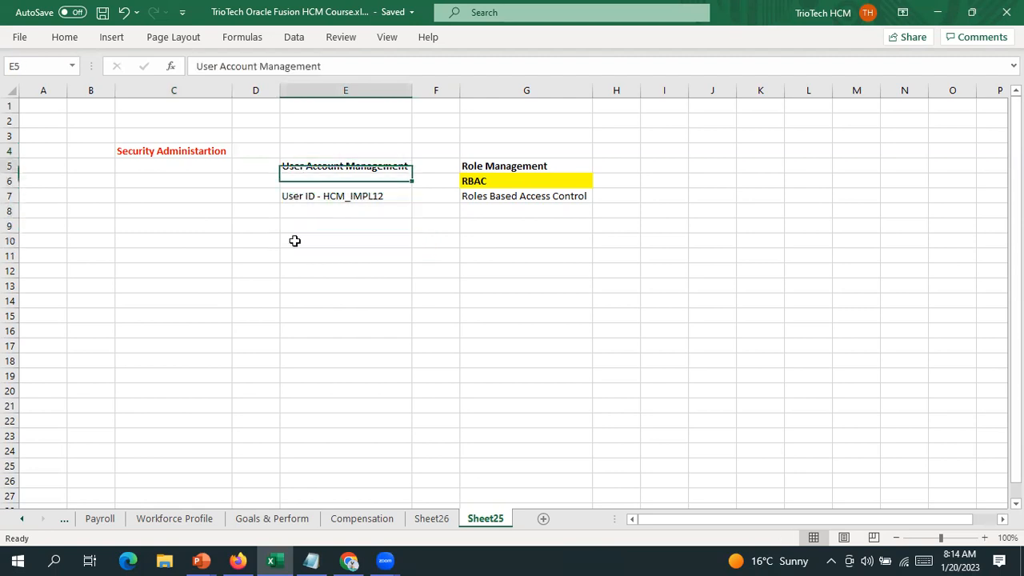
left_click(296, 239)
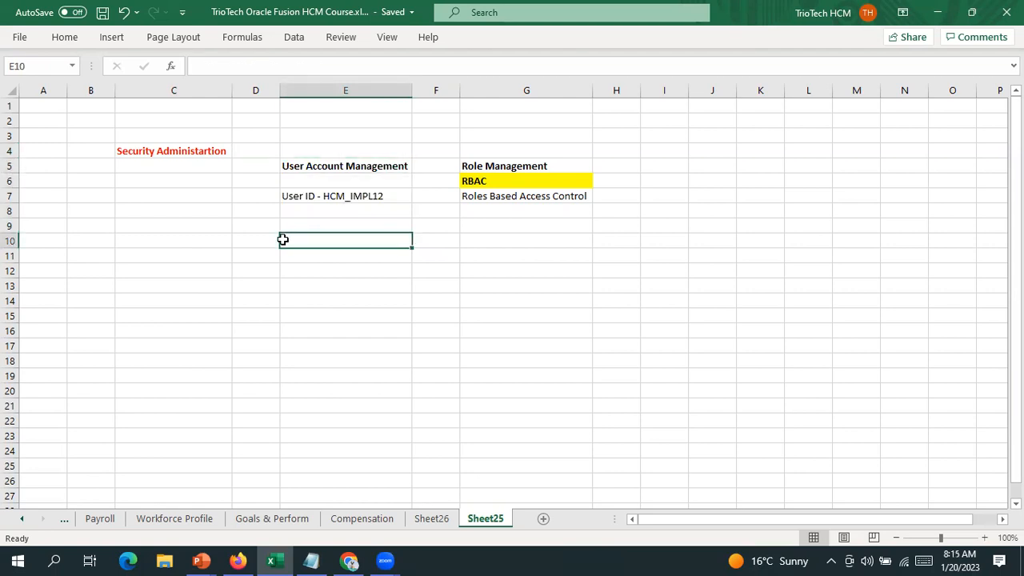
type("Mnau")
key("BackSpace")
key("BackSpace")
key("BackSpace")
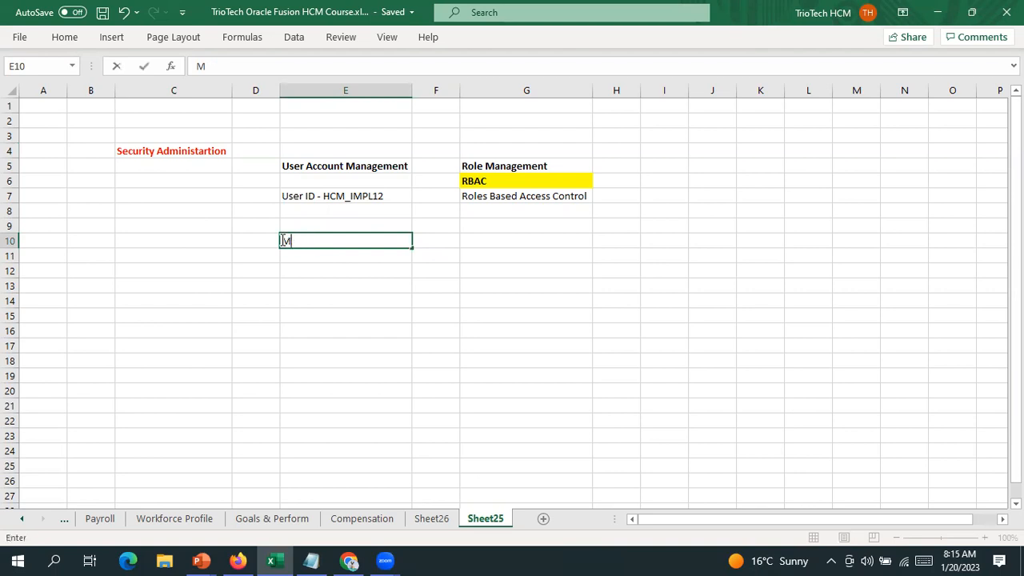
type("anual Options")
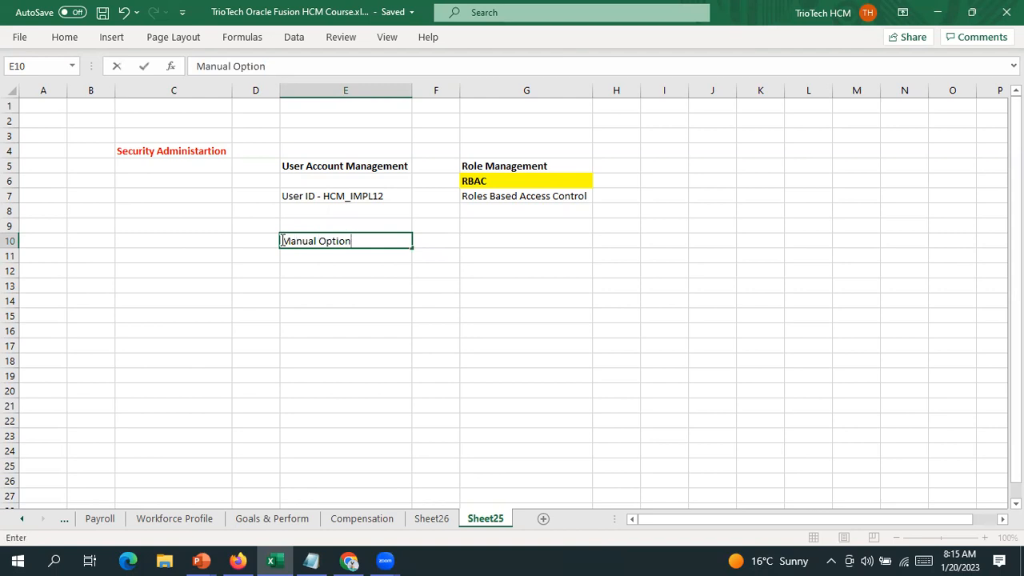
key("Return")
key("Return")
key("Return")
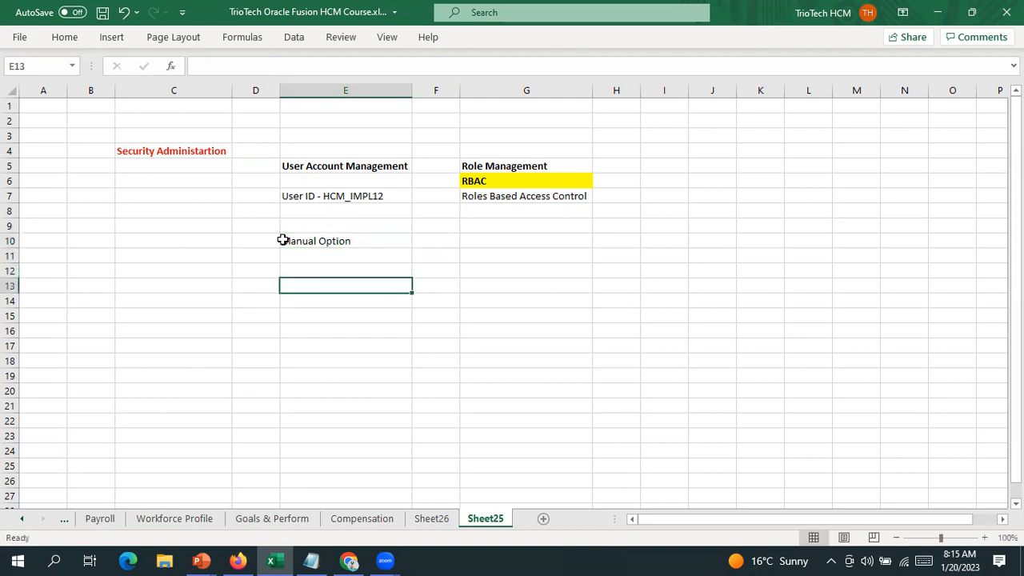
type("Automactic Options")
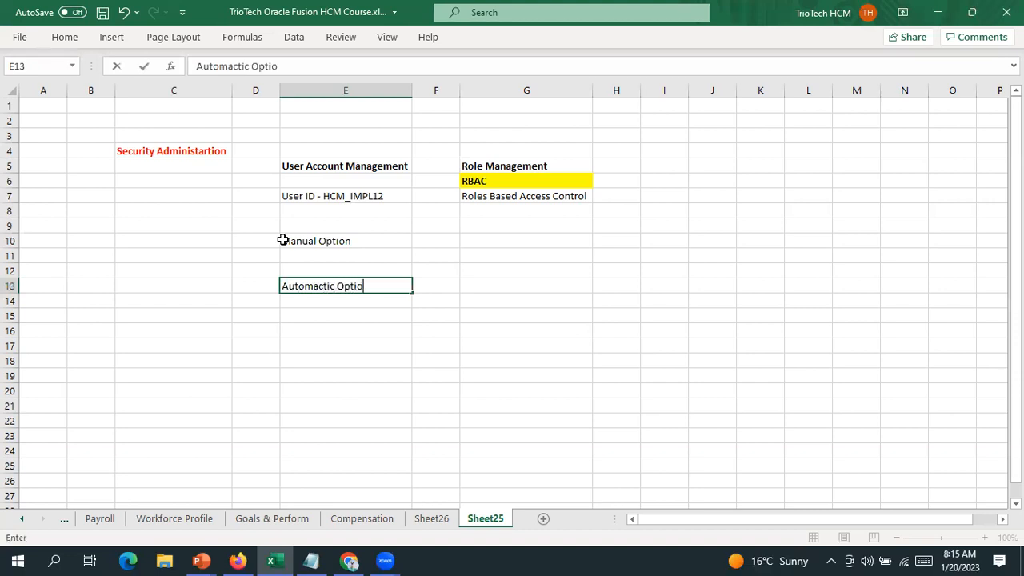
key("ctrl+Return")
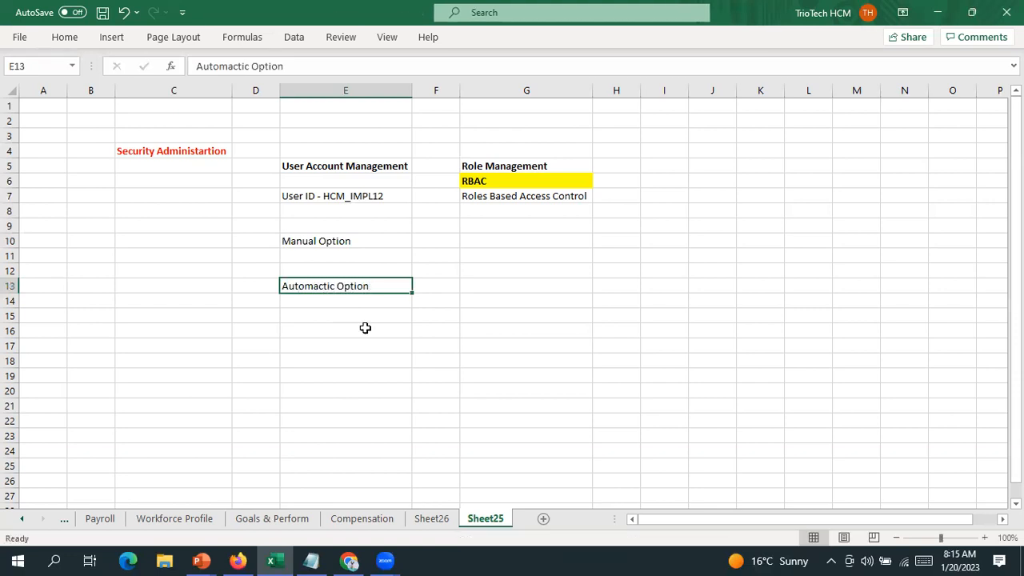
- Widen column E to fit the new notes and save the workbook
left_click(360, 344)
left_click_drag(410, 90, 464, 92)
left_click(359, 290)
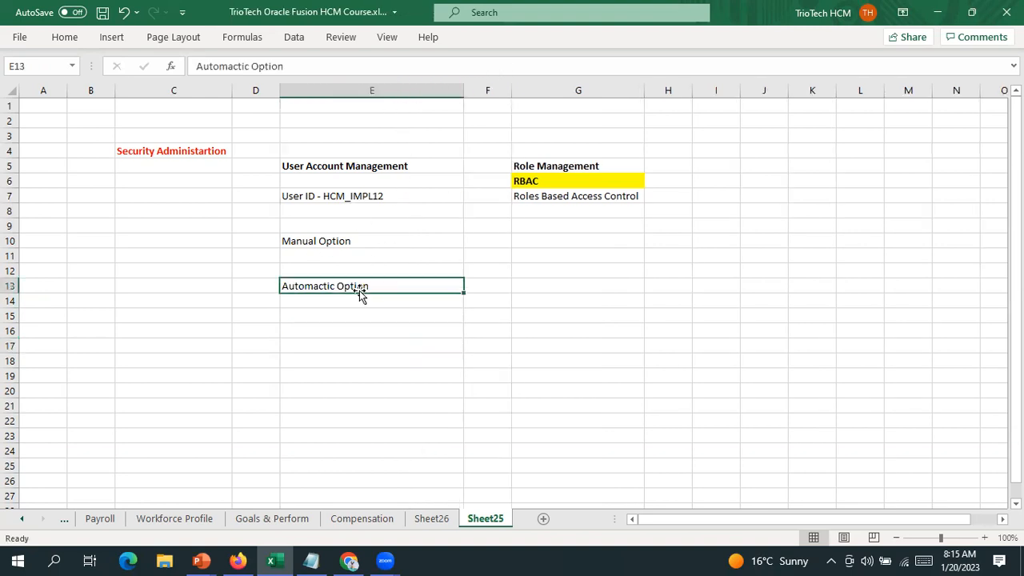
key("ctrl+s")
left_click(343, 244)
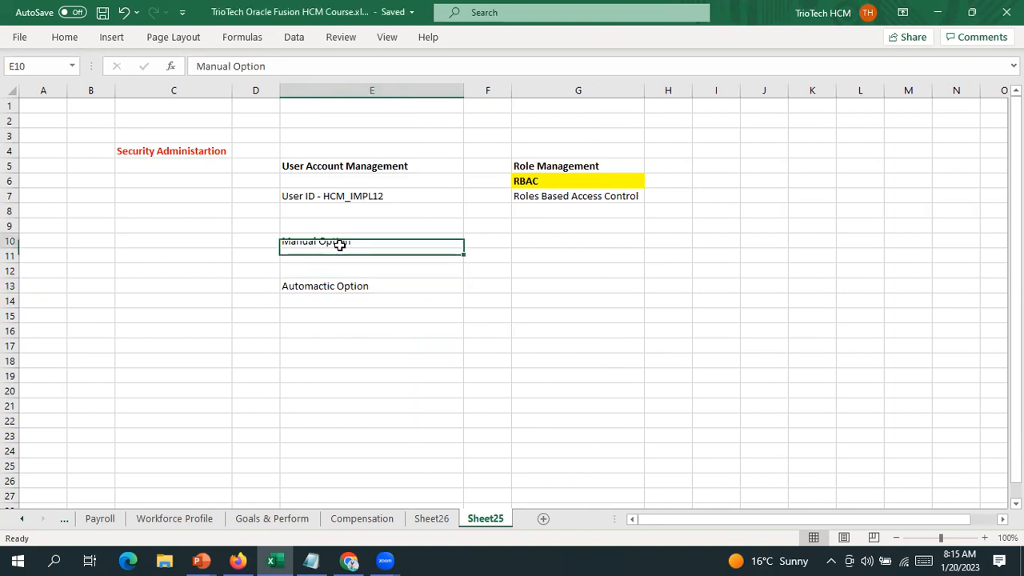
left_click(346, 295)
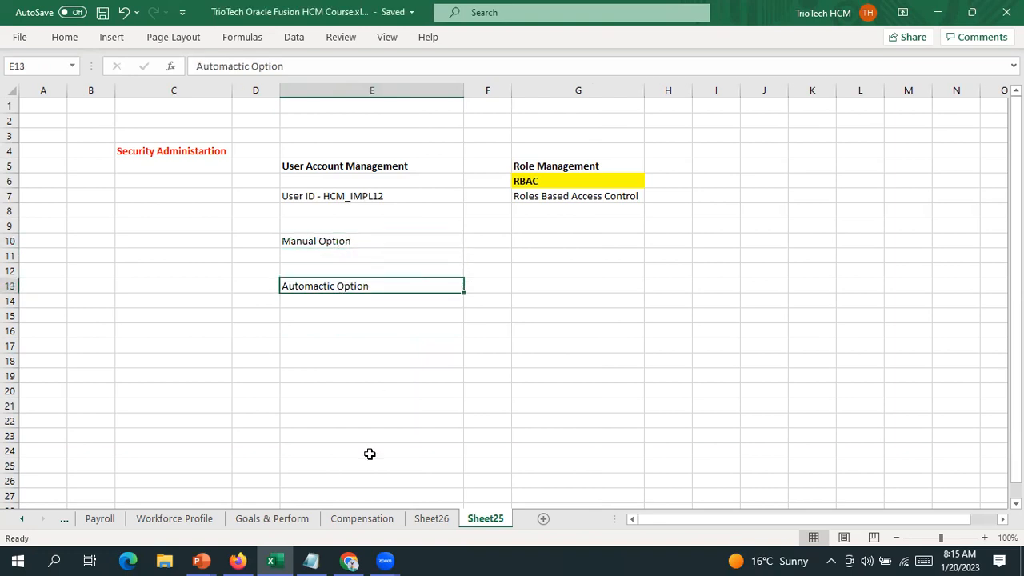
left_click(349, 560)
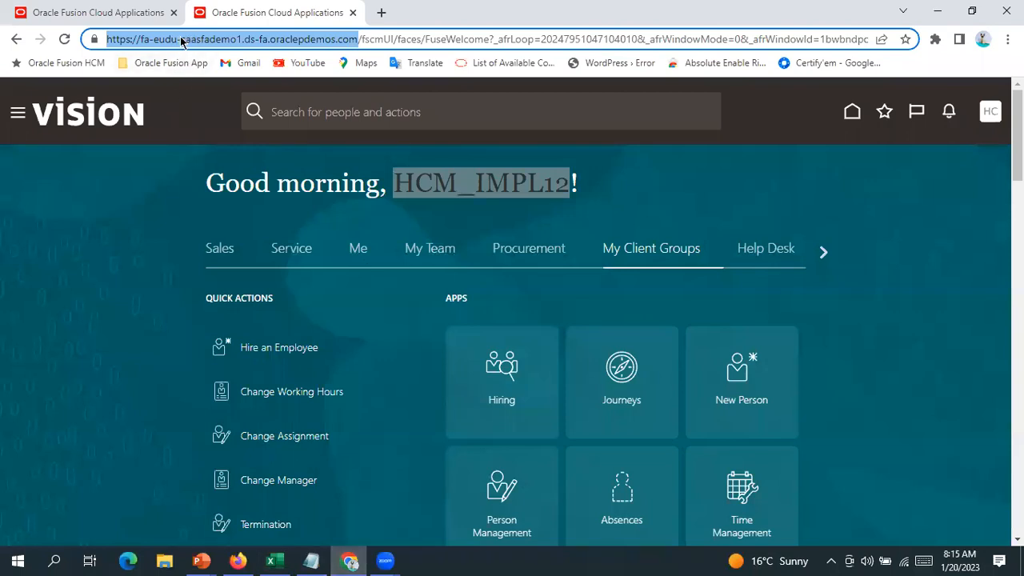
- Start the Hire an Employee task from the New Person area
left_click(102, 244)
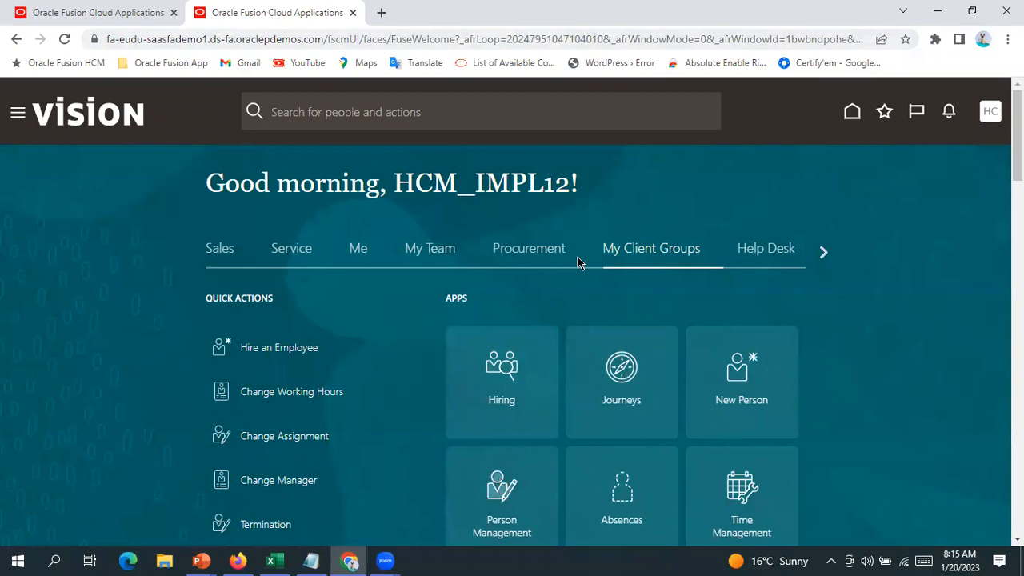
key("alt+Tab")
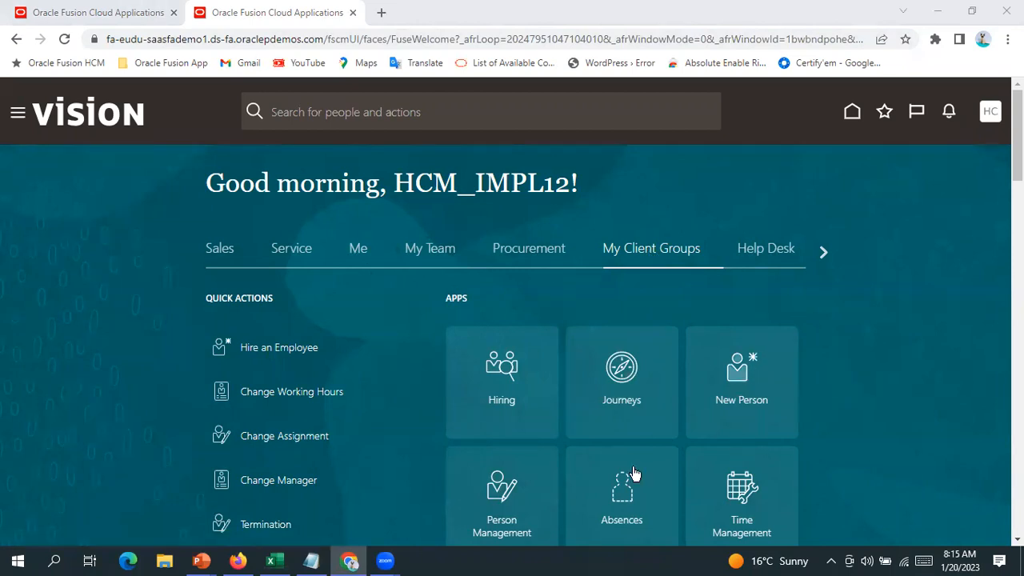
left_click(754, 357)
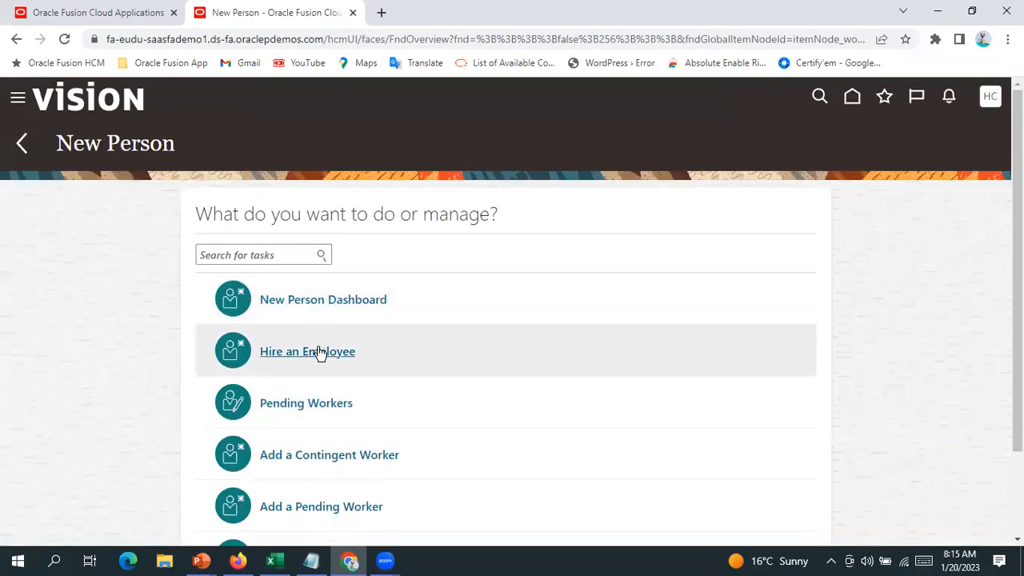
left_click(318, 353)
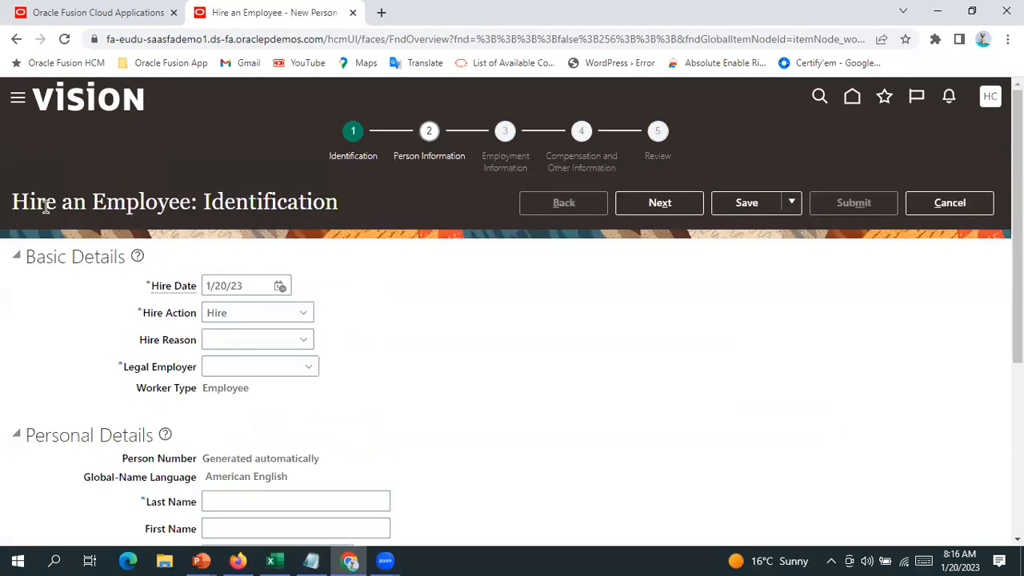
- Point out the Hire an Employee page title and the site's base address, then return to Excel
left_click_drag(46, 205, 197, 207)
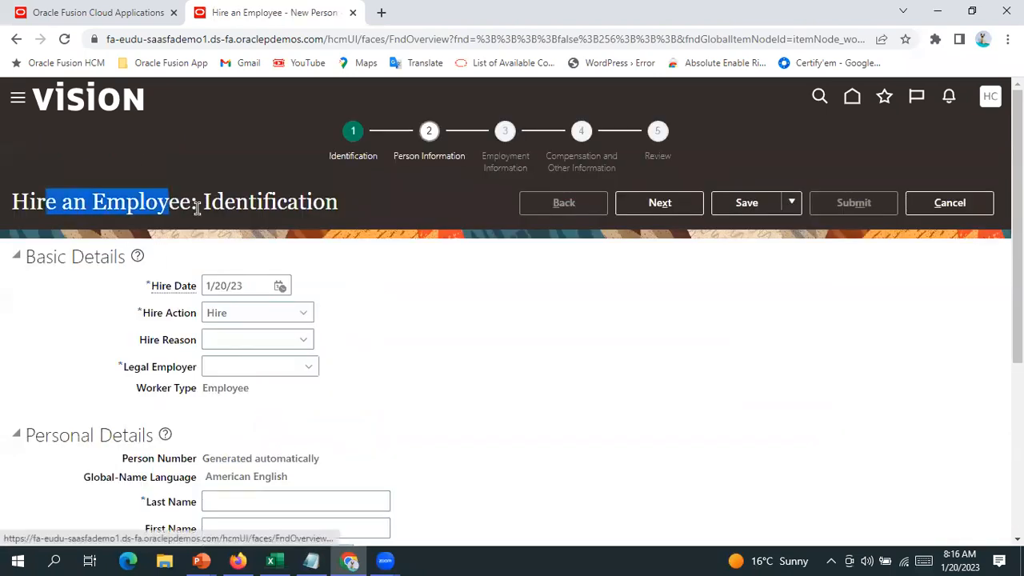
left_click(333, 157)
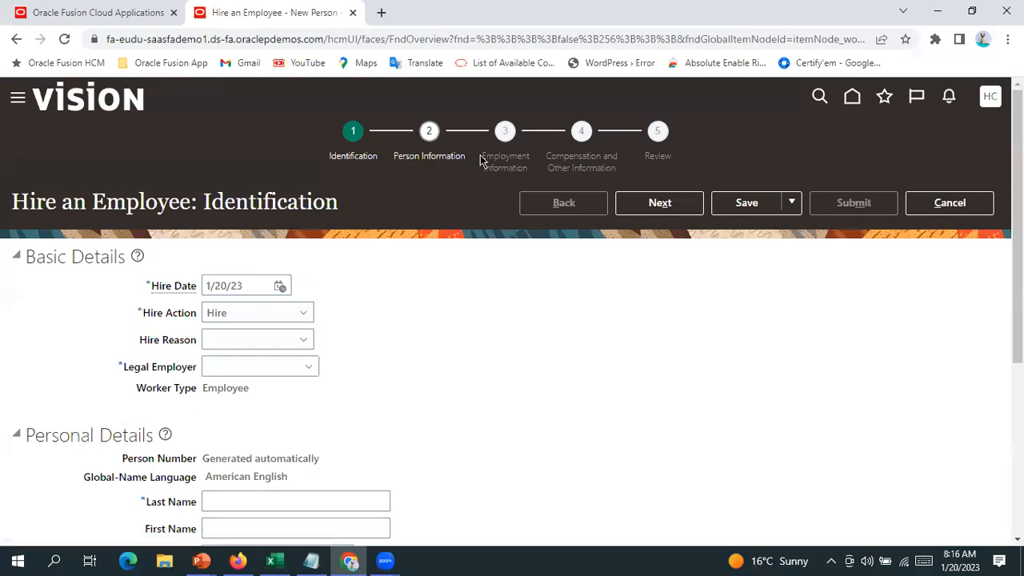
scroll(427, 334, "down", 3)
scroll(428, 333, "up", 3)
double_click(133, 209)
left_click(198, 38)
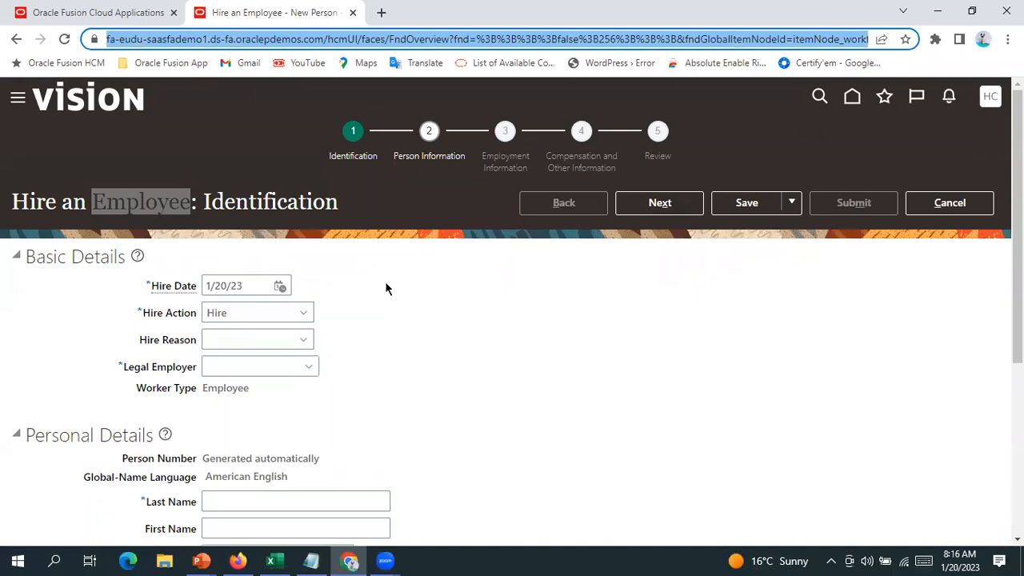
left_click(387, 258)
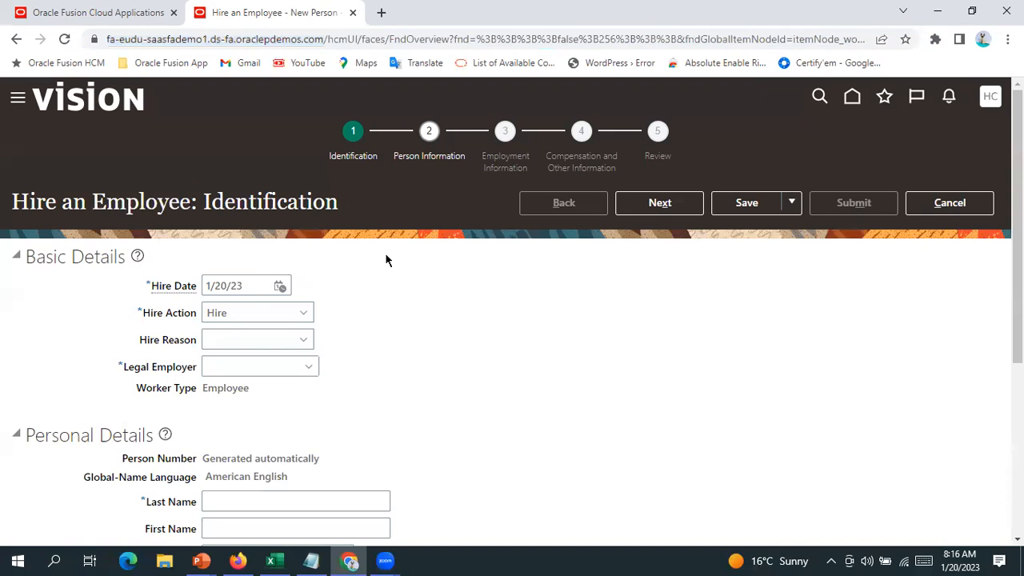
left_click_drag(323, 39, 94, 40)
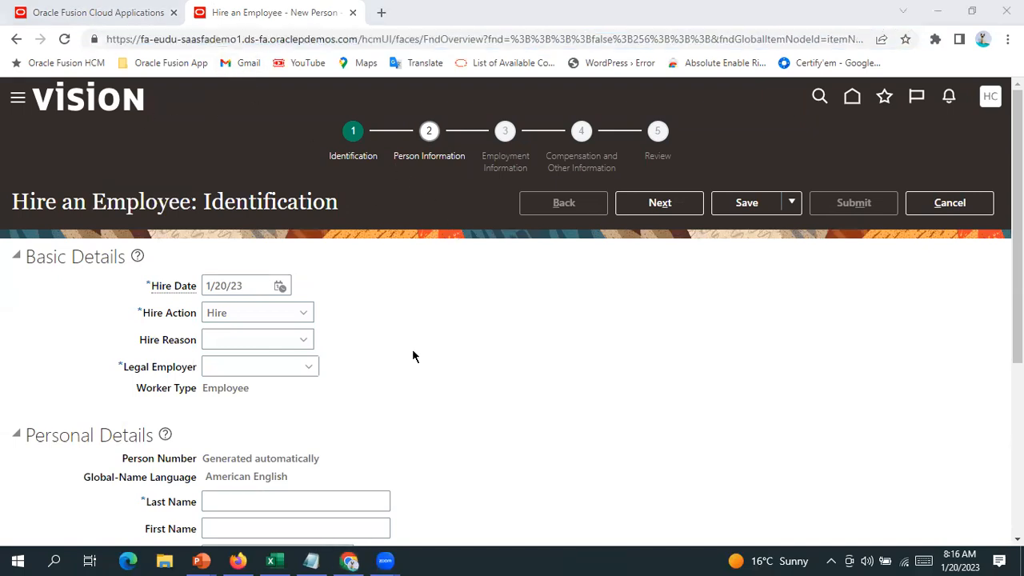
left_click(271, 560)
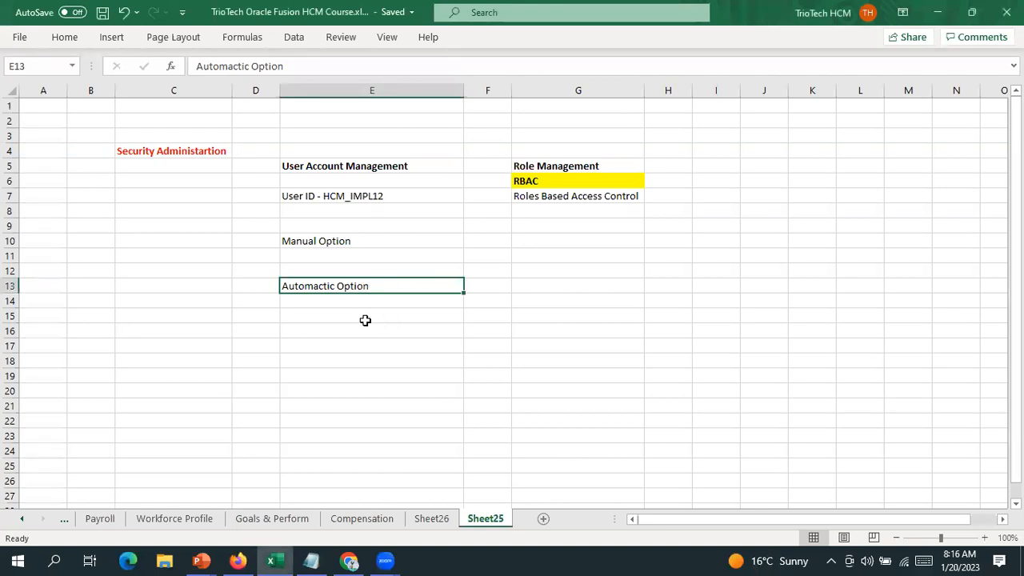
- Enter 'Hiring of an Employee' in E14 below Automactic Option, then go back to the hire page
left_click(322, 305)
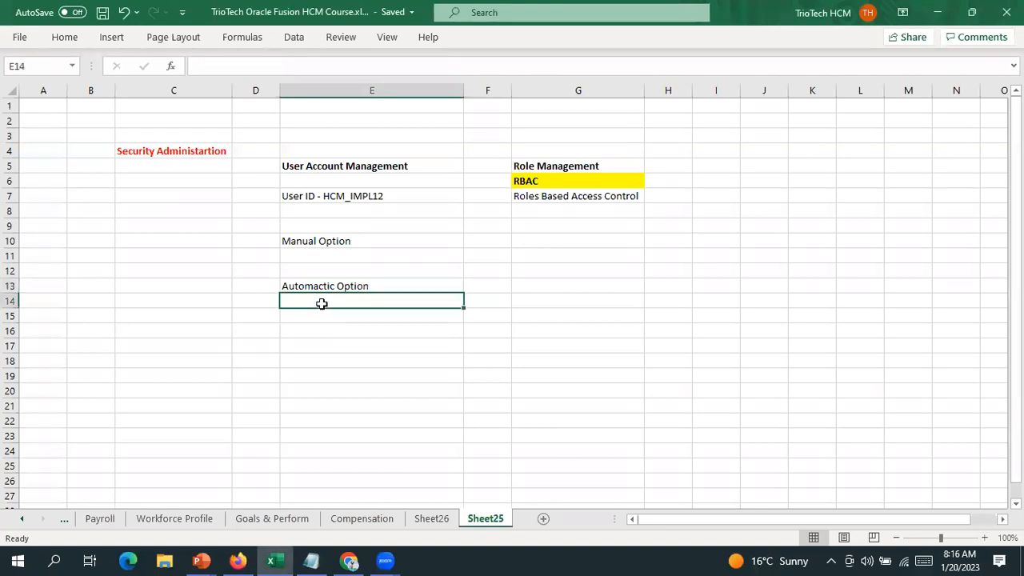
type("Hire")
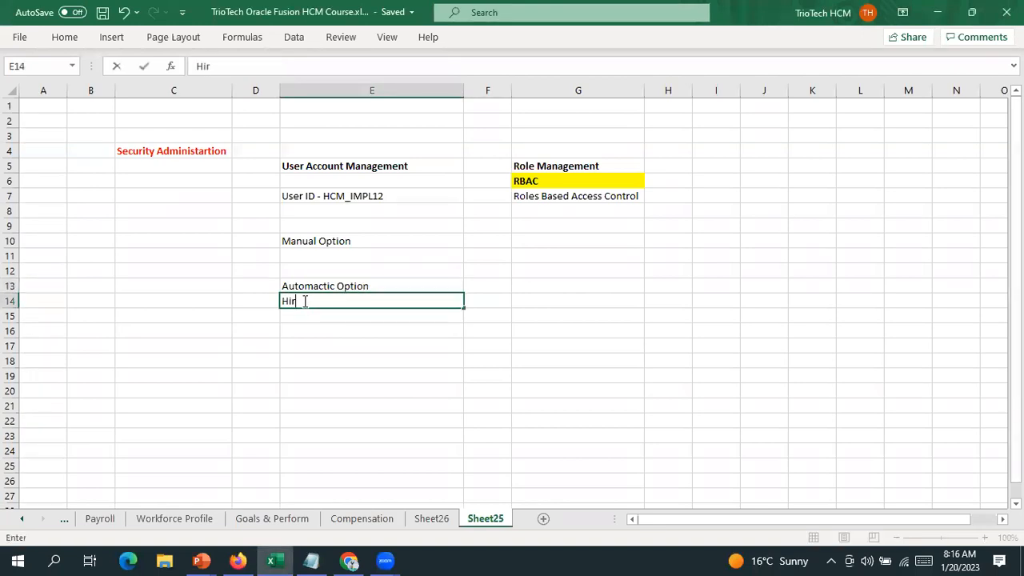
key("BackSpace")
type("g pf")
key("BackSpace")
key("BackSpace")
type("of an Emplo")
type("o")
key("BackSpace")
type("yee")
key("ctrl+Return")
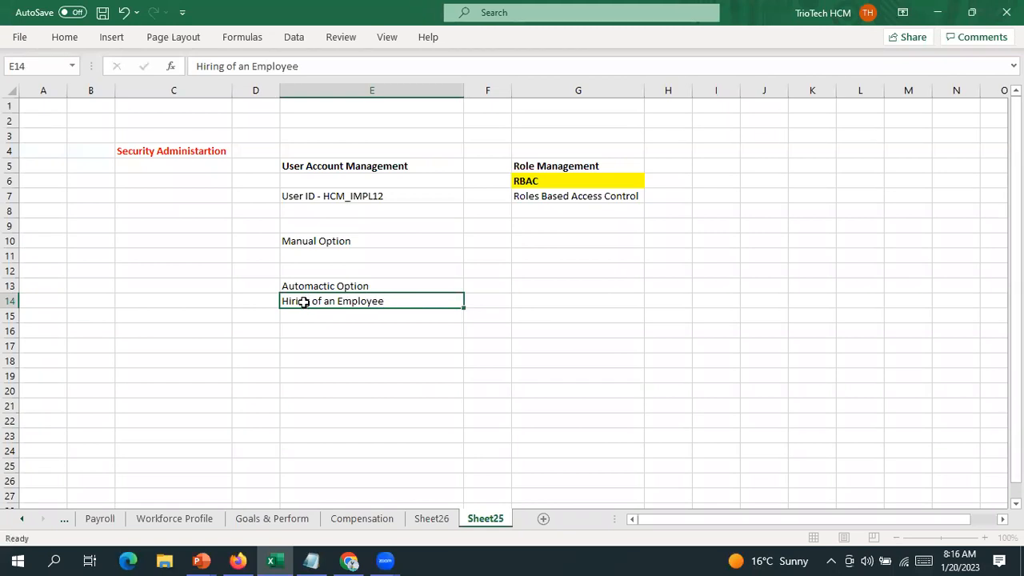
left_click(302, 286)
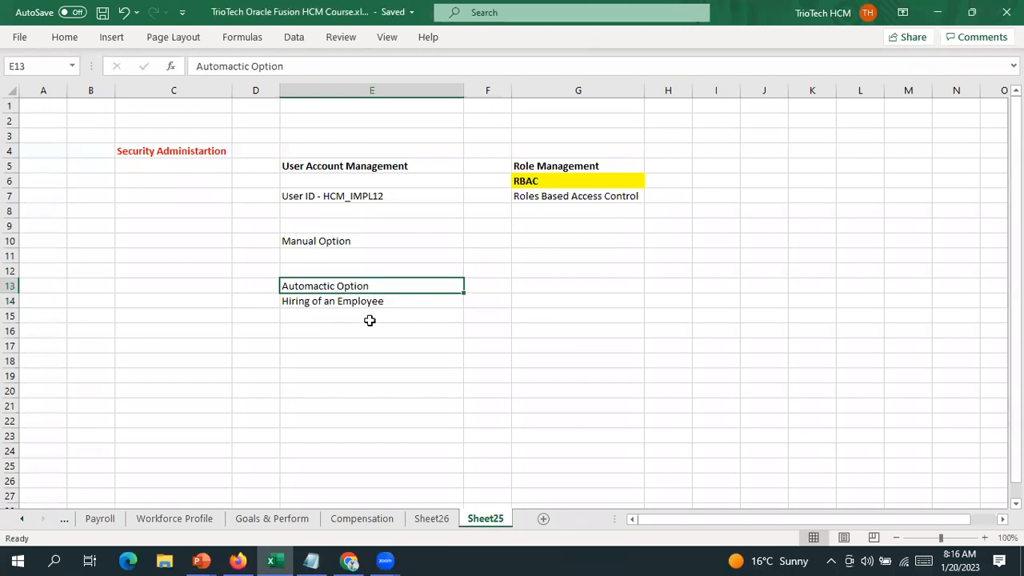
key("alt+Tab")
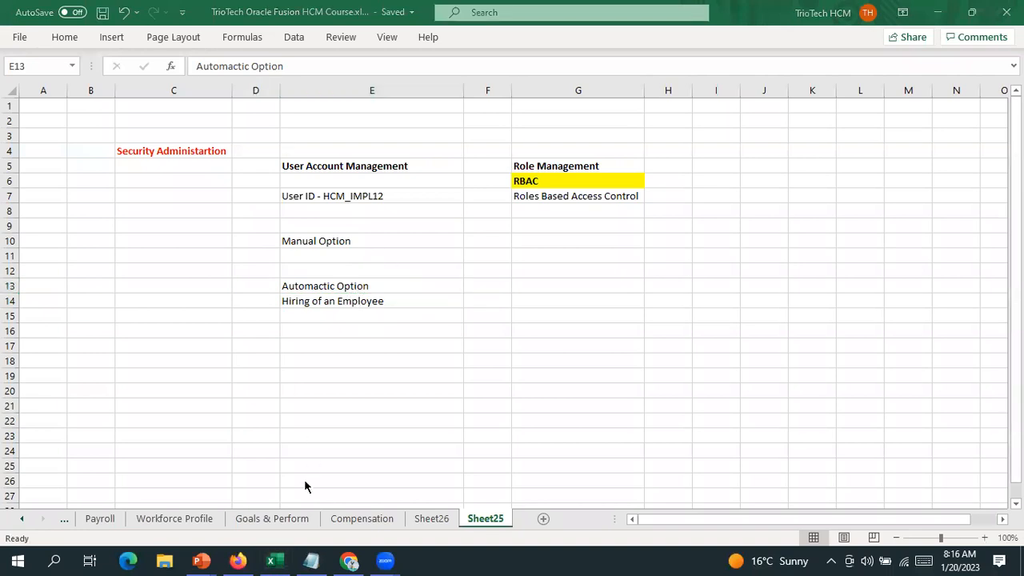
left_click(348, 560)
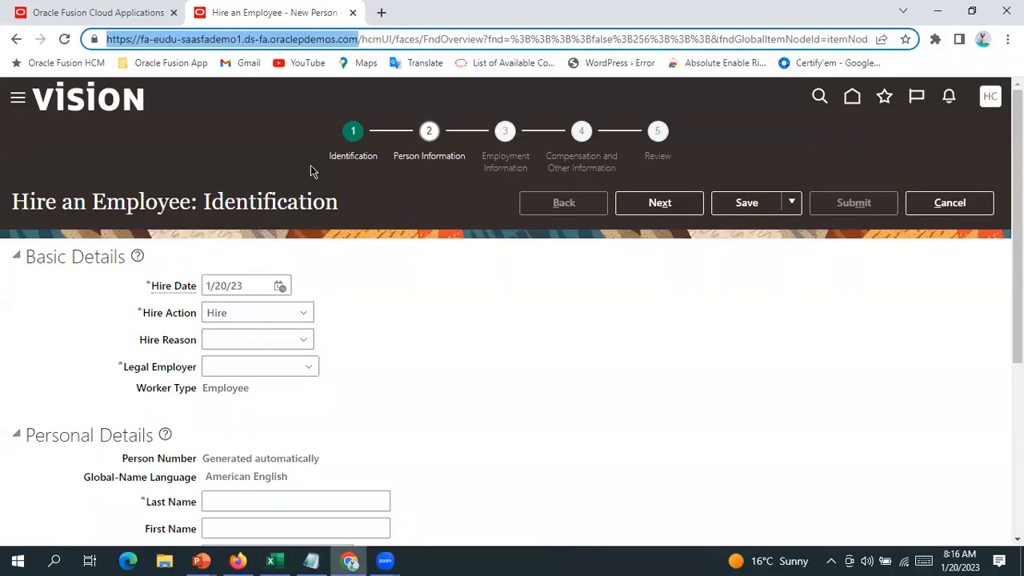
- Review the Hire Date and Legal Employer fields and the base web address, then return to Excel
double_click(136, 200)
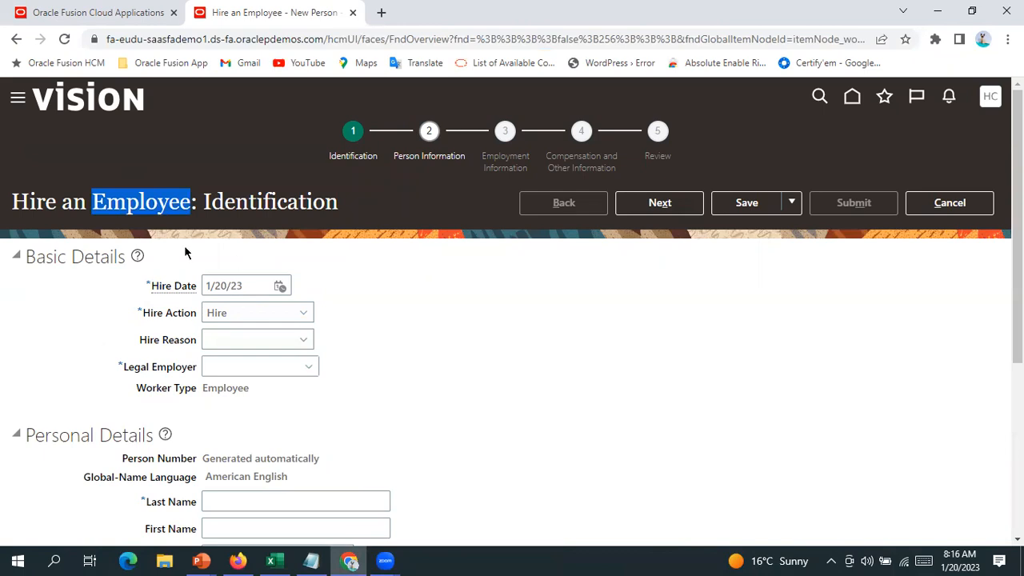
scroll(424, 302, "down", 1)
scroll(393, 221, "up", 1)
left_click(248, 285)
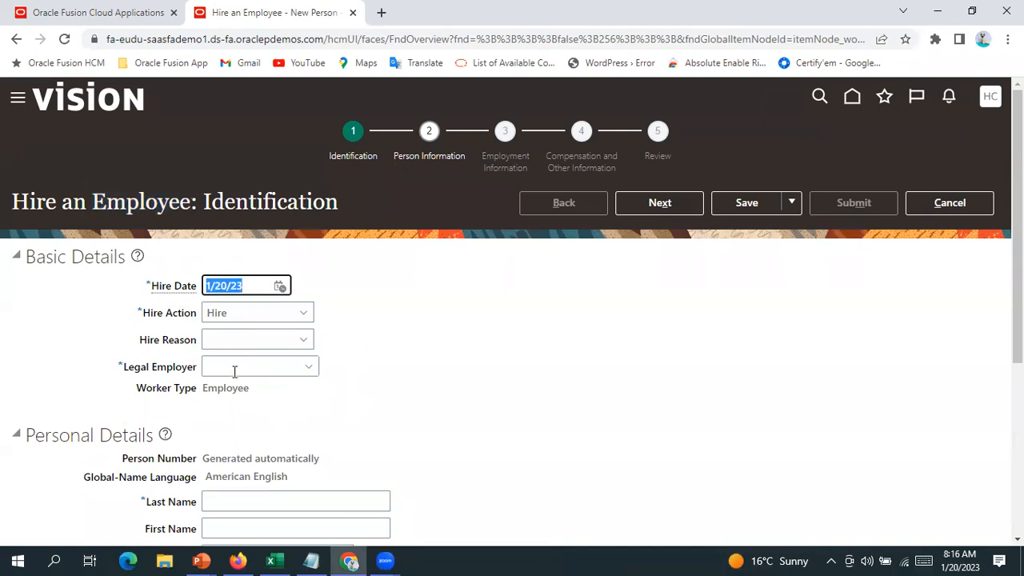
left_click(235, 372)
left_click_drag(131, 368, 263, 369)
left_click(263, 369)
scroll(455, 331, "down", 1)
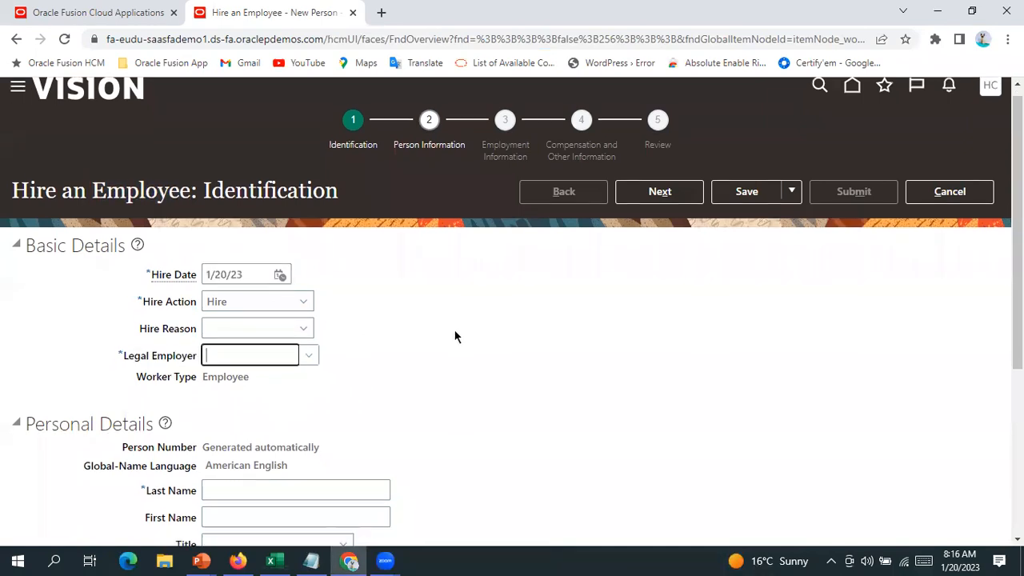
scroll(455, 337, "down", 3)
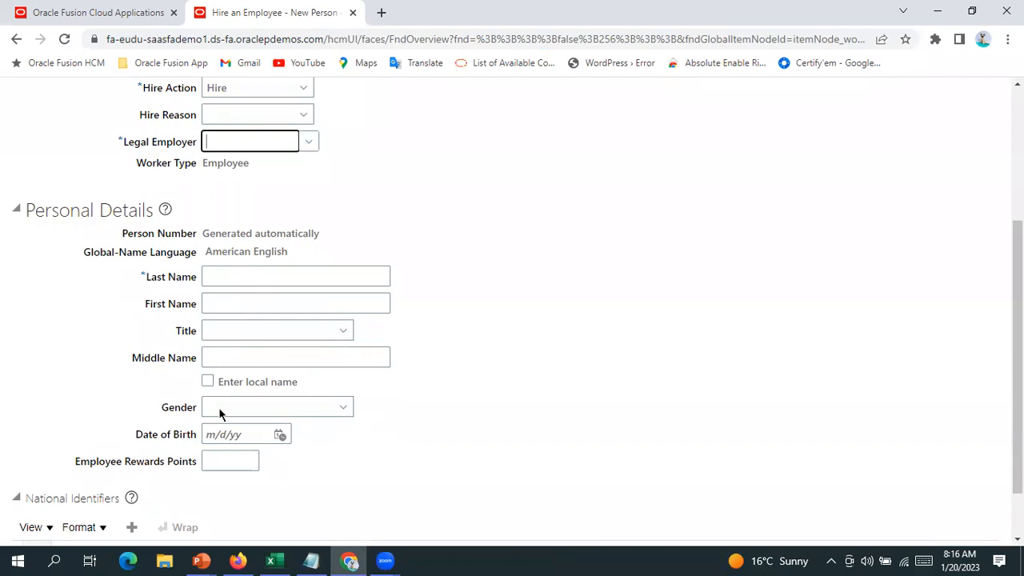
scroll(457, 264, "up", 3)
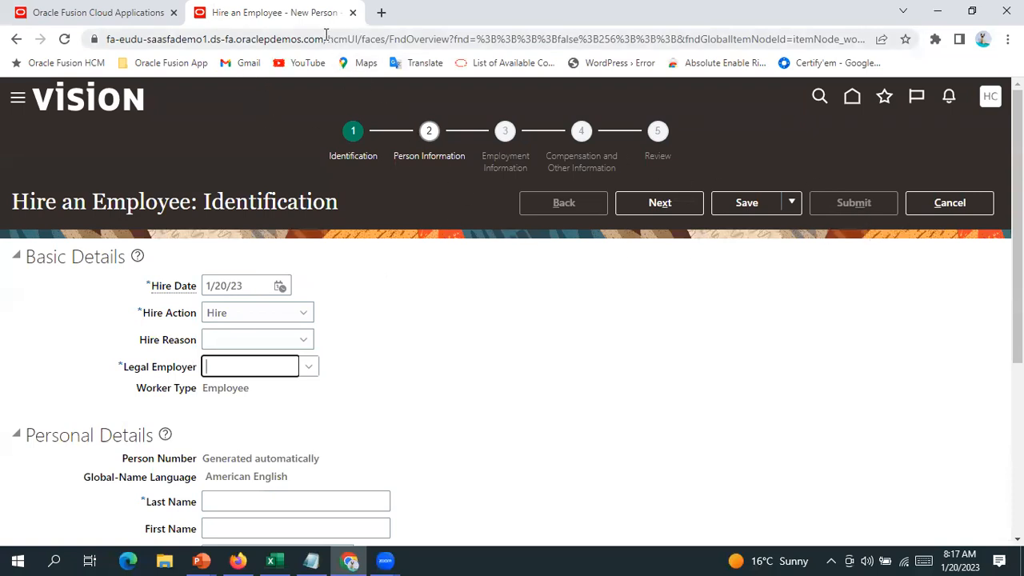
left_click_drag(326, 35, 89, 39)
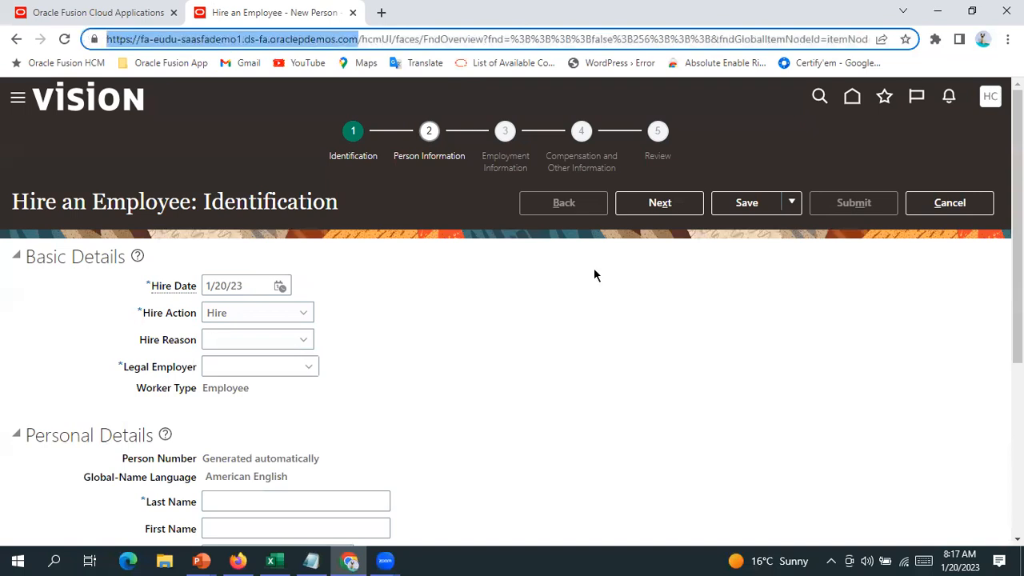
key("alt+Tab")
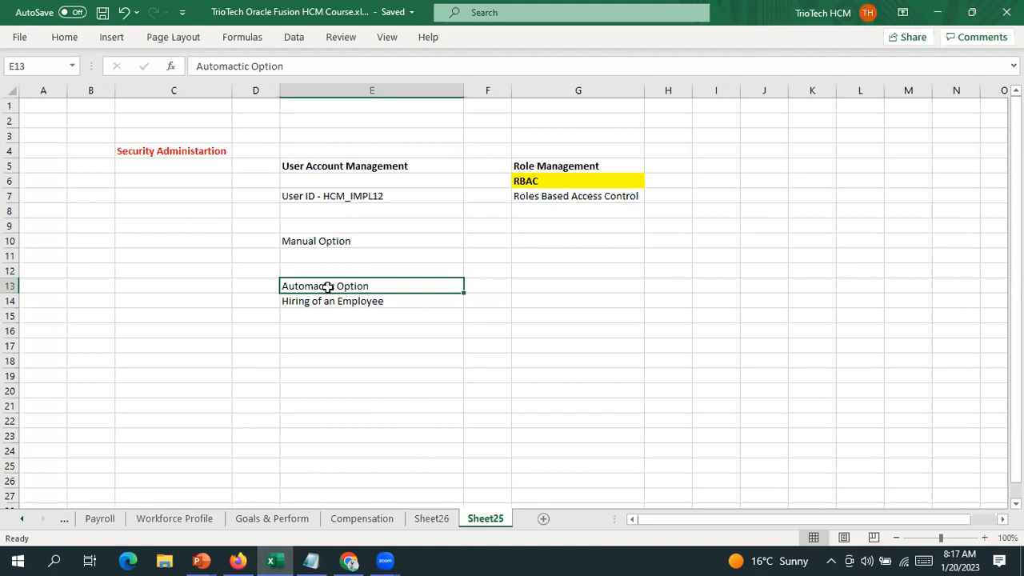
- Enter 'Prequisite Setup' in C13 beside the Automactic Option and Hiring of an Employee notes
left_click(208, 282)
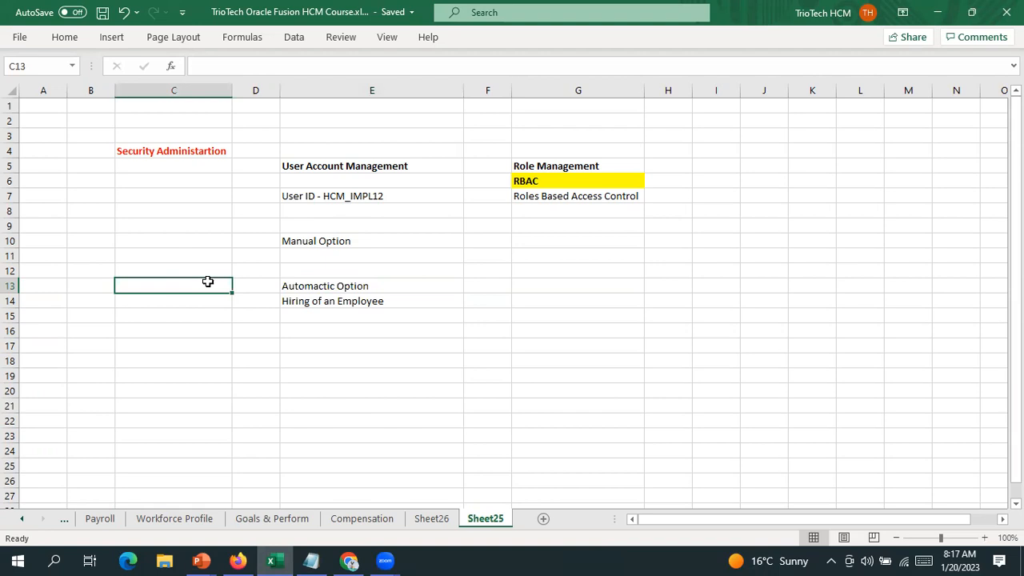
type("Preq")
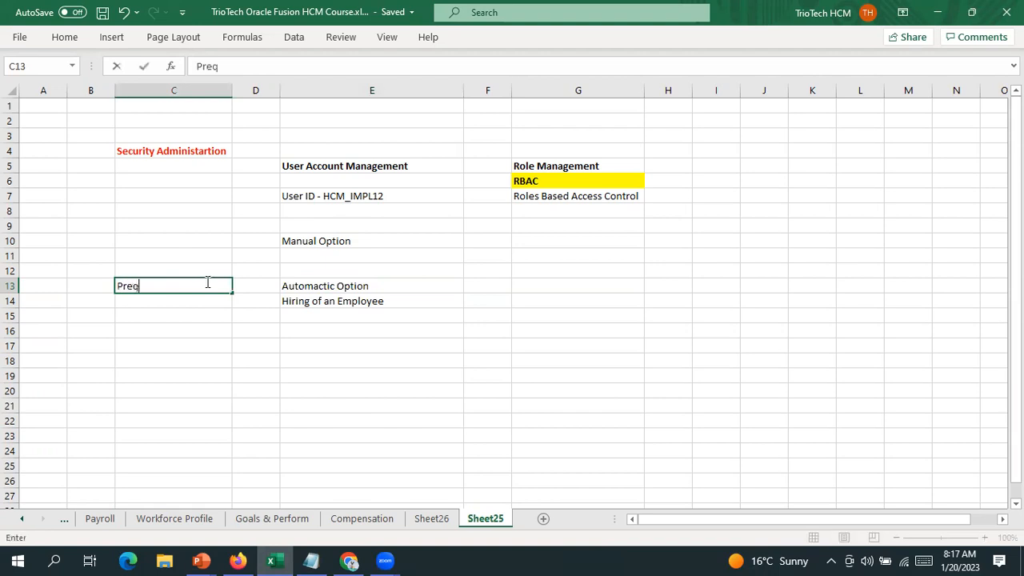
type("uisite Setup")
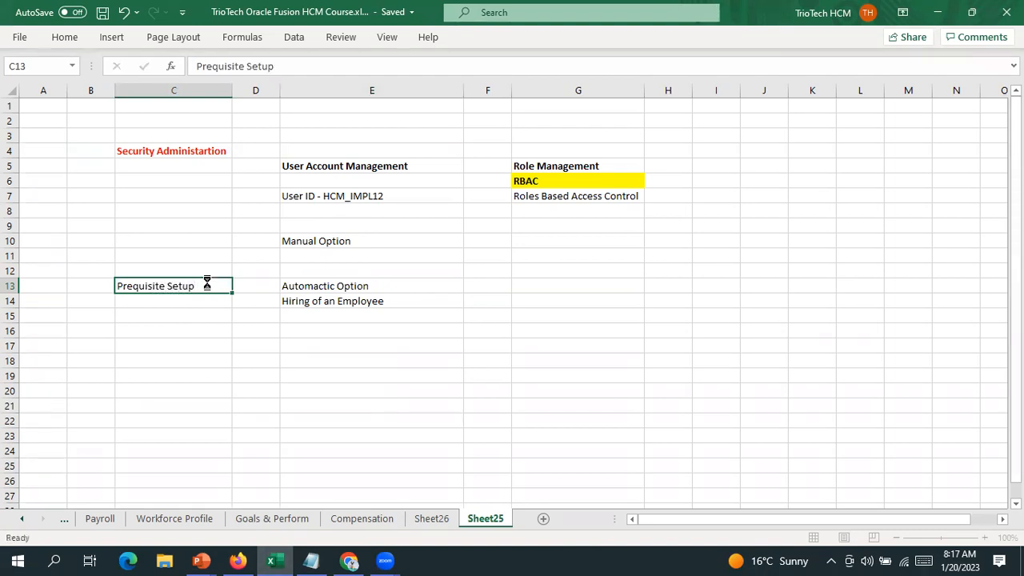
left_click(316, 286)
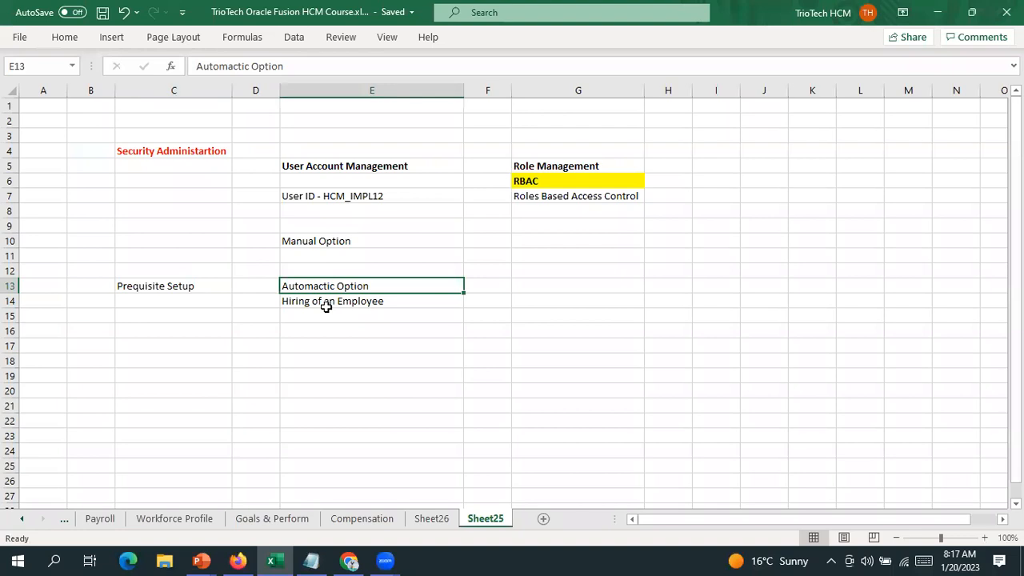
left_click(325, 305)
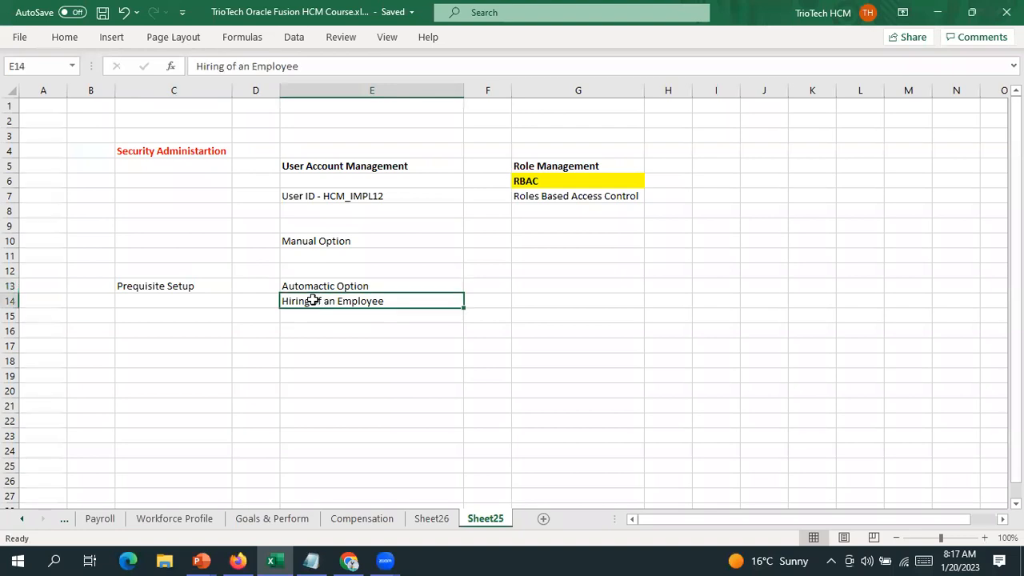
left_click(172, 286)
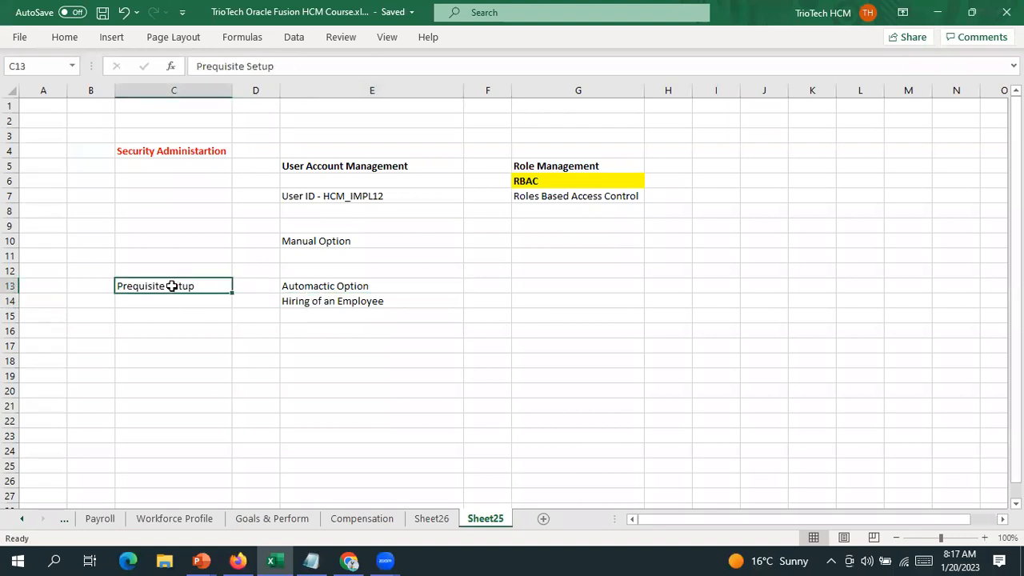
left_click(315, 286)
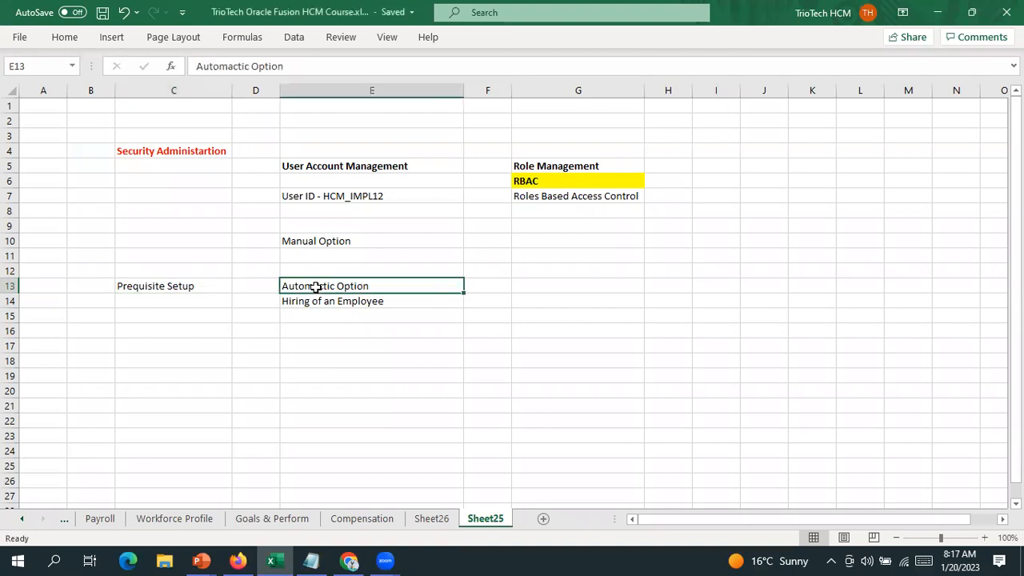
left_click(178, 285)
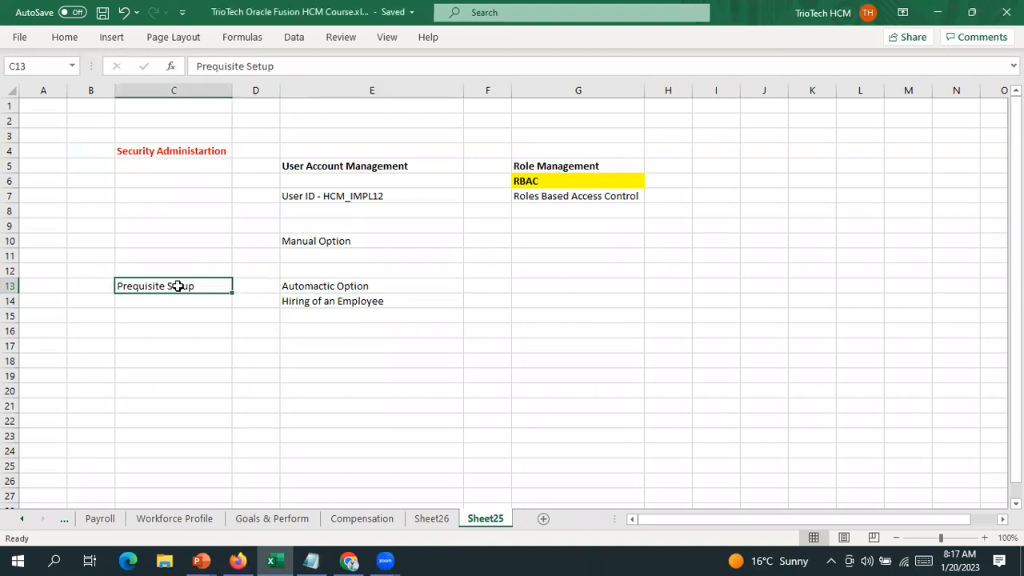
- Copy the Manage Enterprise HCM Information task from C5 on the Global HR sheet
left_click(67, 519)
left_click(67, 520)
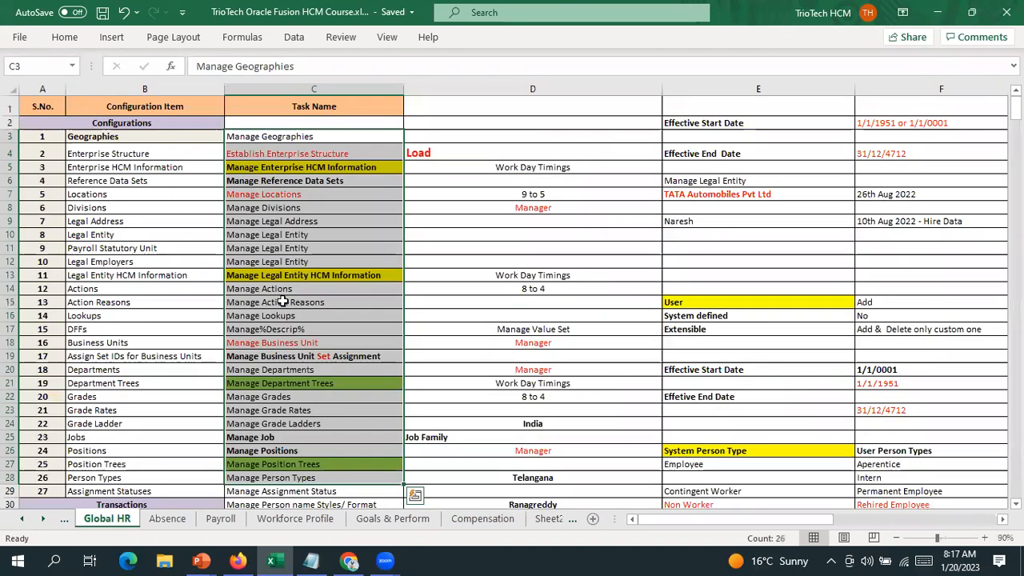
left_click(299, 168)
key("ctrl+c")
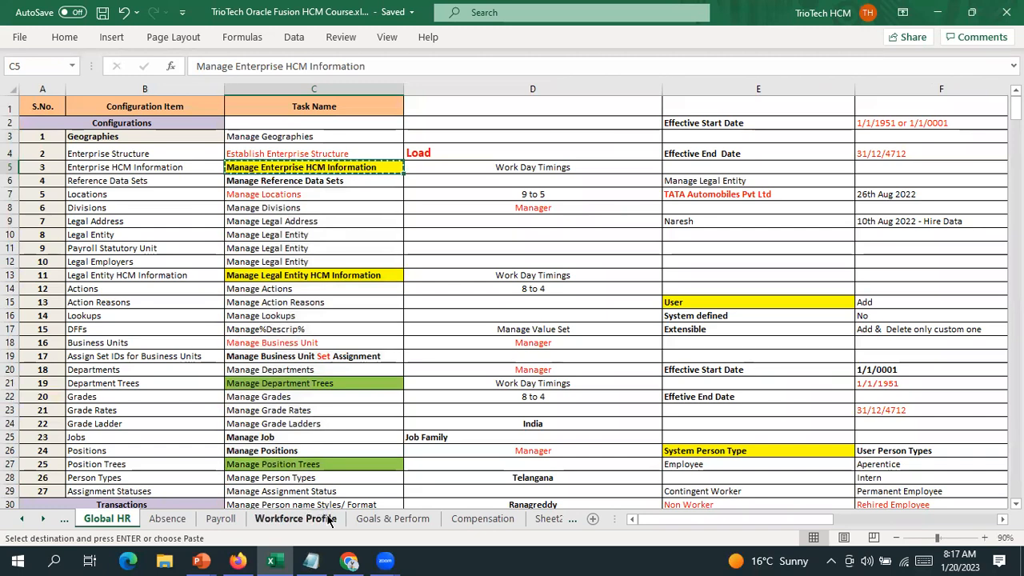
- Paste Manage Enterprise HCM Information into Sheet25's C14, autofit column C, and save the workbook
left_click(566, 520)
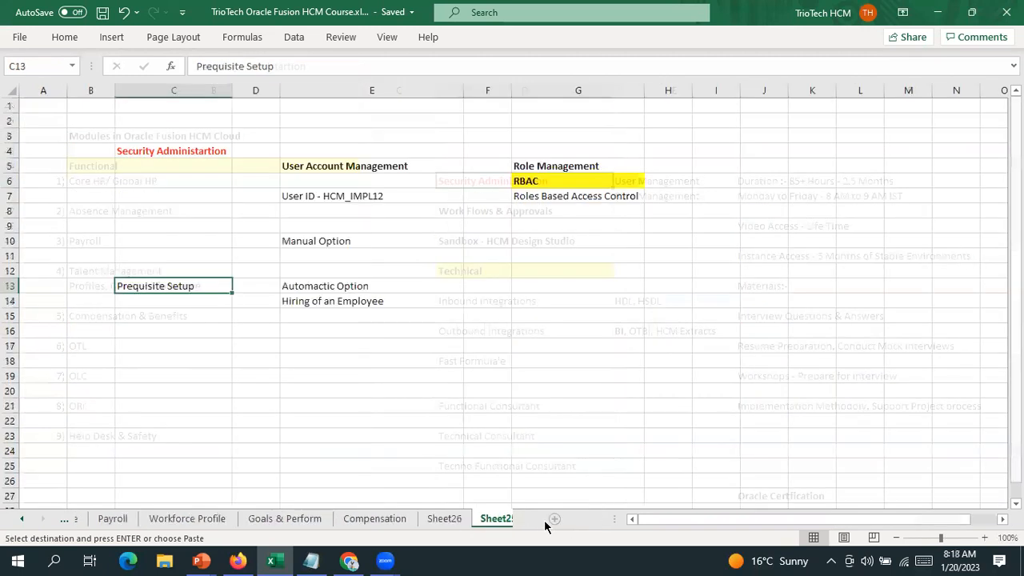
left_click(121, 300)
key("ctrl+v")
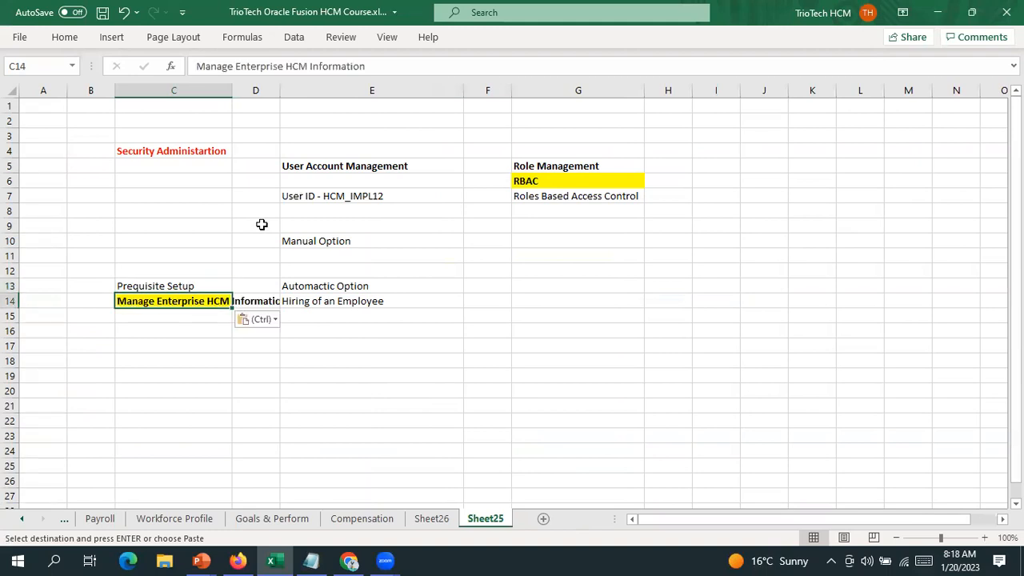
double_click(233, 91)
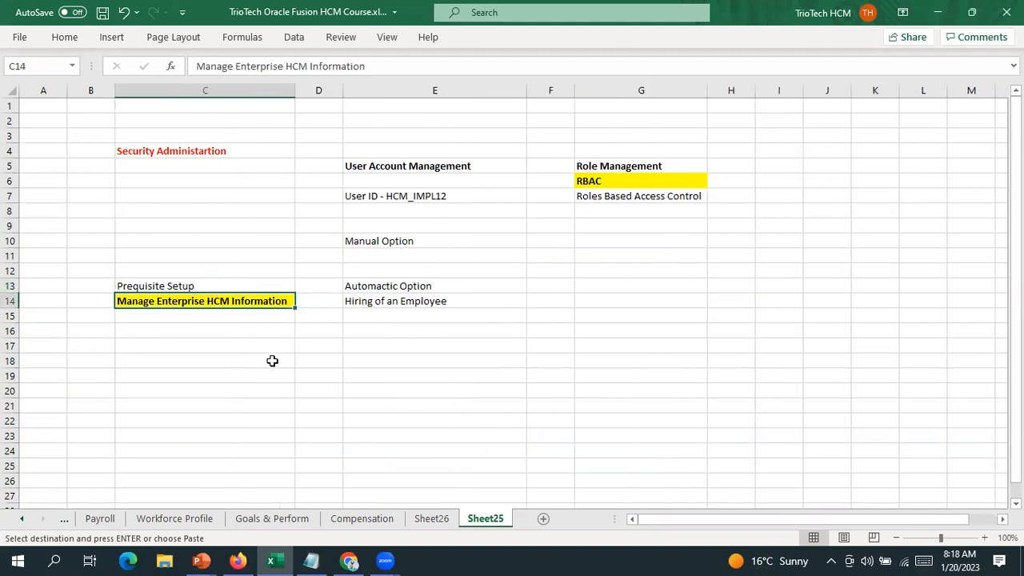
key("ctrl+s")
left_click(195, 347)
left_click(190, 300)
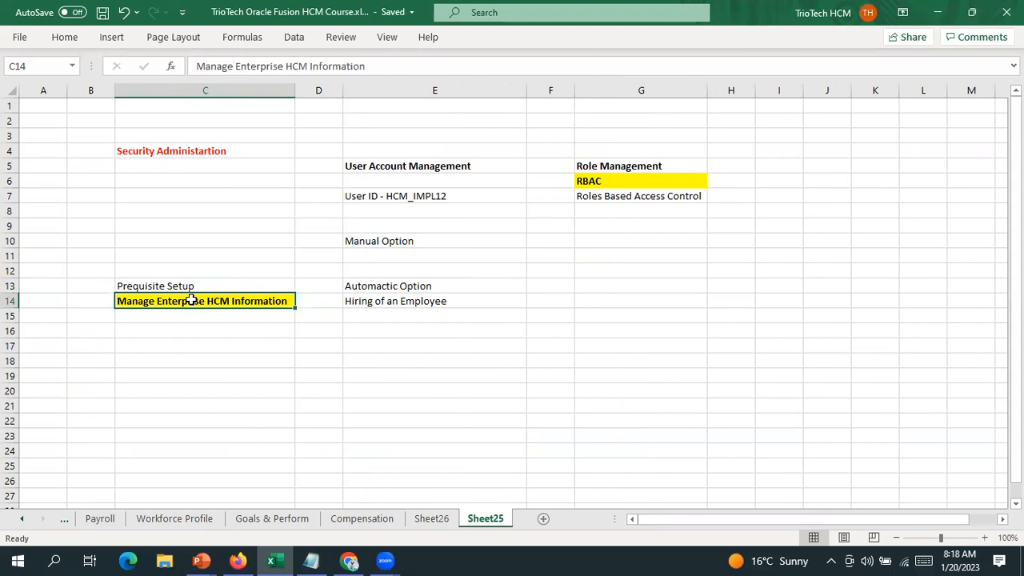
left_click(349, 561)
left_click(157, 40)
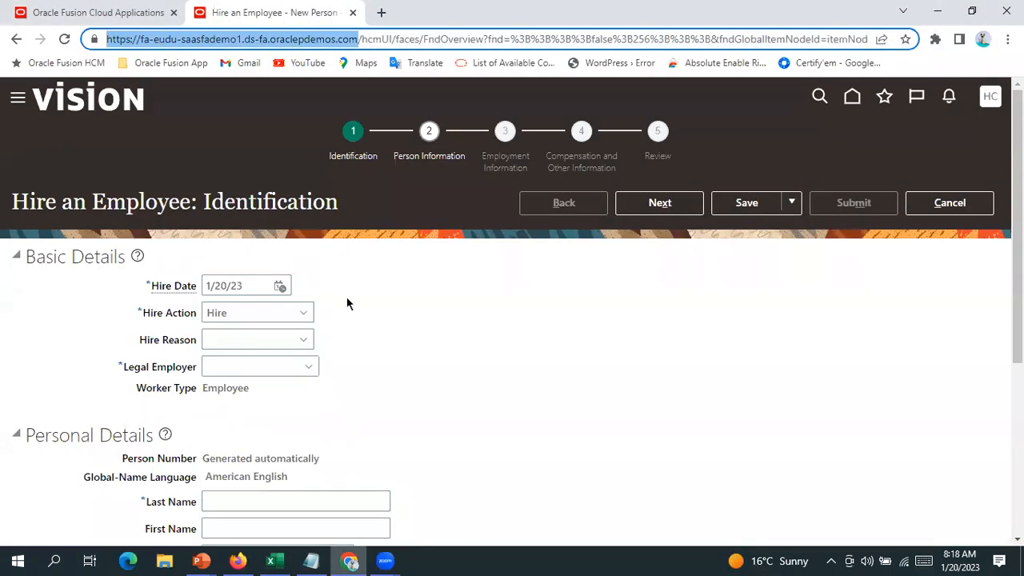
key("alt+Tab")
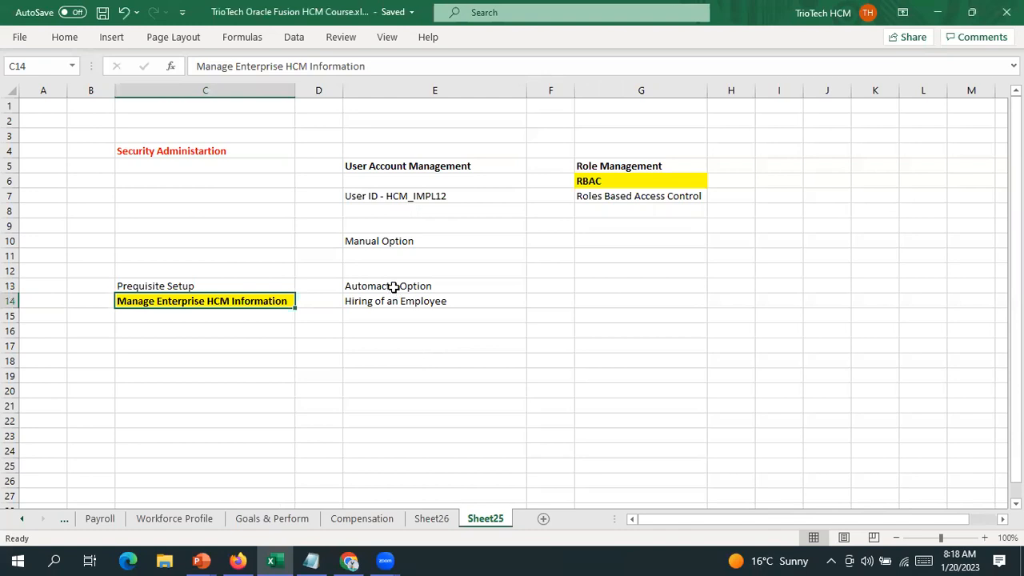
left_click(394, 287)
left_click_drag(158, 282, 184, 316)
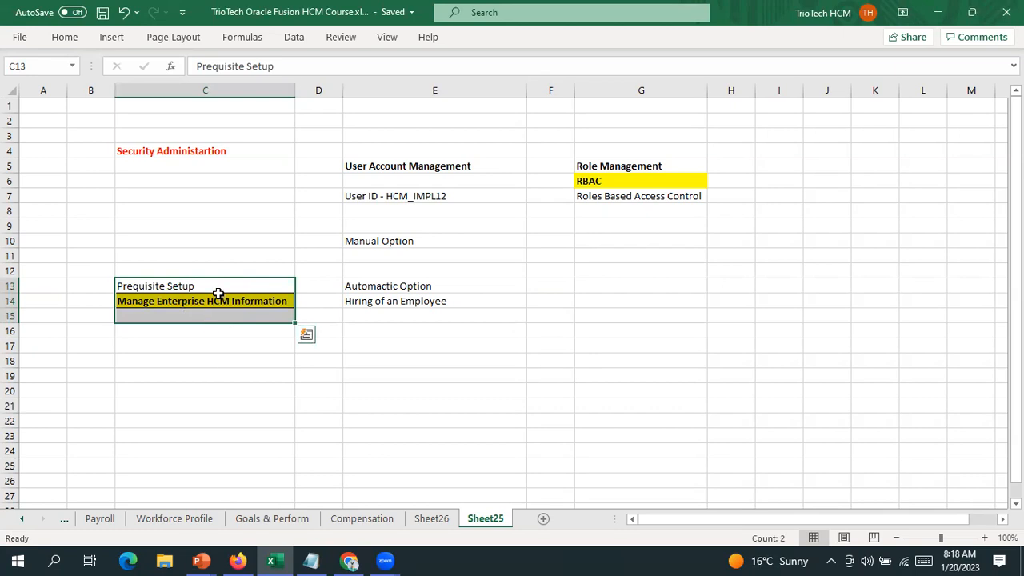
left_click(409, 303)
left_click_drag(409, 283, 401, 311)
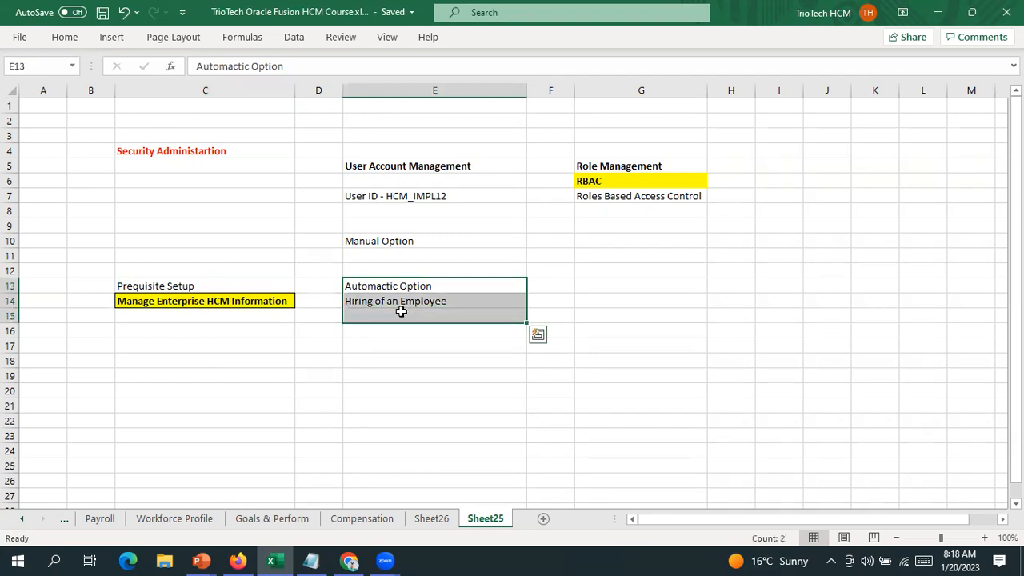
left_click(398, 241)
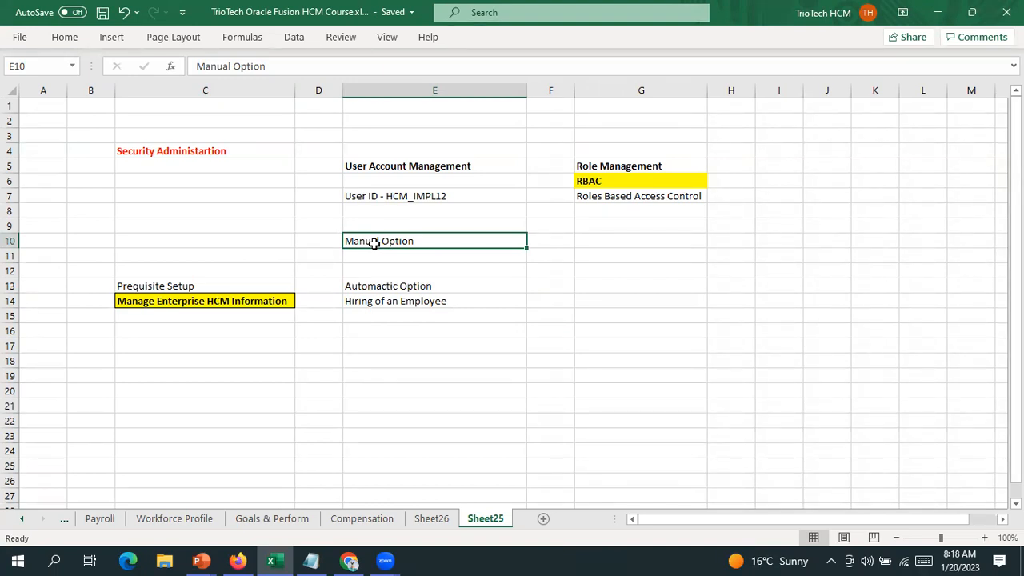
left_click(393, 302)
left_click(350, 560)
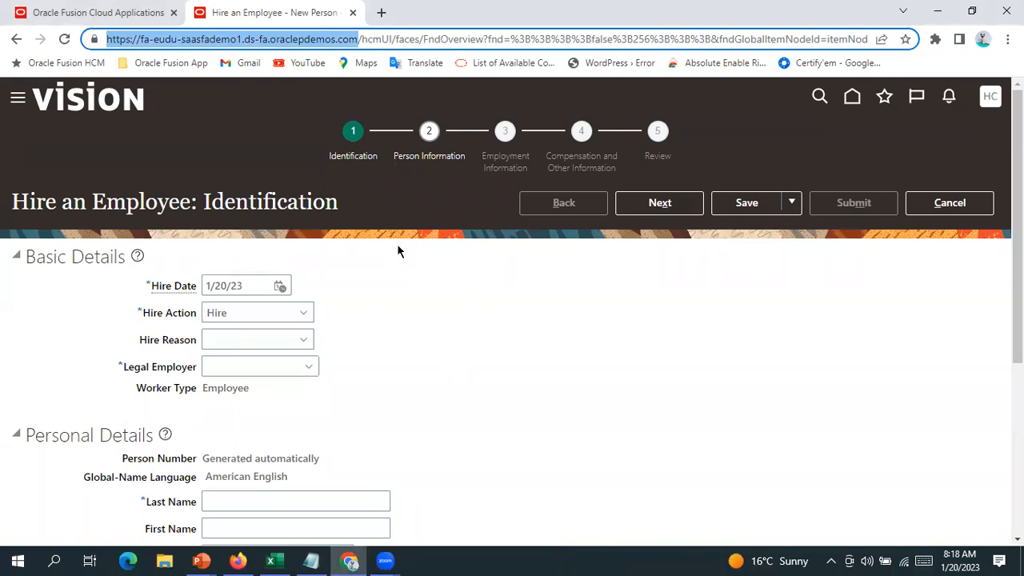
key("alt+Tab")
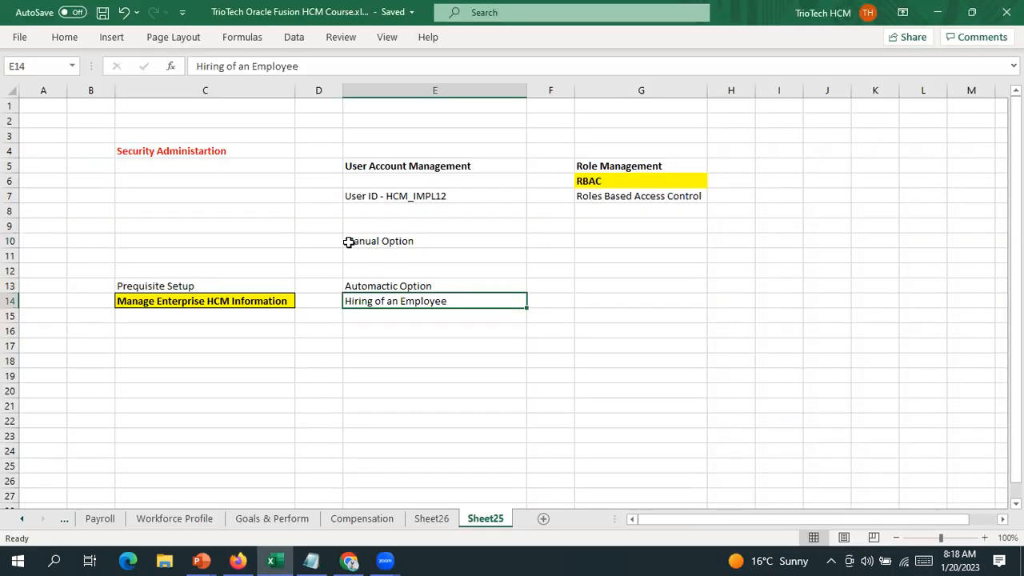
left_click(414, 197)
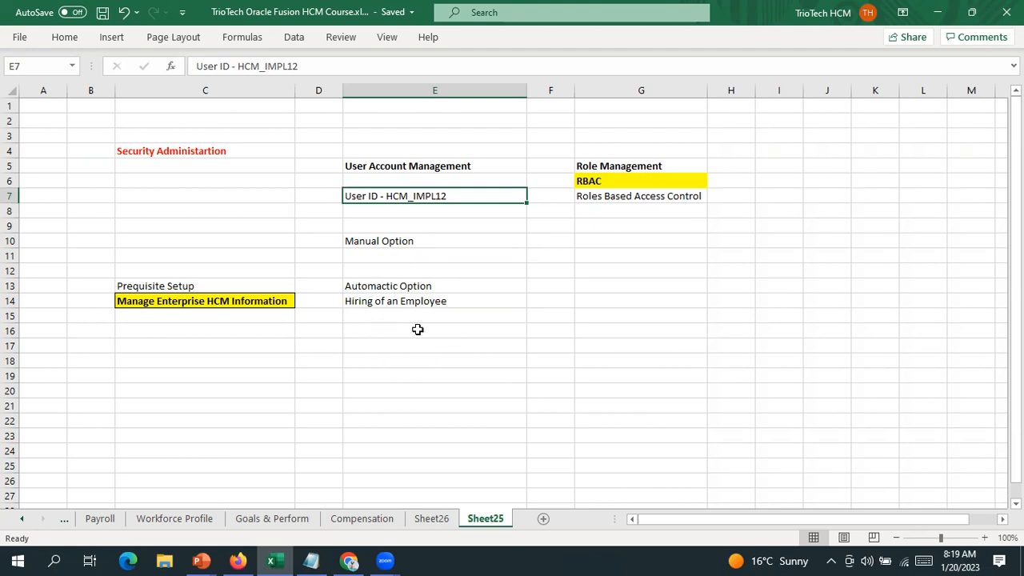
left_click(398, 297)
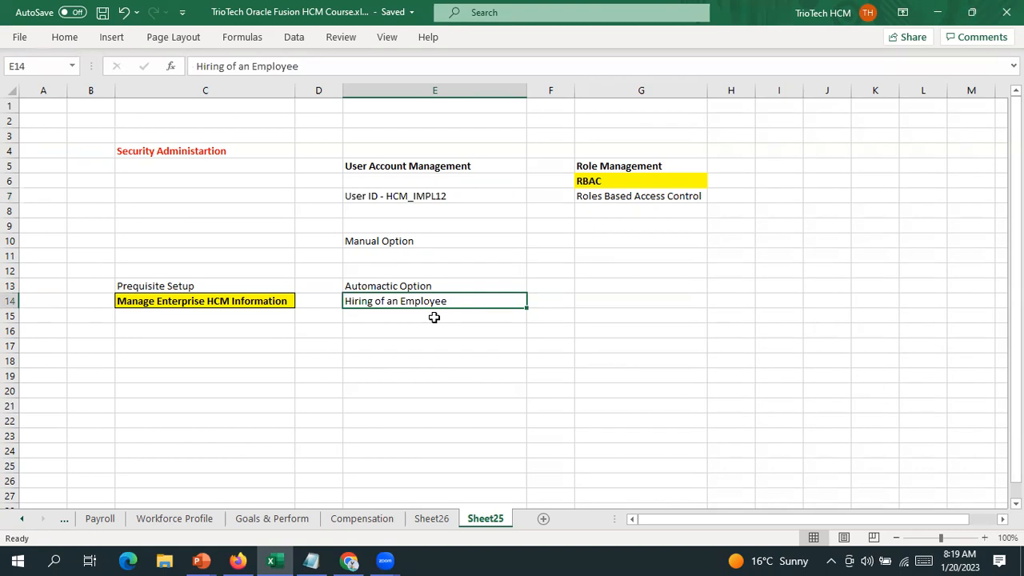
left_click(349, 561)
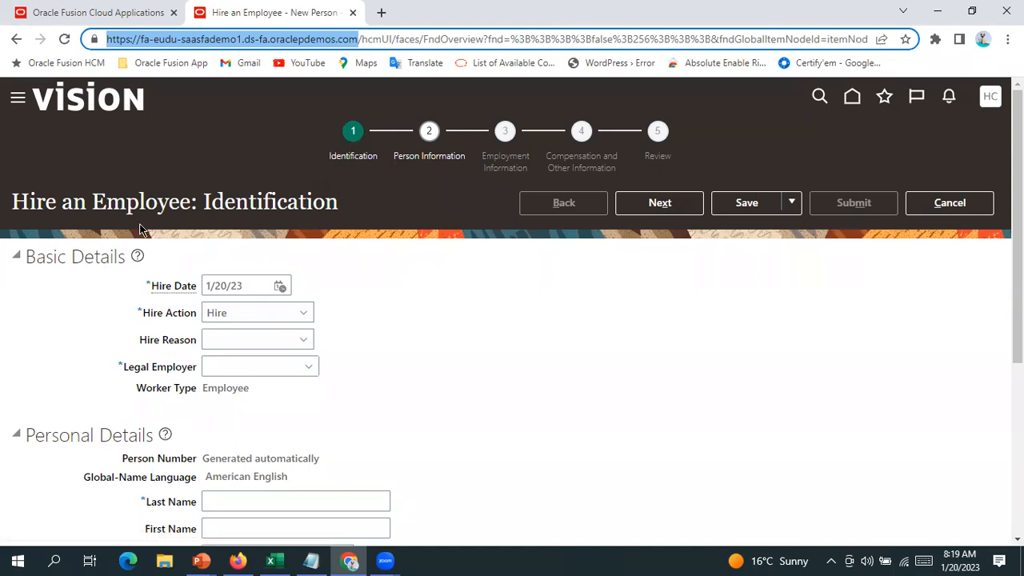
- Highlight part of 'Employee' in the hire page title and the page's base web address
left_click_drag(104, 203, 168, 202)
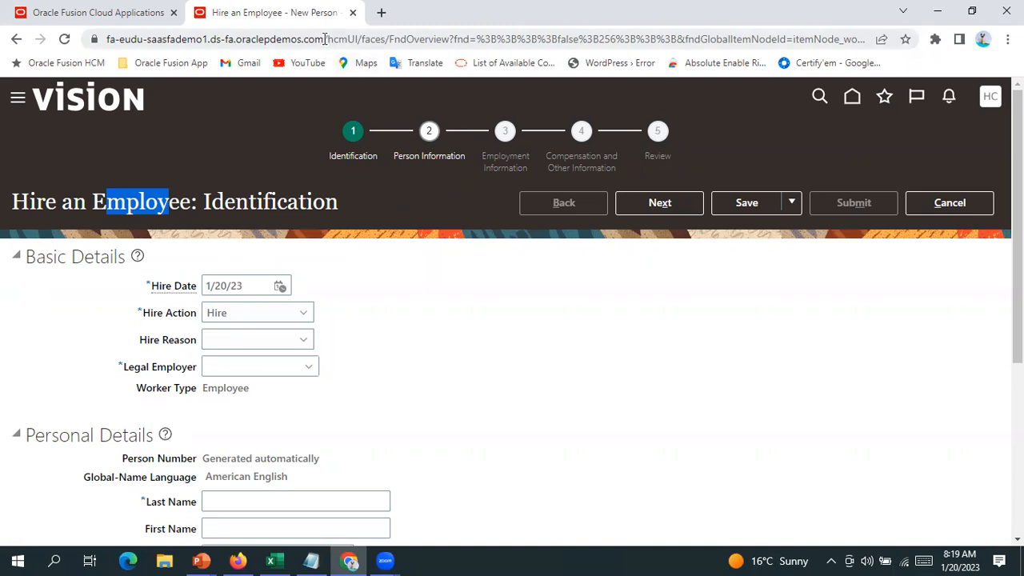
left_click_drag(325, 38, 53, 38)
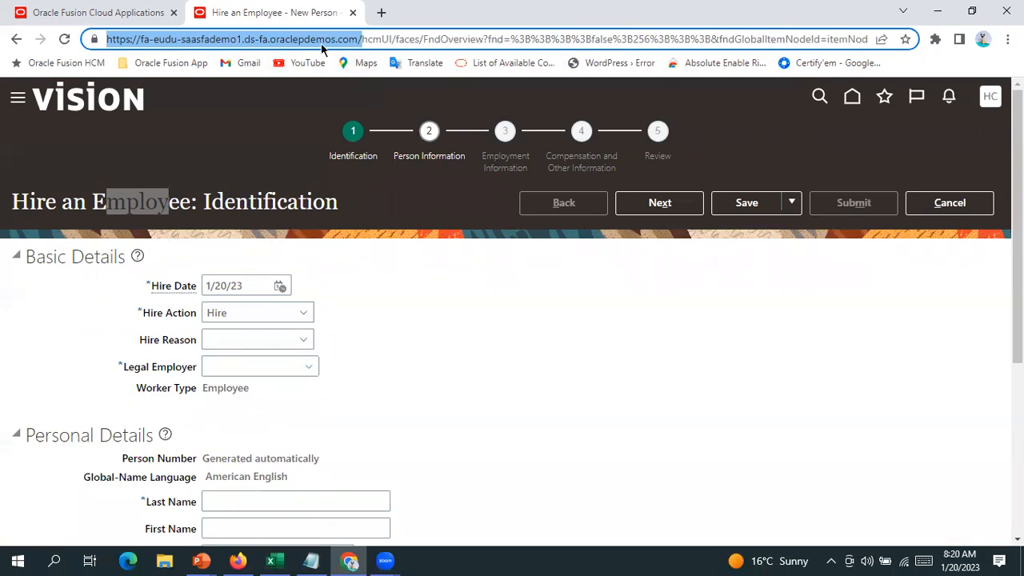
- Back in Excel, point out the Manual Option note and select the automatic option notes in D13:E15
key("alt+Tab")
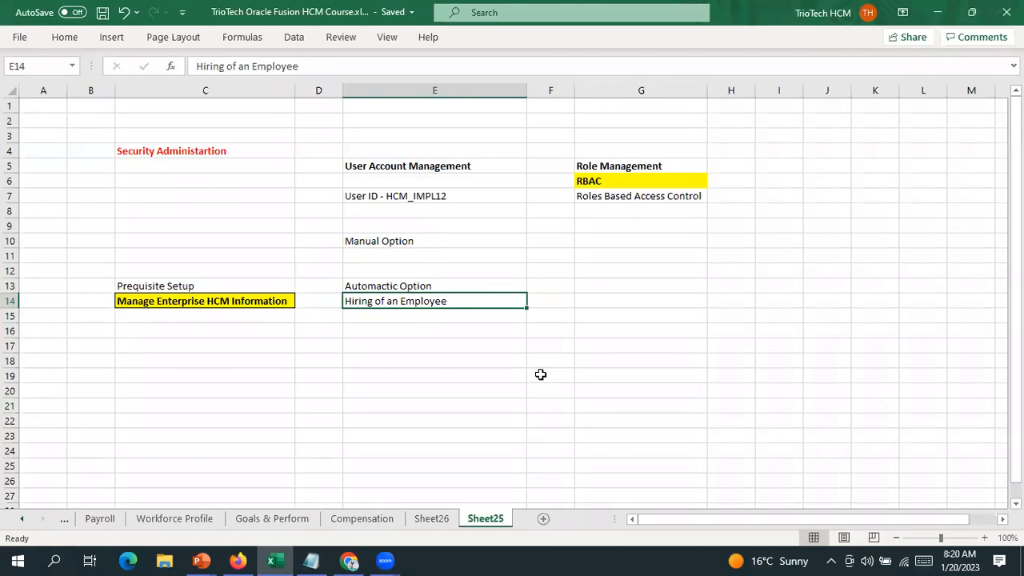
left_click(378, 242)
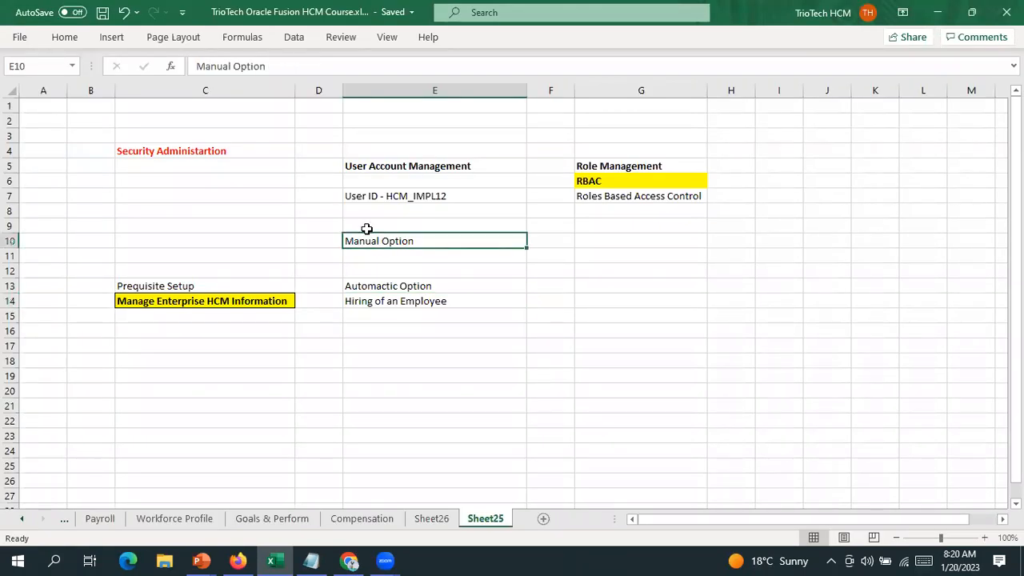
left_click_drag(328, 286, 440, 319)
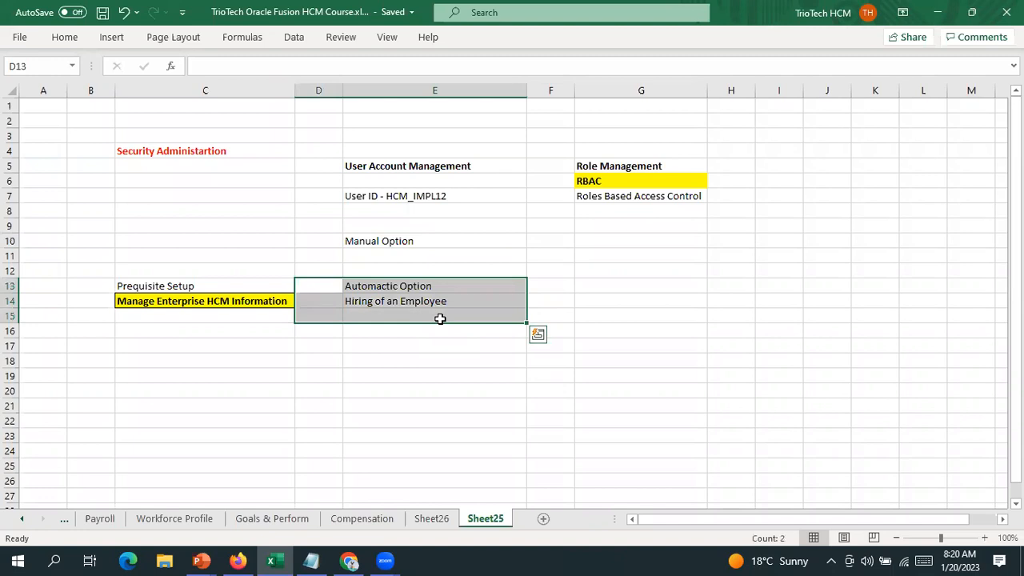
- On the Oracle Hire an Employee page, highlight the address host and the word Employee in the title
key("alt+Tab")
left_click(261, 367)
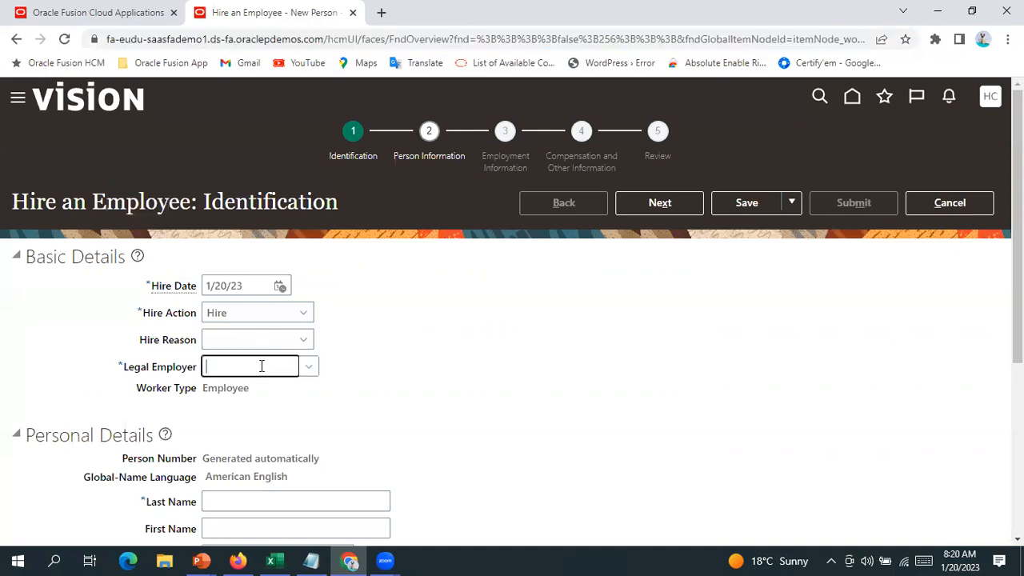
scroll(412, 347, "down", 2)
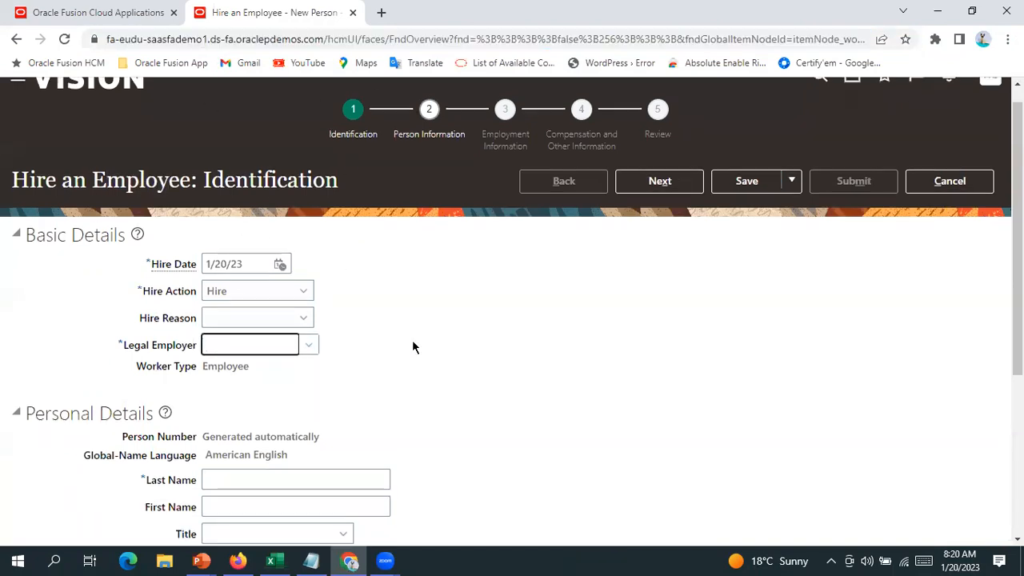
scroll(376, 88, "up", 2)
left_click_drag(325, 39, 97, 51)
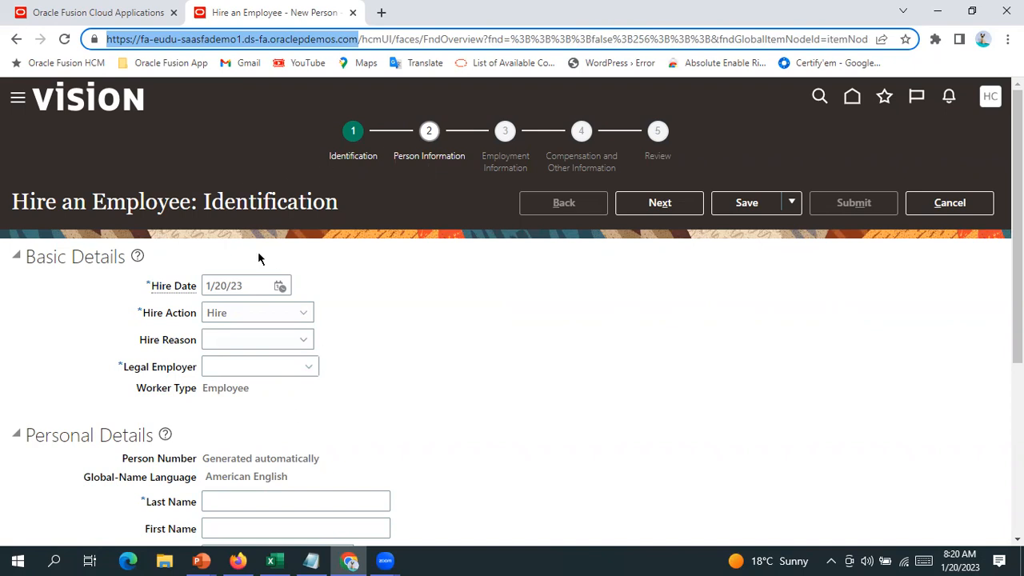
left_click_drag(93, 202, 167, 210)
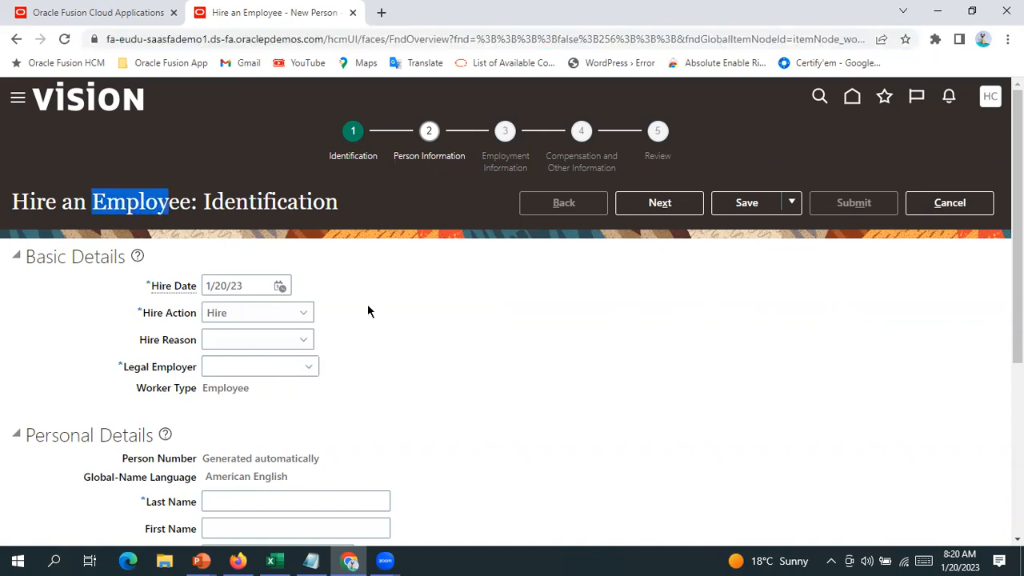
- Review the user ID, Manual Option and Automactic Option notes in E7–E15, then save the workbook
key("alt+Tab")
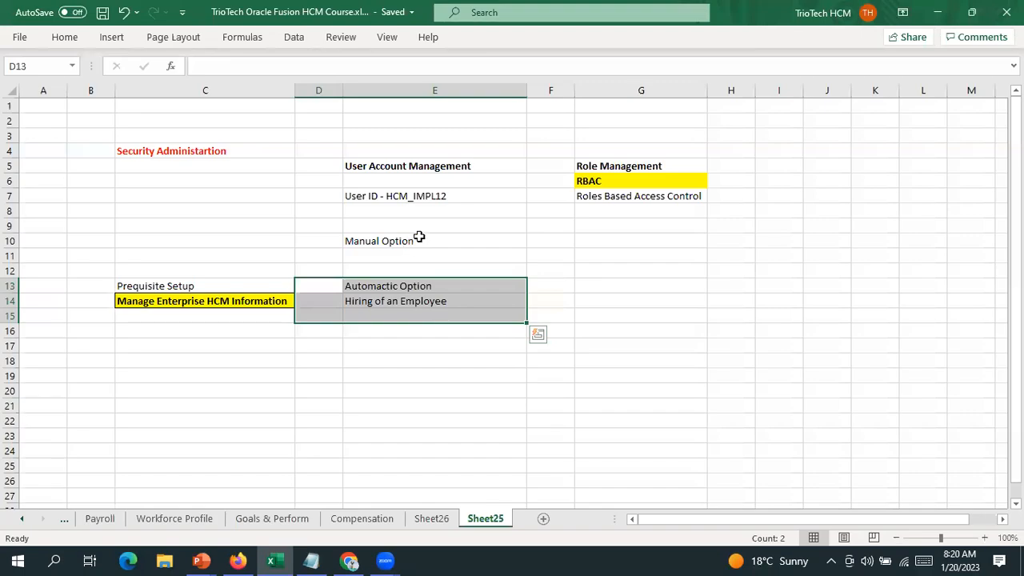
left_click(429, 194)
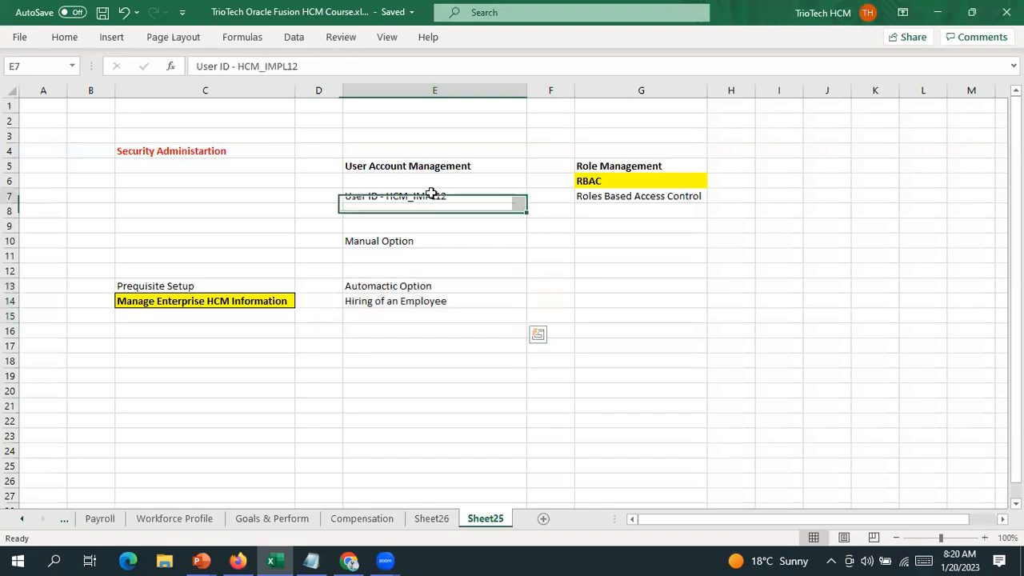
left_click(430, 245)
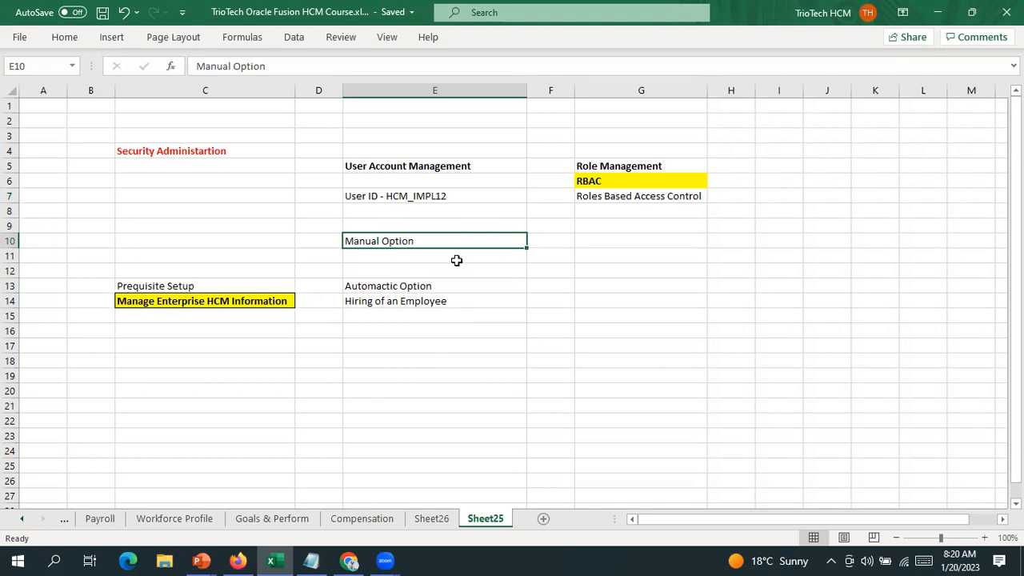
left_click_drag(400, 286, 397, 317)
left_click(393, 245)
key("alt+Tab")
key("alt+Tab")
key("ctrl+s")
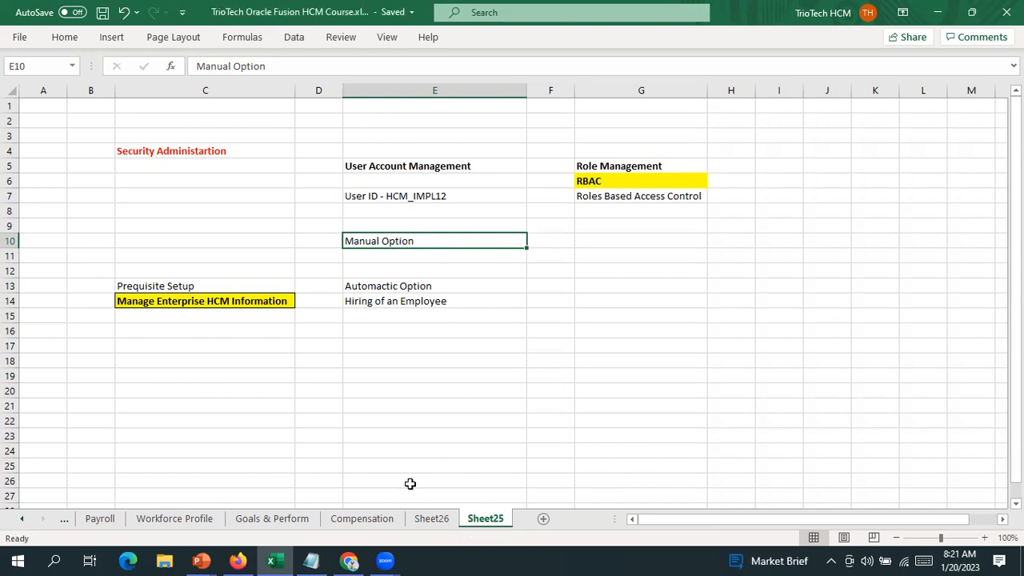
- Discard the unsaved hire and return to the Oracle home page
left_click(360, 559)
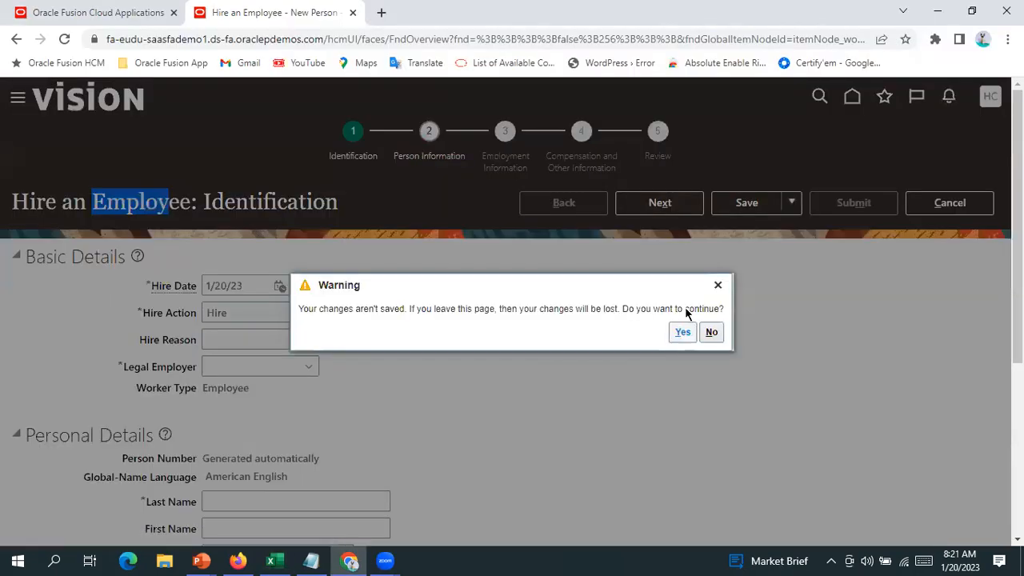
left_click(683, 332)
left_click(853, 97)
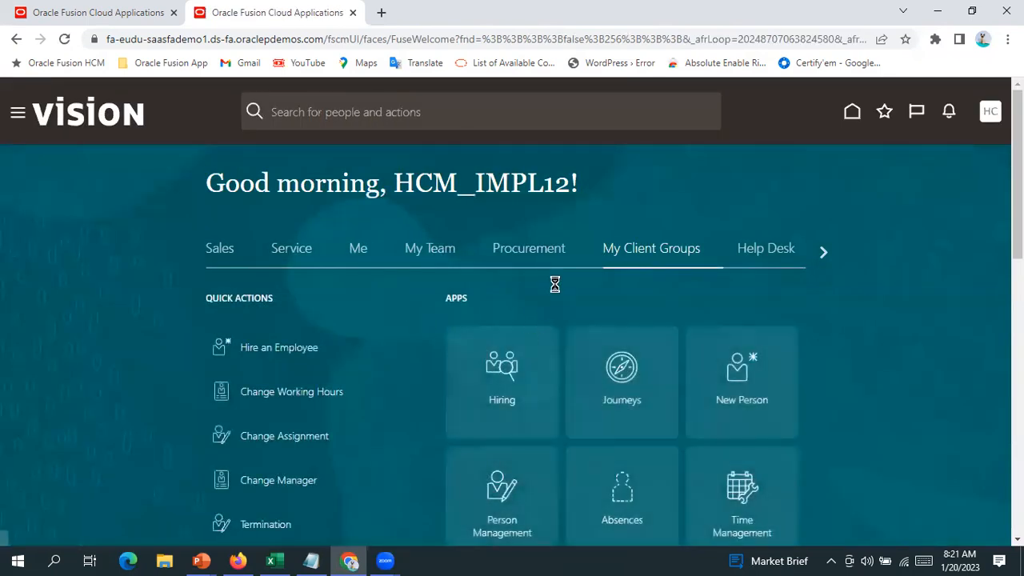
- Page through the home page app groups to show the Tools apps, including Security Console
left_click(533, 258)
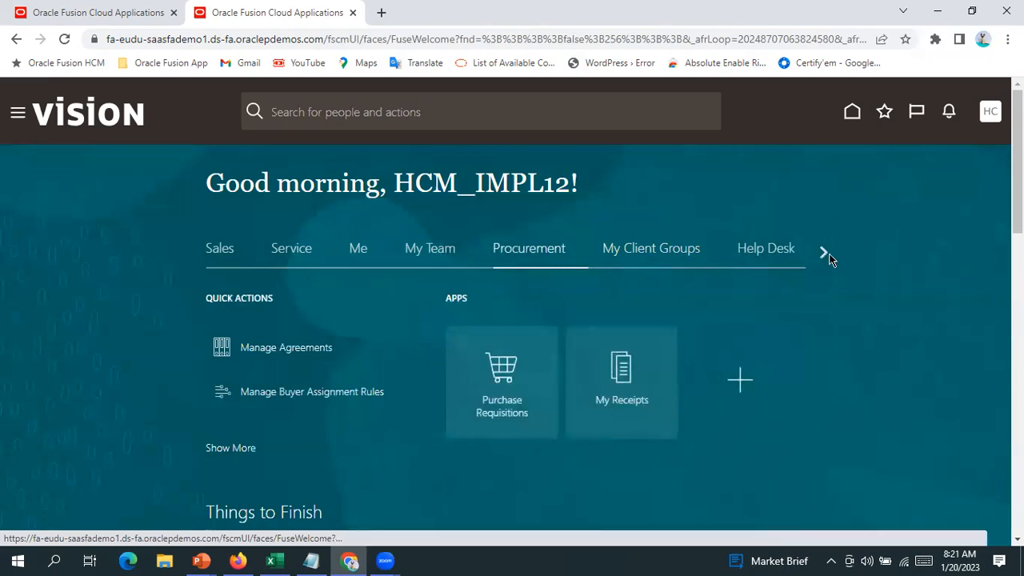
left_click(823, 255)
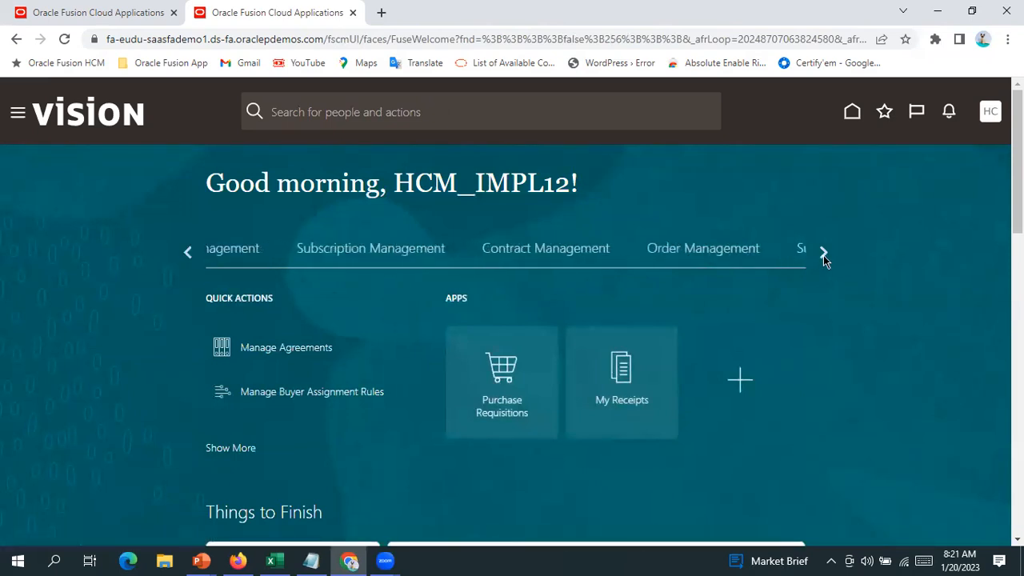
left_click(822, 255)
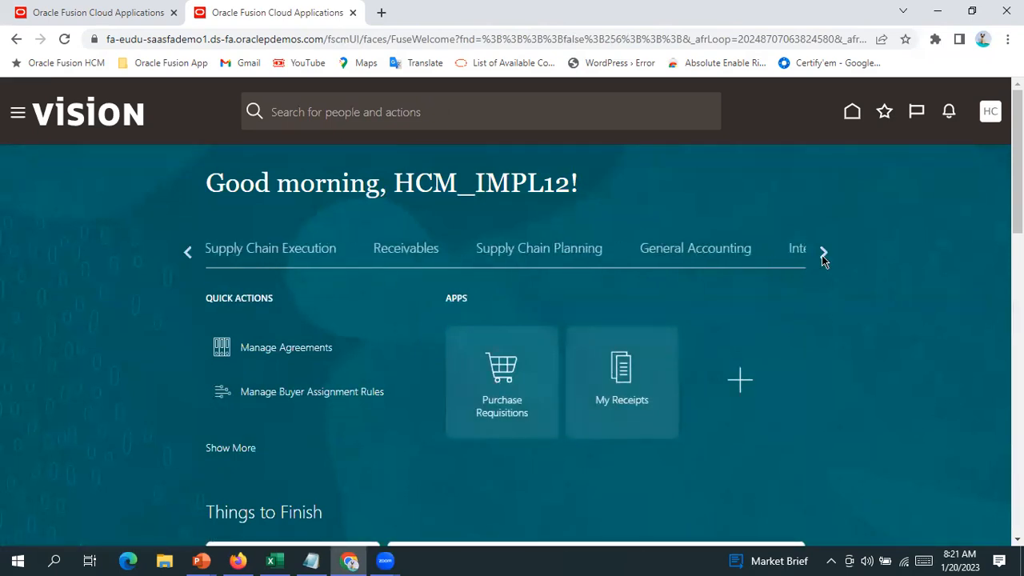
left_click(822, 255)
left_click(821, 256)
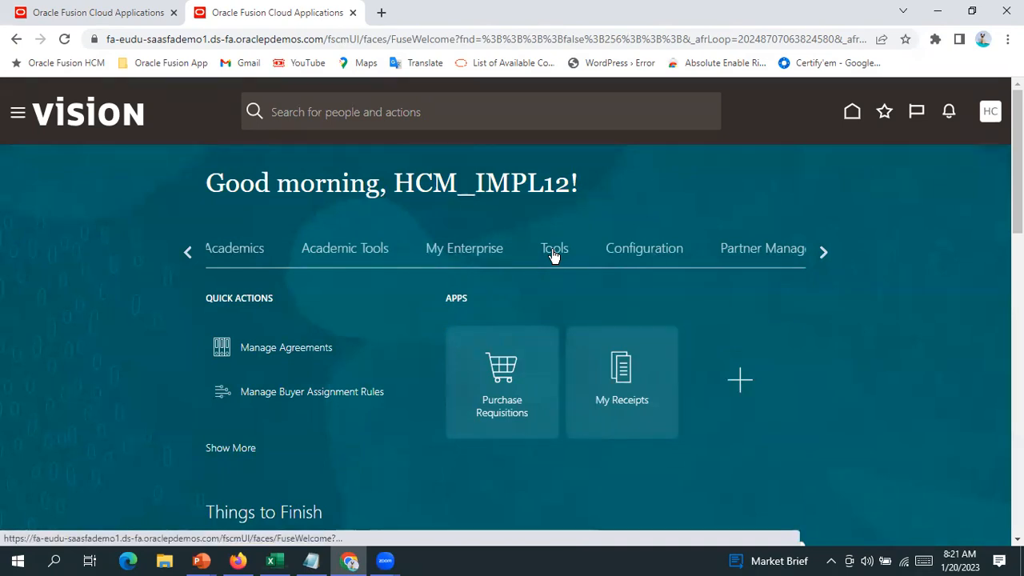
left_click(554, 255)
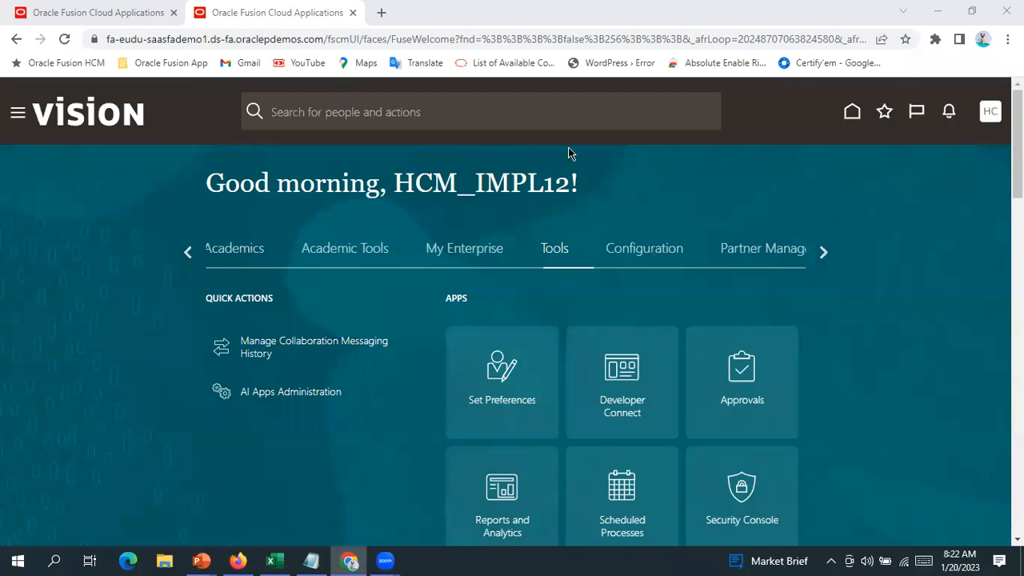
- Point out the Automactic Option note in Excel, then page the Oracle home groups back to the start
left_click(274, 561)
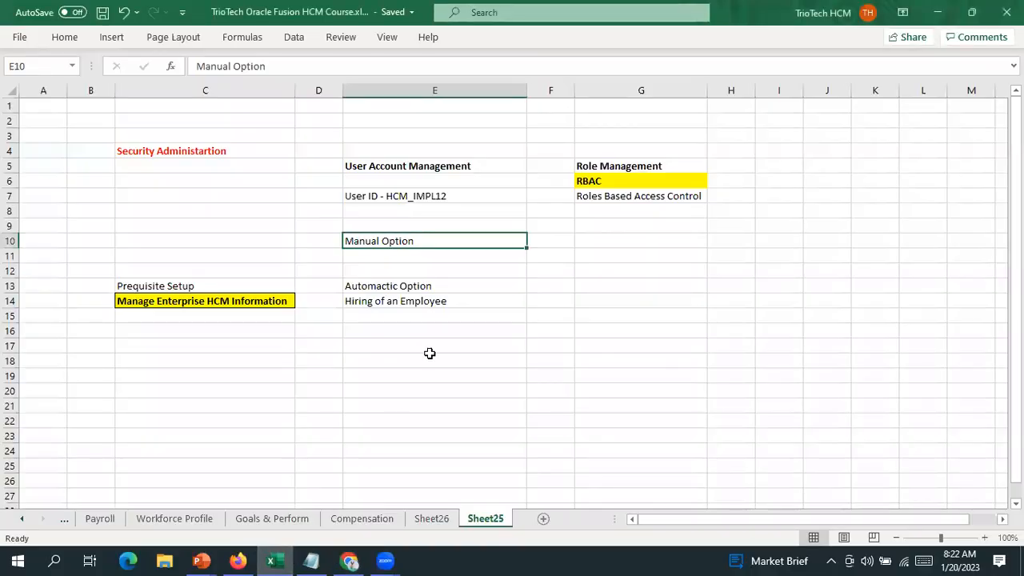
left_click(396, 284)
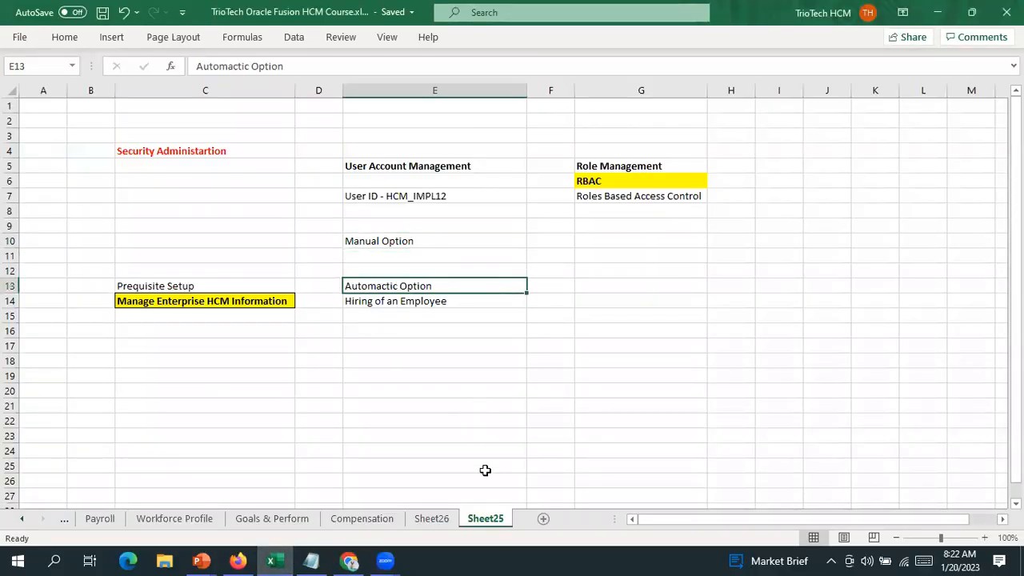
left_click(350, 560)
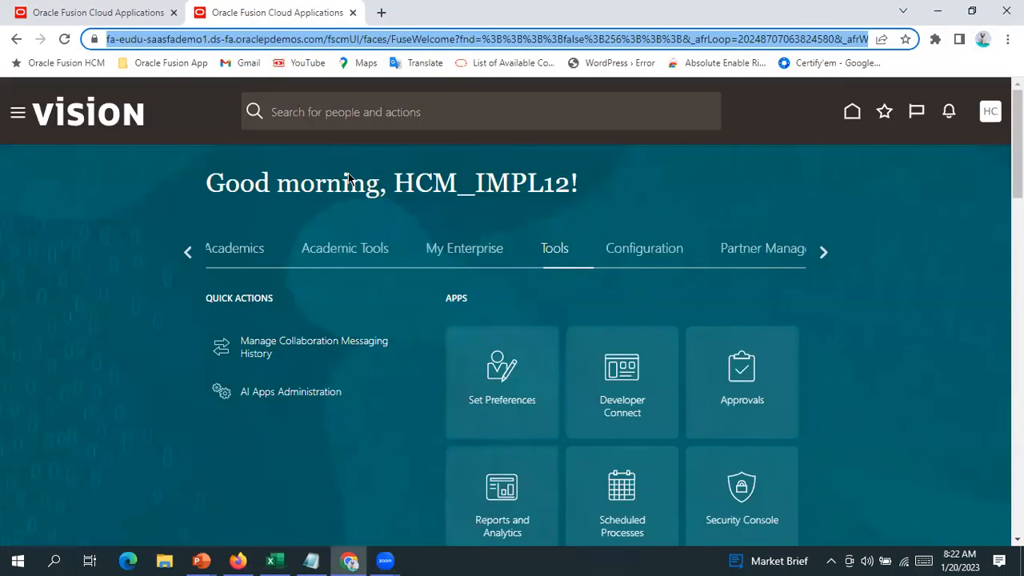
left_click(187, 251)
left_click(187, 250)
double_click(187, 250)
left_click(138, 304)
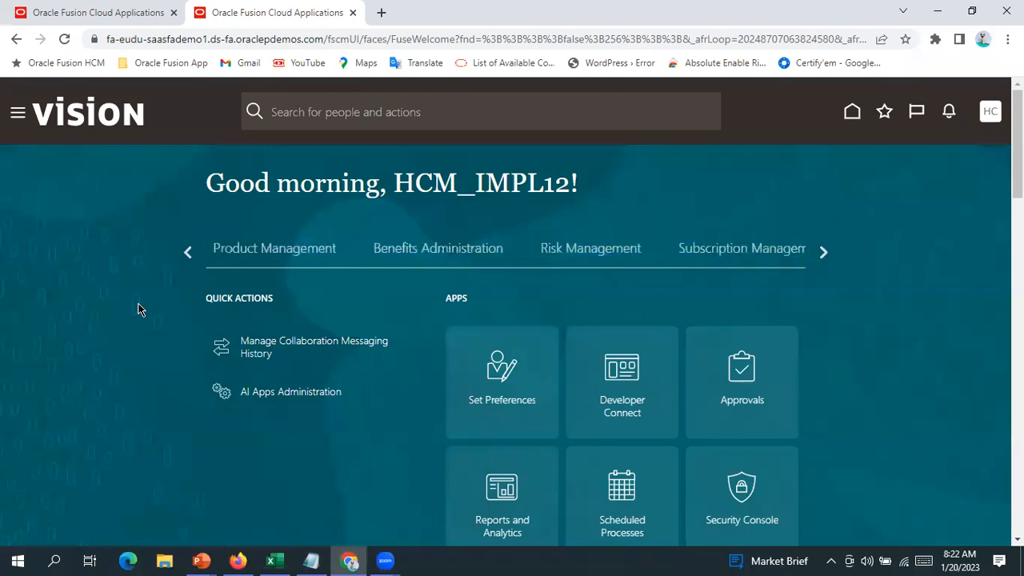
left_click(188, 252)
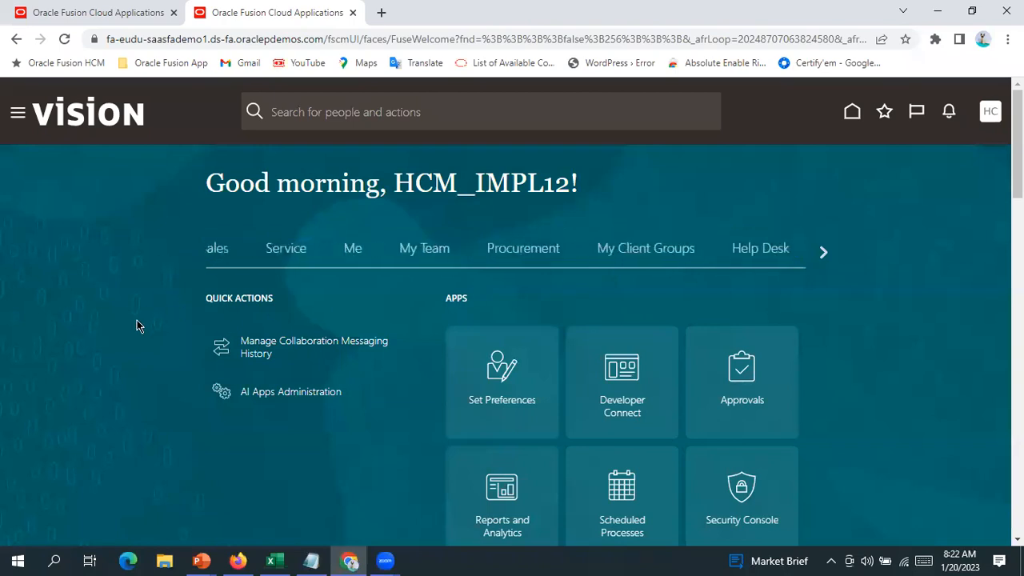
- Start a new Hire an Employee form from My Client Groups > New Person, then return to Excel
left_click(633, 253)
left_click(817, 380)
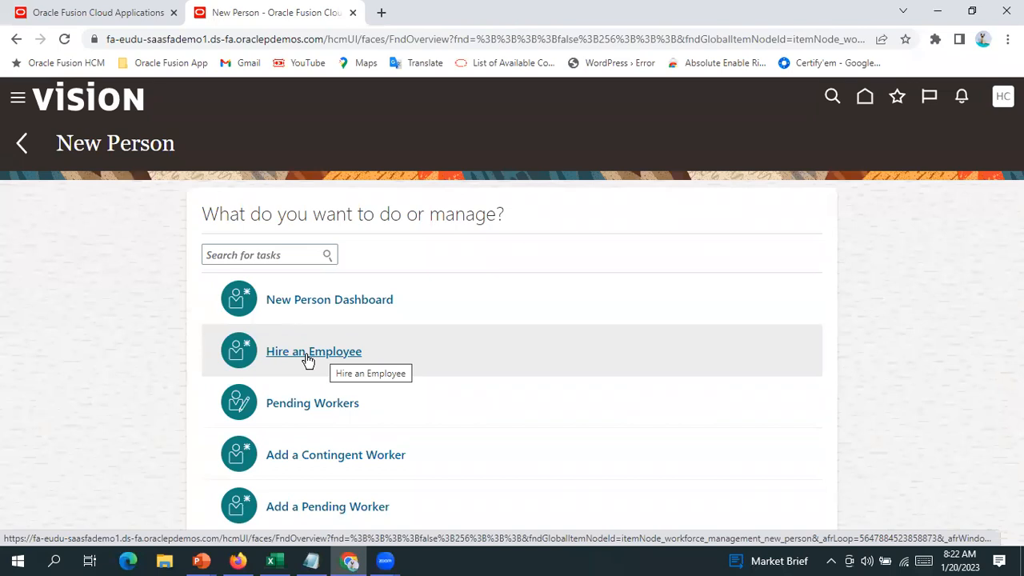
left_click(308, 360)
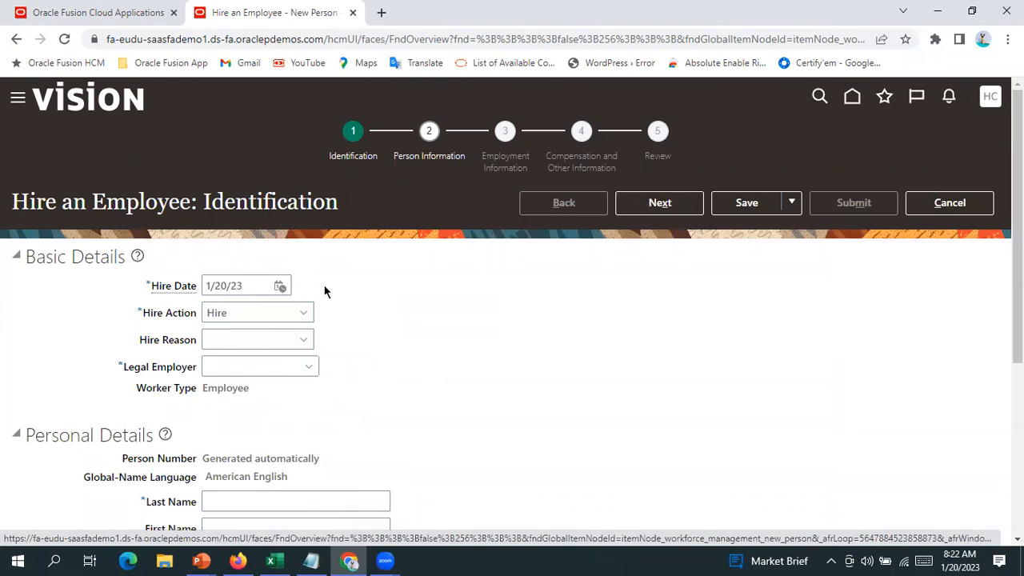
key("alt+Tab")
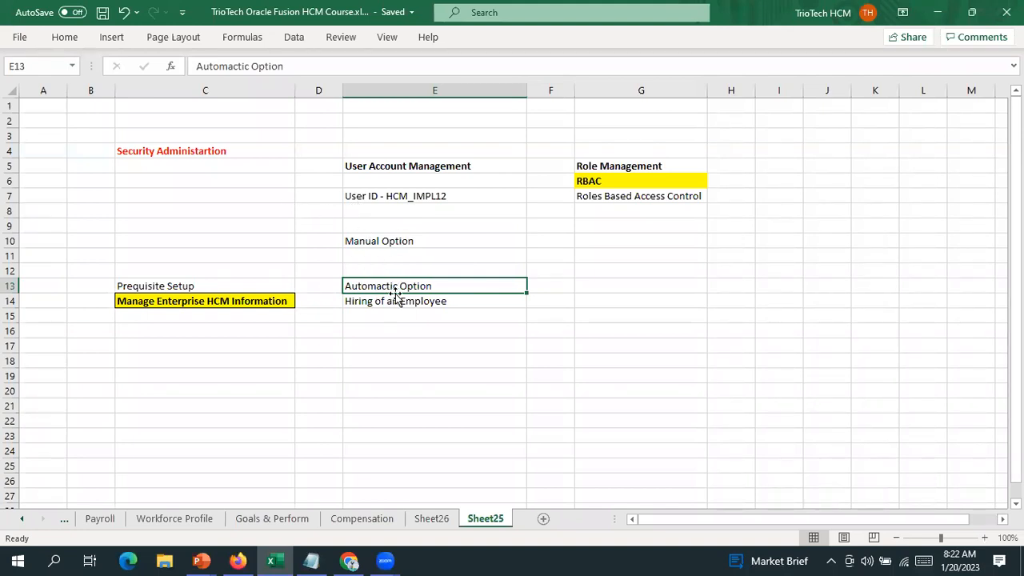
- Select the prerequisite setup notes in C13:C15 alongside the Automactic Option and Hiring of an Employee notes
left_click_drag(187, 282, 193, 314)
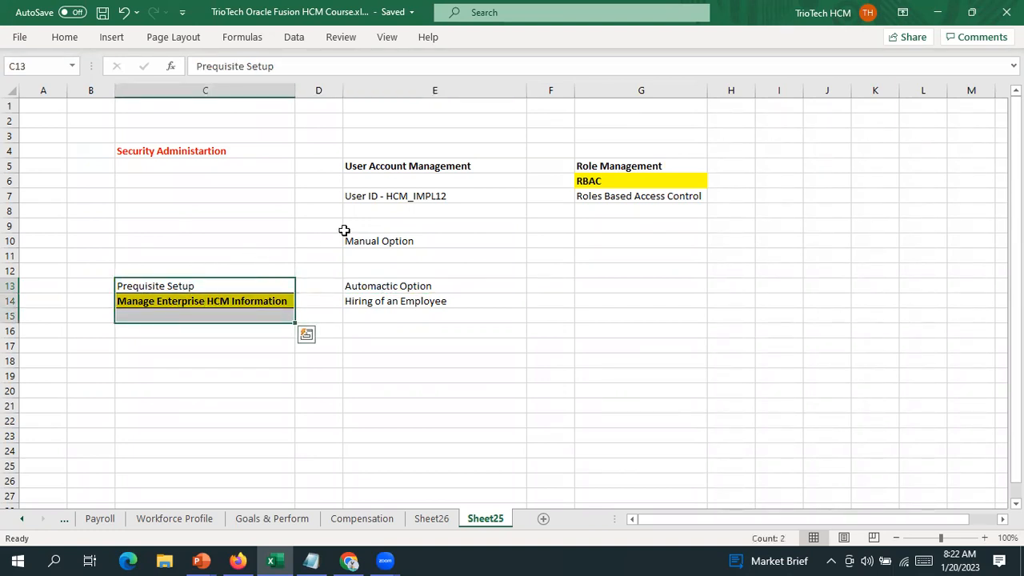
left_click(412, 284)
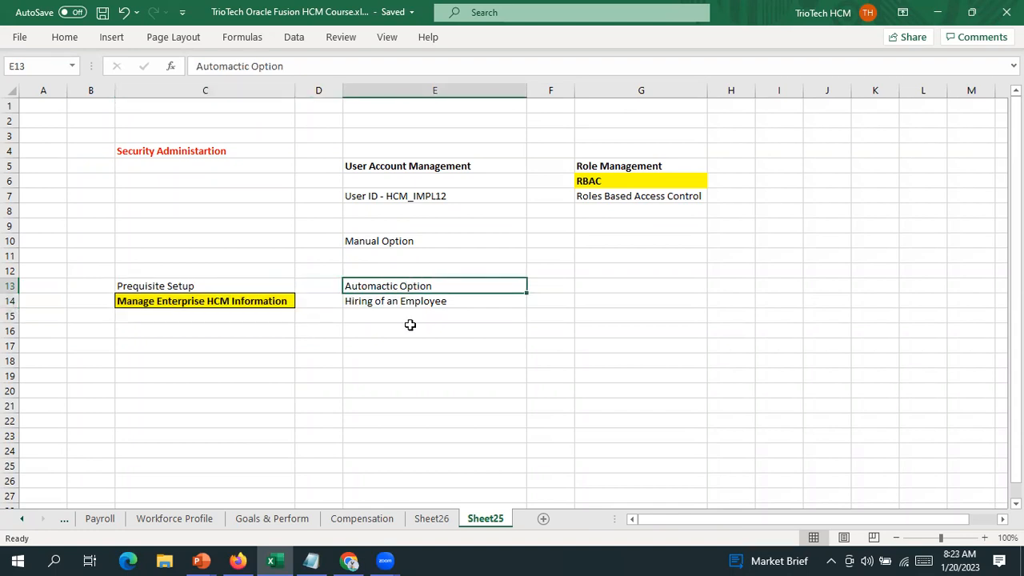
left_click_drag(221, 282, 238, 322)
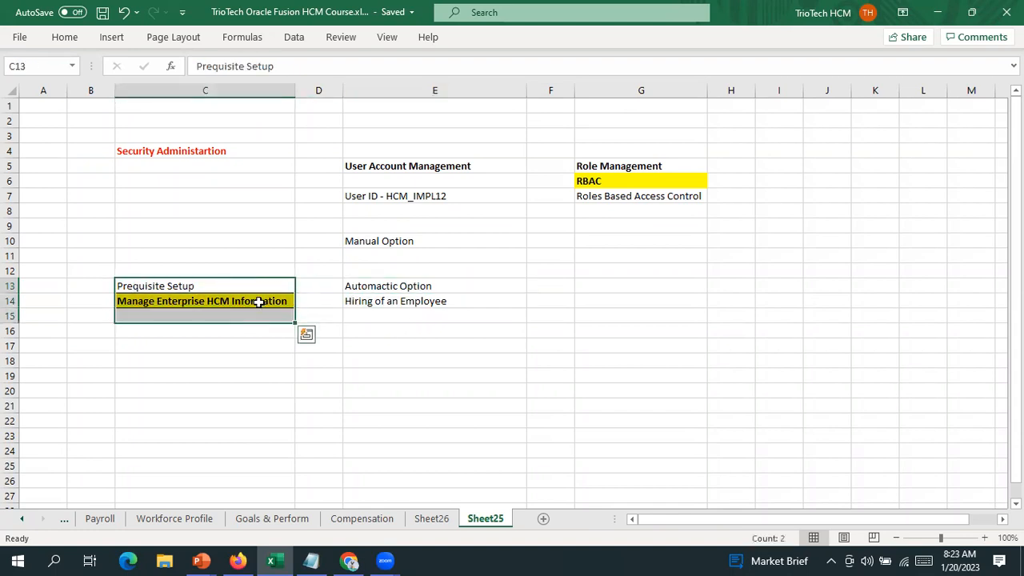
left_click(219, 304)
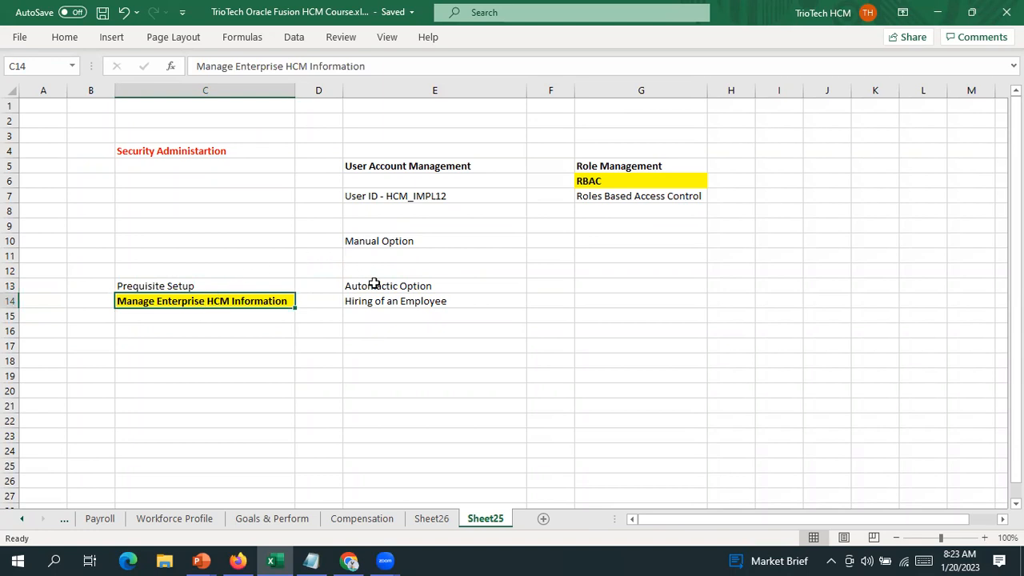
left_click_drag(406, 286, 435, 312)
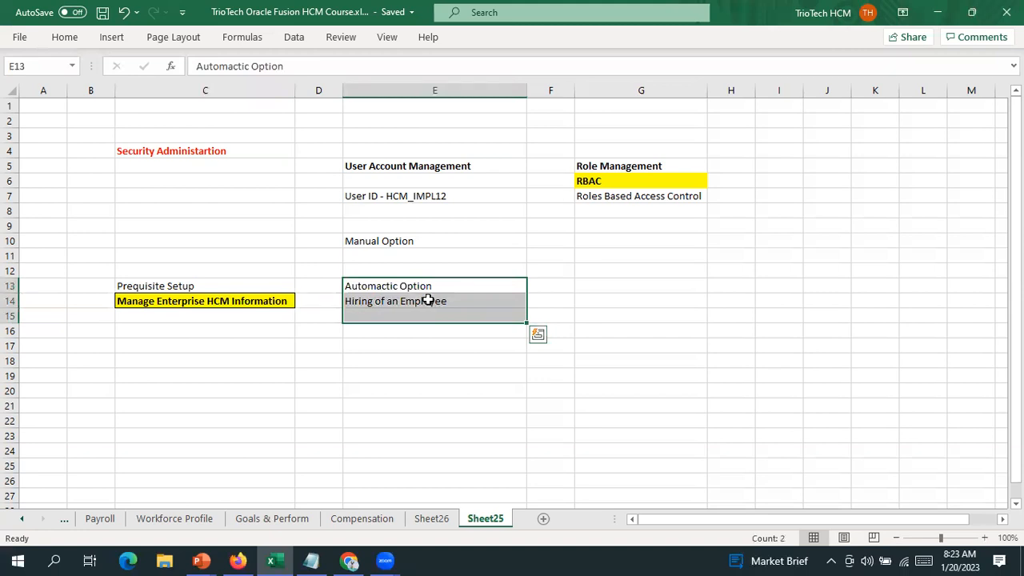
left_click(430, 302)
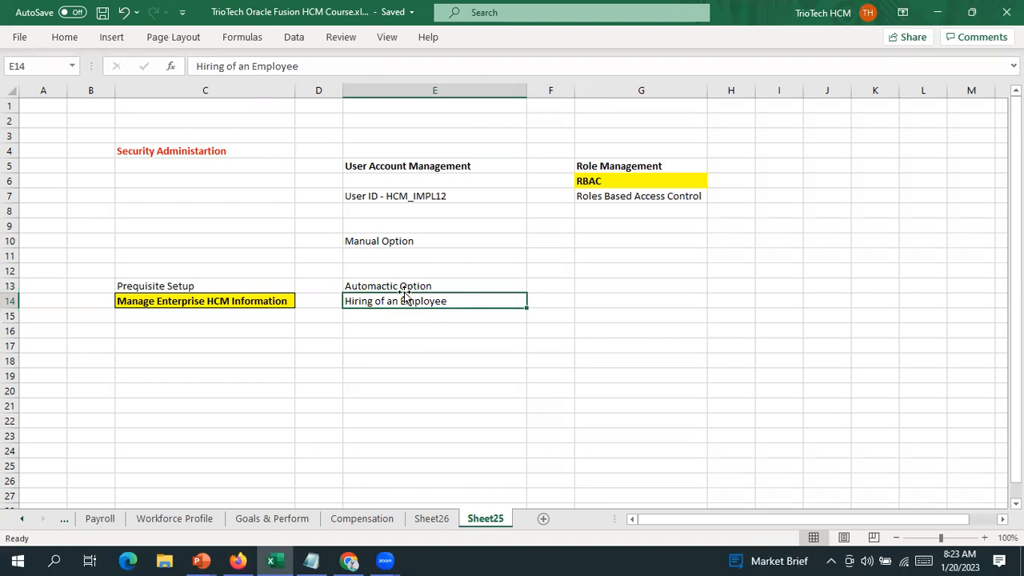
- Compare the Manual Option note with Manage Enterprise HCM Information, then select empty cell E16
left_click(411, 244)
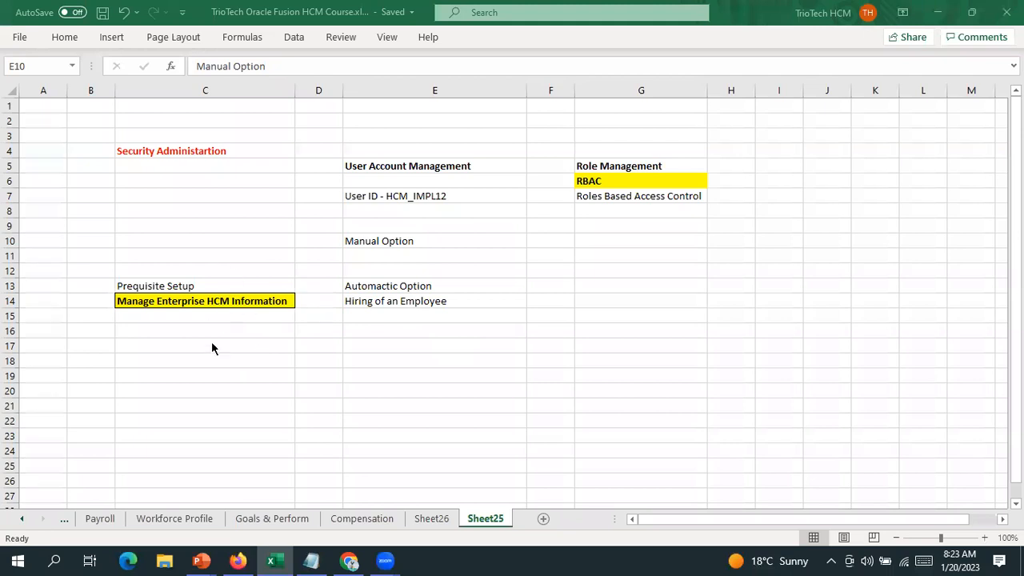
left_click(163, 302)
left_click(377, 240)
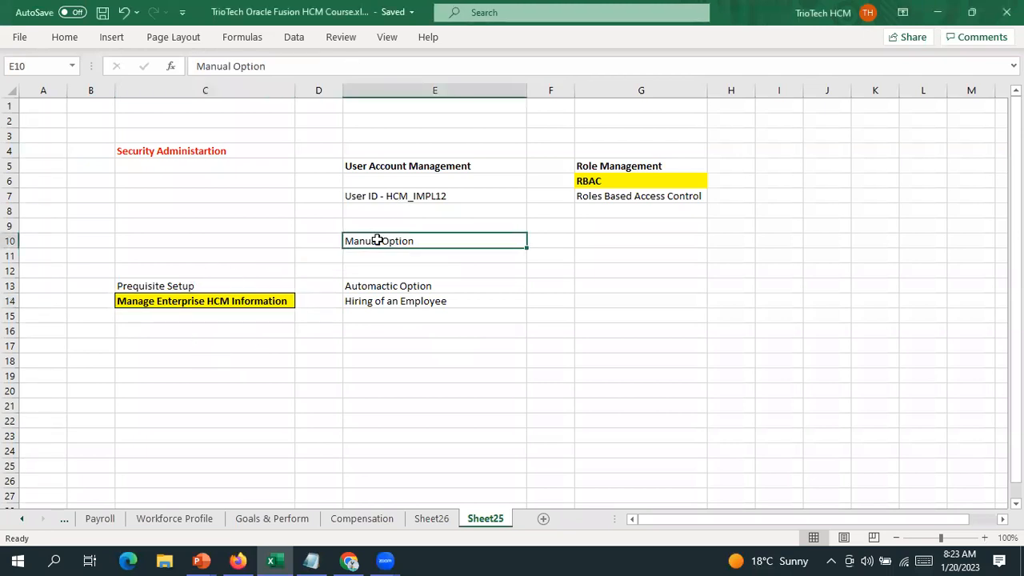
left_click_drag(249, 270, 437, 318)
left_click(406, 242)
left_click(434, 331)
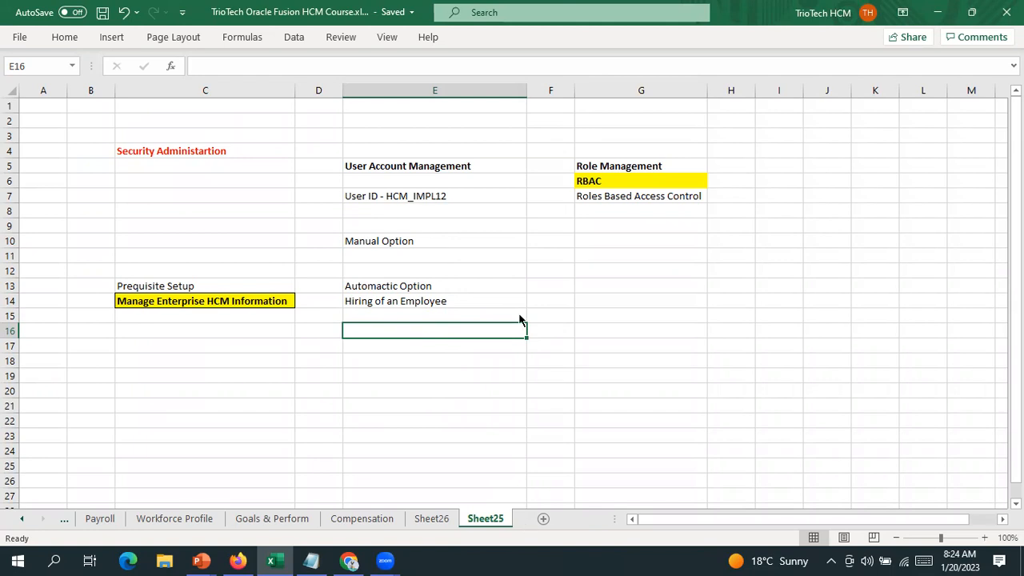
- In Chrome, discard the unsaved hire and return to the Oracle home page
left_click(350, 561)
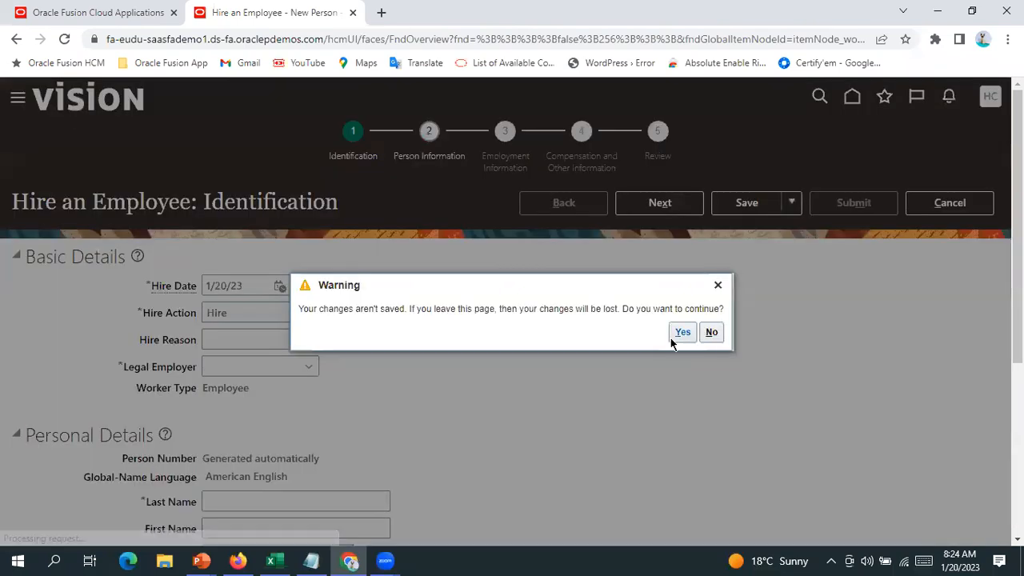
left_click(678, 335)
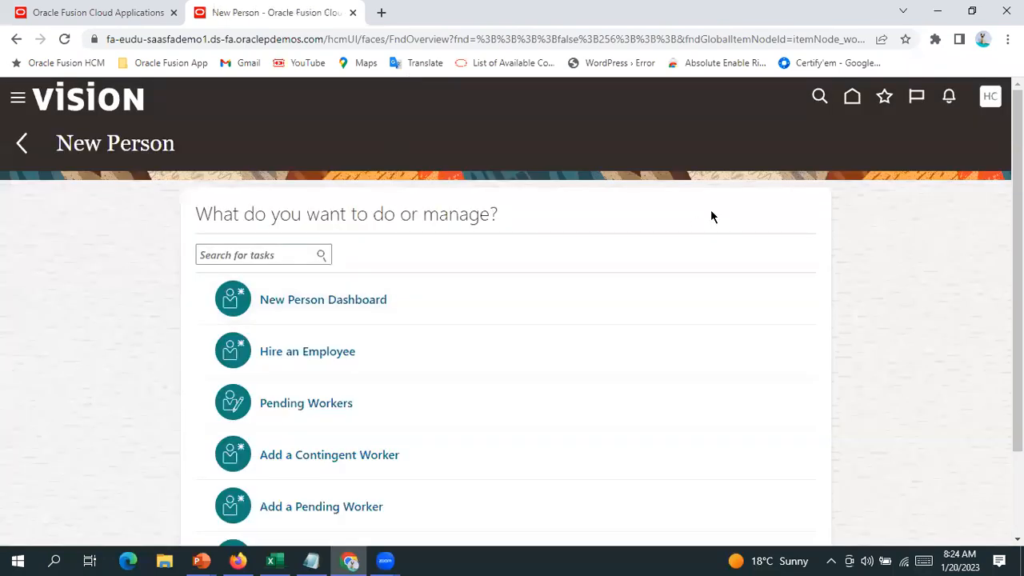
left_click(852, 97)
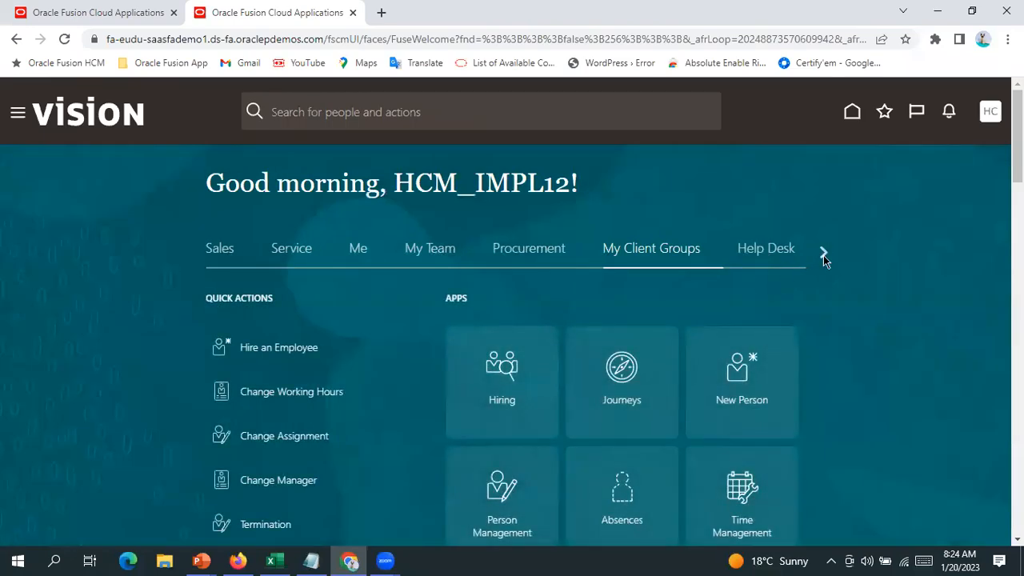
- Page the home page app groups over to Tools and open the Security Console
left_click(823, 253)
left_click(824, 253)
left_click(824, 253)
left_click(823, 253)
left_click(824, 254)
left_click(823, 253)
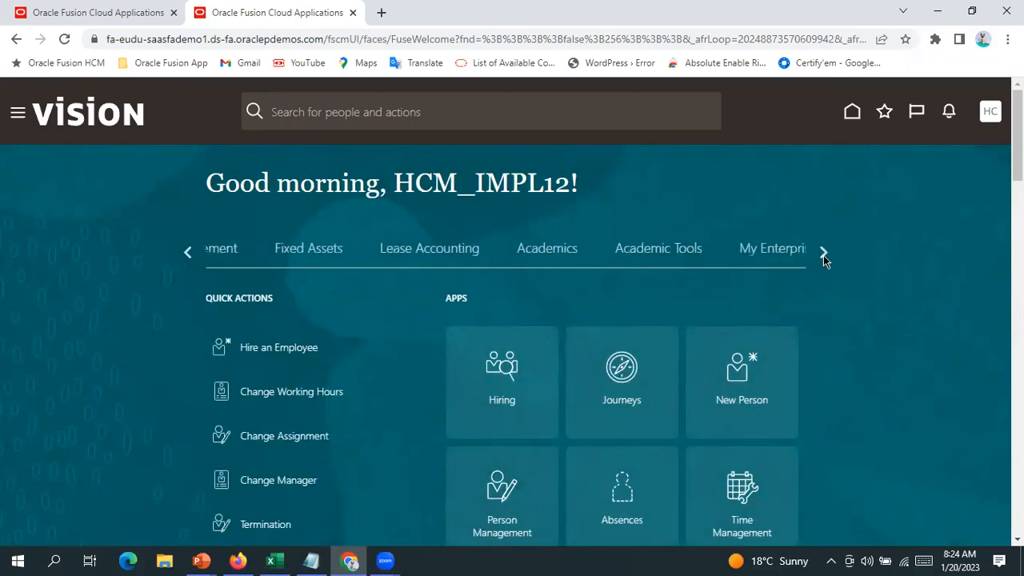
left_click(549, 261)
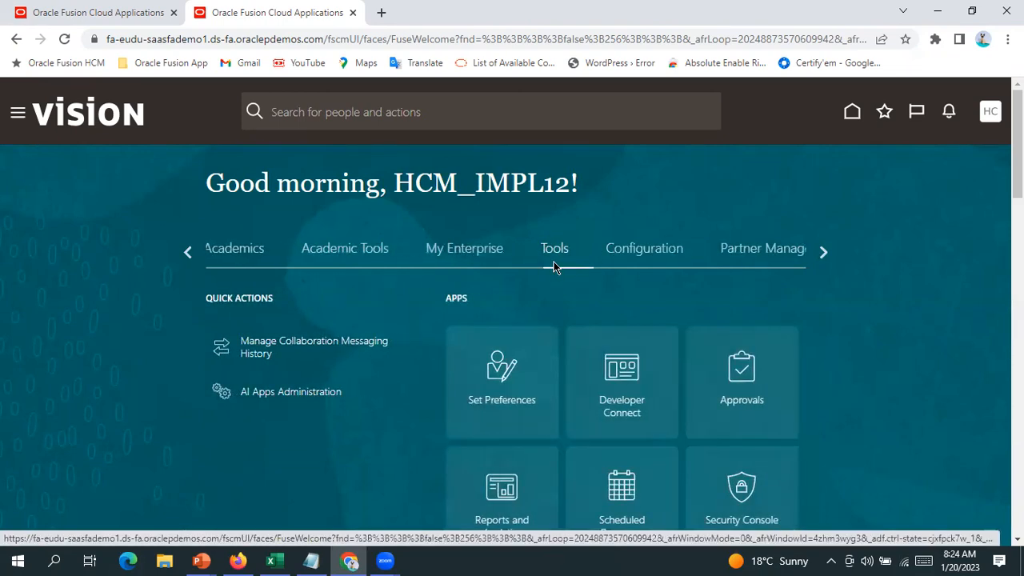
scroll(780, 408, "down", 2)
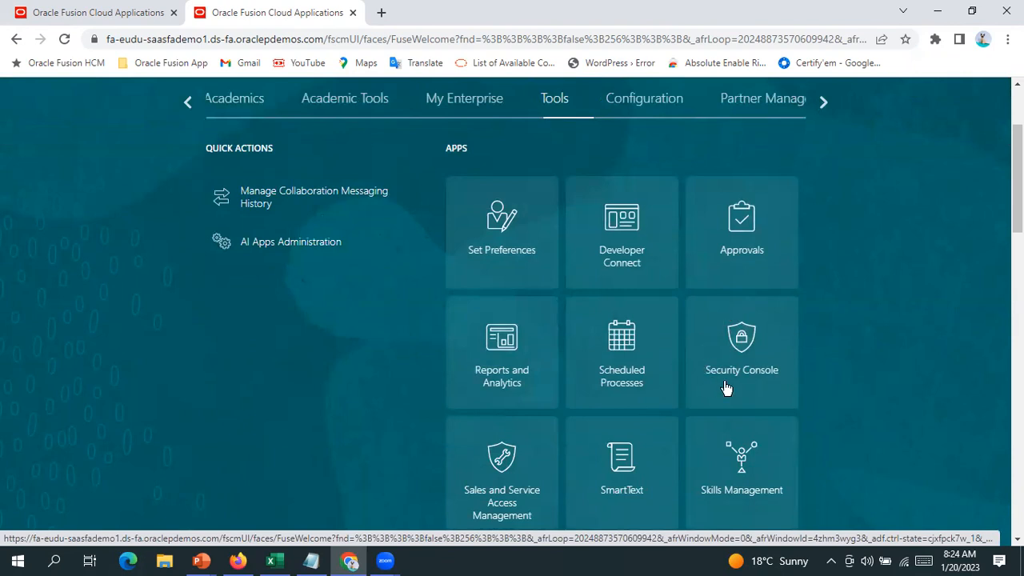
left_click(244, 45)
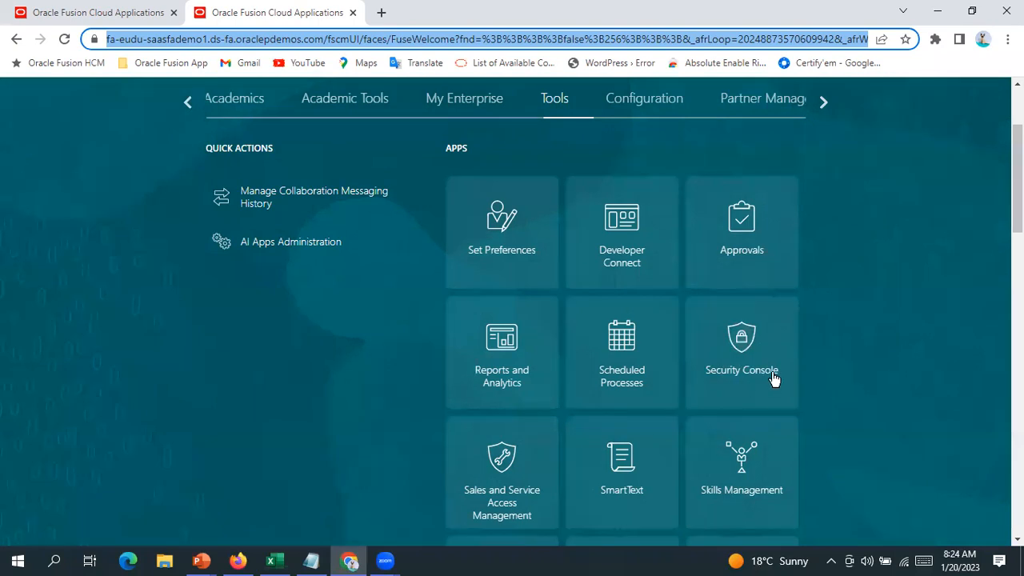
left_click(744, 351)
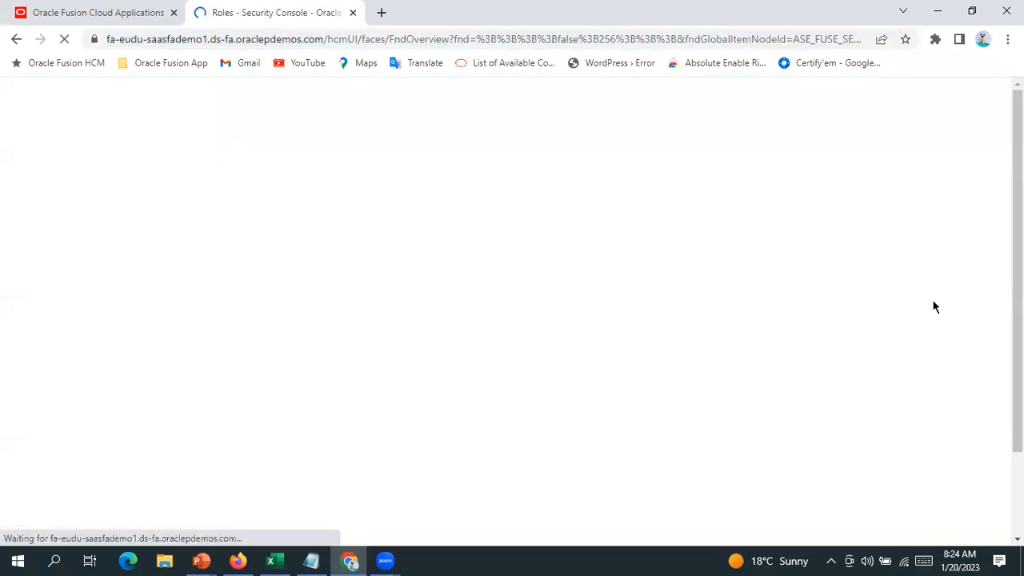
- Dismiss the Roles page warning and go to the User Accounts list
left_click(774, 220)
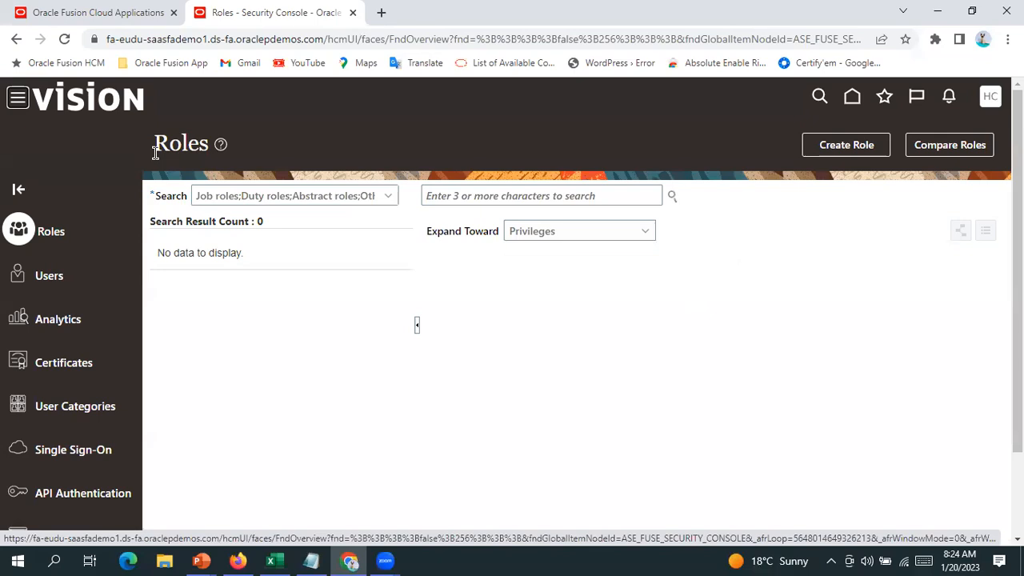
left_click_drag(187, 156, 168, 173)
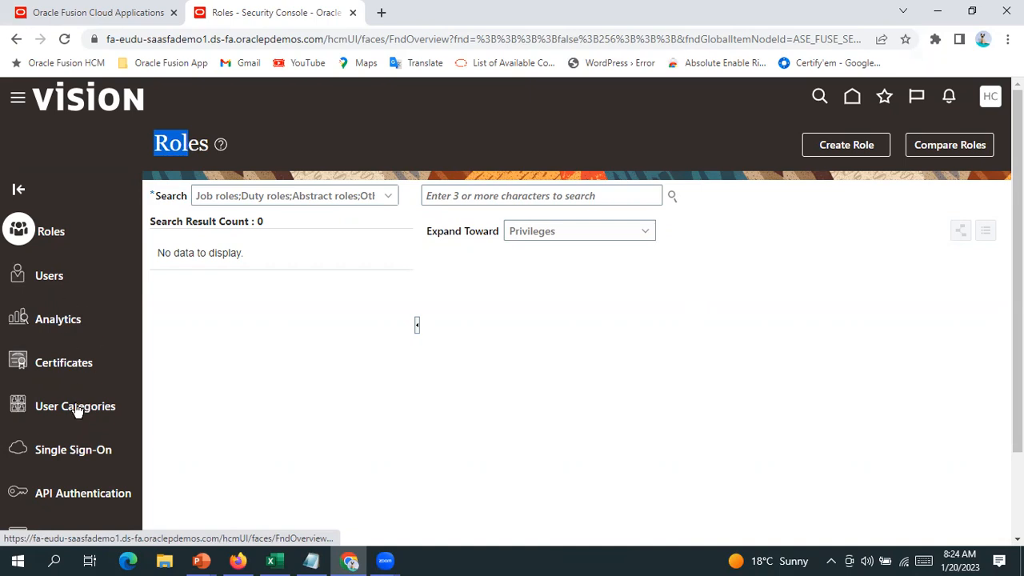
left_click(46, 282)
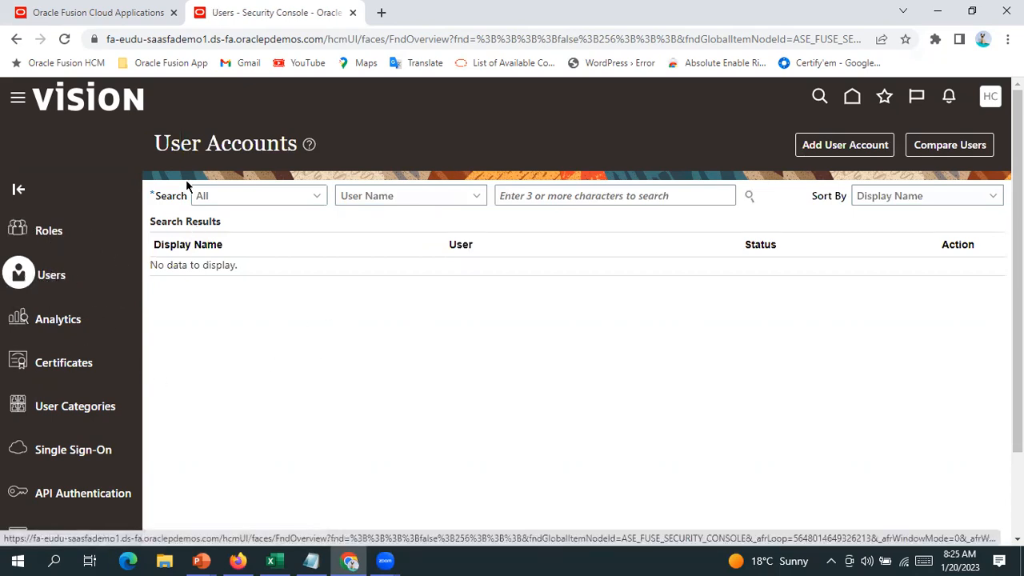
left_click_drag(157, 146, 300, 144)
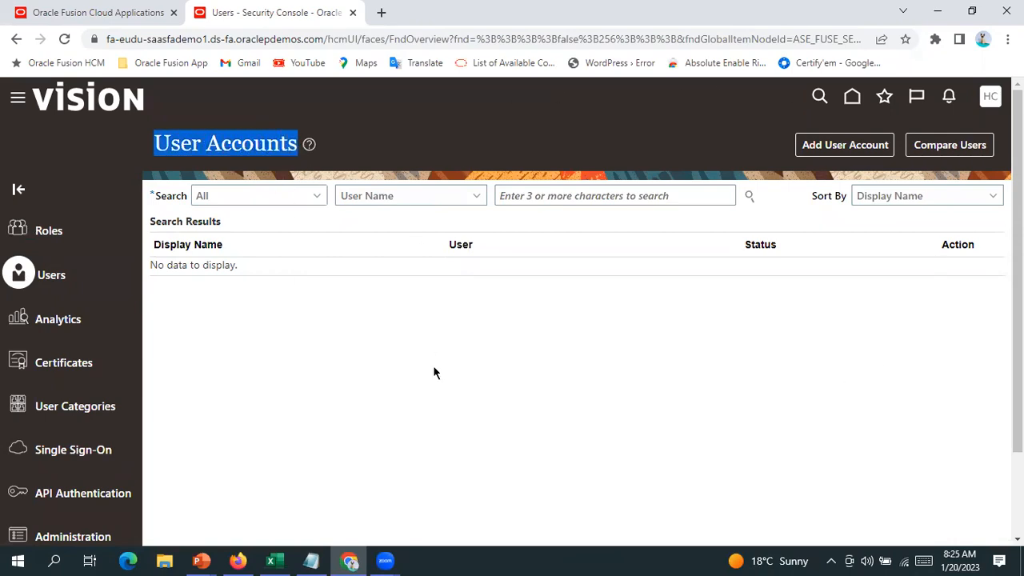
- Search the user accounts for a user's name, then clear the search box
left_click(306, 39)
left_click(528, 203)
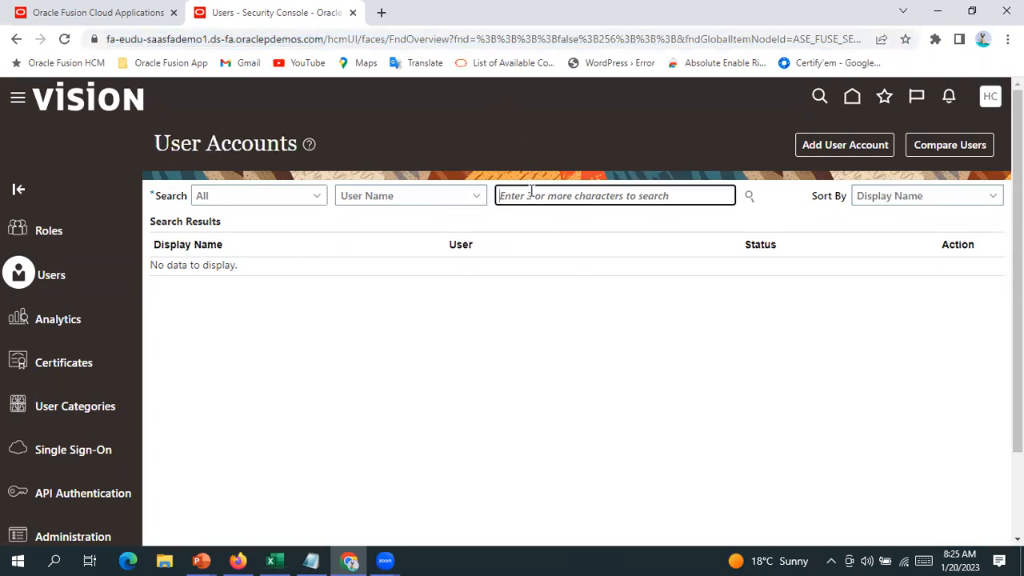
left_click_drag(181, 144, 255, 144)
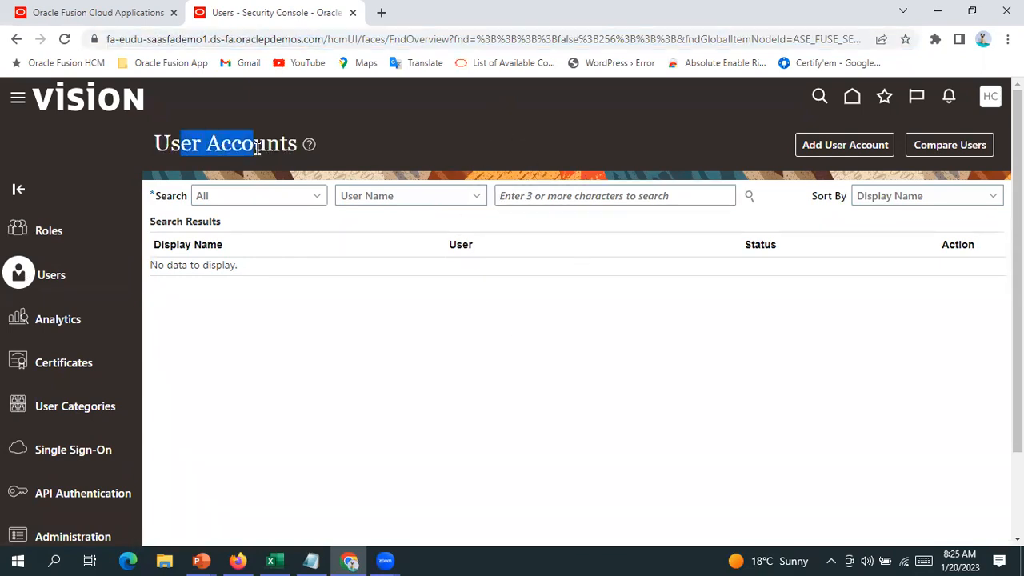
left_click(528, 197)
type("Curtis")
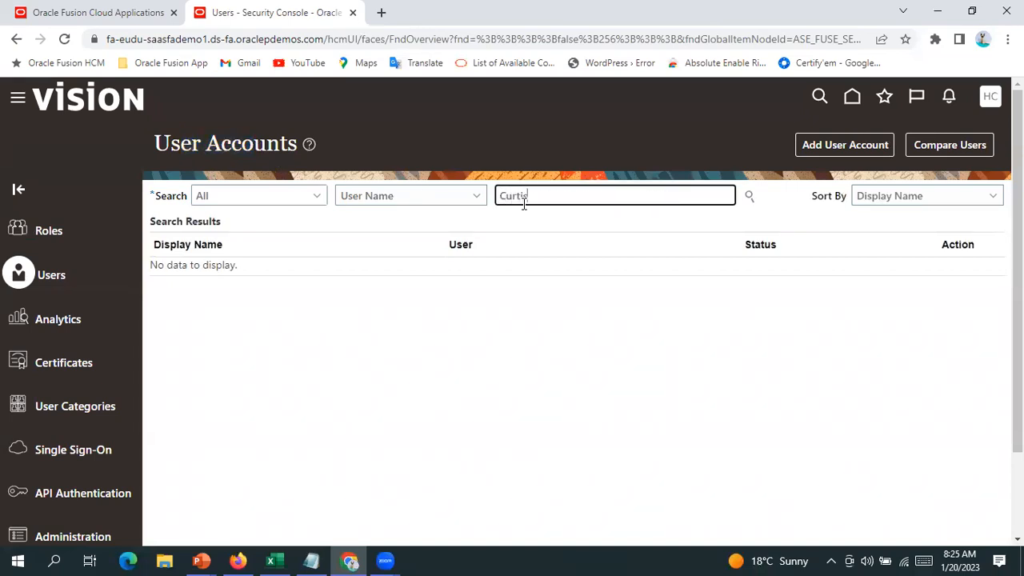
key("Return")
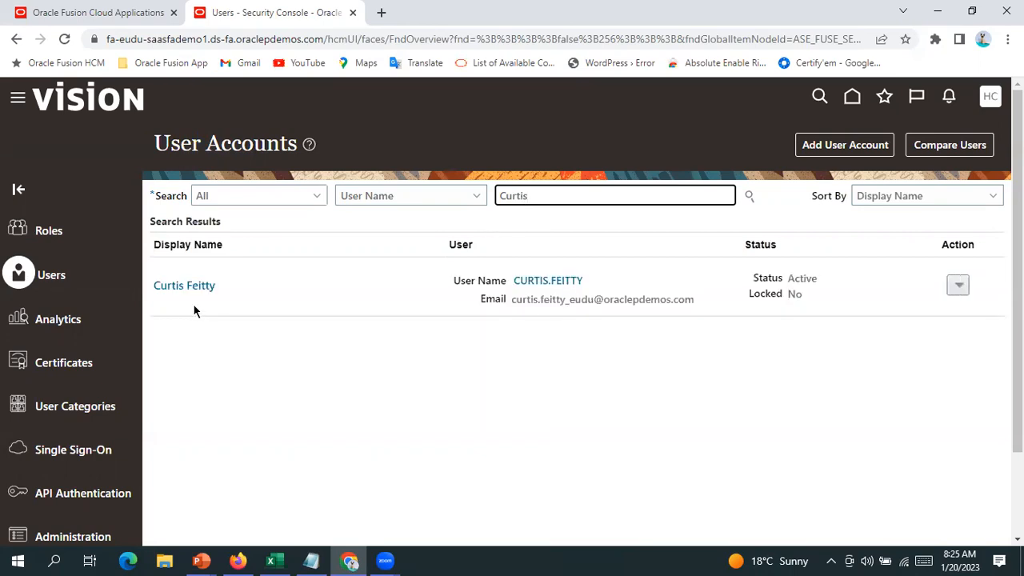
left_click_drag(531, 196, 468, 226)
key("BackSpace")
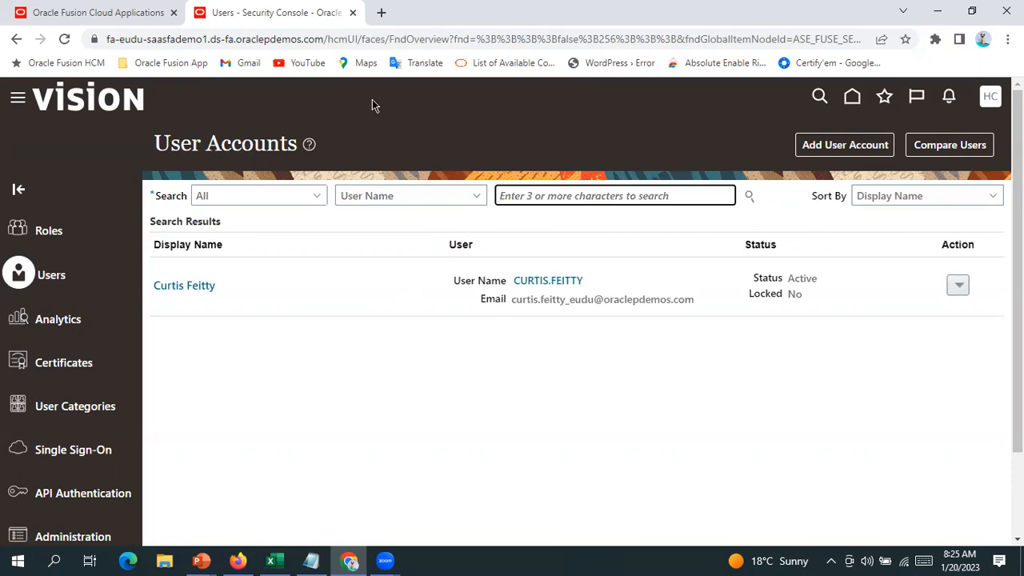
- Clear the page text selections and open the Add User Account form
left_click(334, 40)
left_click(583, 196)
left_click_drag(157, 135, 268, 132)
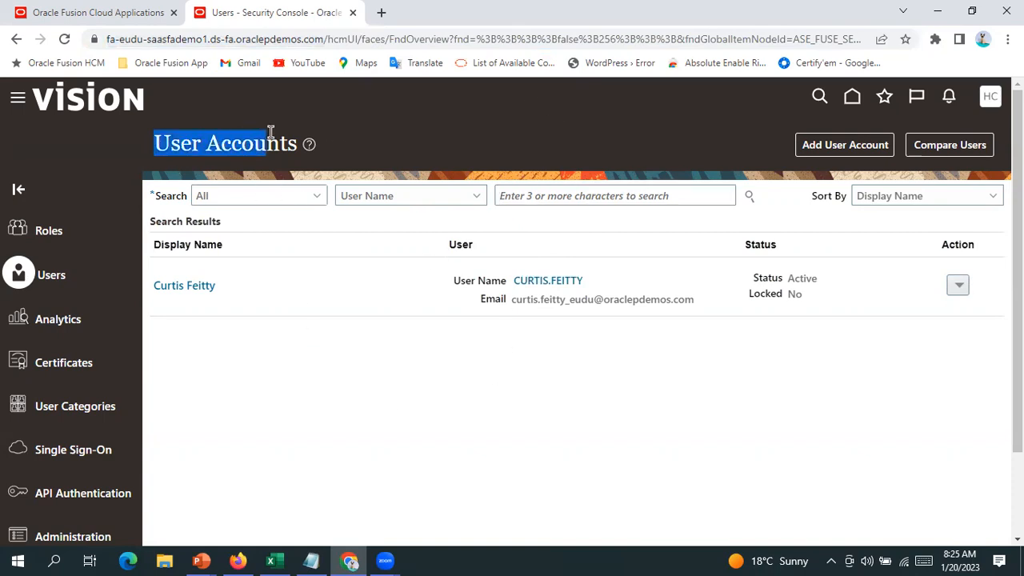
left_click(251, 40)
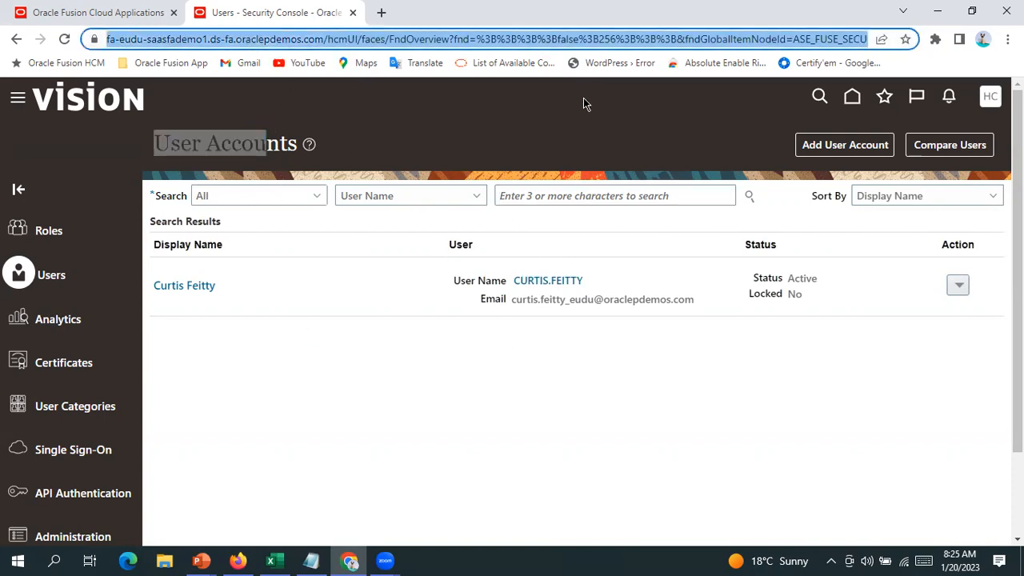
left_click(729, 164)
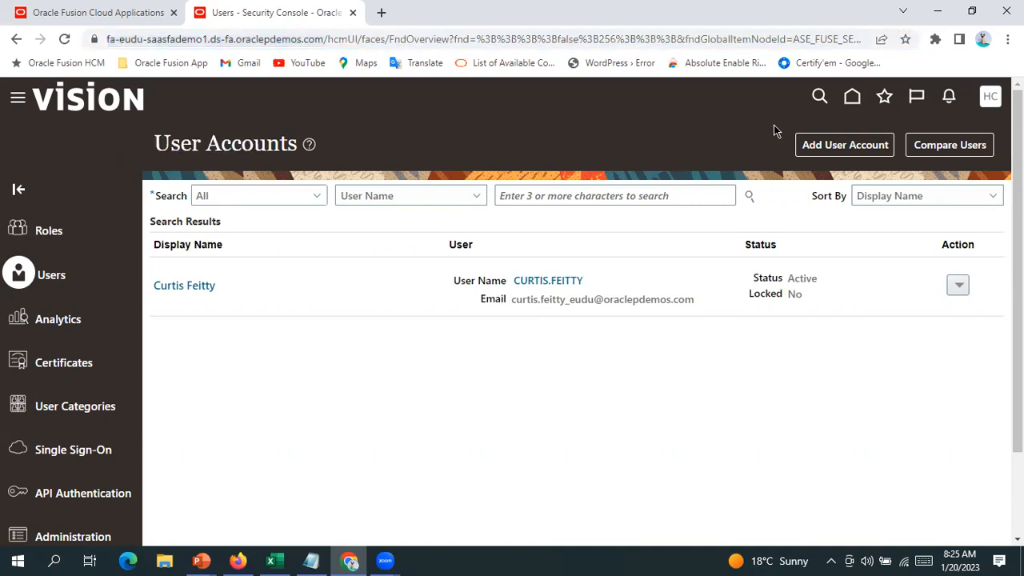
left_click(849, 151)
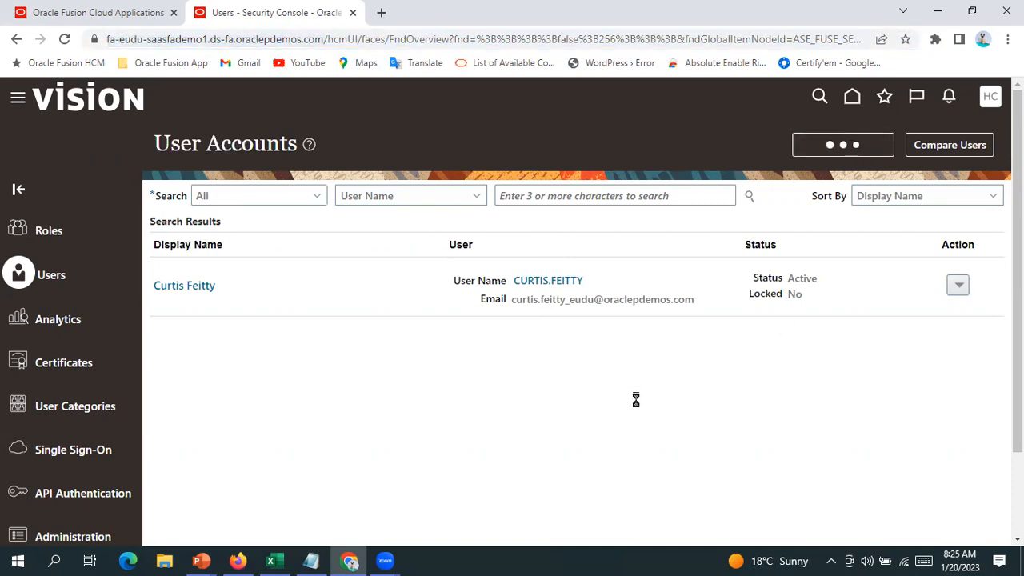
- Highlight the Add User Account and Associated Person Information headings
left_click_drag(153, 142, 335, 144)
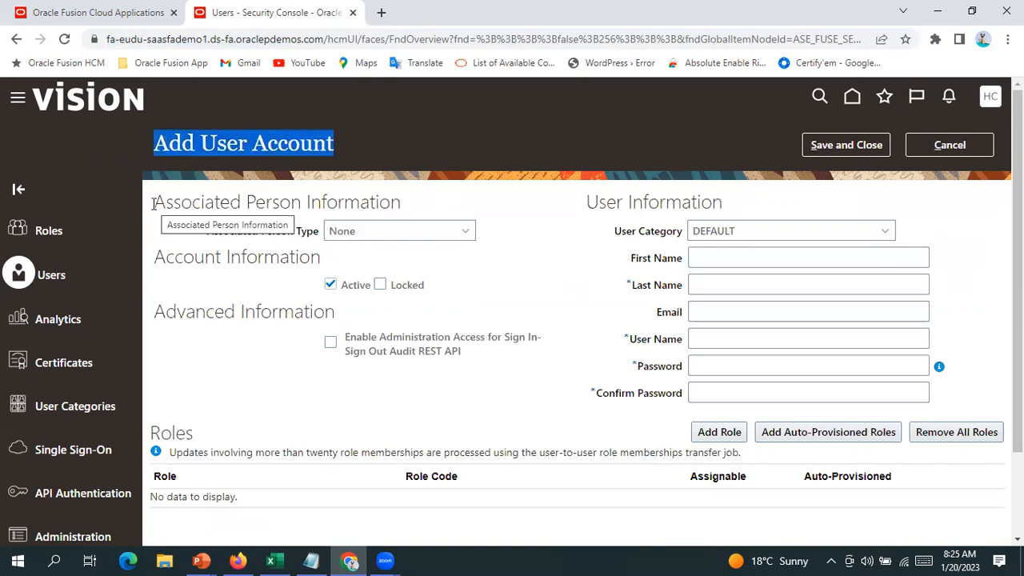
left_click_drag(153, 203, 407, 206)
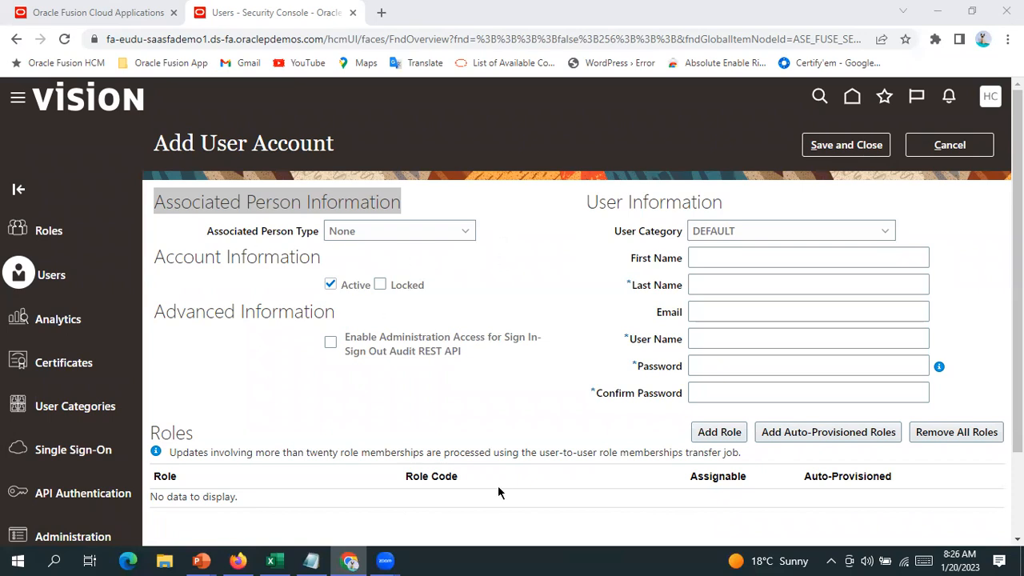
left_click(283, 244)
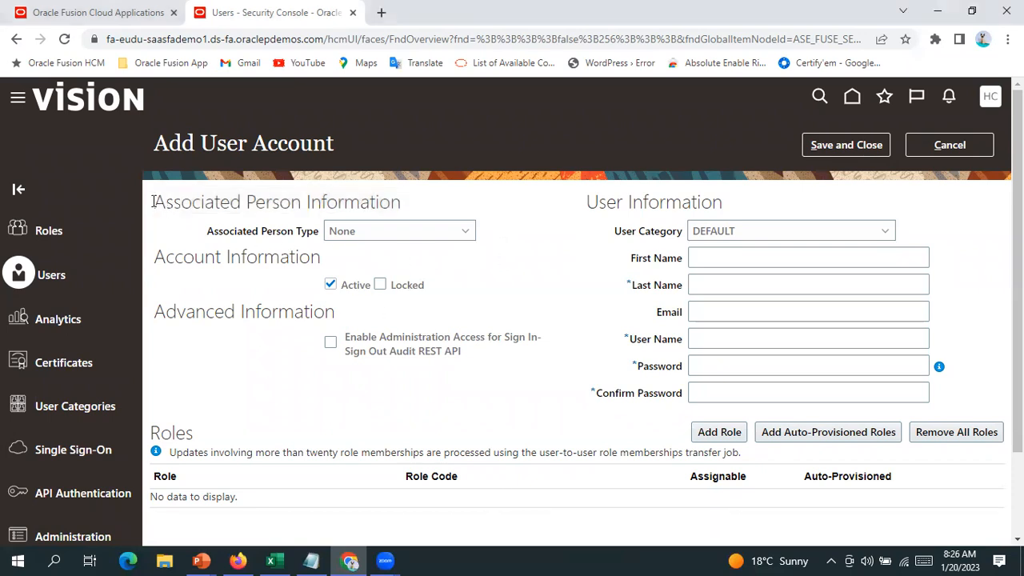
left_click_drag(151, 196, 274, 205)
left_click(248, 369)
- Check the Associated Person Type choices, keep None, and put the cursor in First Name
left_click_drag(205, 232, 320, 231)
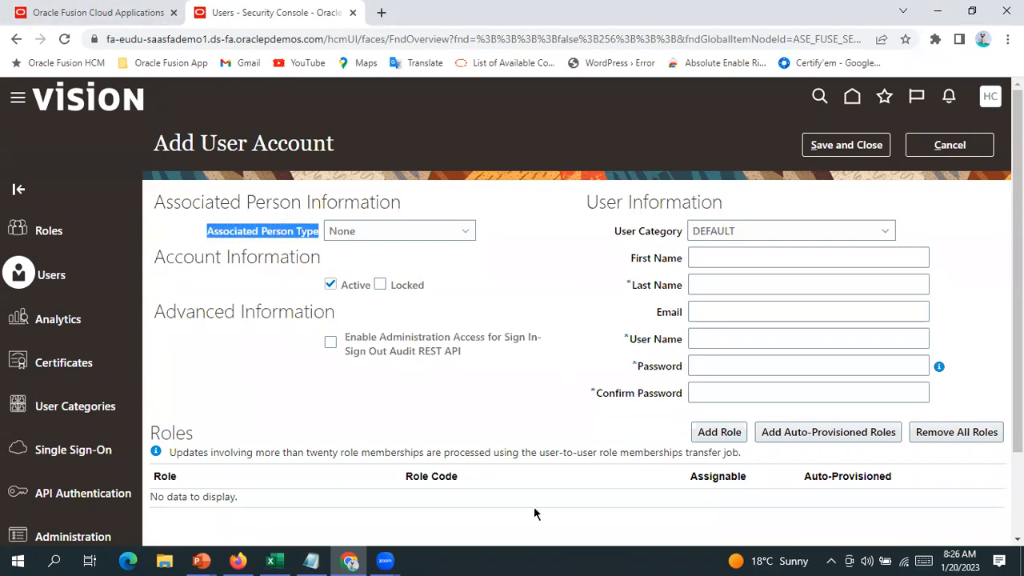
left_click(422, 238)
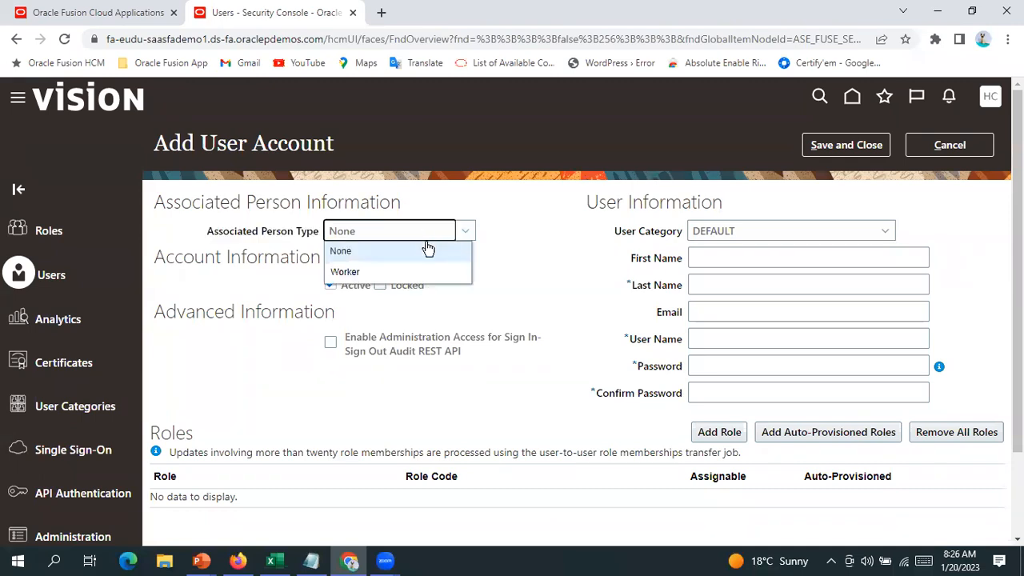
left_click(571, 279)
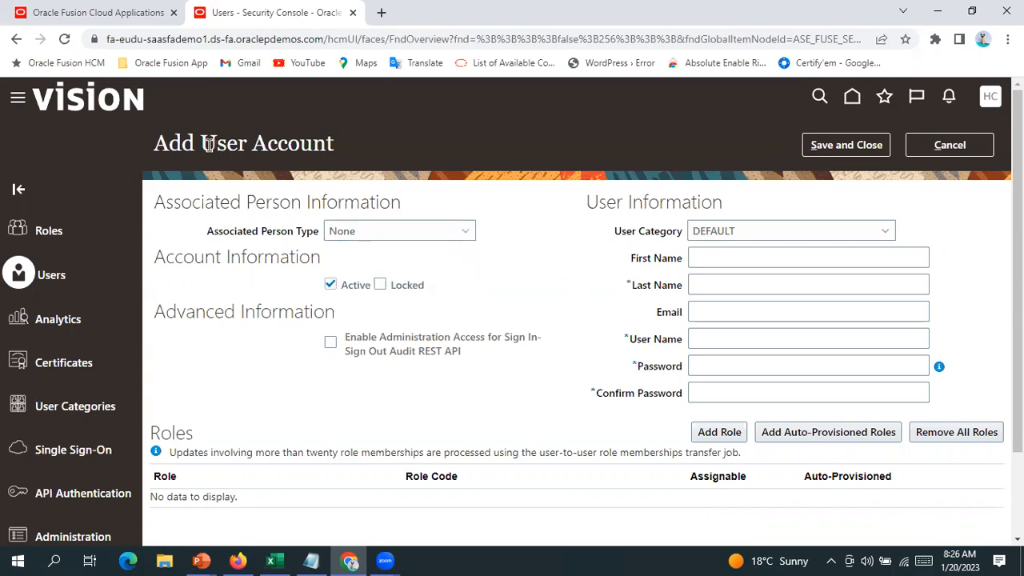
left_click_drag(202, 142, 338, 146)
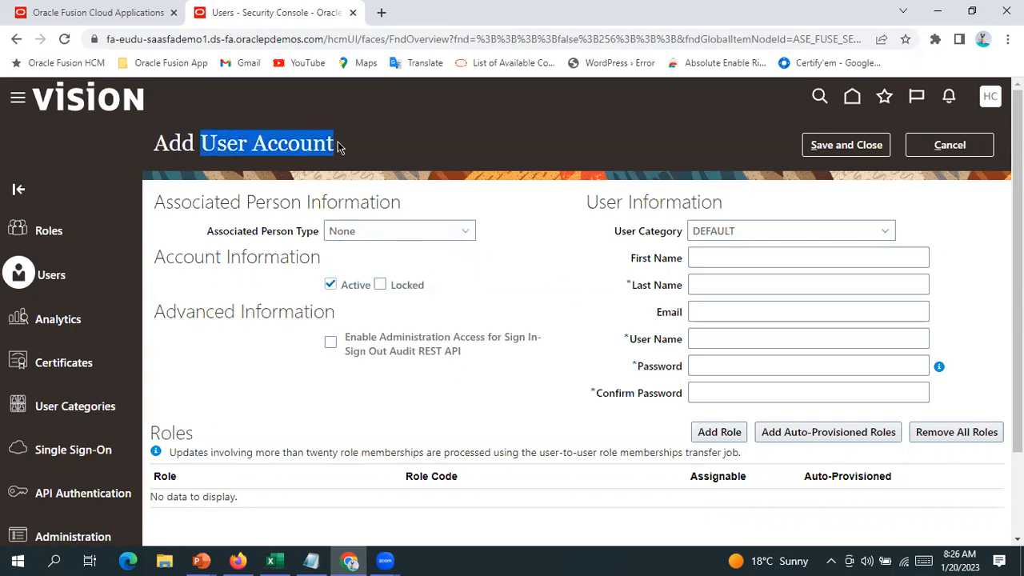
left_click(723, 258)
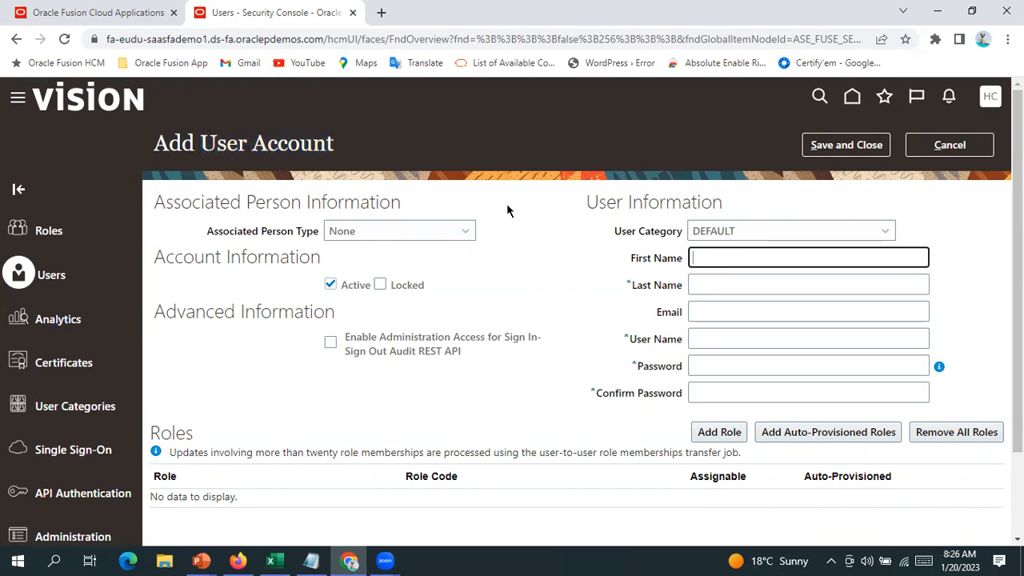
left_click(302, 38)
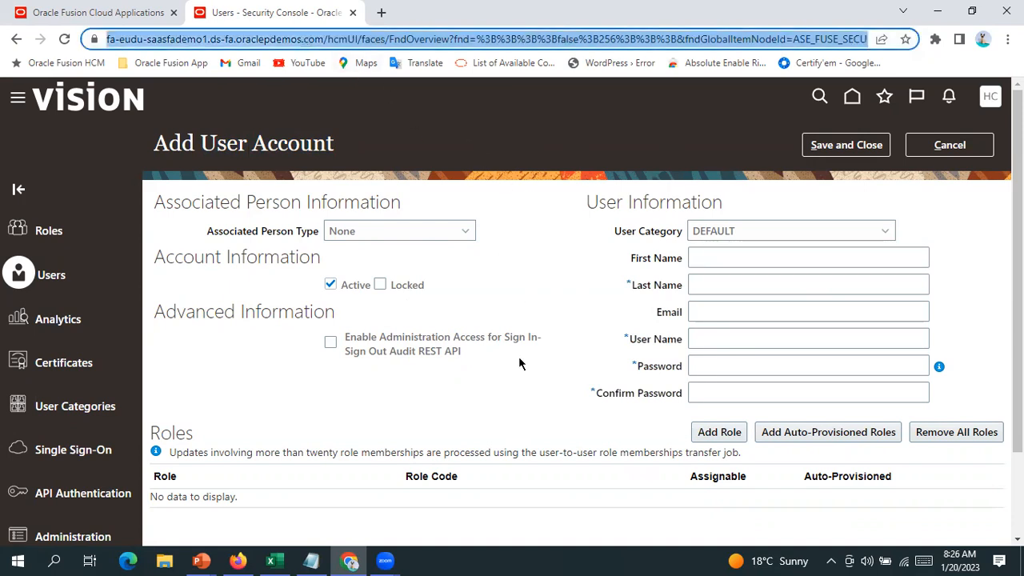
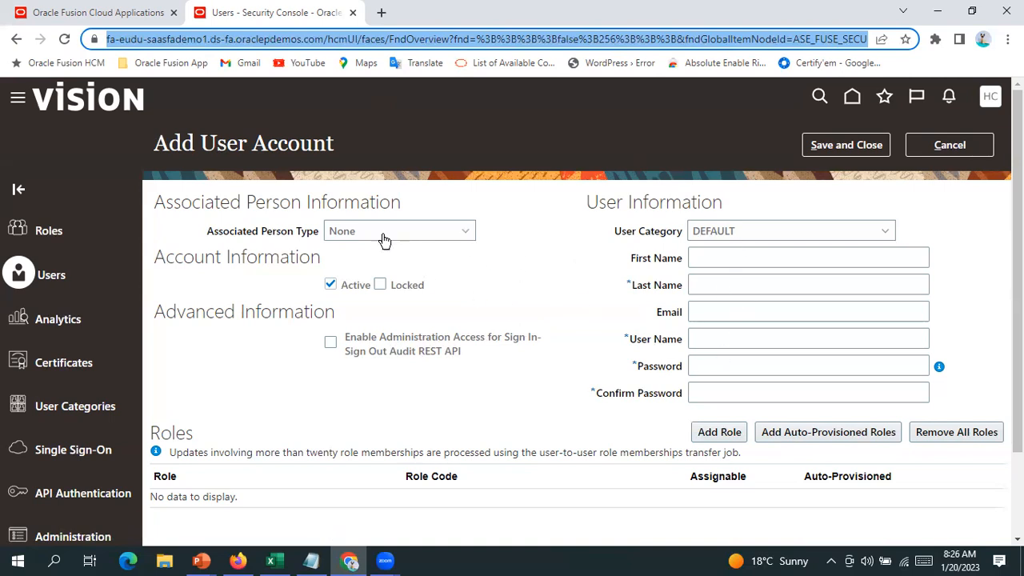
- Highlight the Associated Person Type field and page heading while explaining the blank form
left_click_drag(208, 235, 312, 231)
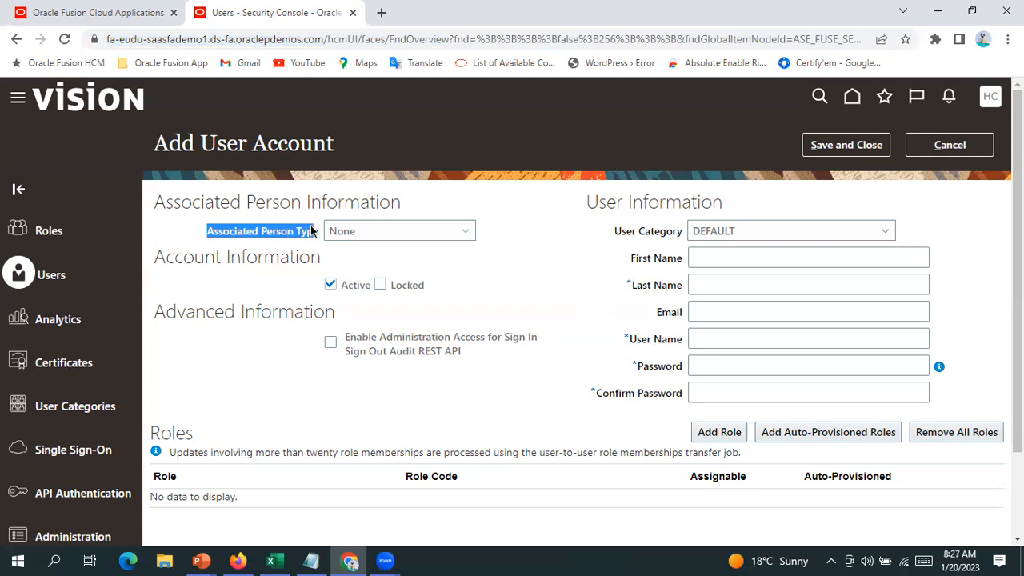
left_click(712, 258)
left_click(715, 284)
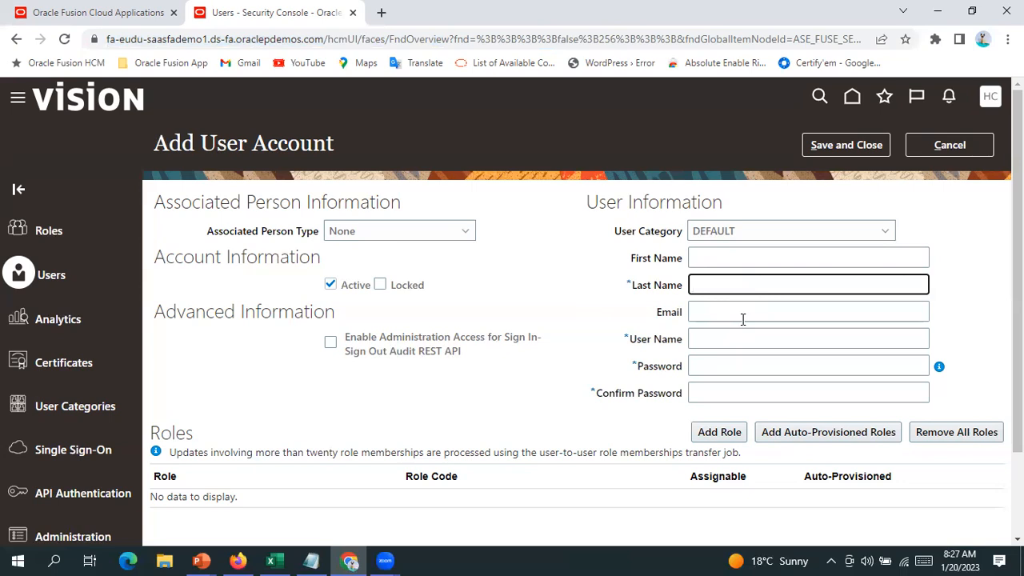
left_click(381, 43)
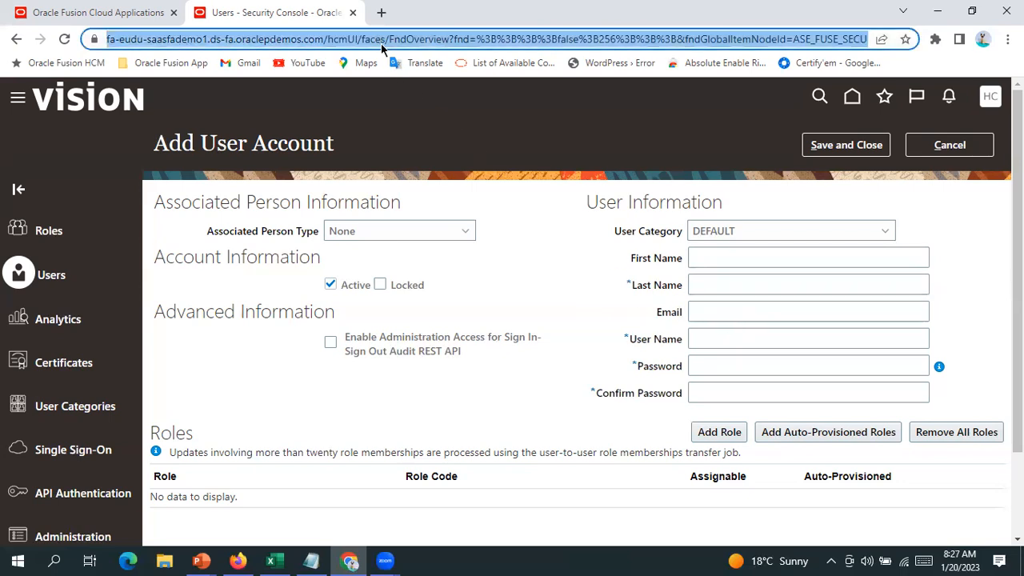
left_click_drag(269, 234, 331, 256)
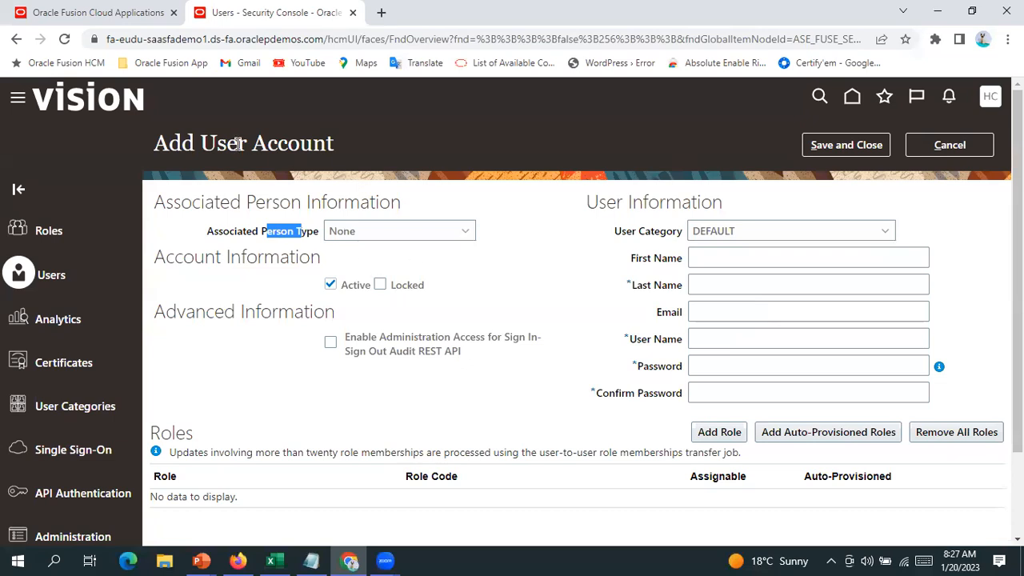
left_click_drag(215, 144, 301, 136)
left_click(312, 39)
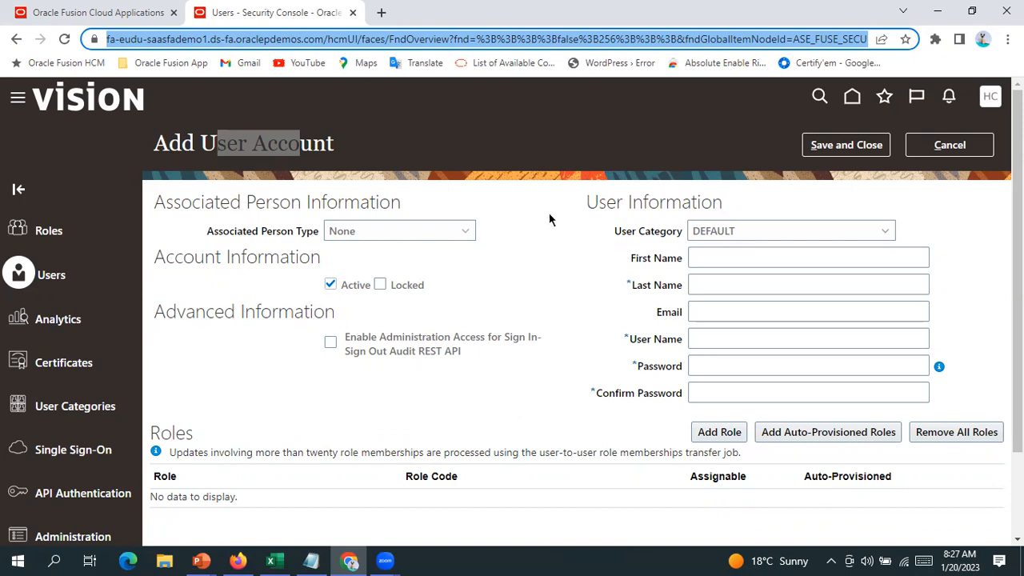
- Clear the stray highlights and show the None and Worker person type choices
double_click(557, 258)
left_click_drag(325, 35, 82, 30)
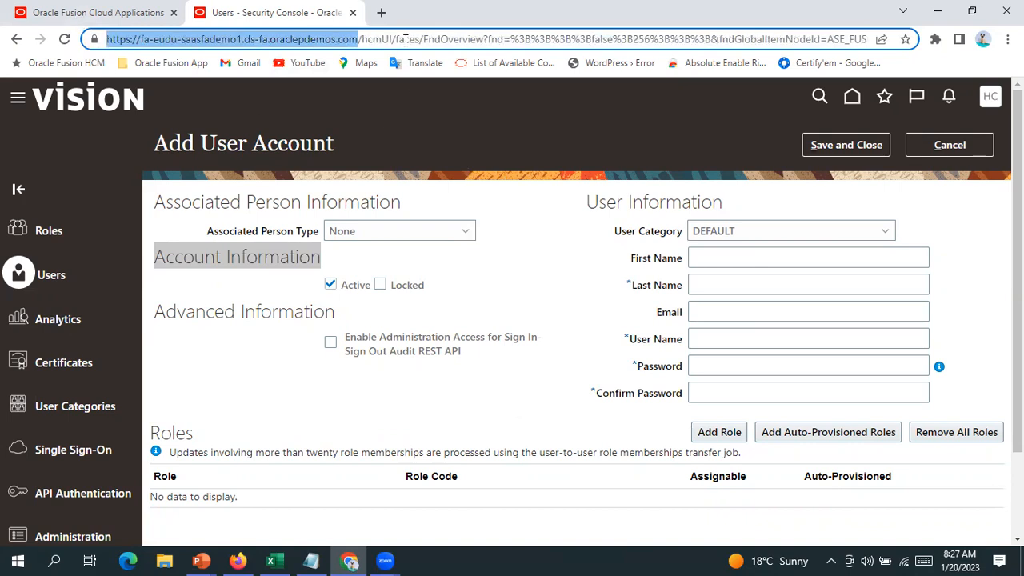
left_click_drag(358, 41, 362, 40)
left_click_drag(217, 144, 300, 144)
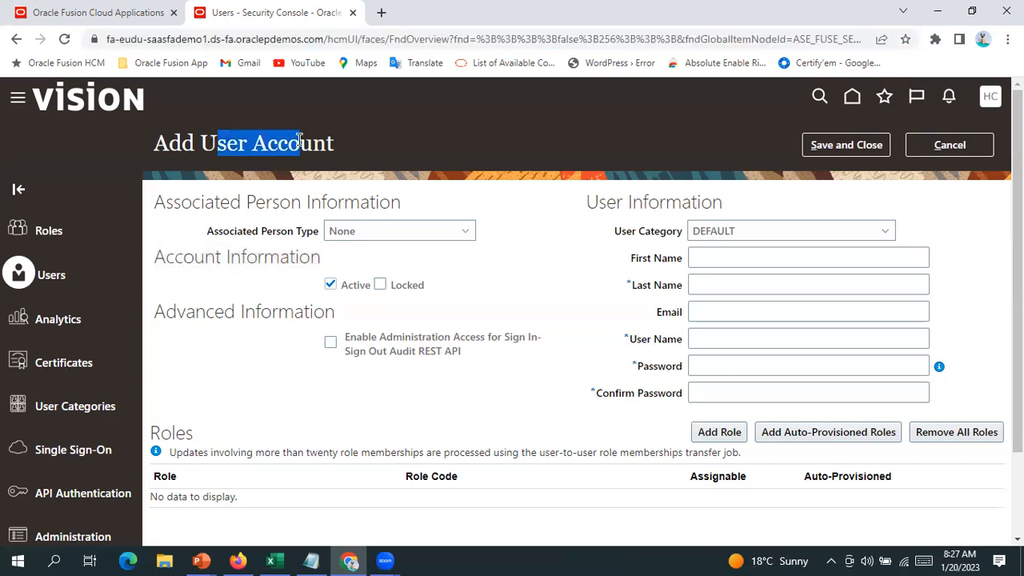
left_click(204, 230)
left_click_drag(277, 232, 314, 231)
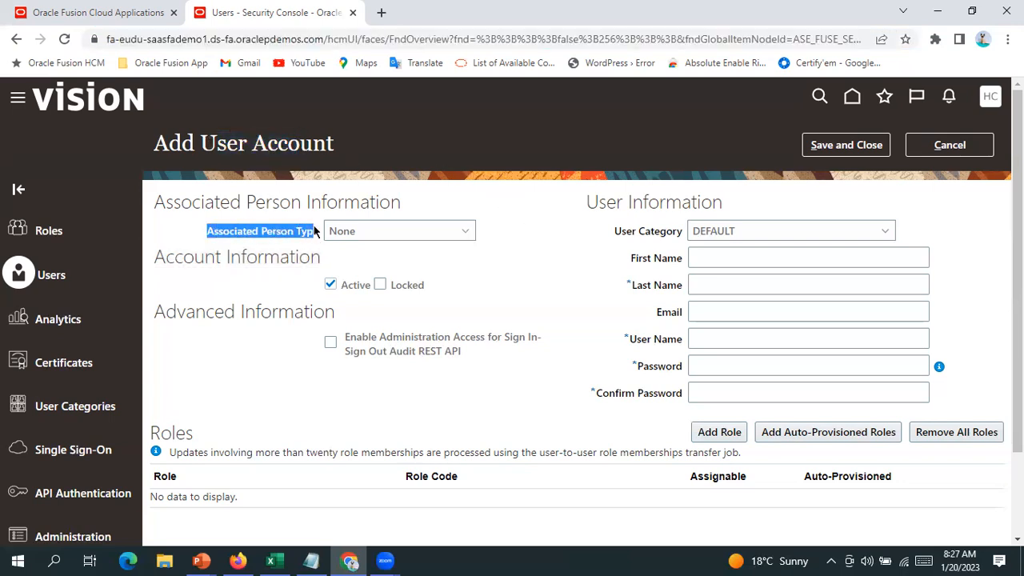
left_click(356, 233)
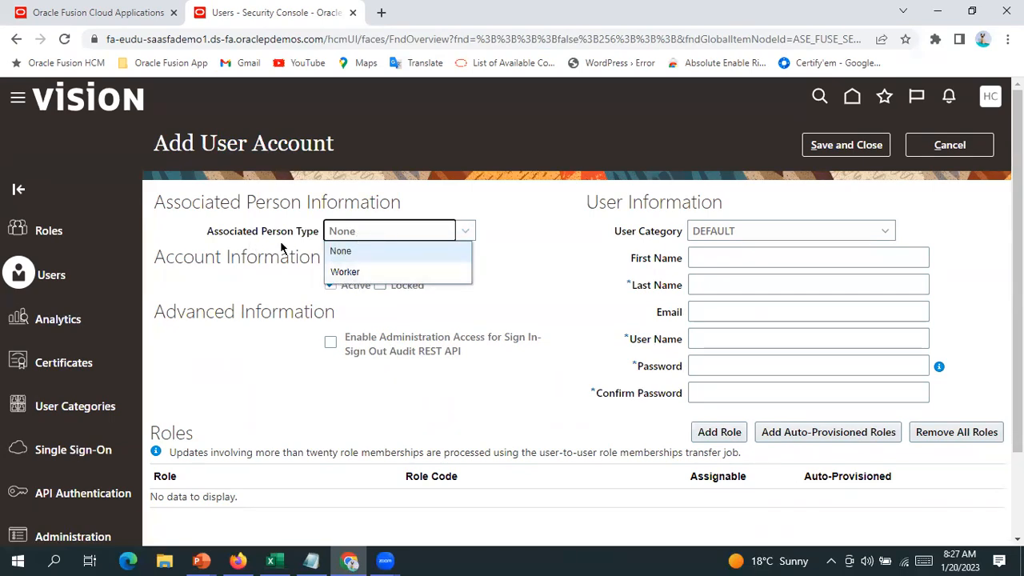
- Set Associated Person Type to Worker and point out the required Worker Name
left_click(340, 272)
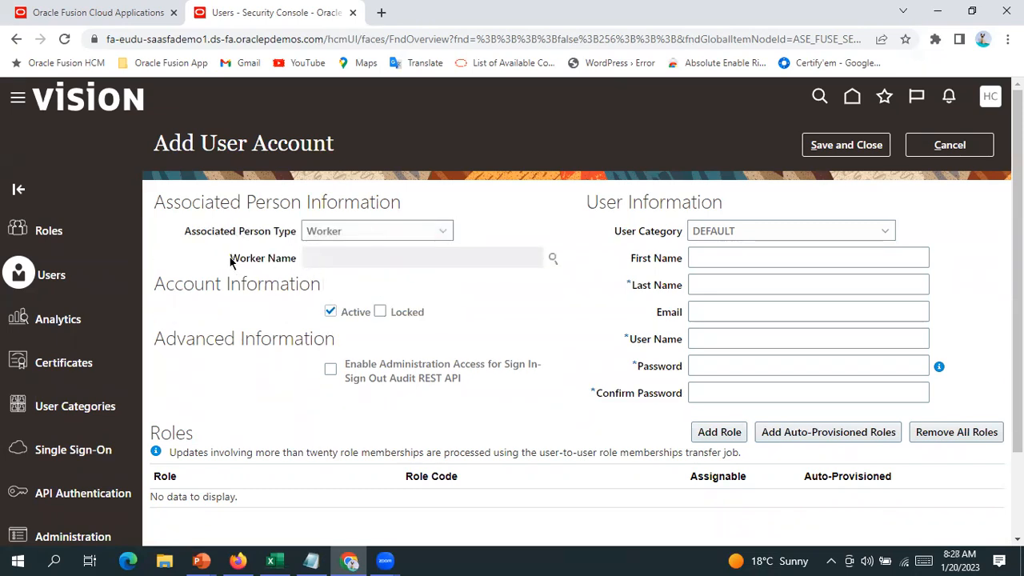
left_click_drag(231, 261, 297, 258)
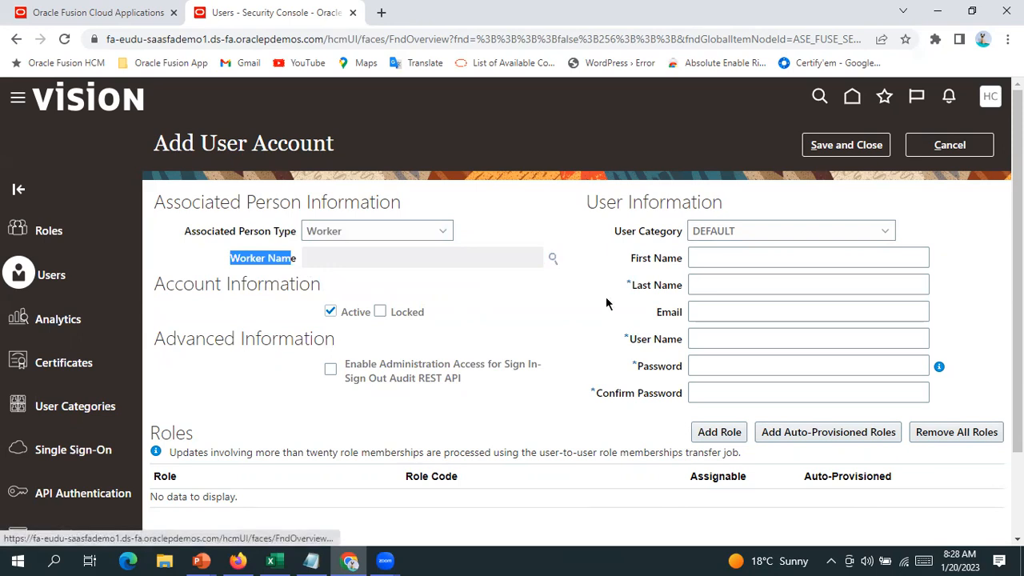
left_click(380, 42)
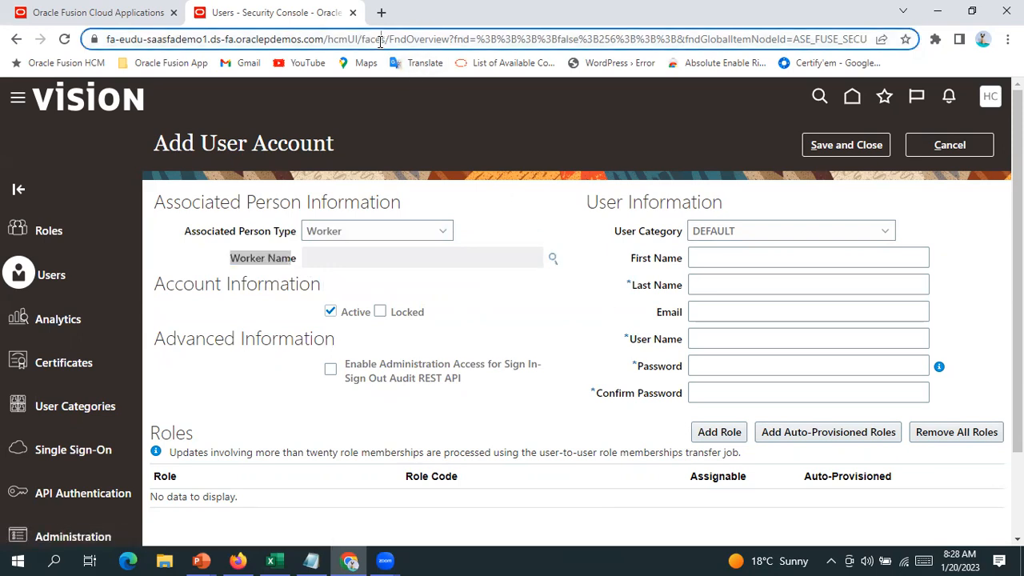
- Search workers by first name, pick the first match and confirm it
left_click(554, 261)
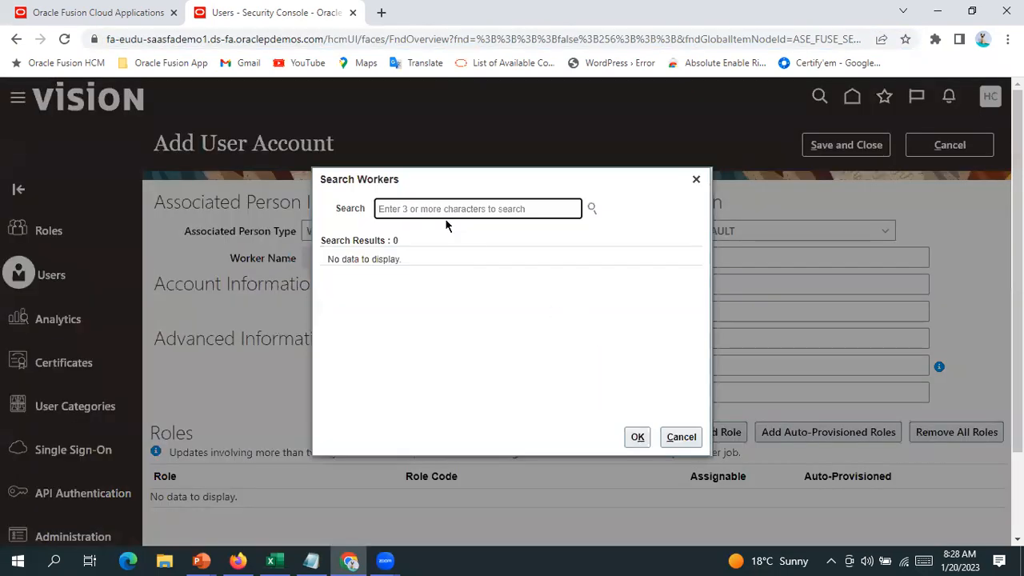
type("John")
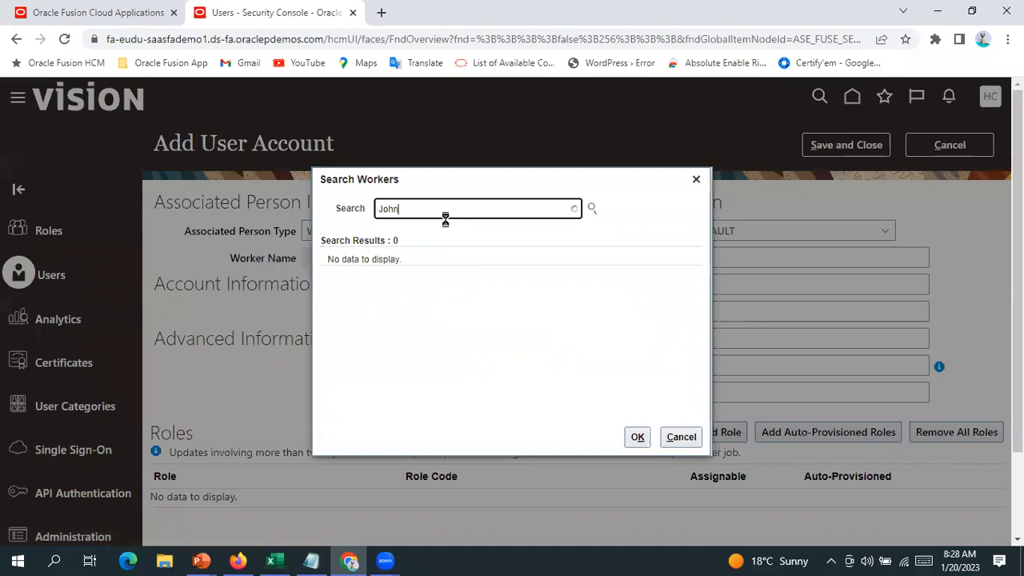
key("Return")
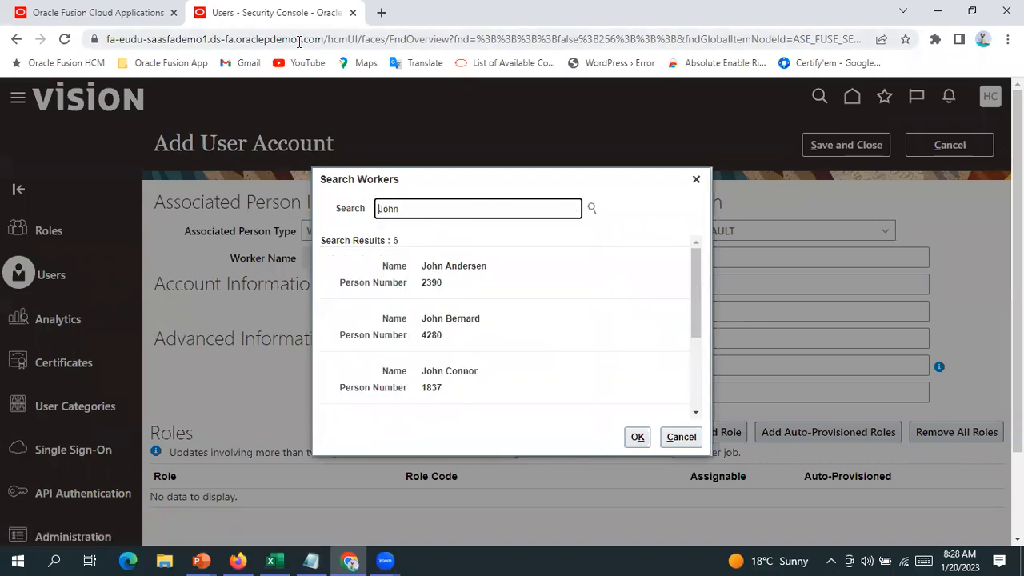
left_click(300, 41)
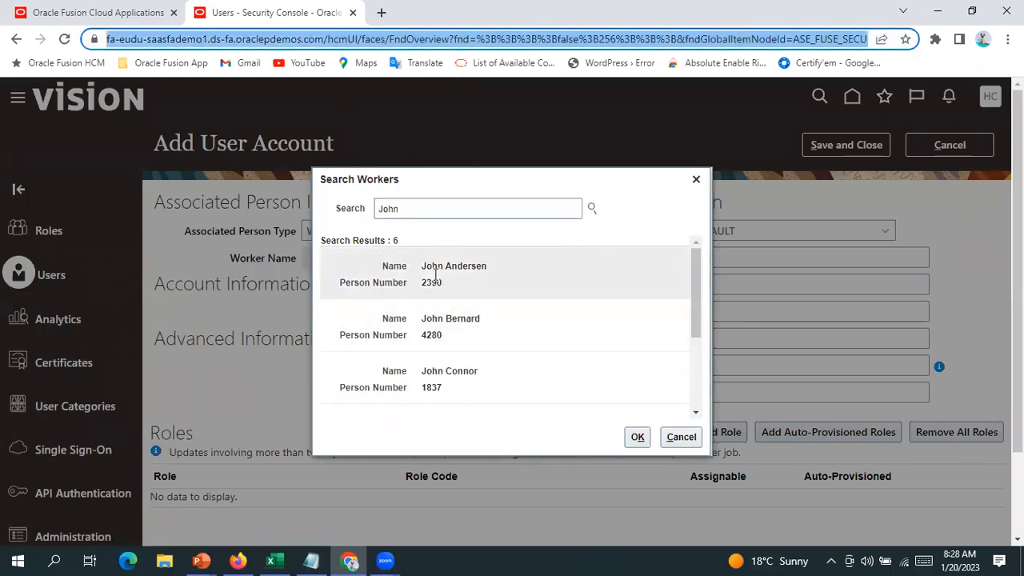
double_click(390, 209)
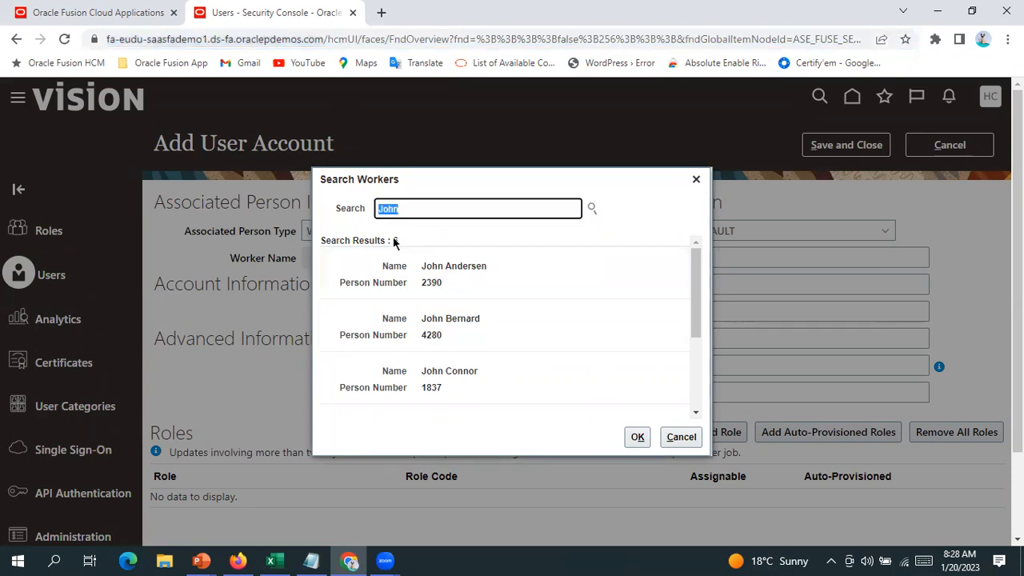
scroll(472, 308, "down", 1)
scroll(460, 297, "up", 1)
left_click(441, 281)
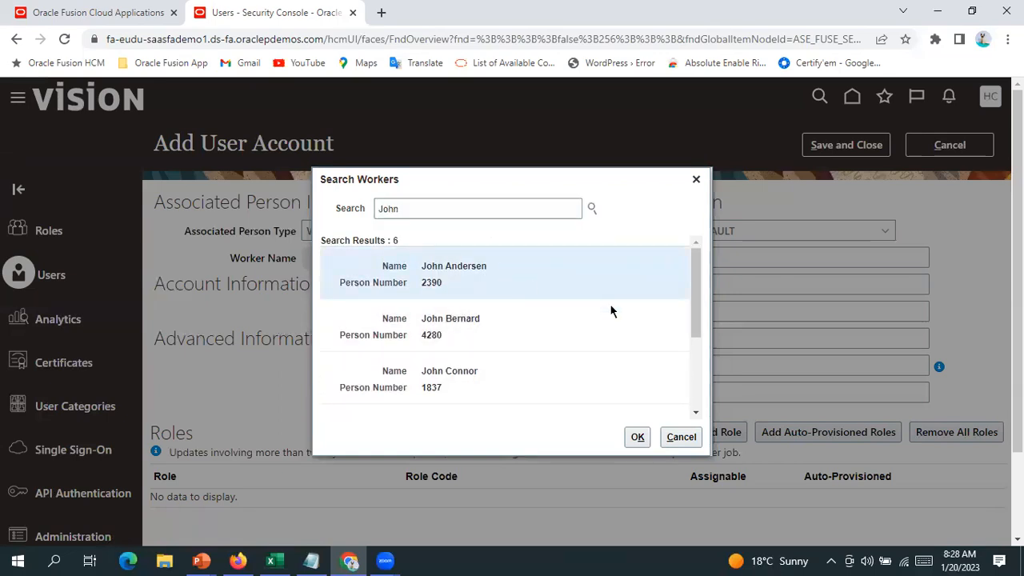
left_click(634, 443)
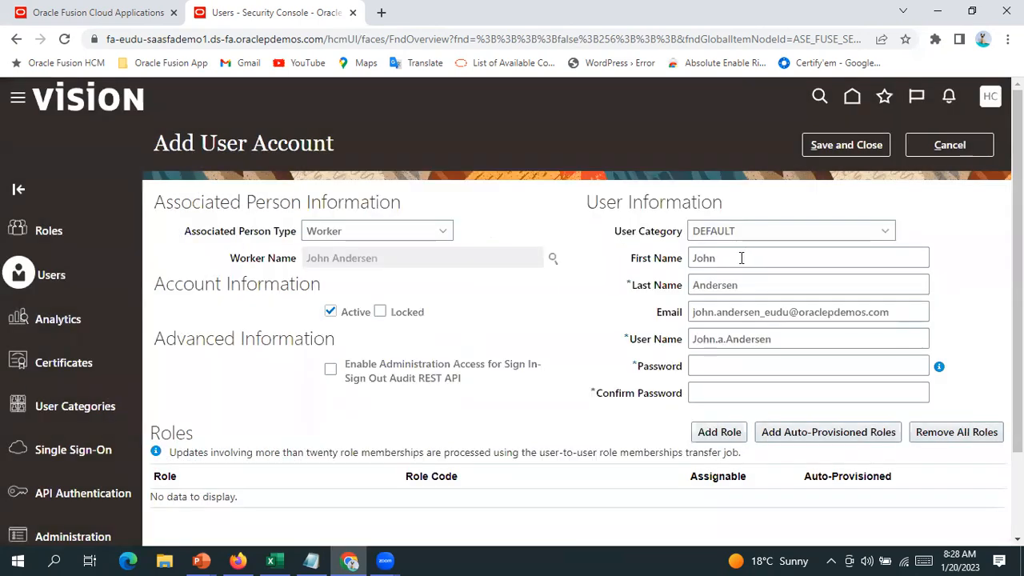
- Point out the auto-filled first name, last name, user name and linked worker
double_click(742, 258)
double_click(755, 286)
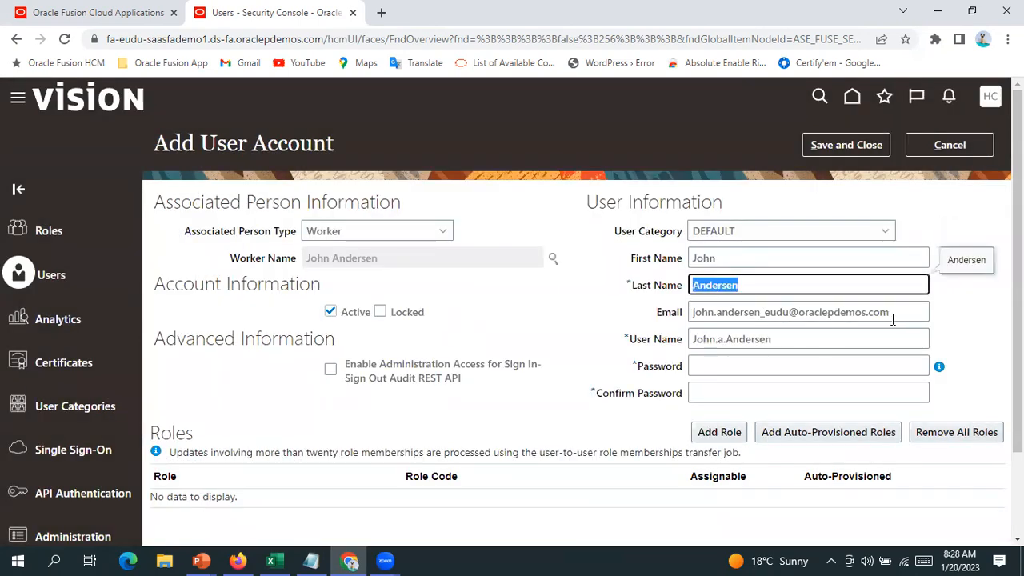
double_click(770, 340)
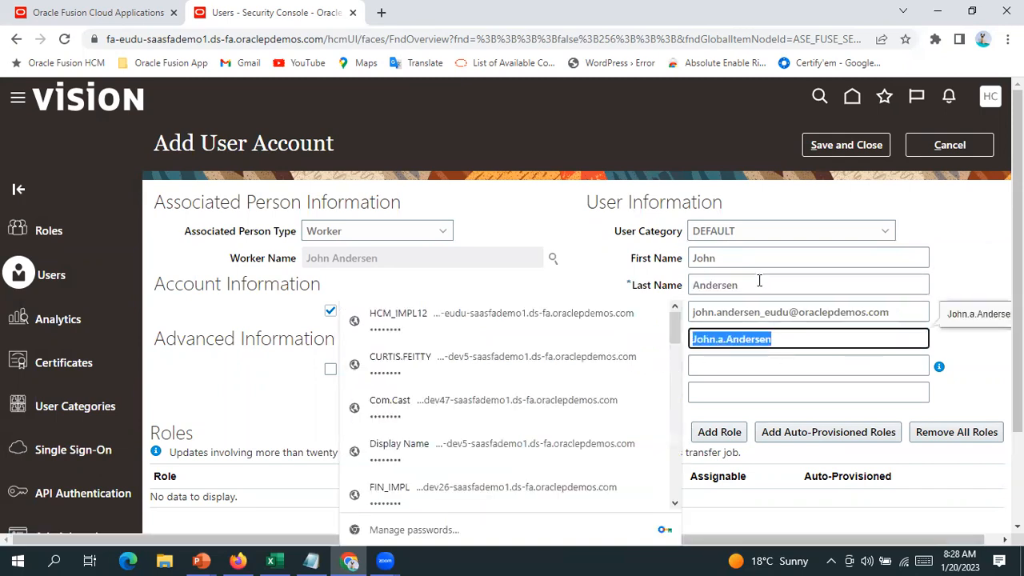
double_click(759, 282)
left_click_drag(652, 259, 665, 286)
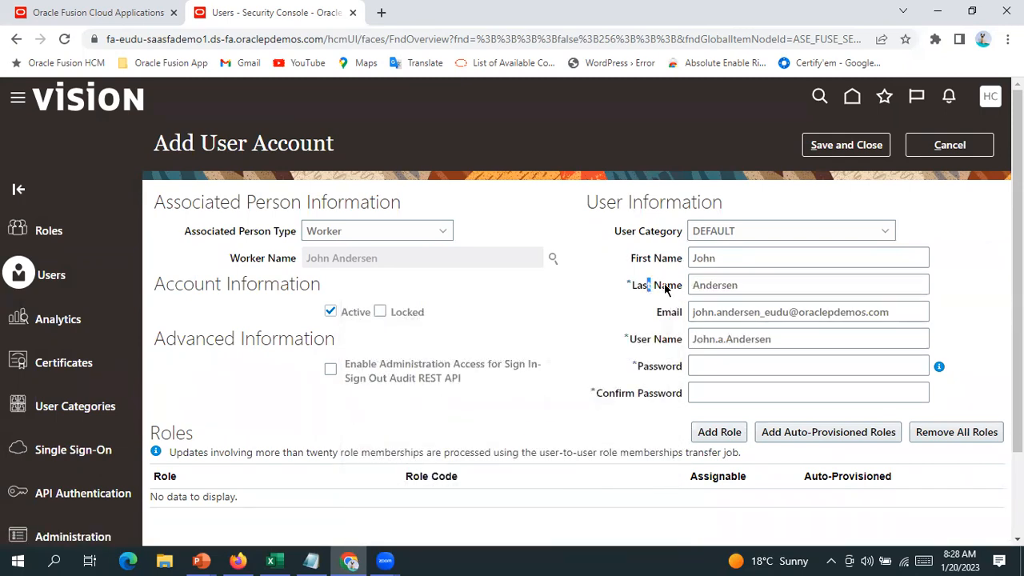
left_click_drag(389, 259, 304, 269)
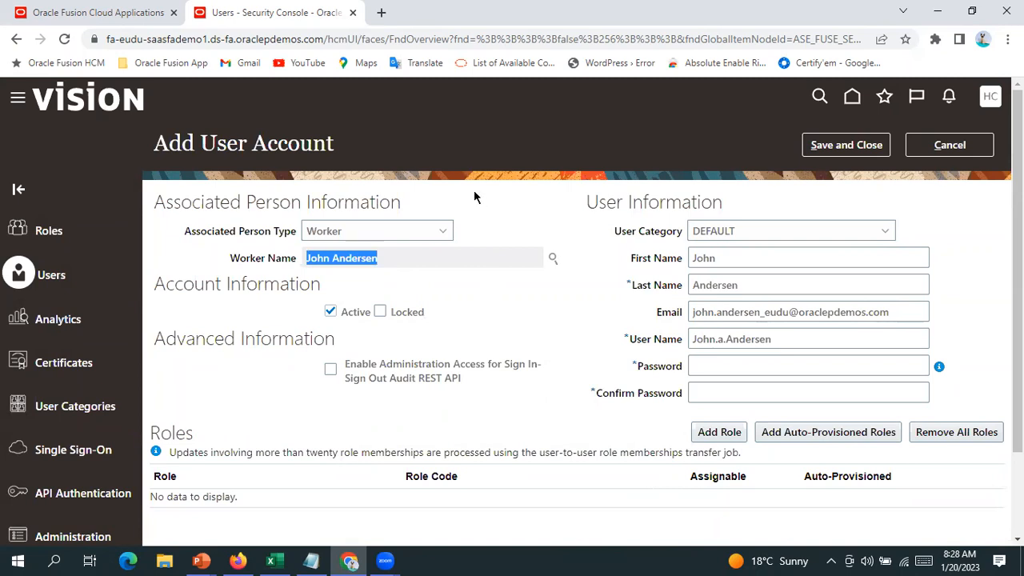
left_click_drag(217, 146, 312, 146)
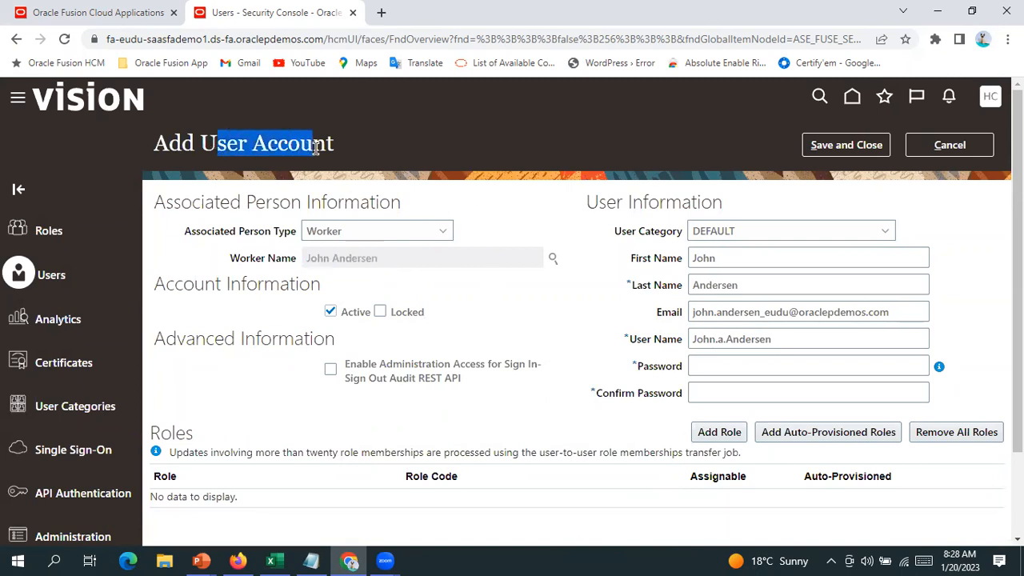
left_click_drag(324, 39, 127, 83)
- Show the Associated Person Type choices, dismiss them, then show them again
left_click(328, 232)
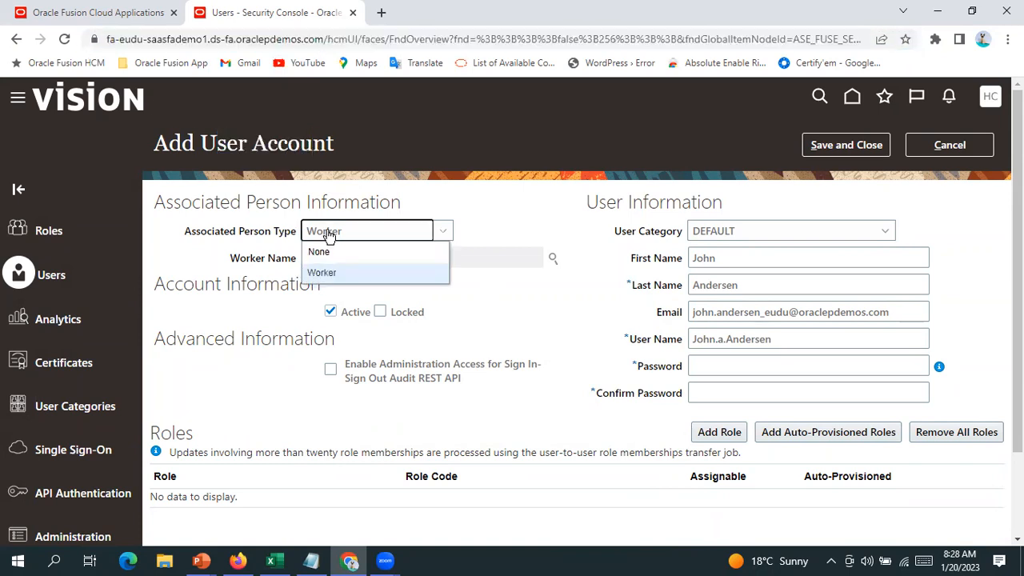
left_click_drag(230, 263, 288, 260)
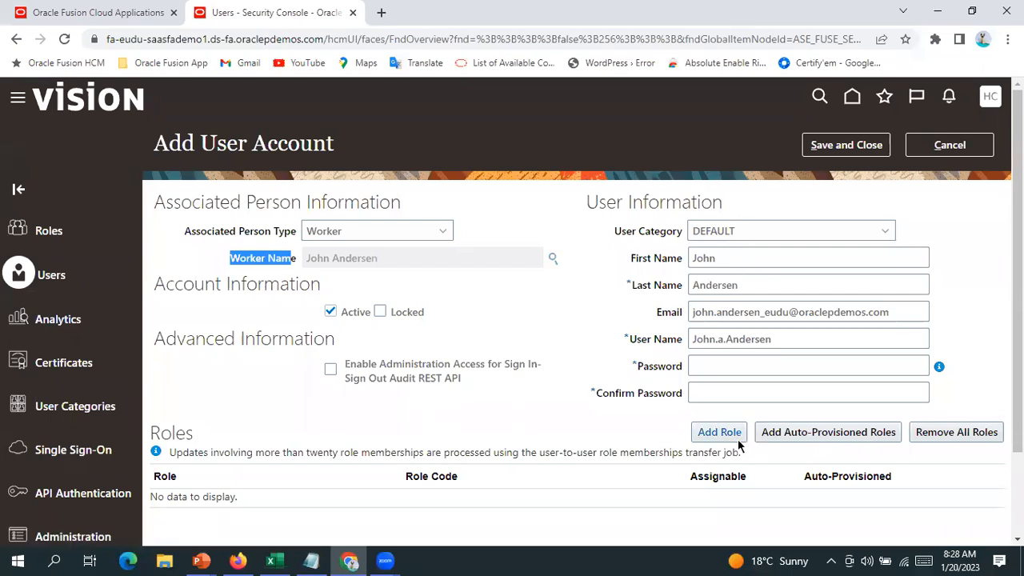
left_click(438, 234)
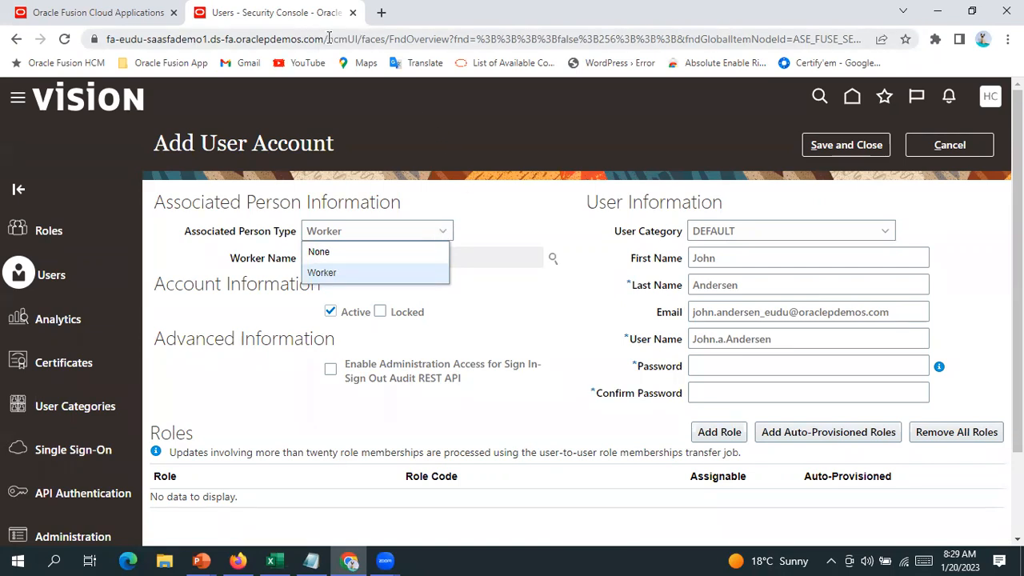
left_click_drag(327, 38, 296, 39)
left_click_drag(196, 48, 72, 64)
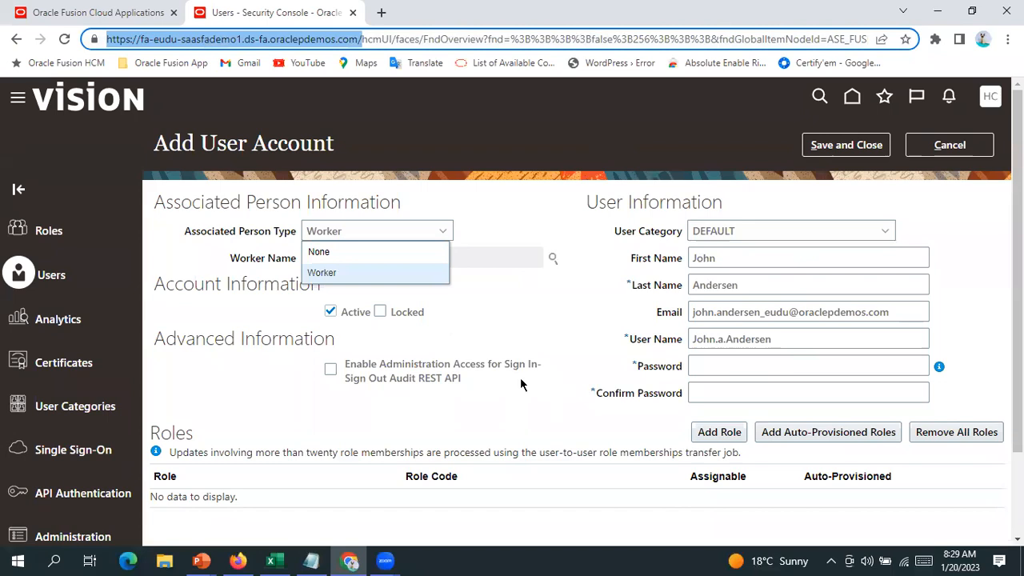
- Reset person type to None, discard the filled form and start a fresh Add User Account form
left_click(326, 253)
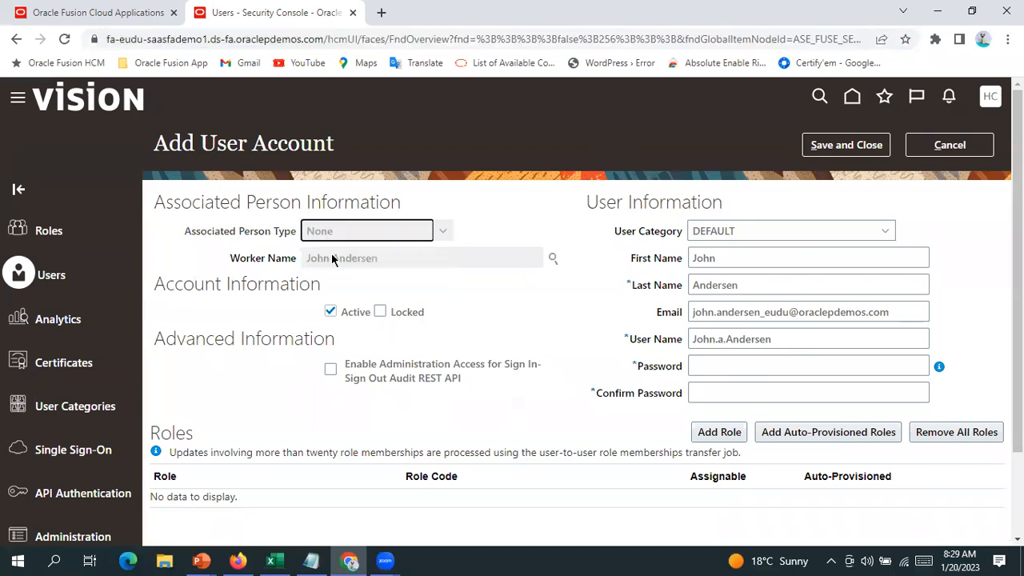
key("BackSpace")
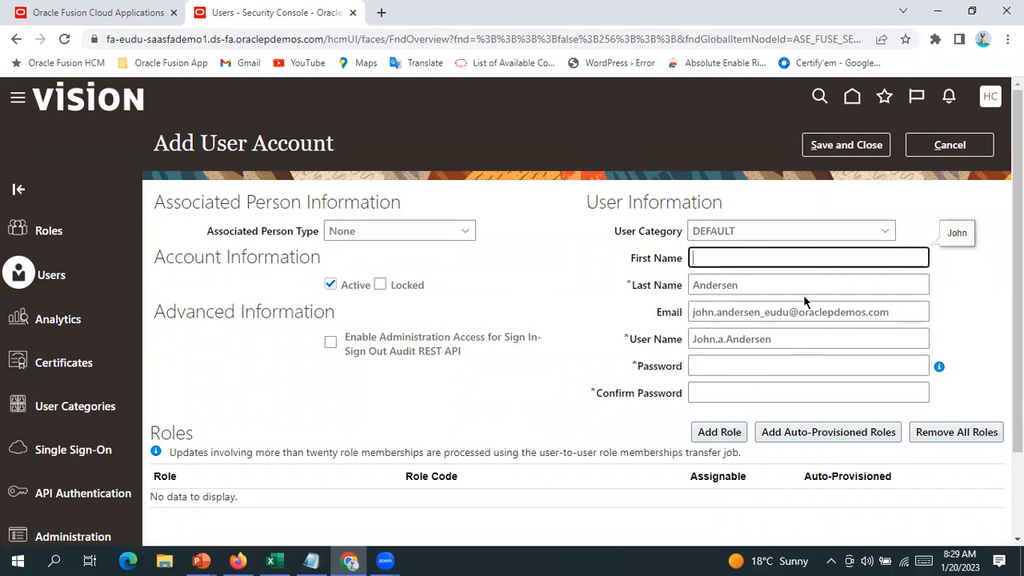
left_click(958, 143)
left_click(824, 149)
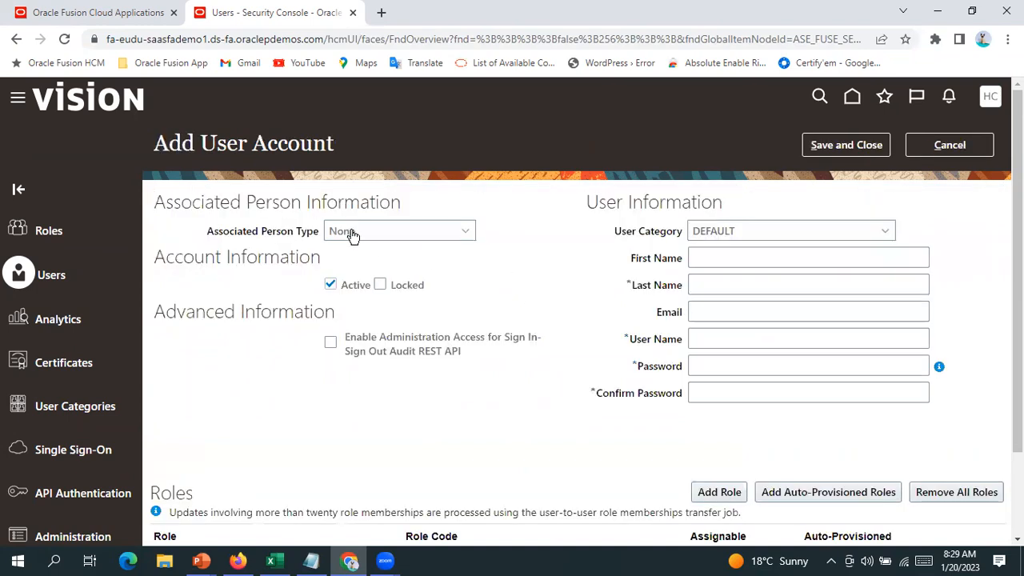
- Point out the Account Information heading and the site's host address on the blank form
left_click(730, 260)
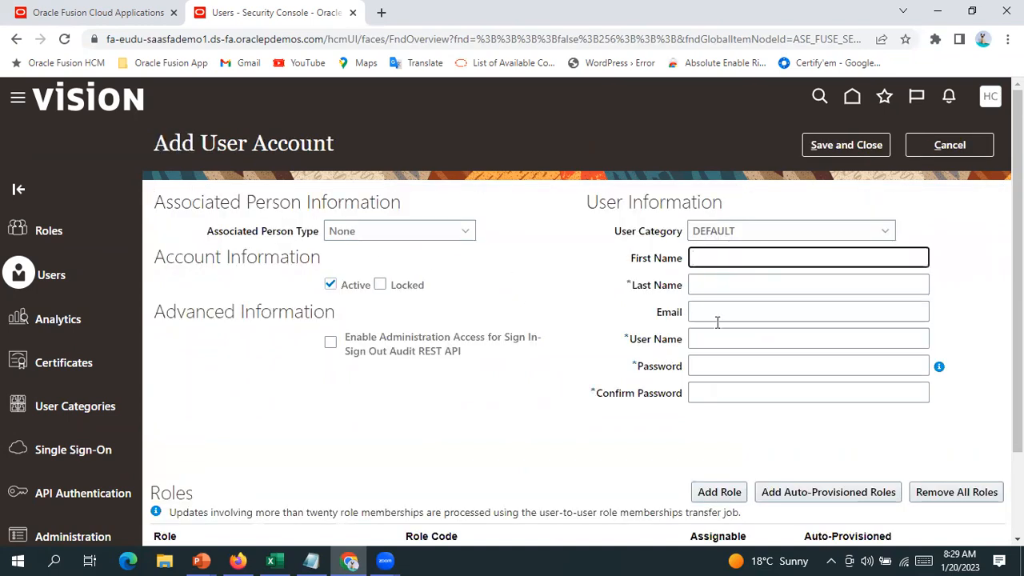
left_click_drag(154, 258, 331, 253)
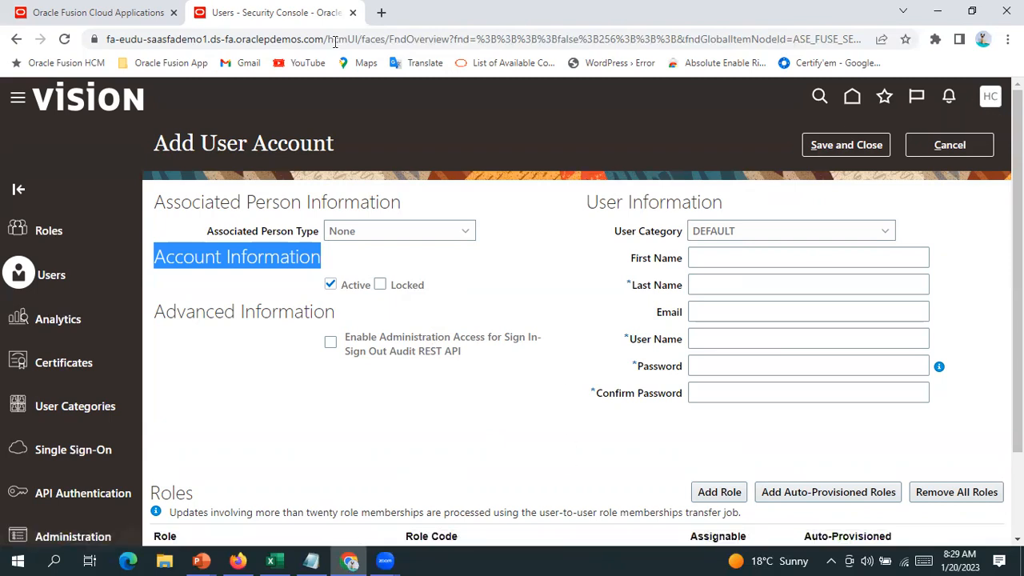
left_click_drag(325, 39, 70, 64)
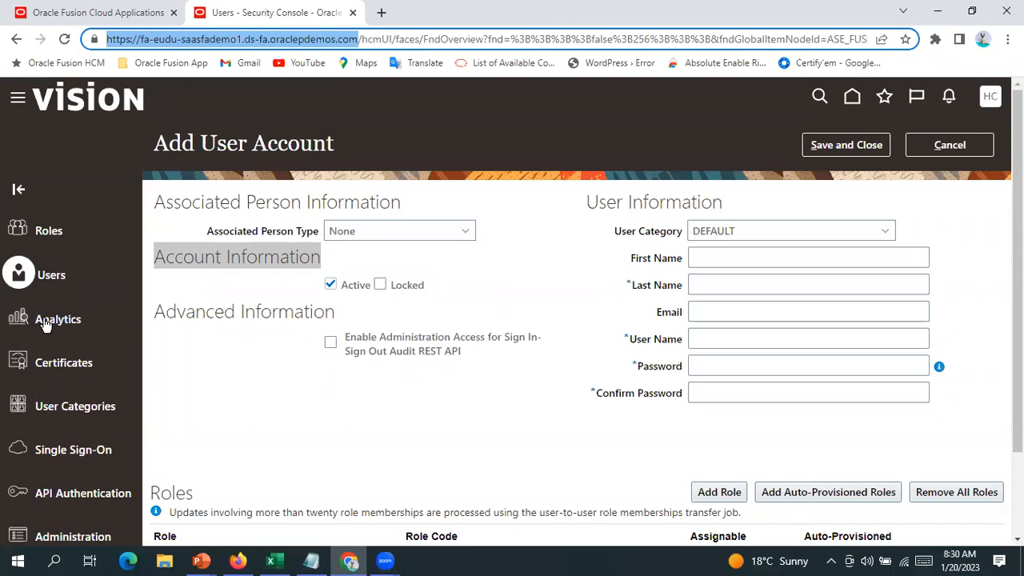
left_click(544, 293)
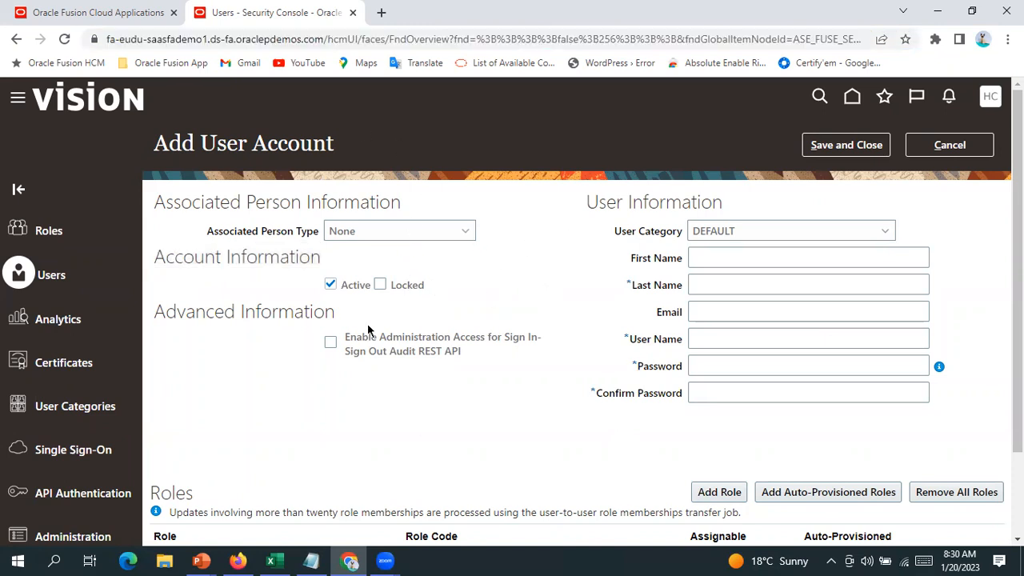
left_click_drag(195, 258, 279, 259)
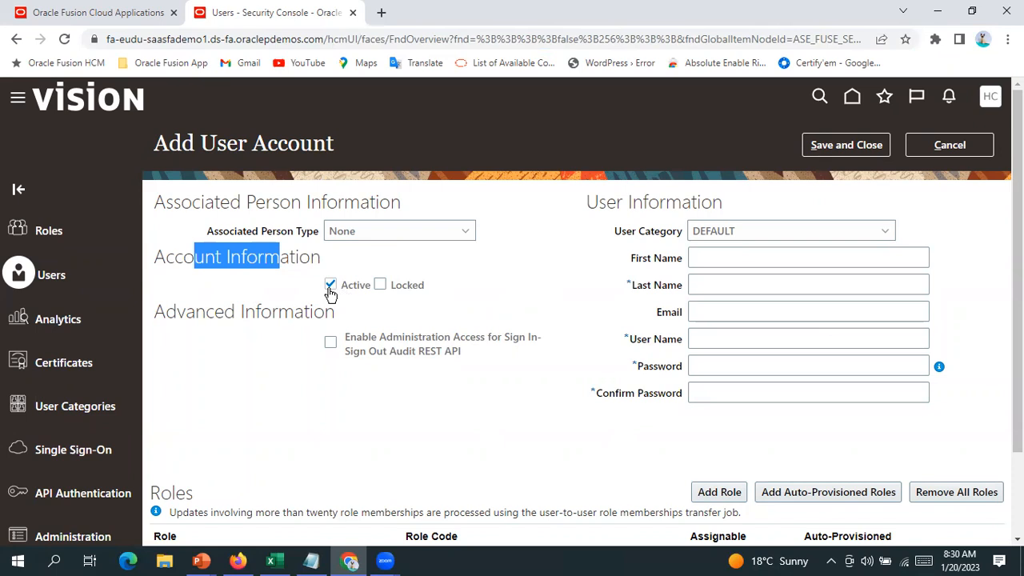
left_click(588, 204)
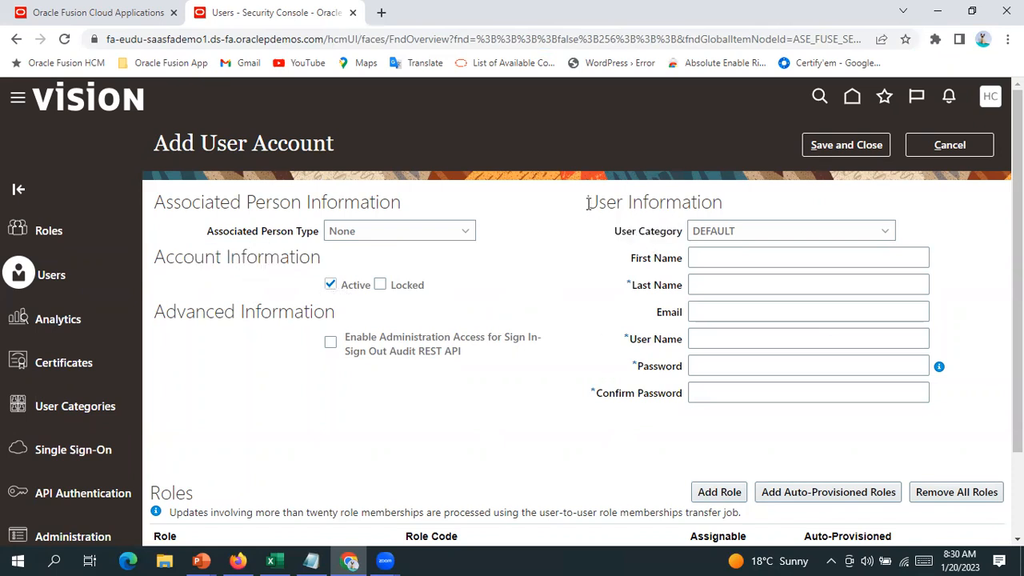
left_click_drag(588, 204, 736, 201)
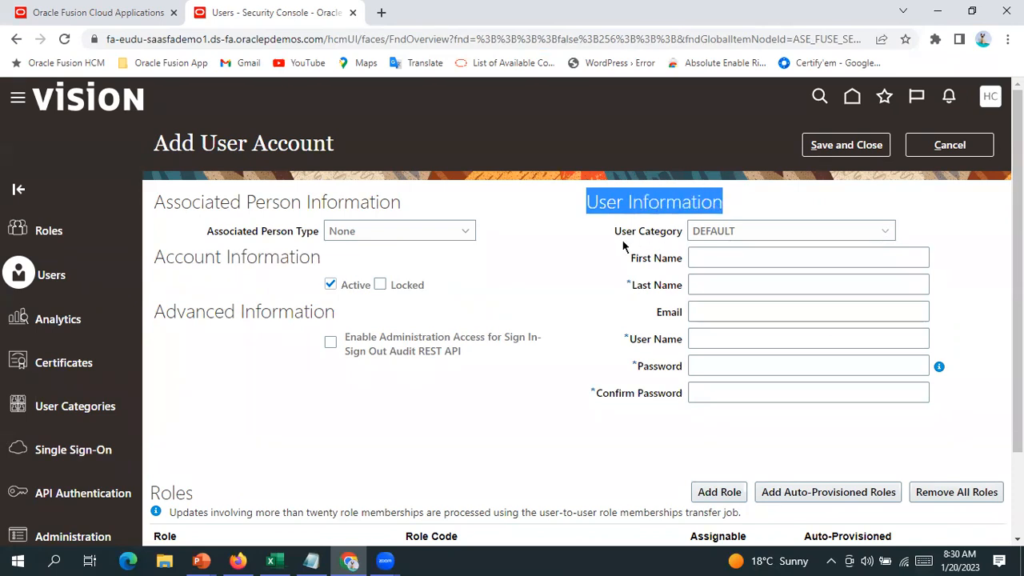
left_click_drag(616, 232, 611, 292)
left_click(709, 240)
left_click(565, 298)
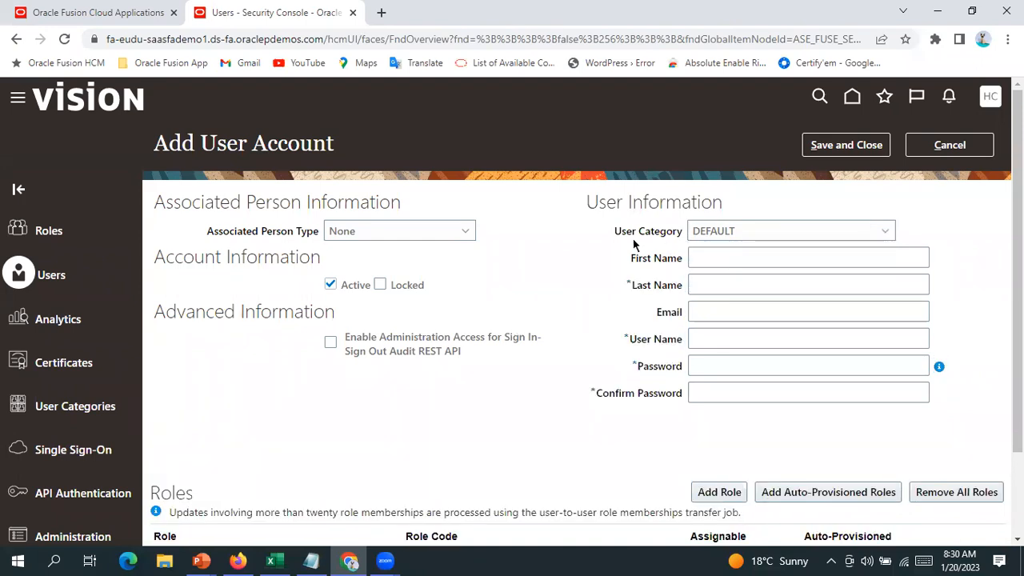
left_click_drag(613, 233, 690, 235)
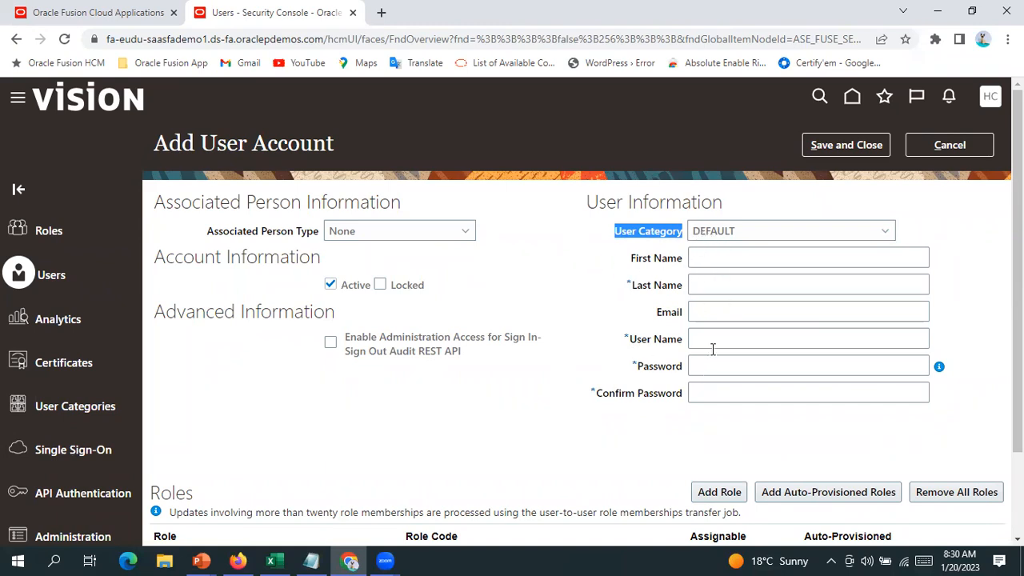
left_click(626, 258)
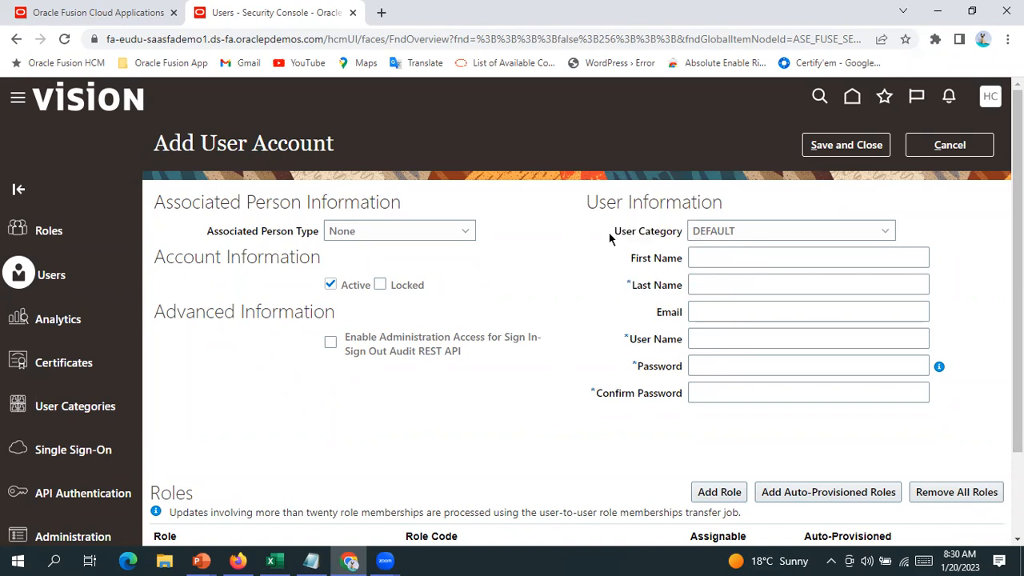
left_click_drag(610, 233, 684, 231)
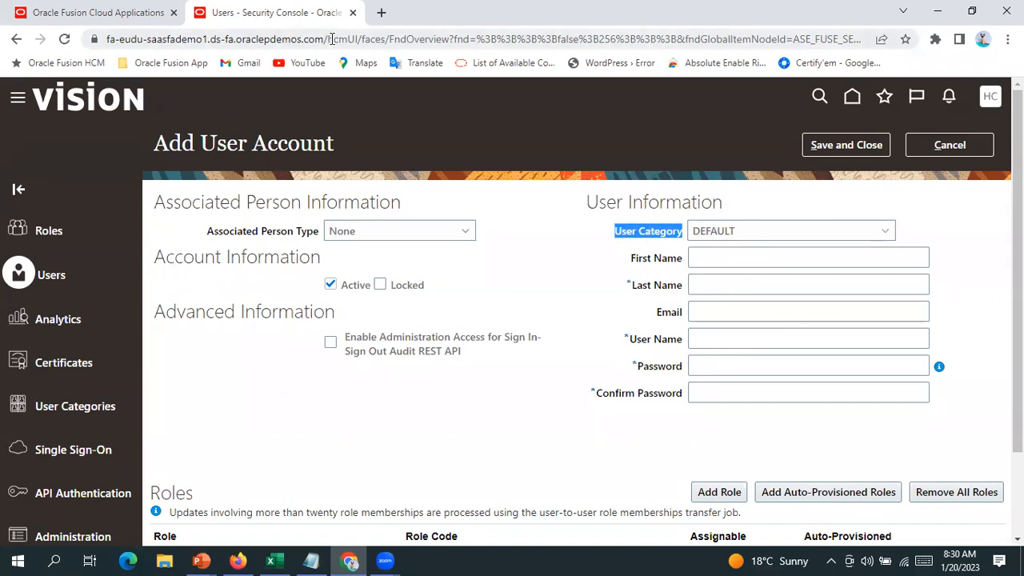
left_click_drag(324, 38, 88, 45)
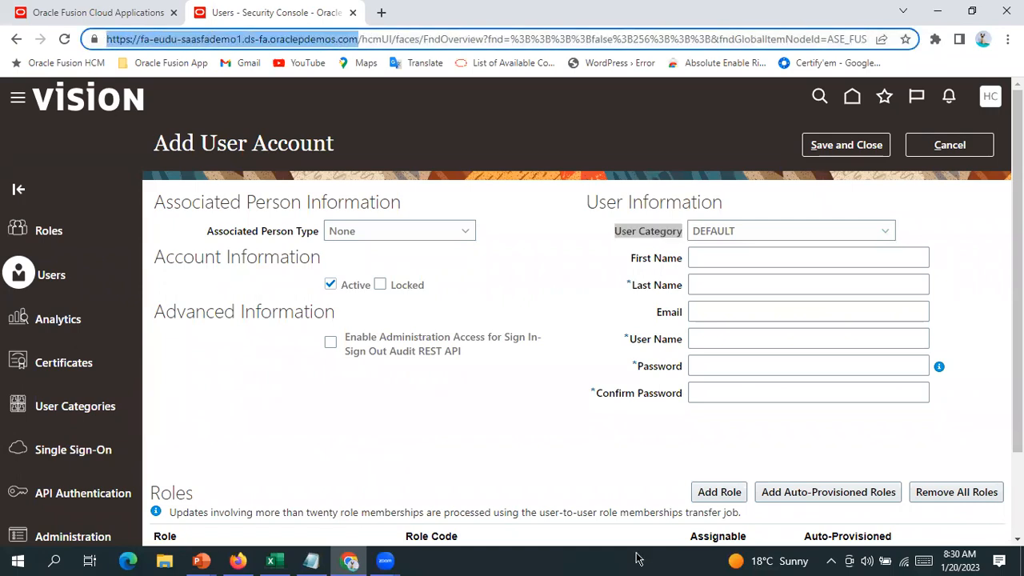
left_click(620, 240)
left_click_drag(723, 202, 681, 210)
left_click(714, 232)
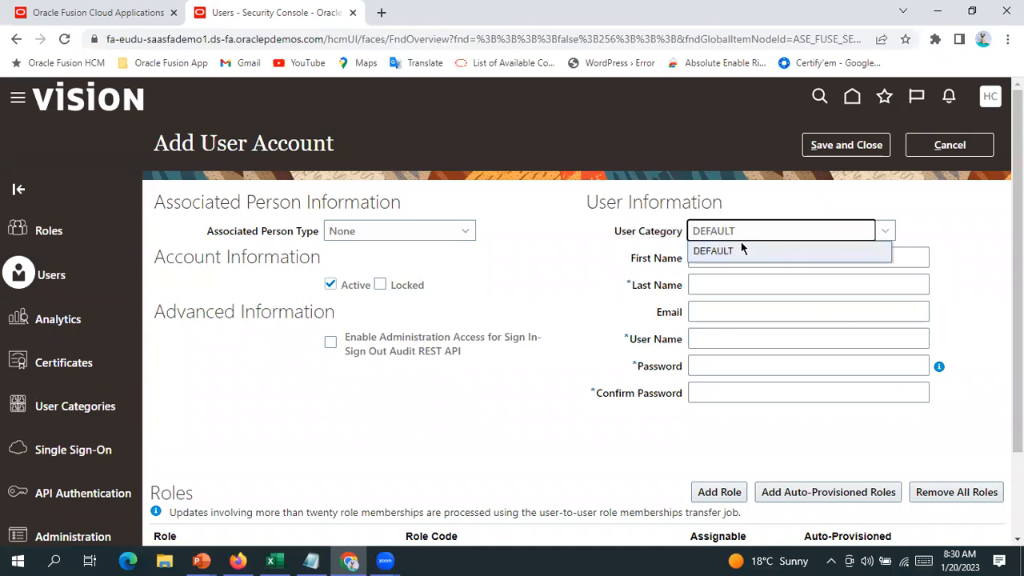
left_click(704, 252)
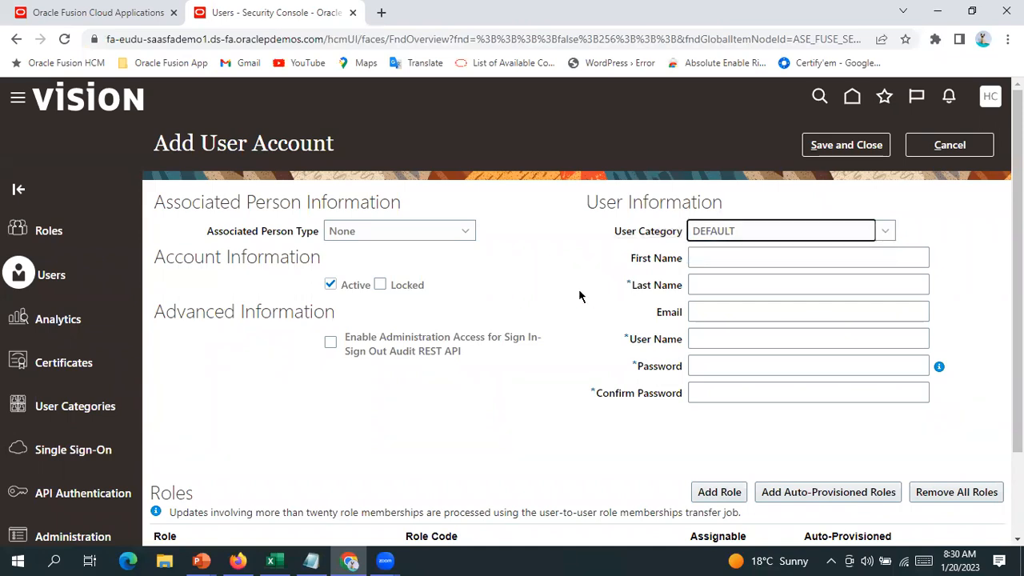
- Enter First Name Trio, Last Name Tech, and the new user's e-mail address
left_click(718, 258)
type("Trio")
key("Tab")
type("Tech")
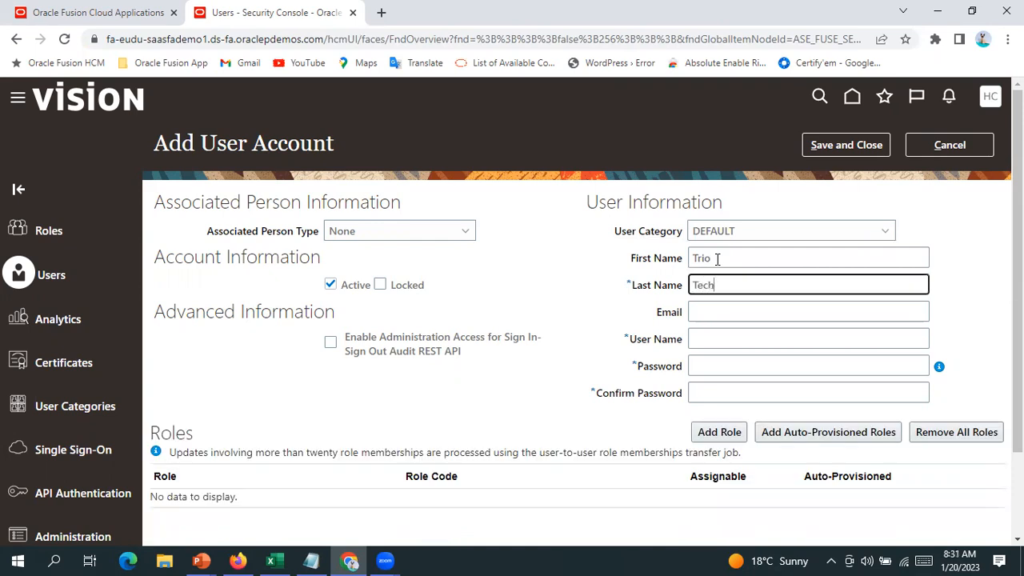
left_click(766, 320)
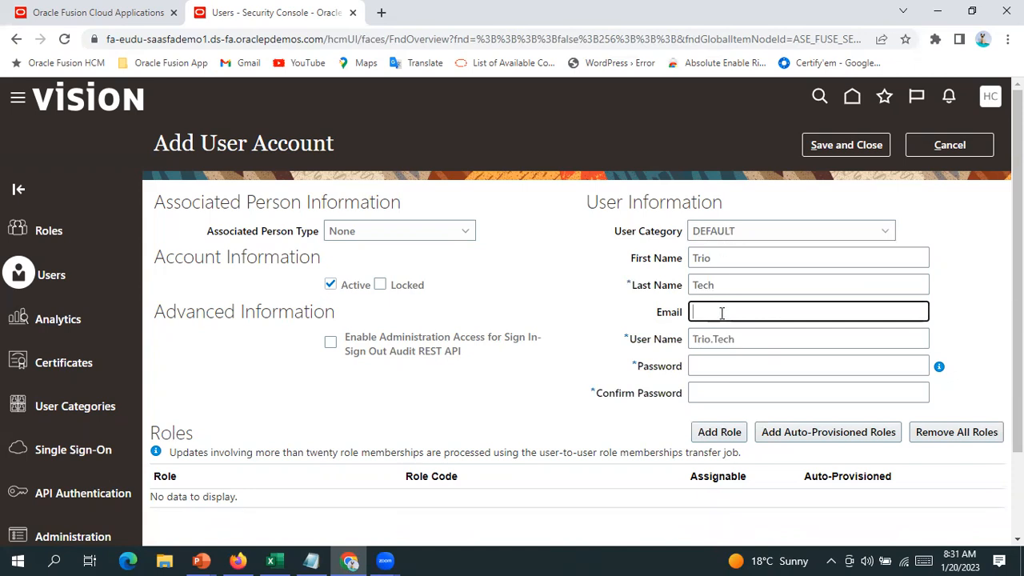
- Finish the e-mail entry and highlight first name Trio, the e-mail and generated user name
left_click(565, 283)
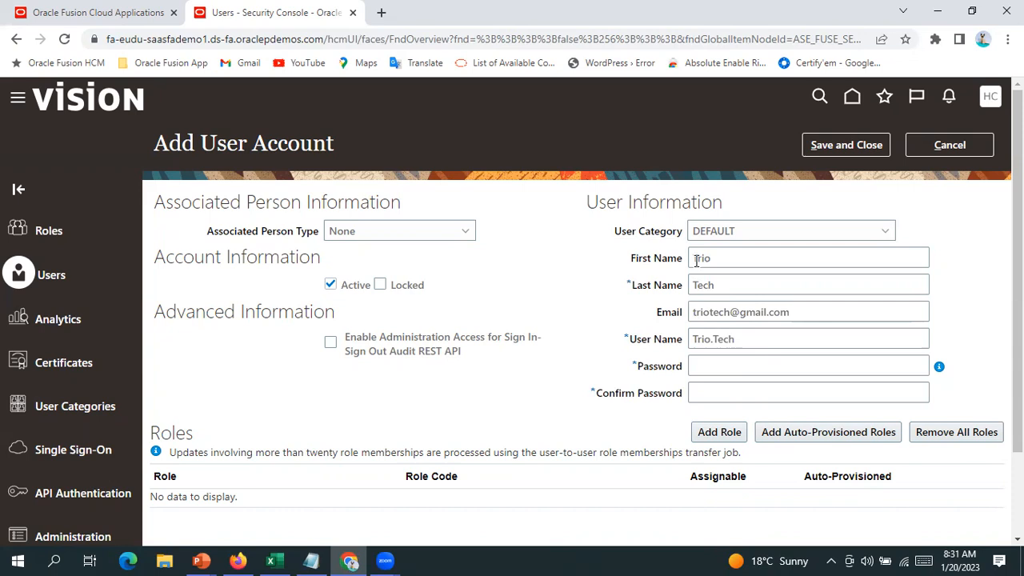
left_click_drag(724, 258, 680, 264)
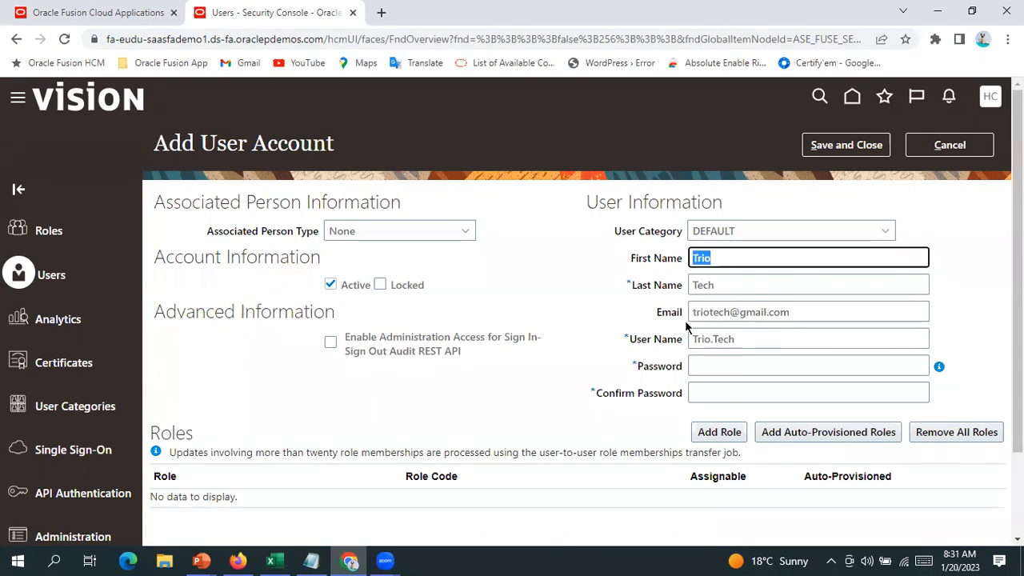
key("Tab")
left_click_drag(737, 340, 689, 340)
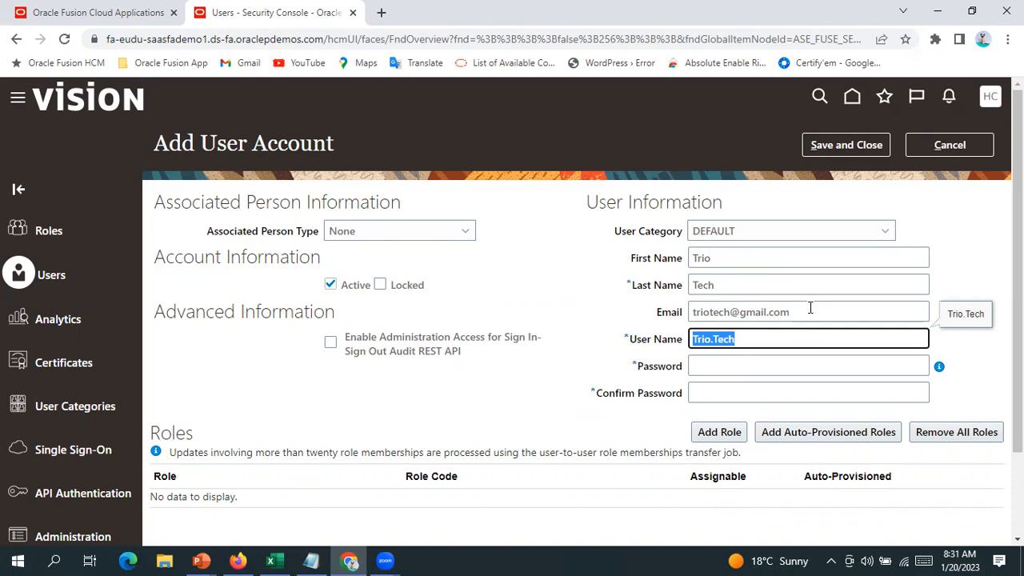
left_click_drag(809, 308, 680, 332)
left_click_drag(750, 338, 676, 356)
- Review the Trio.Tech user name, first name and User Category label on the form
left_click(312, 38)
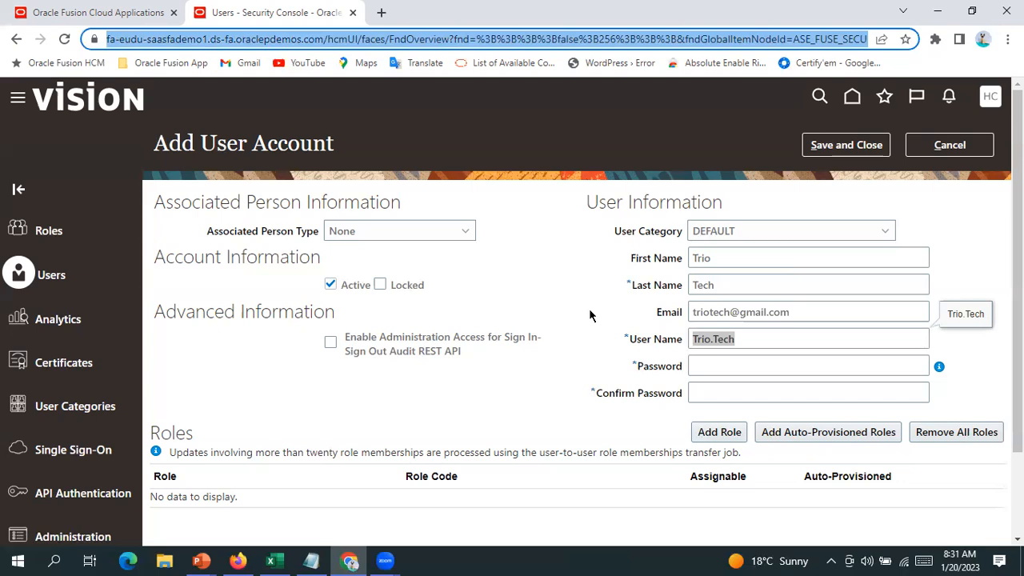
left_click_drag(778, 344, 676, 340)
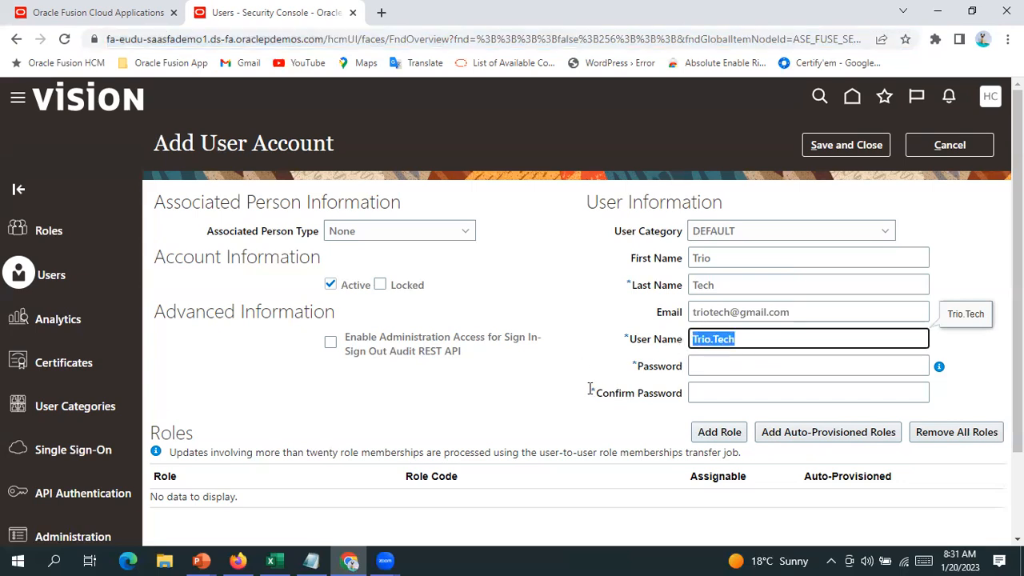
left_click(737, 340)
double_click(723, 259)
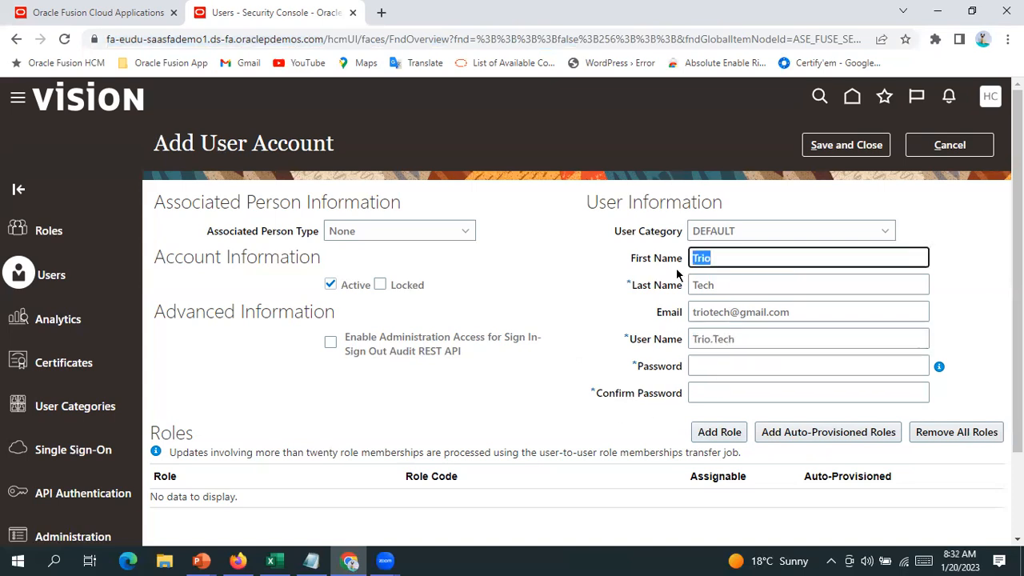
key("Tab")
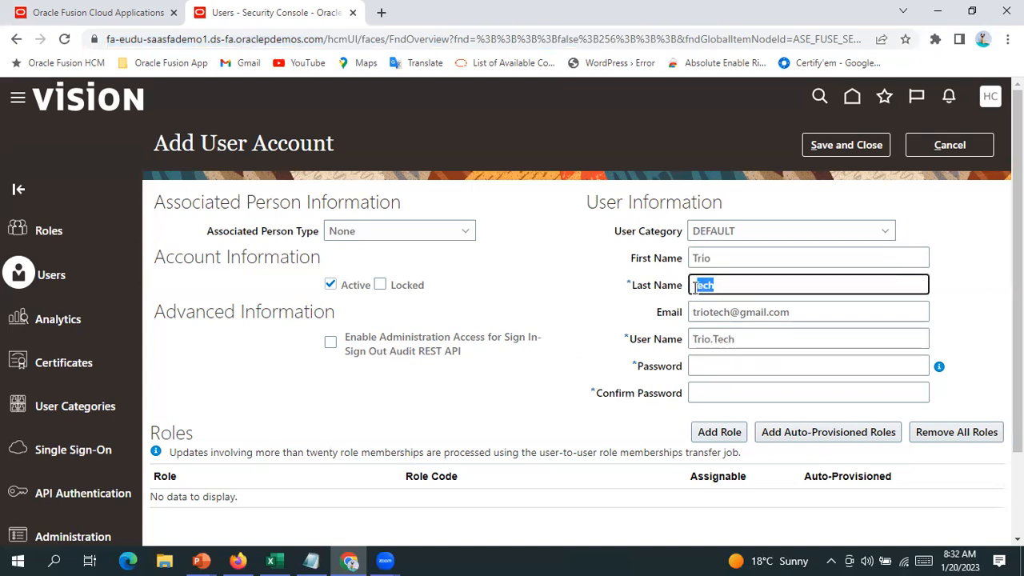
double_click(730, 340)
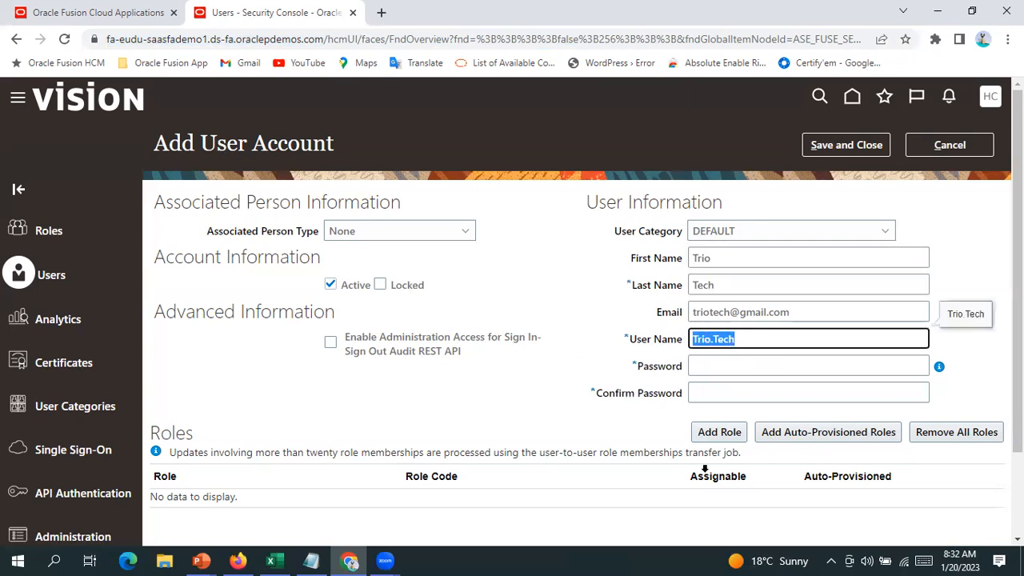
left_click(740, 341)
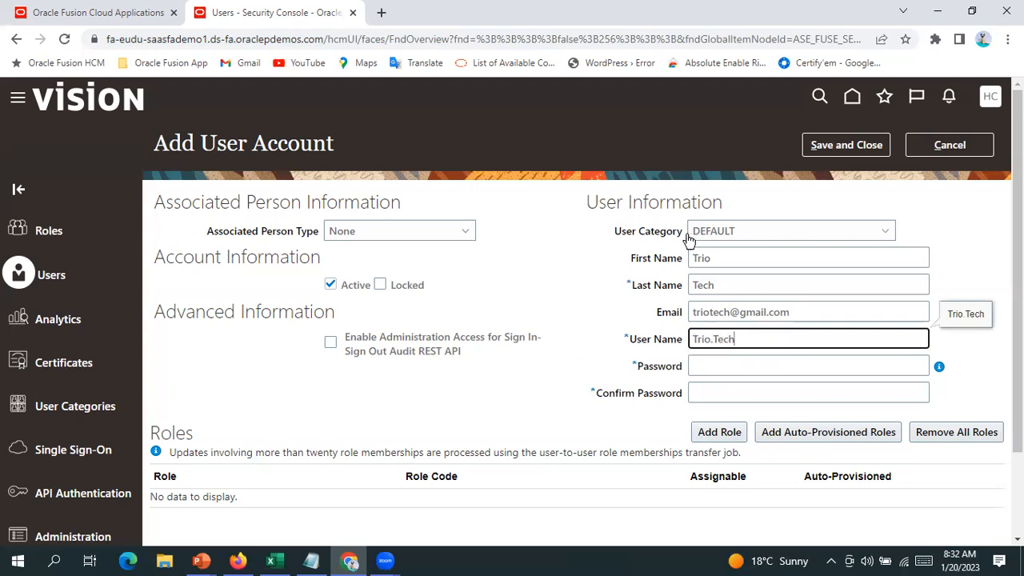
left_click_drag(615, 233, 640, 235)
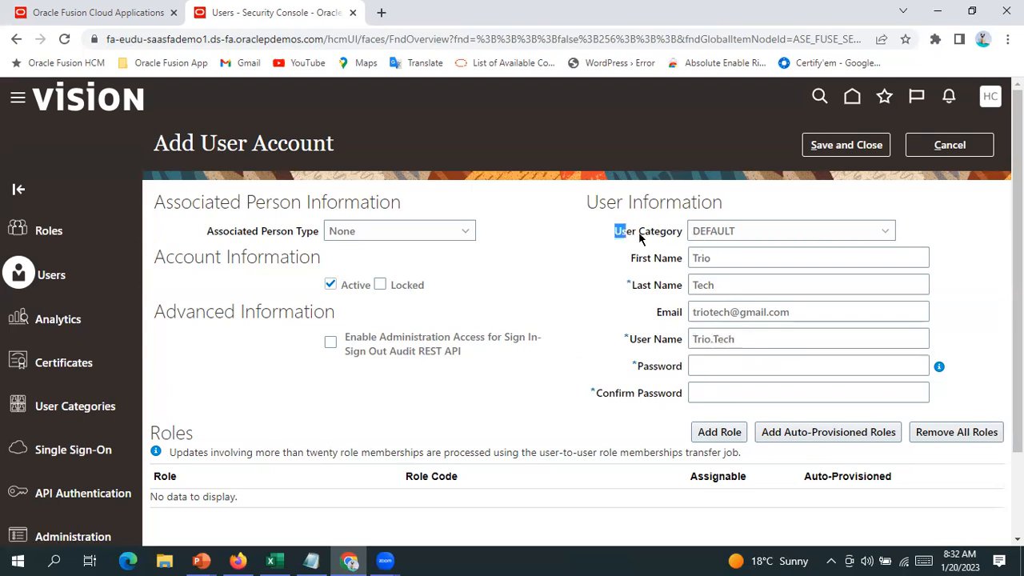
left_click(707, 235)
left_click_drag(694, 253, 715, 253)
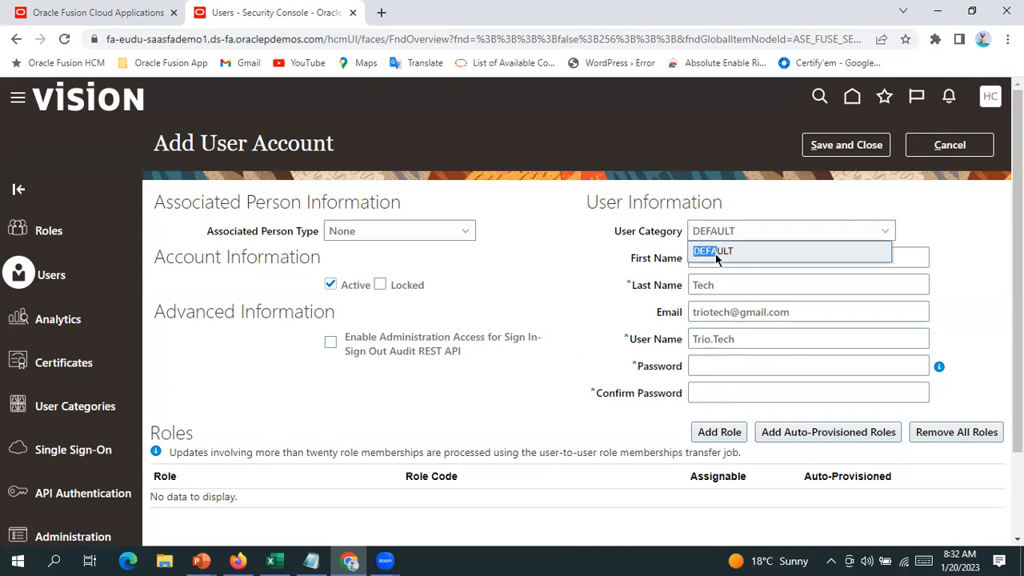
left_click(740, 251)
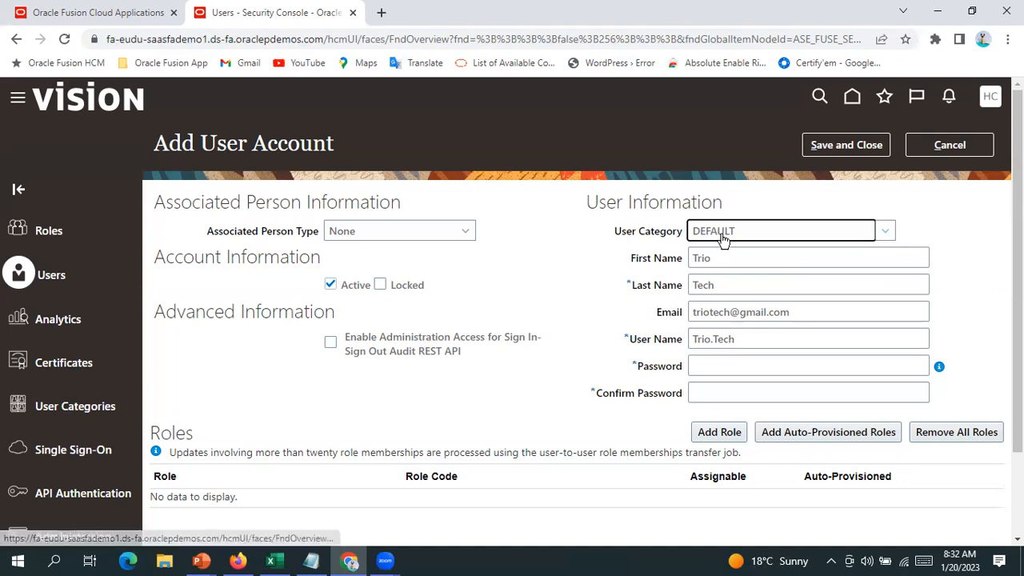
left_click_drag(745, 337, 686, 344)
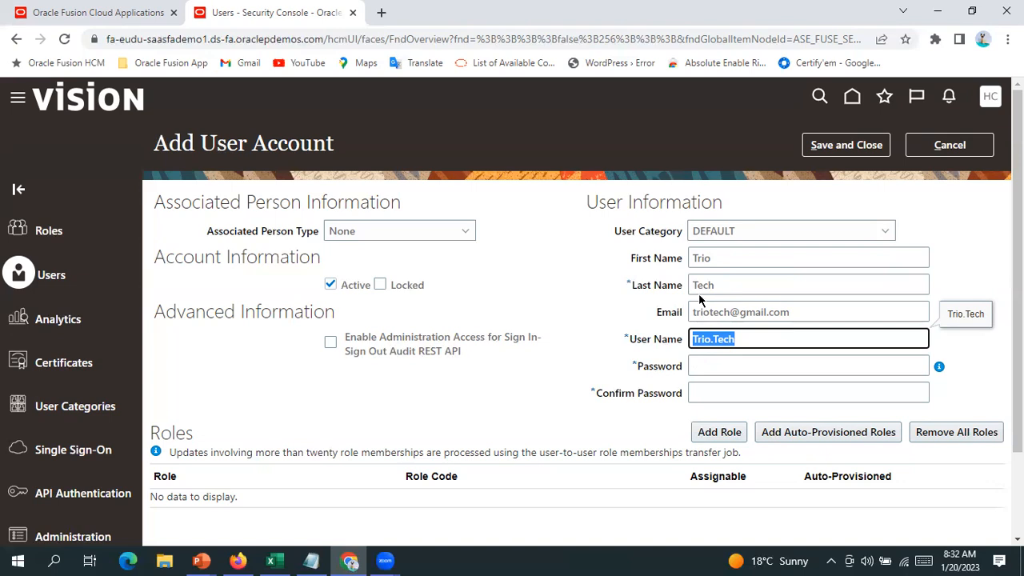
left_click(233, 40)
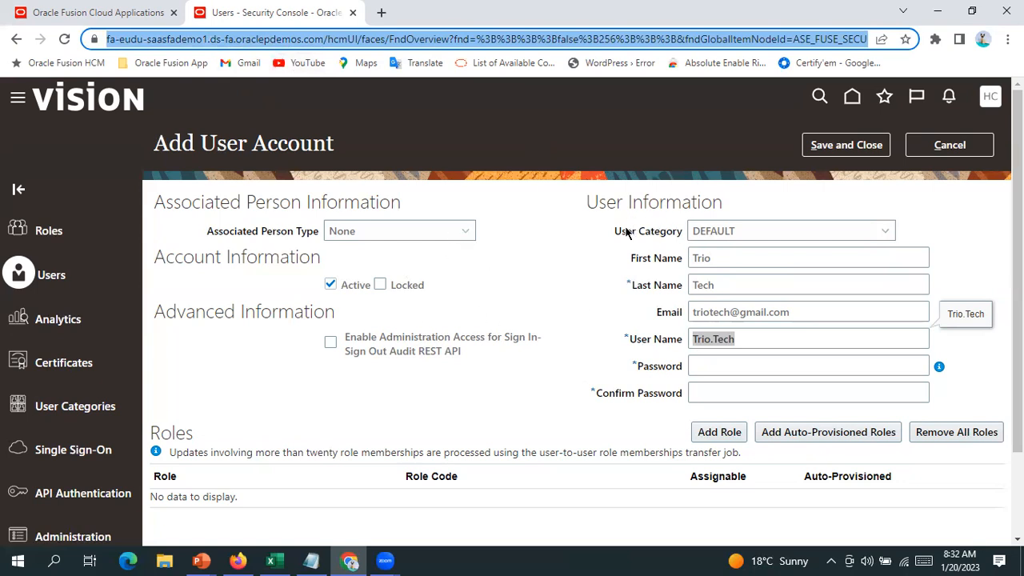
left_click_drag(619, 232, 684, 232)
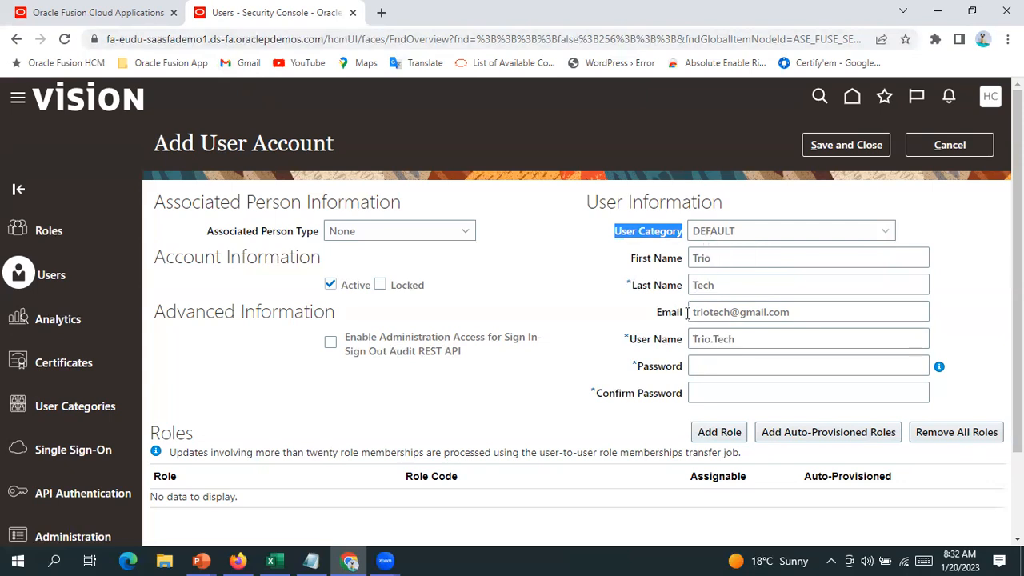
left_click_drag(747, 340, 696, 340)
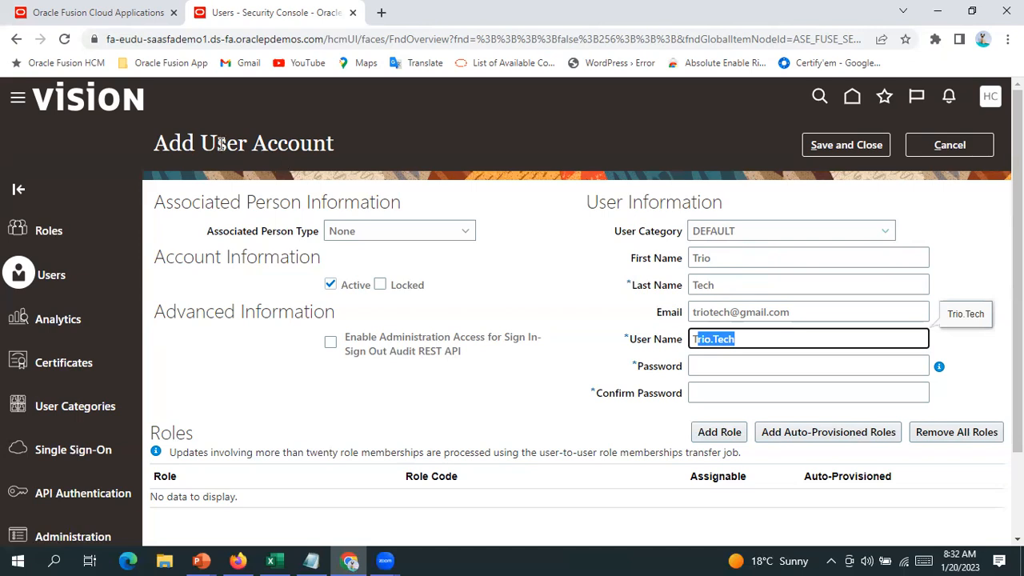
left_click_drag(226, 144, 357, 141)
left_click_drag(618, 237, 685, 229)
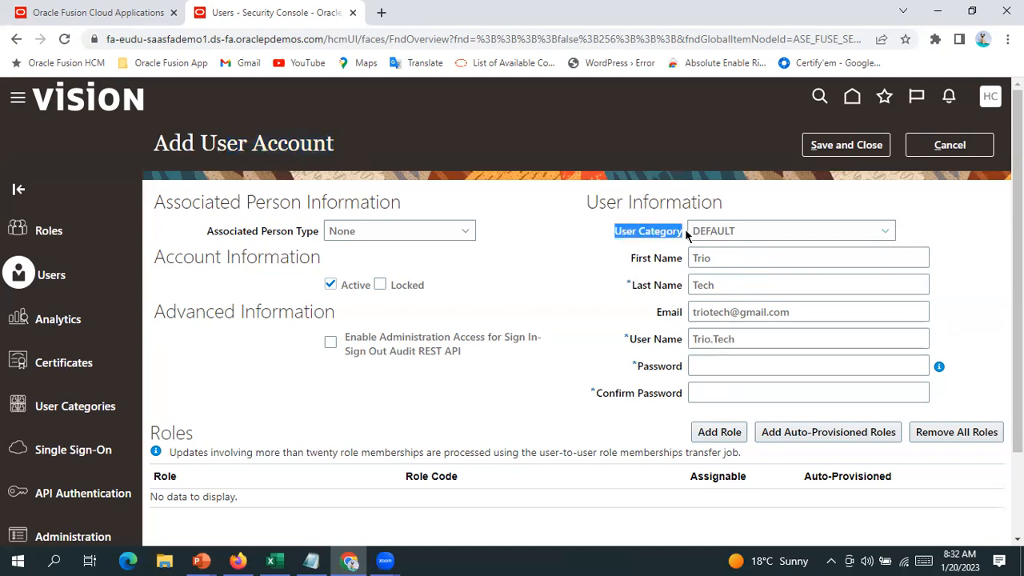
left_click_drag(635, 258, 677, 258)
left_click_drag(632, 284, 685, 285)
left_click_drag(630, 344, 687, 341)
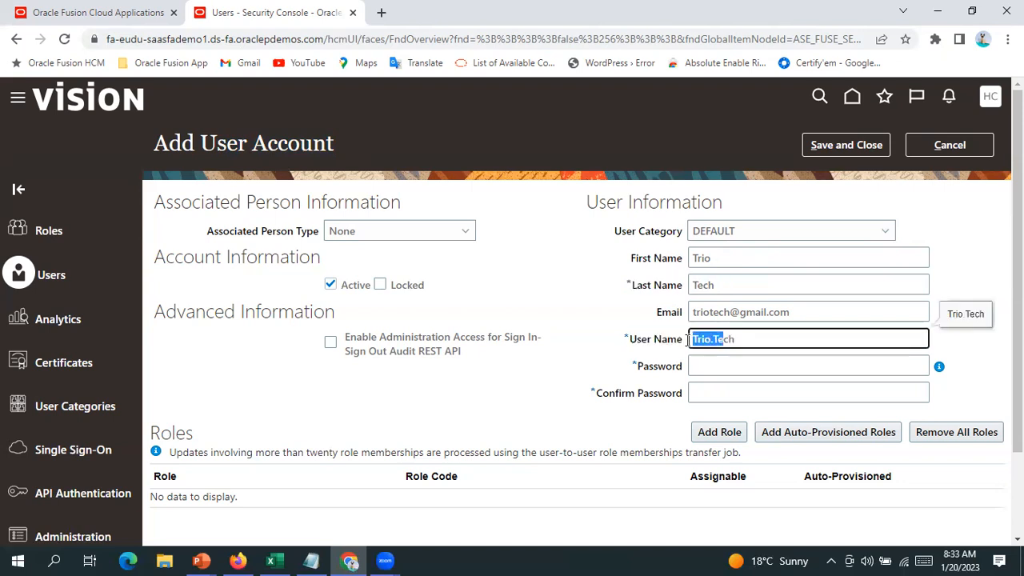
left_click(738, 236)
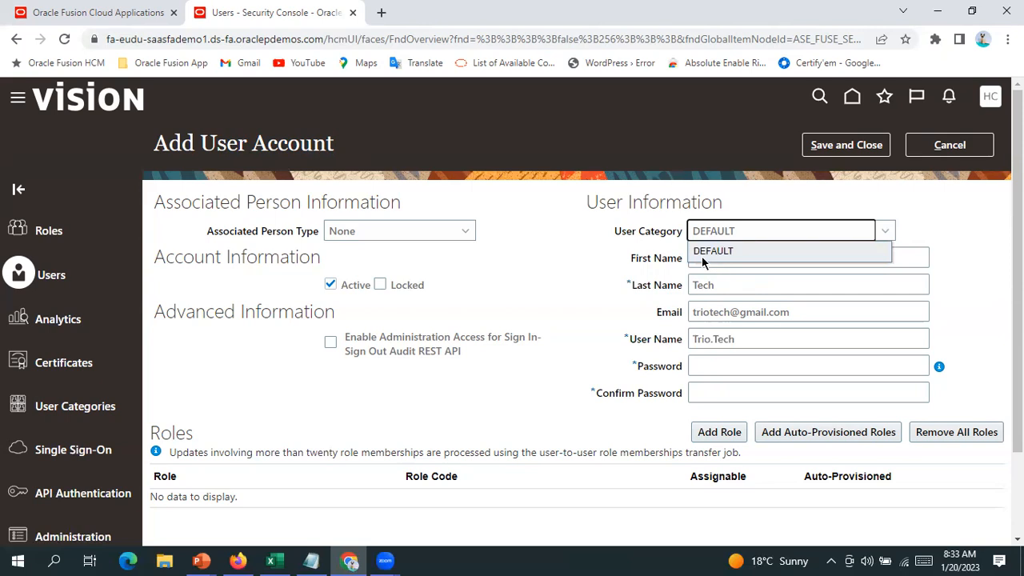
left_click(554, 270)
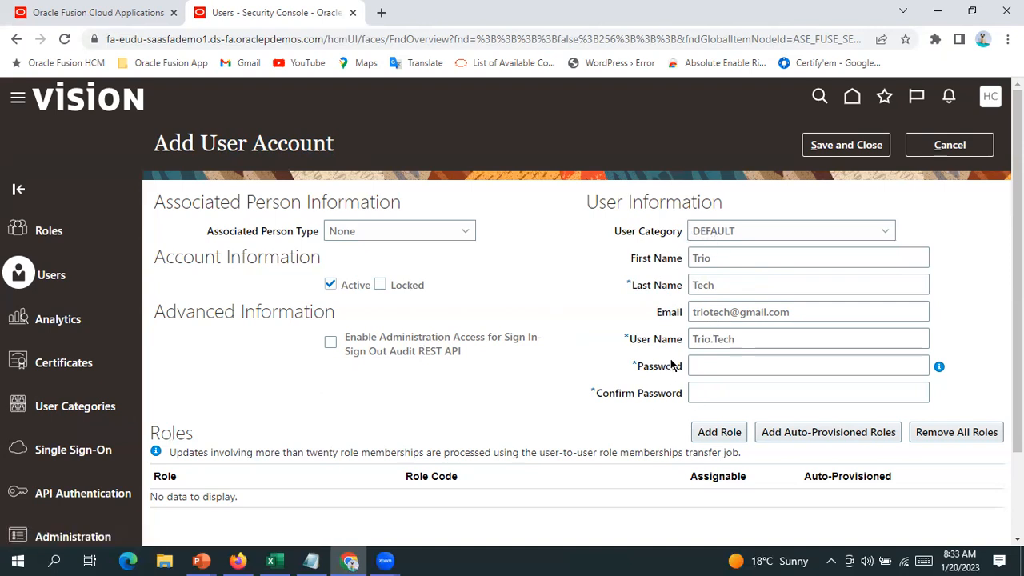
- Enter the account password in both Password and Confirm Password
left_click_drag(693, 342, 759, 348)
left_click(722, 367)
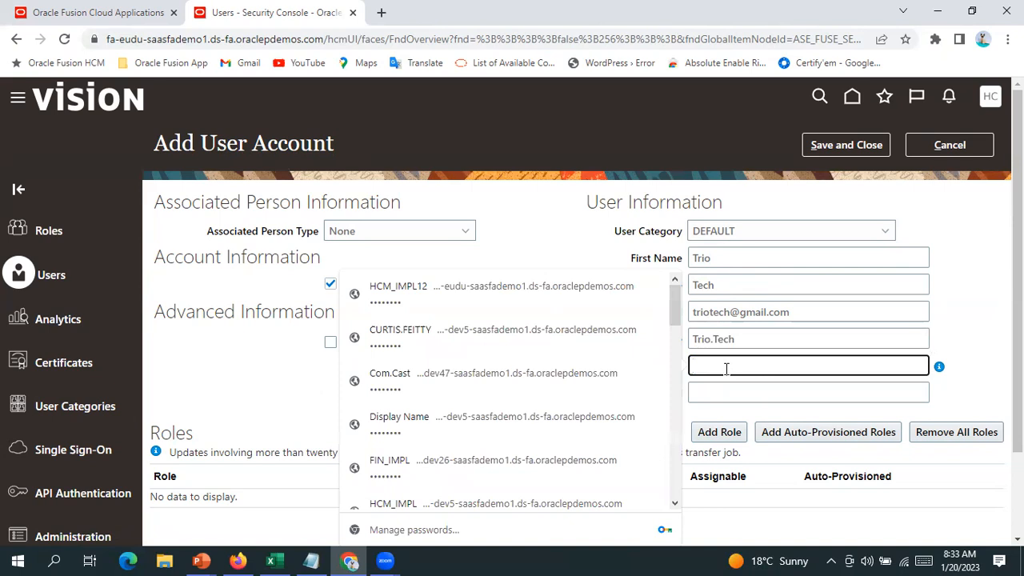
type("••••••••")
left_click(763, 390)
type("•")
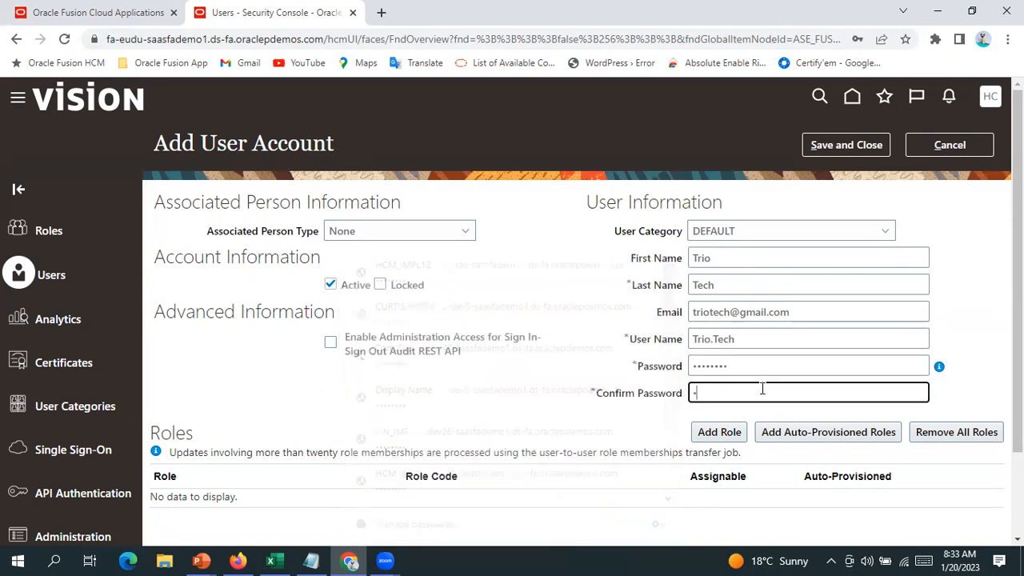
type("•••••••")
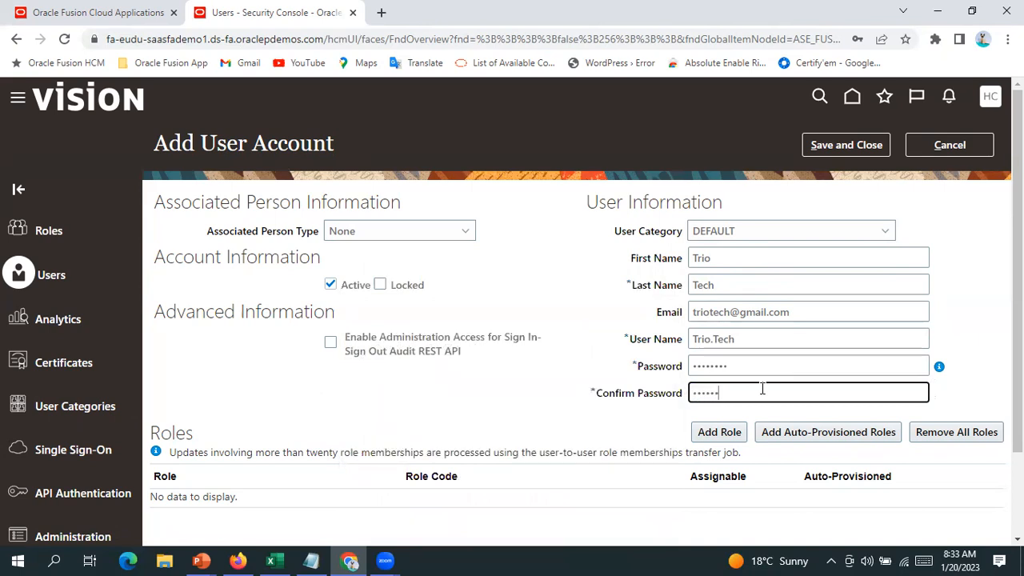
left_click(593, 282)
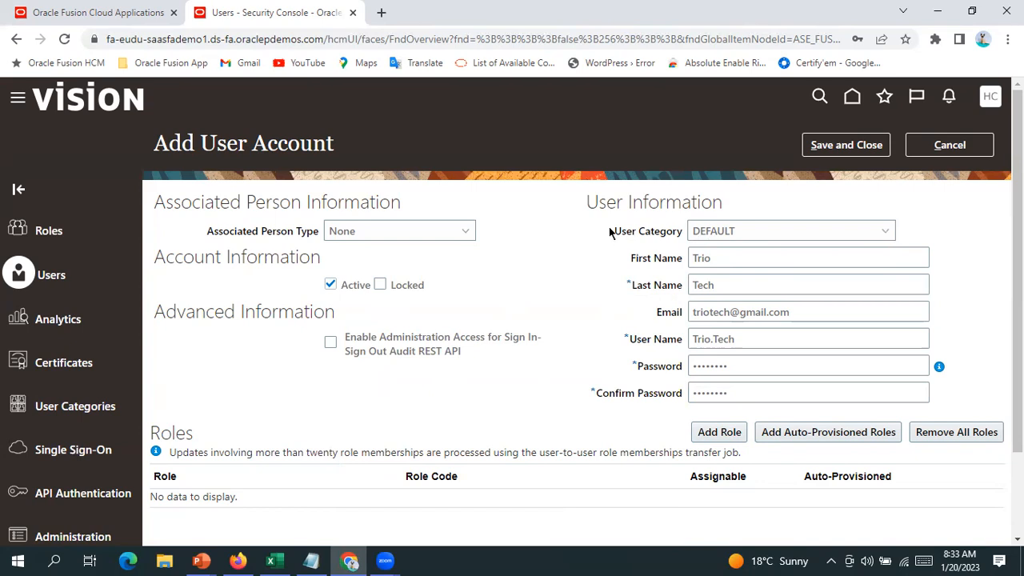
- Point out the User Information heading, the Add User Account title and the Trio.Tech user name
left_click_drag(587, 205, 723, 203)
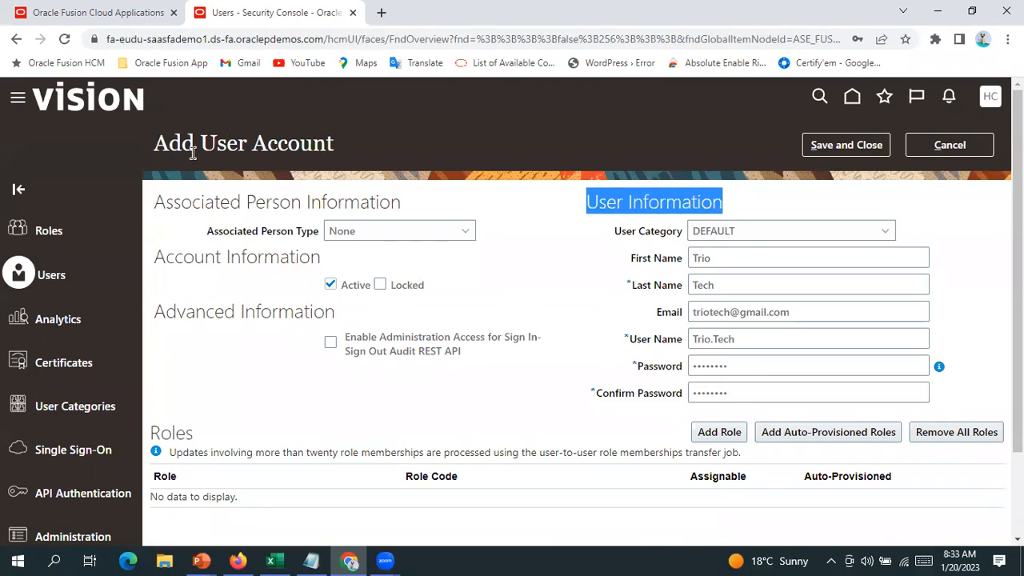
left_click_drag(201, 143, 329, 142)
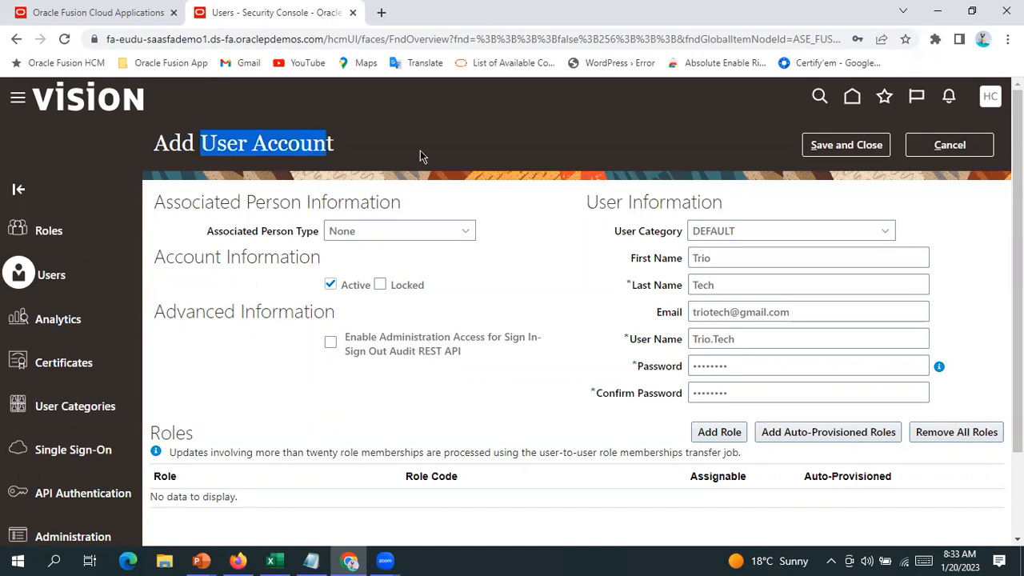
left_click(524, 389)
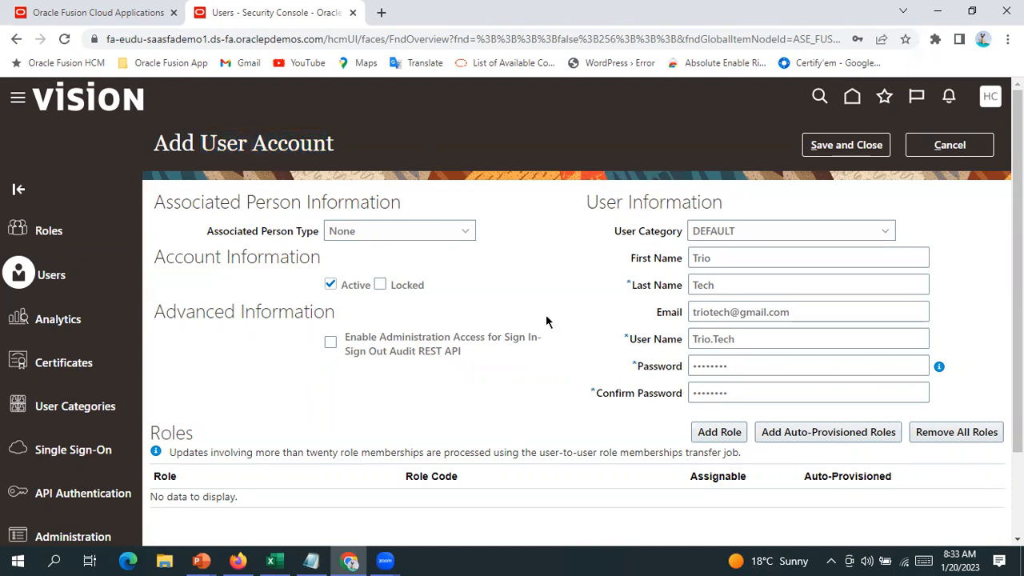
left_click_drag(201, 146, 352, 146)
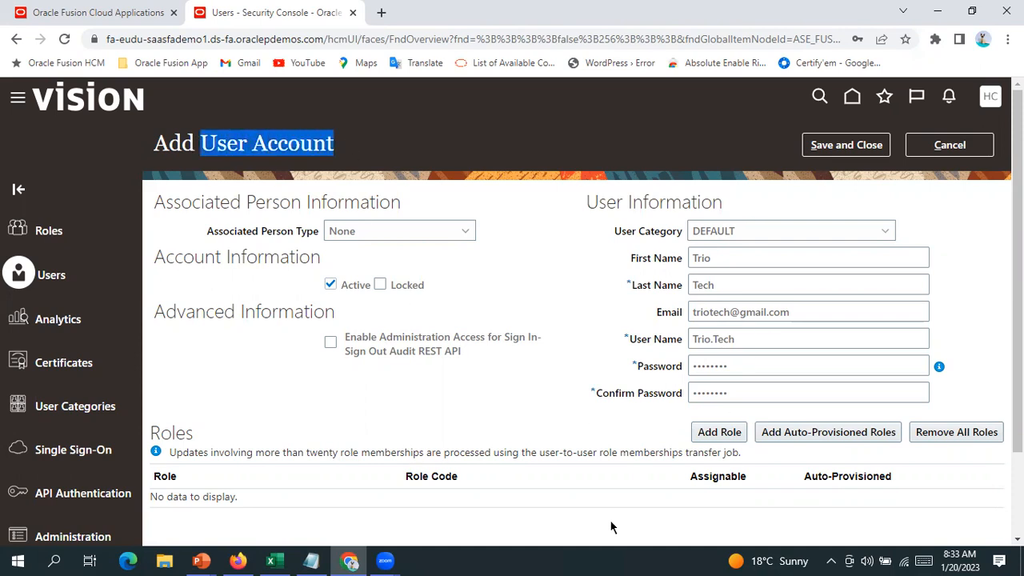
left_click(671, 350)
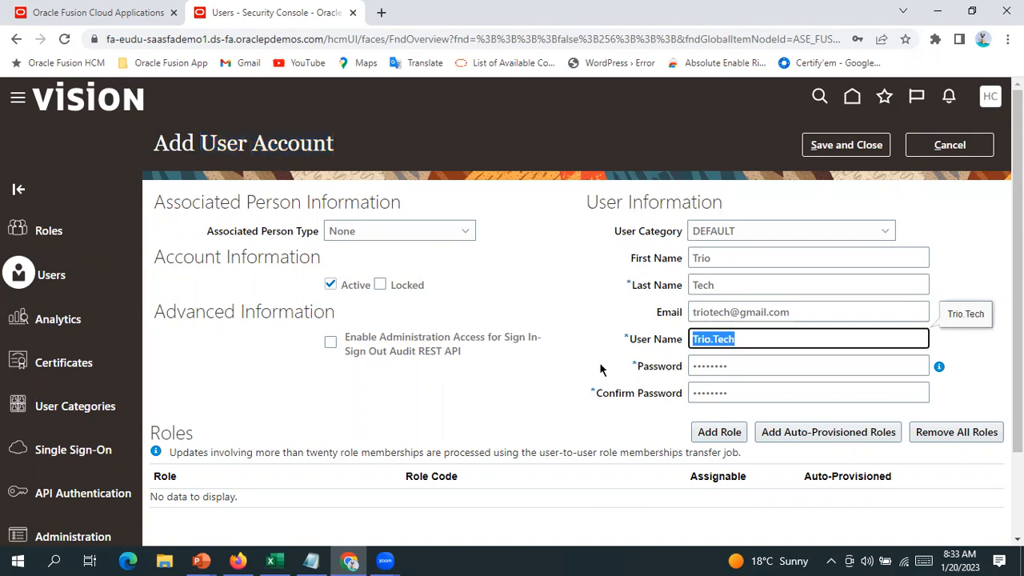
- Review the empty Roles section and the Trio.Tech user name, then switch to the Excel workbook
scroll(584, 389, "down", 3)
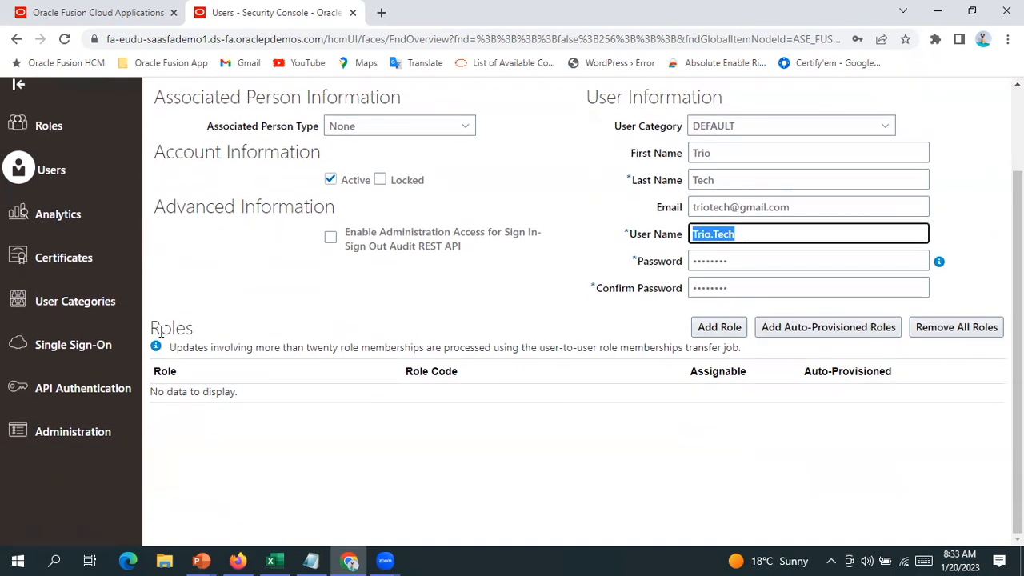
left_click_drag(152, 328, 202, 328)
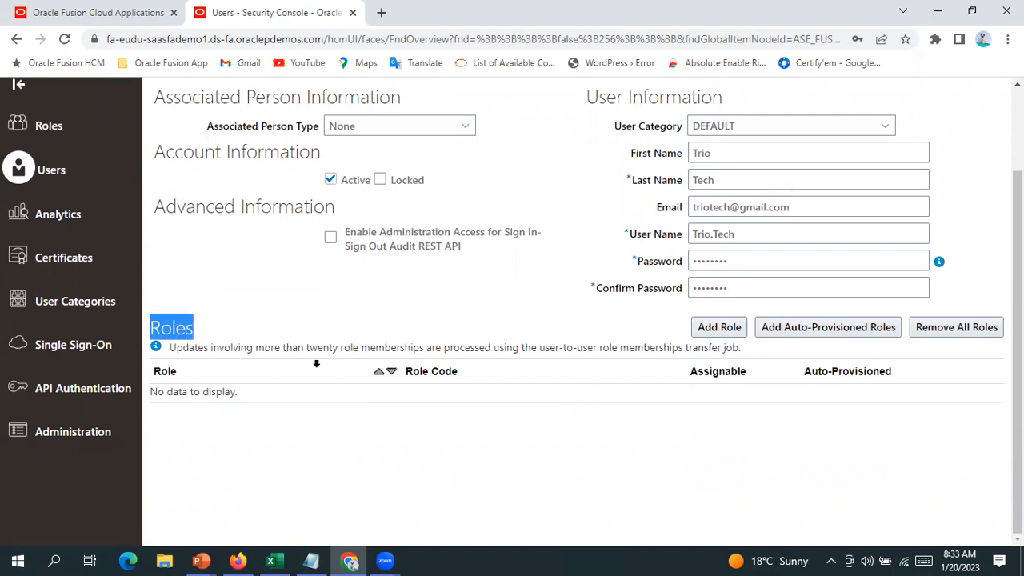
scroll(656, 366, "up", 3)
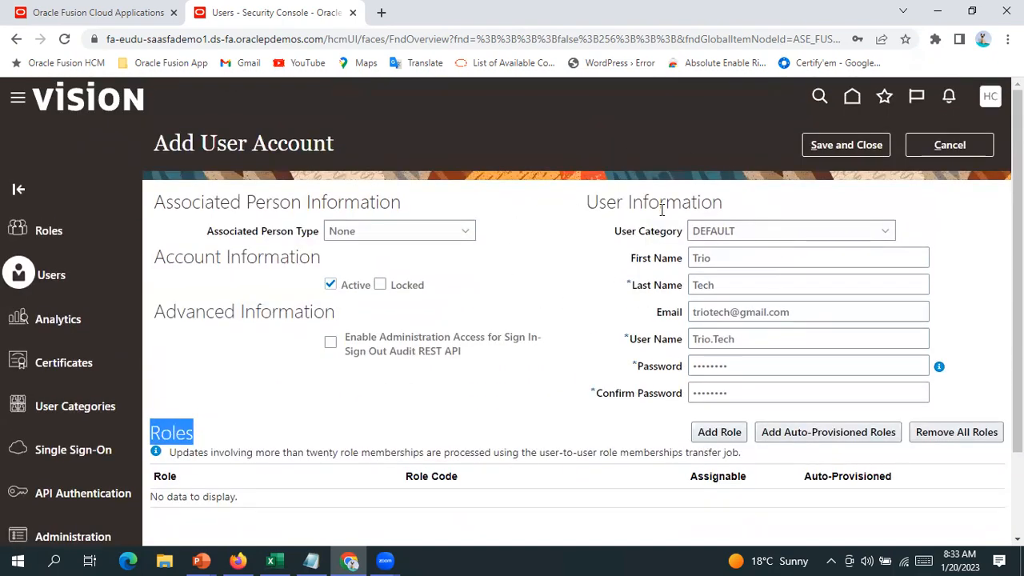
left_click(731, 339)
double_click(731, 339)
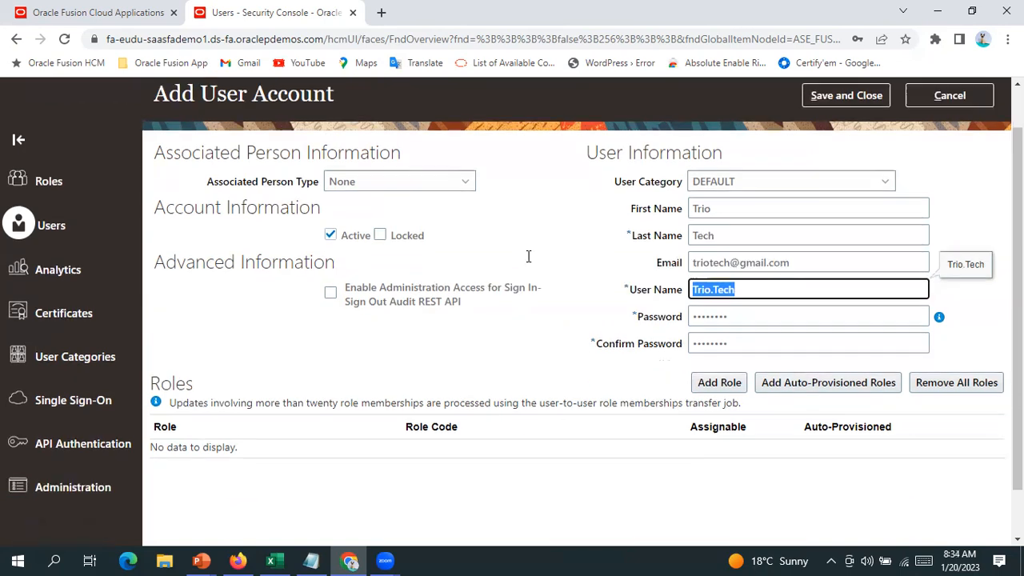
scroll(384, 304, "down", 2)
left_click(169, 324)
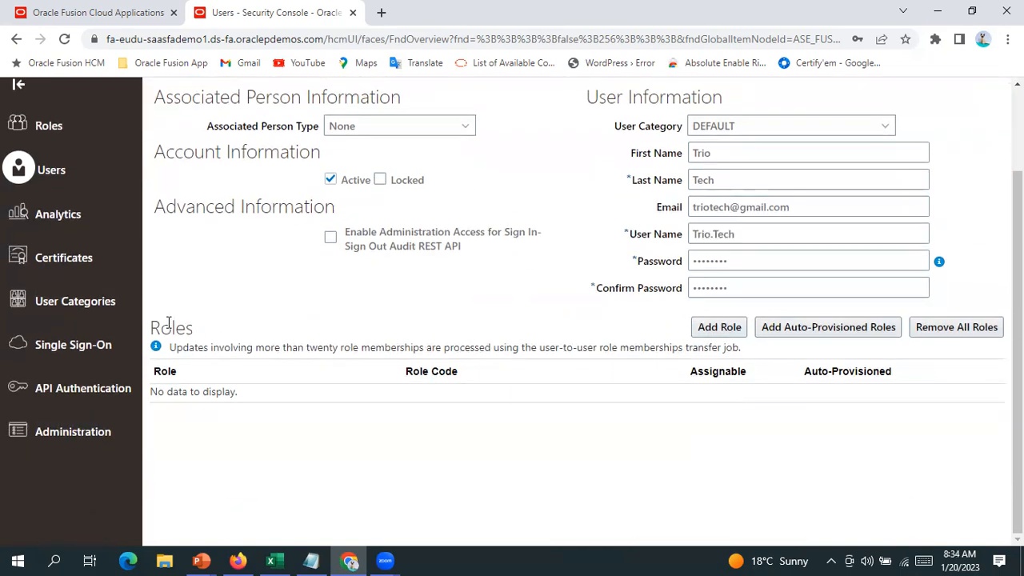
left_click_drag(153, 328, 200, 329)
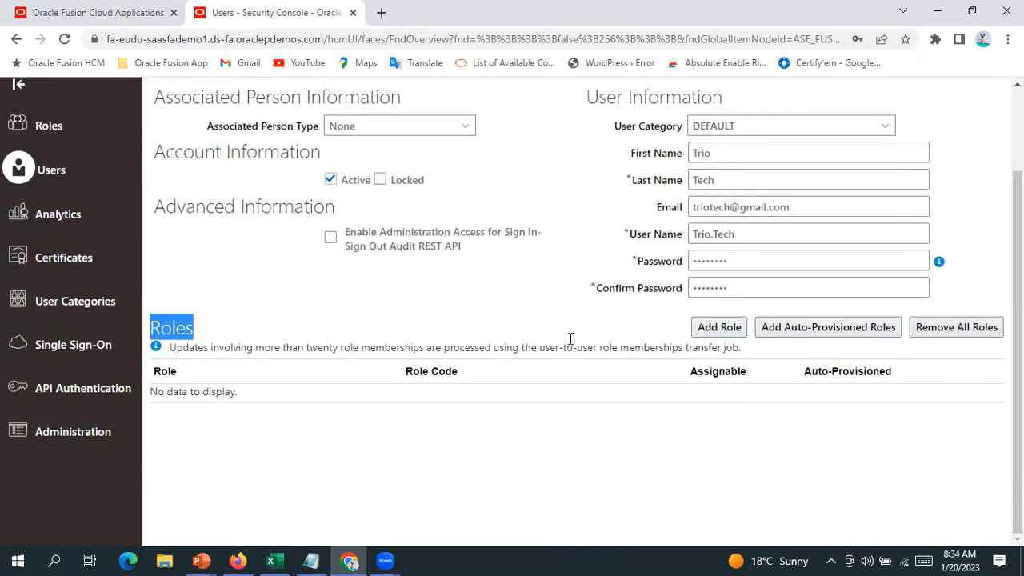
scroll(569, 338, "up", 2)
double_click(744, 336)
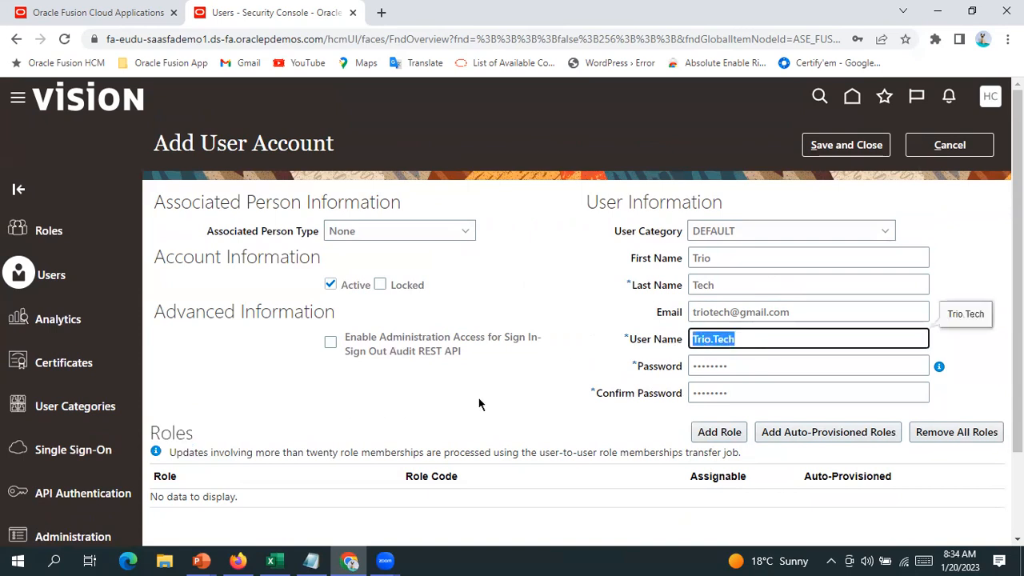
left_click(276, 561)
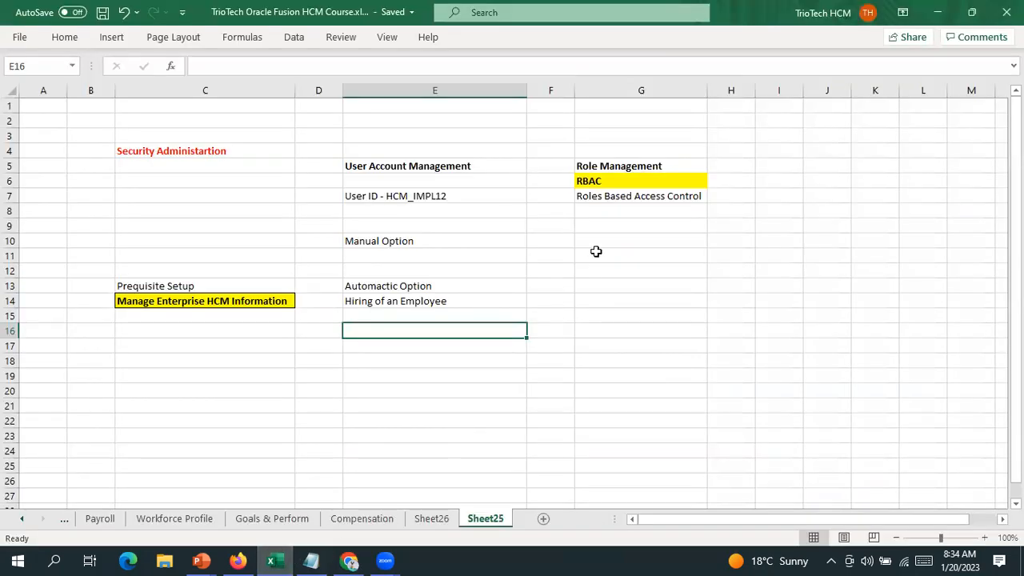
- Point out the Role Management notes in G5:G7 and the User ID note in E7
left_click_drag(608, 162, 611, 197)
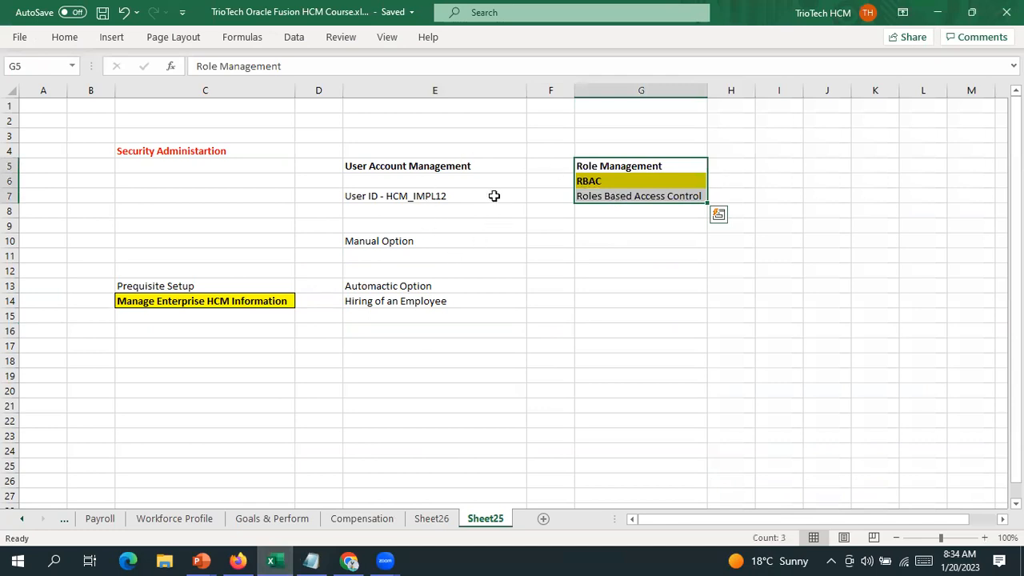
left_click(417, 198)
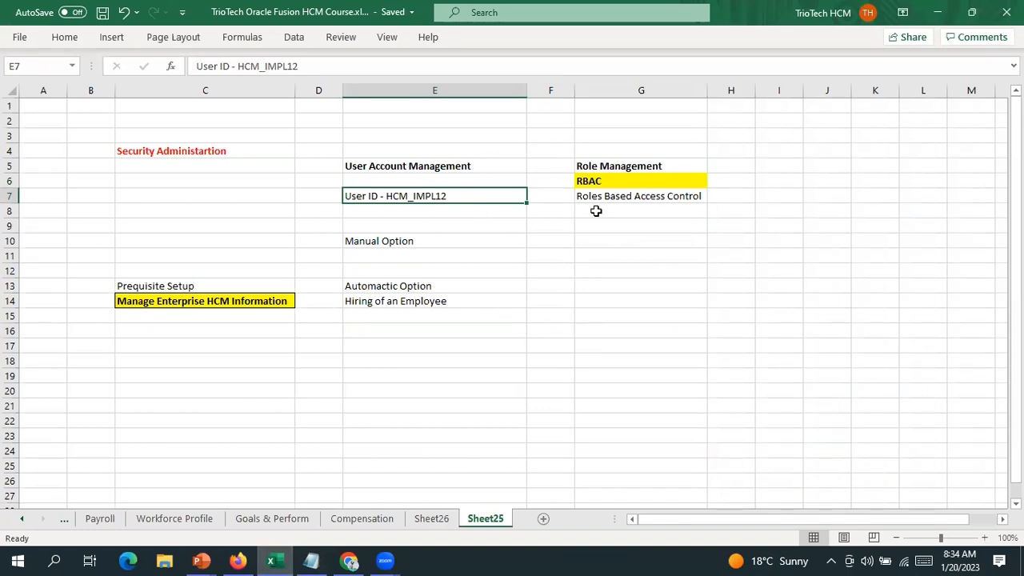
left_click_drag(596, 211, 606, 272)
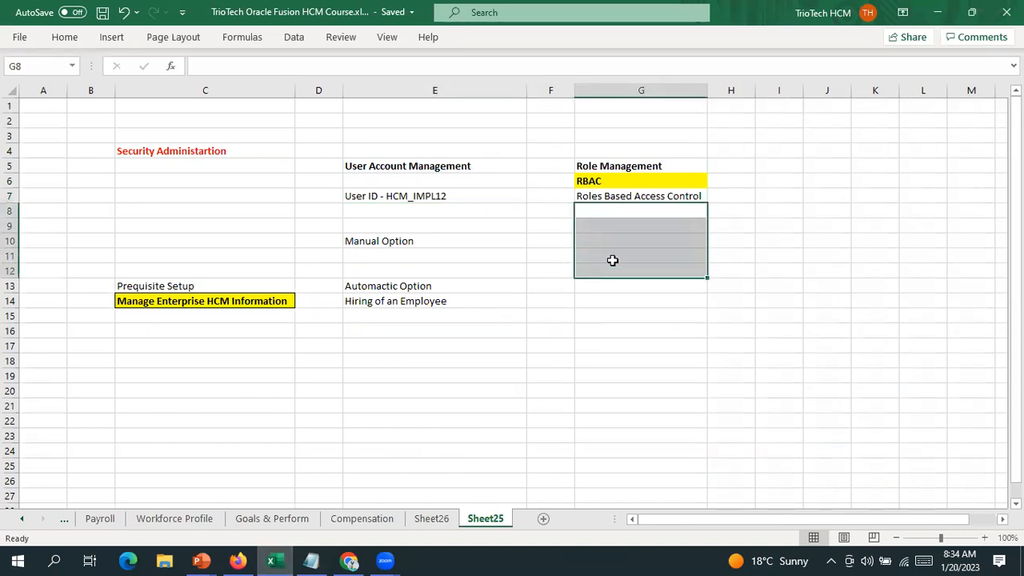
left_click(466, 199)
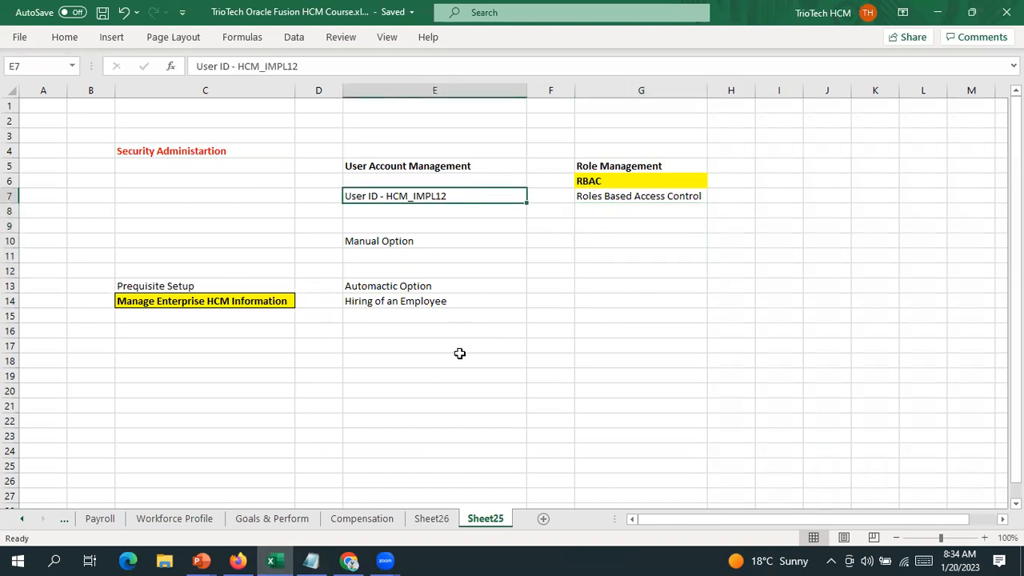
- Copy the modules table B44:D65 from Sheet26
left_click(431, 518)
left_click_drag(112, 164, 549, 473)
key("ctrl+c")
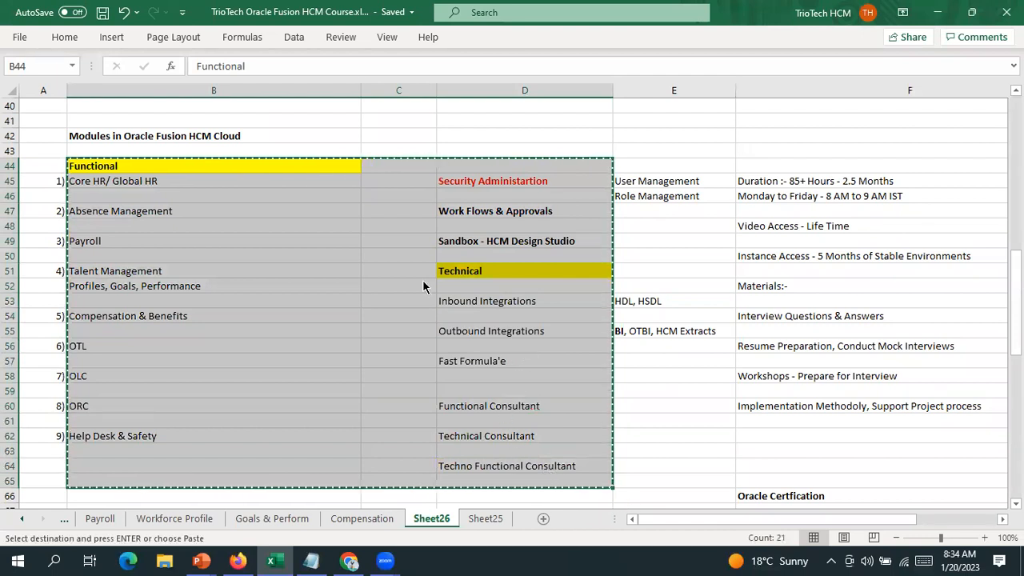
key("alt+Tab")
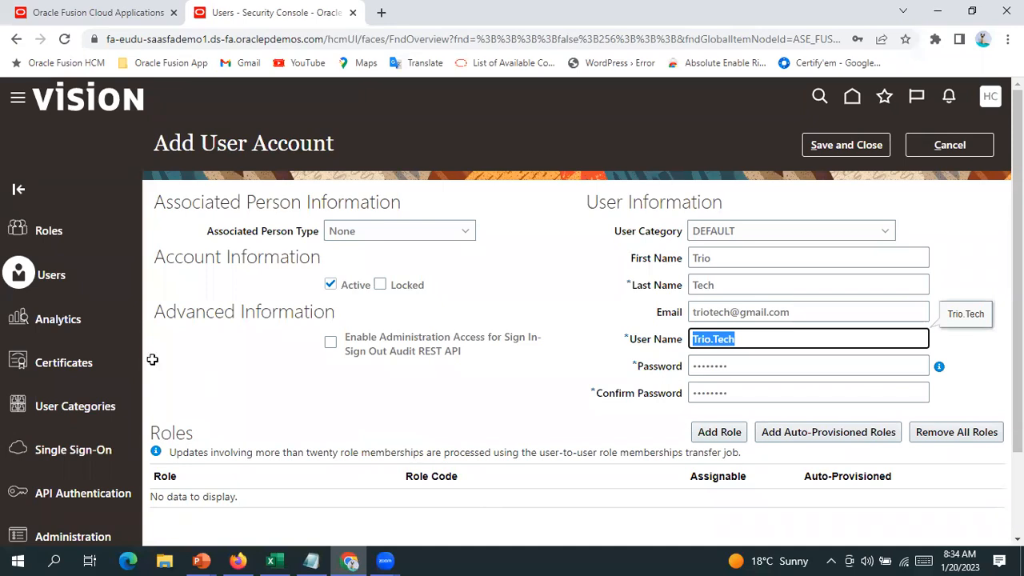
- Widen column D and paste the copied modules list beneath the Security Administration notes
key("alt+Tab")
left_click_drag(343, 91, 500, 96)
scroll(695, 245, "up", 1)
scroll(713, 311, "down", 2)
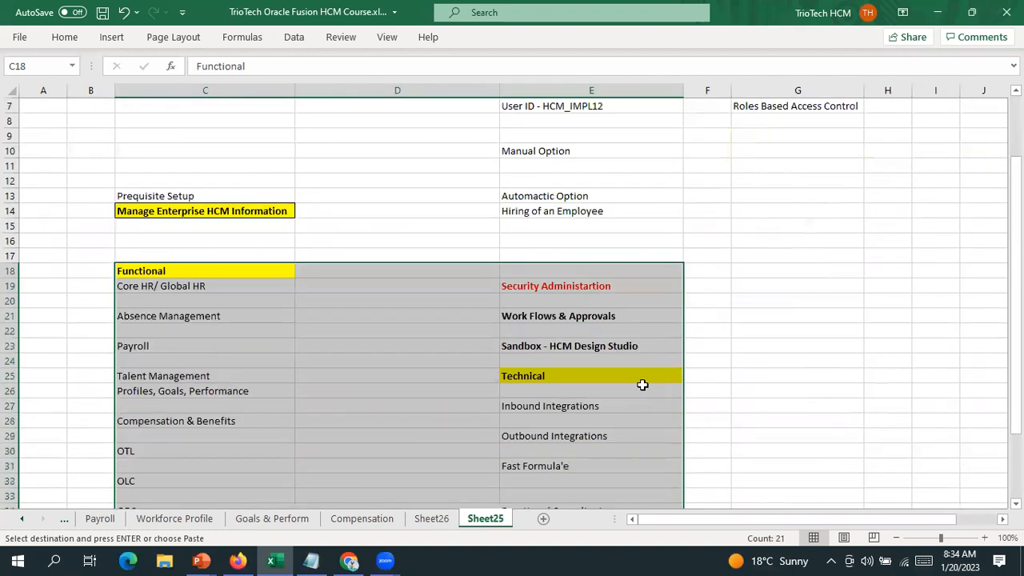
left_click(616, 291)
scroll(629, 336, "down", 2)
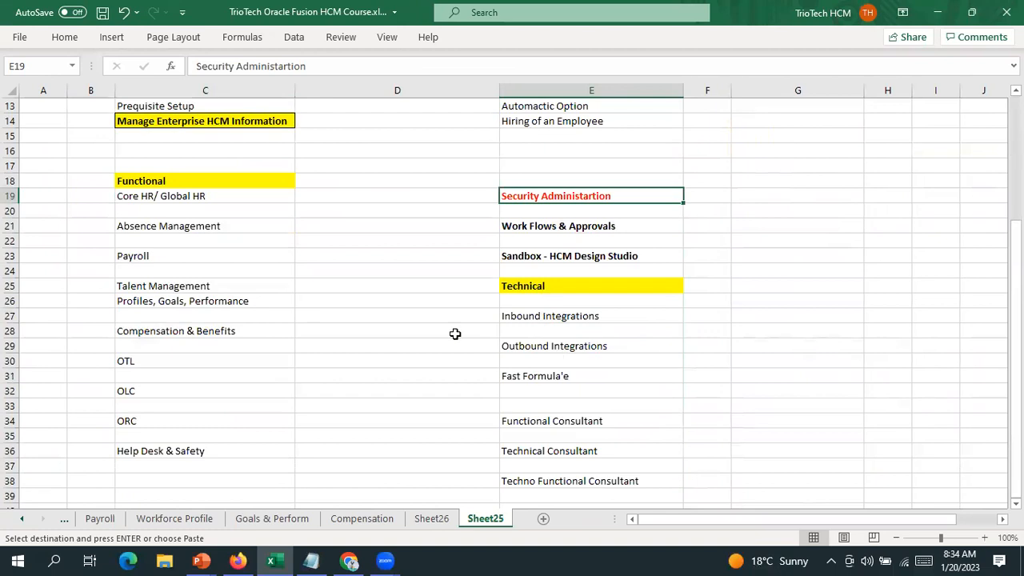
scroll(723, 281, "up", 4)
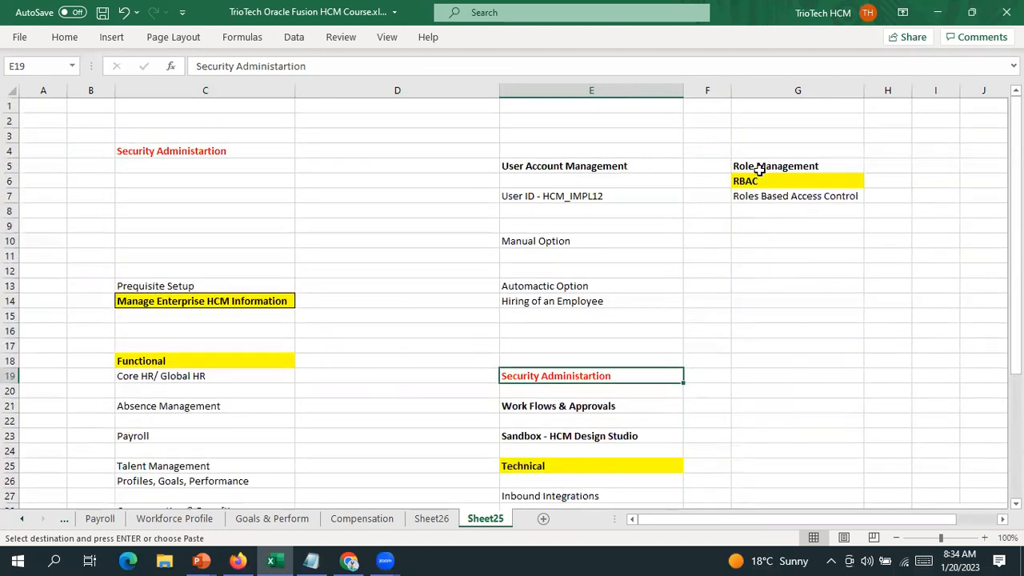
left_click(752, 166)
key("ctrl+v")
- Select the Core HR / Global HR module and widen column C slightly
scroll(713, 311, "down", 3)
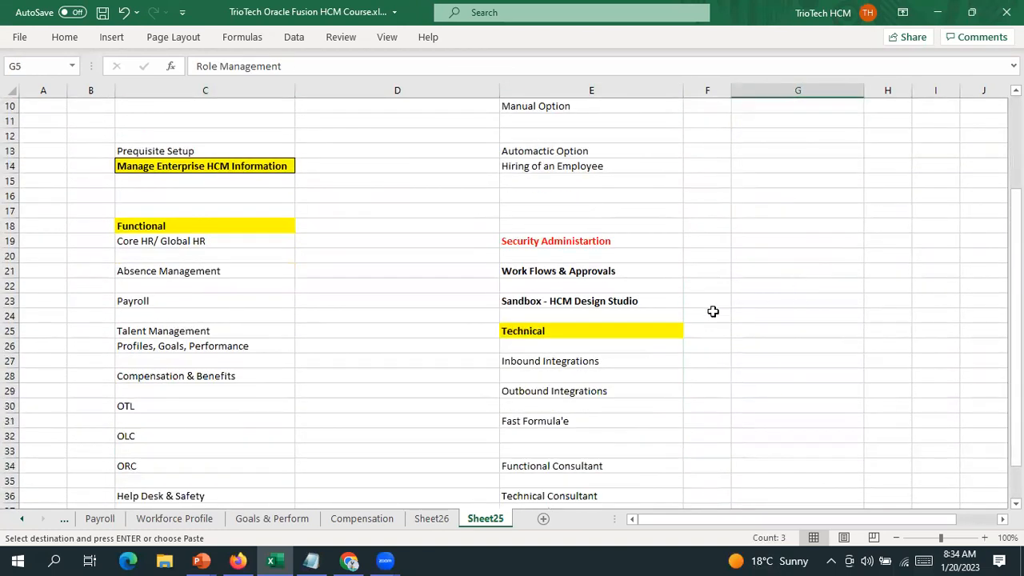
left_click(233, 243)
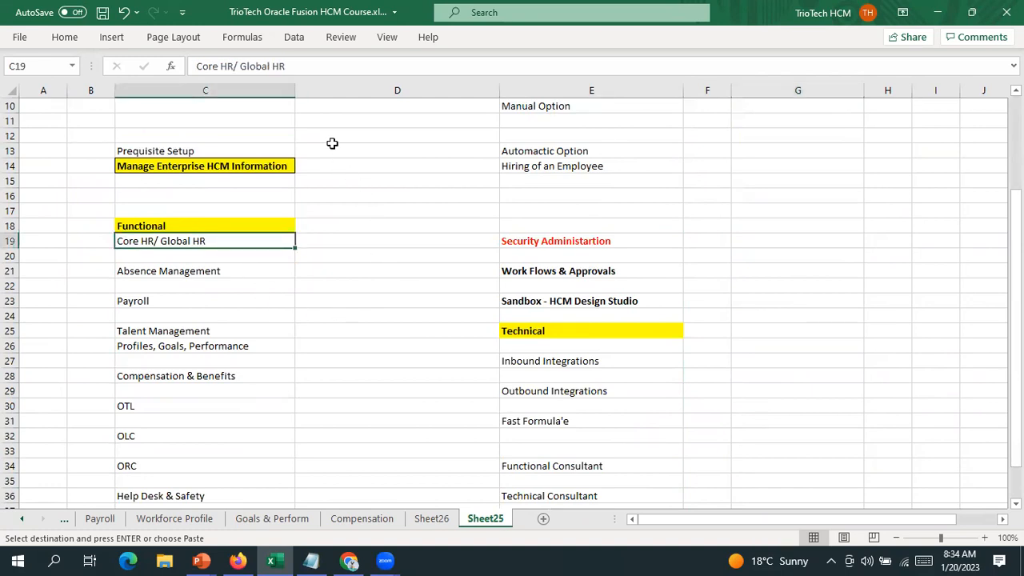
left_click_drag(296, 94, 318, 93)
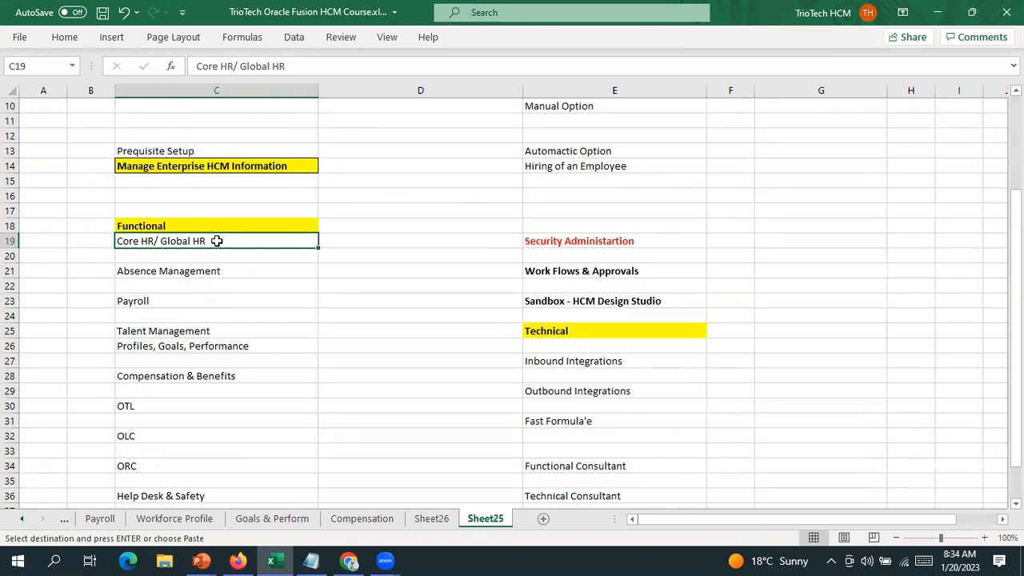
- Add a Roles heading in D18, with Human Resource Manager in D20 and Human Resource Specialist in D21
left_click(375, 236)
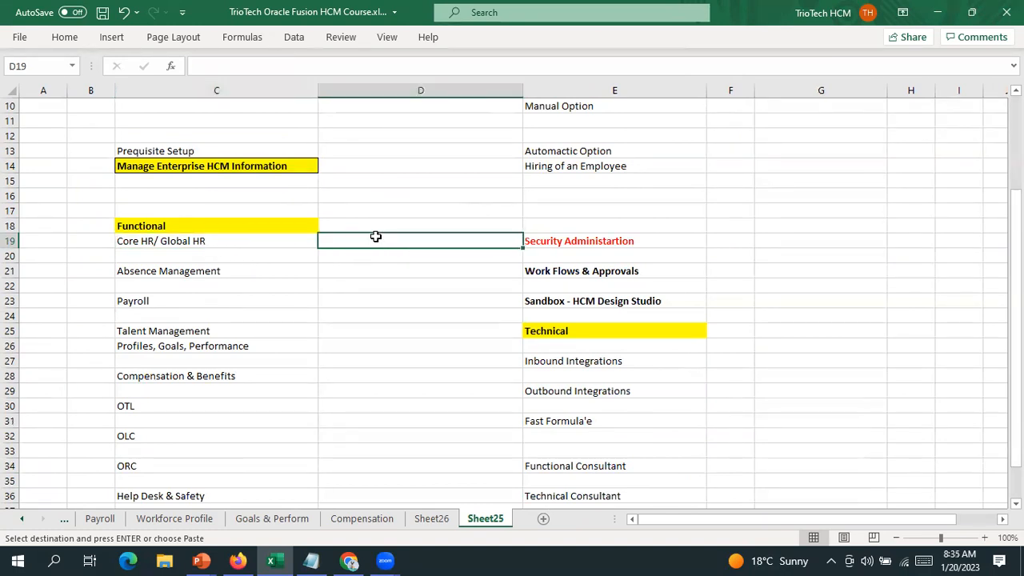
left_click(341, 227)
type("Role")
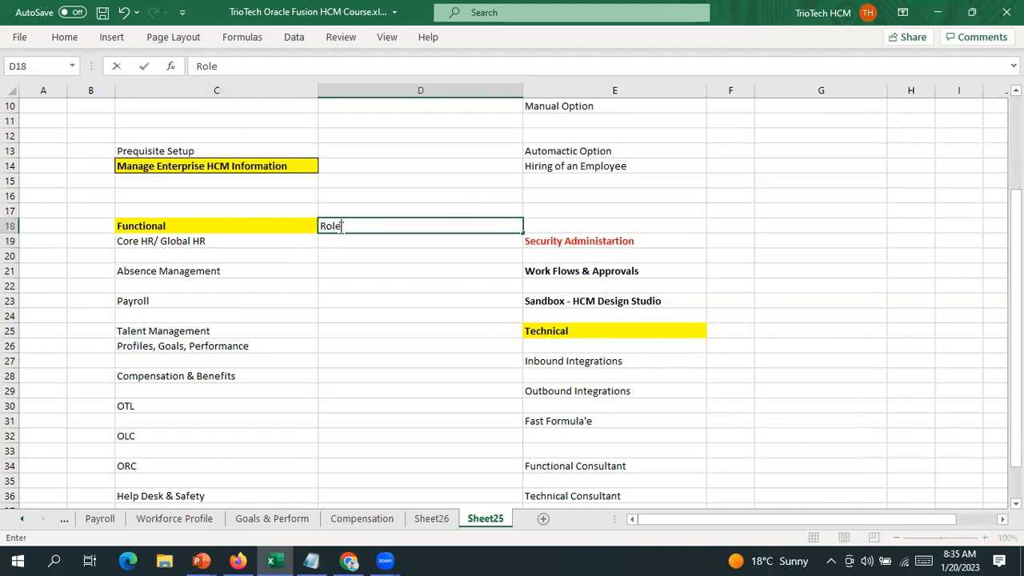
key("Return")
key("Return")
type("Human Resou")
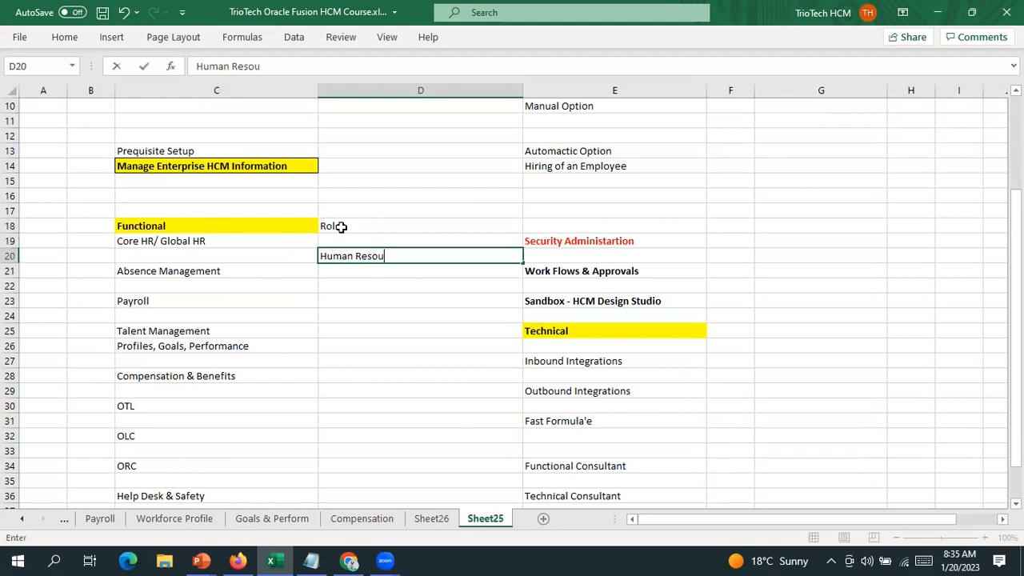
type("rce Manager")
key("Return")
type("Human Resour")
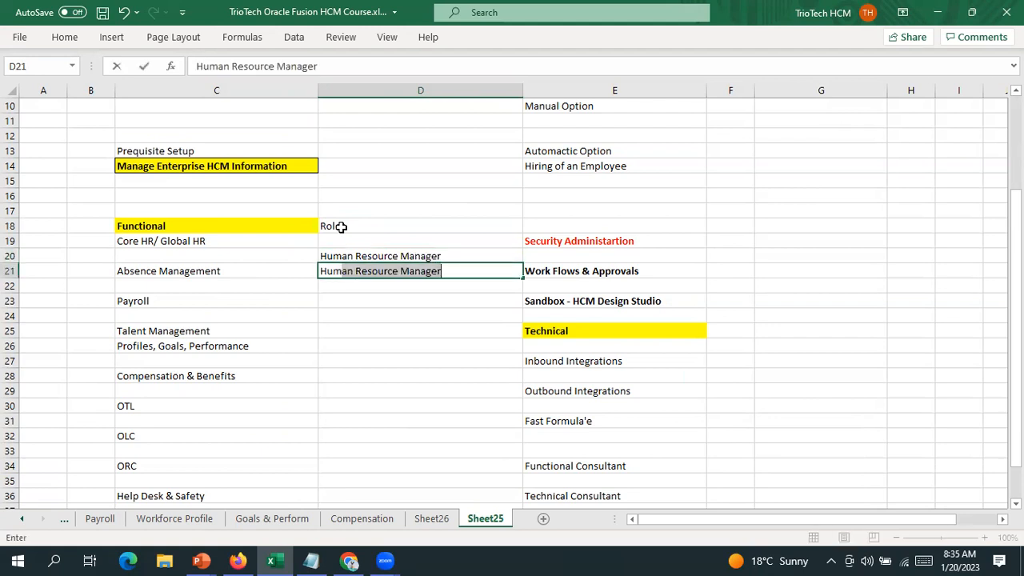
type("ce ")
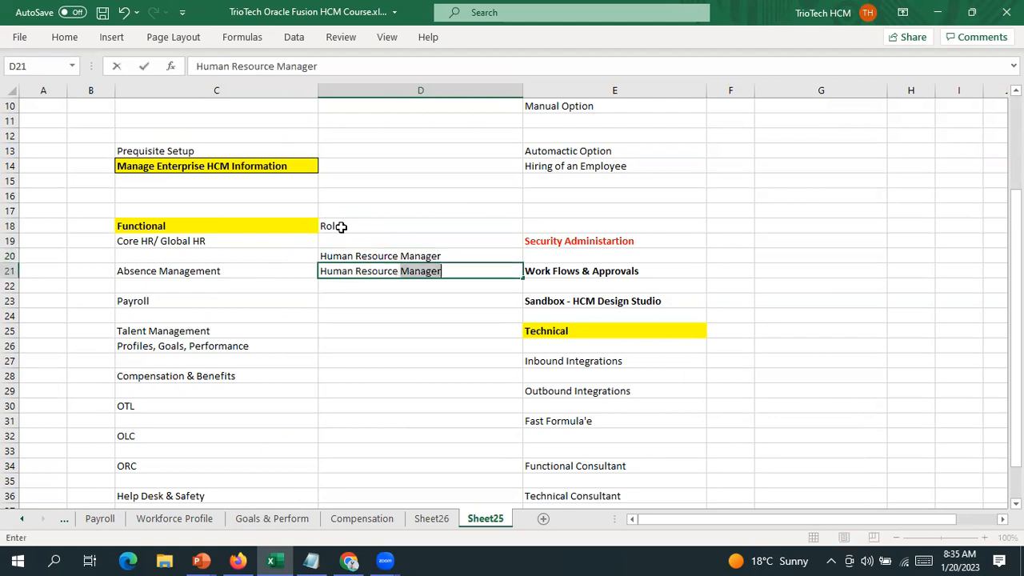
type("Specialist")
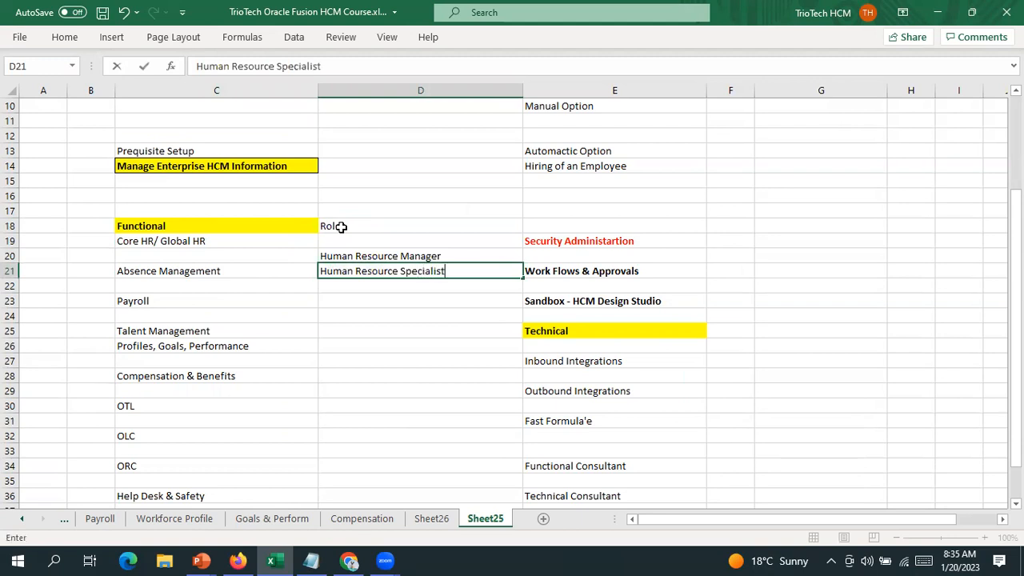
key("Return")
- Review Core HR, Absence Management, Talent Management and Payroll modules against the new HR roles
left_click(144, 242)
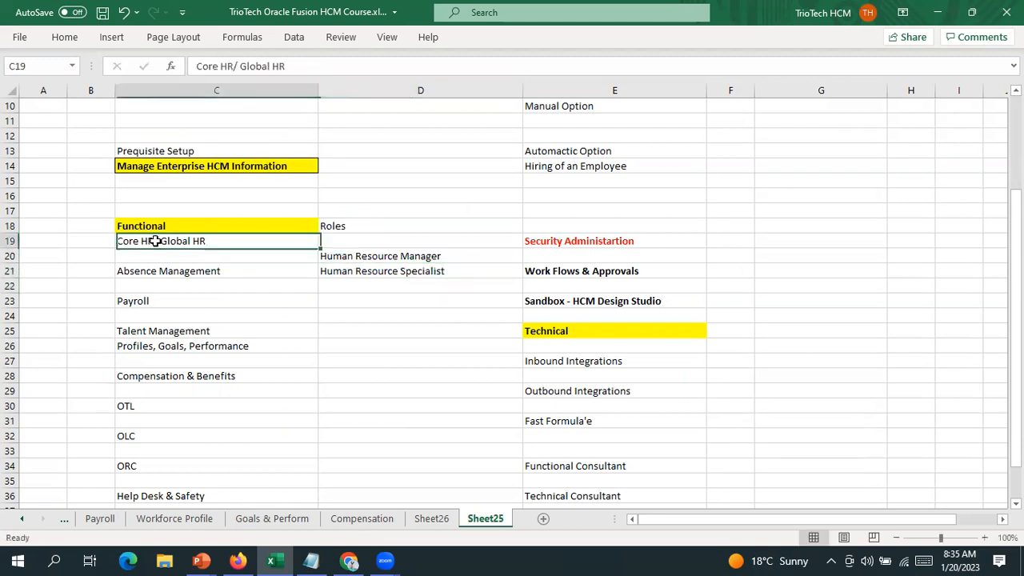
left_click(171, 269)
left_click(176, 333)
left_click_drag(176, 333, 210, 346)
left_click(200, 244)
left_click(211, 269)
left_click_drag(384, 256, 400, 270)
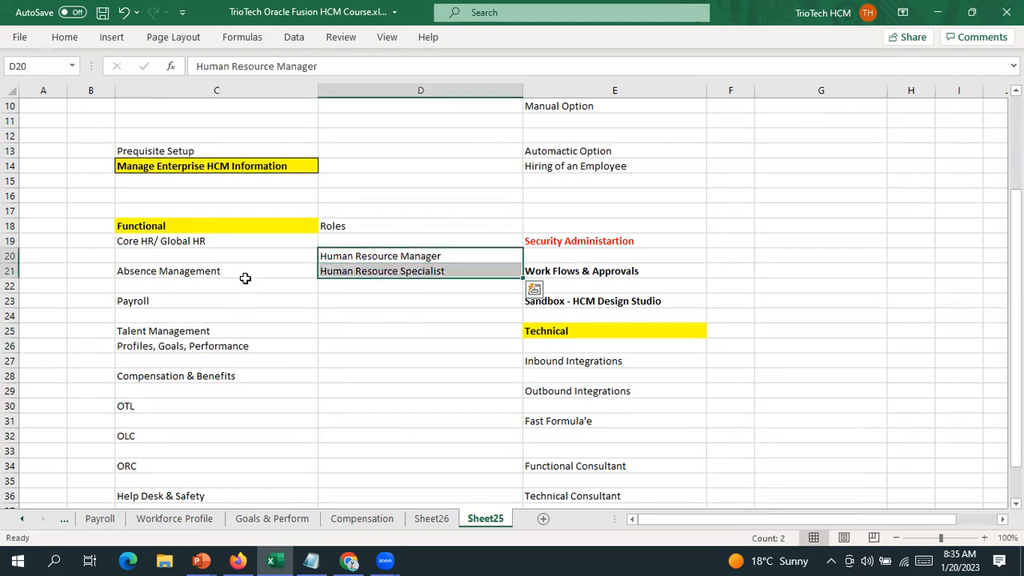
left_click(232, 303)
- Enter 'Payroll Manager, Payroll Administrator' beside Payroll and 'Compensation Manager/ Compensation Admin' beside Compensation & Benefits
left_click(365, 298)
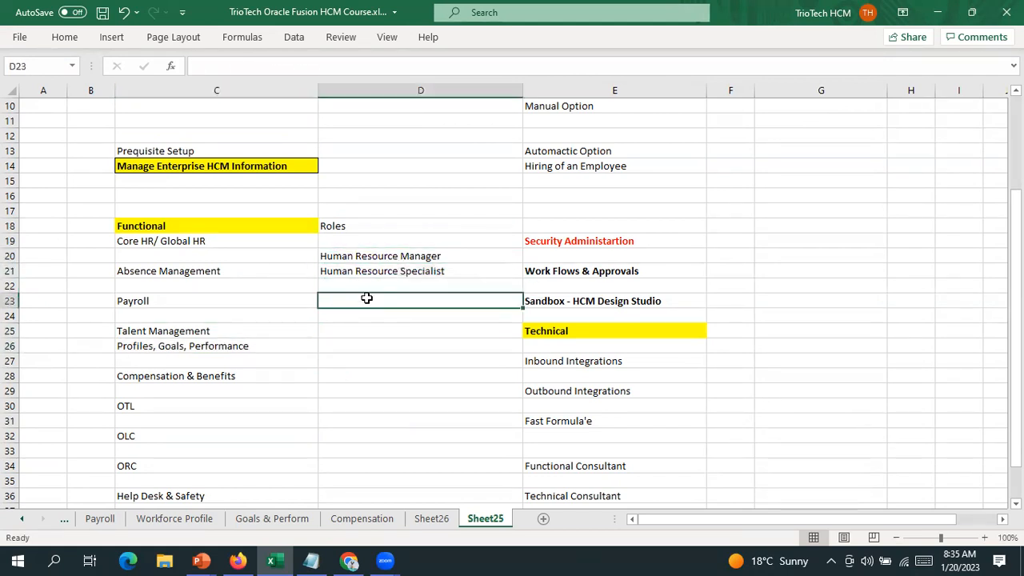
type("Payro")
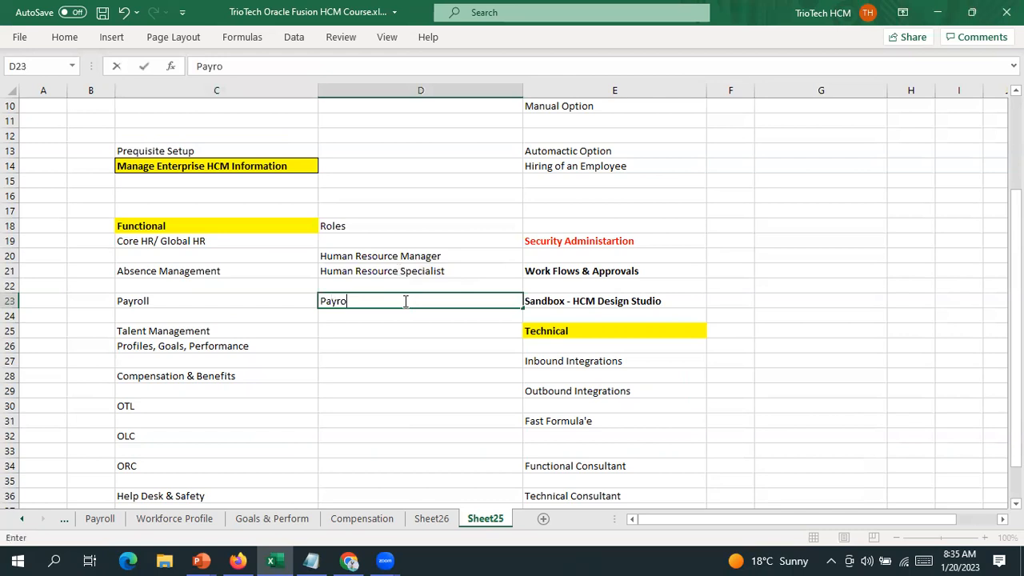
type("ll Manager, Payroll A")
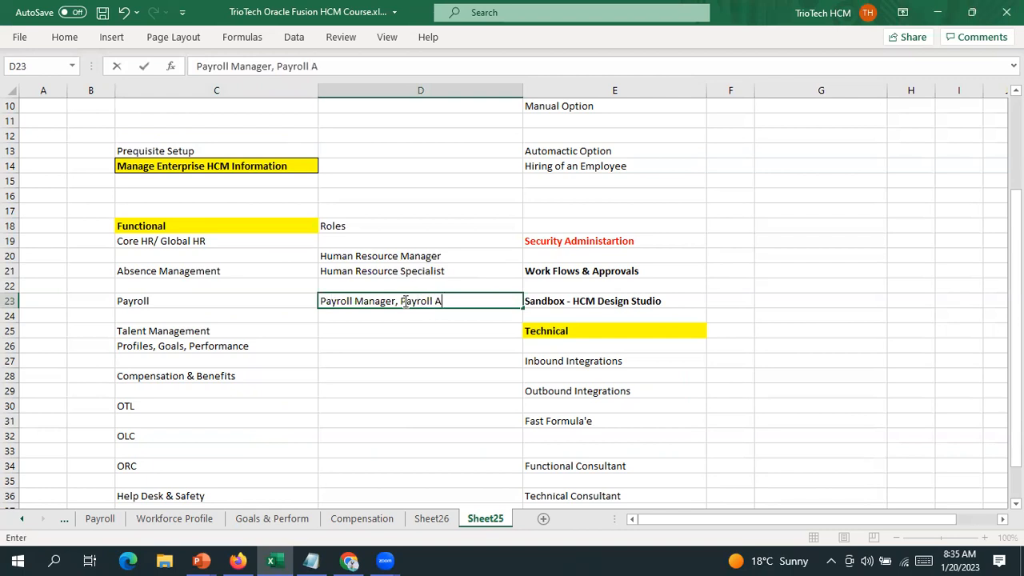
type("dministrato")
key("Return")
left_click(364, 381)
type("COmp")
key("BackSpace")
key("BackSpace")
key("BackSpace")
type("ompensation Manager")
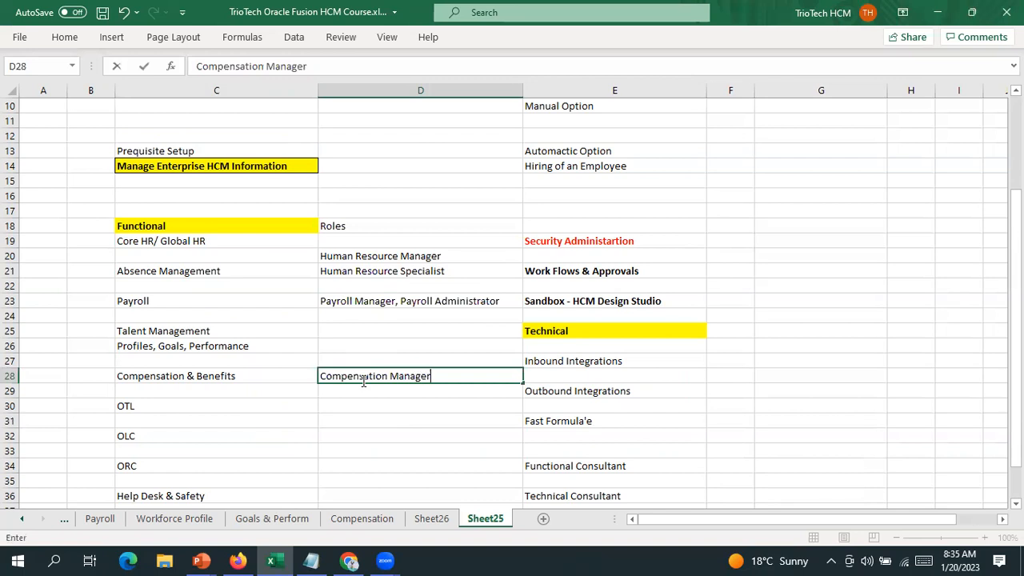
type("/ Compensation Adm")
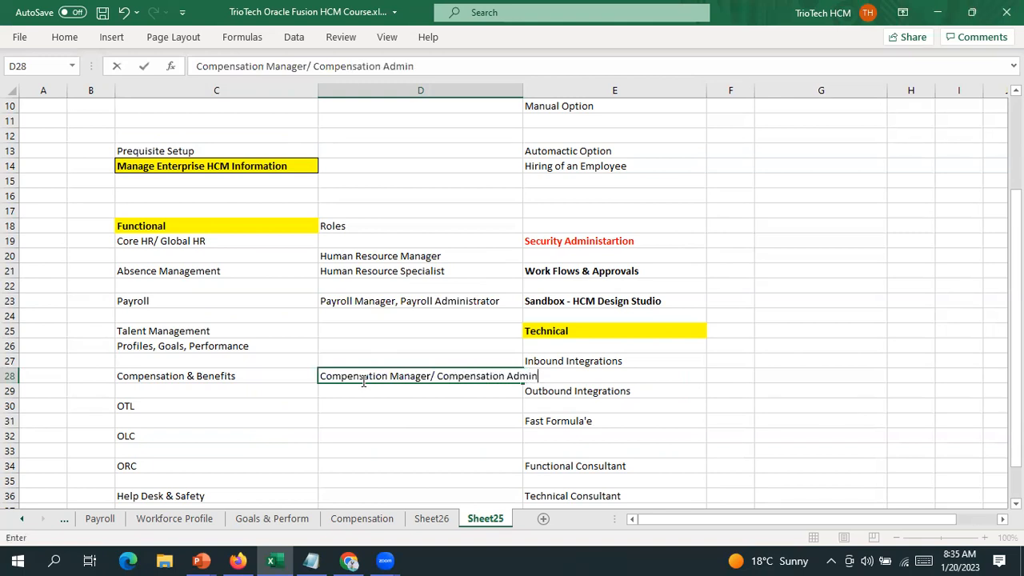
type("in")
key("Return")
- Widen column D and add 'Benefits Manager etc' in the cell below
left_click(526, 101)
left_click_drag(522, 88, 547, 88)
left_click(365, 391)
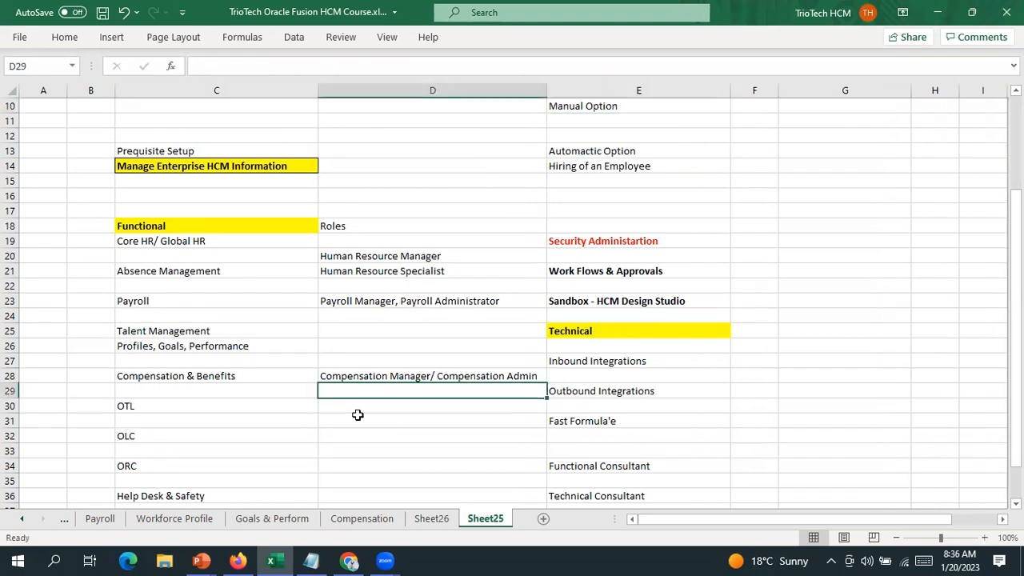
type("Benifi")
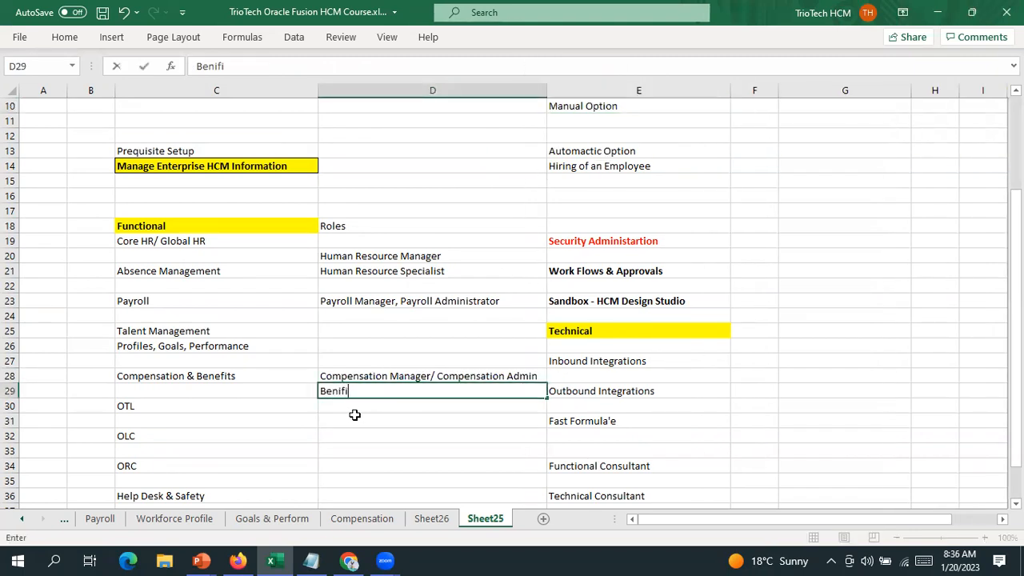
type("t")
key("BackSpace")
key("BackSpace")
key("BackSpace")
key("BackSpace")
type("efits Ma")
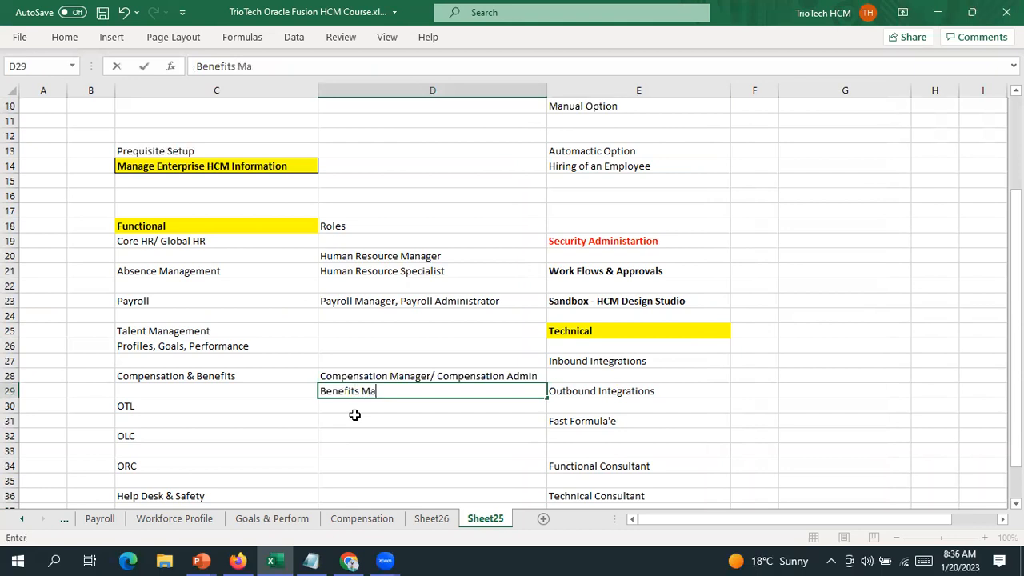
type("nager etc")
- Enter Learning Specialist in D32 beside OLC and Recruiter in D34
scroll(327, 397, "down", 1)
left_click(340, 393)
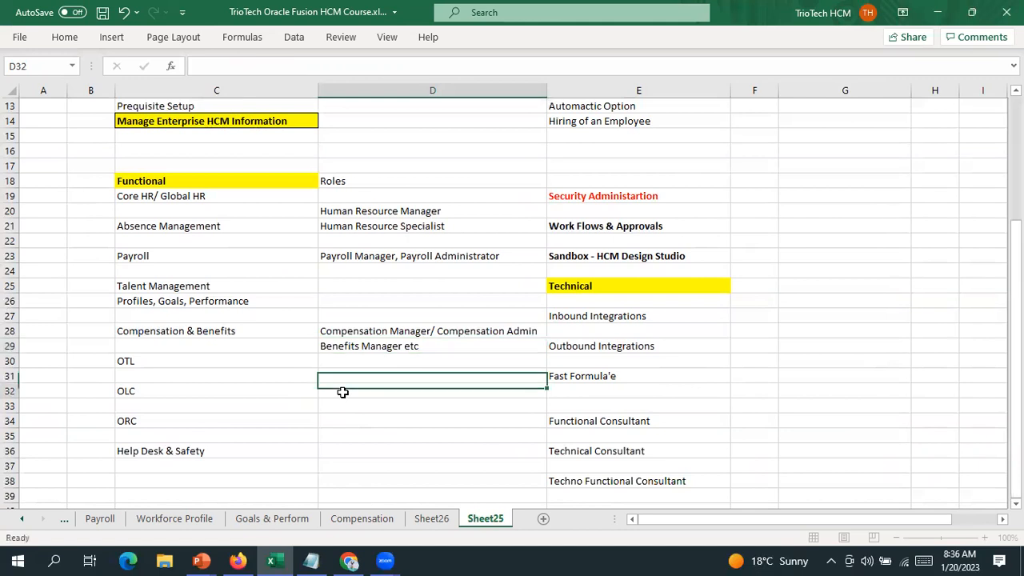
type("Learni")
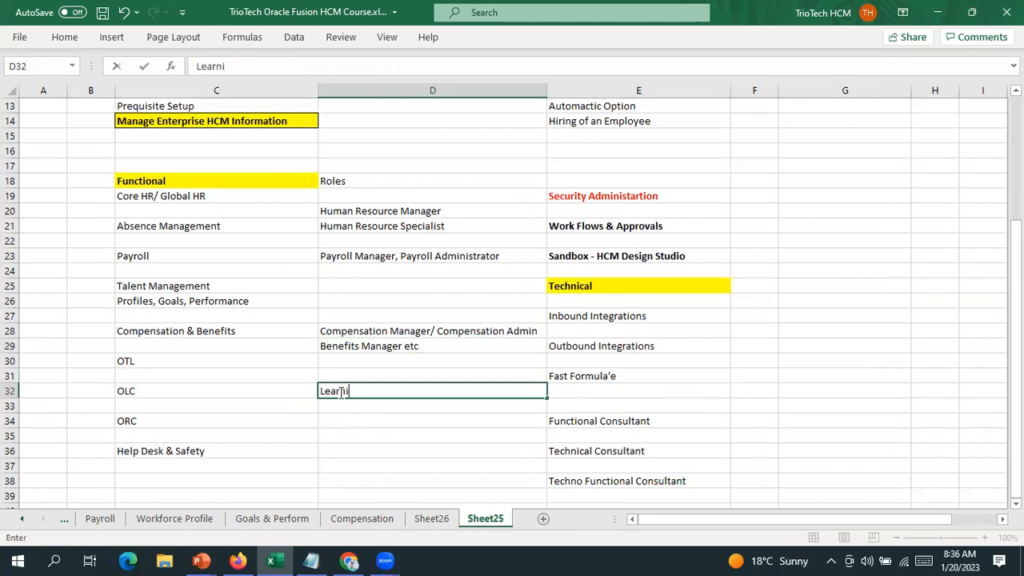
type("ng Special")
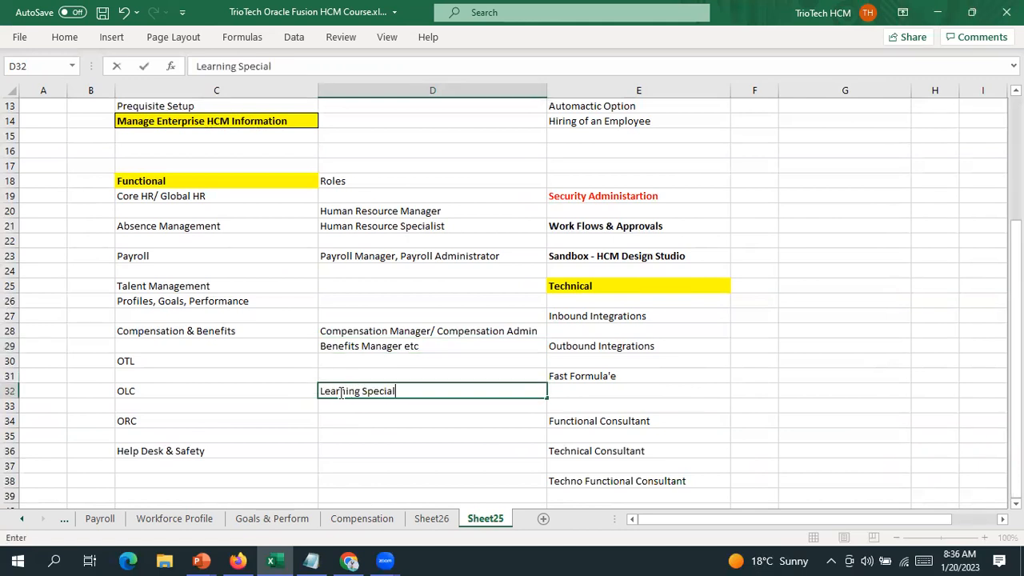
key("Return")
key("Return")
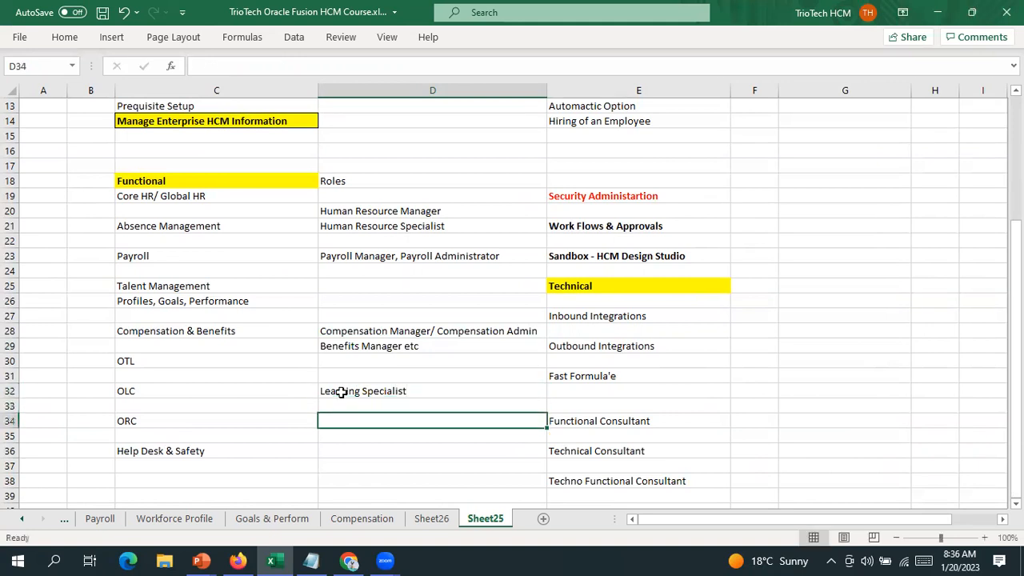
type("Rec")
key("BackSpace")
key("BackSpace")
type("ruite")
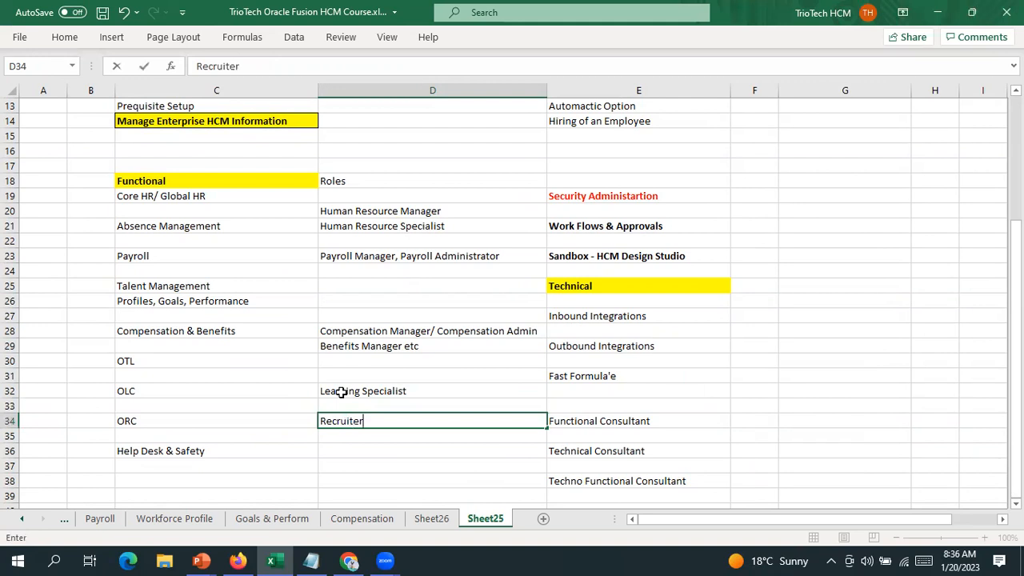
type("r")
key("Return")
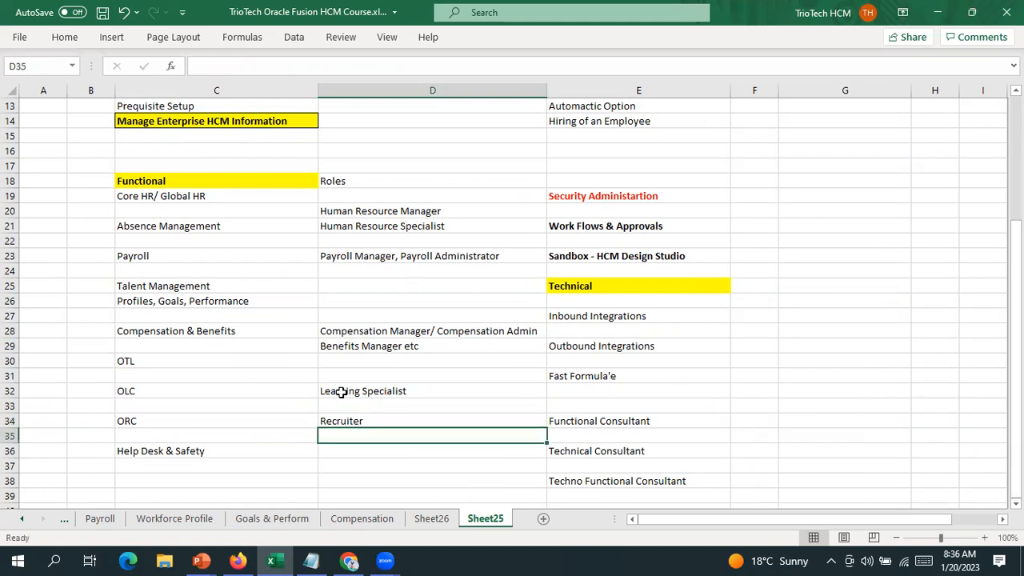
left_click(169, 200)
left_click(166, 223)
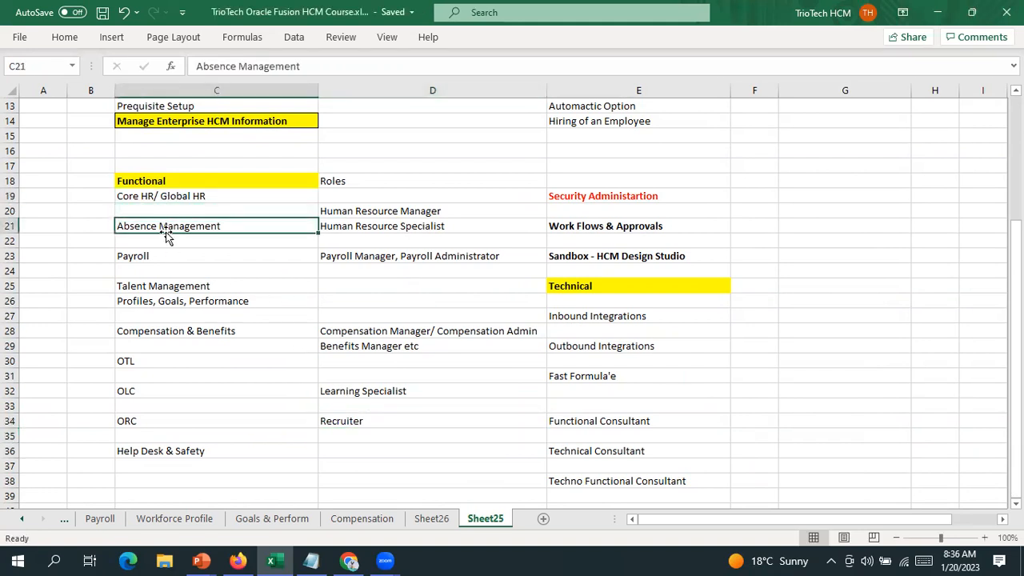
scroll(616, 346, "up", 1)
left_click_drag(617, 240, 657, 495)
scroll(640, 321, "up", 1)
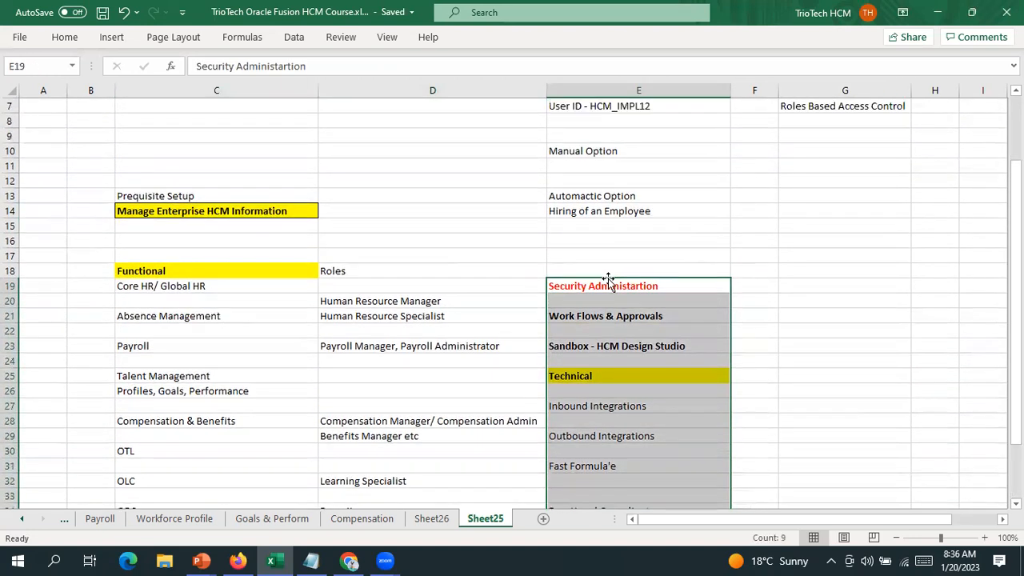
left_click(617, 285)
scroll(304, 242, "up", 2)
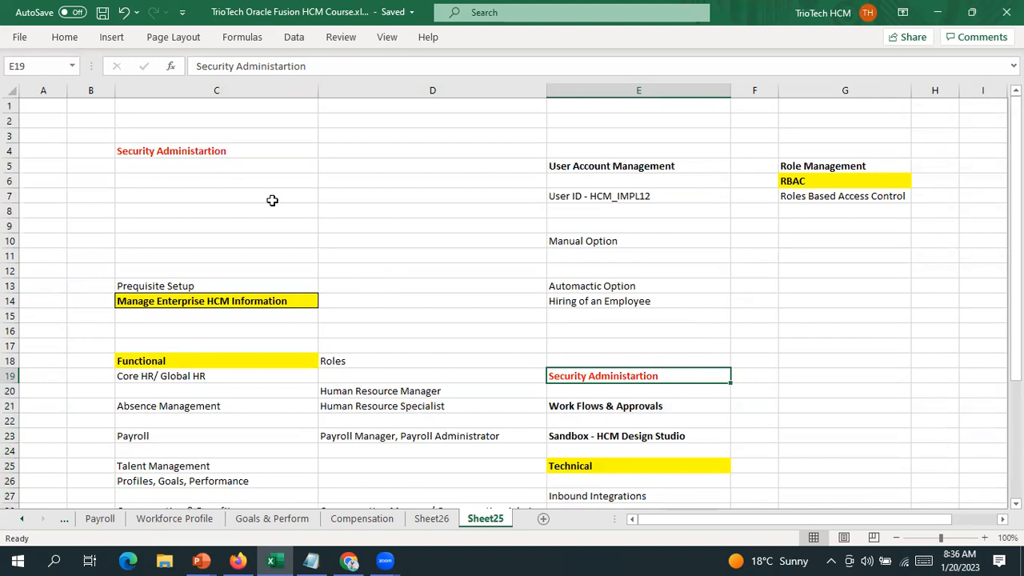
left_click(229, 150)
left_click(351, 560)
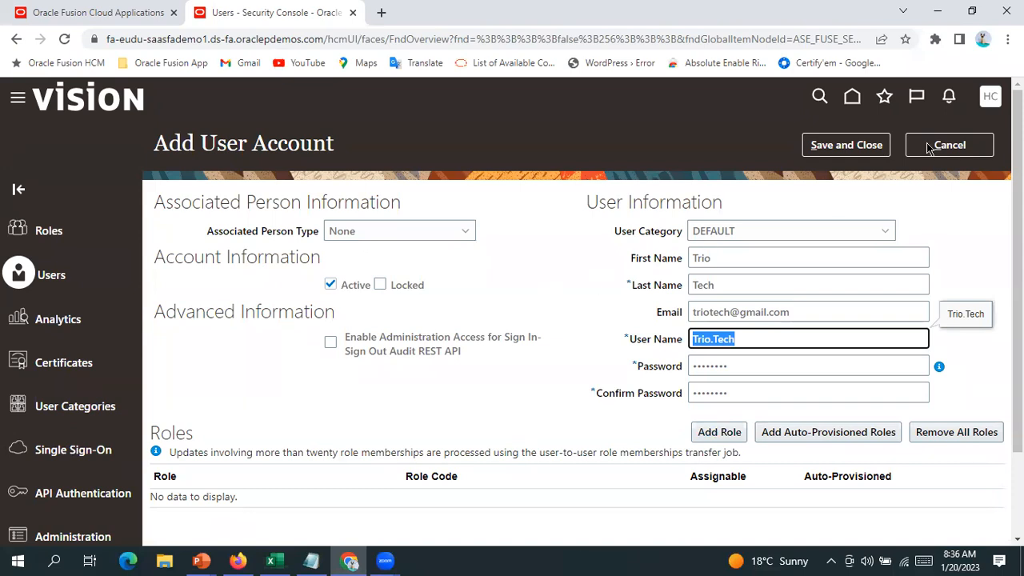
key("alt+Tab")
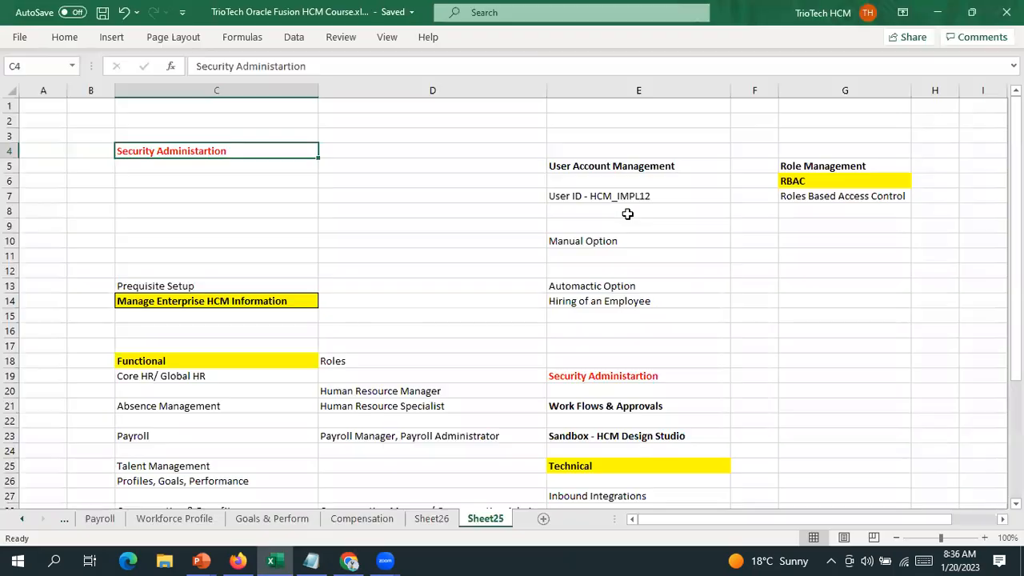
- Enter 'IT Security Manager Role' in G19 beside the Security Administration heading
left_click(614, 377)
scroll(720, 347, "down", 2)
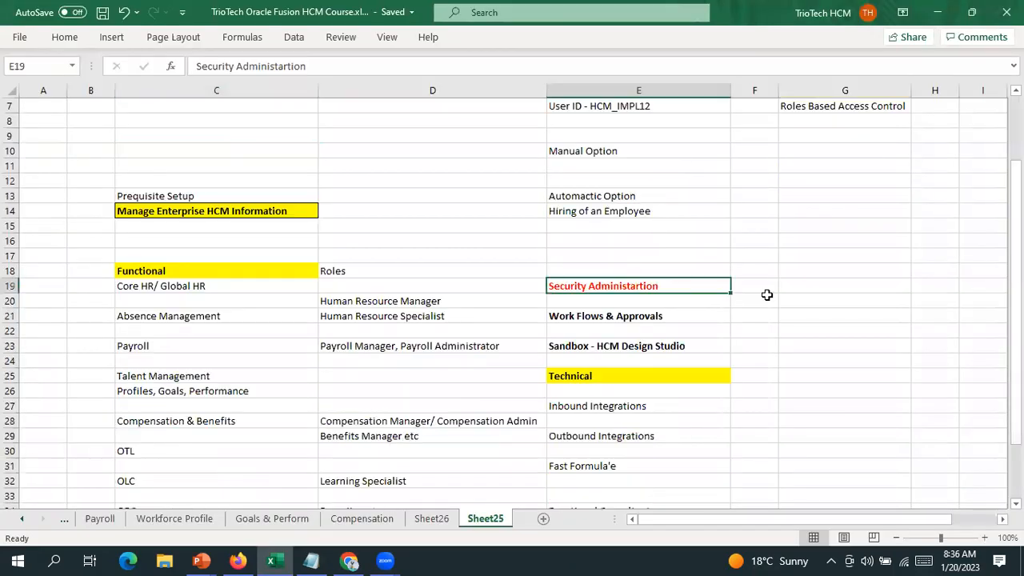
left_click(800, 294)
left_click(799, 288)
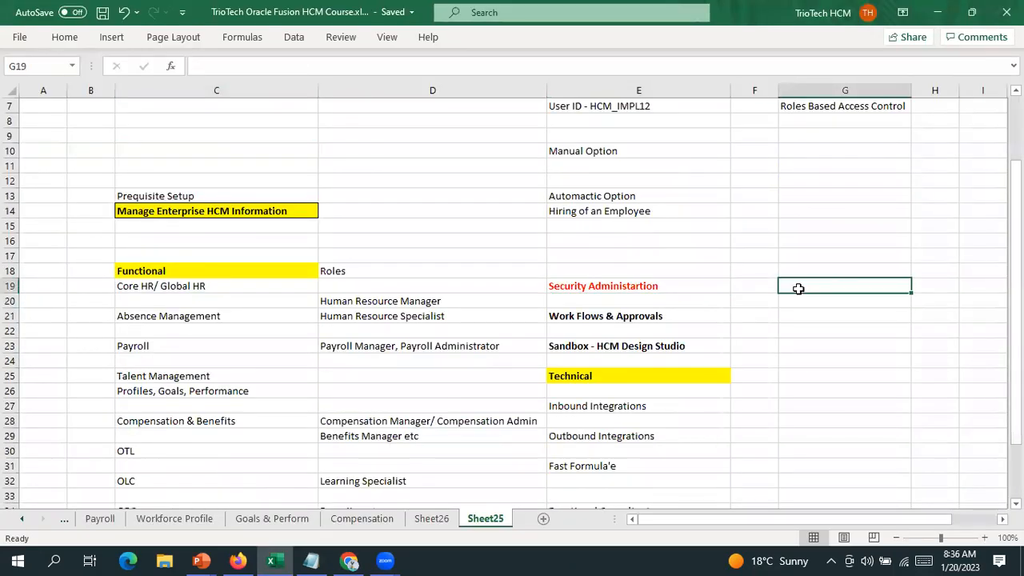
type("IT Security MAna")
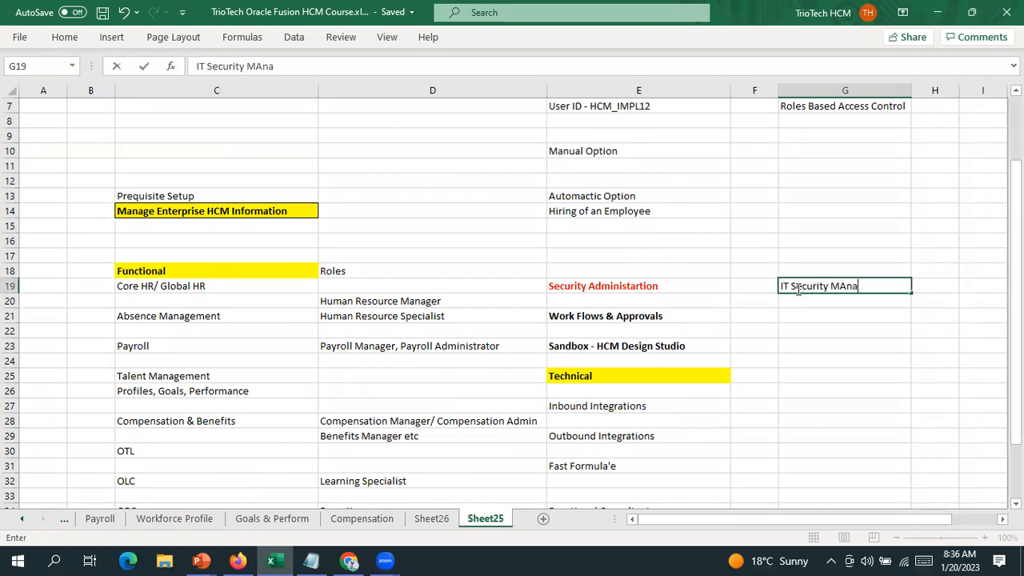
type("nager Role")
key("Return")
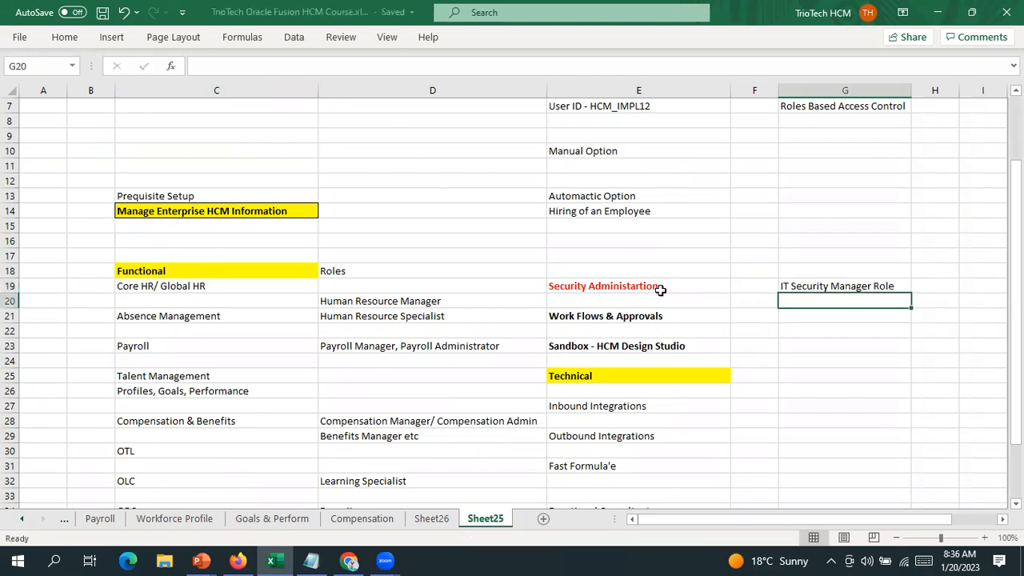
left_click(660, 290)
left_click_drag(827, 518, 860, 478)
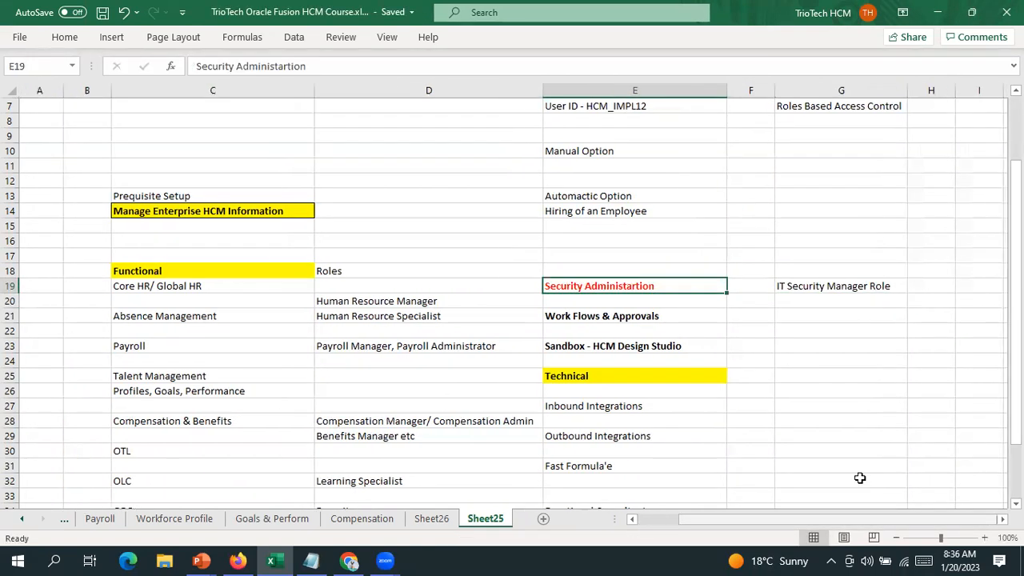
left_click(793, 324)
left_click(776, 288)
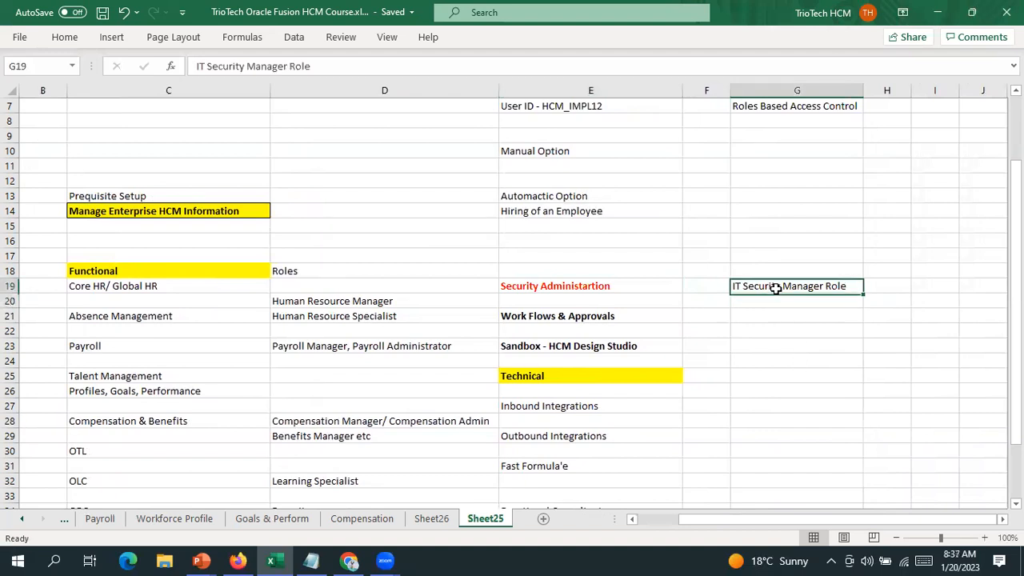
key("alt+Tab")
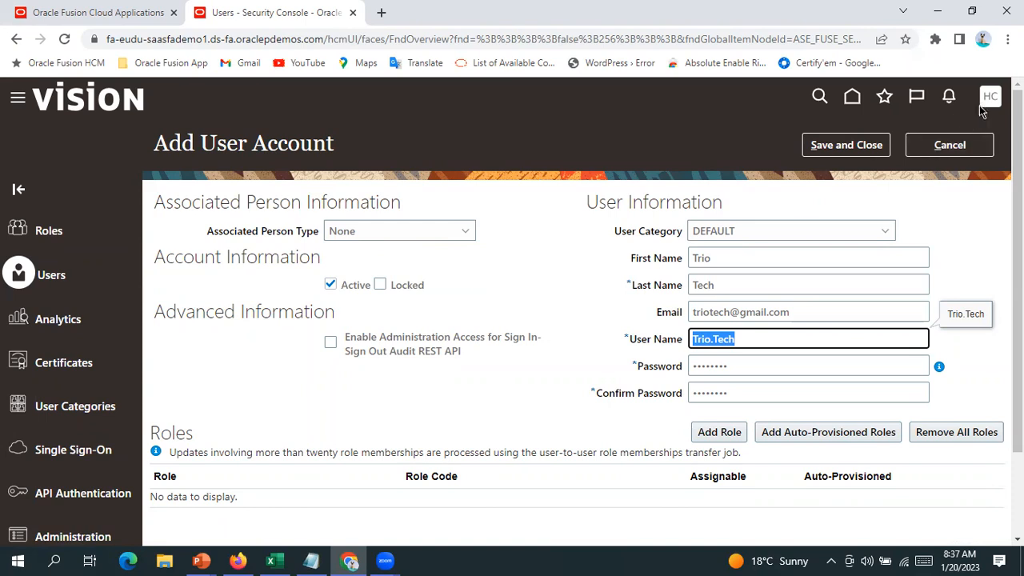
- Review the module and role notes in columns C–E, checking the Oracle page's web address
key("alt+Tab")
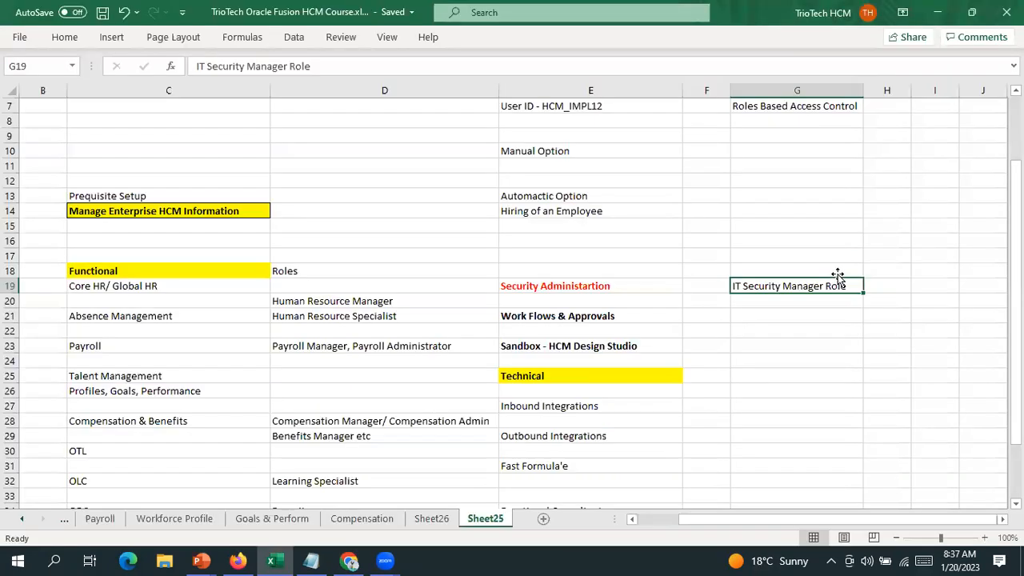
left_click(593, 287)
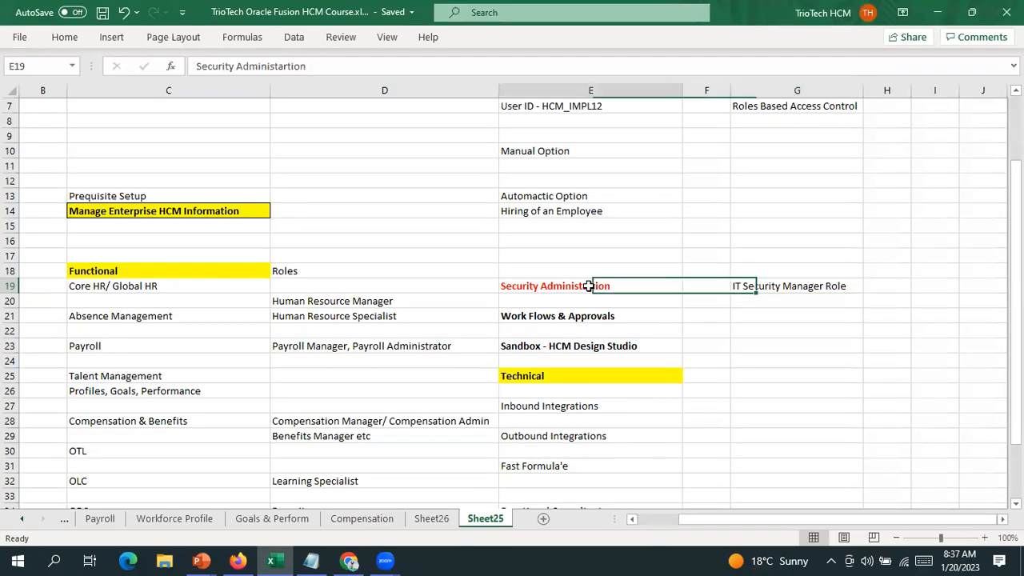
left_click(789, 284)
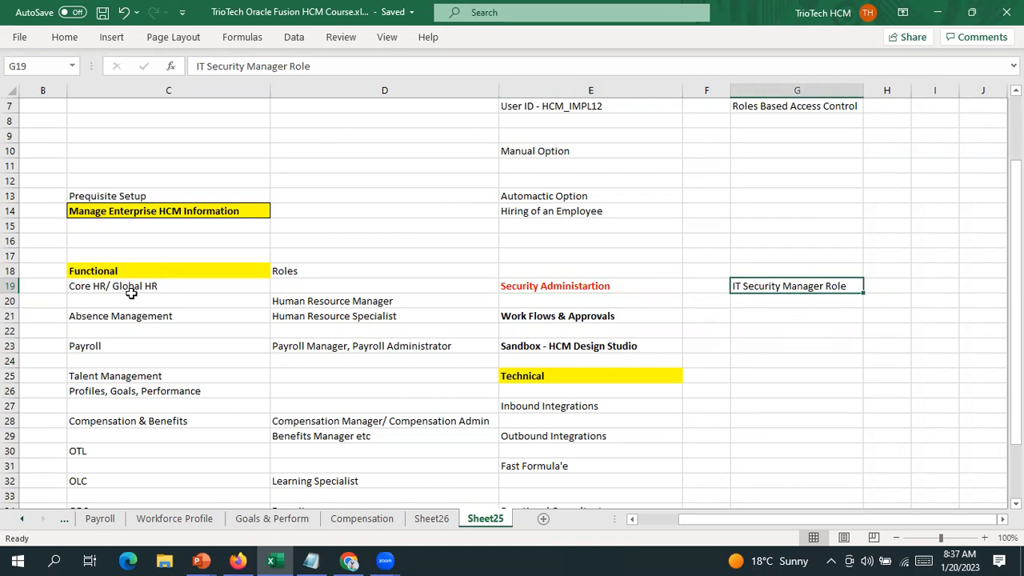
mouse_move(134, 286)
left_mouse_down()
mouse_move(160, 515)
mouse_move(163, 336)
mouse_move(129, 271)
left_mouse_up()
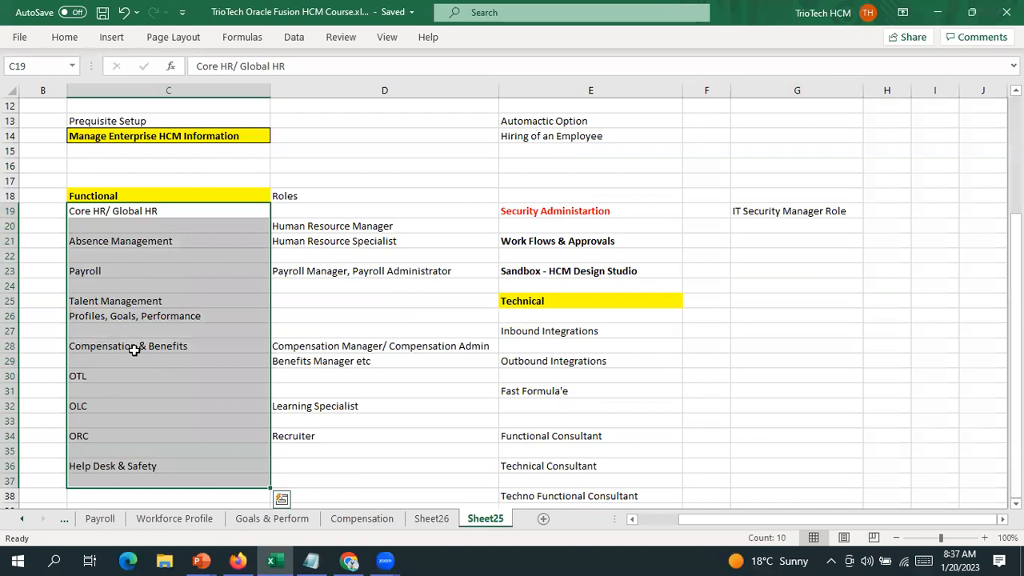
left_click(129, 239)
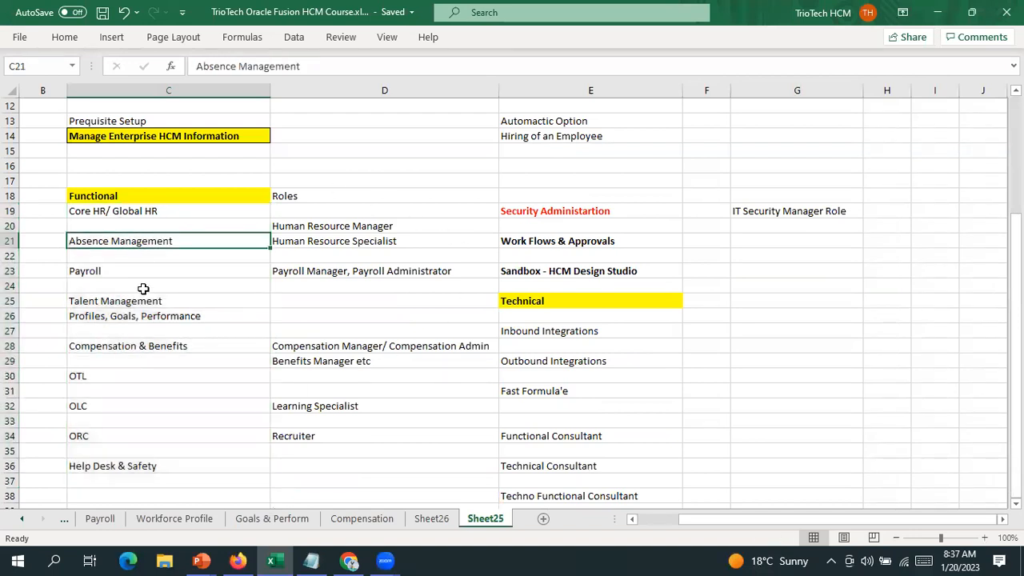
left_click(138, 346)
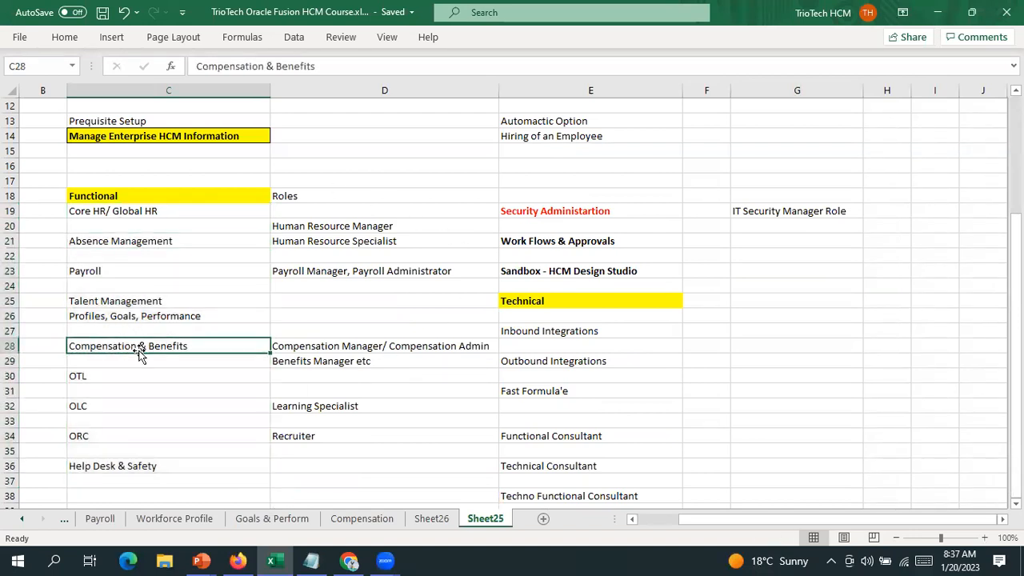
left_click(125, 408)
left_click_drag(360, 214, 339, 450)
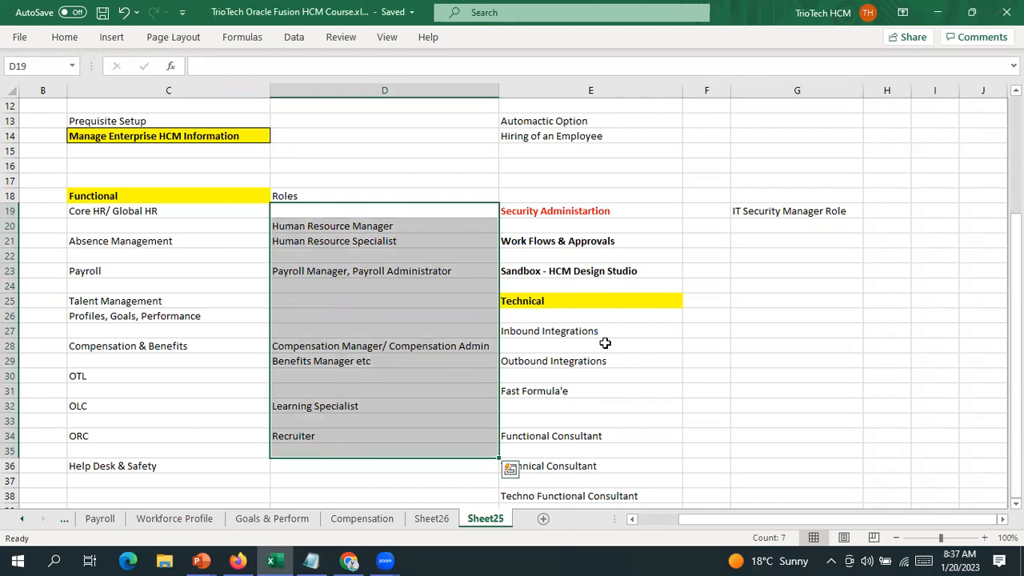
key("alt+Tab")
left_click(254, 39)
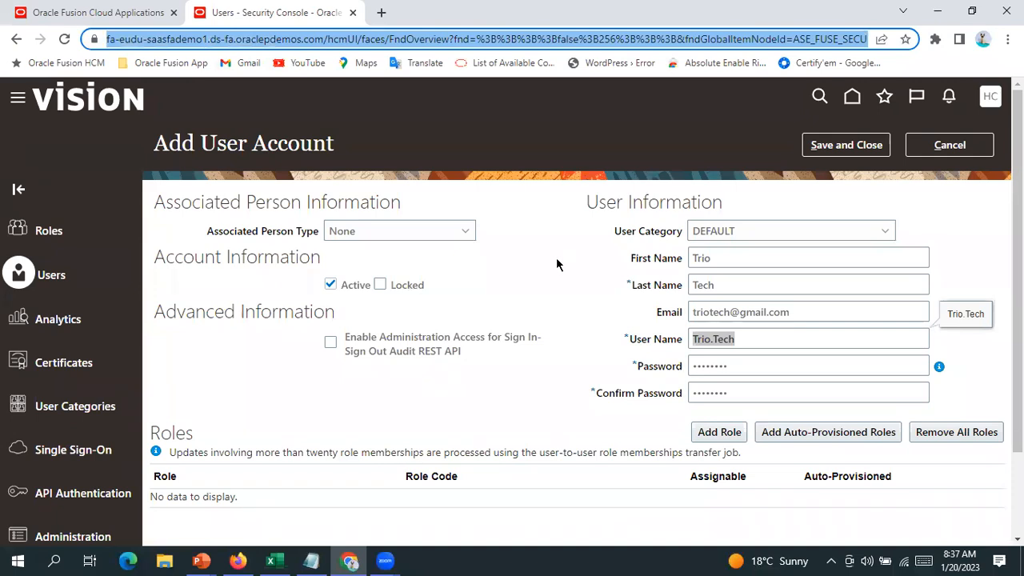
key("alt+Tab")
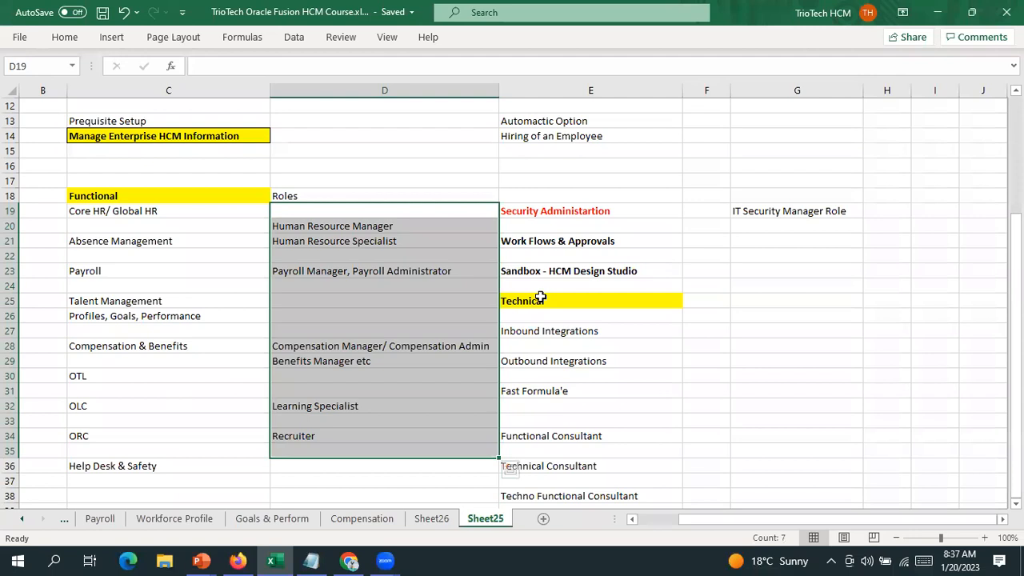
- Narrow column D so the security administration notes shift left, and save the workbook
left_click_drag(567, 209, 580, 496)
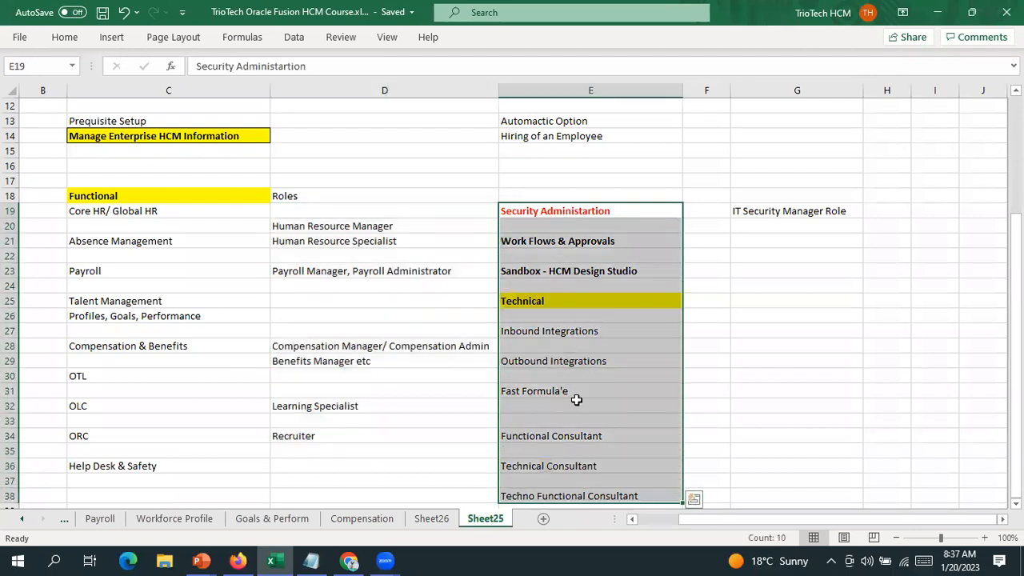
scroll(780, 360, "up", 4)
left_click_drag(813, 526, 892, 517)
left_click_drag(499, 89, 379, 82)
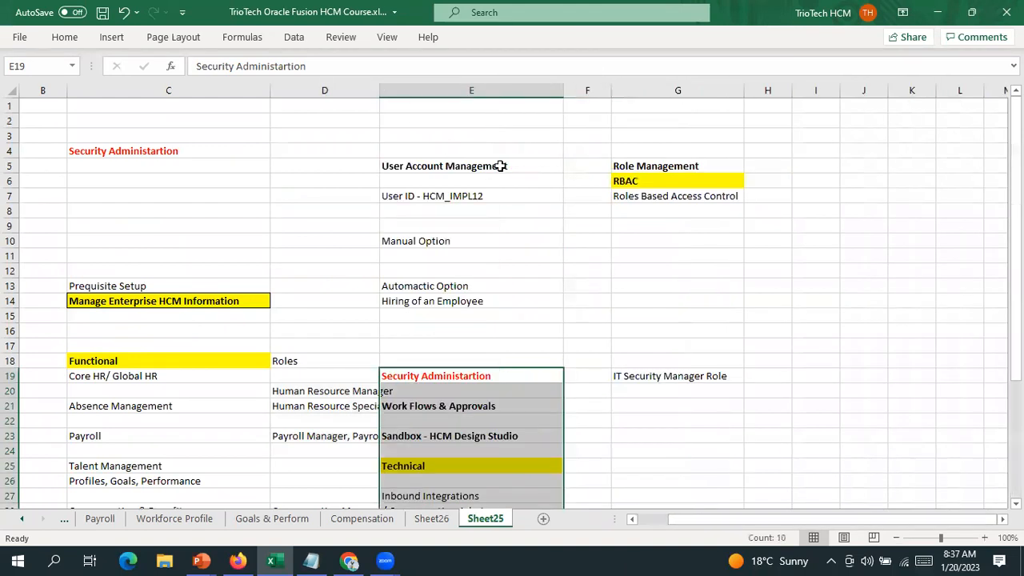
left_click(475, 196)
key("ctrl+s")
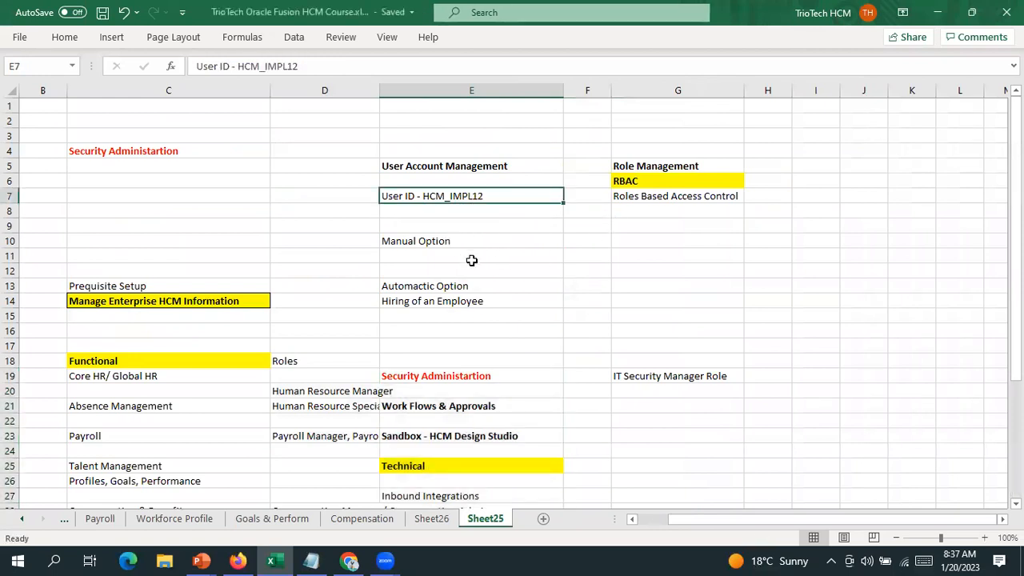
left_click_drag(673, 181, 672, 215)
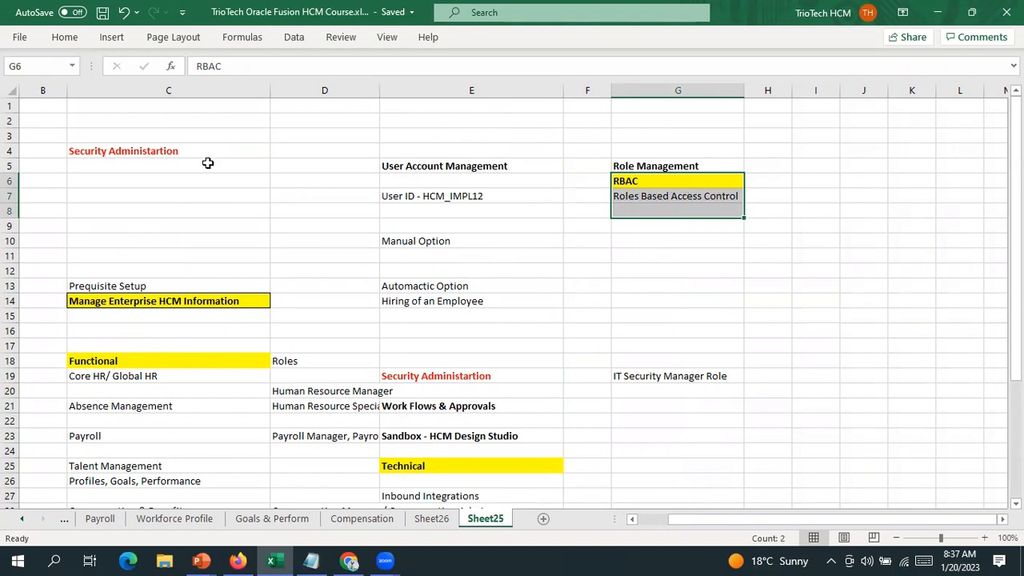
left_click(201, 153)
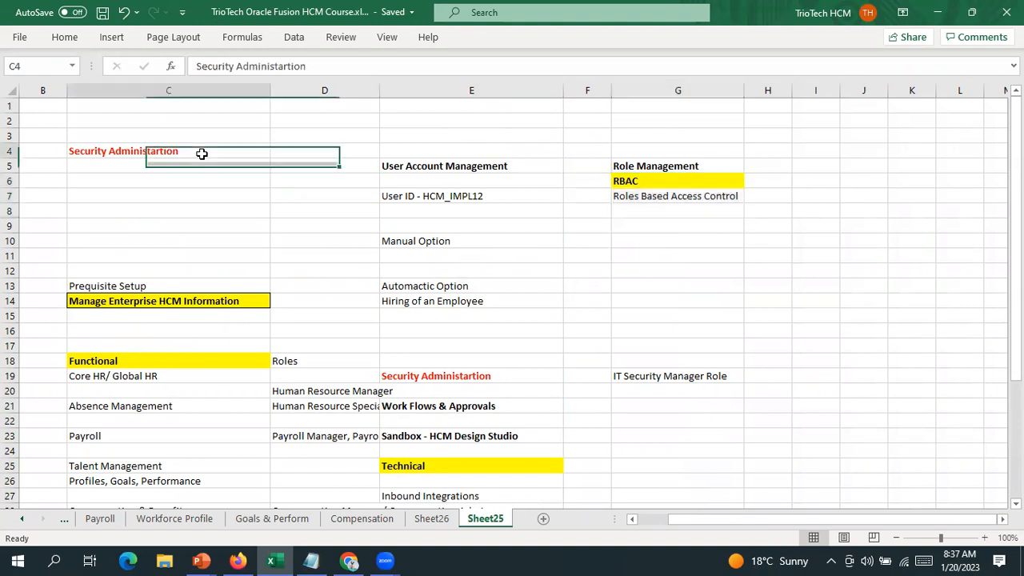
- Widen column G and add a "Type's of Role" heading in G9 below the RBAC notes
left_click(658, 199)
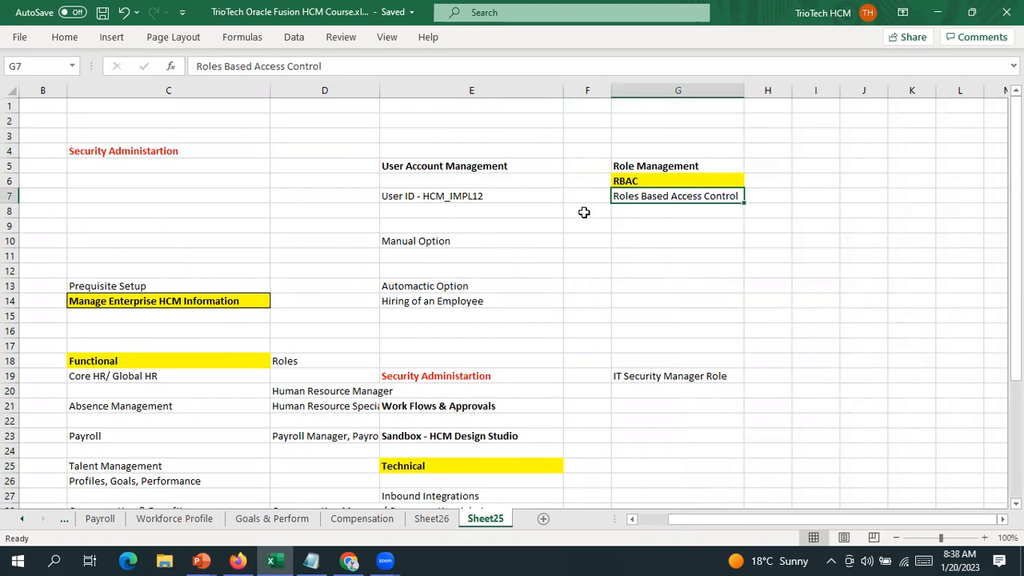
left_click_drag(745, 90, 783, 89)
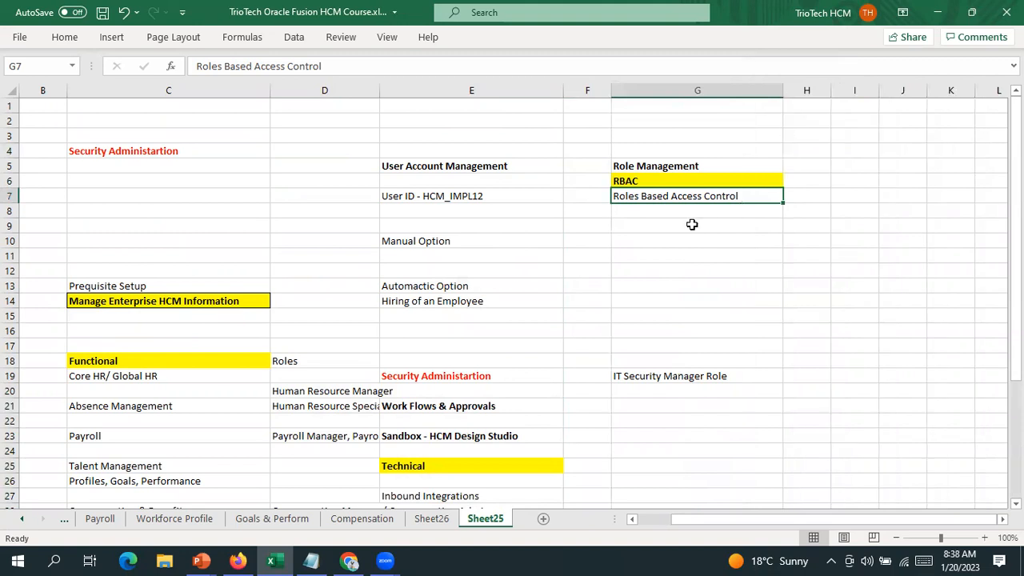
left_click(675, 226)
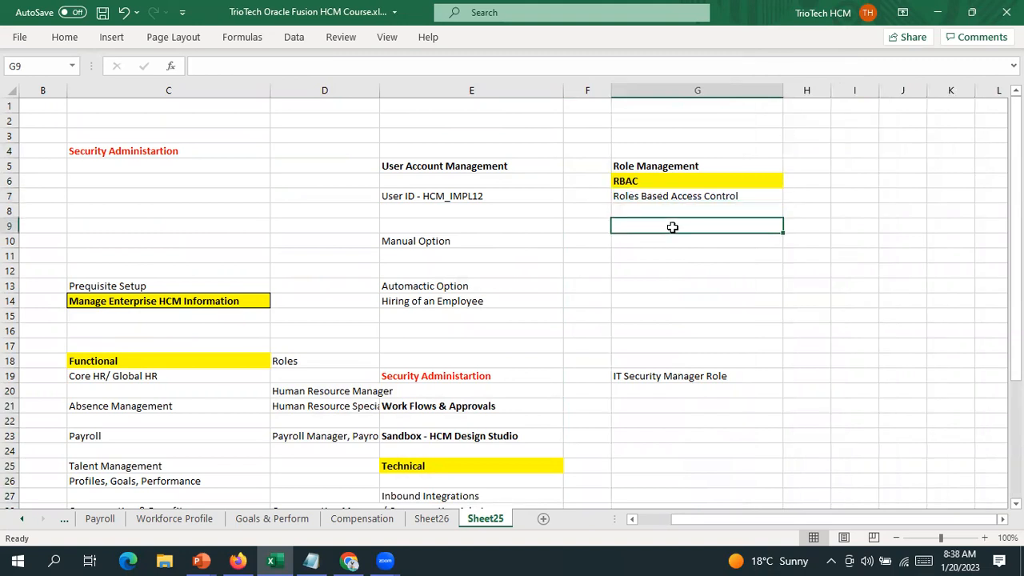
type("Type's of Role")
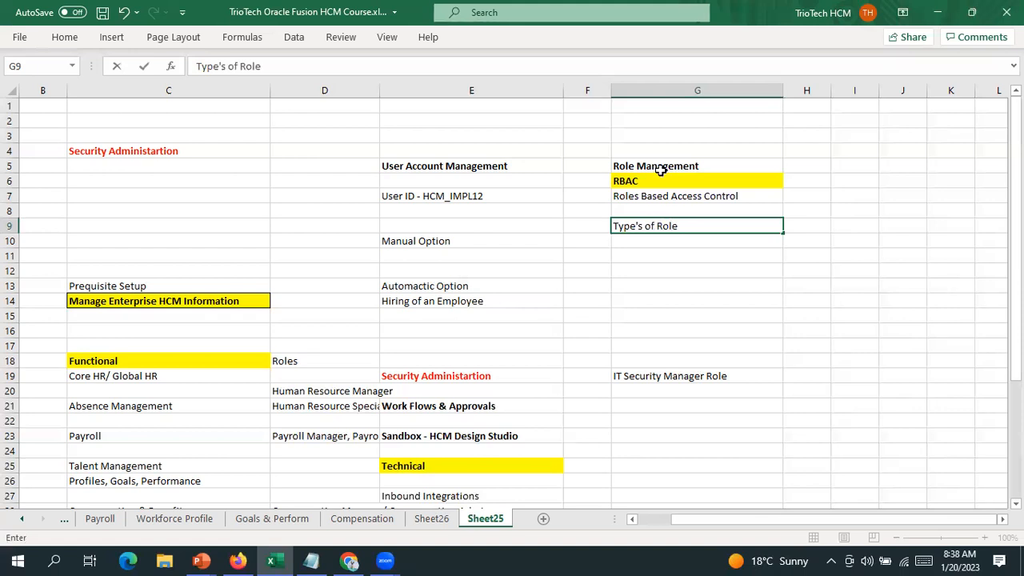
left_click_drag(664, 166, 681, 313)
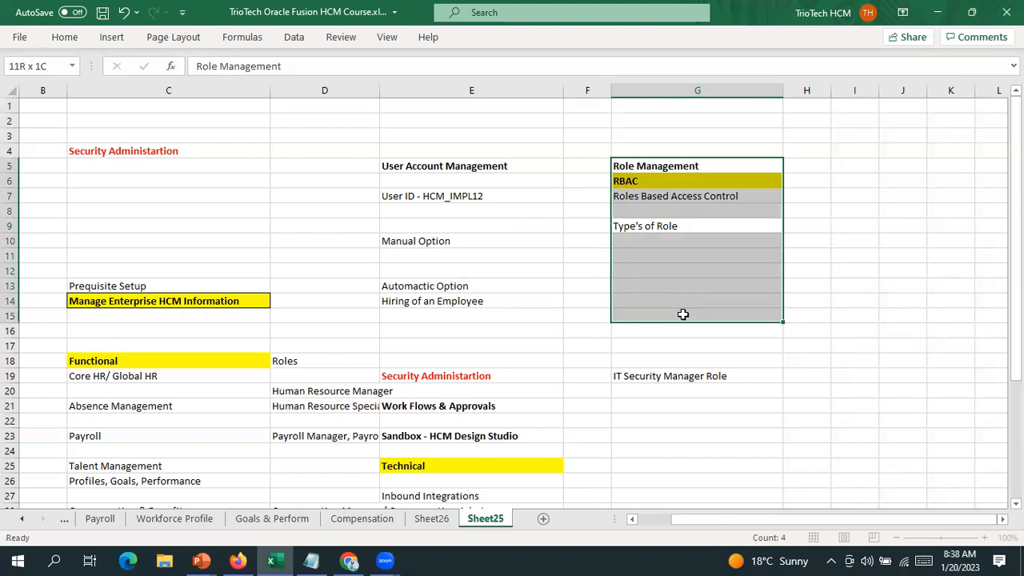
left_click_drag(119, 361, 137, 489)
left_click_drag(201, 153, 745, 302)
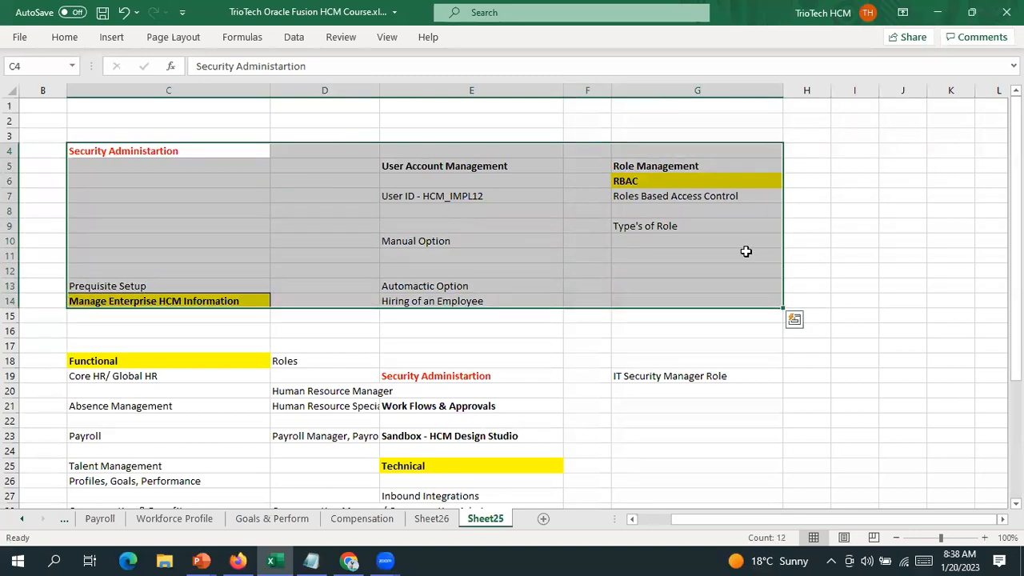
left_click_drag(493, 167, 511, 326)
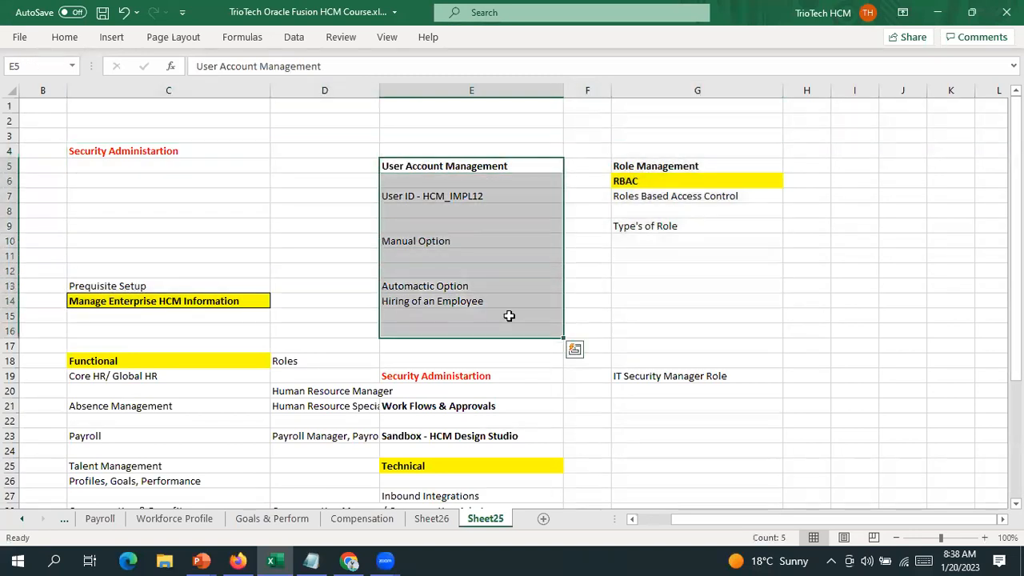
left_click_drag(677, 164, 674, 207)
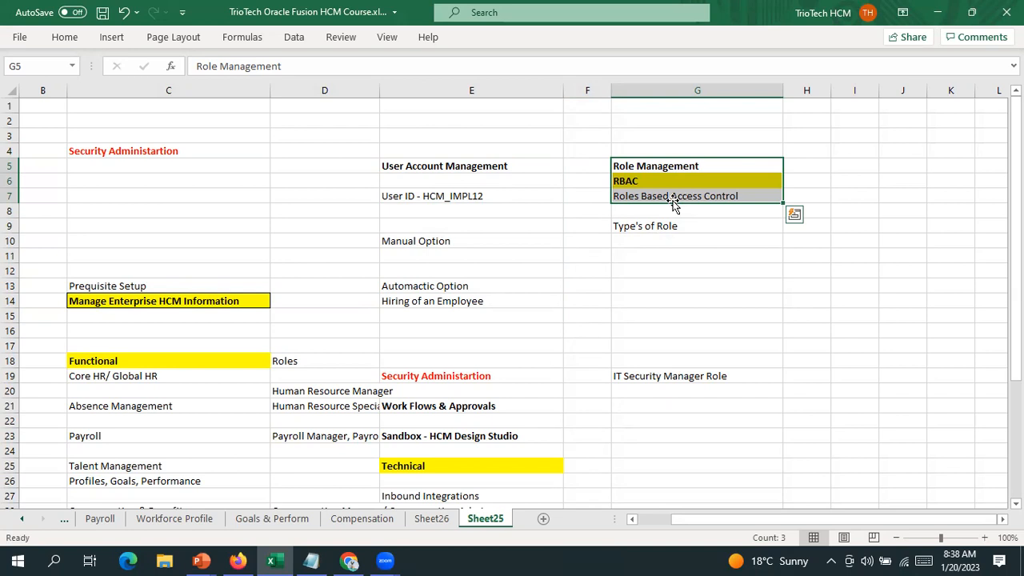
- Enter Job Roles, Data Roles, Abstract Roles and Aggregate Privilages/ Duty Roles in G11:G14
left_click(673, 225)
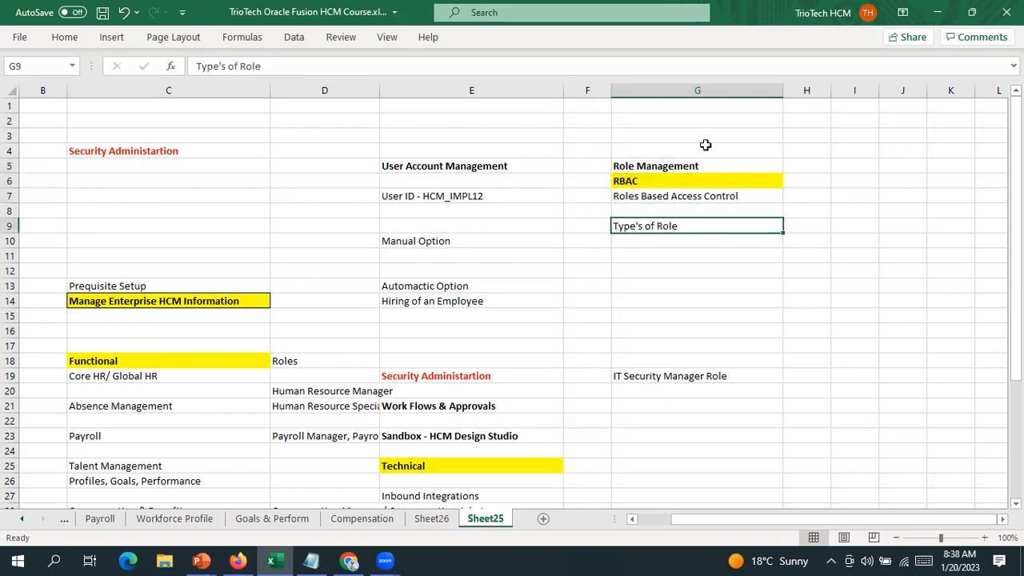
left_click(677, 176)
left_click(648, 242)
left_click(642, 267)
left_click(622, 256)
type("Job RO")
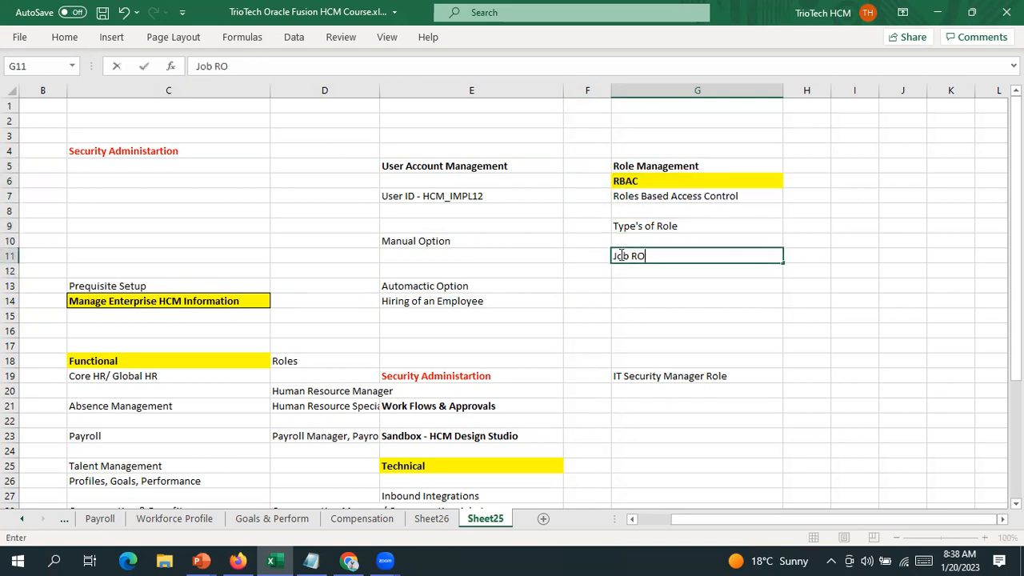
type("l")
key("BackSpace")
key("BackSpace")
type("oles")
key("Return")
type("Data Ro")
key("Return")
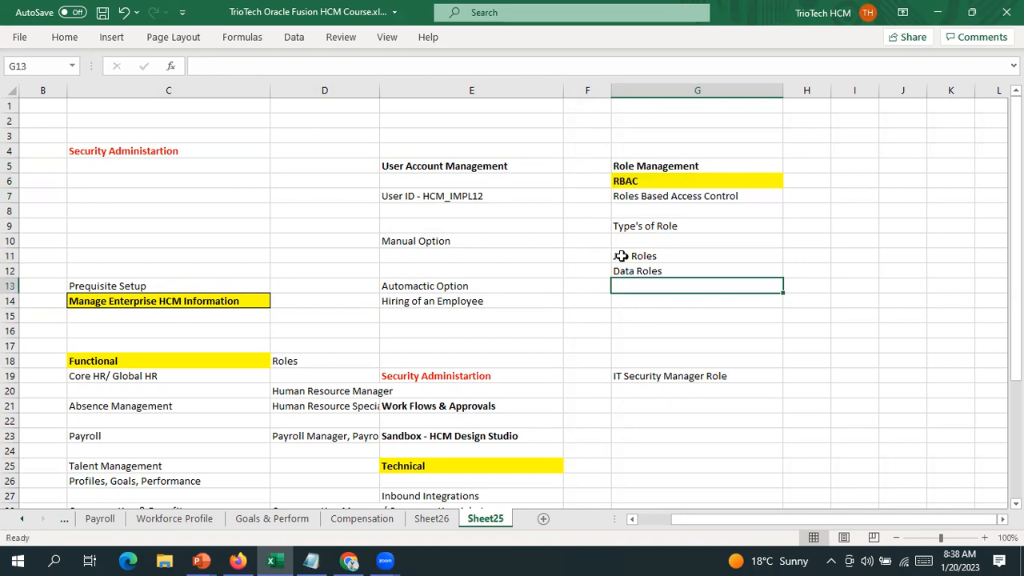
type("Abstract Roles")
key("Return")
type("Aggregate Pr")
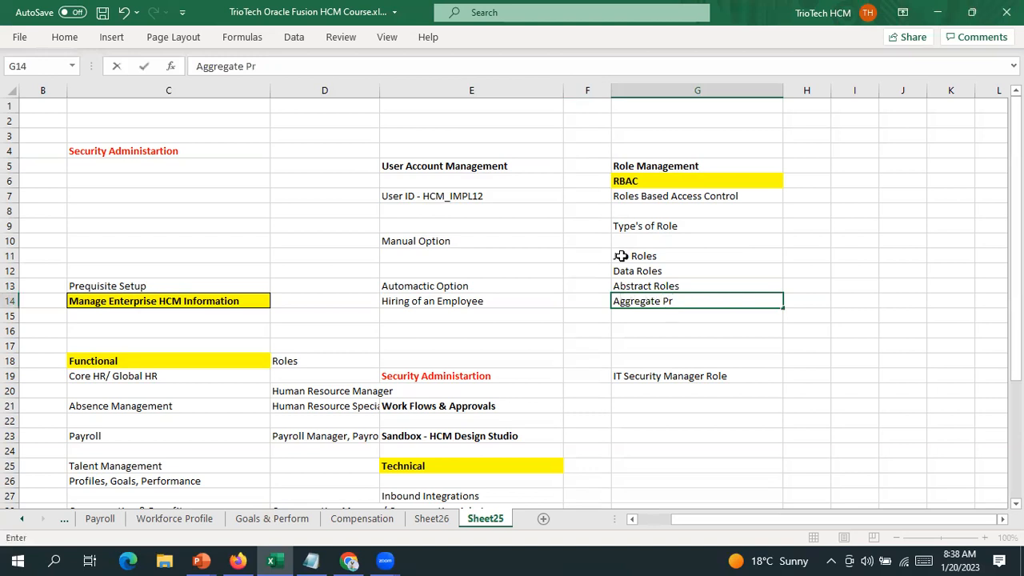
type("ivilages/ Duty Roles")
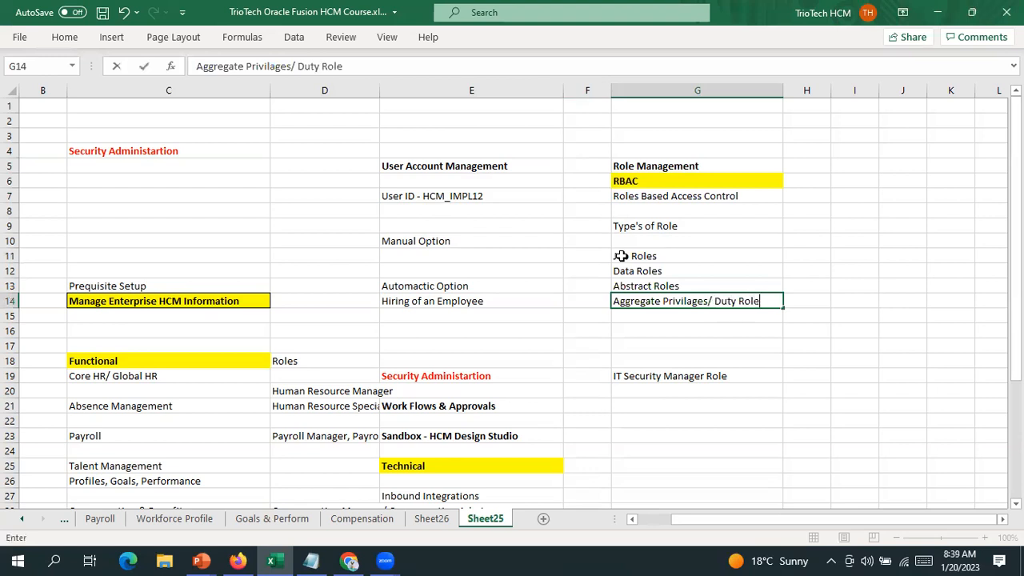
key("Return")
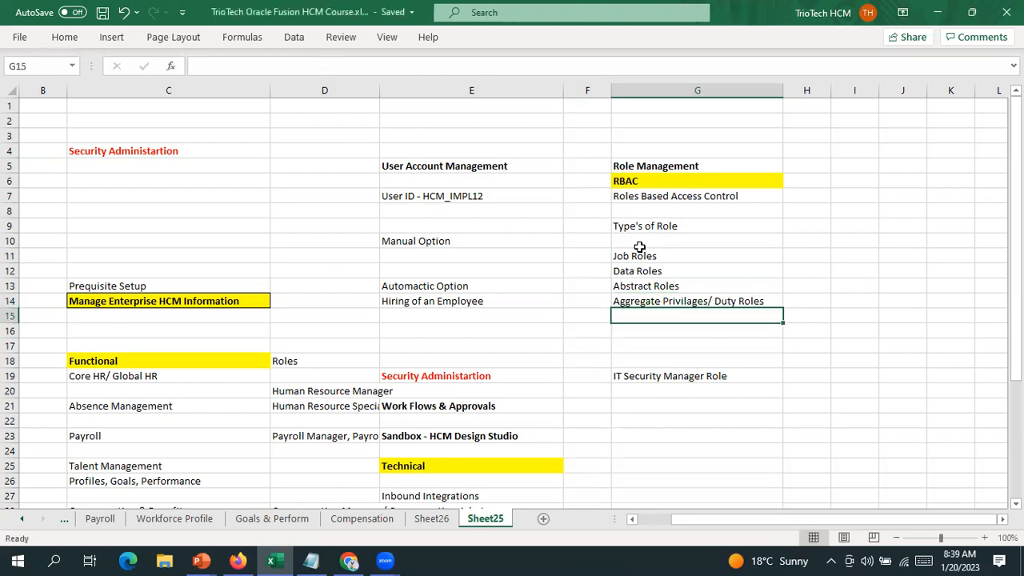
- Review the completed Role Management list in column G
left_click_drag(635, 242, 659, 314)
left_click_drag(674, 215, 685, 301)
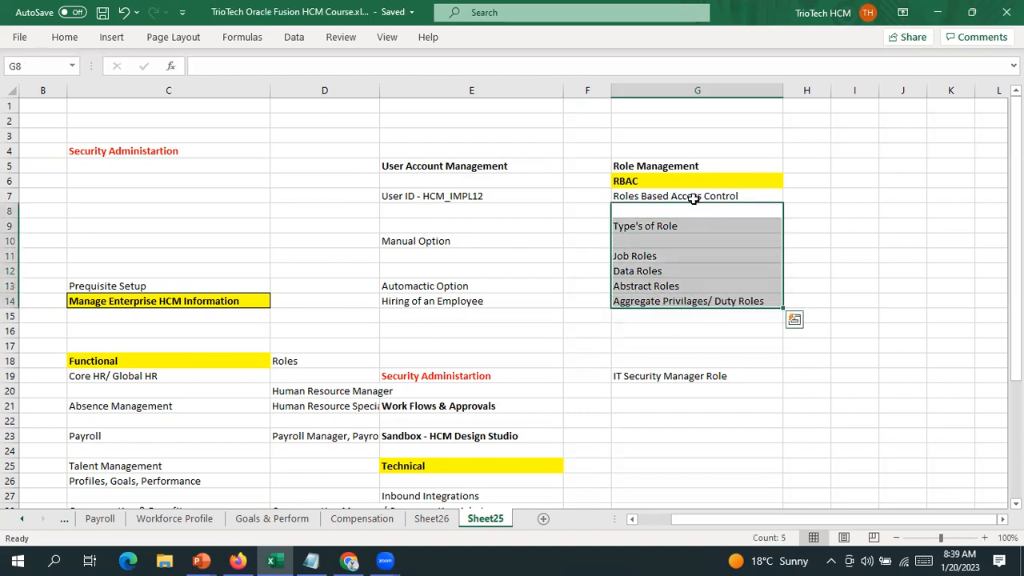
left_click_drag(669, 166, 688, 314)
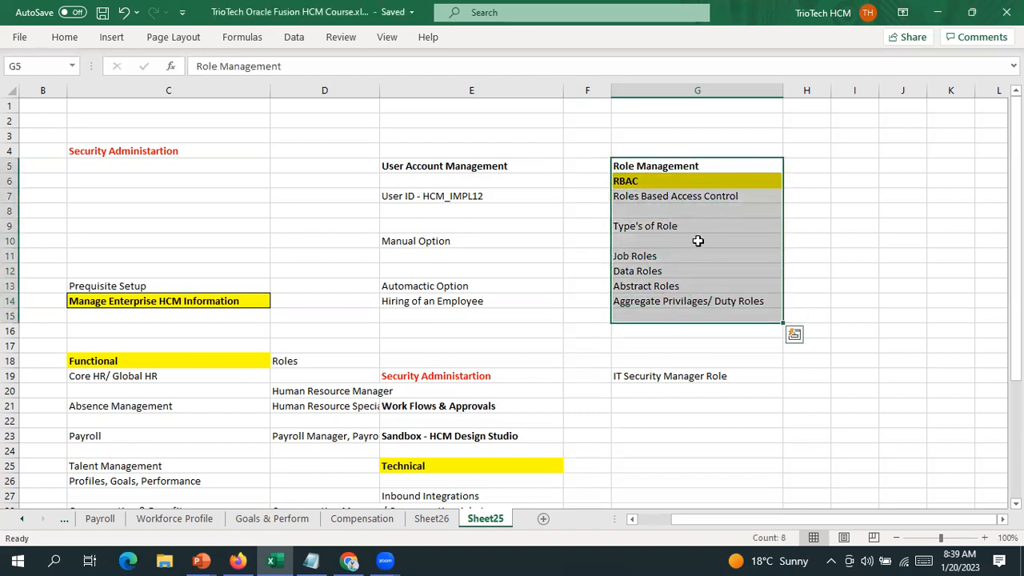
key("alt+Tab")
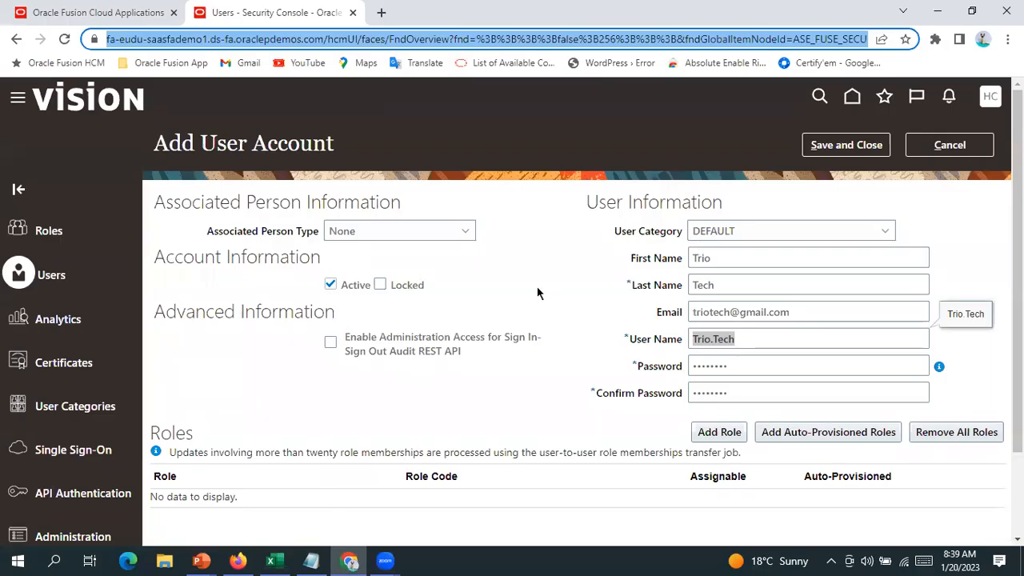
- Widen column D in the notes workbook so the full functional role names show
left_click(270, 190)
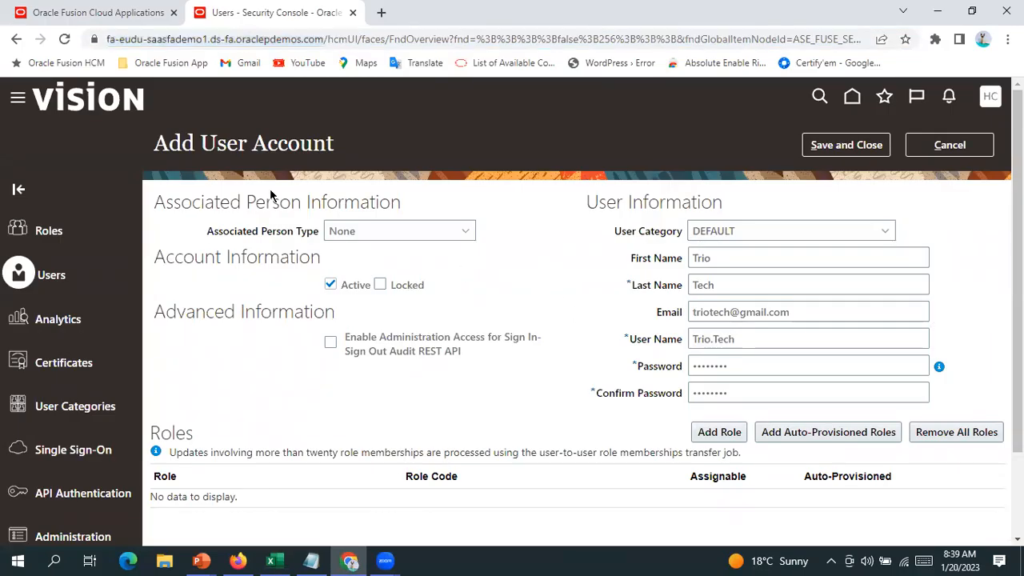
left_click(200, 44)
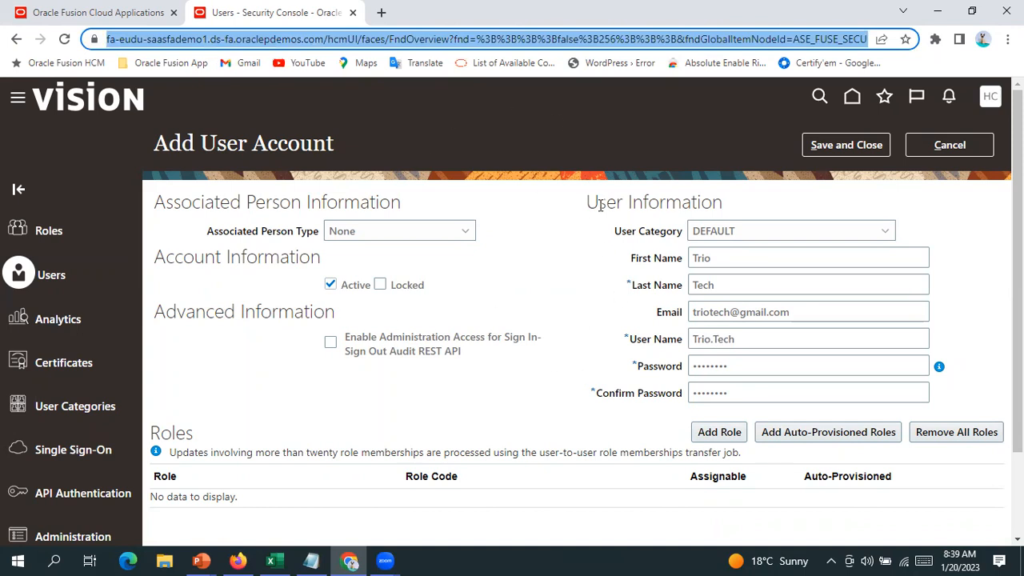
key("alt+Tab")
left_click(661, 196)
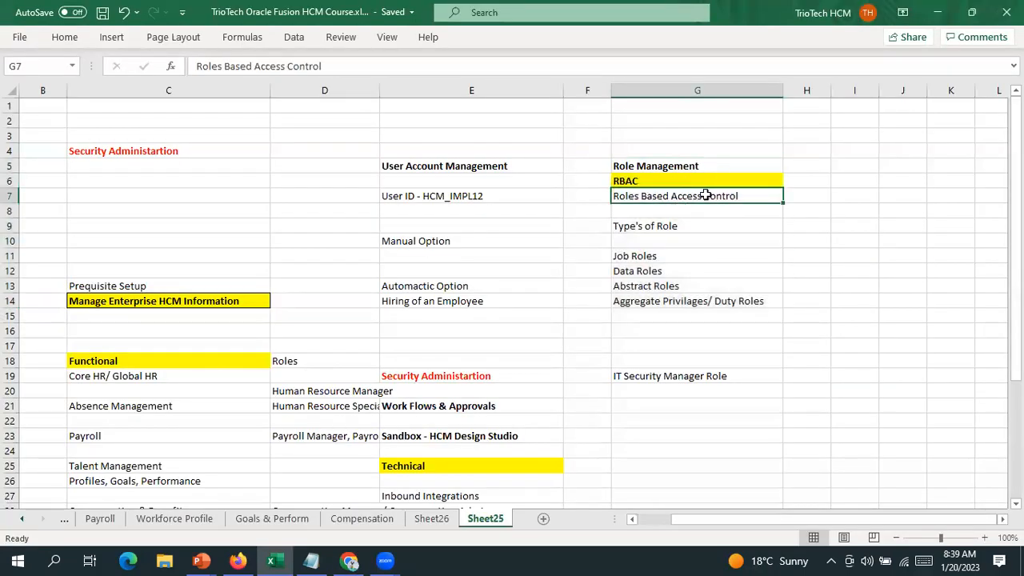
scroll(590, 279, "down", 3)
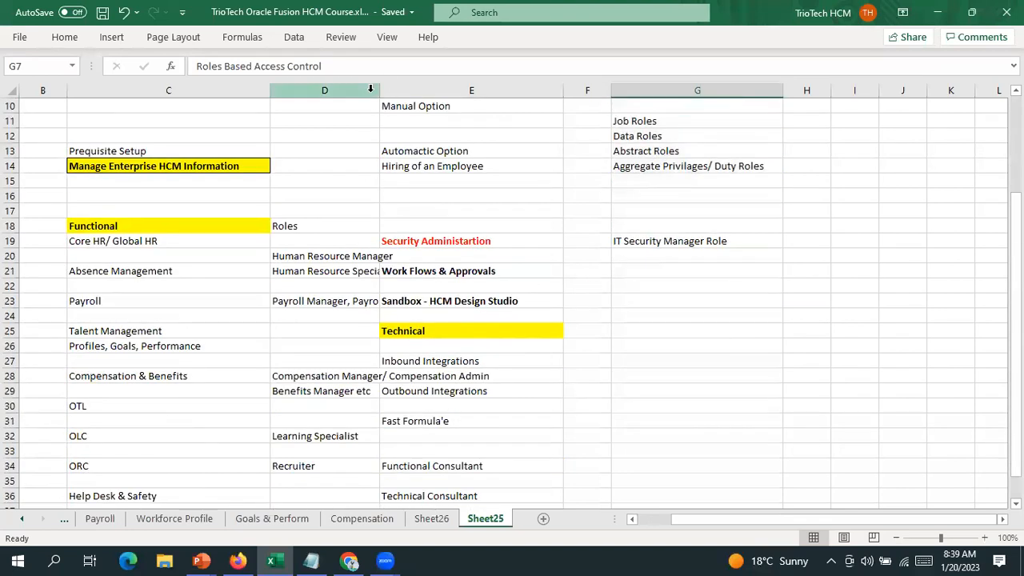
left_click_drag(377, 88, 455, 90)
left_click_drag(390, 258, 418, 472)
key("alt+Tab")
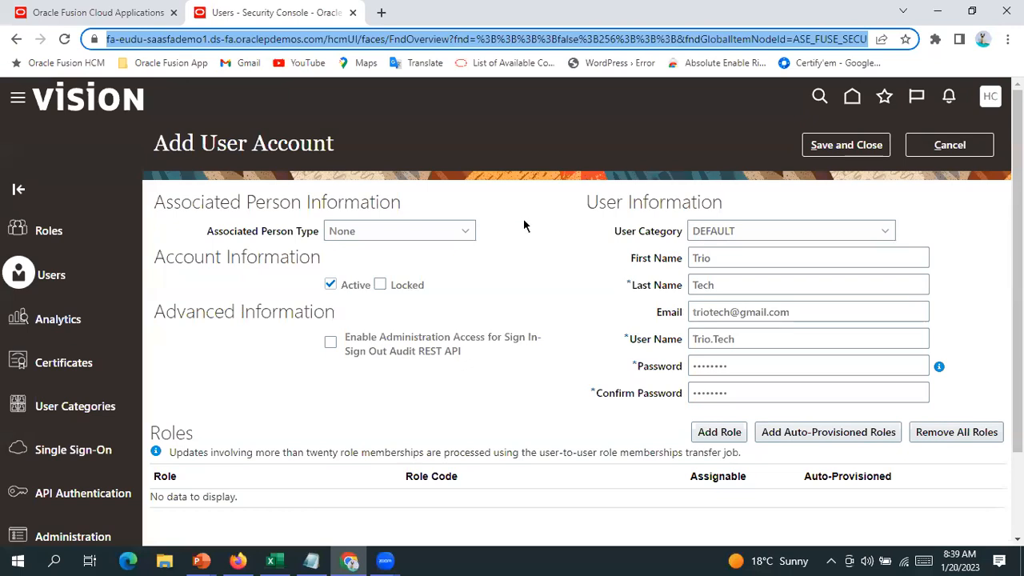
- Open the role search from the Add User Account page's Roles section
left_click_drag(208, 142, 343, 142)
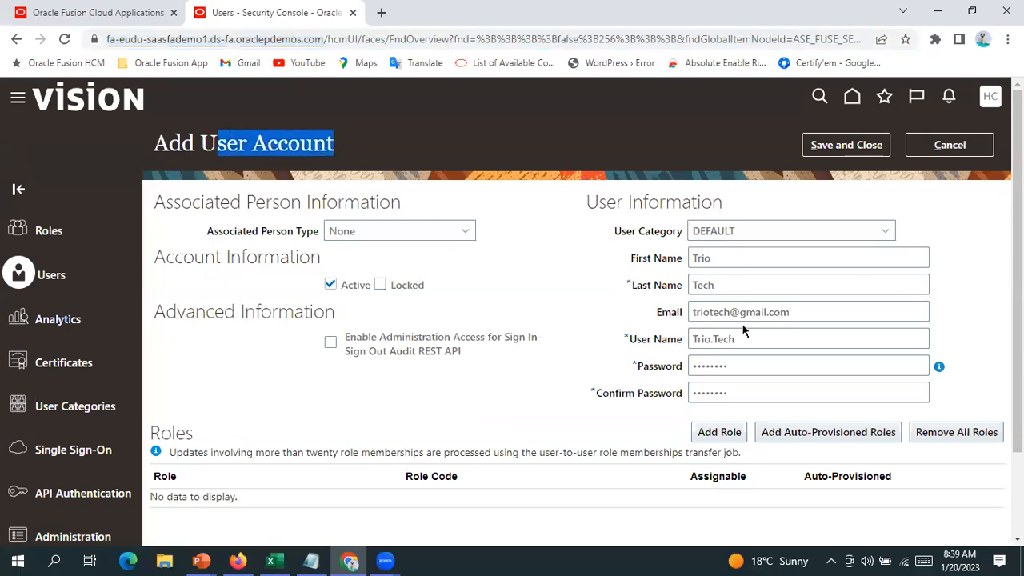
scroll(664, 327, "down", 2)
left_click(714, 328)
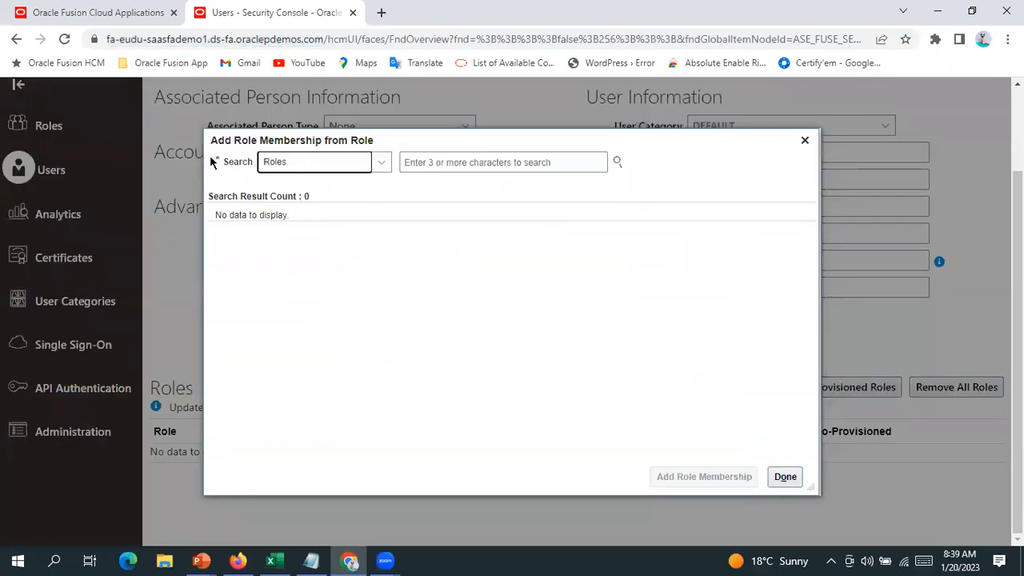
- Search the roles for 'Employee'
double_click(232, 163)
left_click(473, 170)
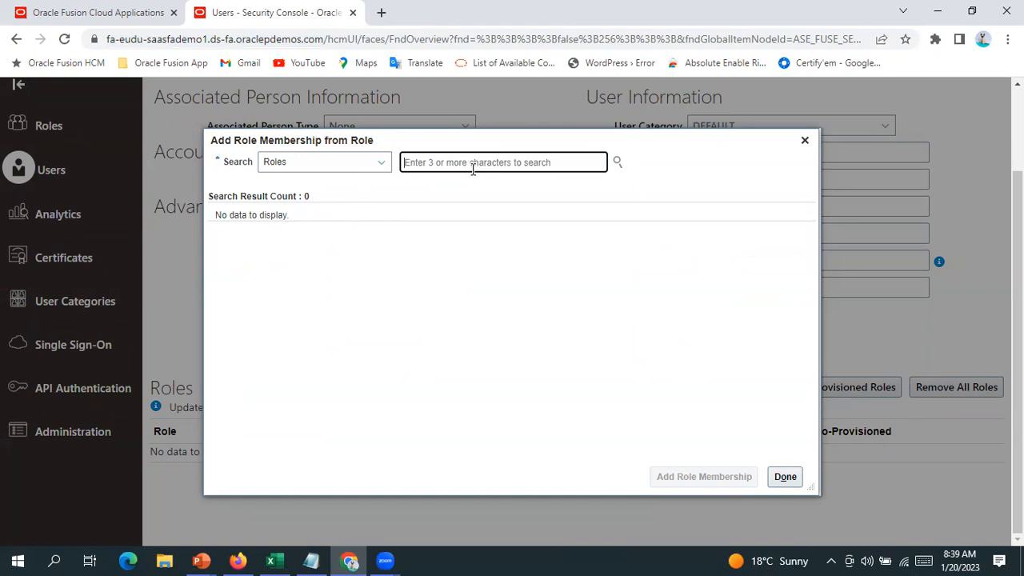
type("Em")
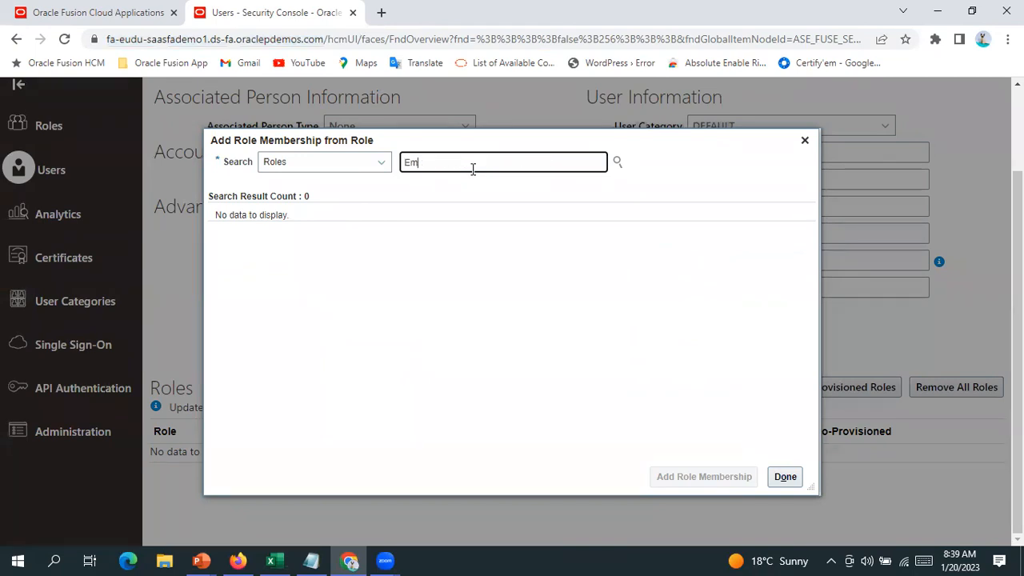
type("ployee")
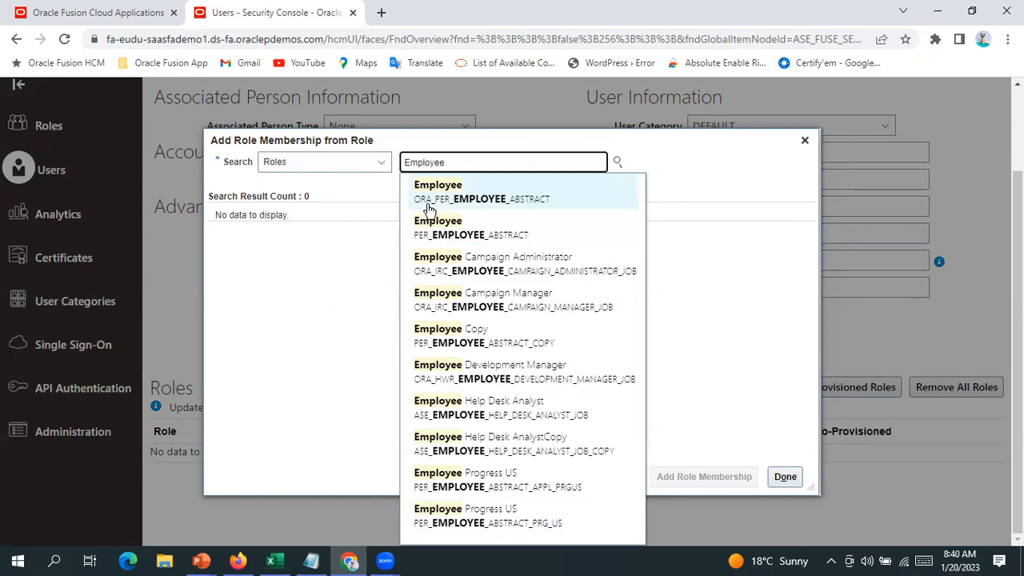
left_click(393, 38)
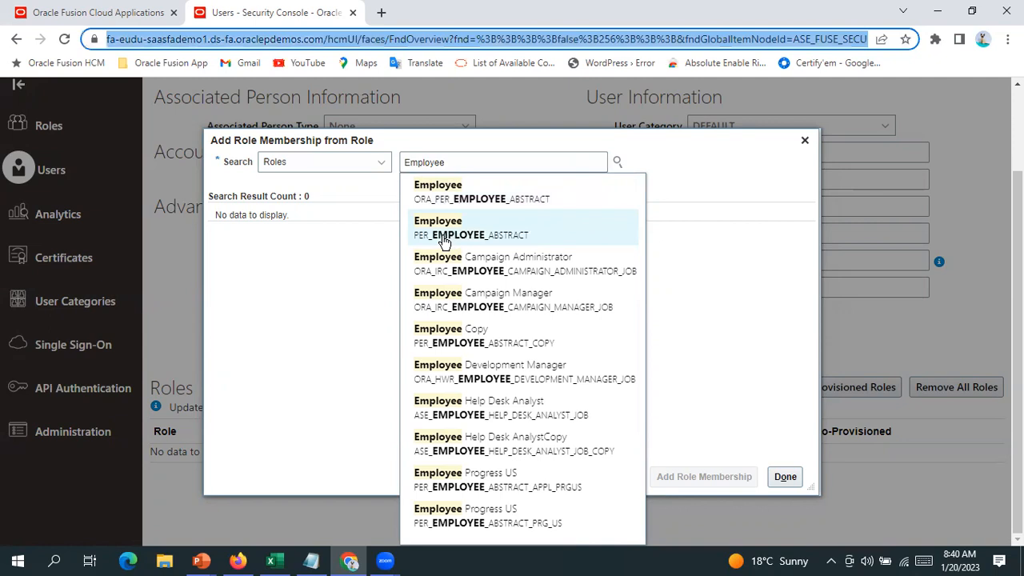
- Check the role types listed under Role Management in the notes workbook
key("alt+Tab")
scroll(752, 235, "up", 2)
left_click(720, 121)
left_click_drag(720, 124, 757, 272)
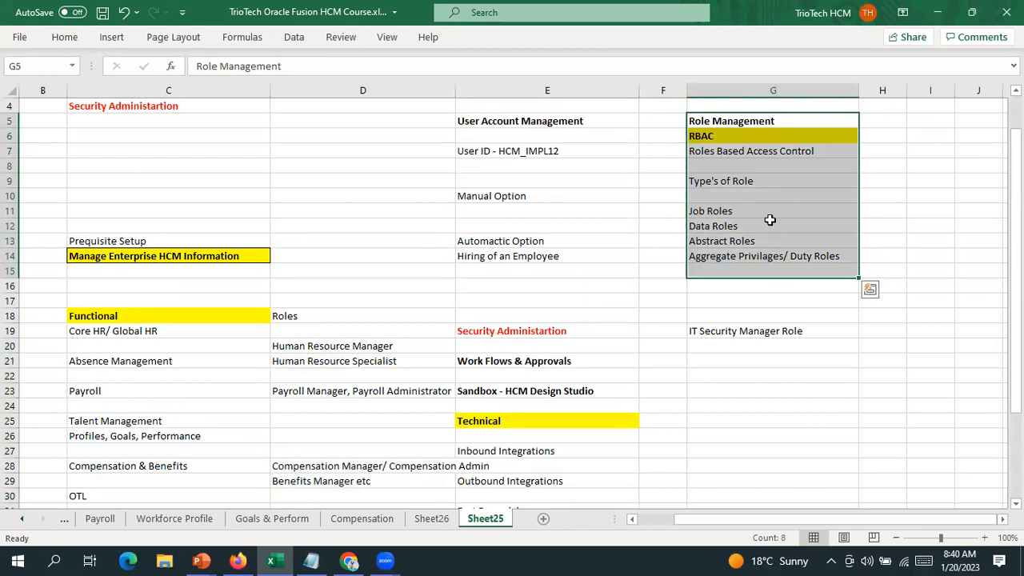
key("alt+Tab")
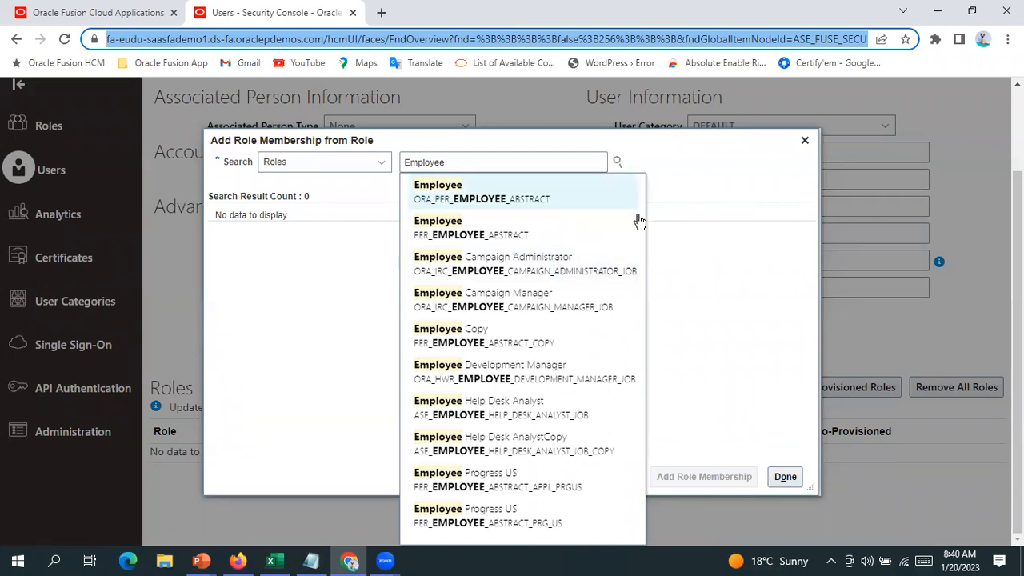
- Add the Employee role ORA_PER_EMPLOYEE_ABSTRACT to the user and close the search dialog
scroll(653, 168, "up", 2)
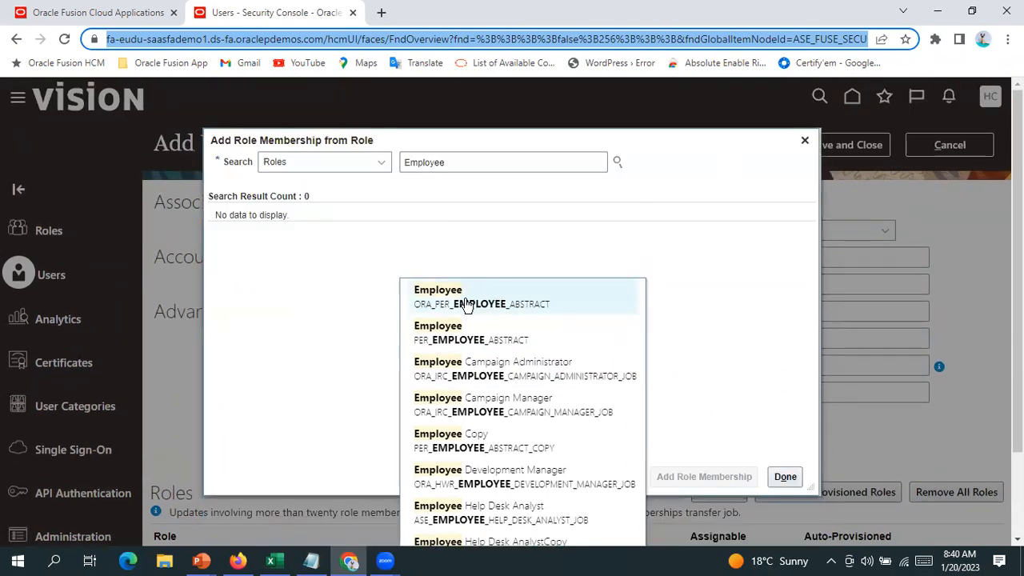
left_click(470, 286)
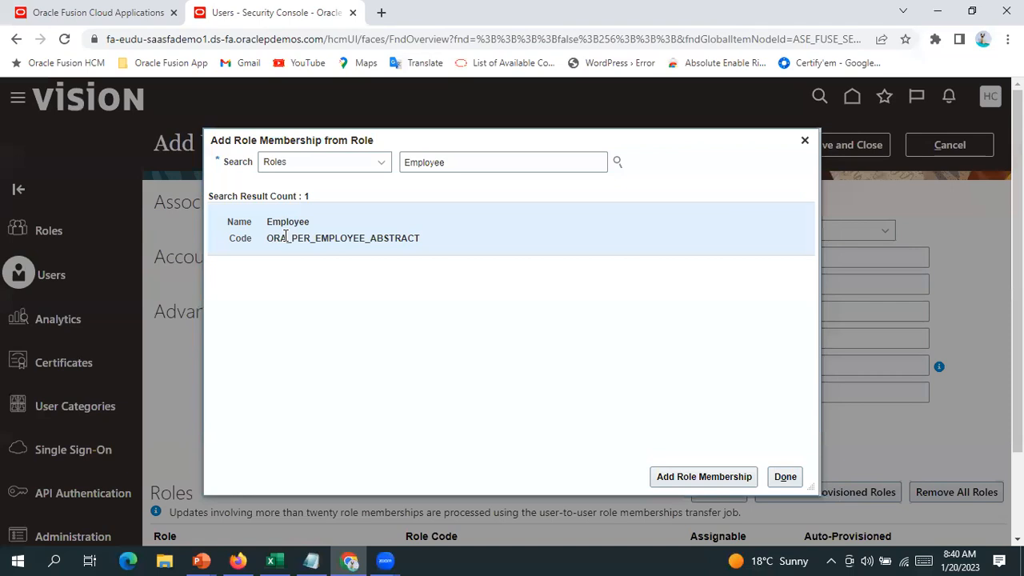
left_click(710, 478)
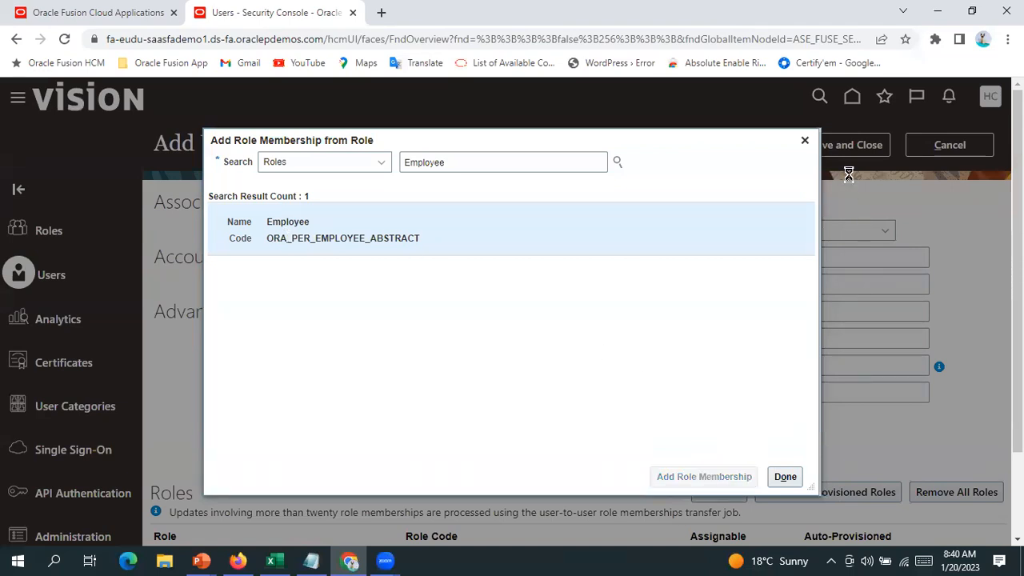
left_click(805, 141)
scroll(949, 327, "down", 2)
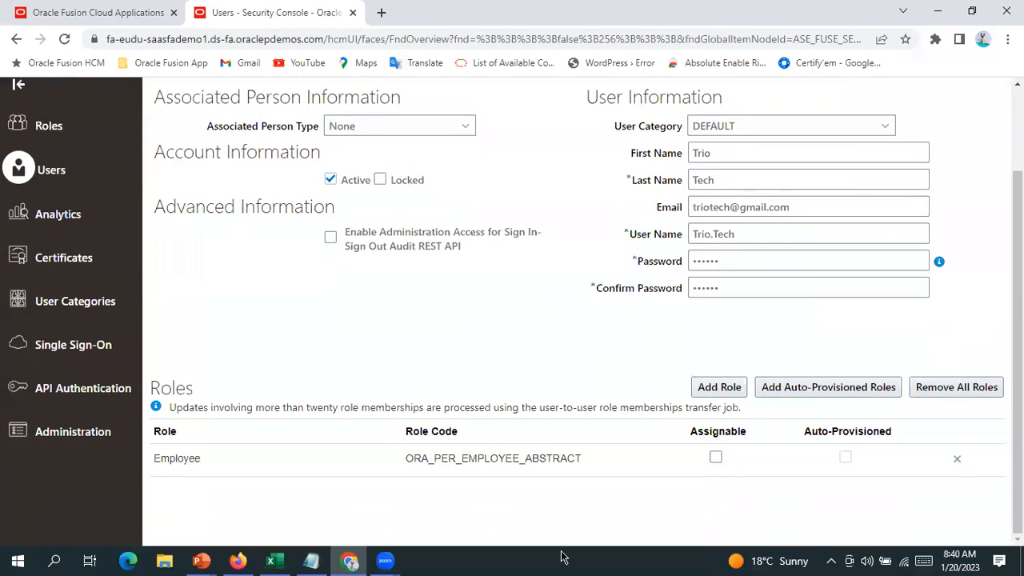
double_click(179, 460)
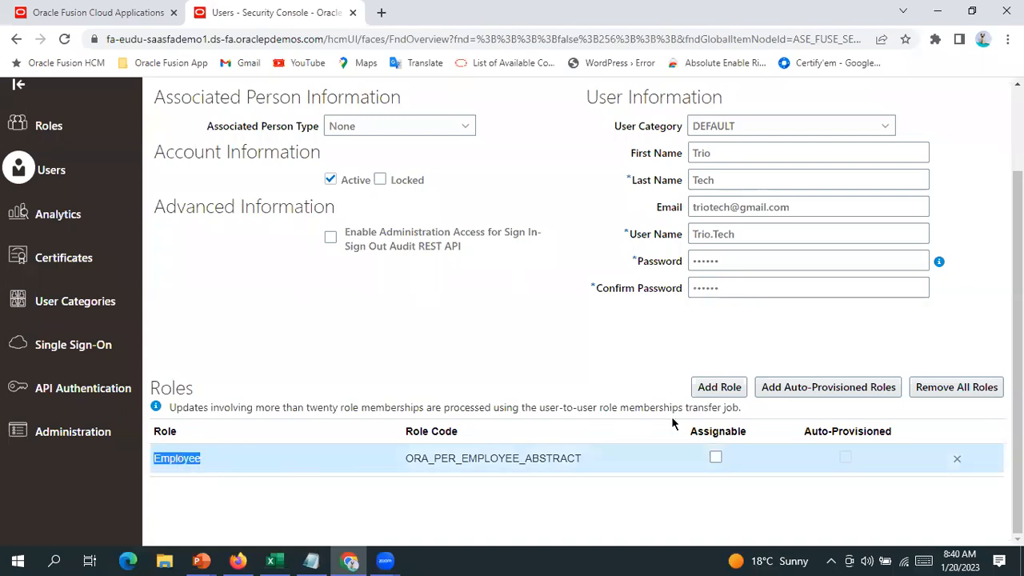
left_click(720, 388)
- Copy 'Human Resource Manager' from the workbook and add the ORA Human Resource Manager role
key("alt+Tab")
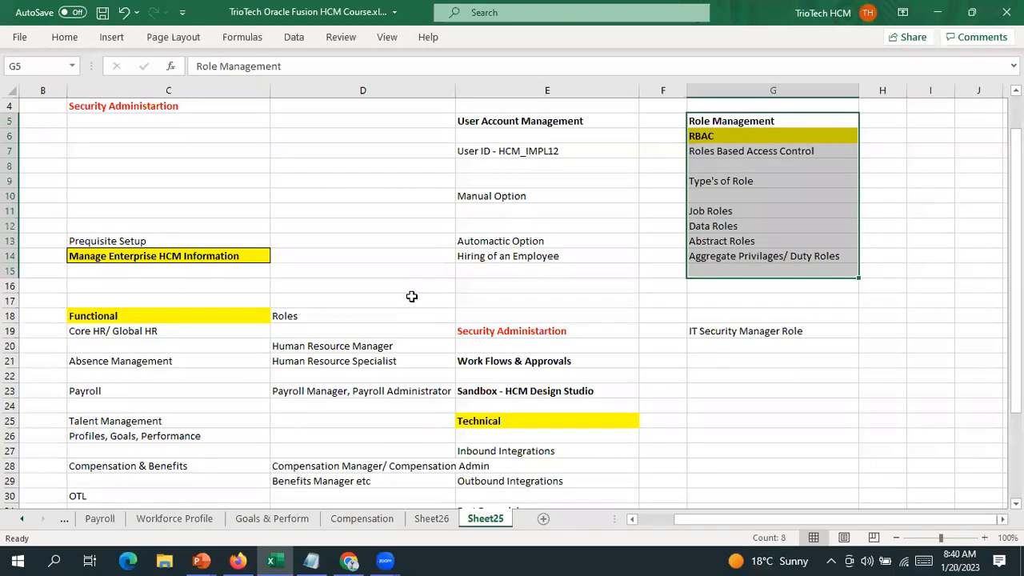
scroll(411, 297, "down", 1)
left_click(131, 287)
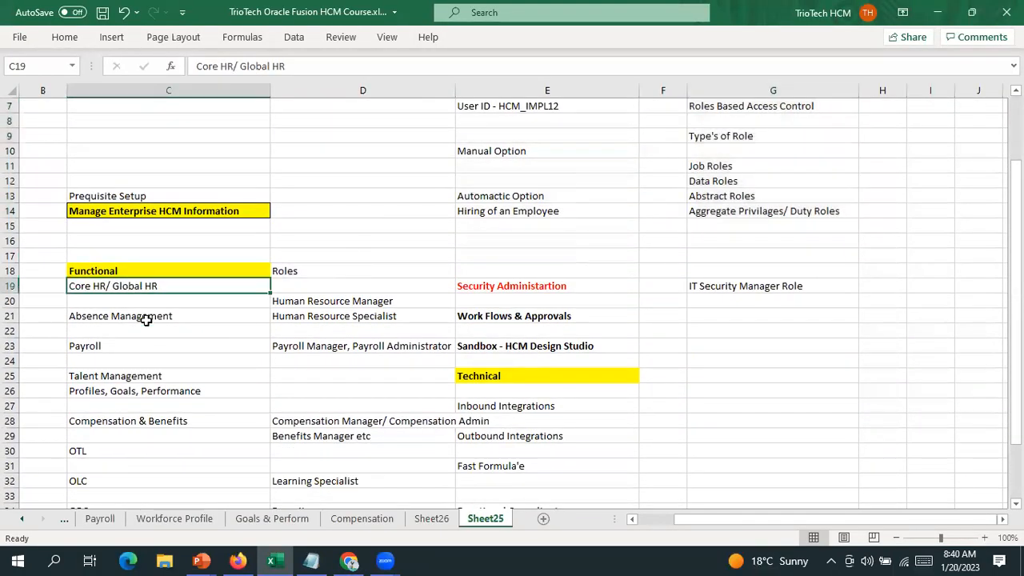
left_click(144, 320)
left_click_drag(132, 376, 131, 392)
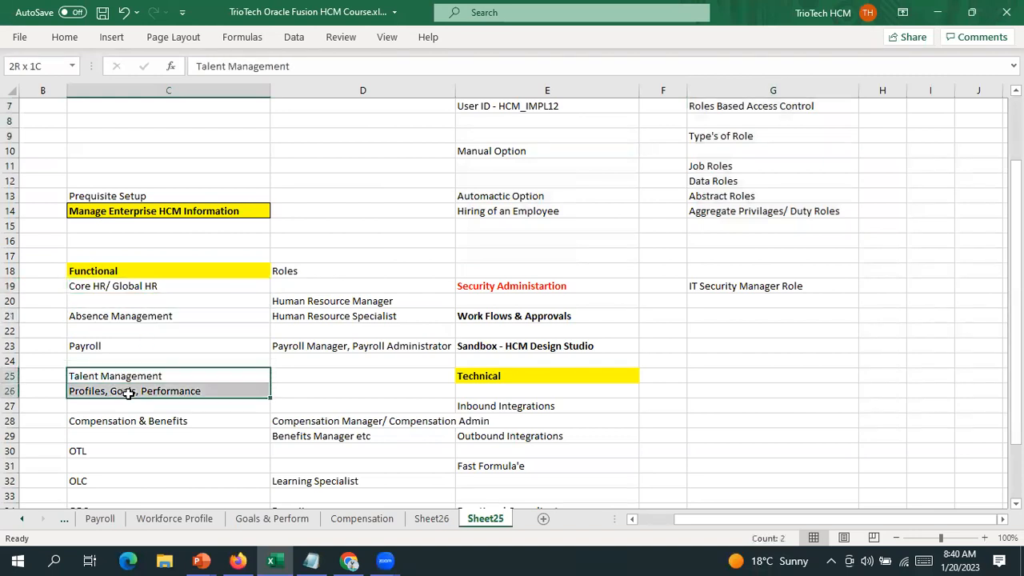
left_click(358, 304)
key("ctrl+c")
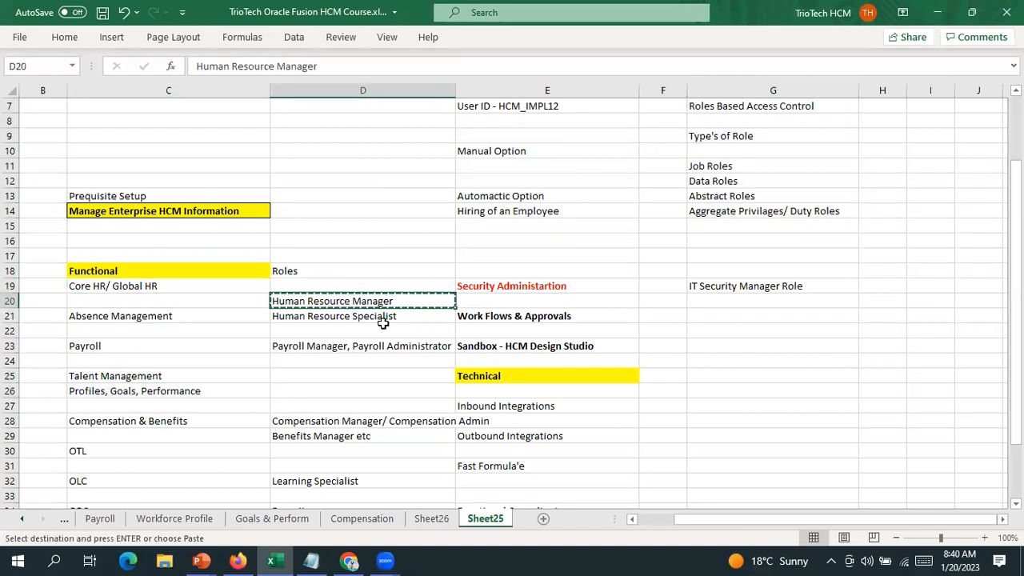
key("alt+Tab")
left_click(416, 158)
key("ctrl+v")
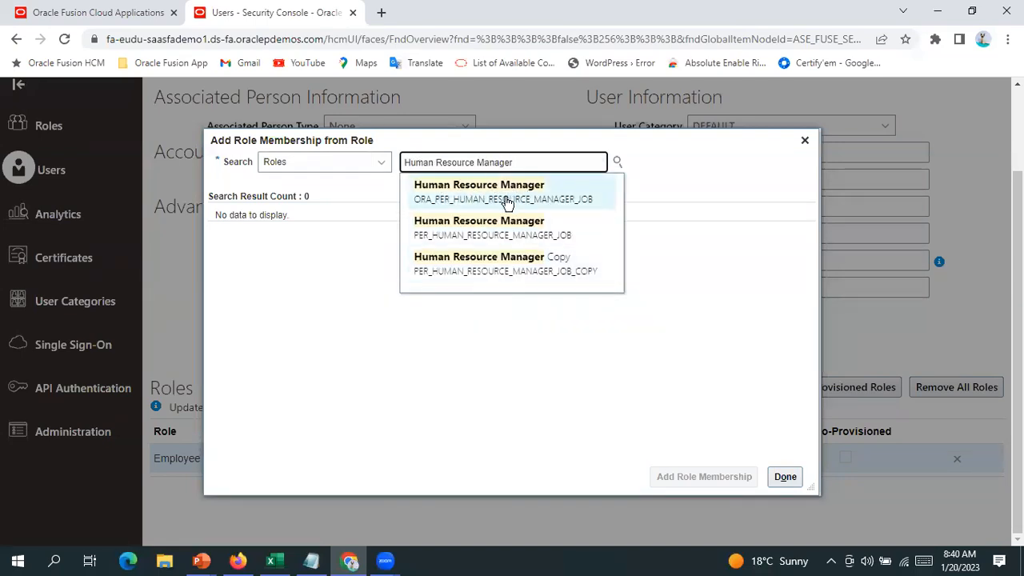
left_click(471, 200)
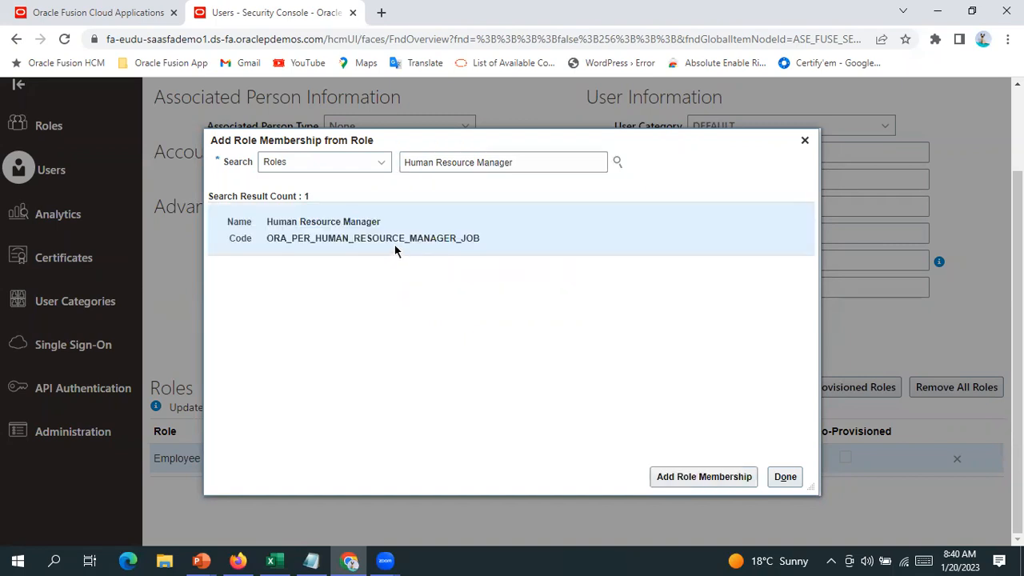
left_click(726, 478)
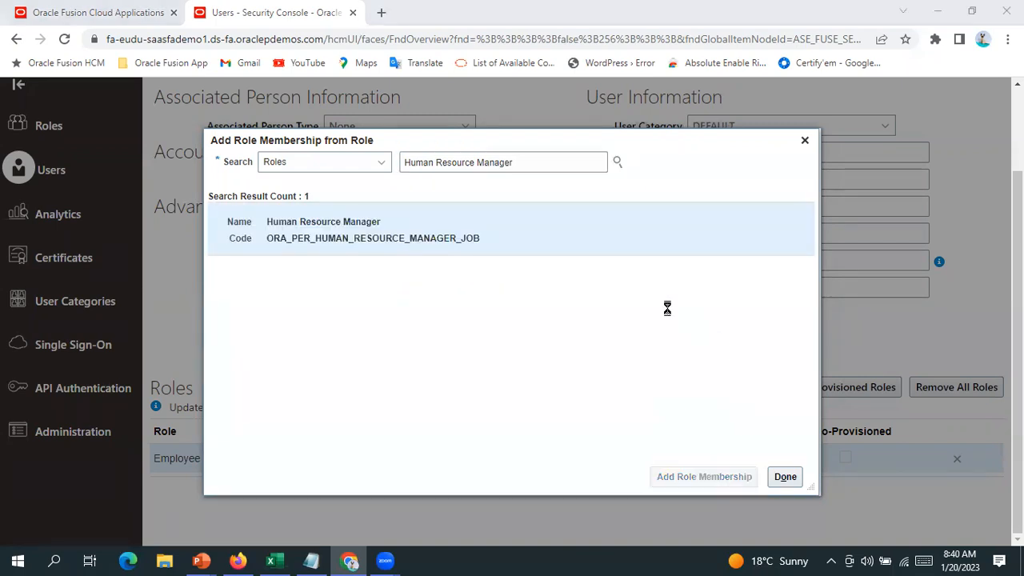
- Add the ORA Human Resource Specialist role using the name copied from the workbook
key("alt+Tab")
left_click(336, 317)
key("ctrl+c")
key("alt+Tab")
left_click_drag(528, 162, 381, 173)
key("ctrl+v")
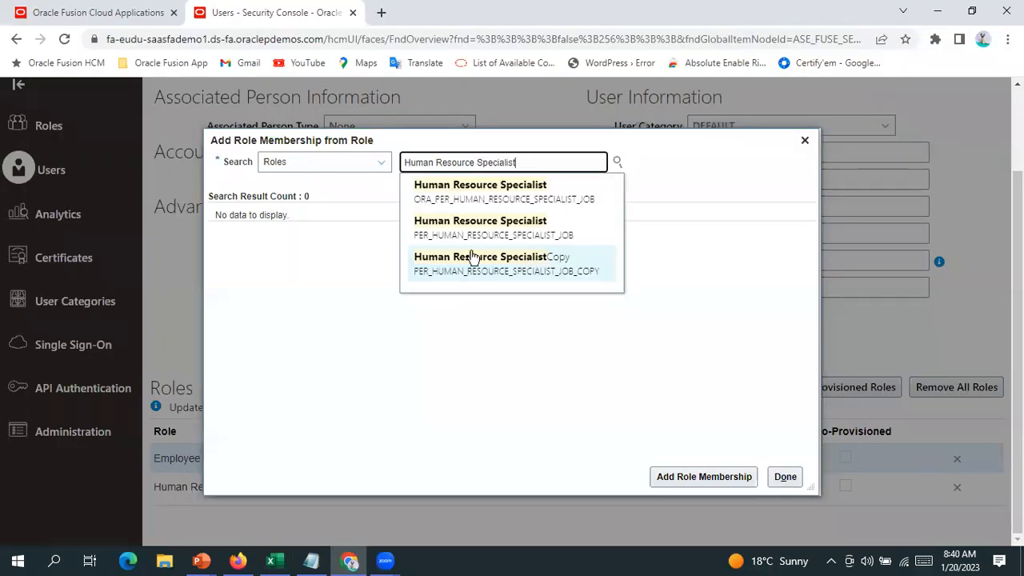
left_click(486, 192)
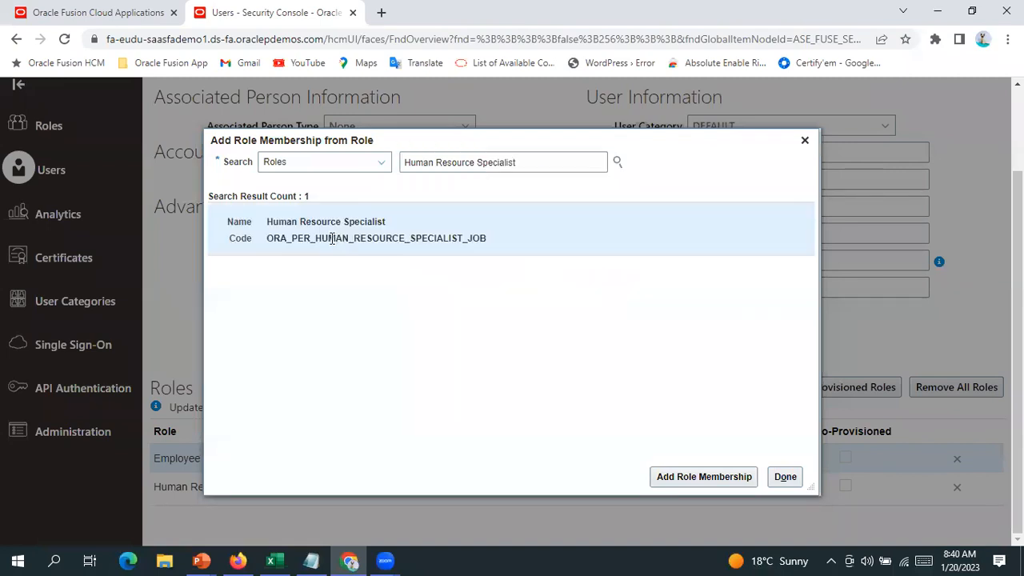
left_click(732, 477)
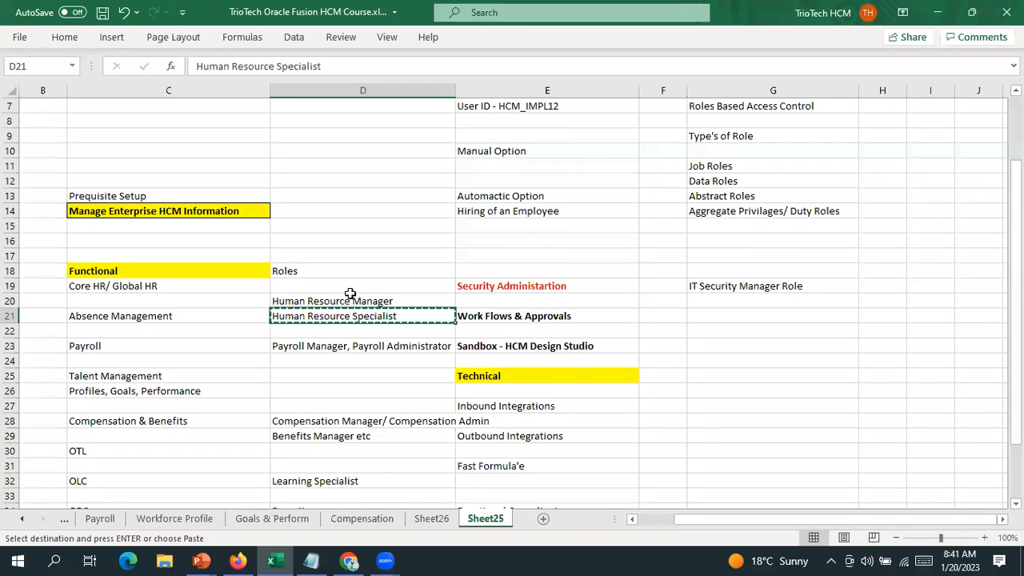
- Select the column D role names and save the course workbook
left_click_drag(362, 292, 368, 488)
scroll(160, 339, "down", 2)
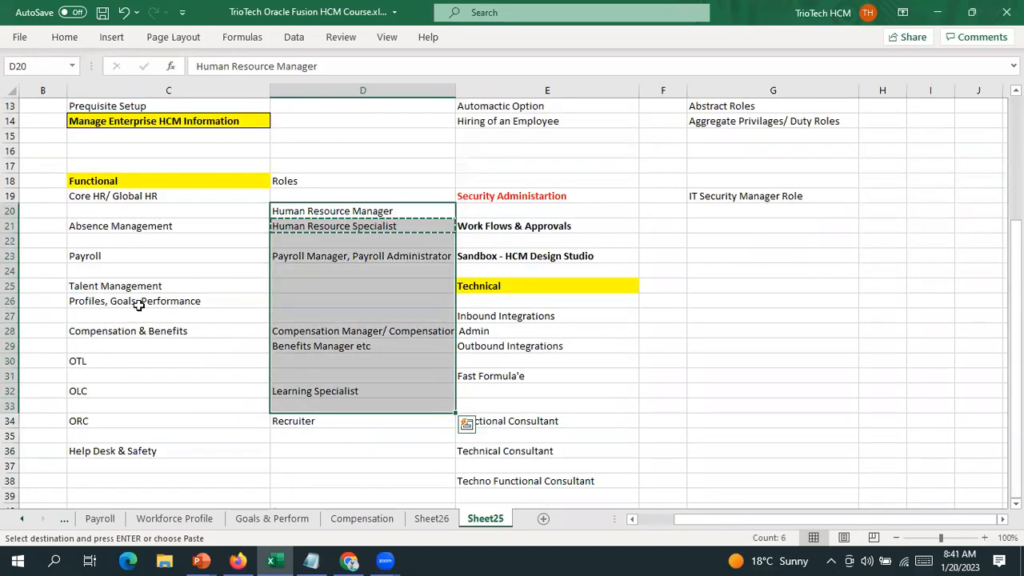
key("ctrl+s")
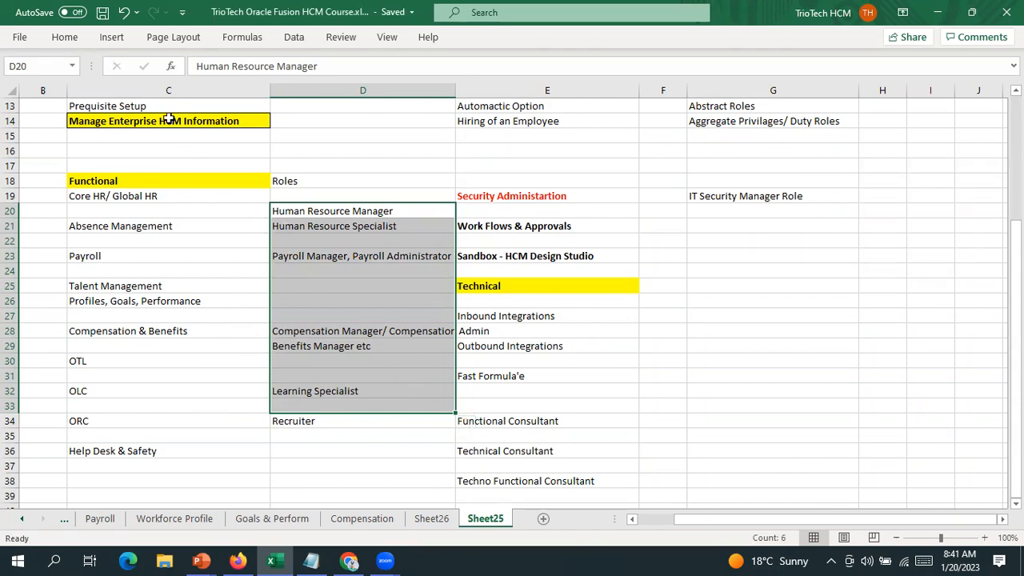
left_click(221, 121)
scroll(219, 317, "up", 2)
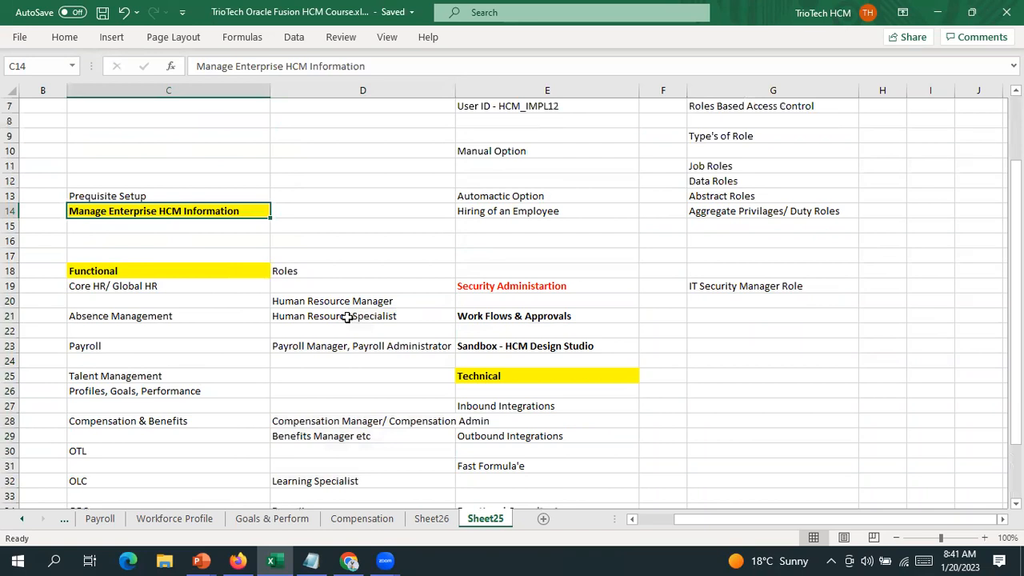
- Back on the user account, review the Roles section and select the Human Resource Manager row
key("alt+Tab")
scroll(584, 340, "down", 2)
scroll(574, 356, "up", 2)
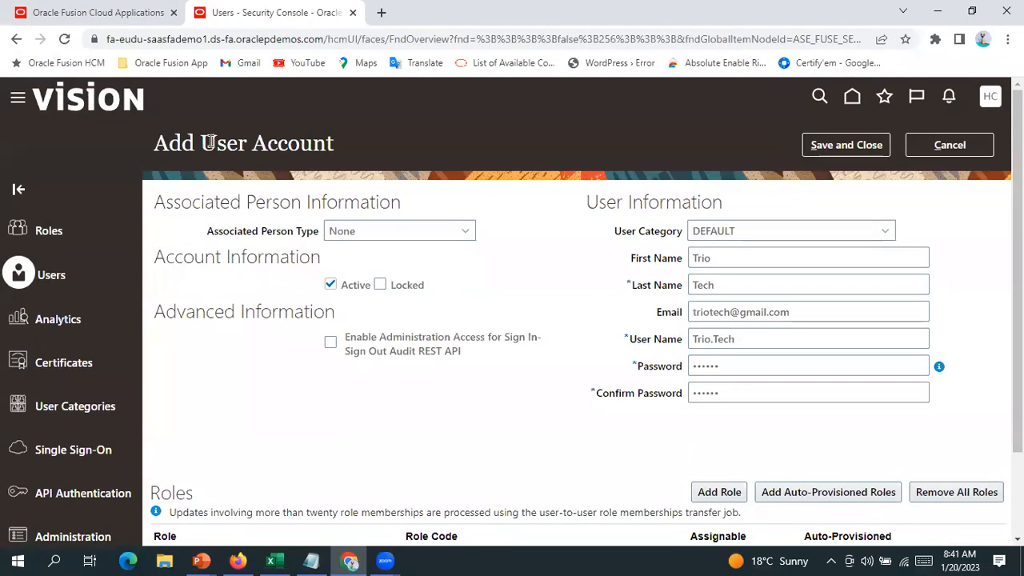
left_click_drag(202, 143, 342, 142)
scroll(336, 476, "down", 2)
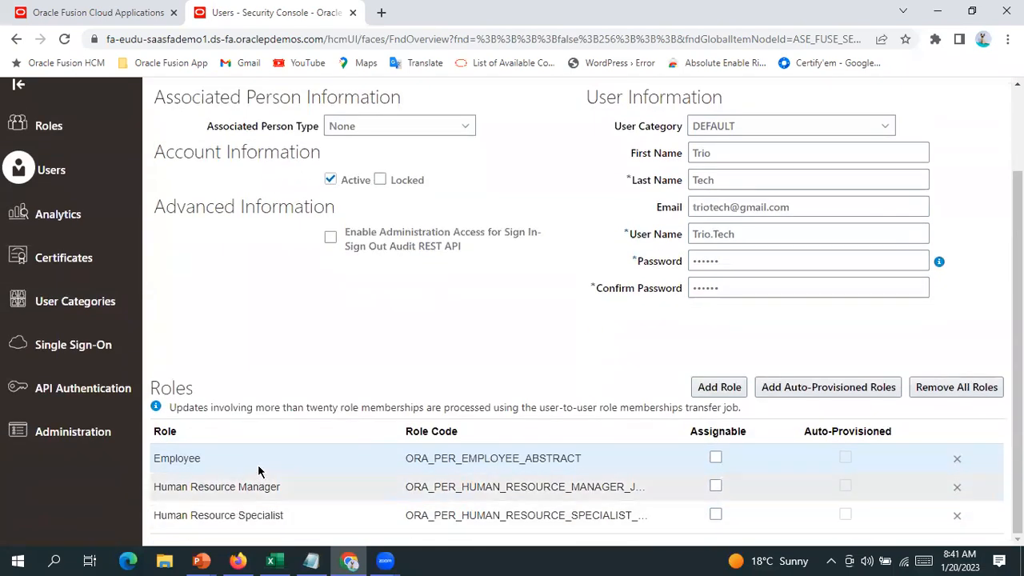
double_click(170, 389)
scroll(436, 336, "up", 2)
scroll(475, 298, "down", 2)
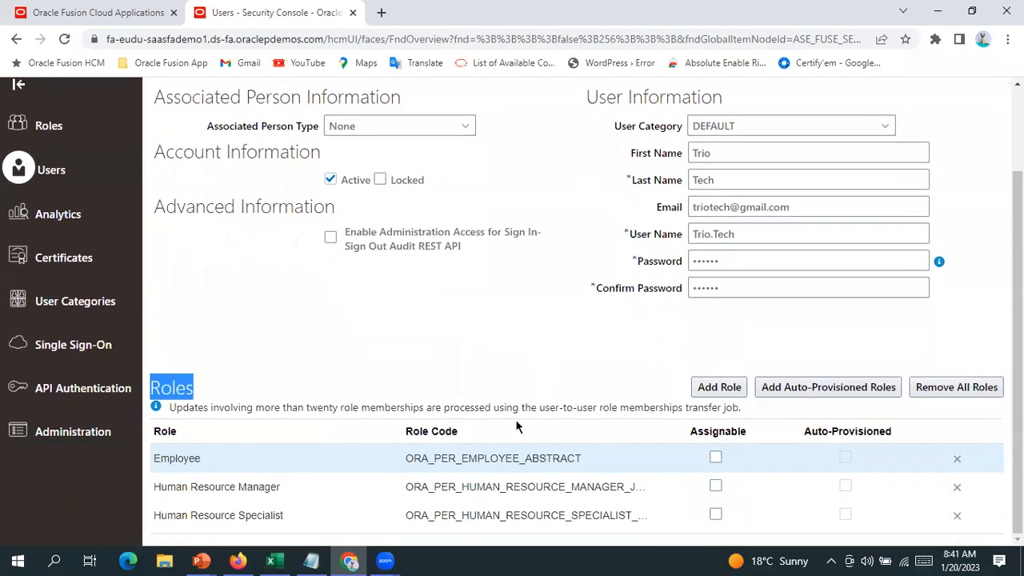
left_click(292, 486)
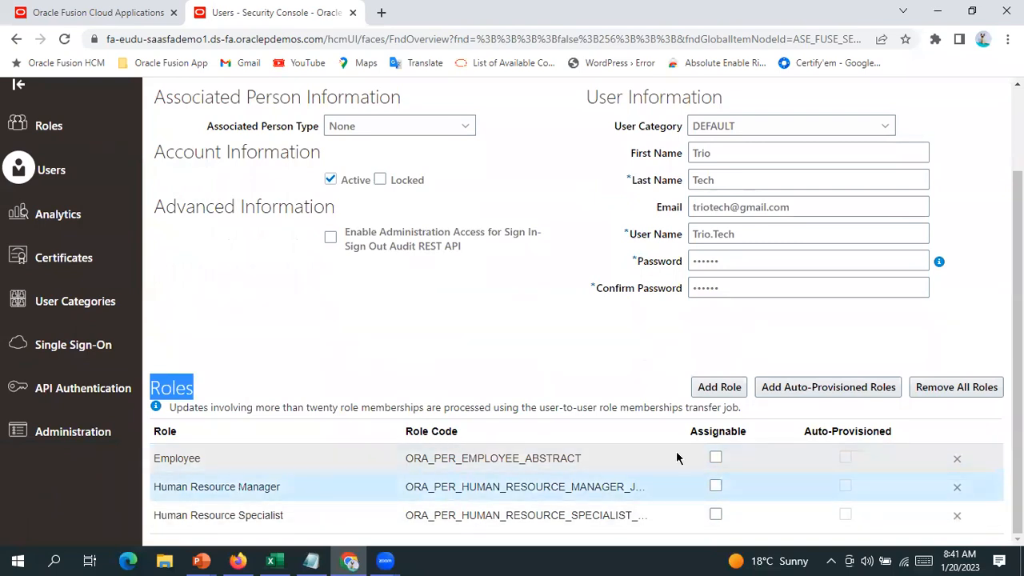
- Remove the Human Resource Manager role, then remove all remaining roles, confirming each
left_click(959, 493)
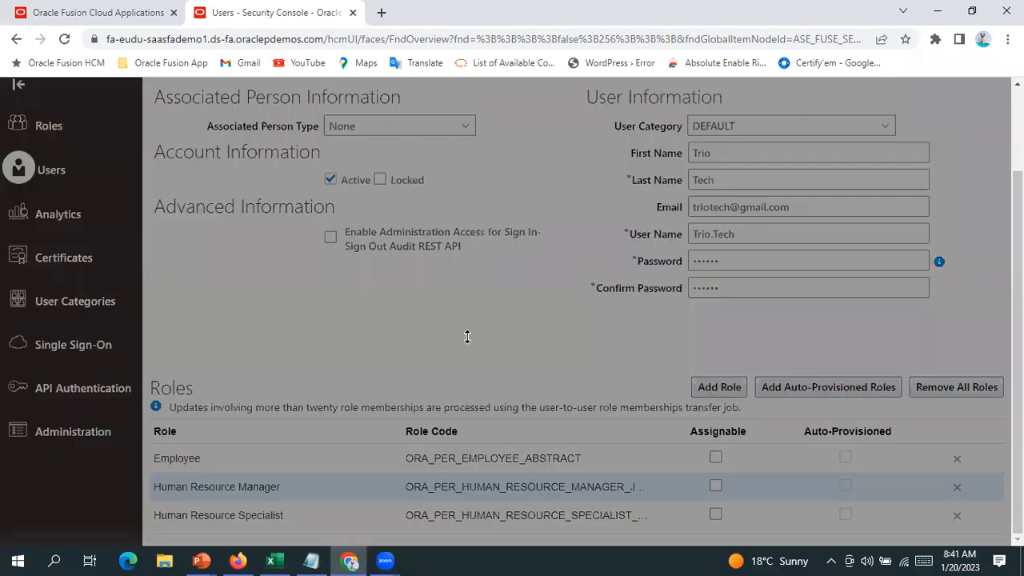
left_click(555, 345)
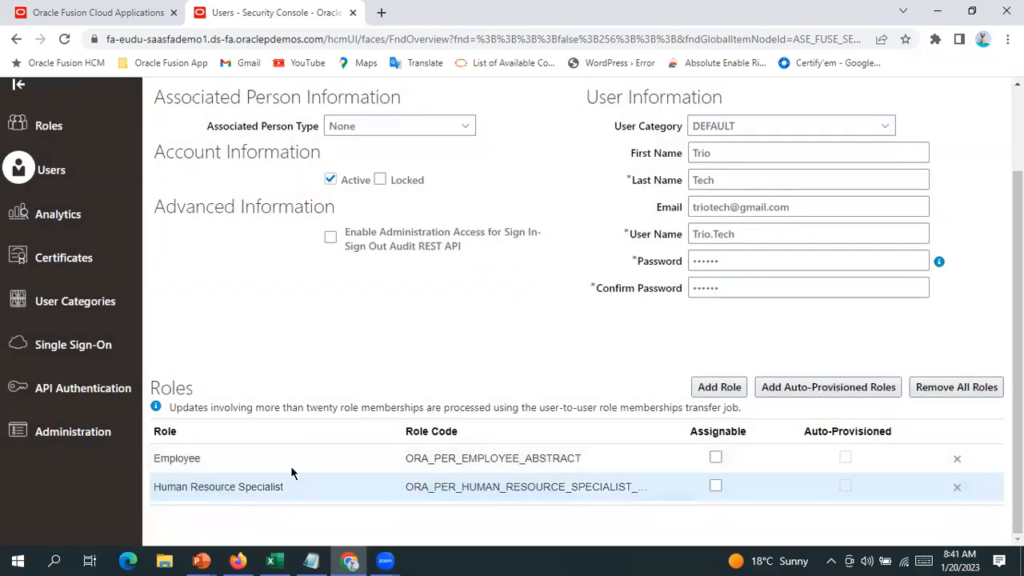
left_click(963, 389)
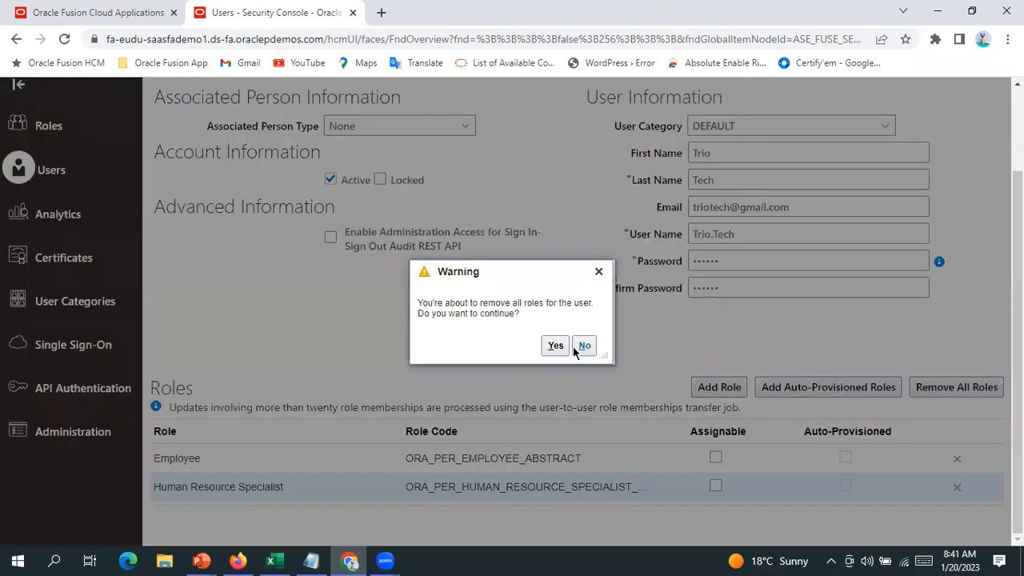
left_click(558, 346)
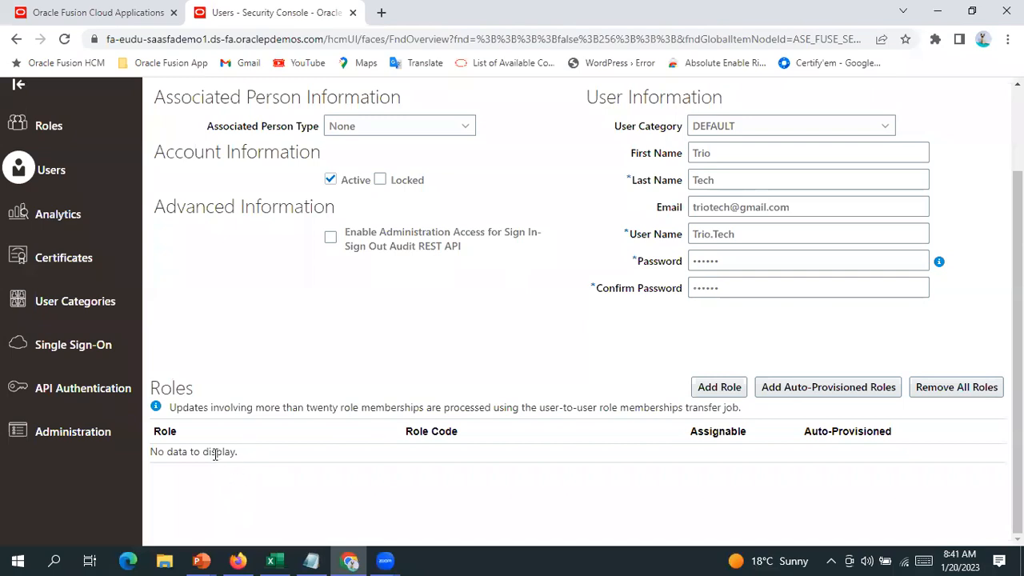
- Add the Employee role (ORA_PER_EMPLOYEE_ABSTRACT) to the user and close the role search
left_click(701, 390)
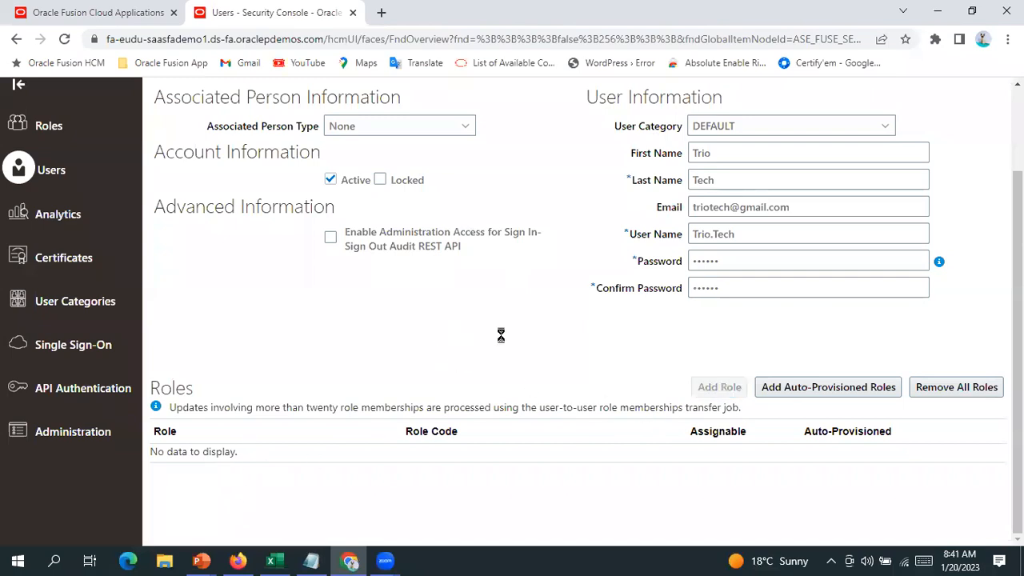
left_click(451, 168)
type("Employ")
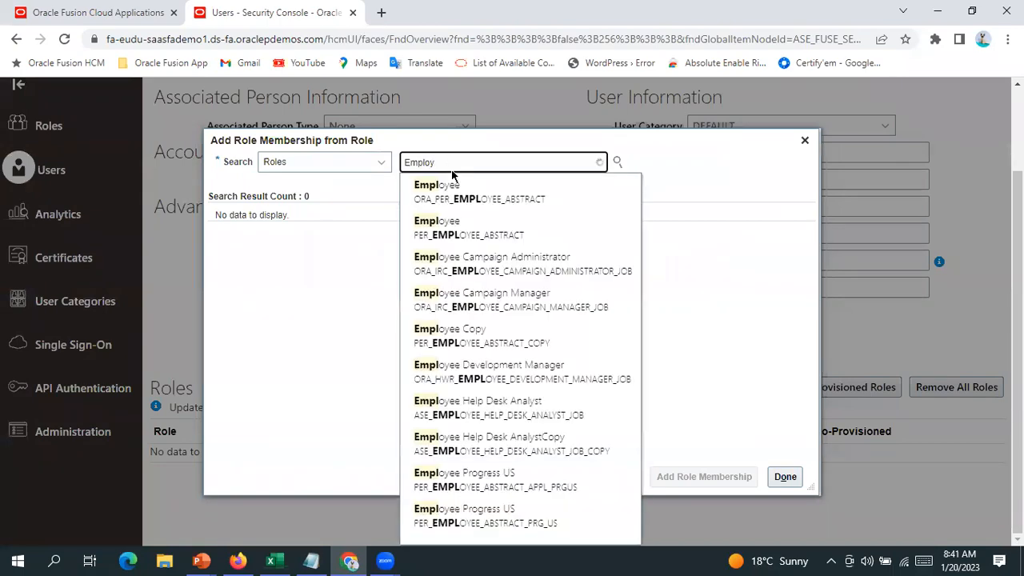
left_click(450, 188)
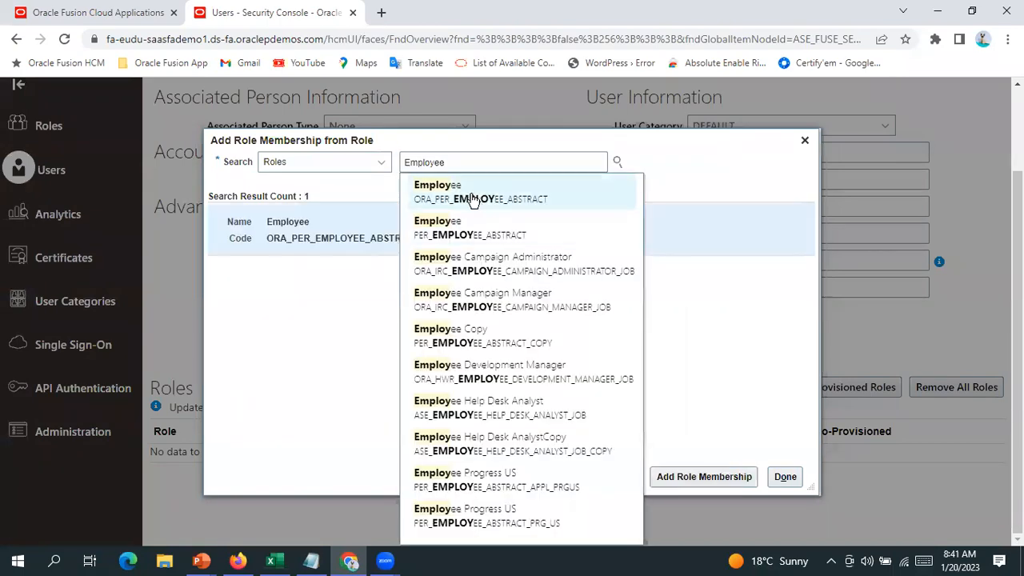
left_click(317, 233)
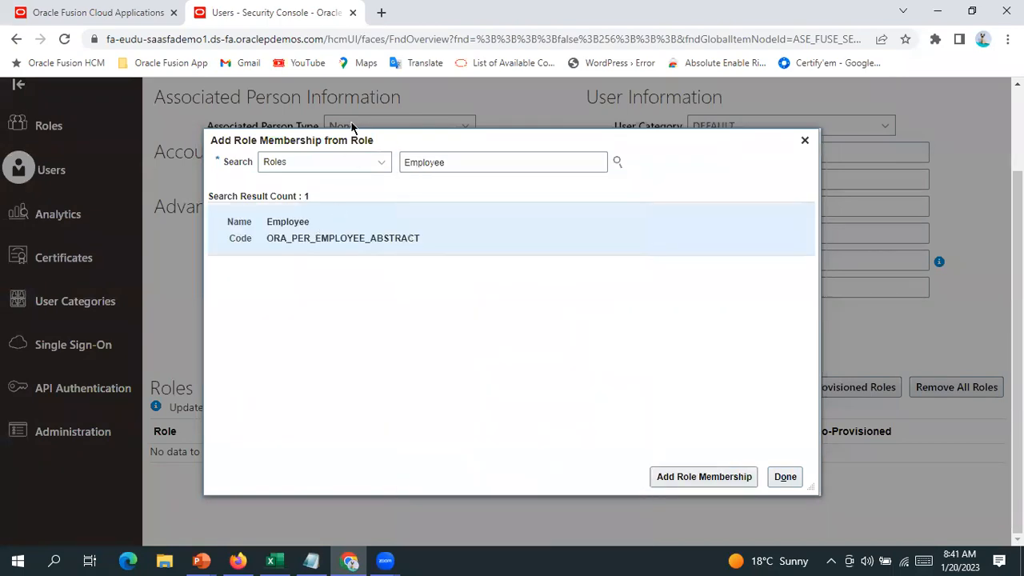
left_click(318, 40)
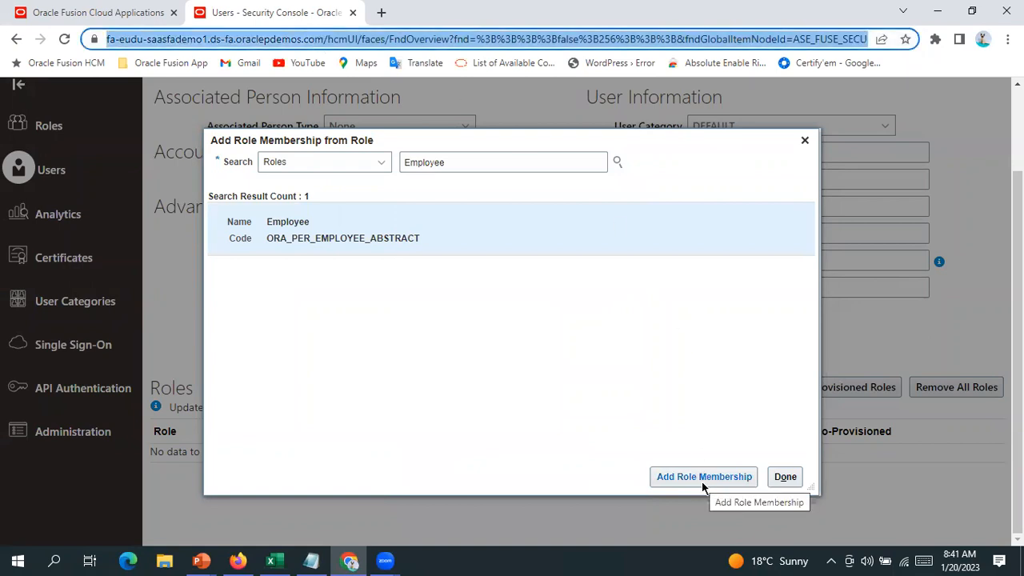
left_click(703, 484)
left_click(804, 142)
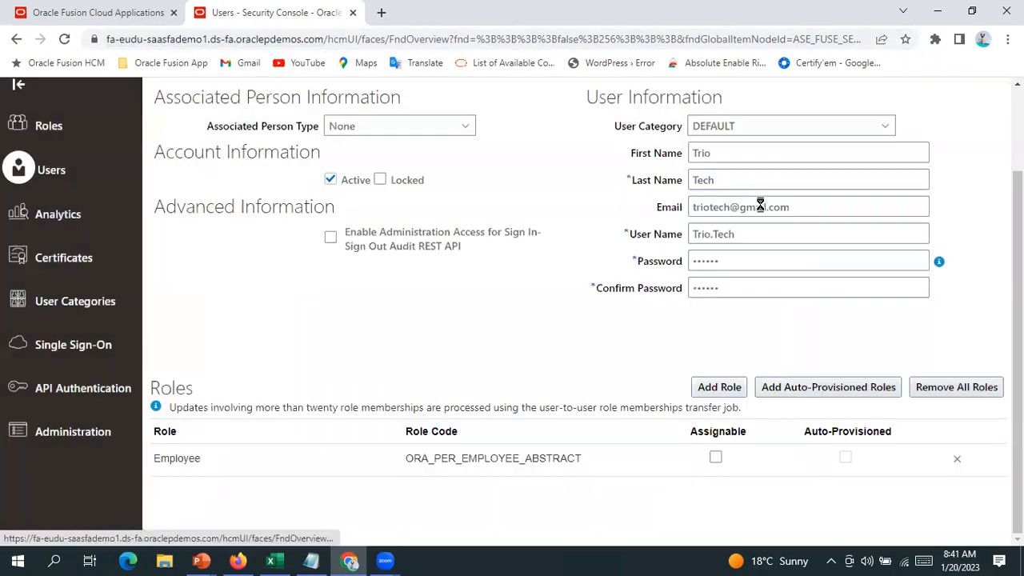
- Review the new account's user name field on the Add User Account form
scroll(547, 325, "up", 2)
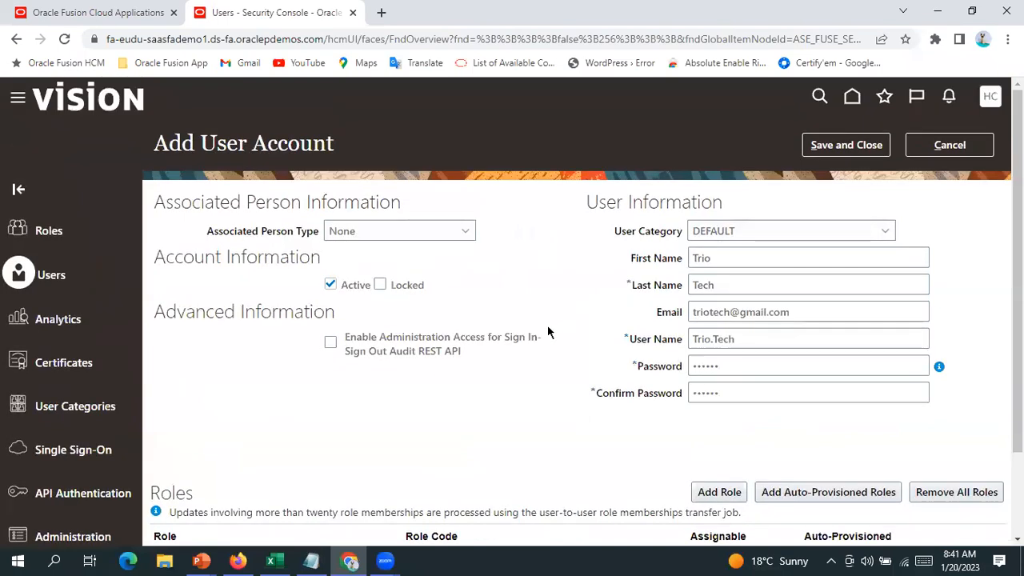
left_click_drag(750, 334, 651, 360)
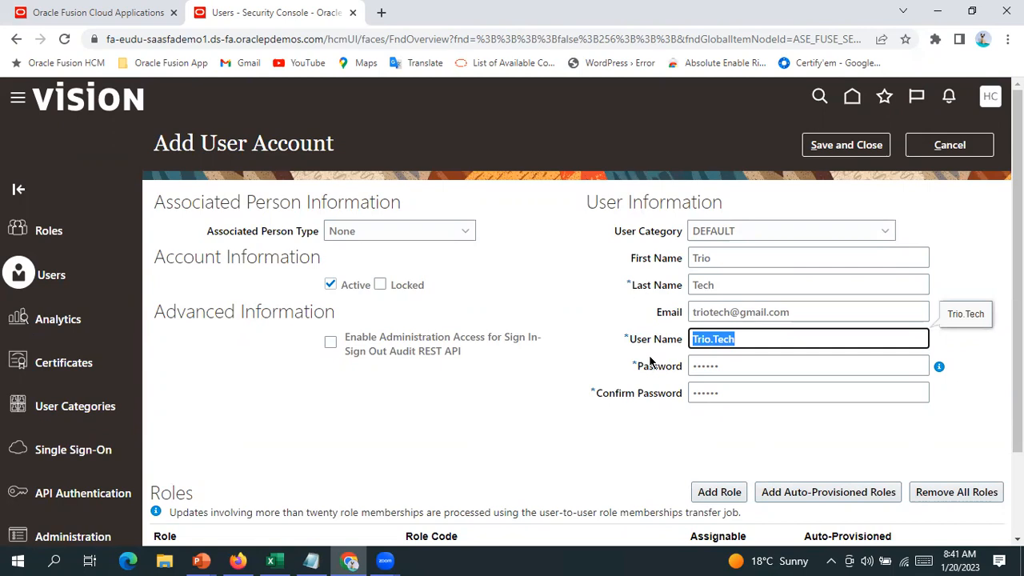
scroll(650, 362, "down", 2)
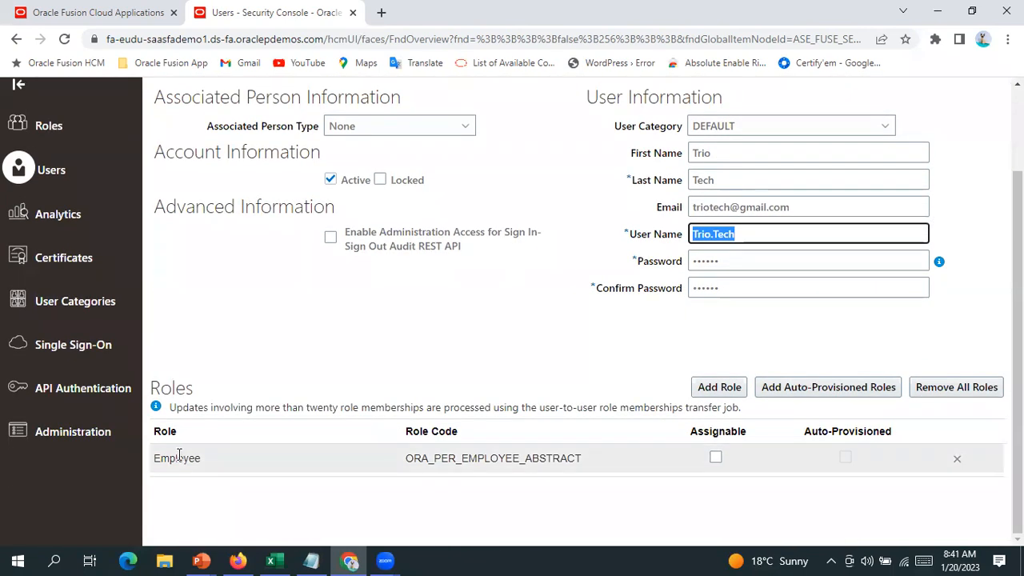
left_click(179, 455)
scroll(638, 354, "up", 2)
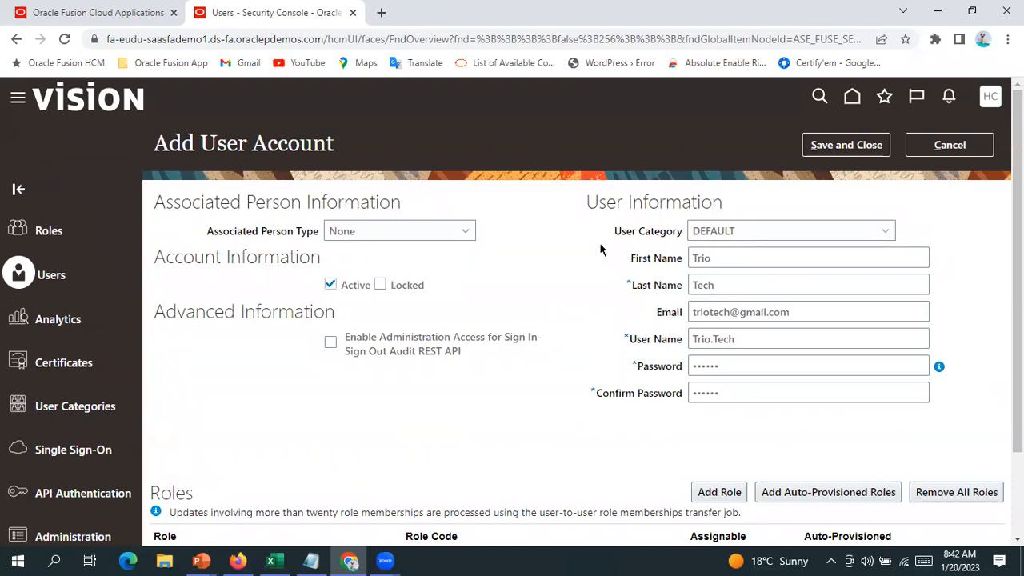
double_click(701, 344)
left_click(343, 42)
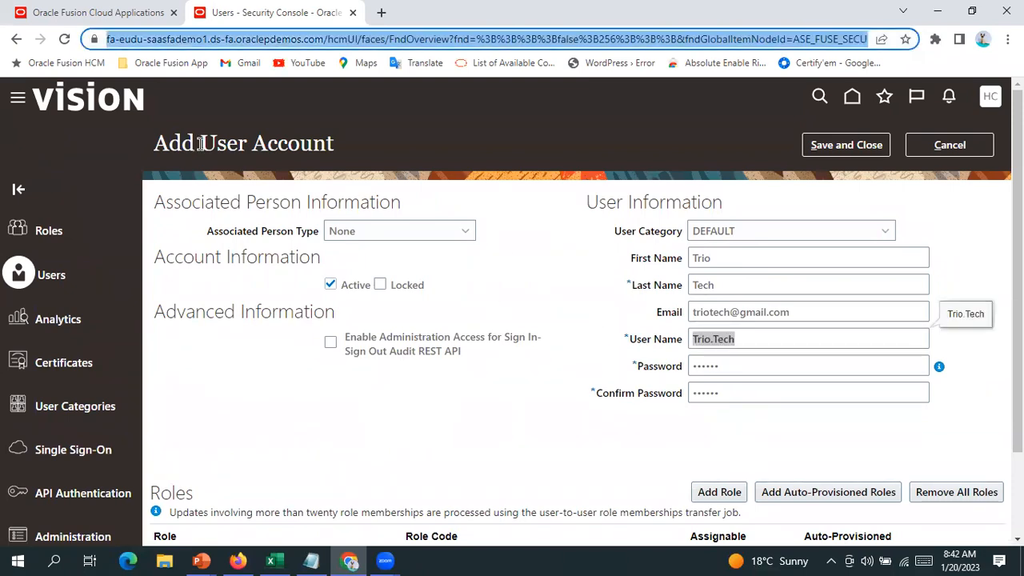
left_click_drag(199, 144, 334, 144)
- Check the Employee role row and Save and Close the user account
scroll(709, 145, "down", 2)
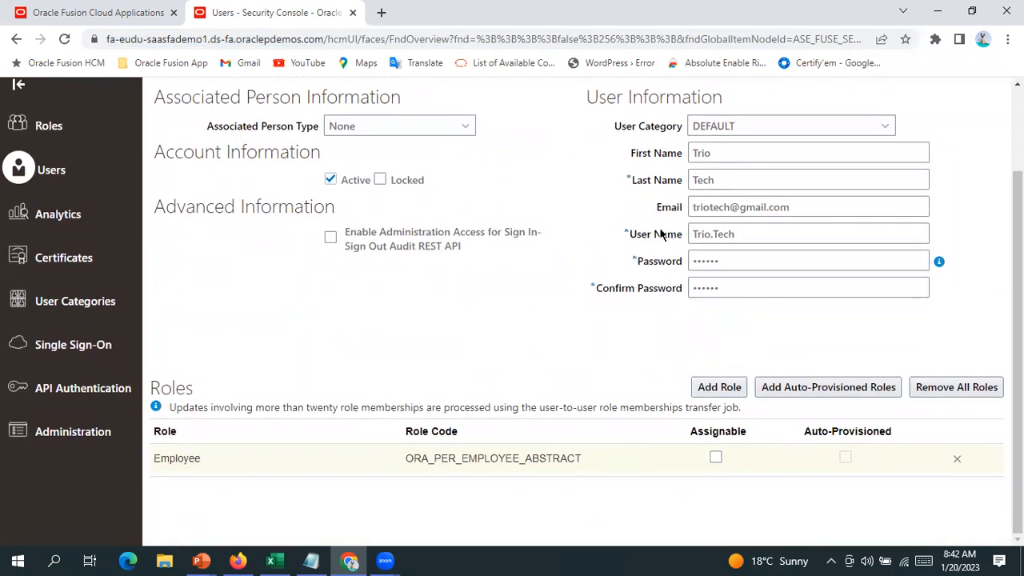
left_click_drag(684, 249, 685, 254)
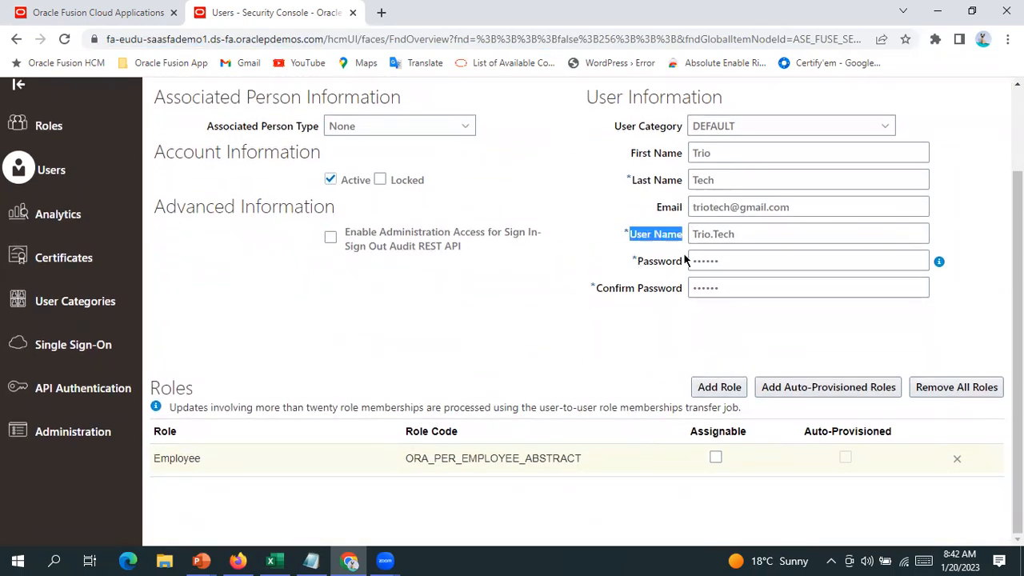
double_click(171, 388)
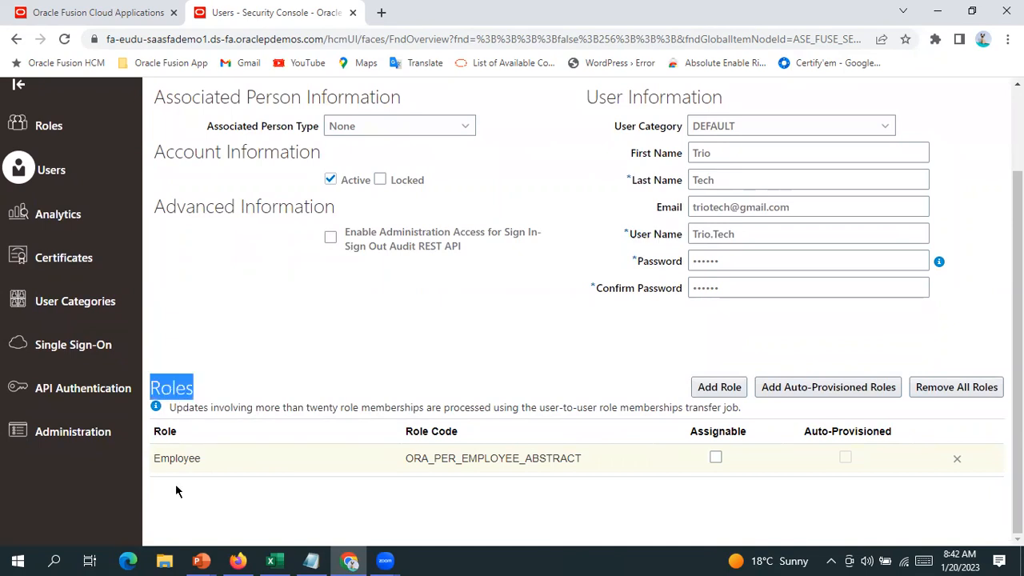
scroll(403, 376, "up", 3)
left_click(854, 145)
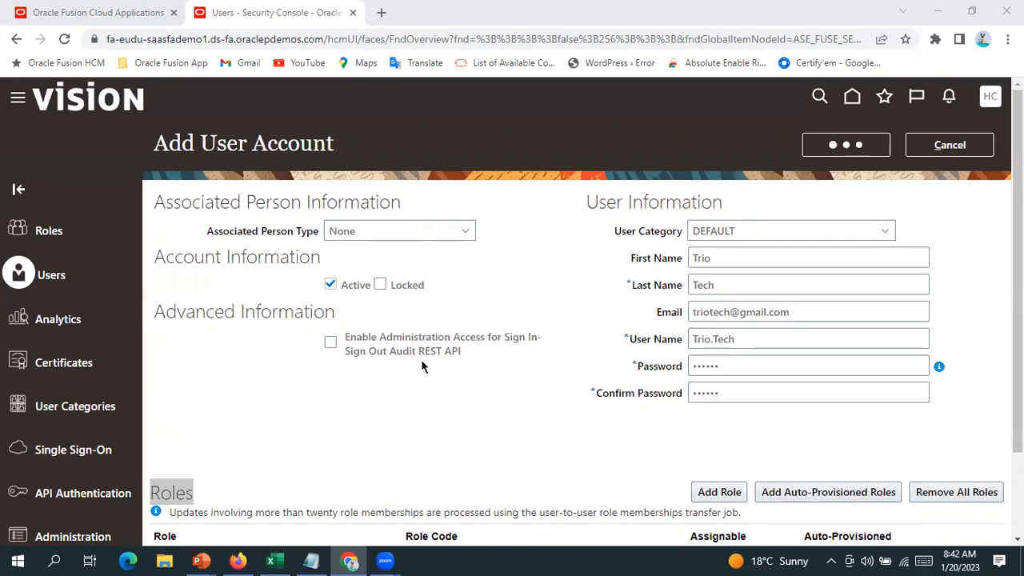
left_click(260, 39)
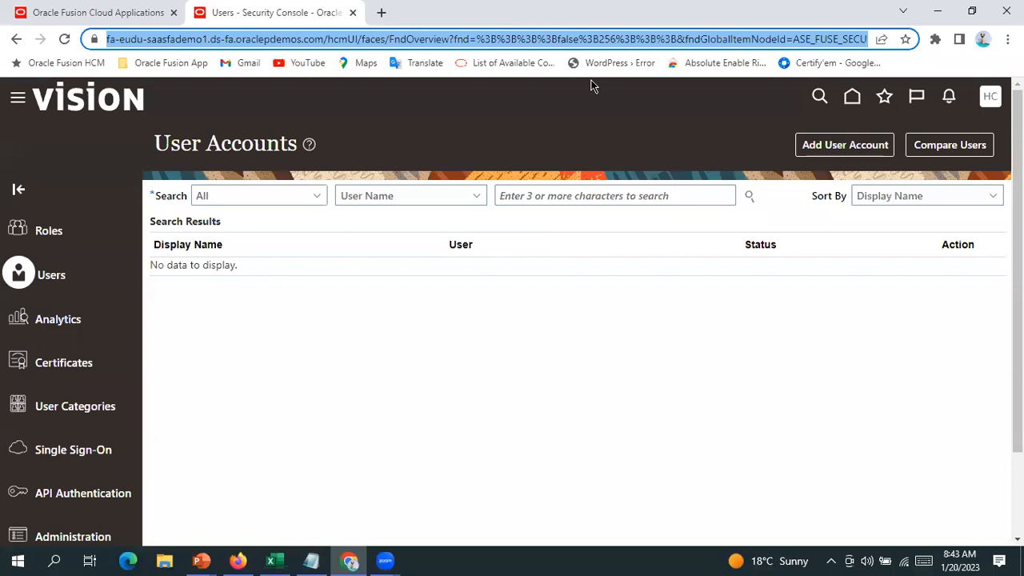
- Search User Accounts for the new user to confirm it is Active and unlocked, then go Home
left_click(577, 140)
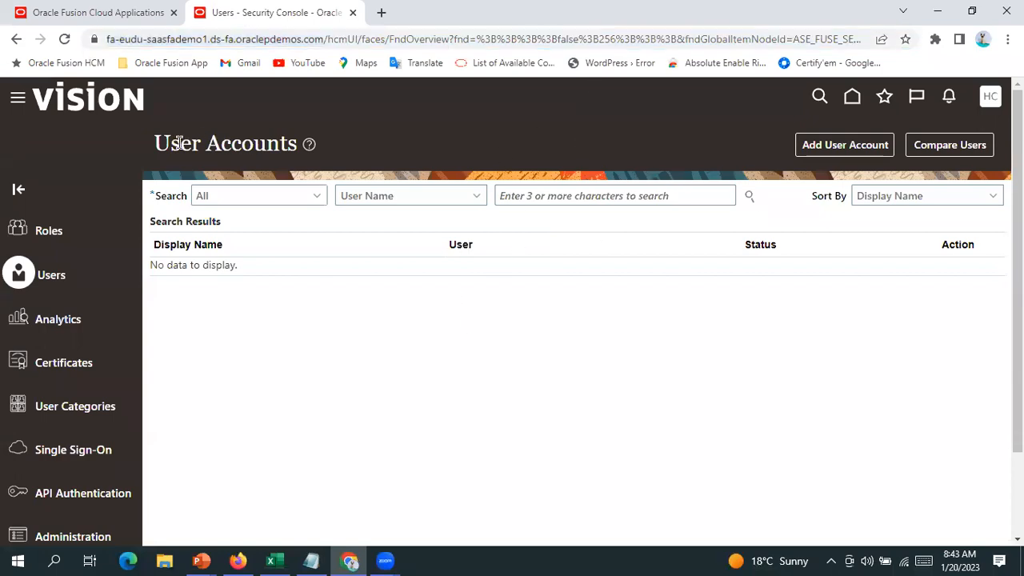
left_click_drag(178, 142, 242, 142)
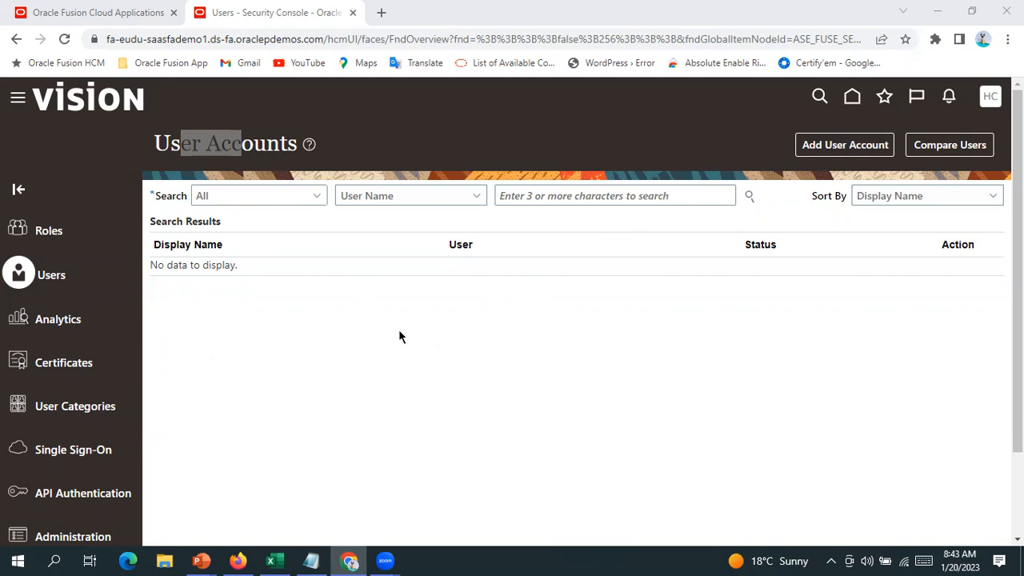
left_click_drag(160, 150, 297, 153)
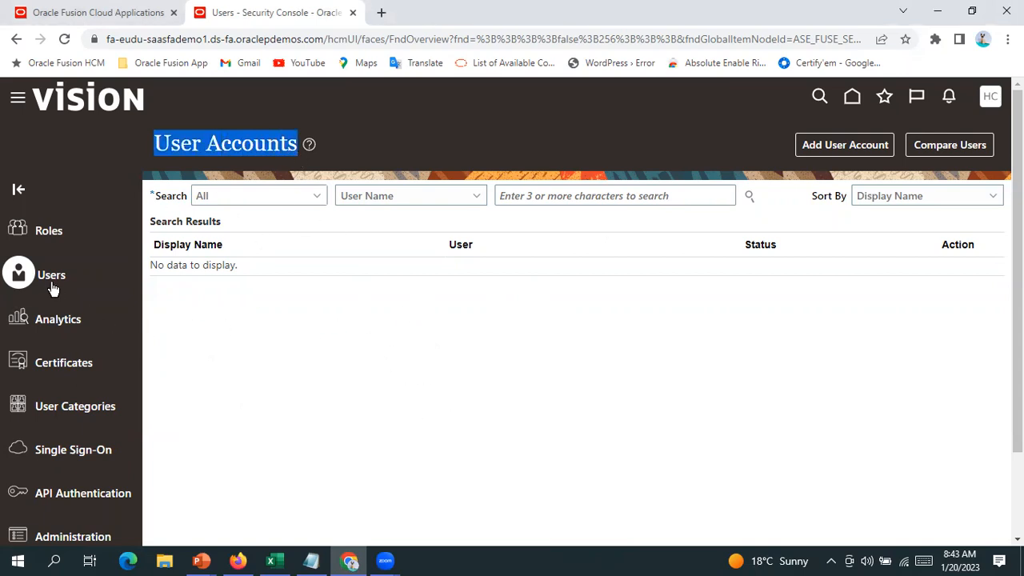
left_click(575, 195)
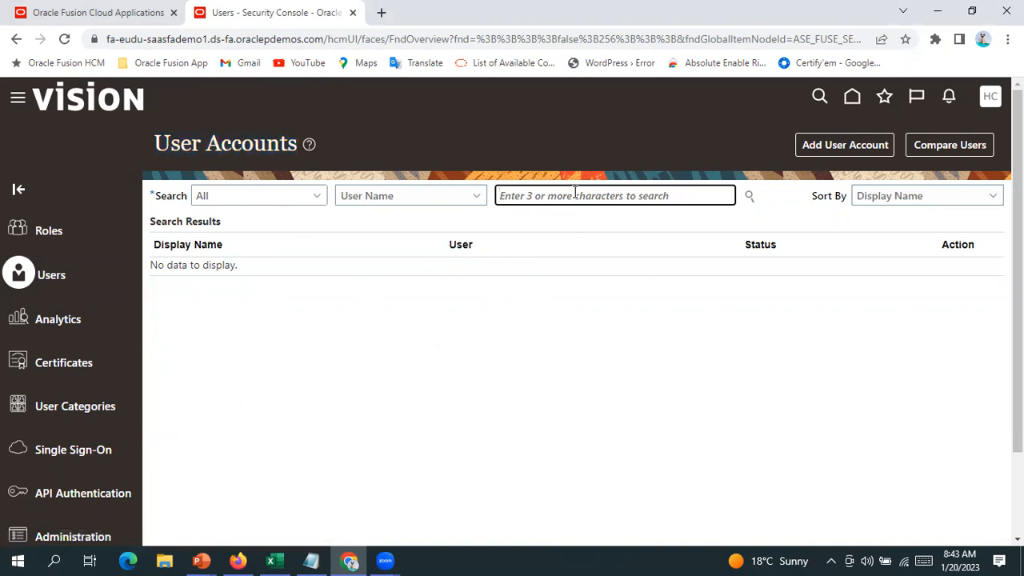
type("Trio")
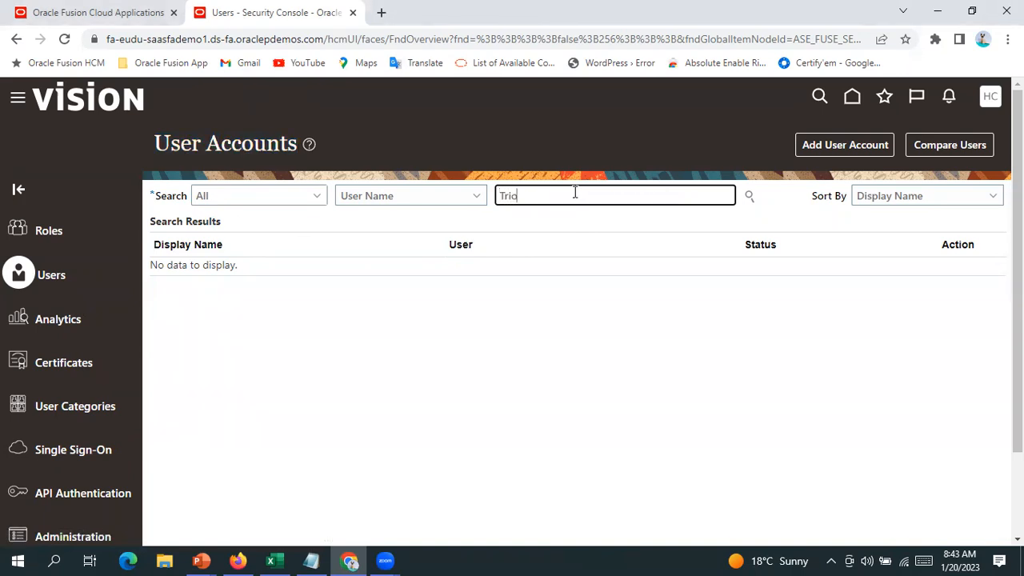
key("Return")
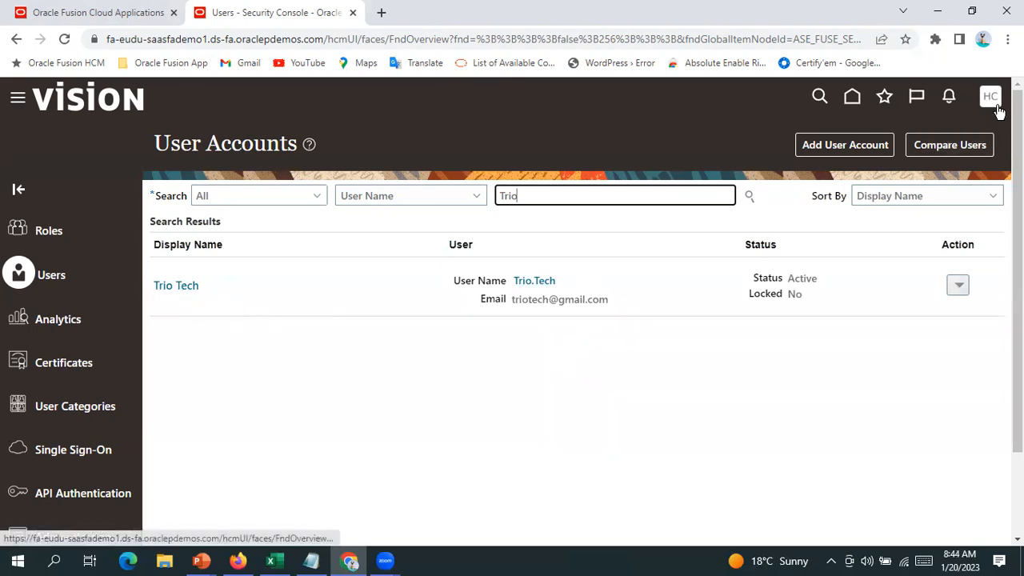
left_click(854, 104)
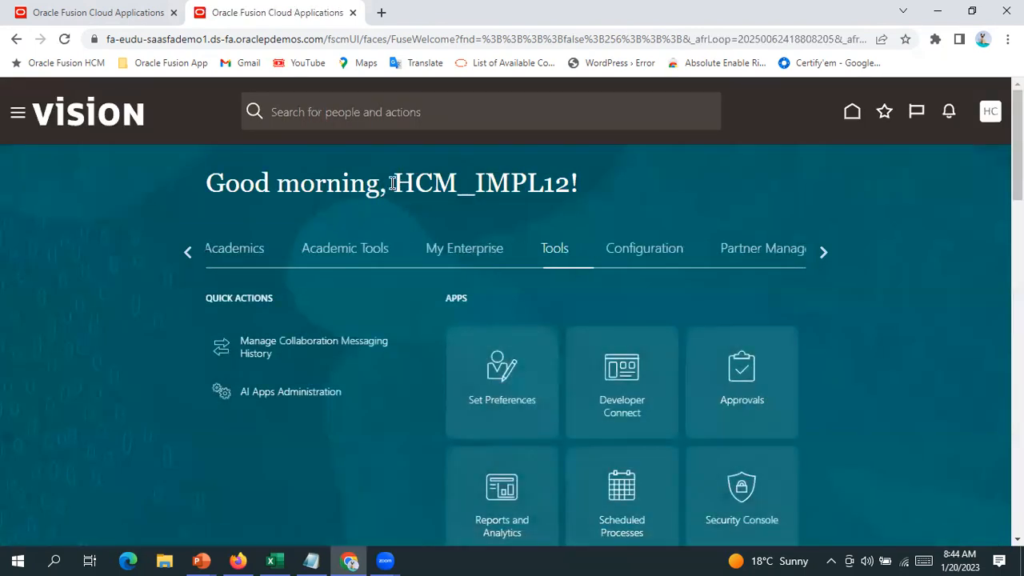
- Browse the home page categories, including Procurement, My Client Groups and Help Desk
left_click_drag(393, 183, 565, 182)
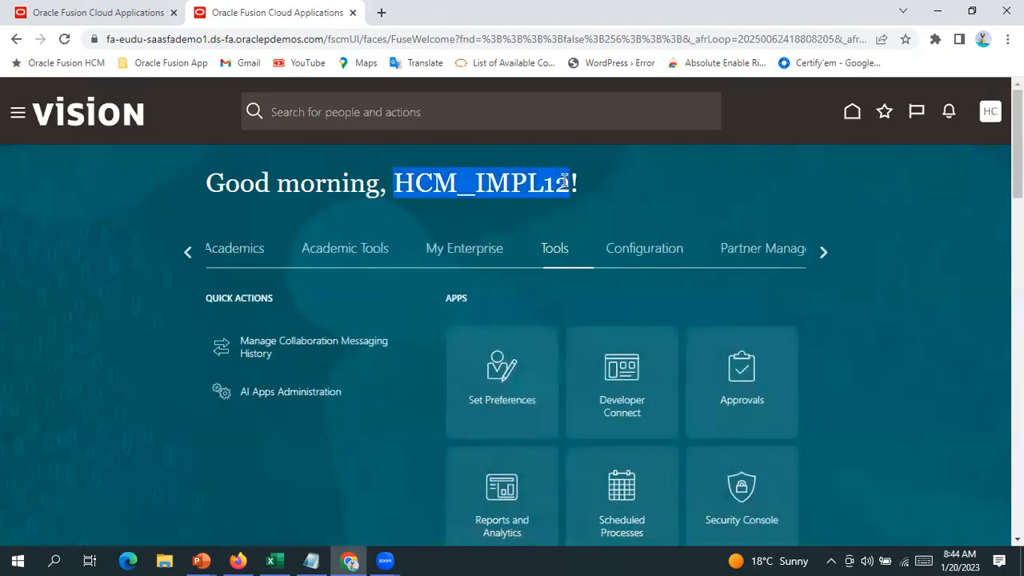
left_click(189, 253)
left_click(188, 253)
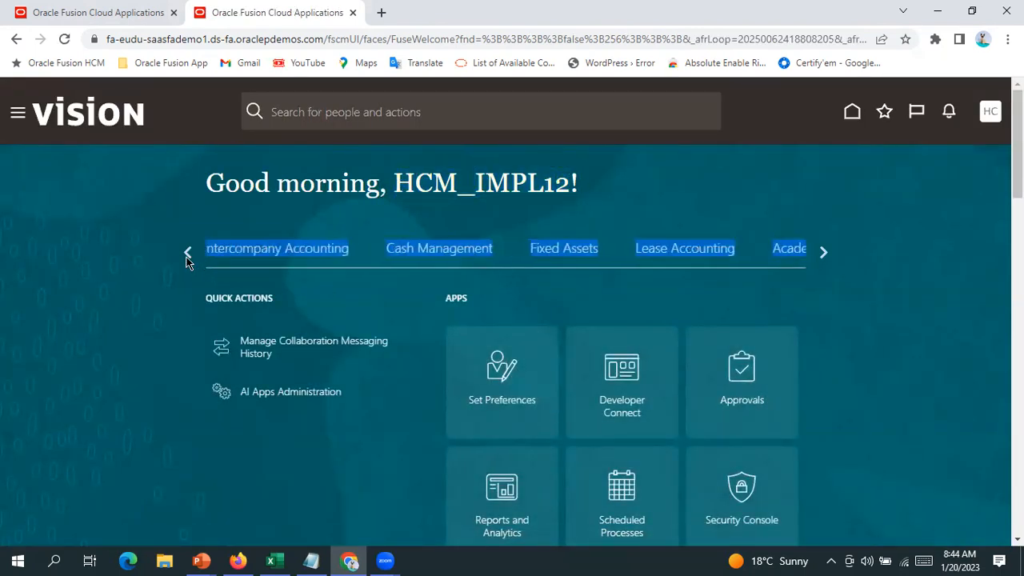
left_click(189, 253)
double_click(189, 253)
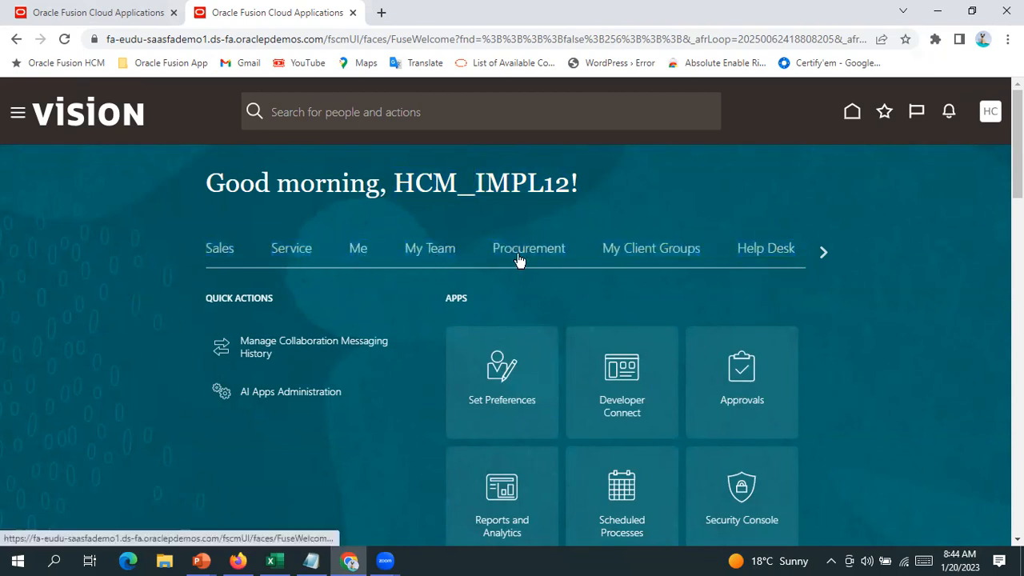
left_click(520, 253)
left_click(651, 254)
left_click(770, 251)
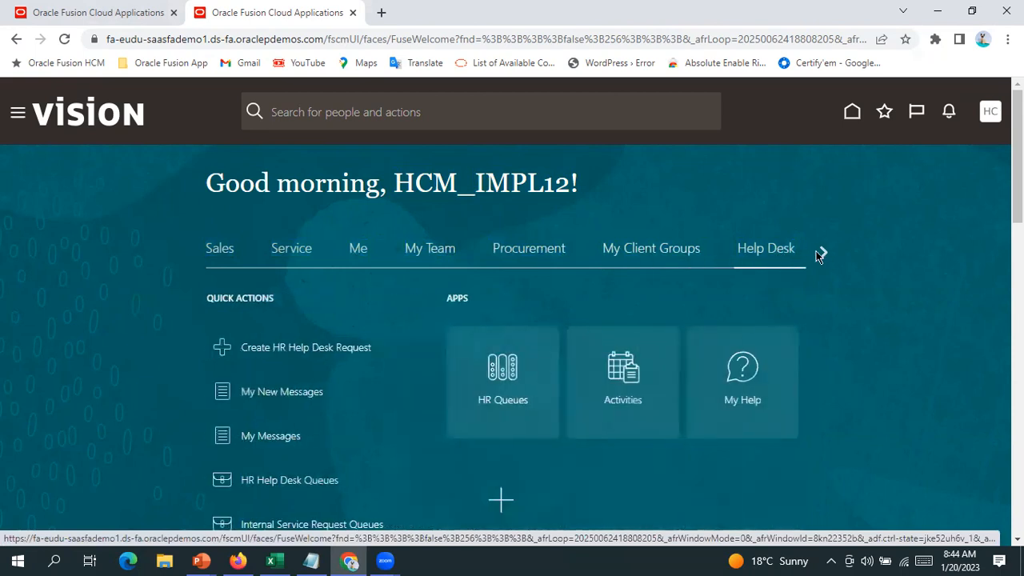
left_click(822, 253)
- Sign out of the administrator account from the Settings and Actions menu and confirm
left_click(991, 116)
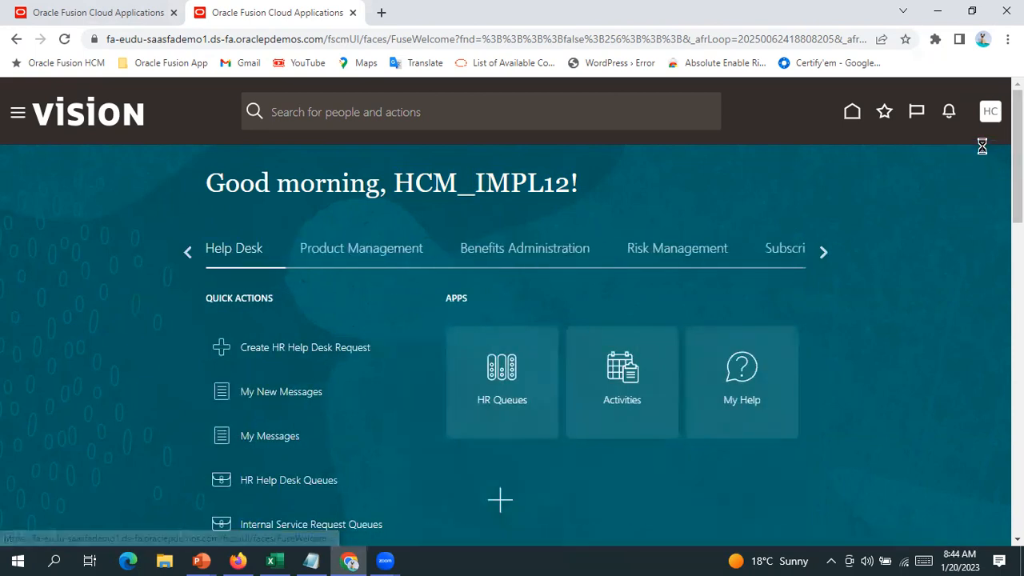
left_click_drag(692, 255, 741, 256)
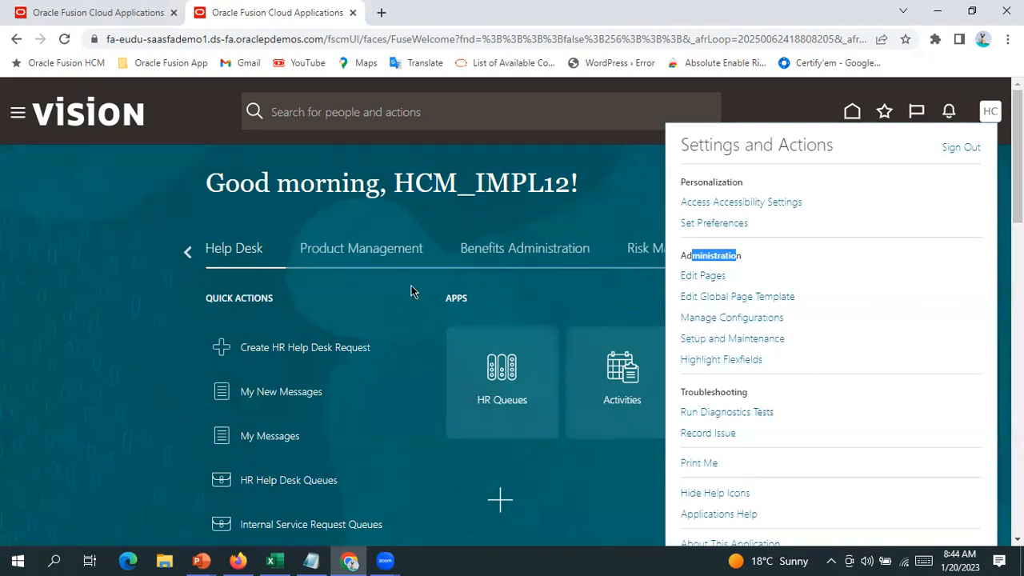
left_click(19, 120)
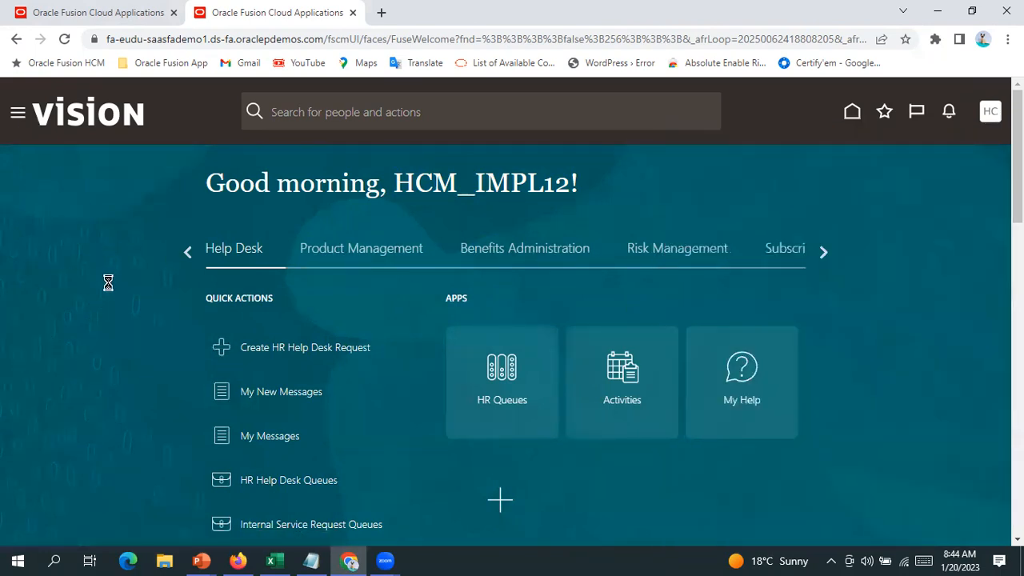
scroll(112, 360, "down", 6)
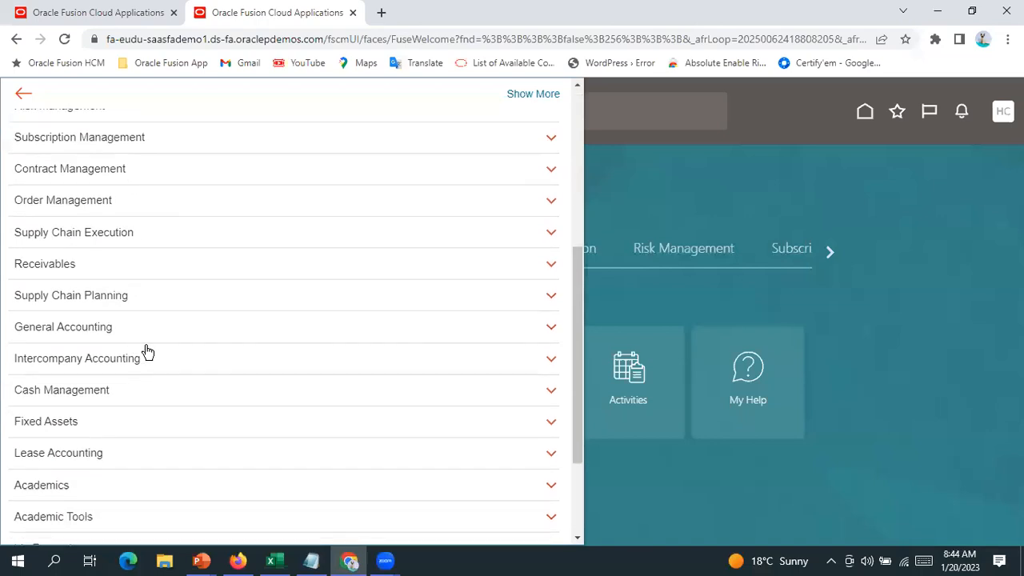
left_click(744, 185)
left_click(991, 111)
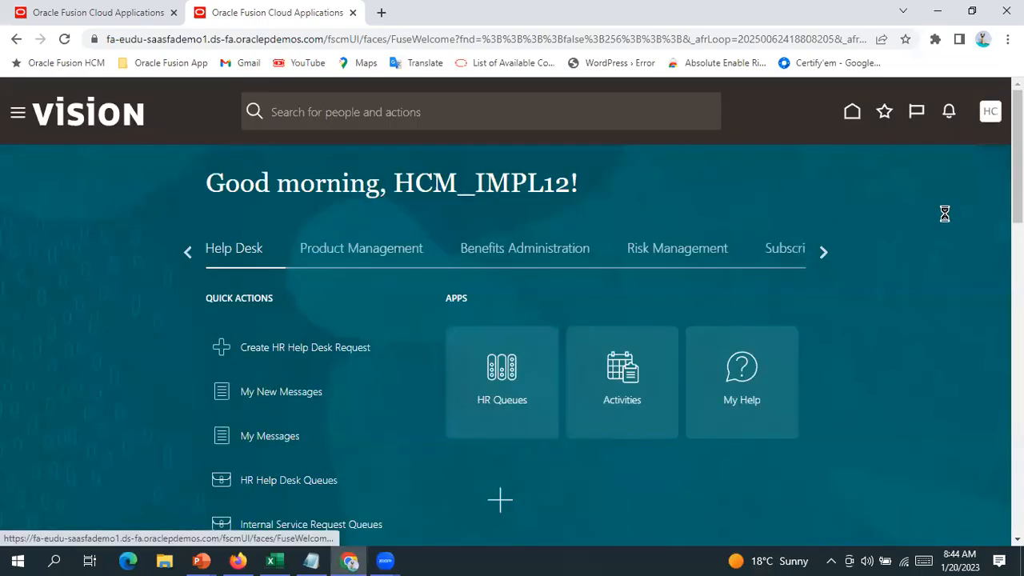
left_click(960, 150)
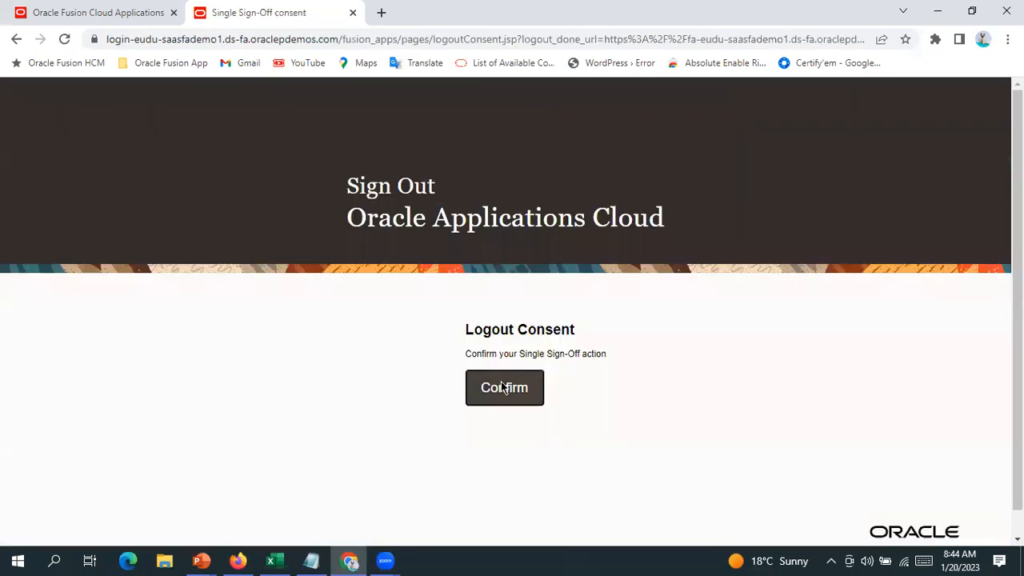
left_click(503, 387)
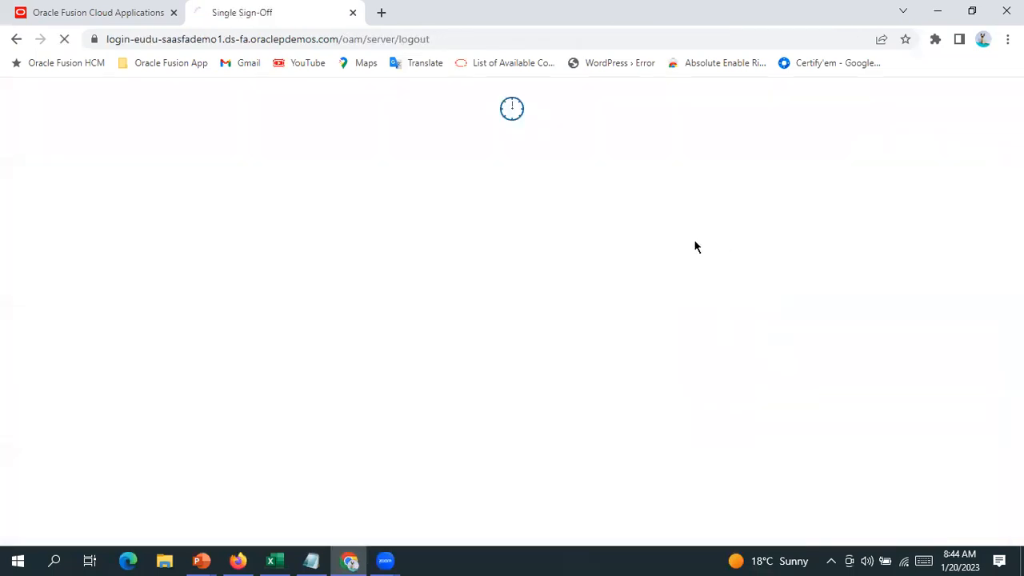
- Sign in with the new user's username and check the Me and Procurement home page areas
left_click_drag(504, 334, 361, 355)
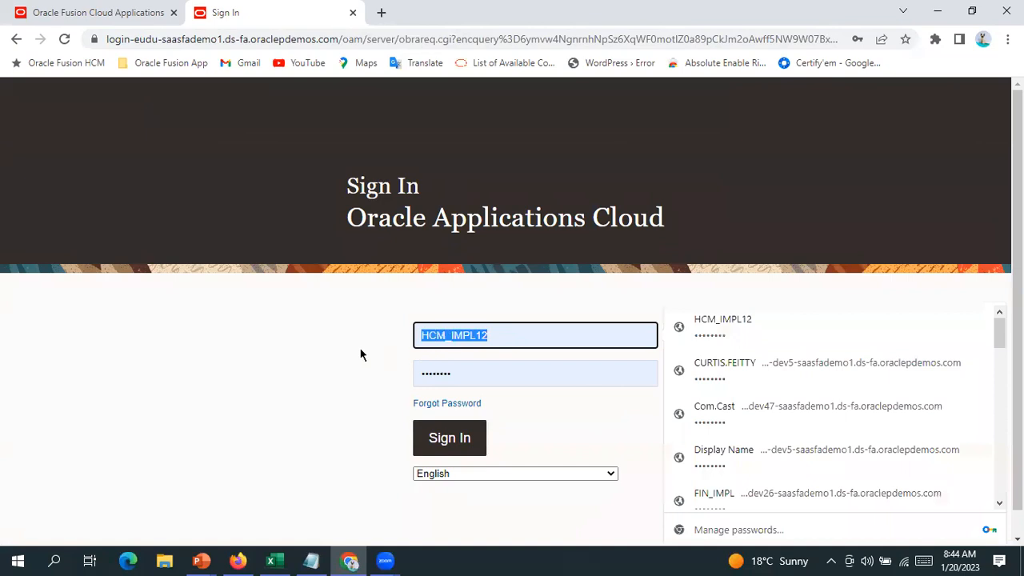
type("Trio.Tech")
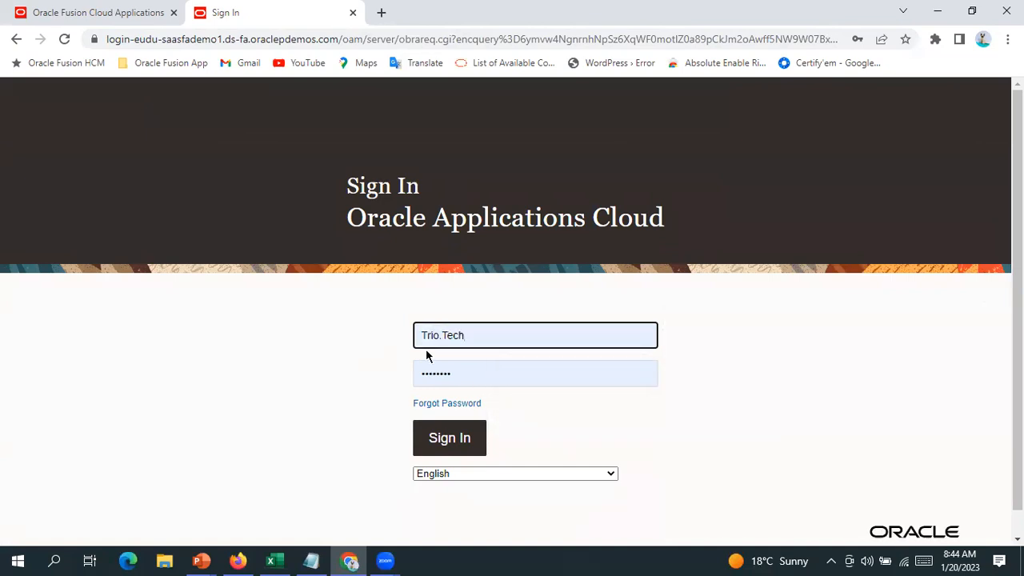
left_click(448, 440)
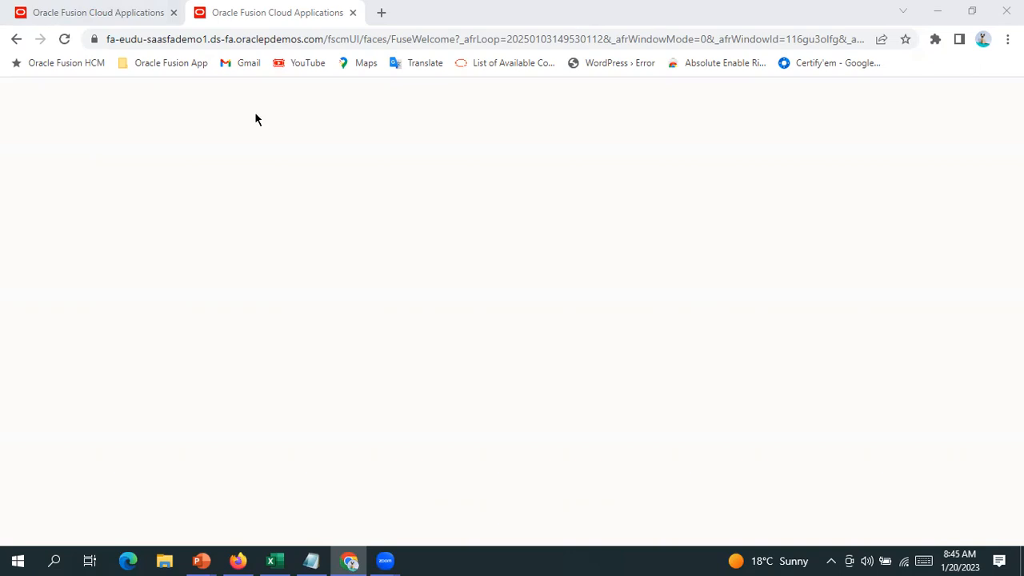
left_click(302, 42)
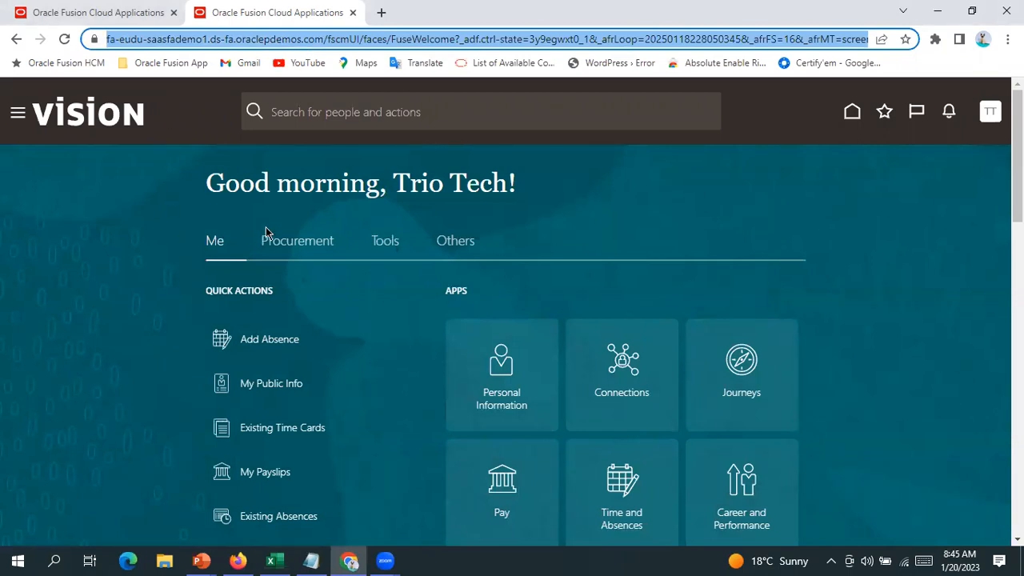
left_click(540, 185)
left_click(313, 245)
left_click(217, 244)
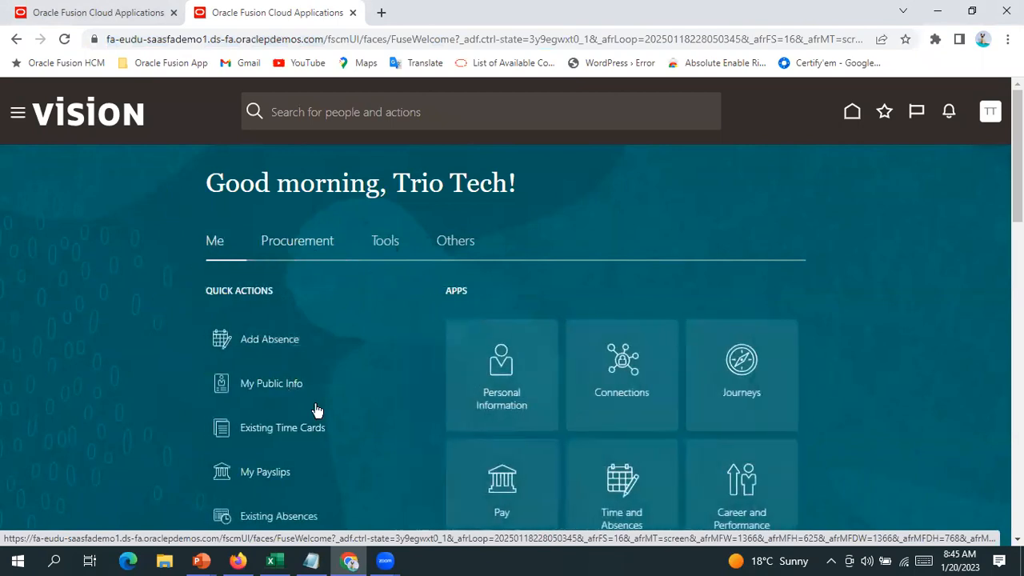
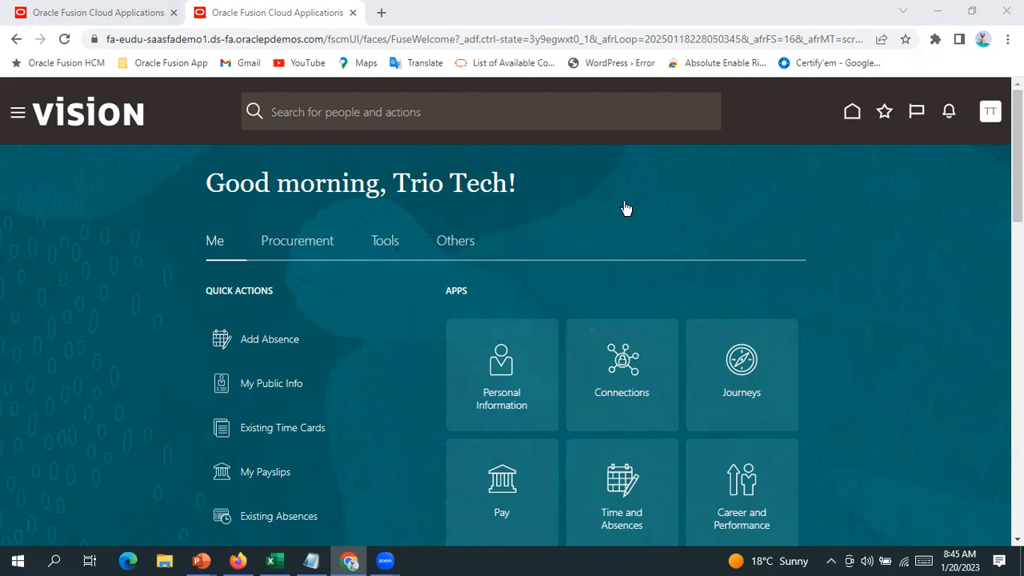
- Highlight the signed-in user's name in the home page greeting
left_click_drag(409, 185, 528, 188)
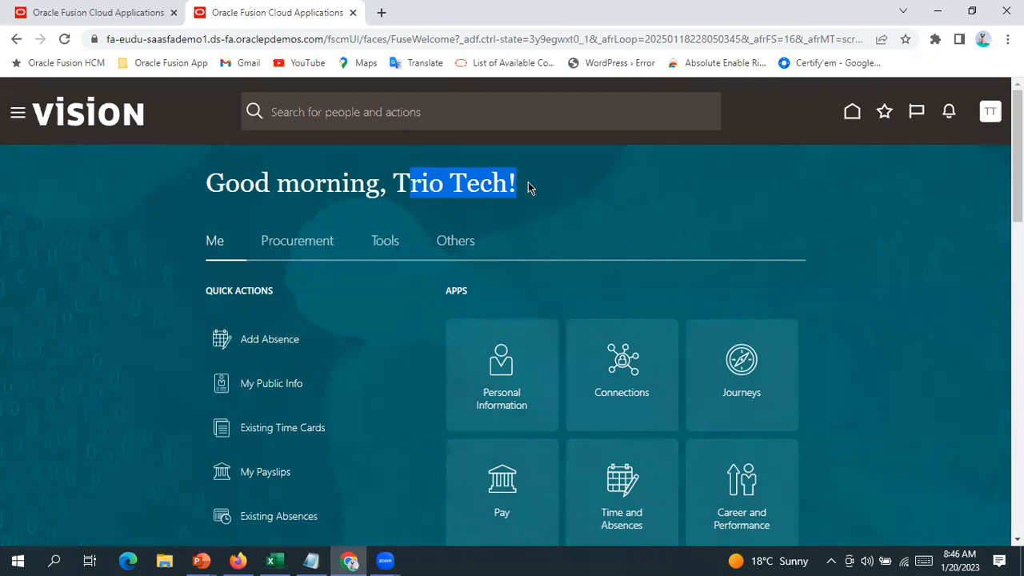
left_click(75, 244)
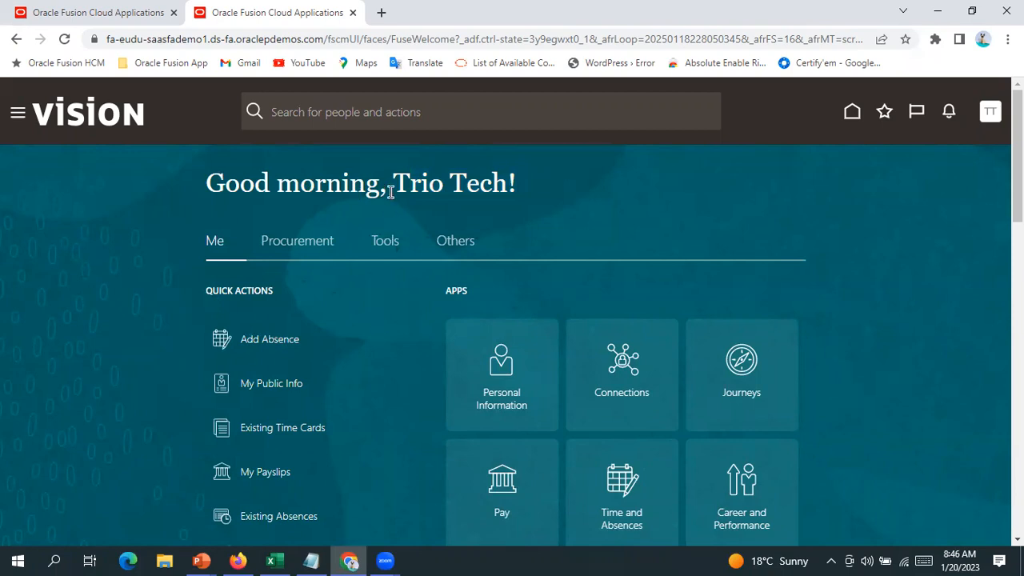
left_click_drag(392, 191, 529, 185)
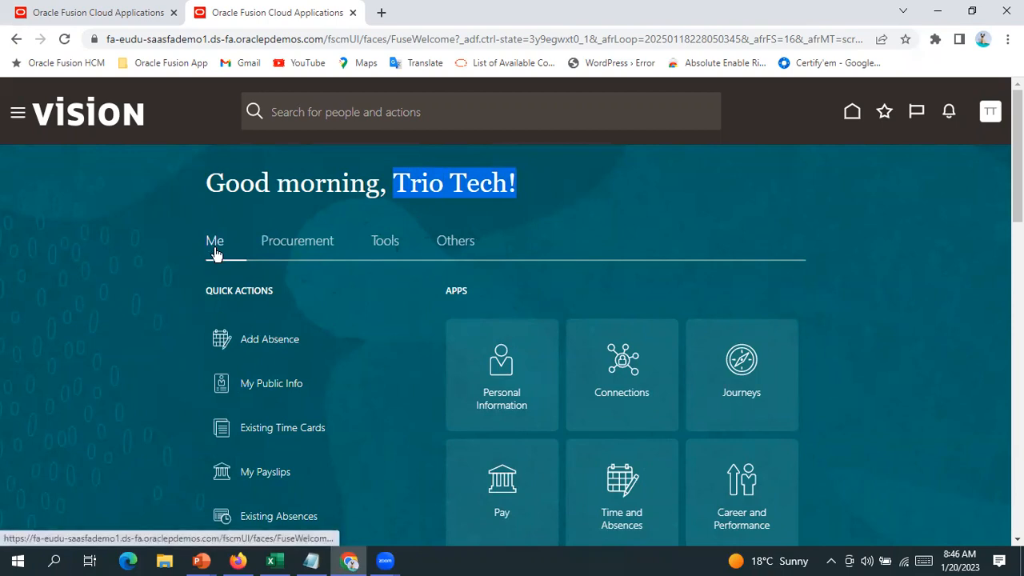
scroll(640, 352, "down", 4)
scroll(668, 306, "up", 4)
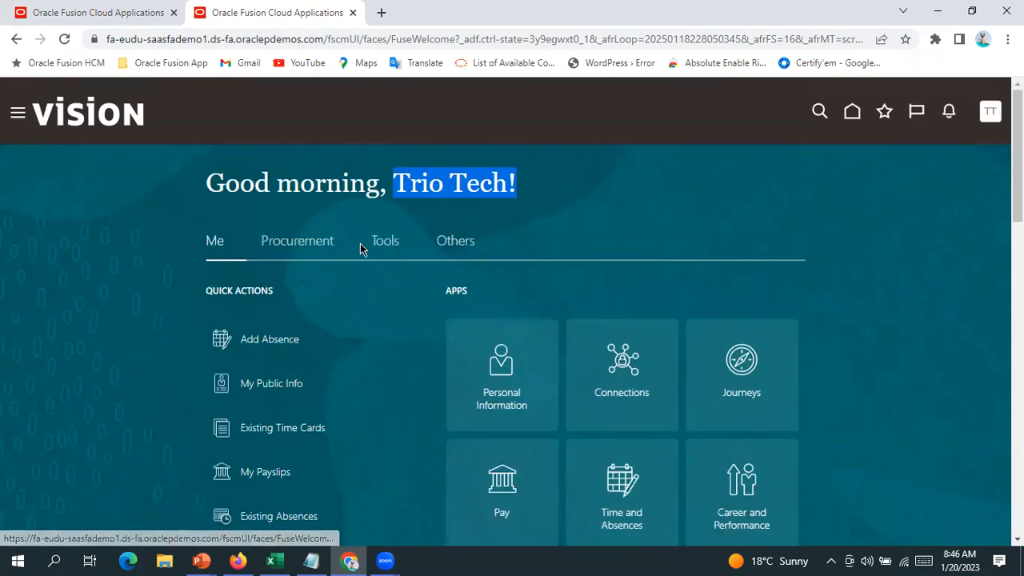
- Cycle through the Procurement, Tools and Others tabs, settle on Tools, and open the navigator
left_click(301, 243)
left_click(384, 244)
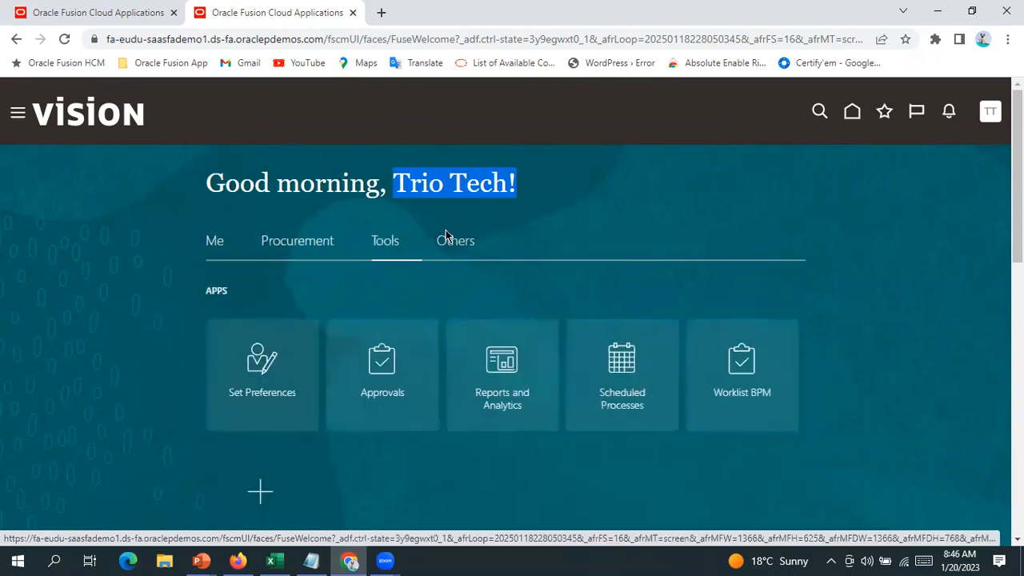
left_click(456, 242)
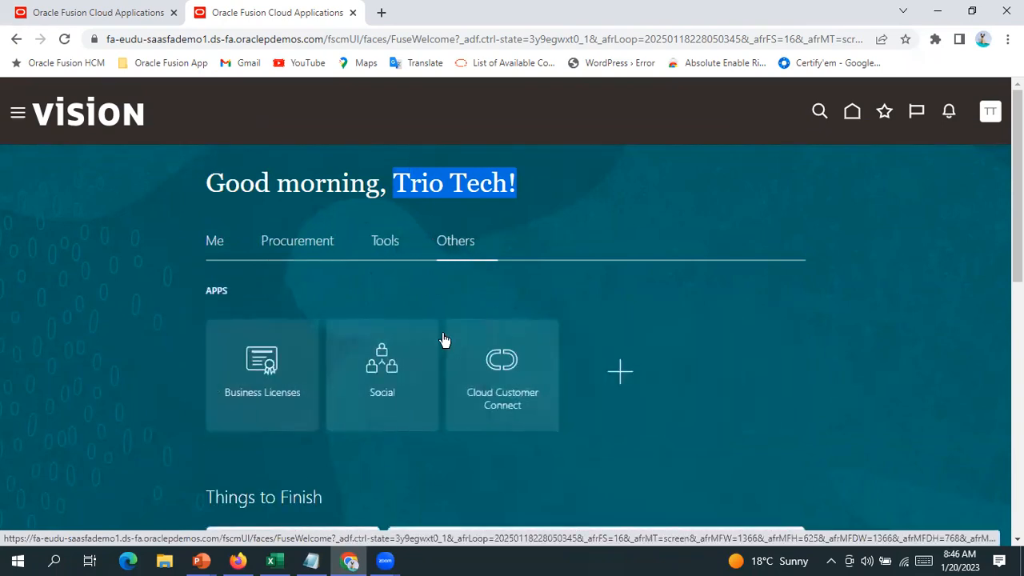
left_click(386, 244)
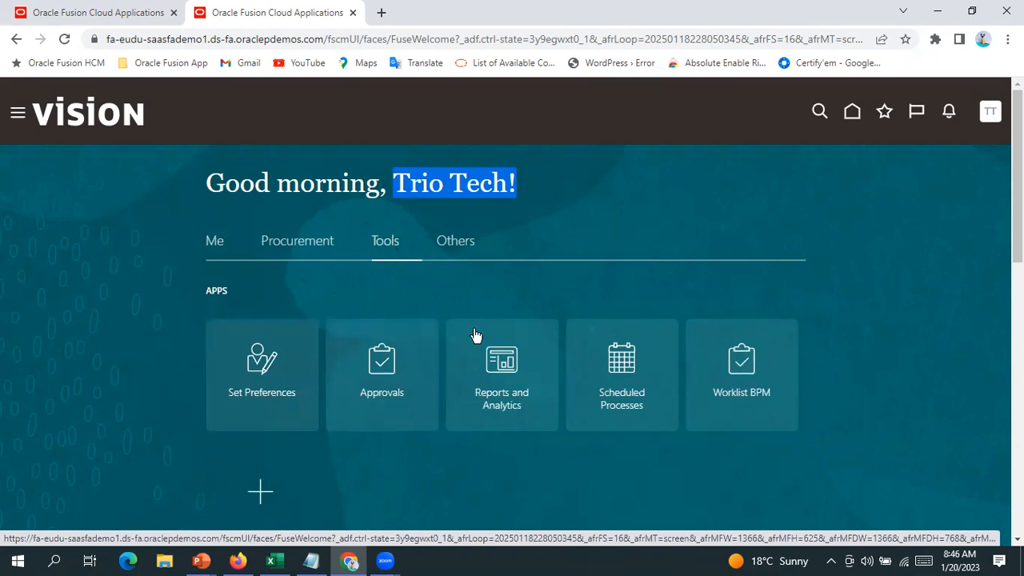
left_click(995, 111)
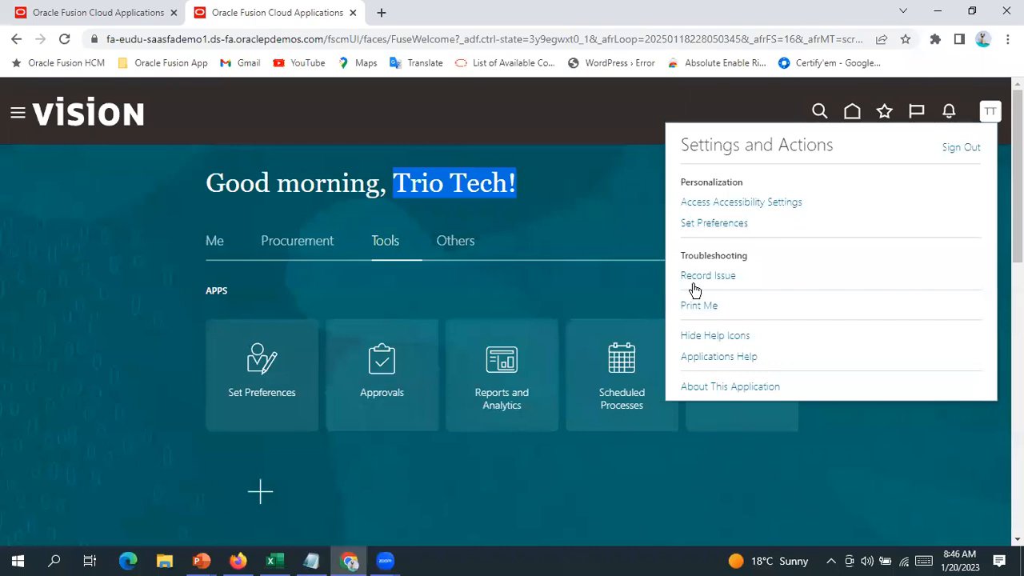
left_click(16, 114)
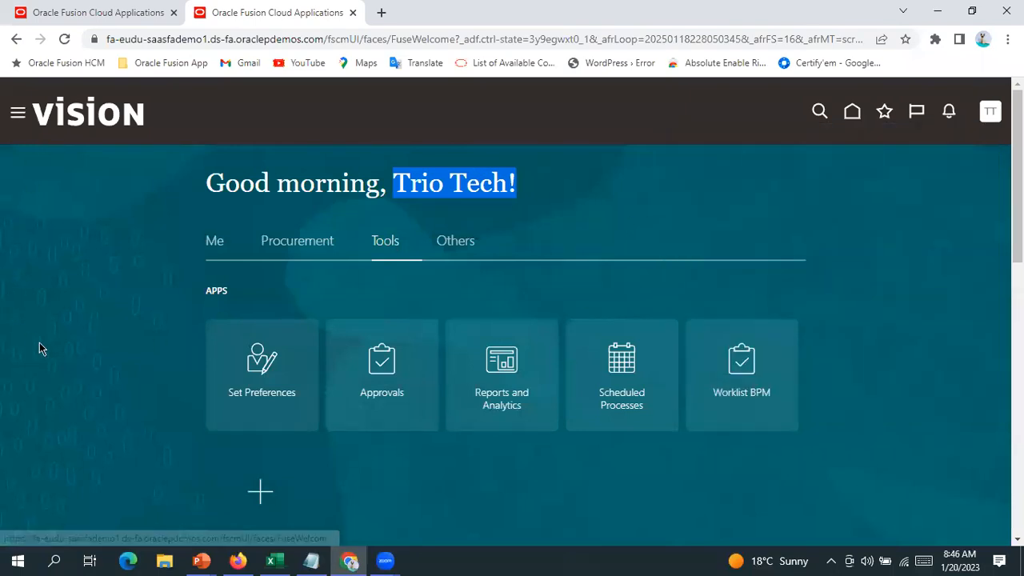
- Toggle the navigator's Me section, close the navigator, and highlight the greeting name
left_click(79, 163)
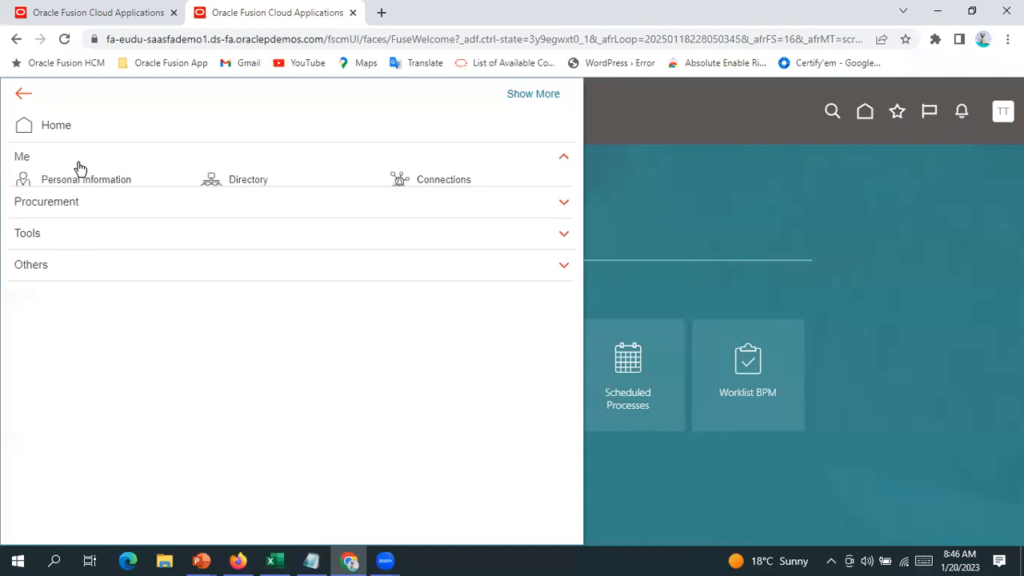
left_click(75, 160)
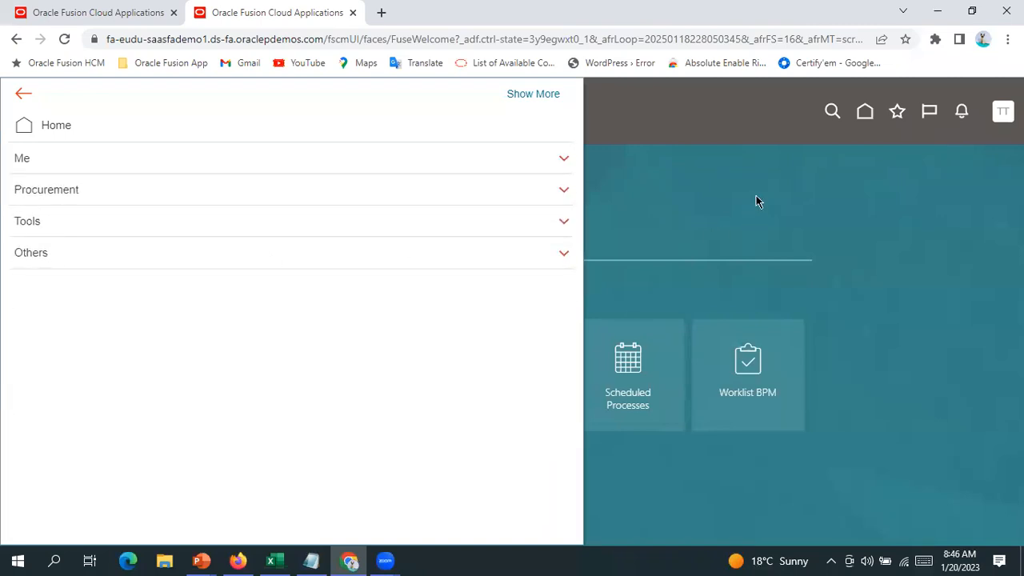
left_click(757, 200)
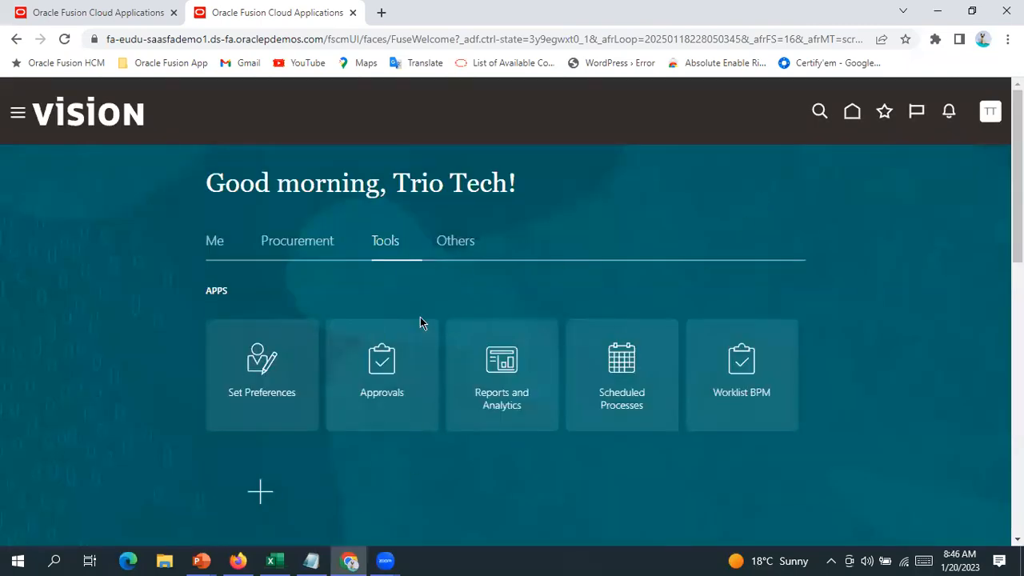
left_click_drag(394, 185, 514, 185)
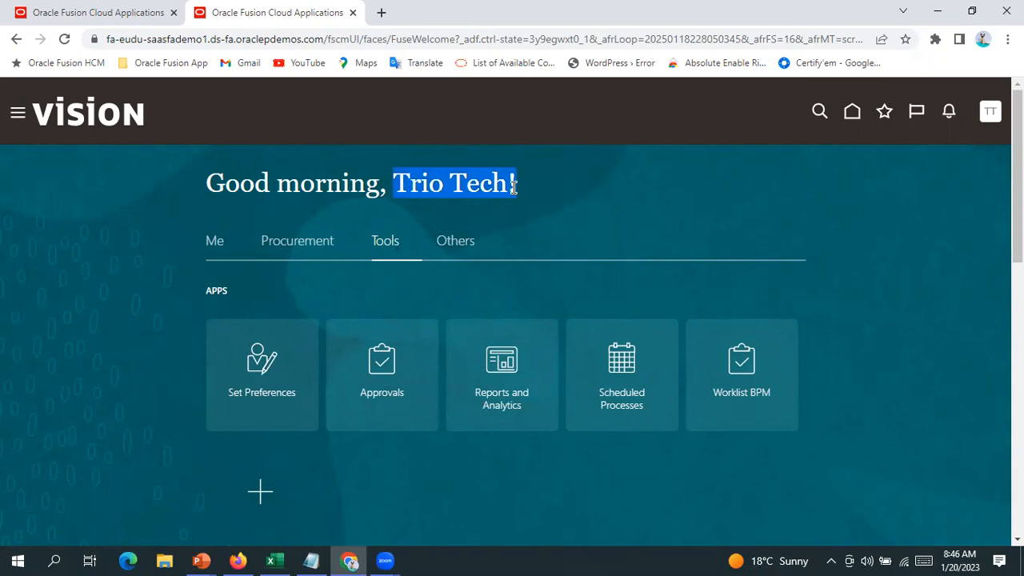
- Browse the Me, Procurement, Tools and Others tabs, then sign out from the account menu
left_click(224, 253)
left_click(297, 258)
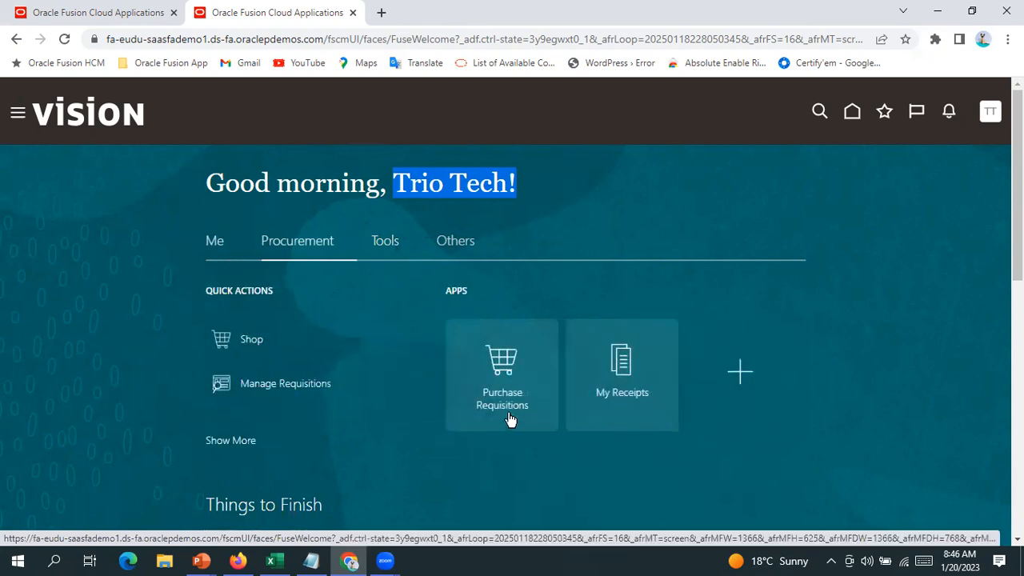
left_click(381, 250)
left_click(457, 251)
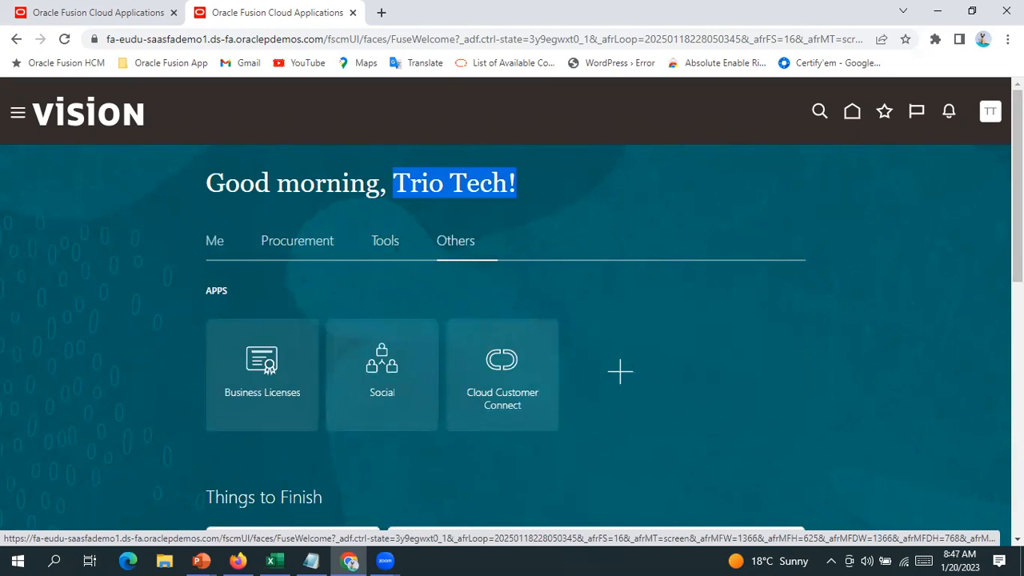
left_click(1000, 119)
left_click(962, 150)
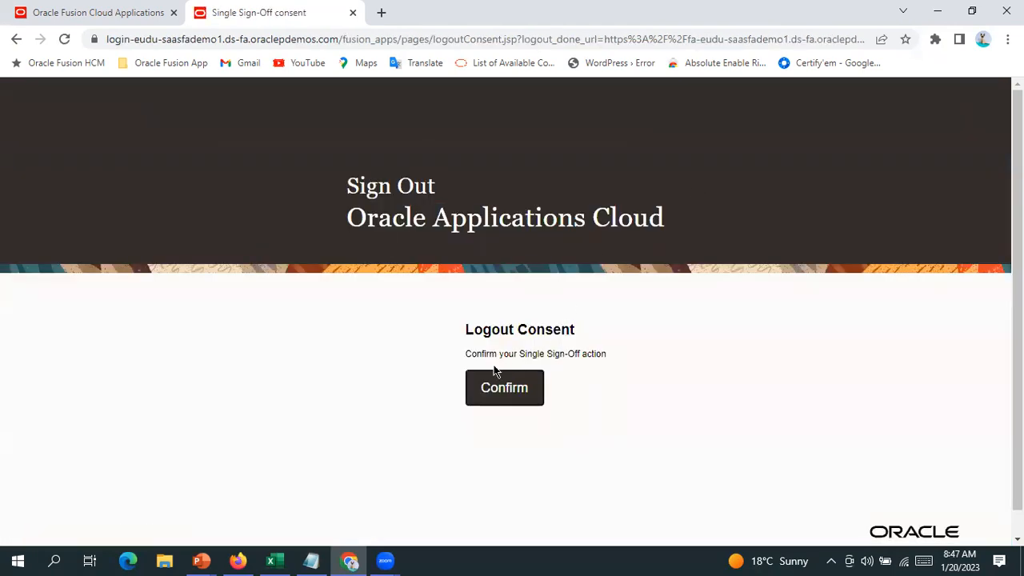
- Confirm sign-out and sign back in as the saved HCM implementation user
left_click(501, 392)
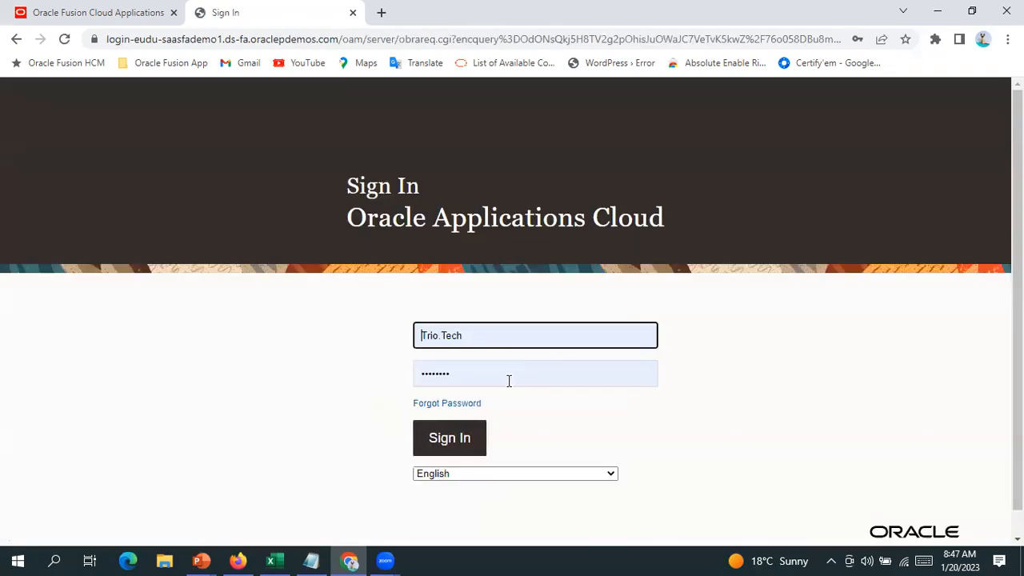
double_click(503, 335)
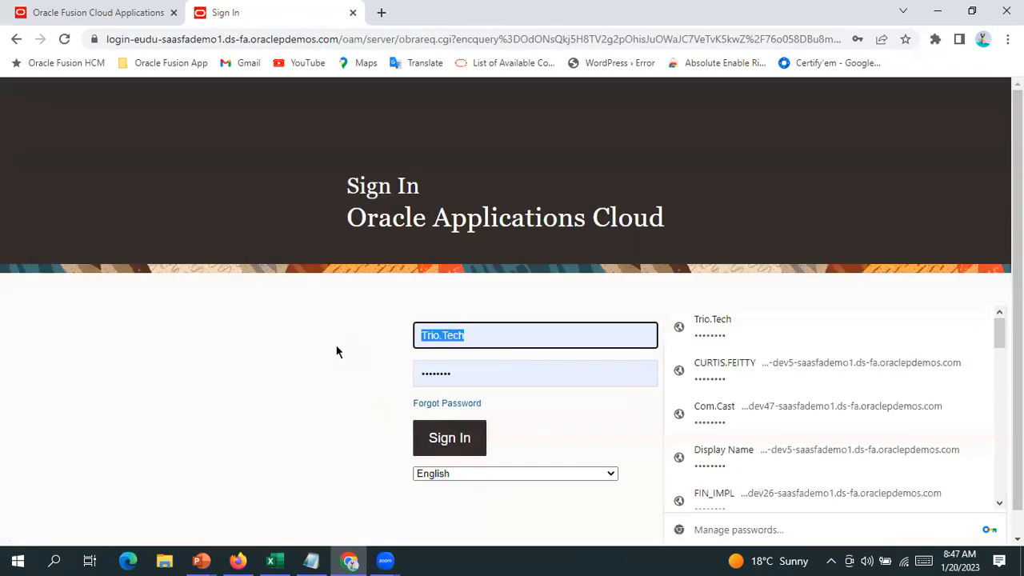
key("BackSpace")
type("HCM_impl1")
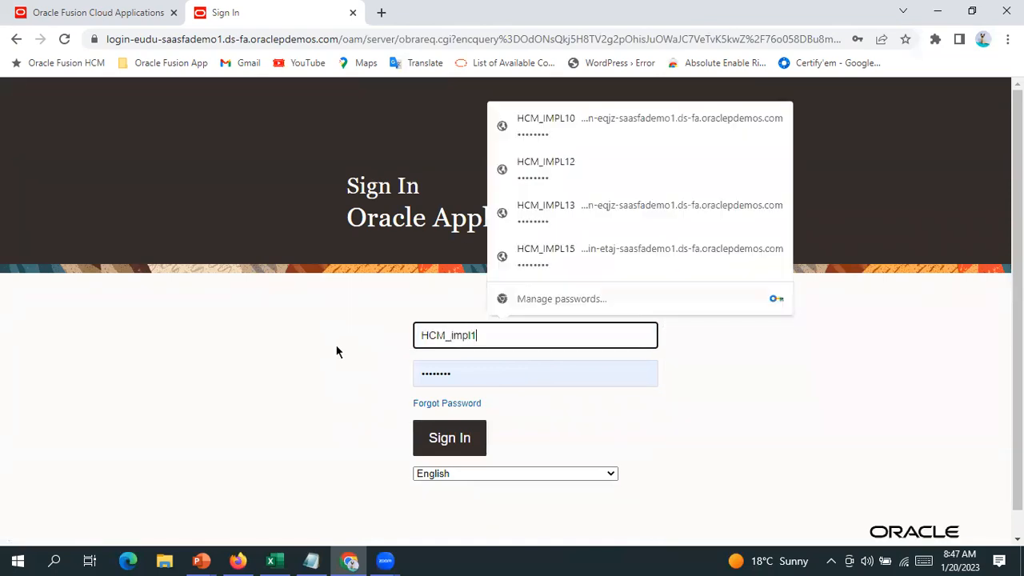
left_click(567, 163)
left_click(450, 447)
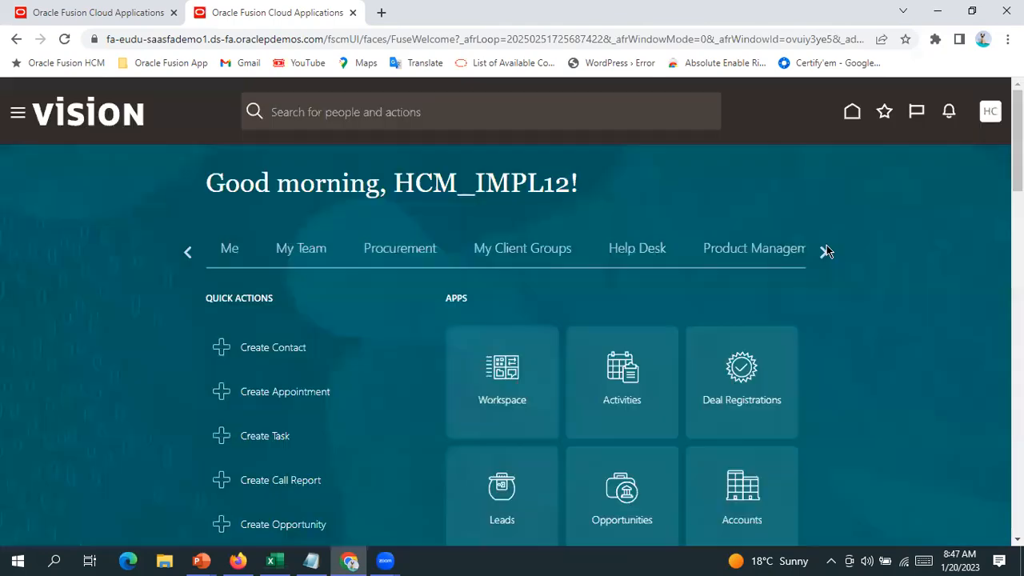
- Scroll the work area tabs right to reach the Tools apps with Security Console
left_click(826, 246)
left_click(826, 246)
left_click(826, 246)
left_click(825, 251)
left_click(825, 251)
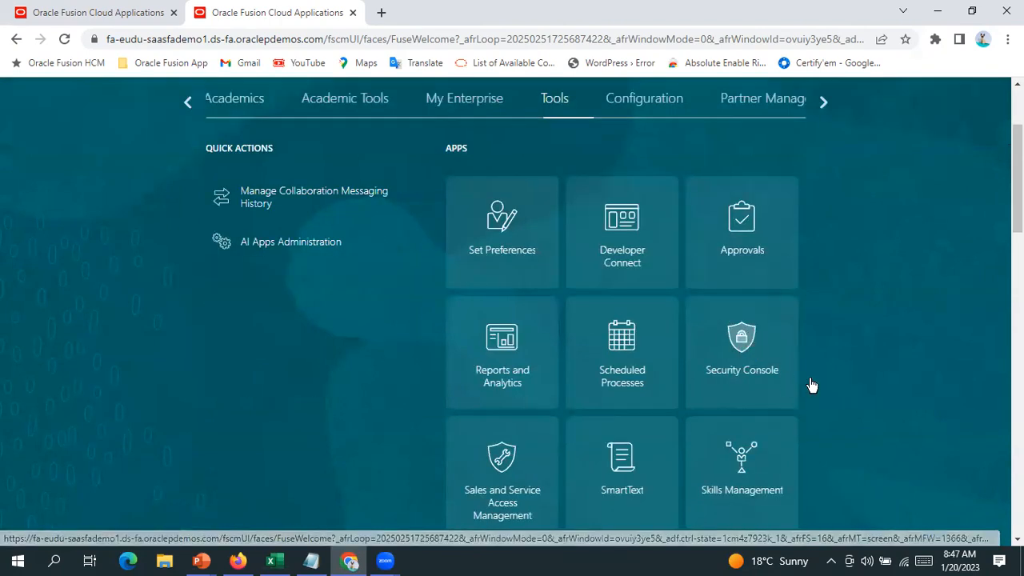
- In Security Console's User Accounts, search 'T' and open the Trio Tech account
left_click(796, 378)
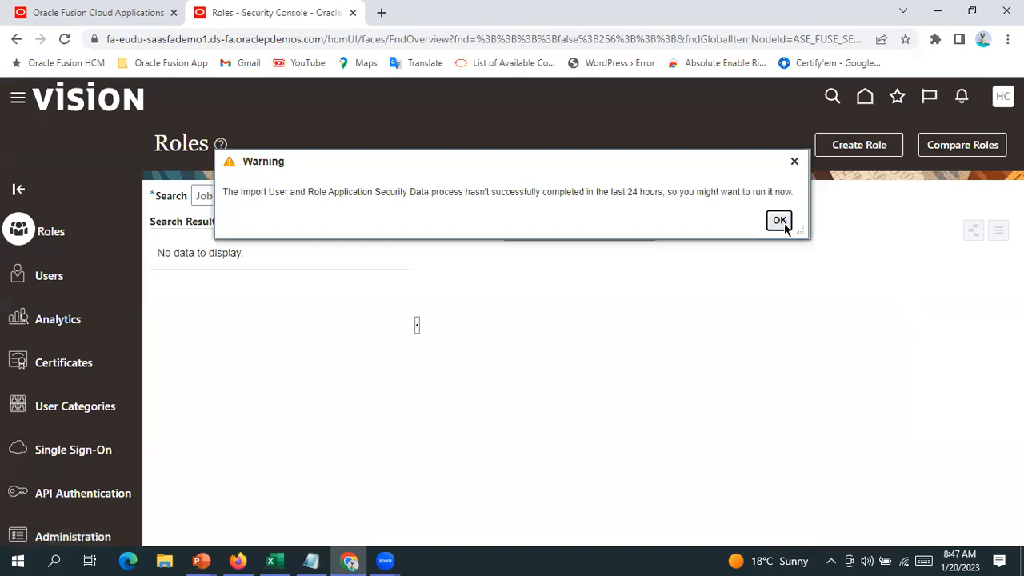
left_click(788, 224)
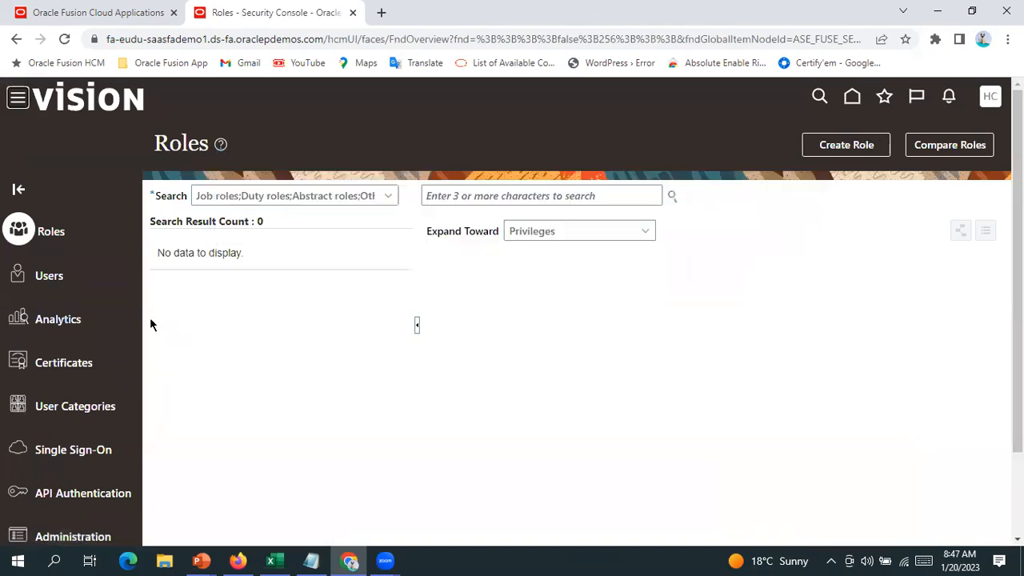
left_click(58, 282)
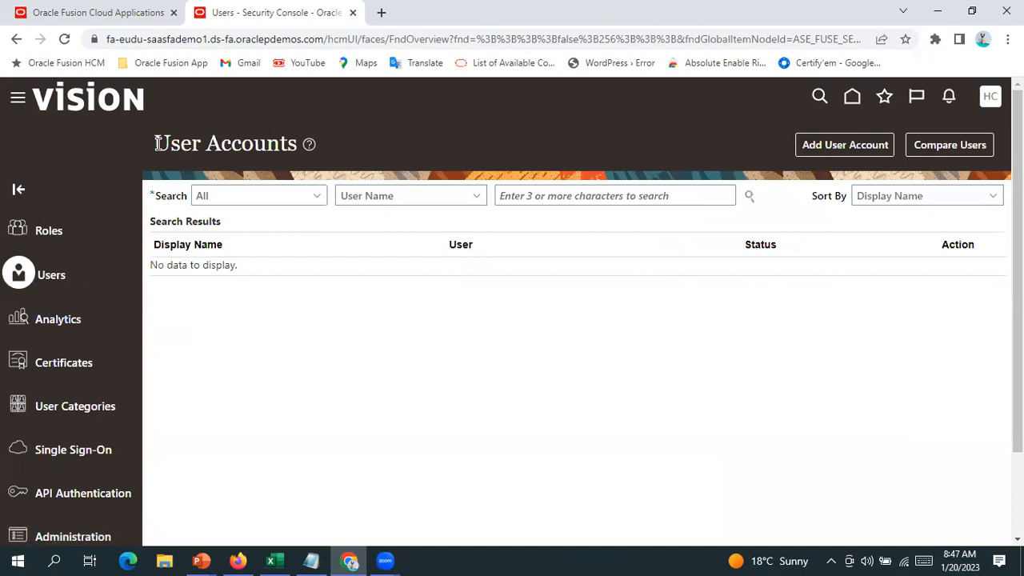
left_click_drag(159, 143, 286, 149)
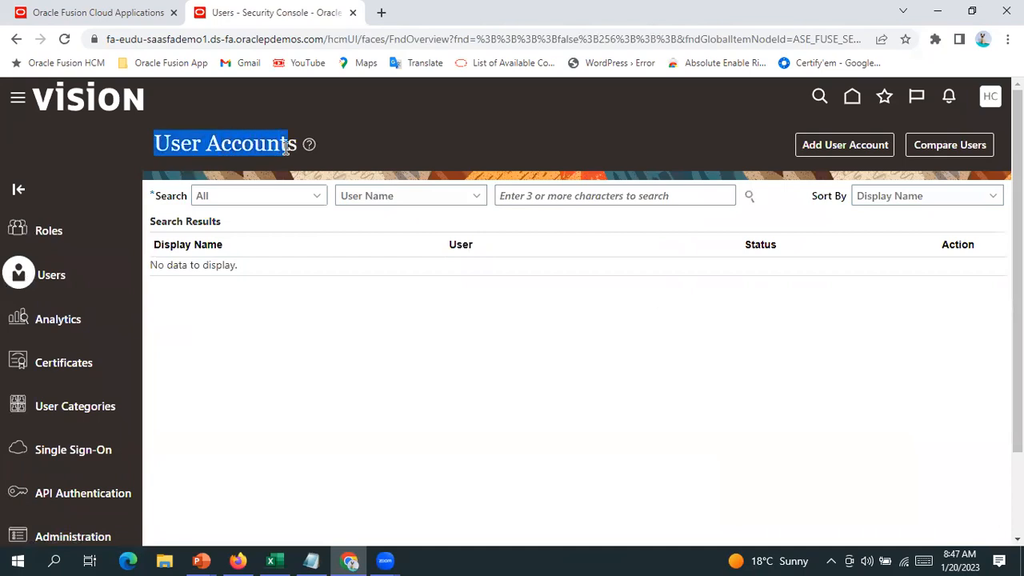
left_click(548, 196)
type("Trio")
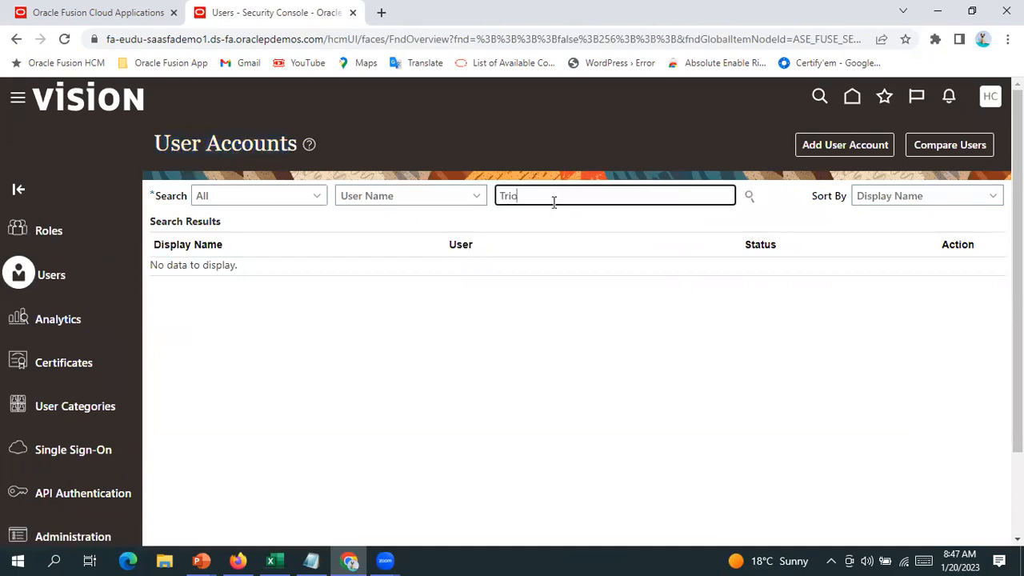
key("Return")
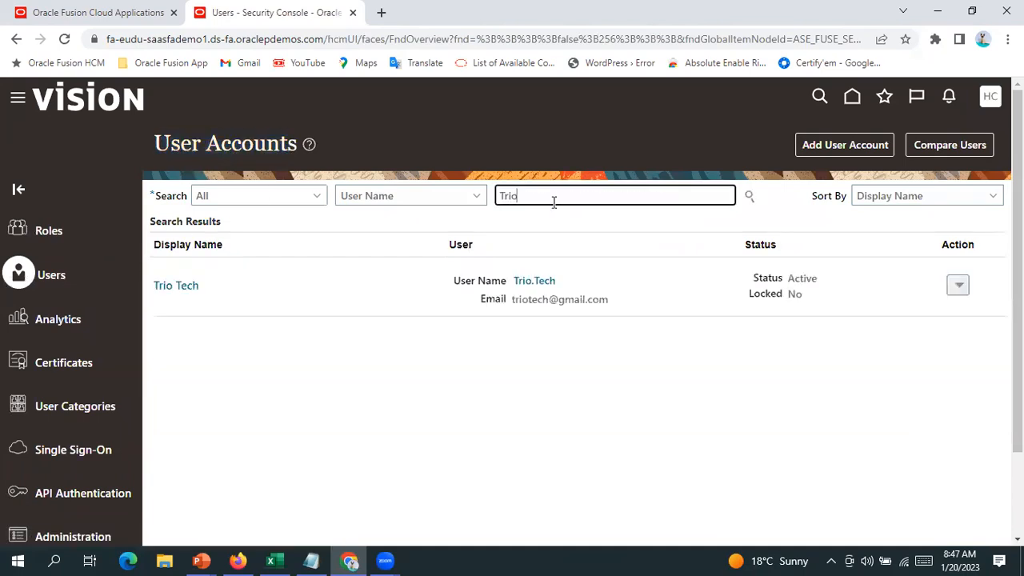
left_click(175, 286)
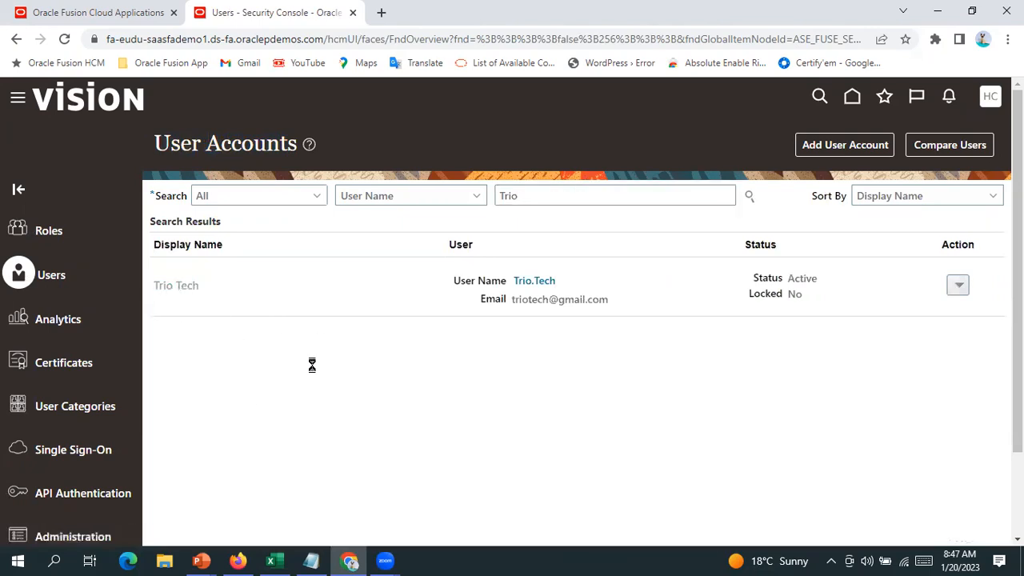
- Edit the account, check the auto-generated Trio.Tech user name, and review the Employee role
left_click_drag(171, 145, 342, 144)
left_click(863, 146)
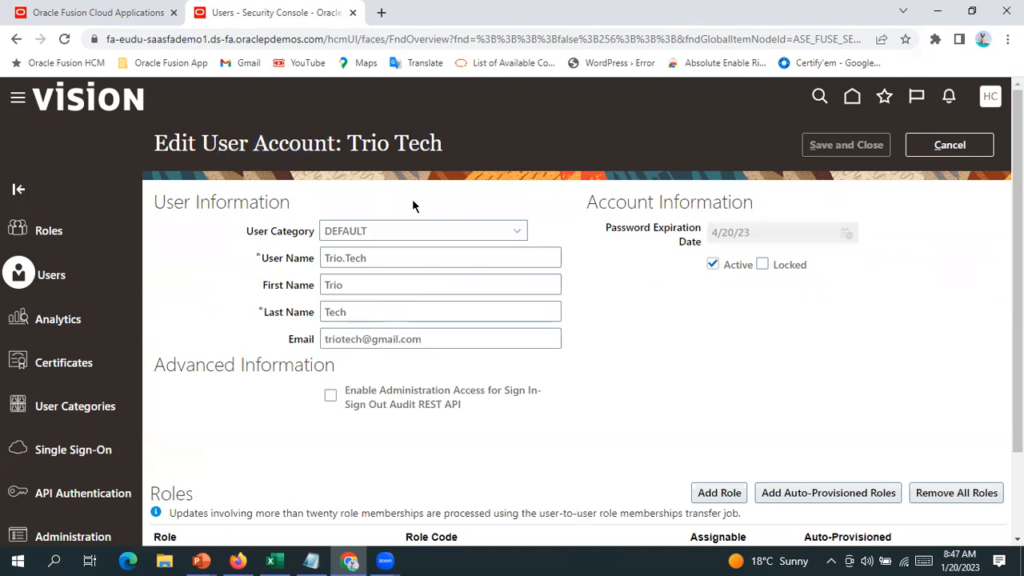
left_click(404, 257)
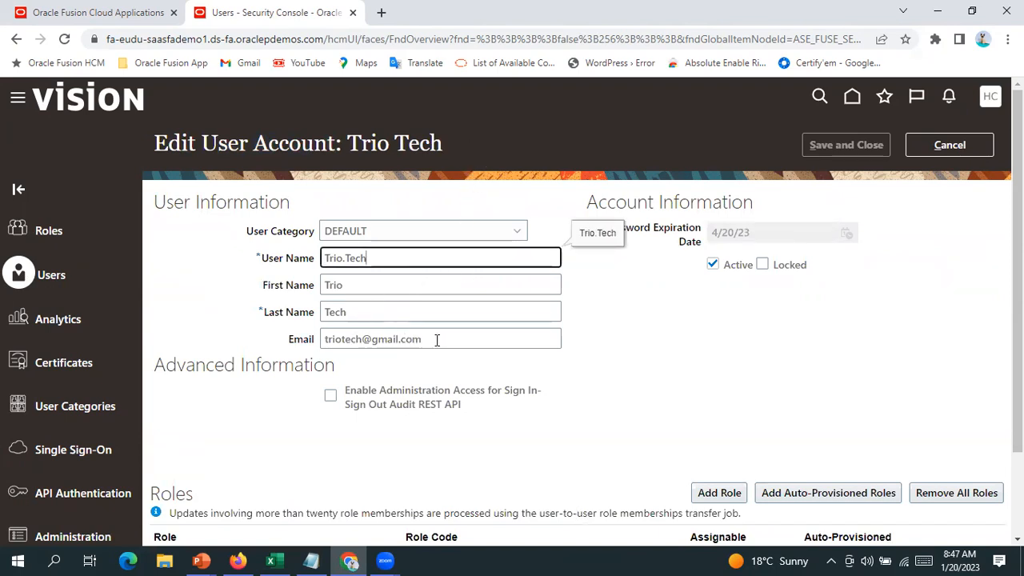
scroll(490, 369, "down", 3)
scroll(469, 263, "up", 3)
left_click(640, 342)
scroll(565, 329, "down", 3)
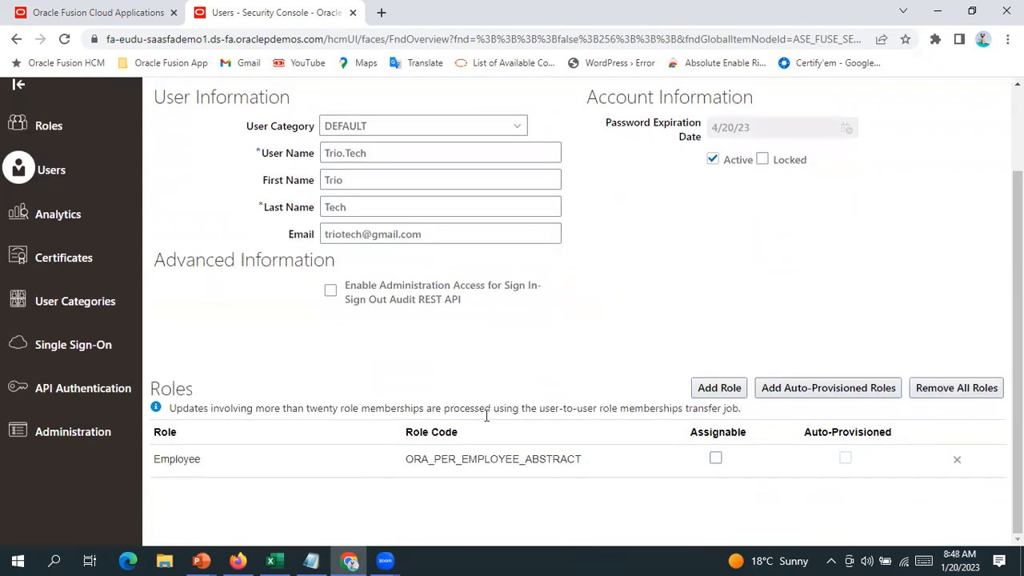
double_click(194, 459)
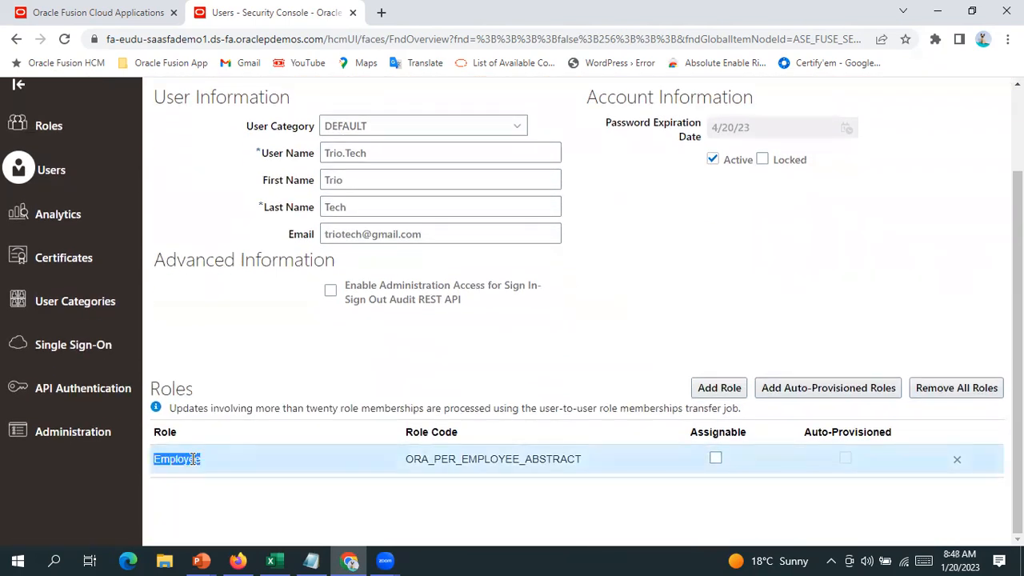
- Add the Human Resource Manager role, pasting its name from the Excel notes
left_click(720, 387)
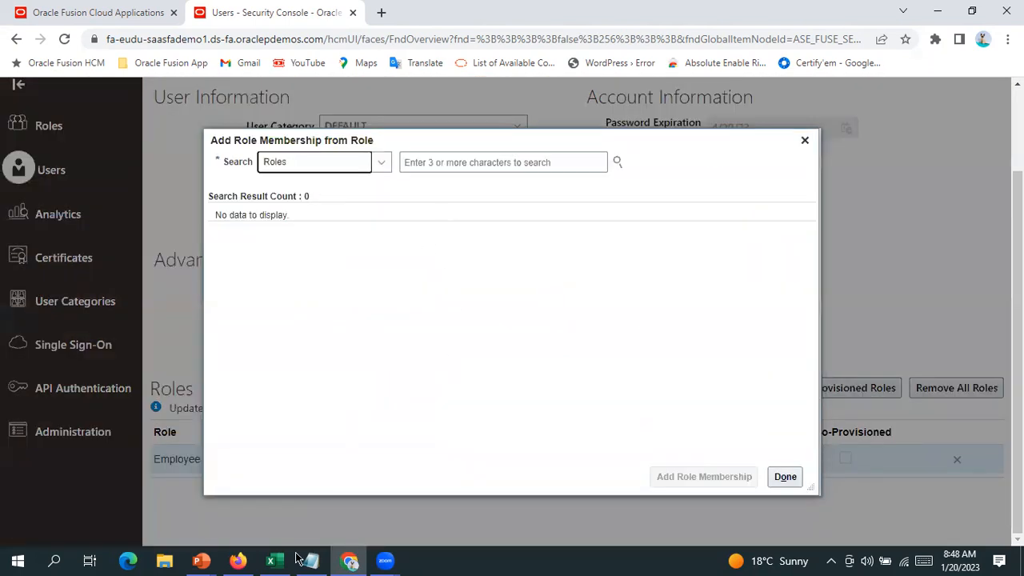
left_click(272, 561)
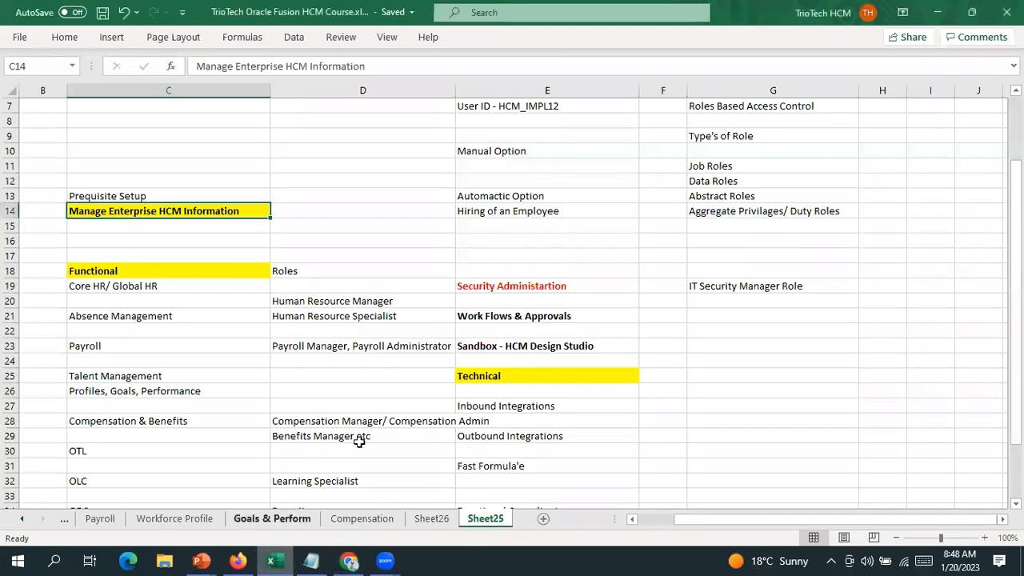
left_click(325, 300)
key("ctrl+c")
key("alt+Tab")
left_click(438, 162)
key("ctrl+v")
left_click(486, 192)
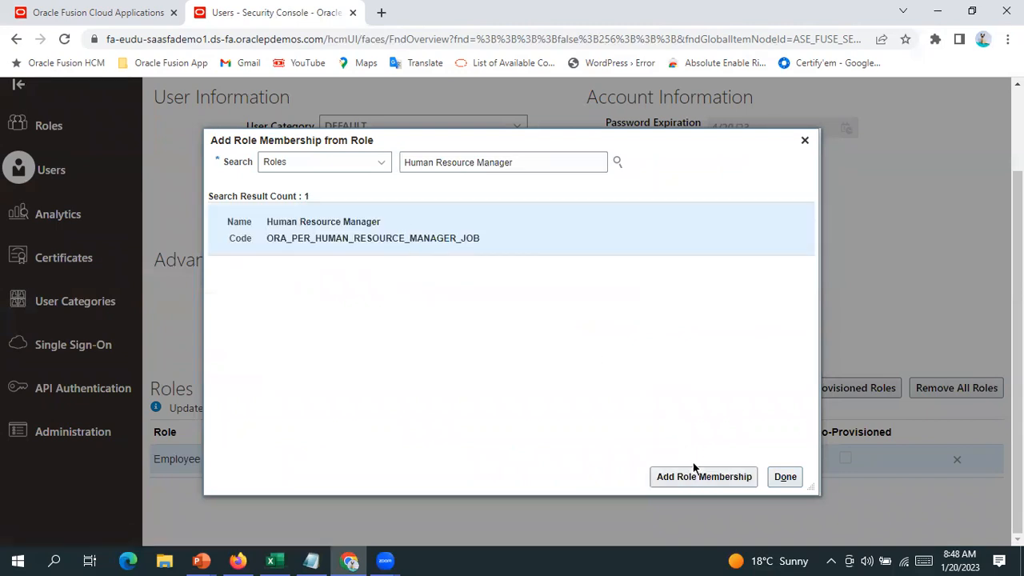
left_click(694, 472)
- Add the Human Resource Specialist role
left_click_drag(528, 160, 489, 163)
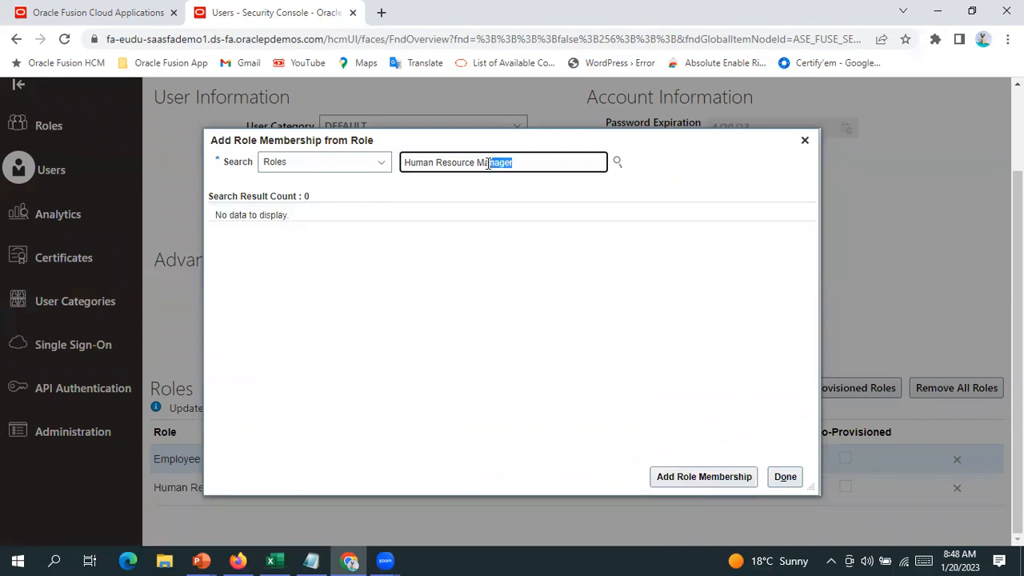
key("BackSpace")
type("speci")
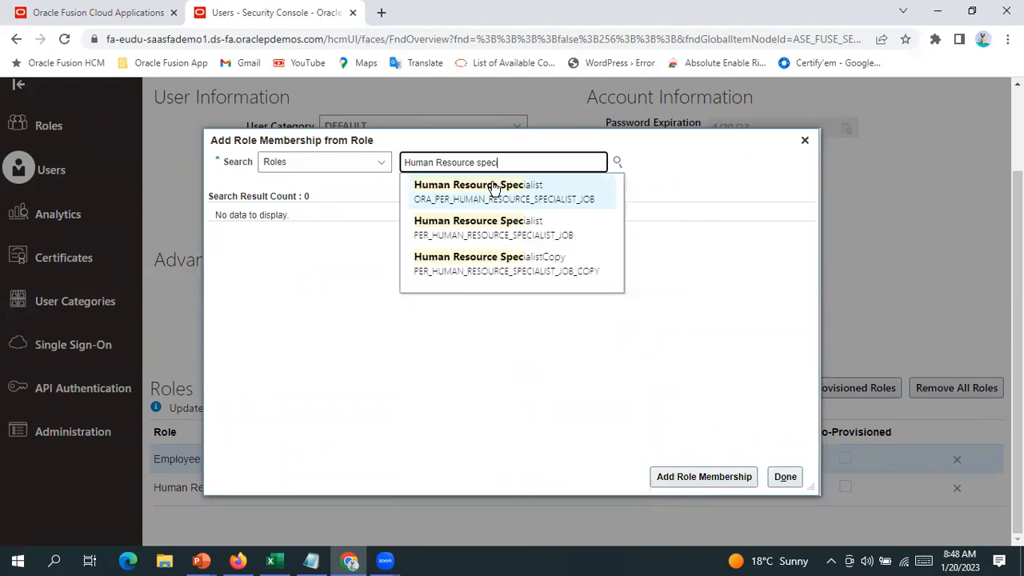
left_click(489, 186)
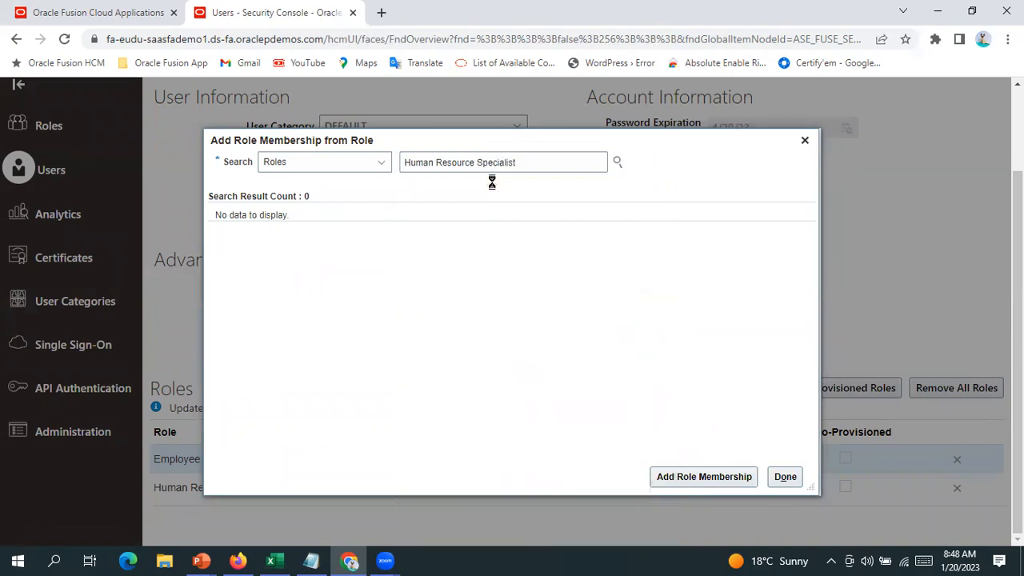
left_click(693, 476)
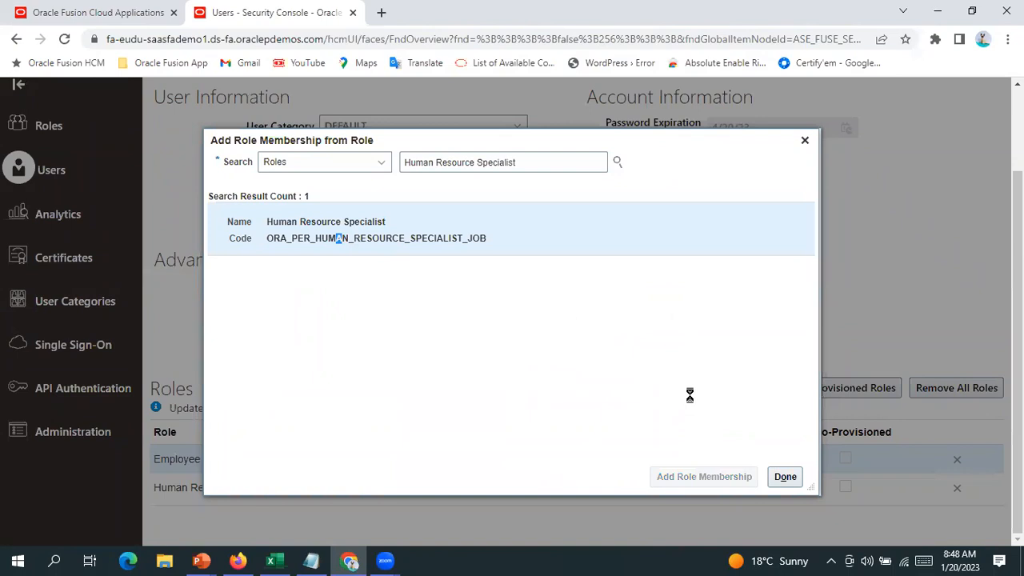
- Search 'Payroll' and add the Payroll Administrator role
key("alt+Tab")
key("alt+Tab")
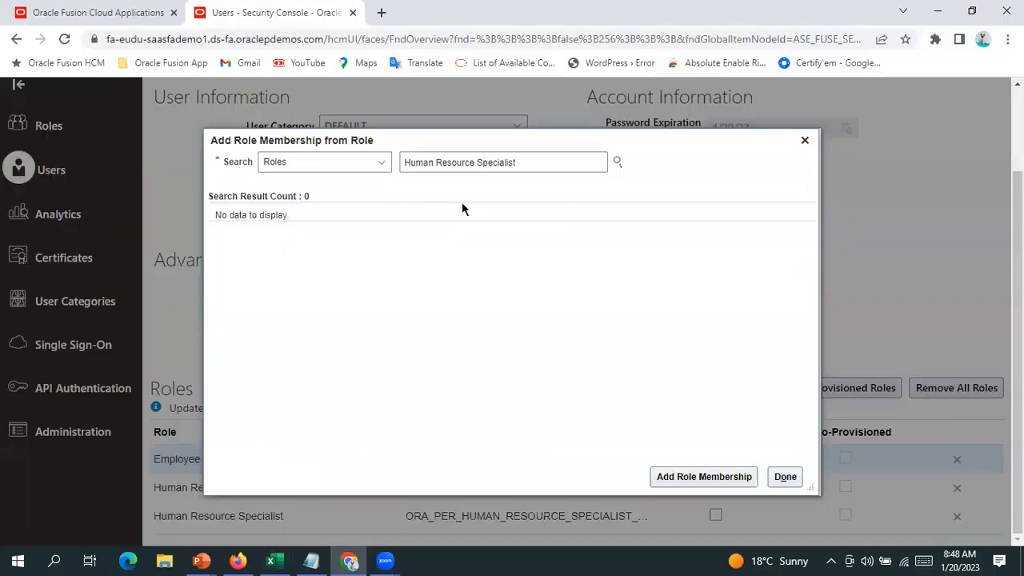
triple_click(544, 166)
type("P")
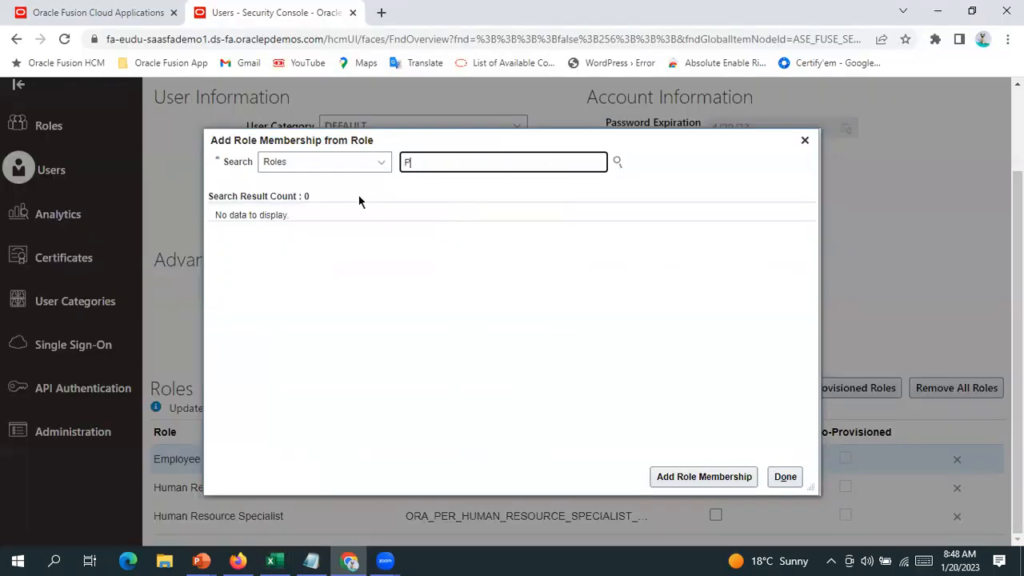
type("ayroll")
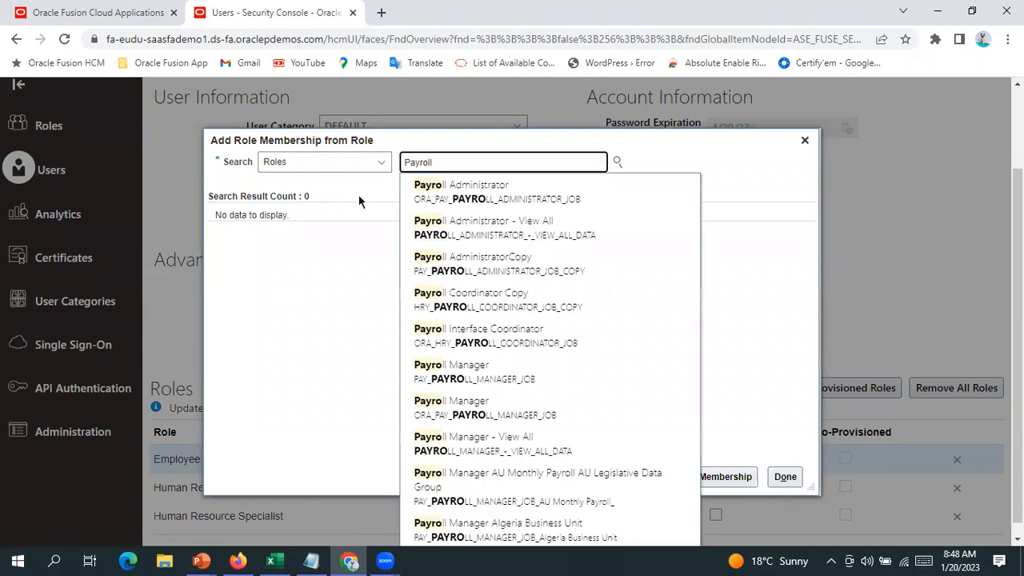
left_click(444, 204)
left_click(671, 476)
- Add the Payroll Manager role
double_click(440, 162)
key("BackSpace")
type("an")
key("BackSpace")
key("BackSpace")
type("Ma")
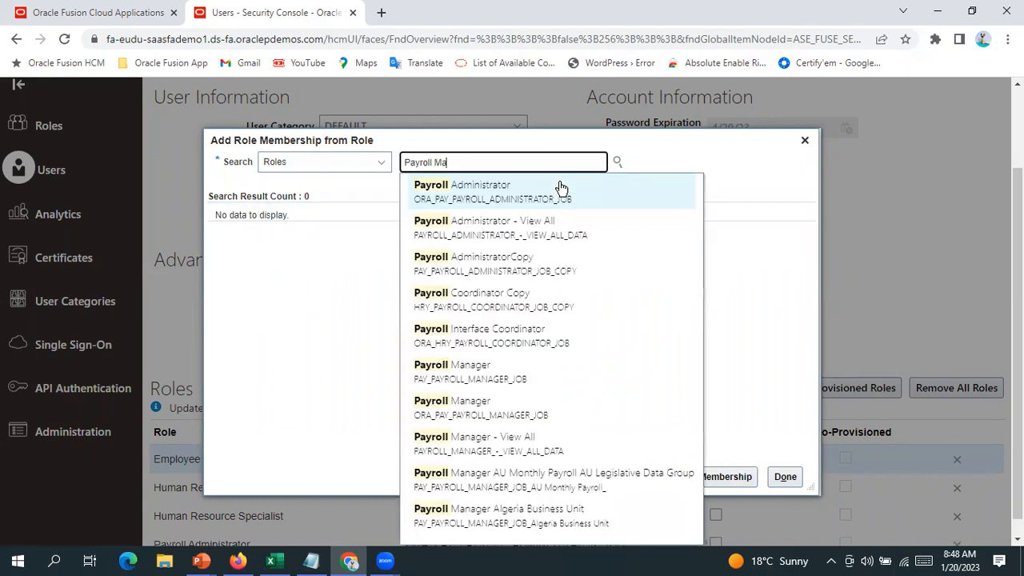
type("nag")
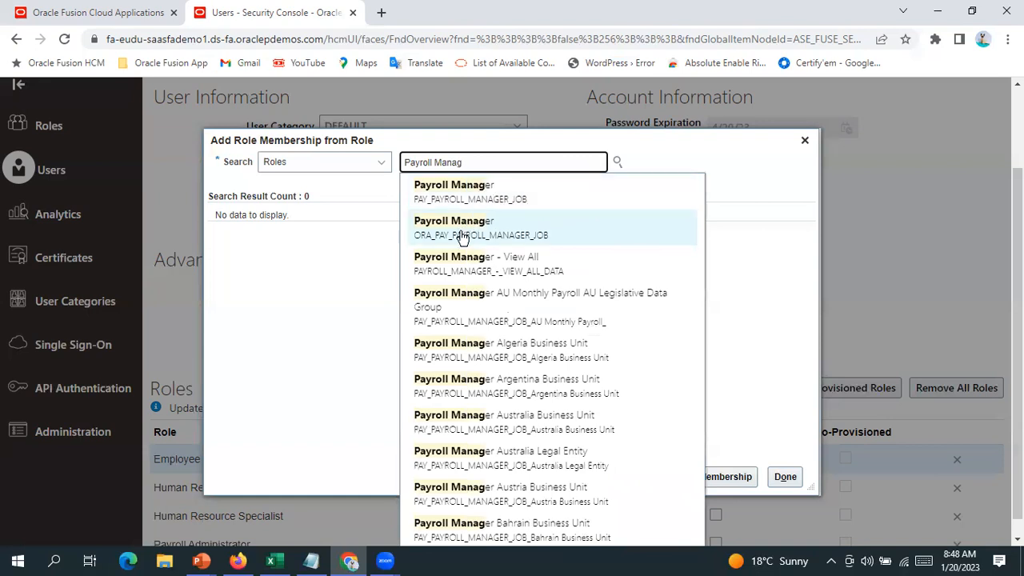
left_click(462, 233)
left_click(665, 477)
- Add the IT Security Manager role, checking it against the Excel notes, and close the role search
triple_click(522, 167)
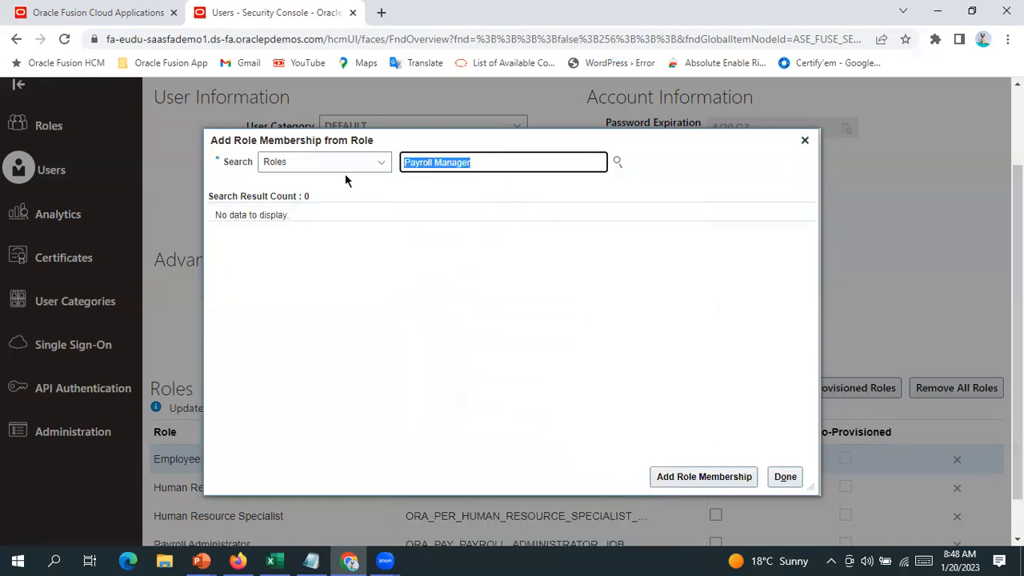
key("BackSpace")
type("IT Sec")
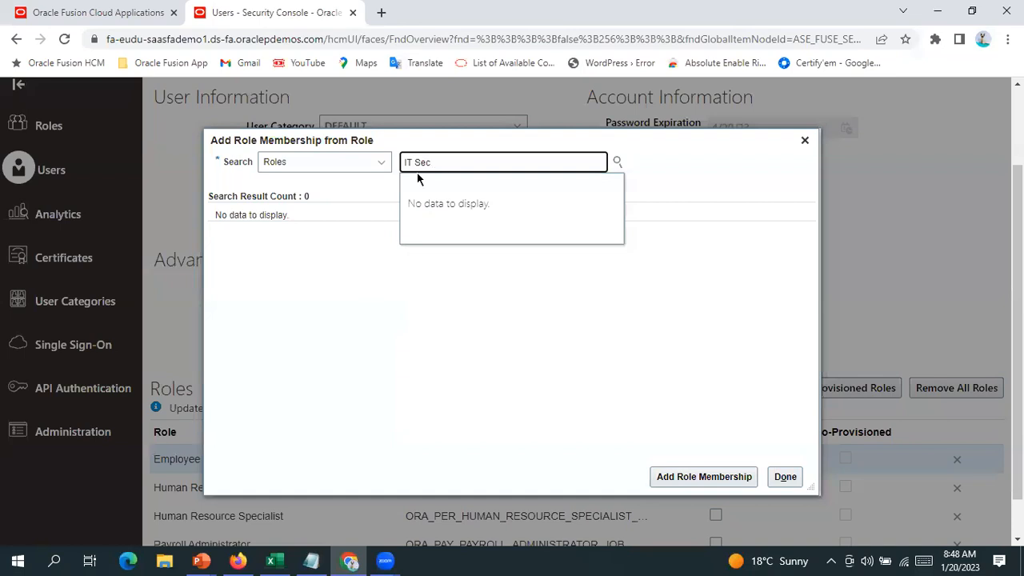
left_click(456, 194)
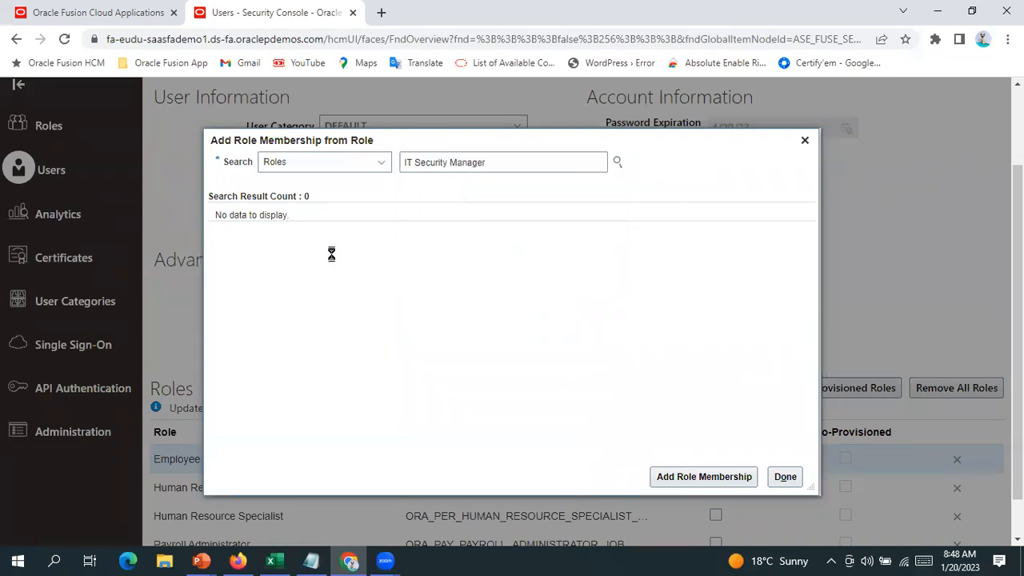
key("alt+Tab")
left_click(742, 288)
key("alt+Tab")
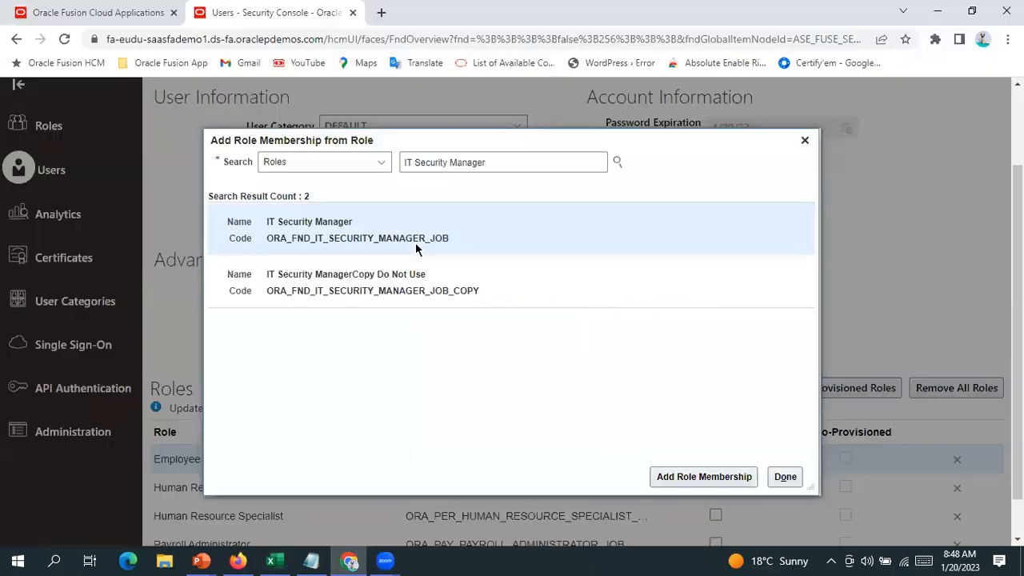
left_click(674, 477)
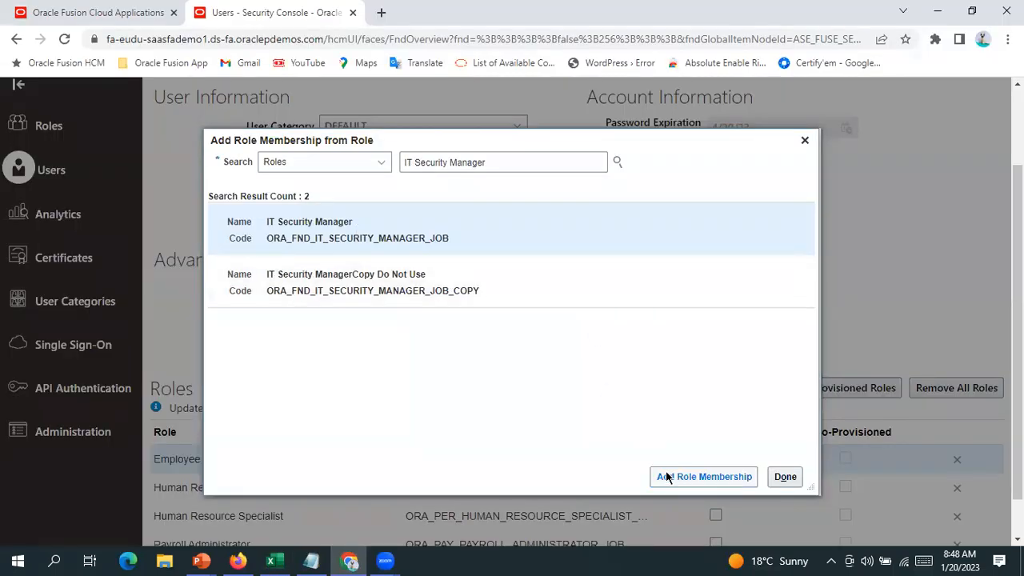
left_click(805, 140)
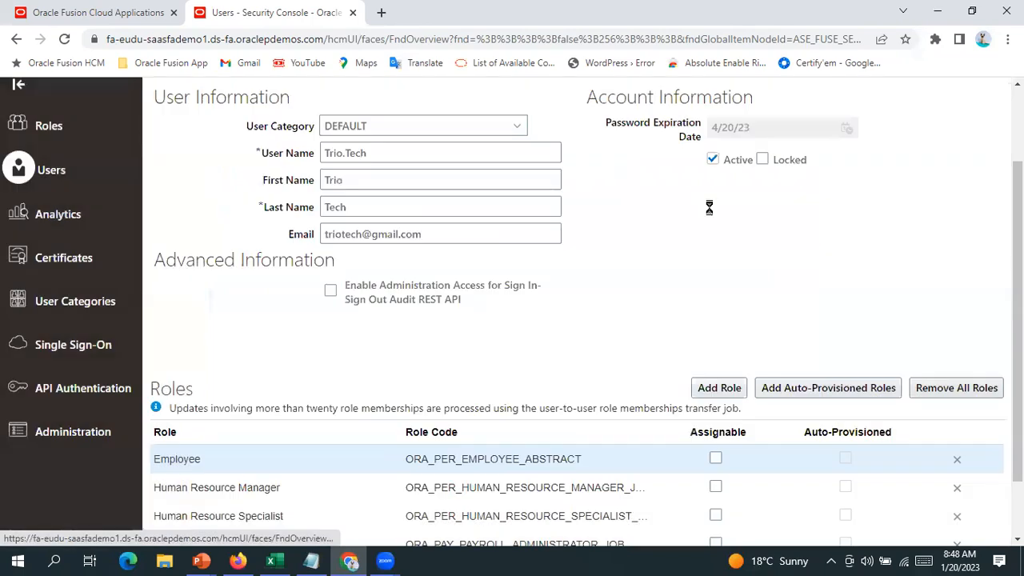
scroll(377, 405, "down", 1)
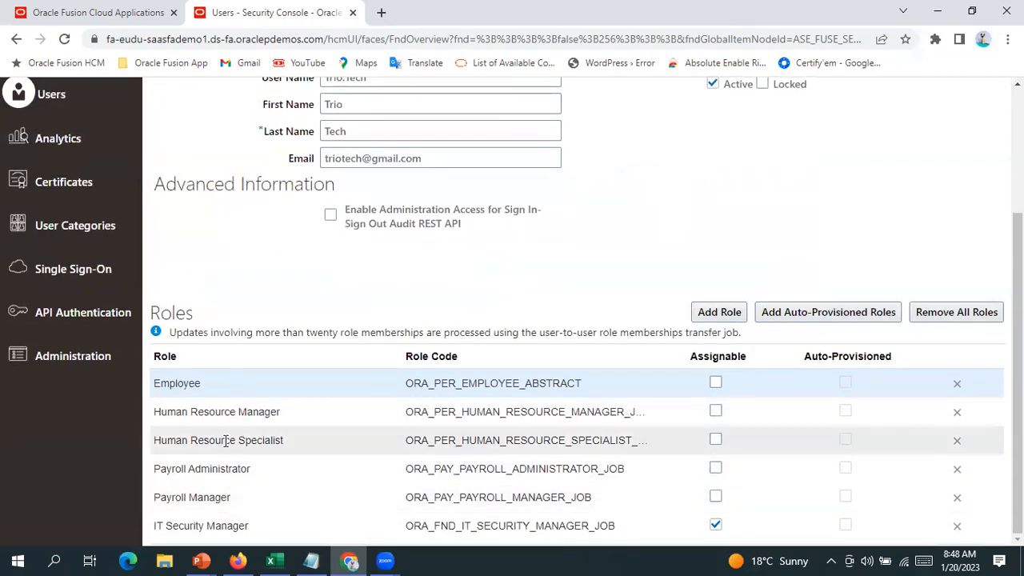
scroll(250, 467, "up", 3)
- Save and close the Trio.Tech account edits, review the account details, and click Done
double_click(357, 258)
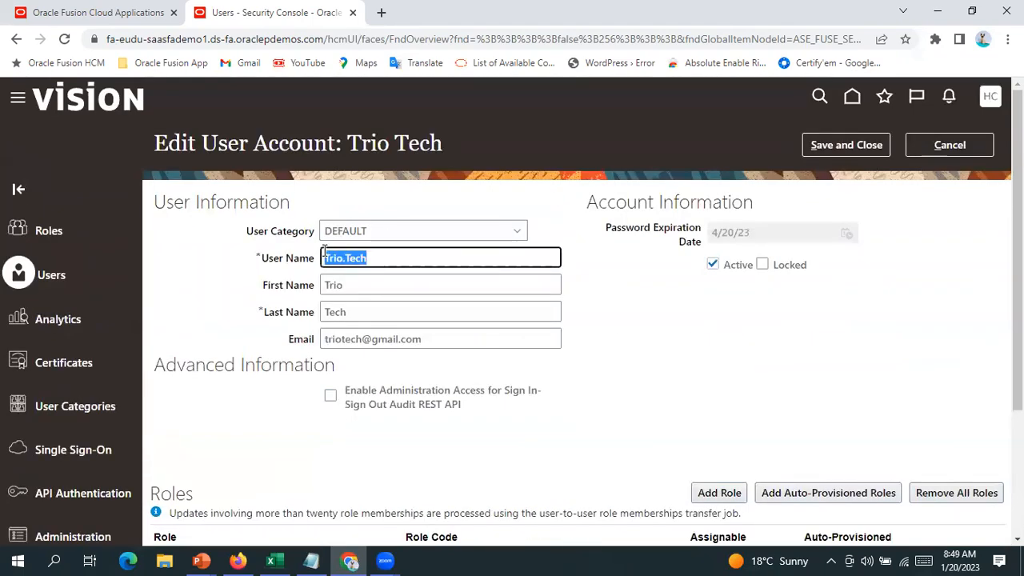
left_click(841, 145)
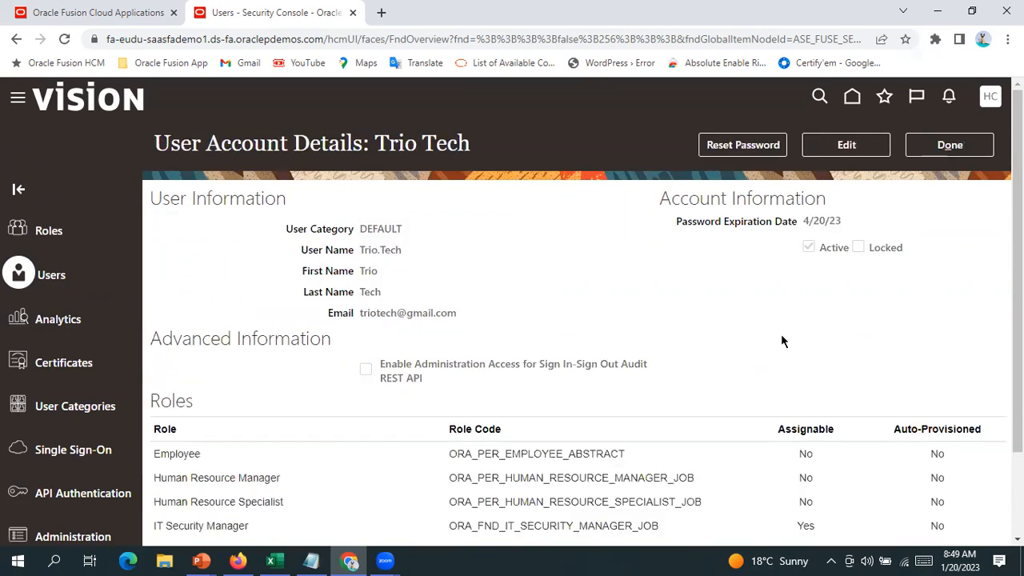
left_click_drag(378, 142, 471, 142)
scroll(185, 379, "down", 2)
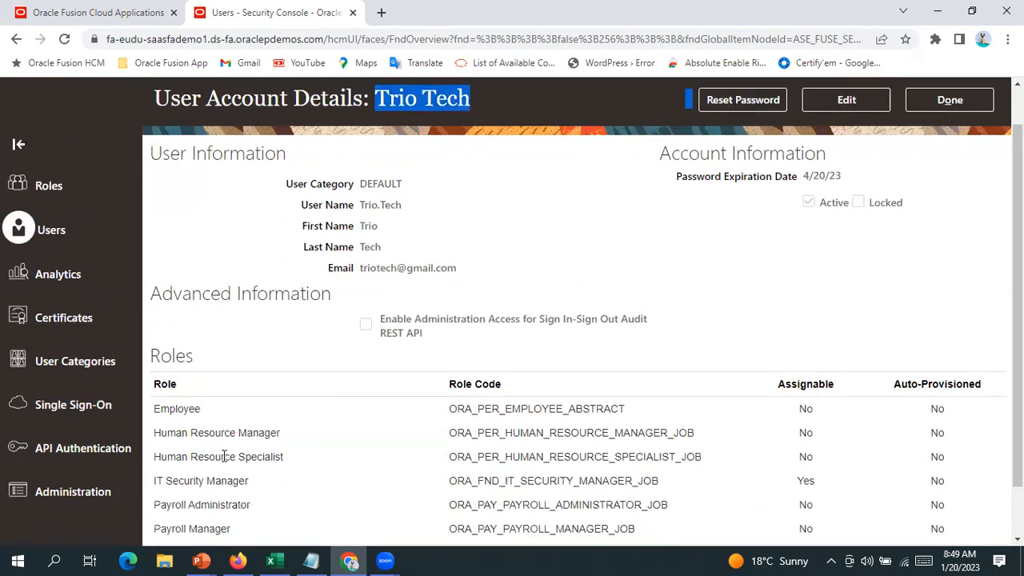
scroll(185, 379, "up", 2)
left_click(973, 148)
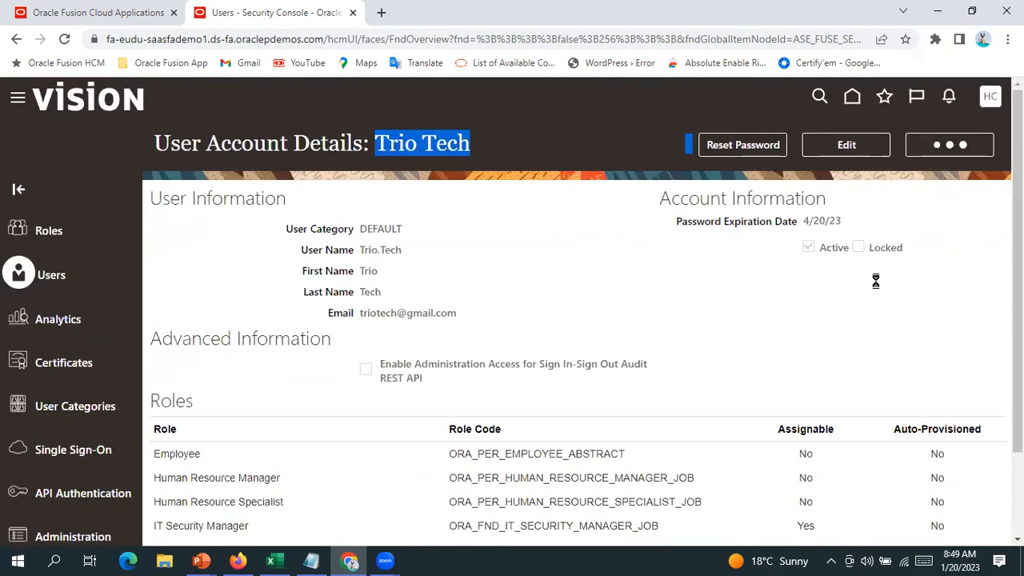
left_click(991, 97)
- Sign out and sign back in as the Trio.Tech user, then view its Tools apps
left_click(962, 132)
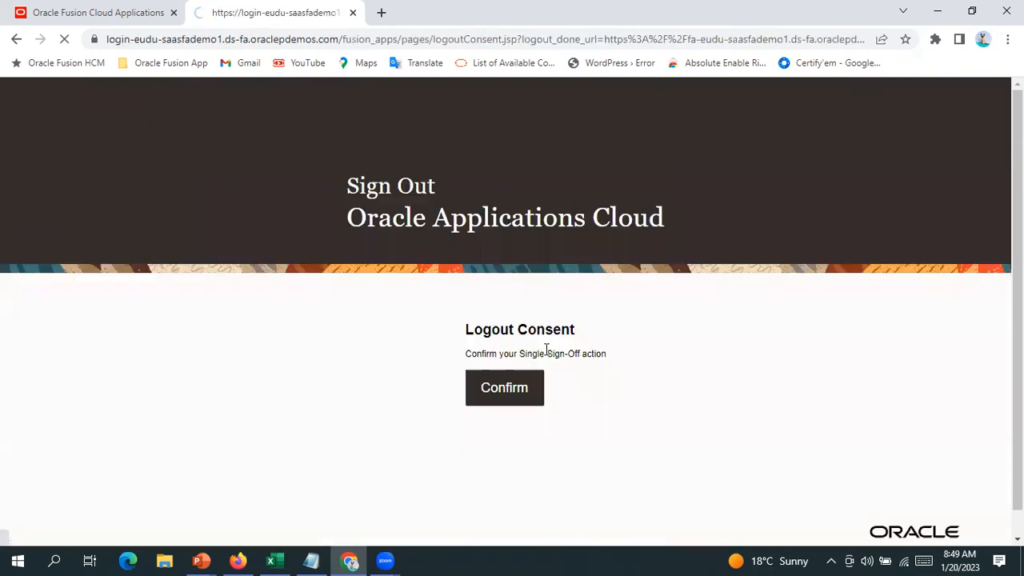
left_click(528, 378)
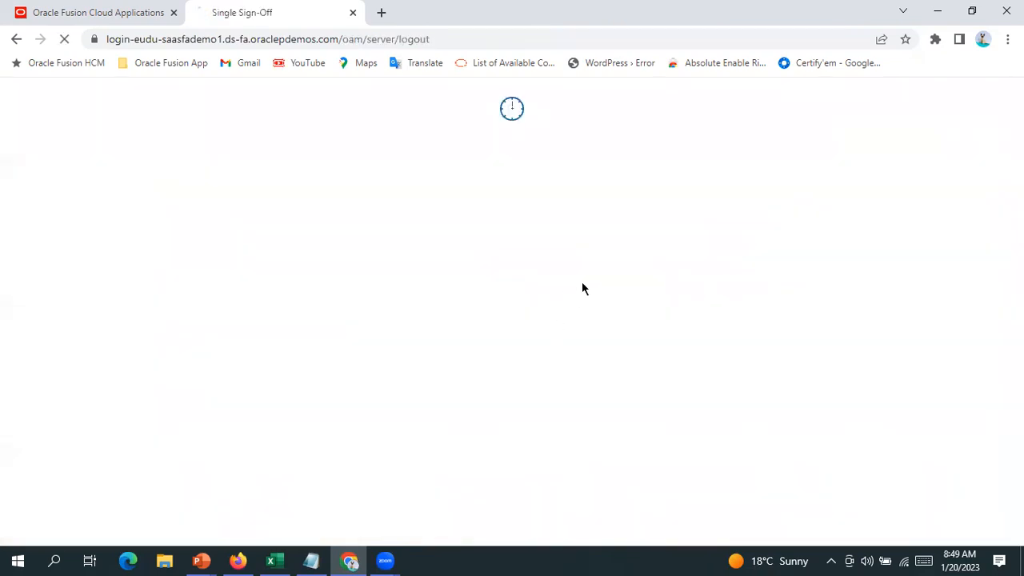
left_click_drag(526, 337, 346, 351)
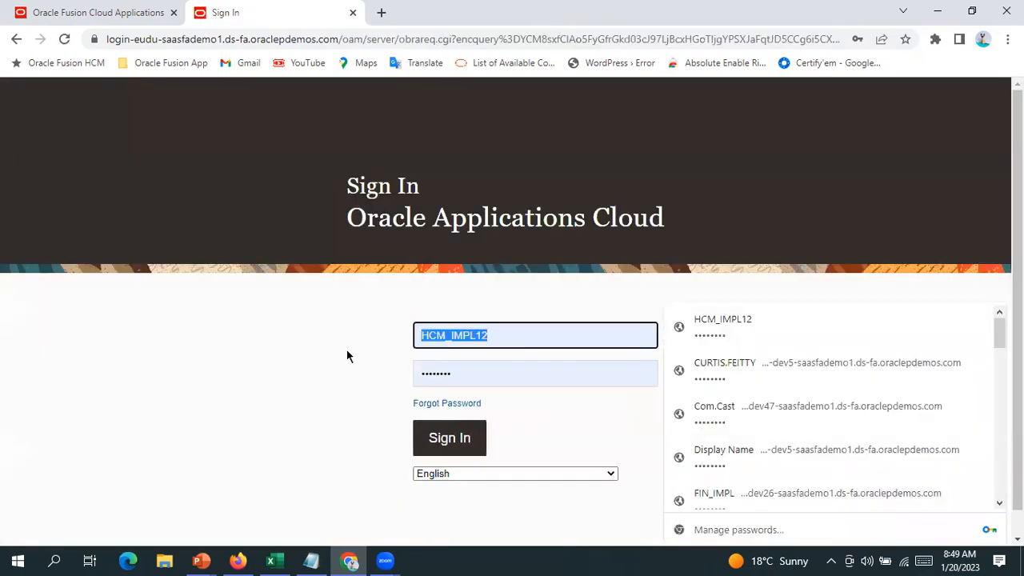
type("Trio.Tech")
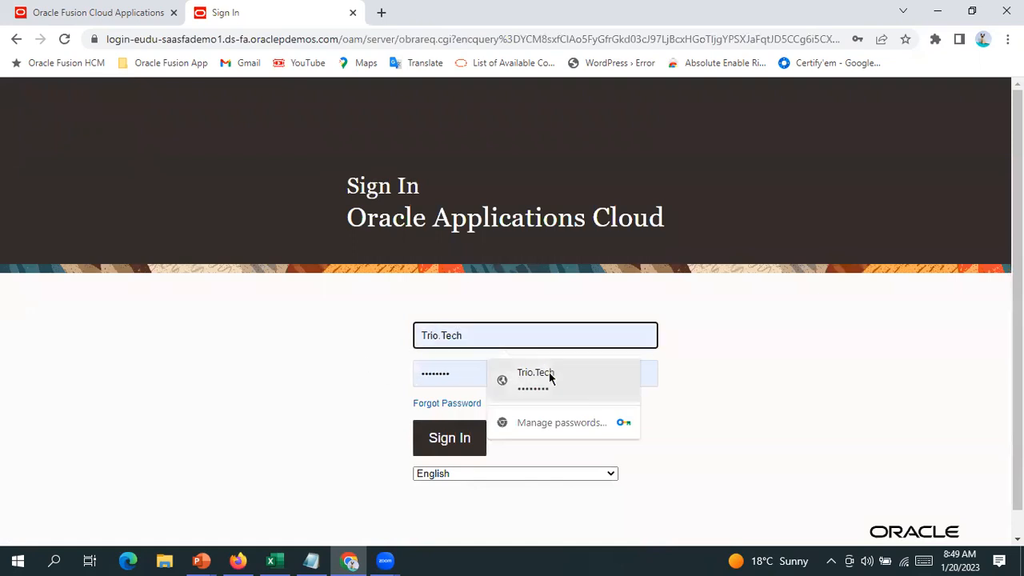
left_click(549, 374)
left_click(451, 440)
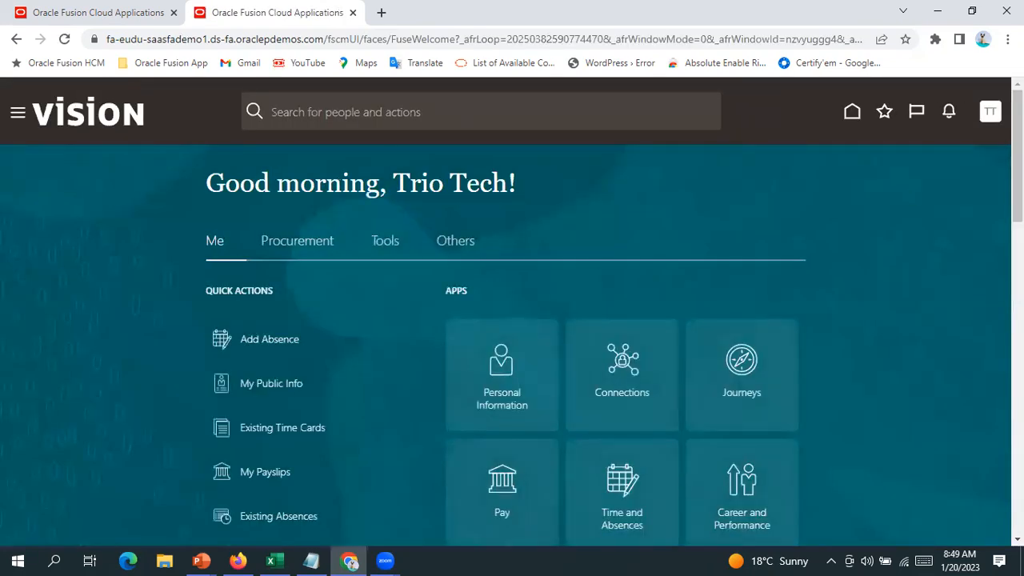
left_click(383, 244)
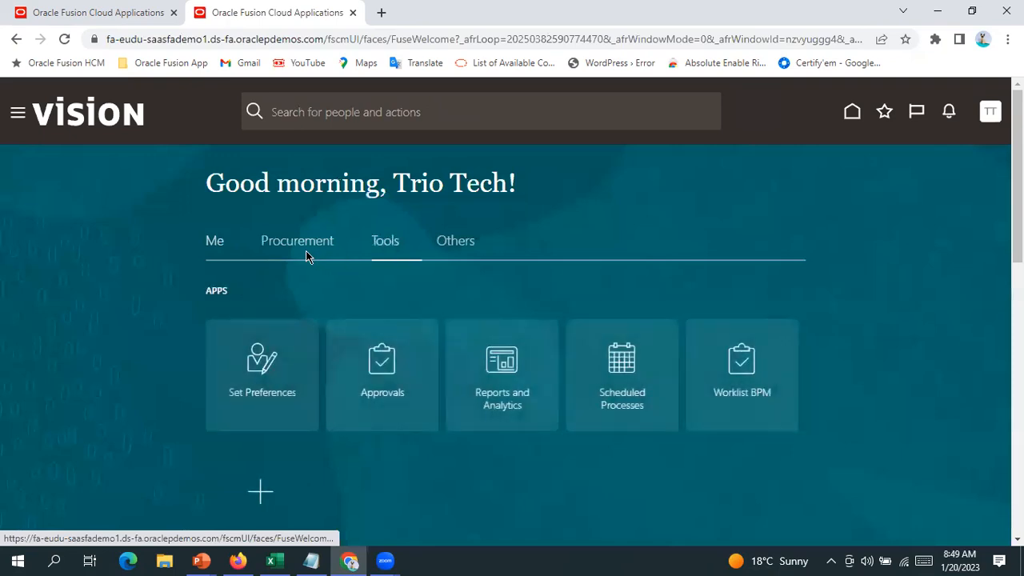
left_click(990, 112)
- Sign out, sign back in with the autofilled credentials, and view the Procurement apps
left_click(961, 149)
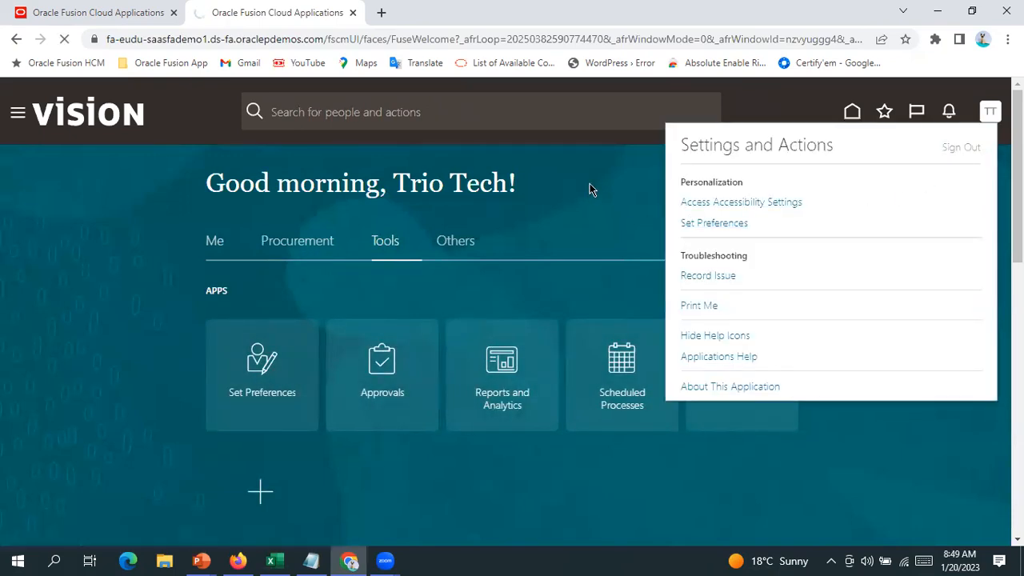
left_click(512, 389)
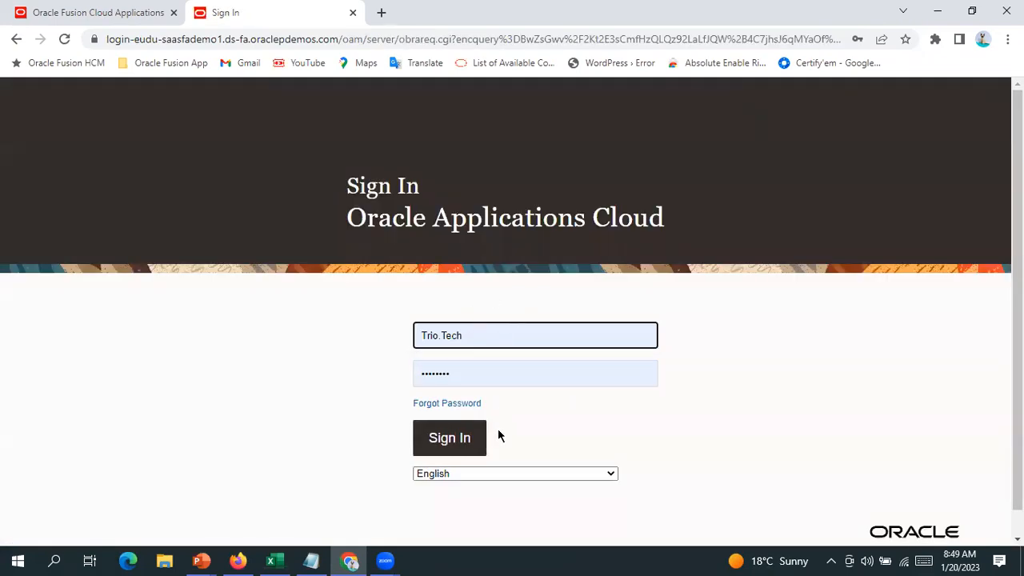
left_click(448, 446)
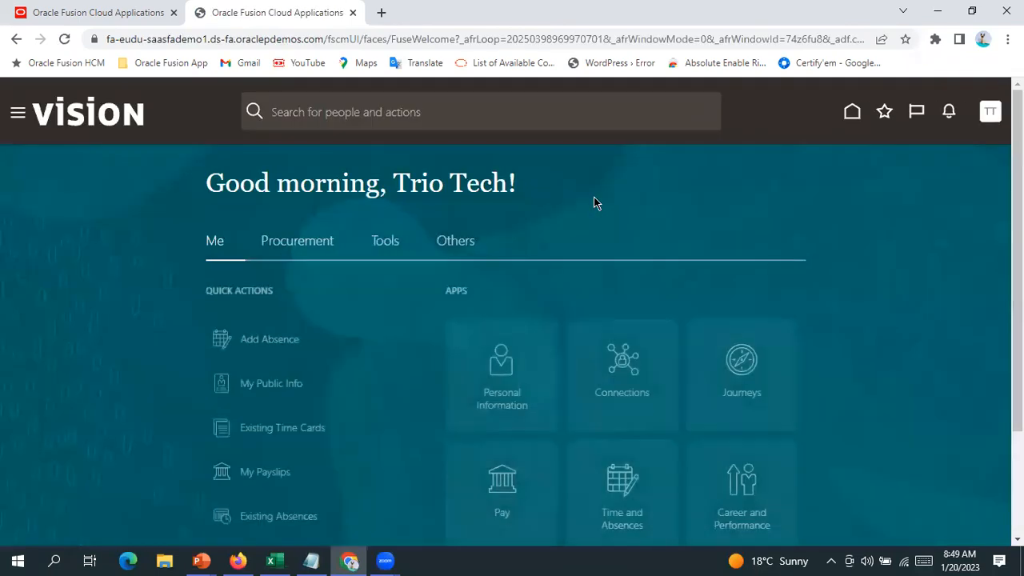
left_click(64, 38)
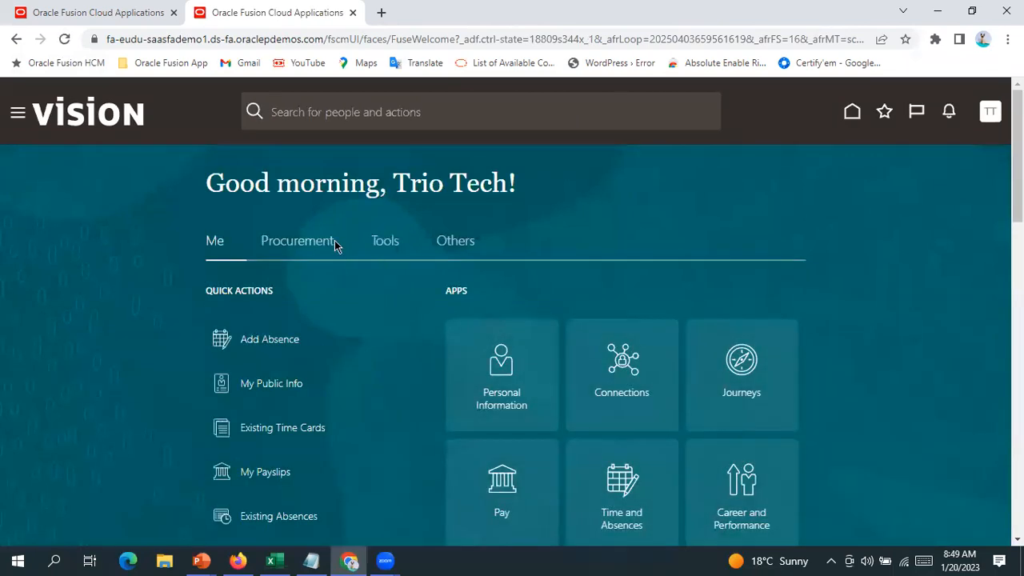
left_click(314, 242)
- Sign out and back in once more, then open a new private browser window
left_click(991, 111)
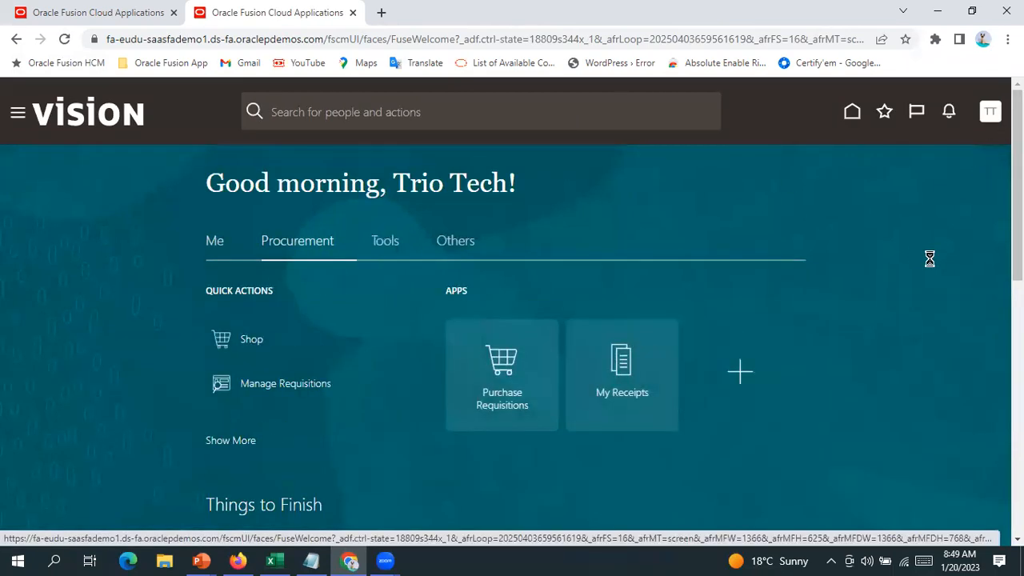
left_click(949, 150)
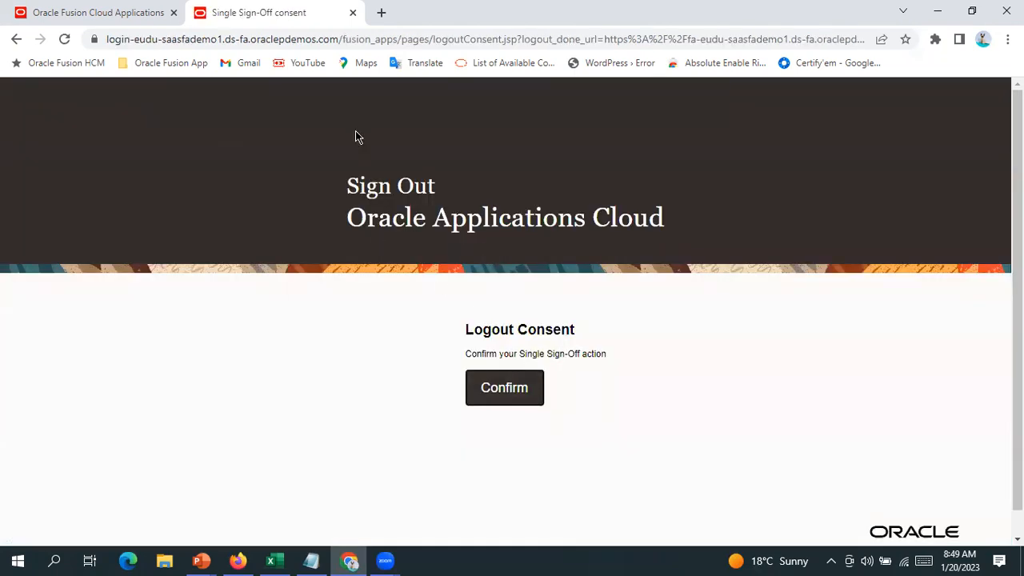
left_click_drag(342, 38, 101, 32)
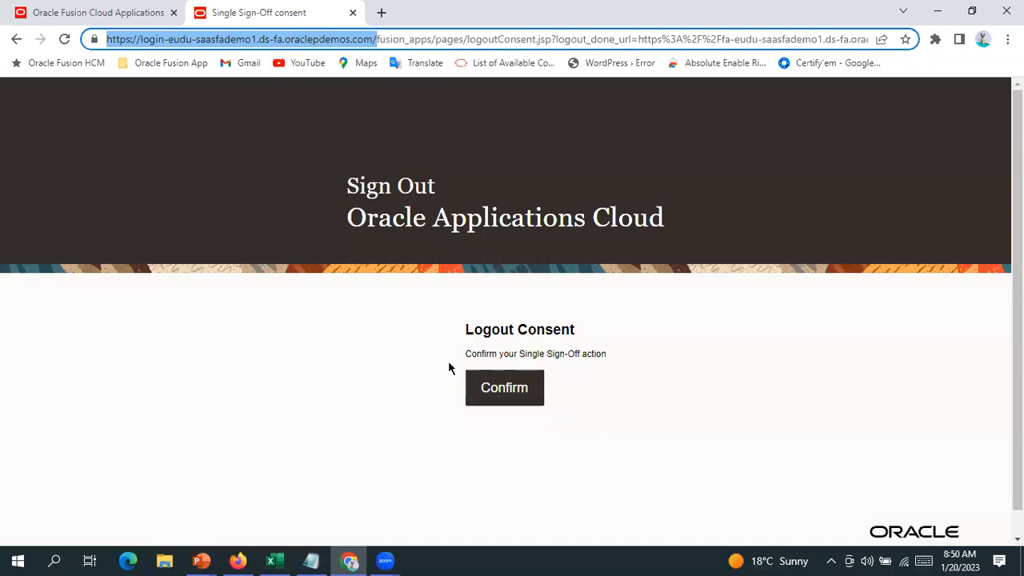
left_click(492, 392)
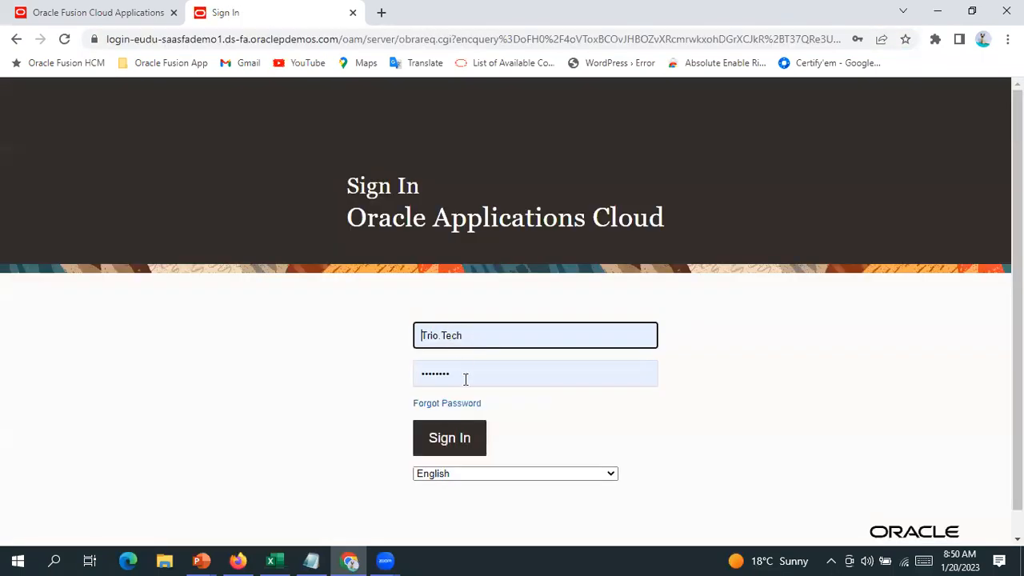
left_click(457, 437)
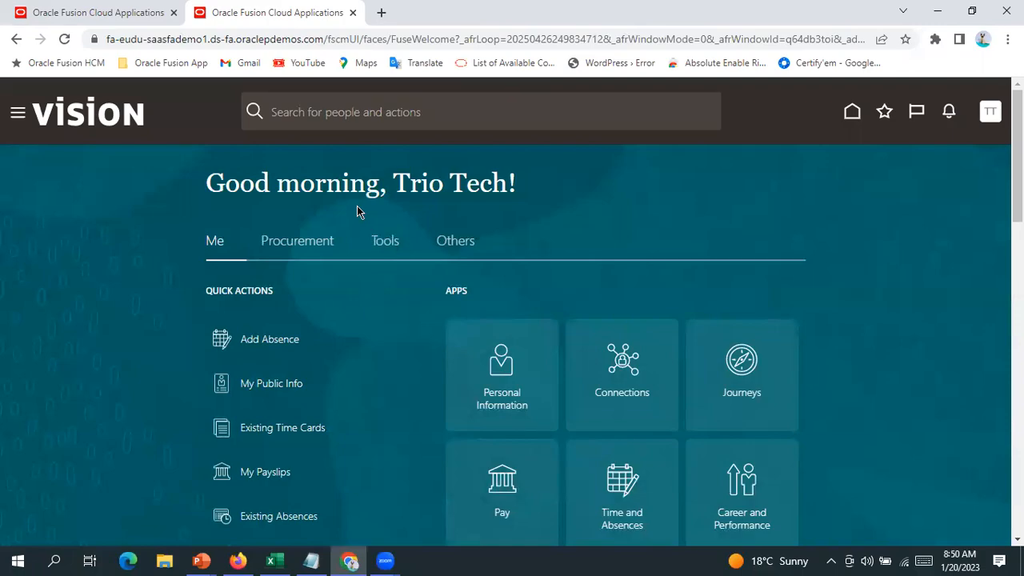
key("ctrl+shift+n")
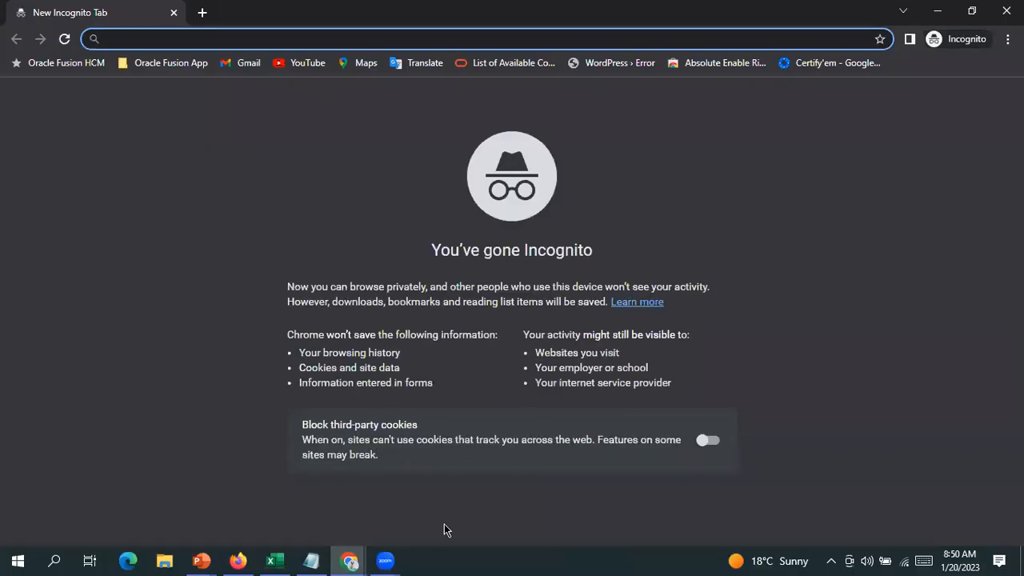
- Copy the environment's domain and load it in a new private browser window
mouse_move(350, 560)
left_click(293, 491)
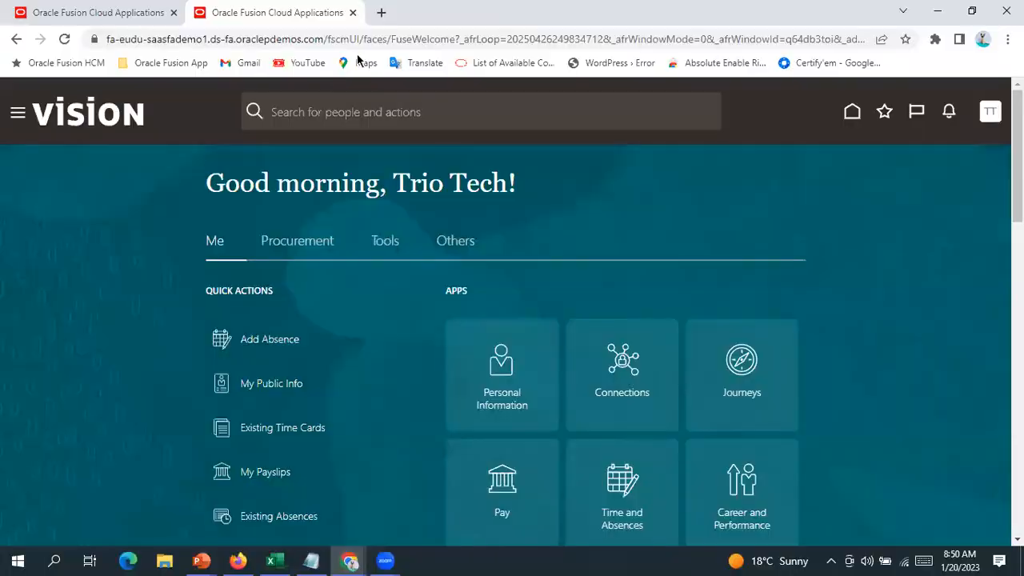
left_click_drag(322, 41, 107, 40)
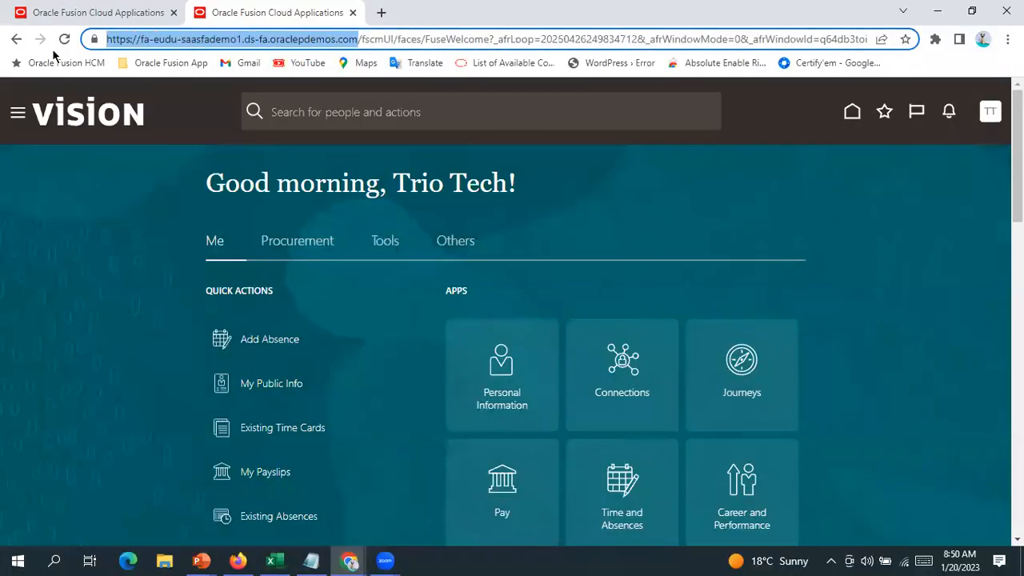
key("ctrl+c")
key("ctrl+shift+n")
key("ctrl+v")
key("Return")
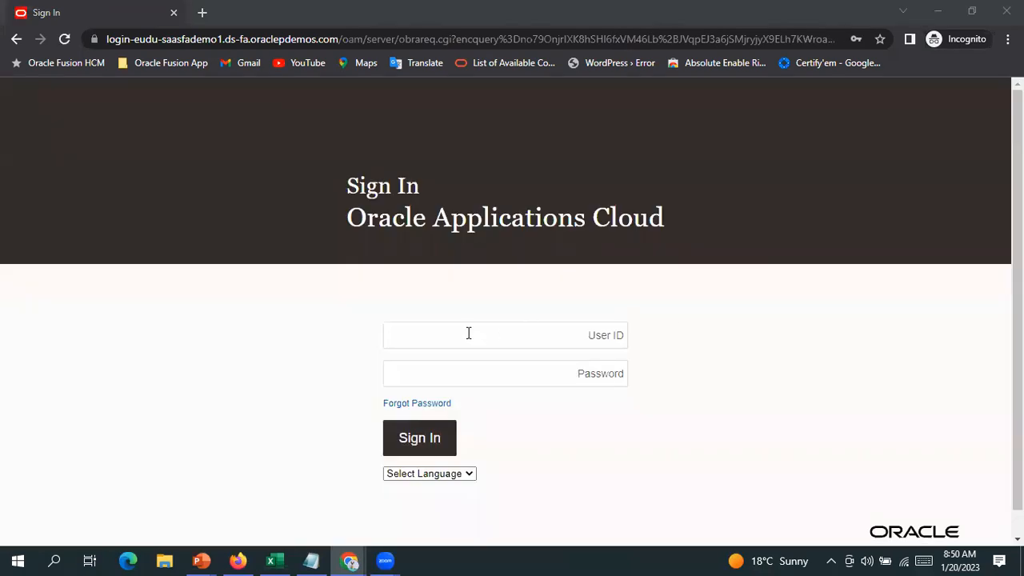
- Sign in with the saved login and return to the home page
left_click(496, 344)
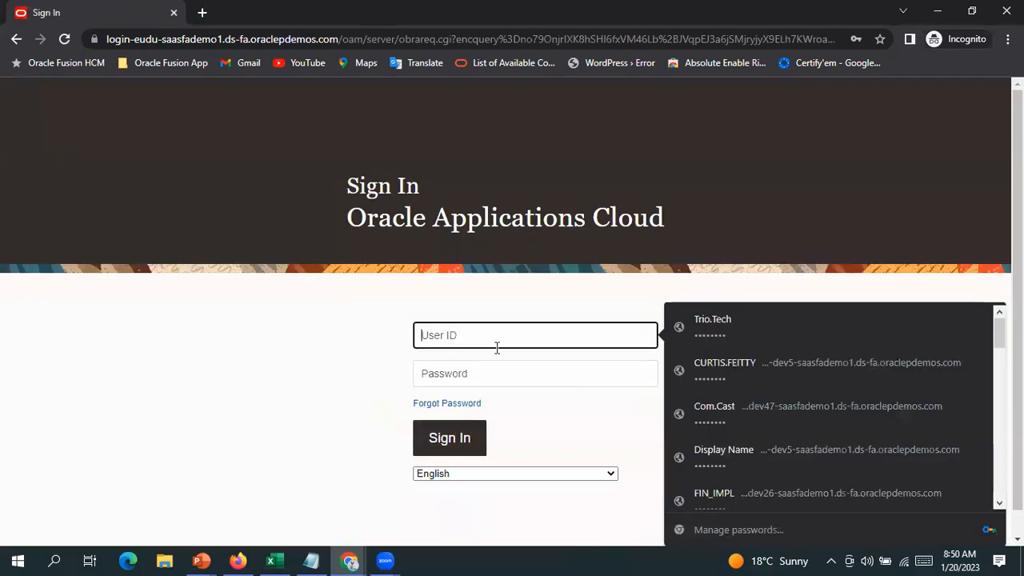
left_click(725, 320)
left_click(442, 439)
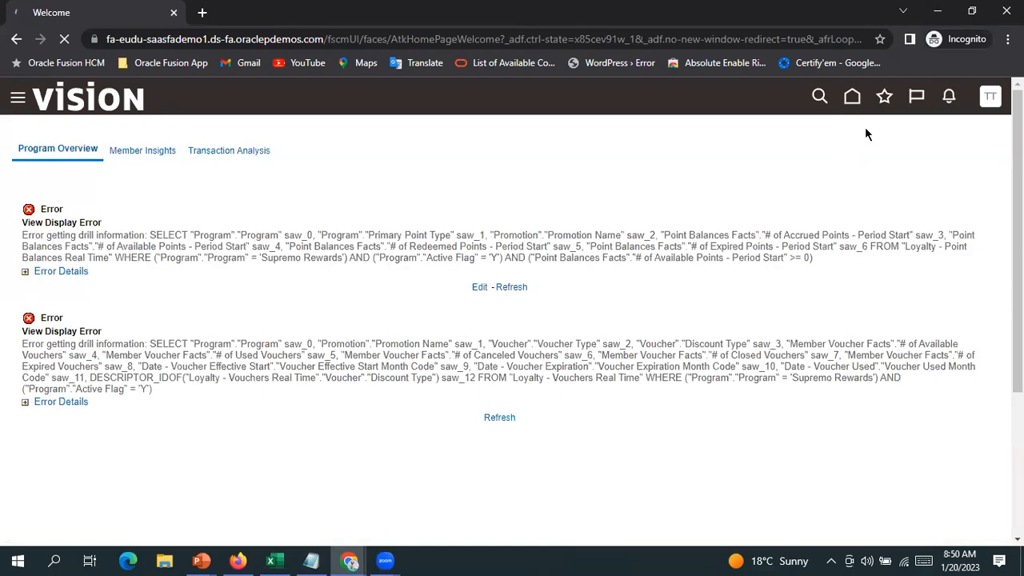
left_click(852, 96)
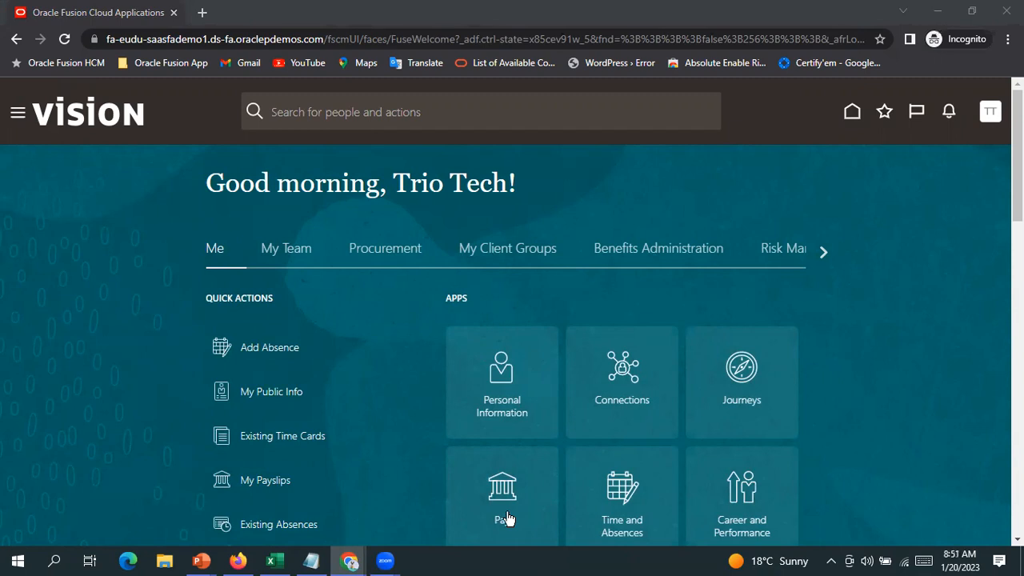
- Browse the My Client Groups and Benefits Administration app groups on the home page
left_click(531, 250)
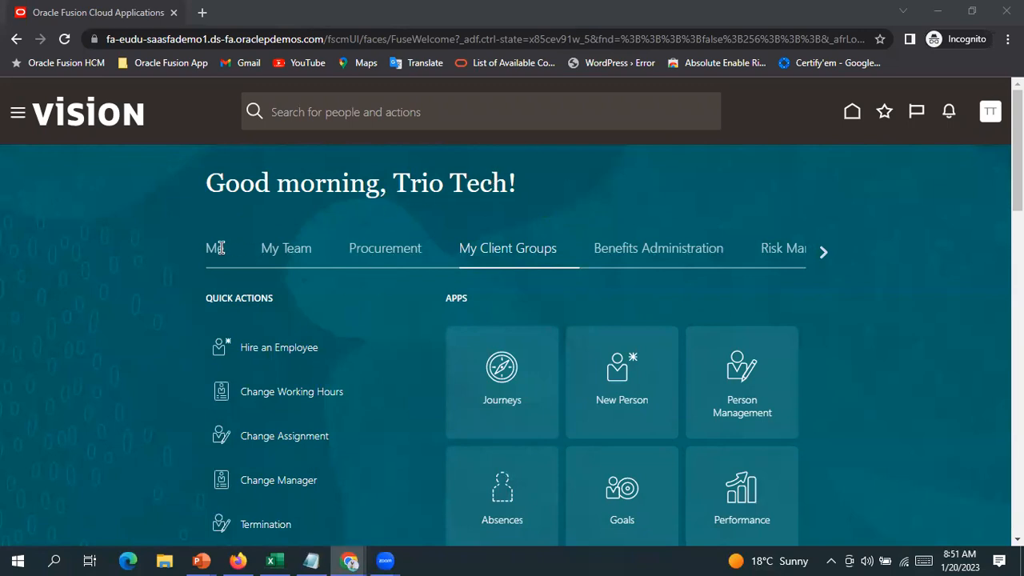
left_click(658, 262)
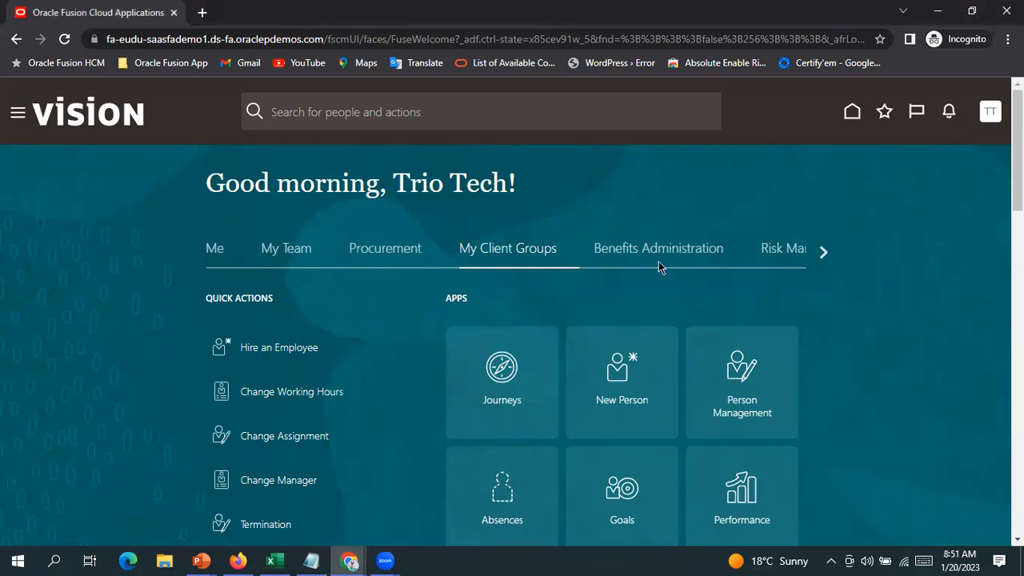
left_click(508, 250)
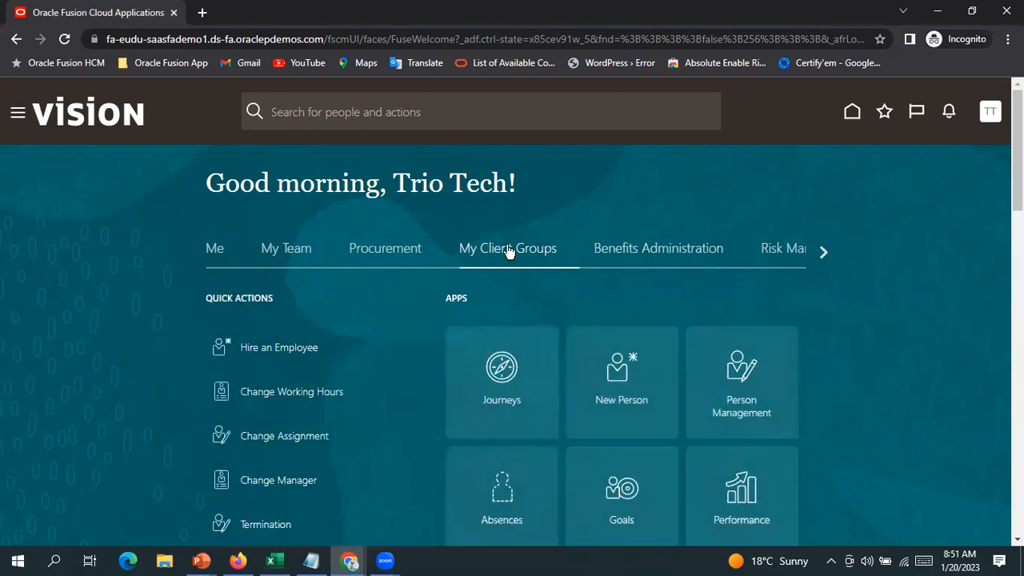
left_click(649, 251)
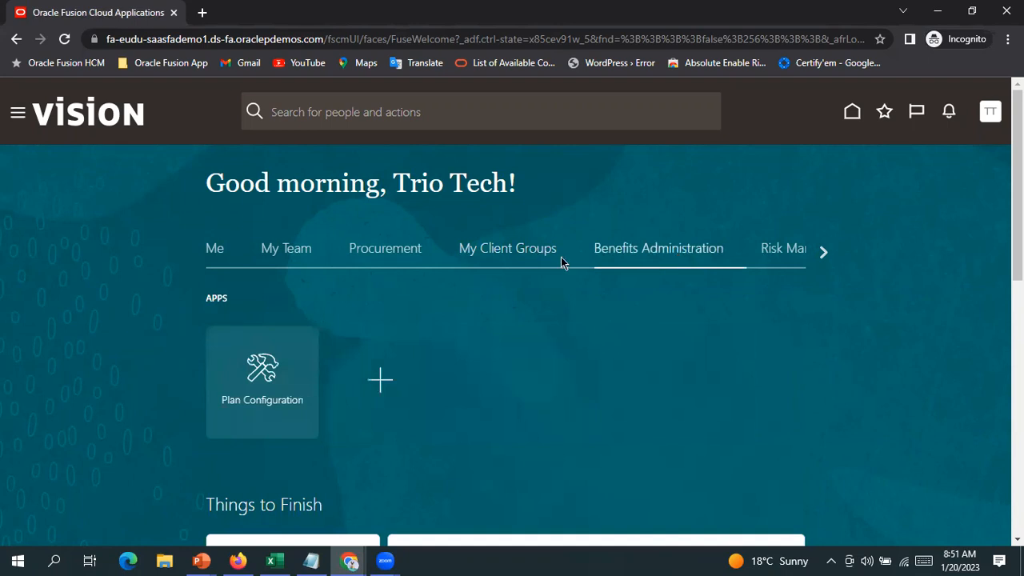
left_click(529, 258)
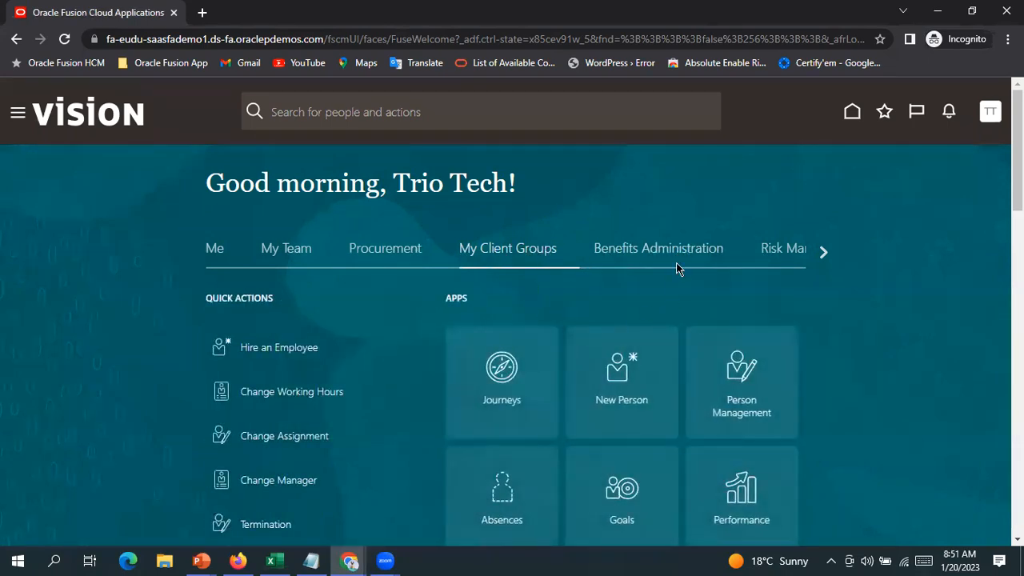
scroll(738, 290, "down", 2)
scroll(711, 275, "down", 3)
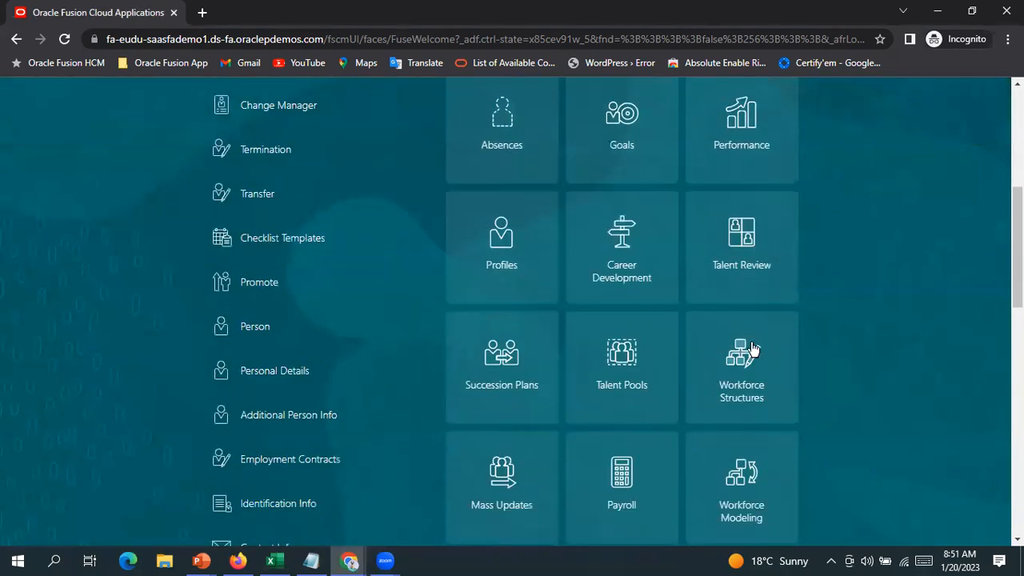
scroll(697, 340, "down", 2)
scroll(652, 288, "up", 4)
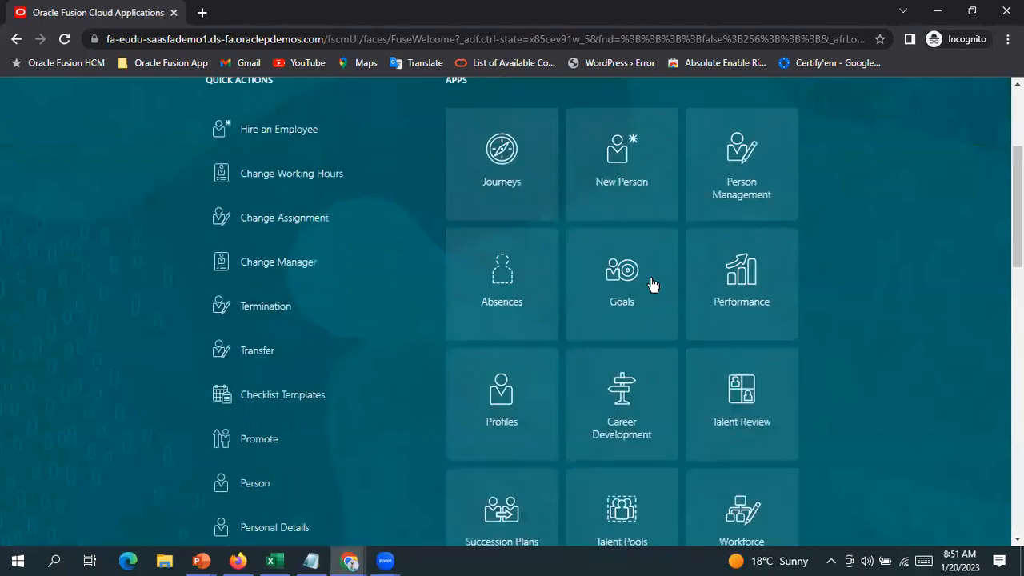
scroll(652, 284, "up", 3)
- View the Tools apps, return to My Client Groups, and highlight the greeting's user name
left_click(824, 251)
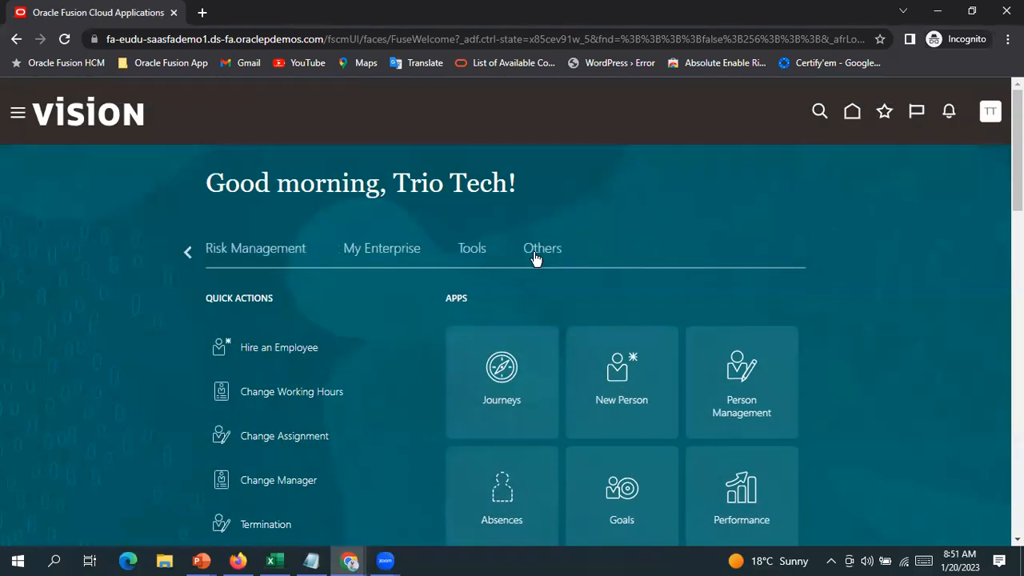
left_click(472, 249)
scroll(753, 220, "down", 2)
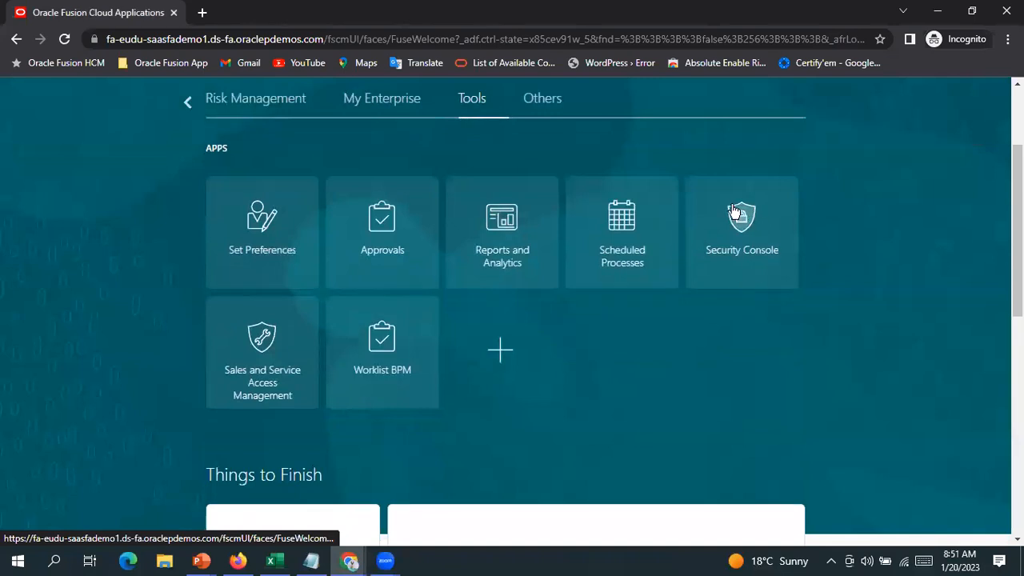
scroll(750, 238, "up", 2)
left_click(195, 250)
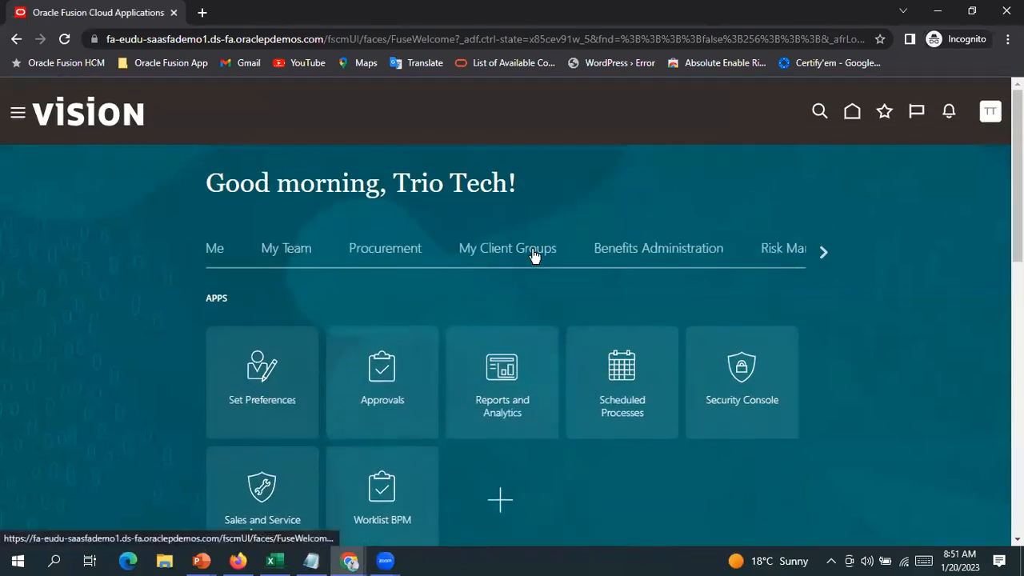
left_click(536, 254)
left_click(304, 39)
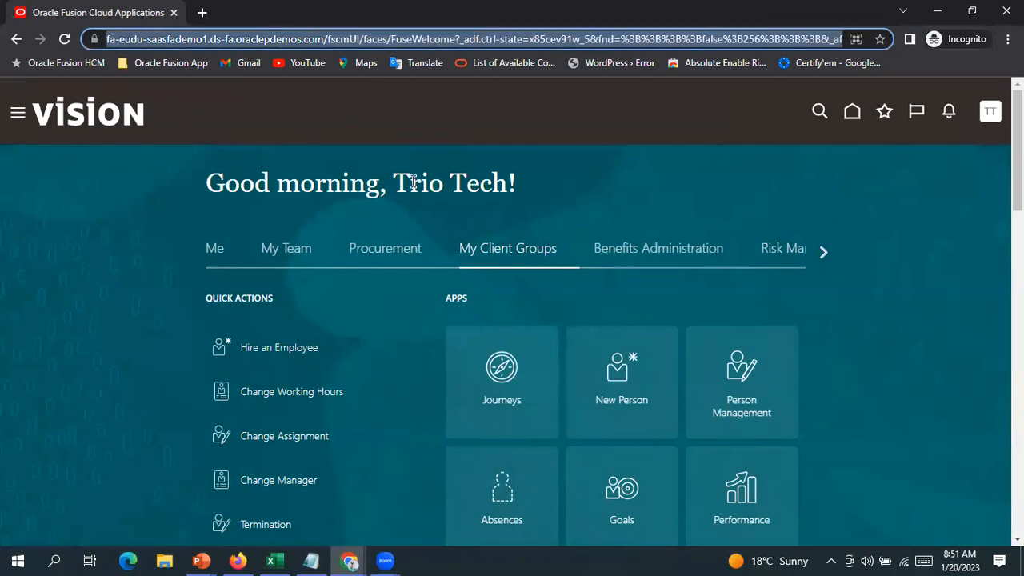
left_click_drag(394, 182, 522, 184)
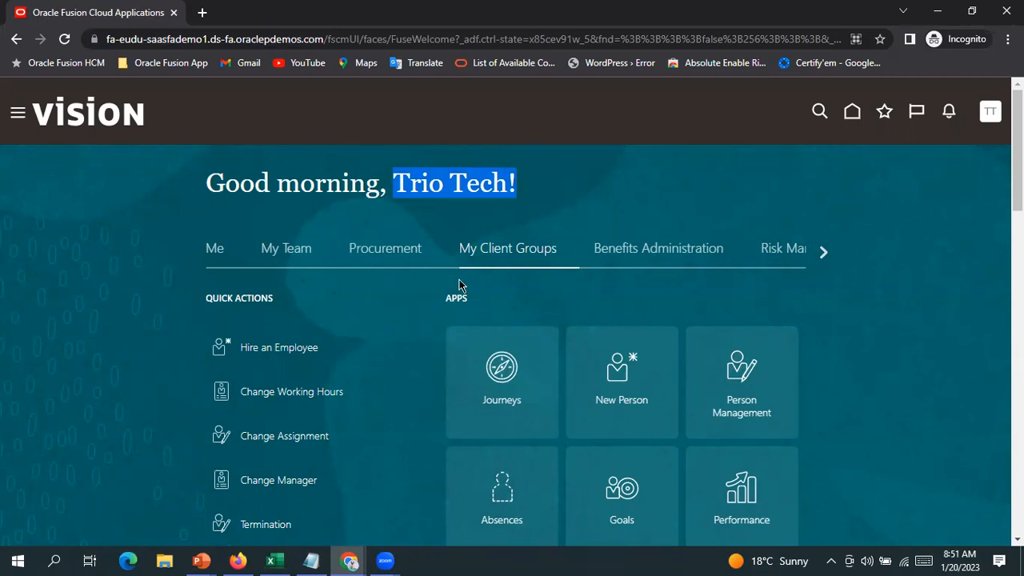
- Switch back and forth between the Benefits Administration and My Client Groups app previews
left_click(661, 255)
left_click(521, 255)
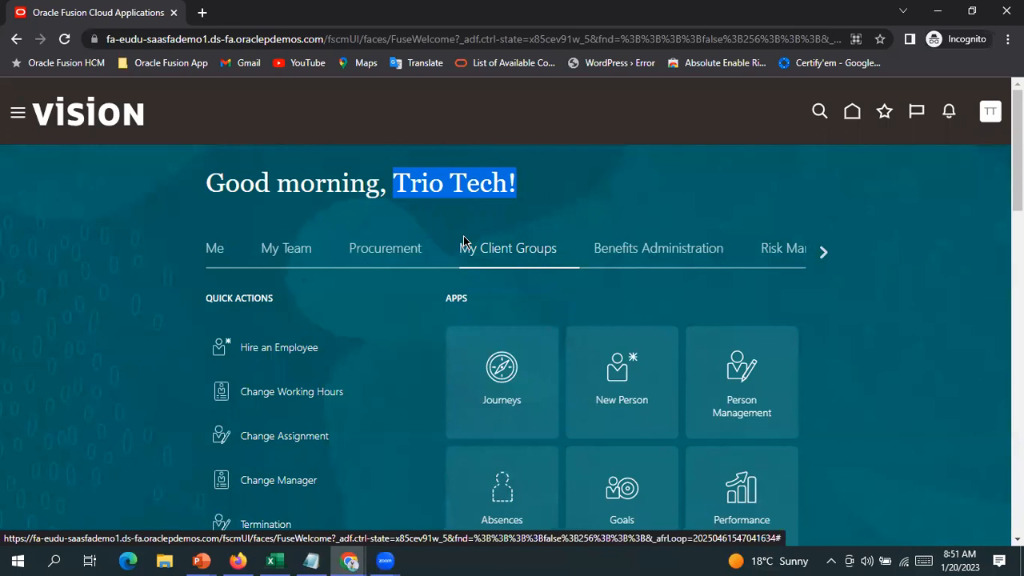
left_click(656, 254)
left_click(521, 254)
- Select the Human Resource Manager role cells D20:D21 in the Excel course notes, then return to Oracle
left_click(271, 561)
left_click(361, 301)
left_click_drag(361, 302, 362, 317)
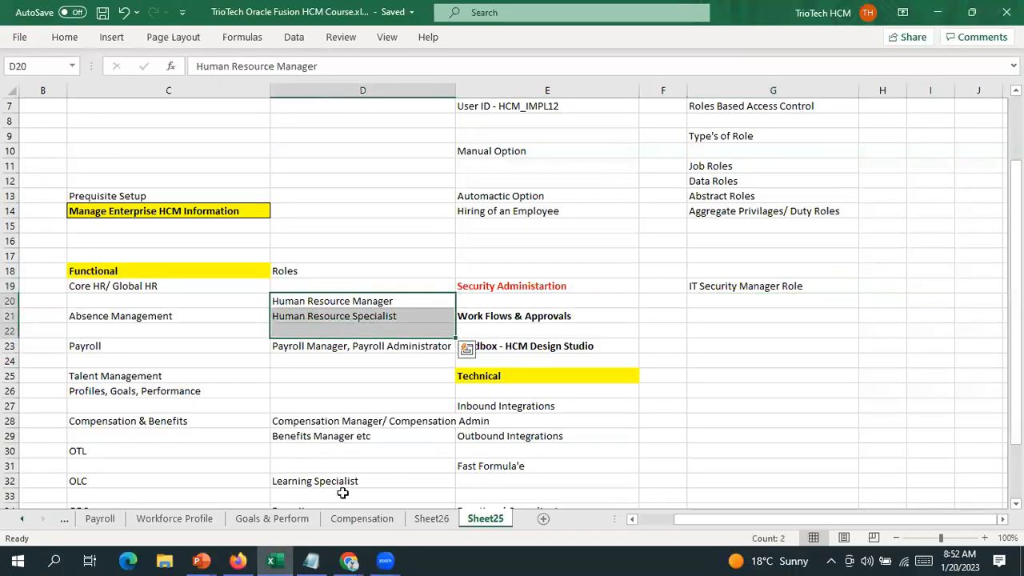
left_click(350, 561)
left_click(410, 524)
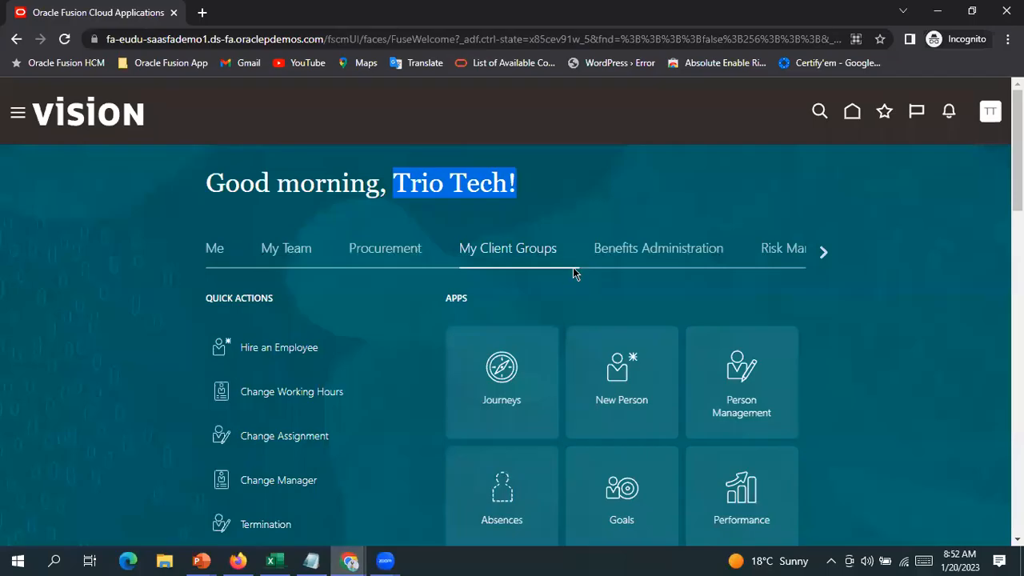
- Show the Benefits Administration and Tools apps, then open the TT avatar menu
left_click(650, 253)
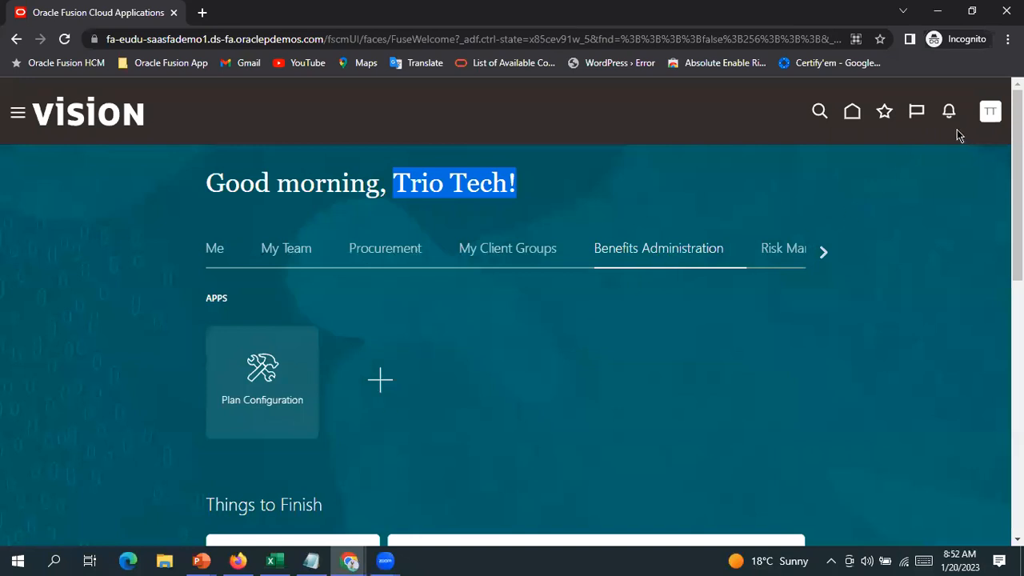
left_click(822, 255)
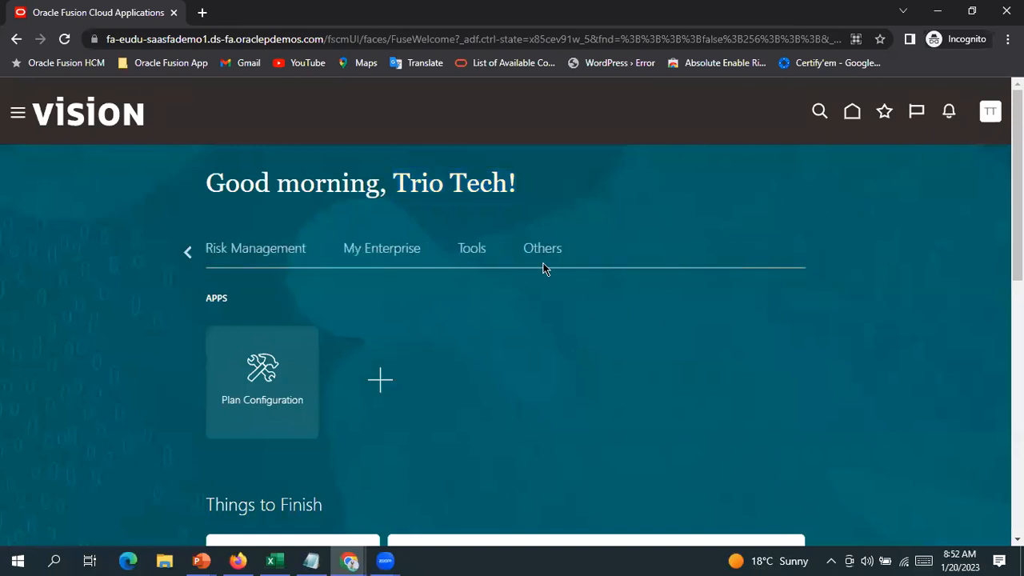
left_click(466, 255)
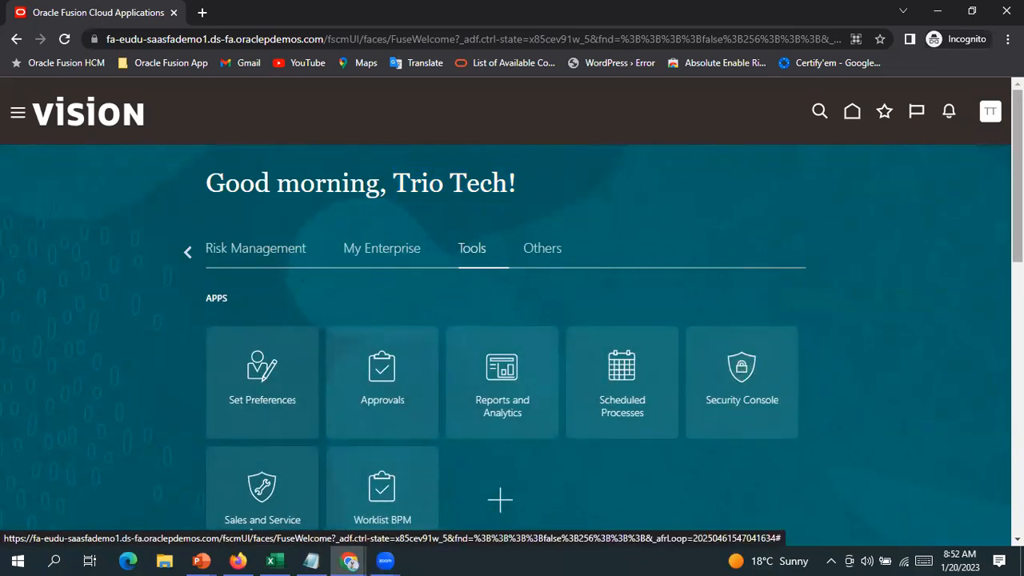
left_click(993, 112)
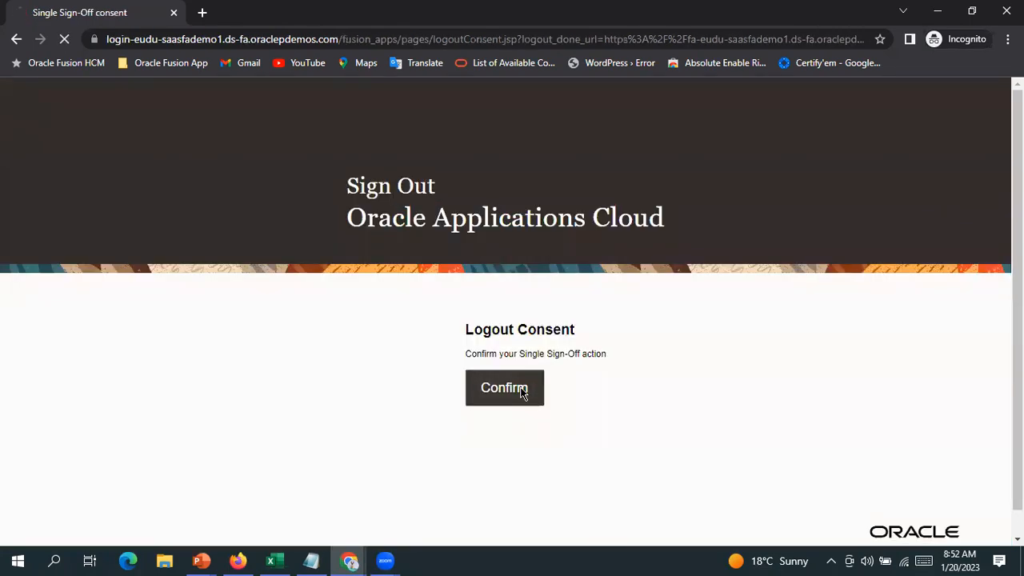
- Confirm sign-out and sign back in with the saved HCM implementation user
left_click(523, 392)
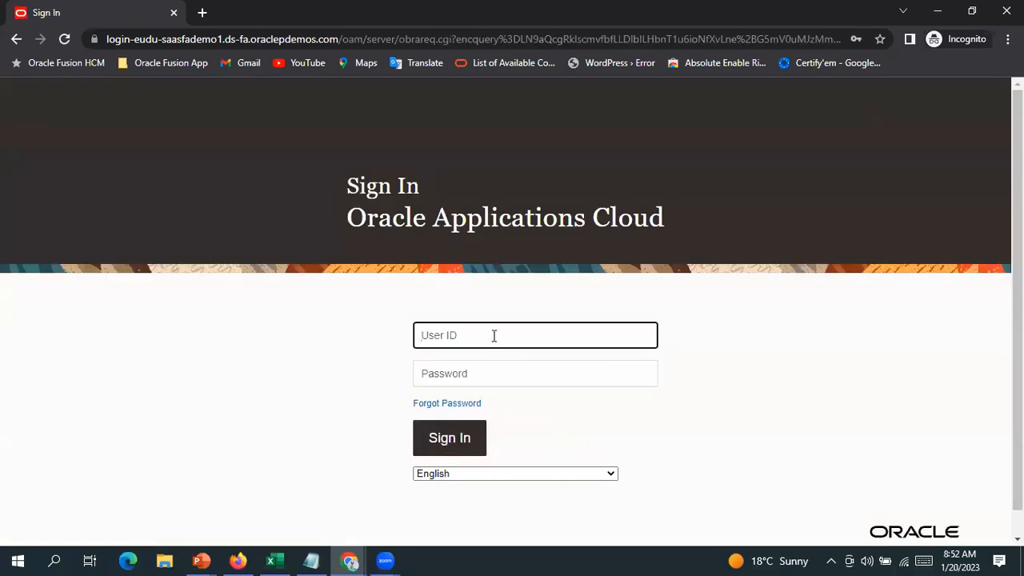
left_click(496, 335)
type("H")
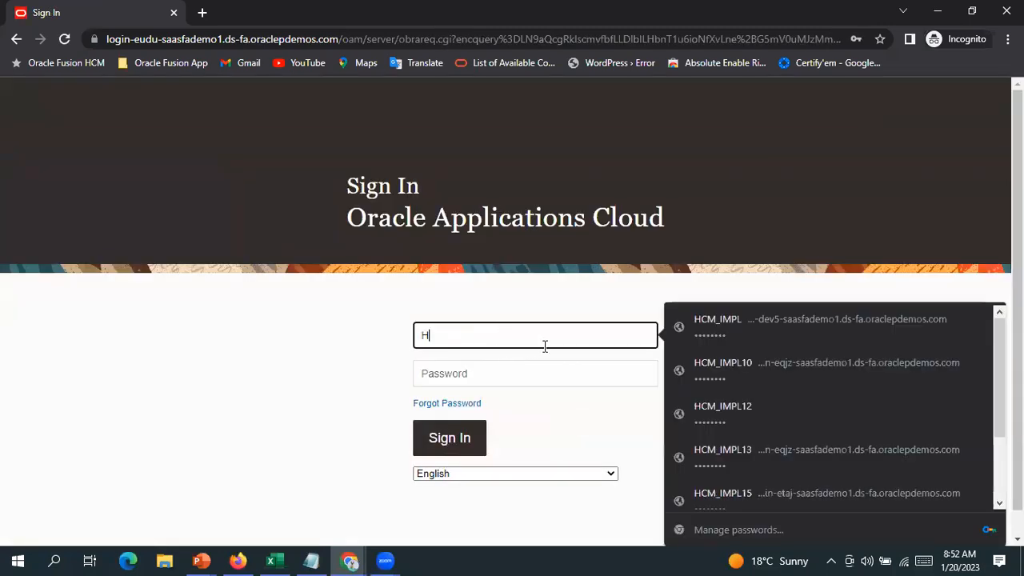
type("CM_IMPL12")
left_click(784, 413)
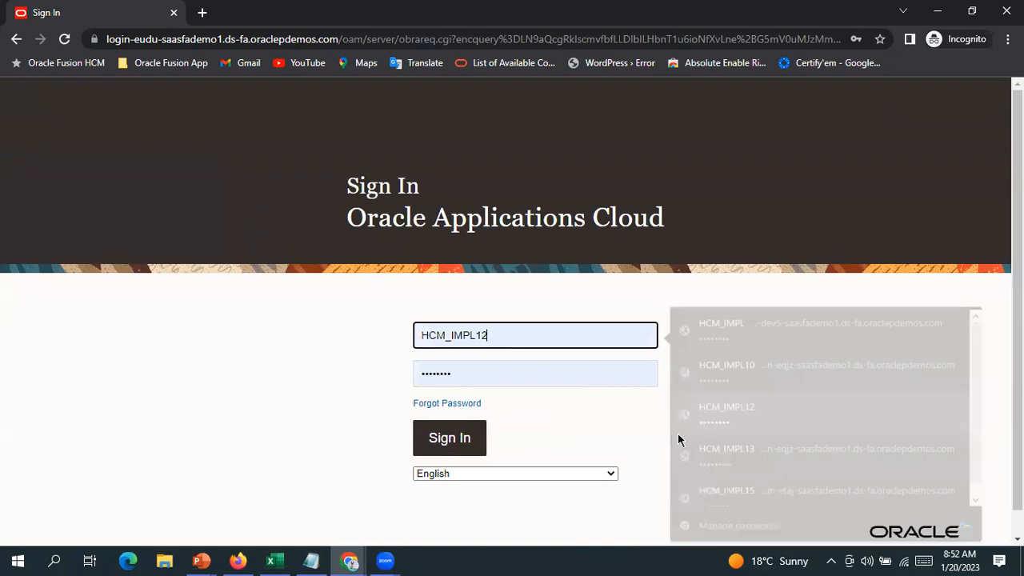
left_click(450, 449)
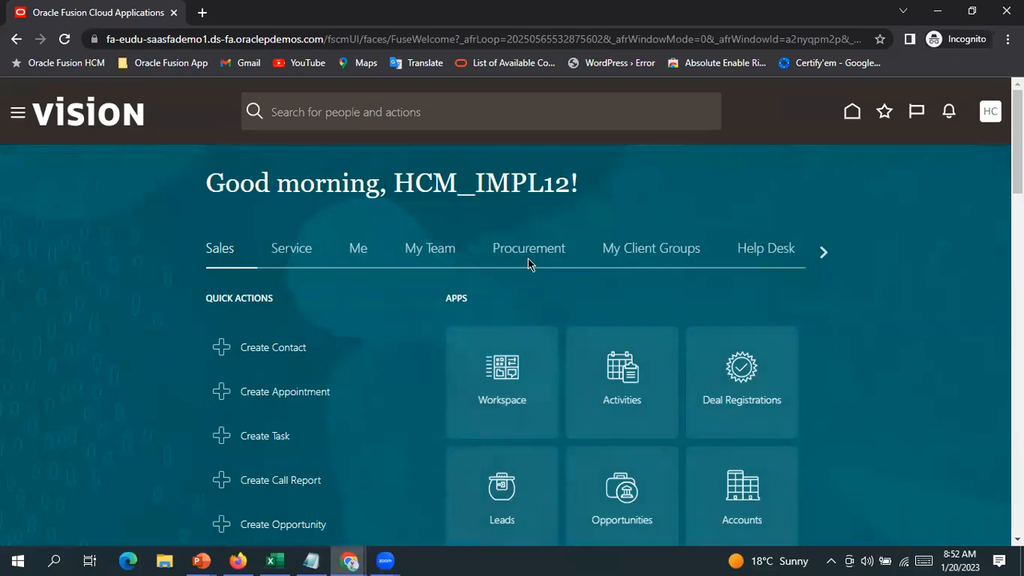
- Scroll through the home page sections, past Help Desk, to the Tools apps
left_click(531, 256)
left_click(667, 251)
left_click(780, 258)
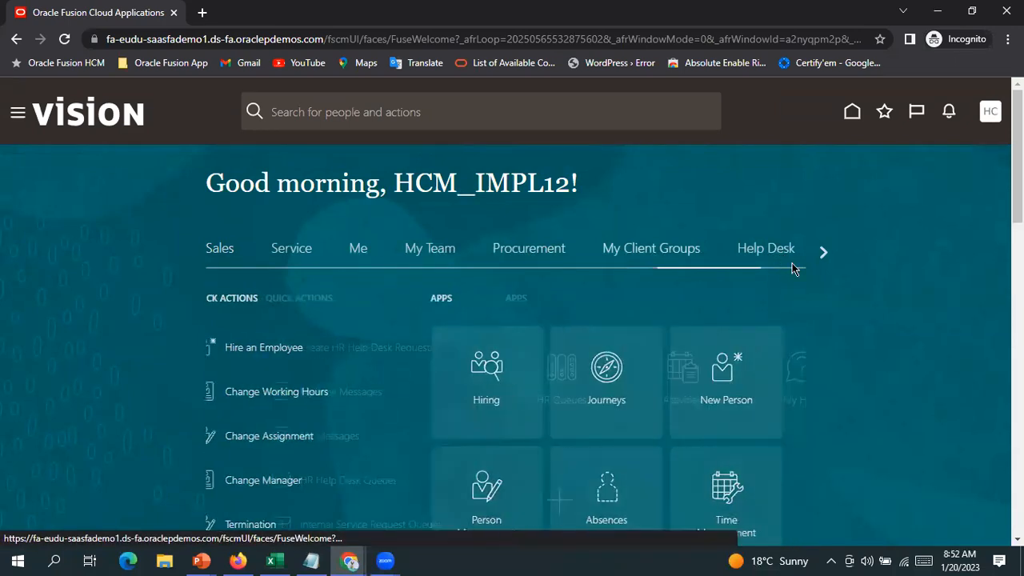
left_click(824, 252)
left_click(820, 250)
left_click(821, 250)
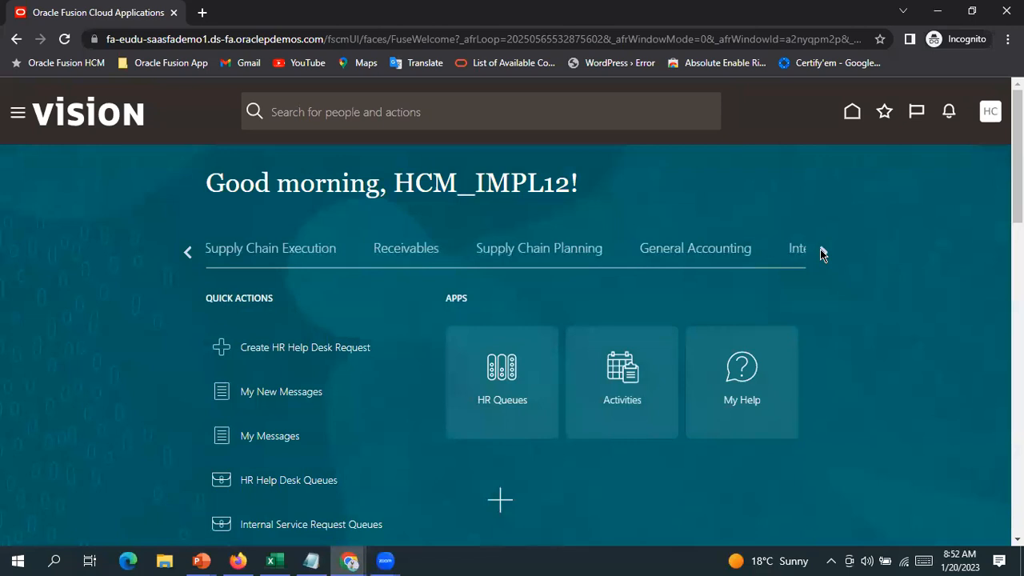
left_click(821, 249)
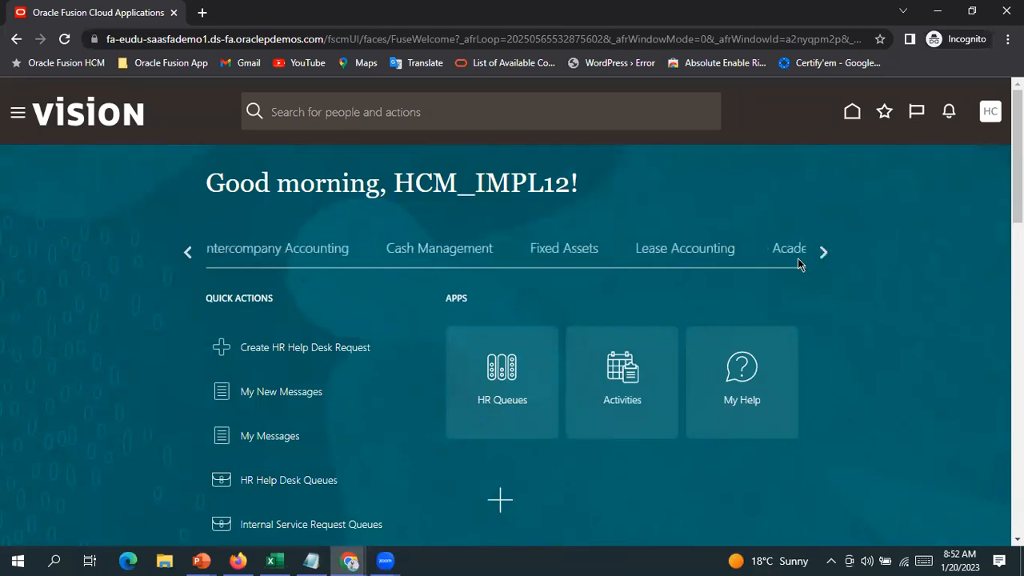
left_click(816, 260)
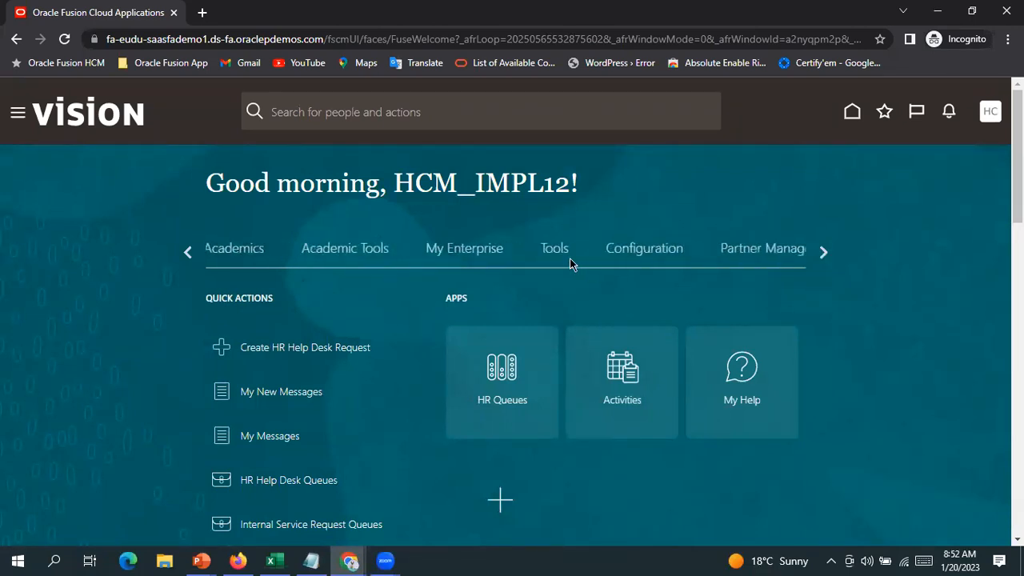
left_click(553, 250)
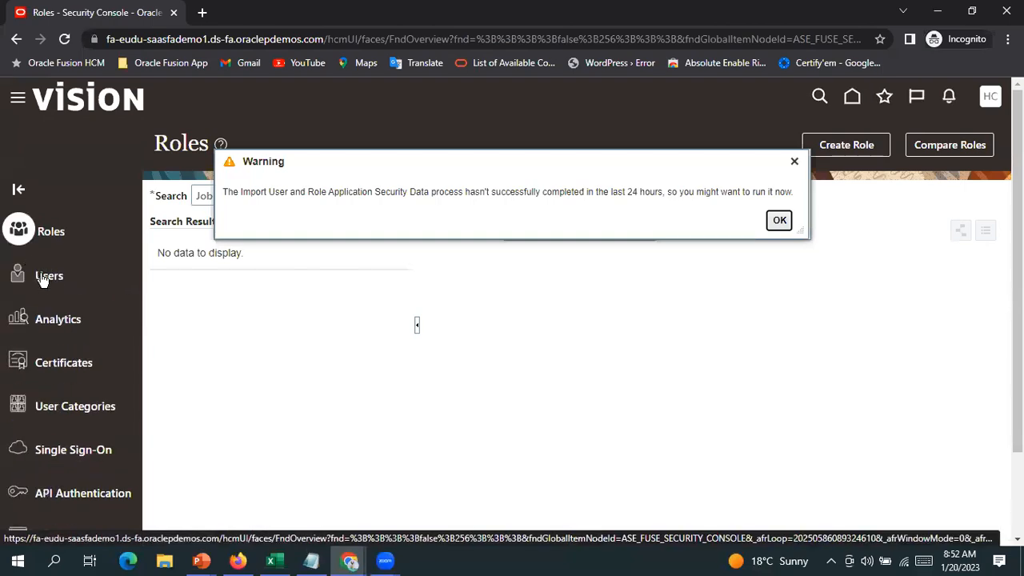
- Search User Accounts for HCM_impl12 and open the found account's details
left_click(39, 275)
left_click(521, 189)
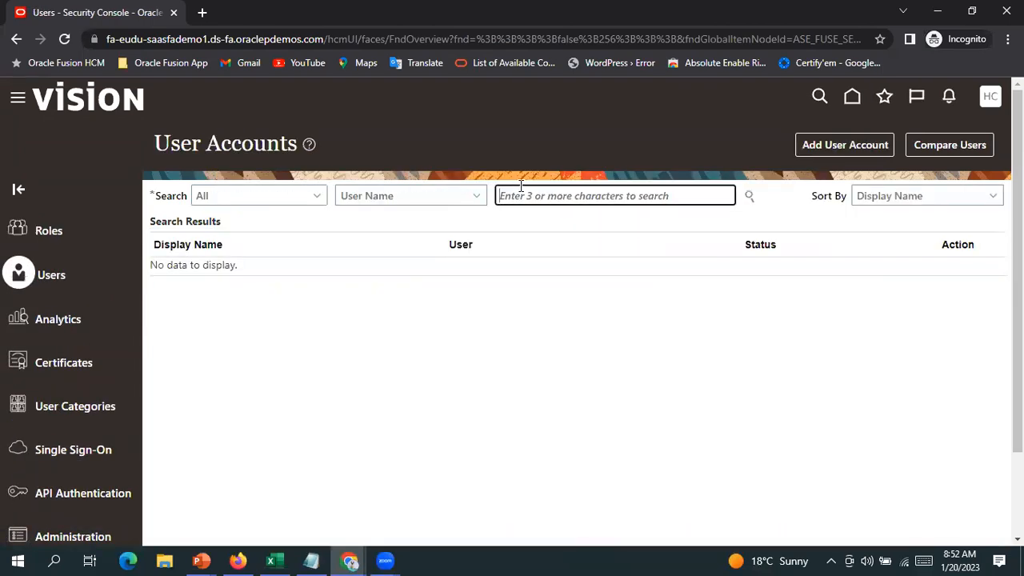
type("HCM_impl1")
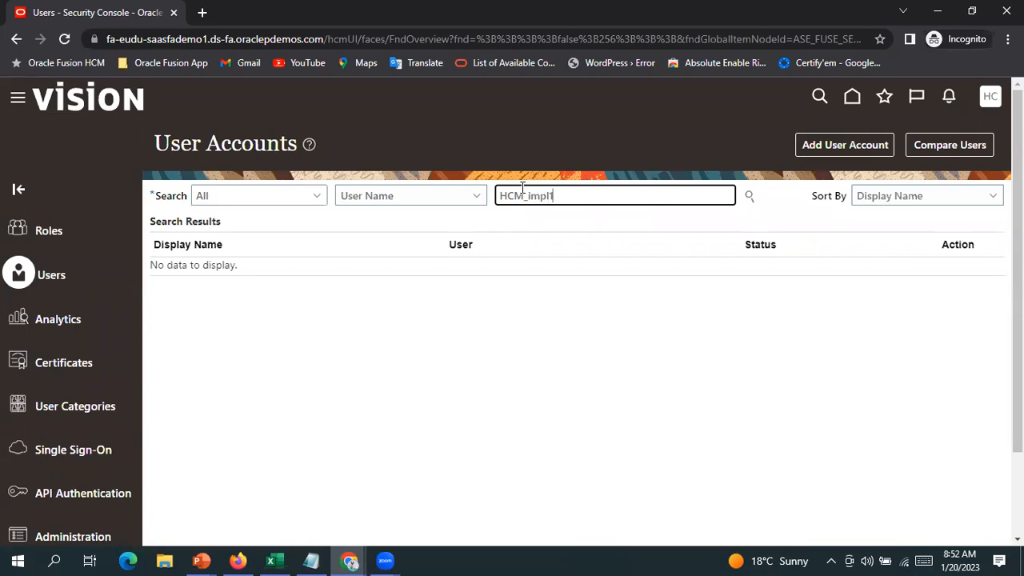
type("2")
key("Return")
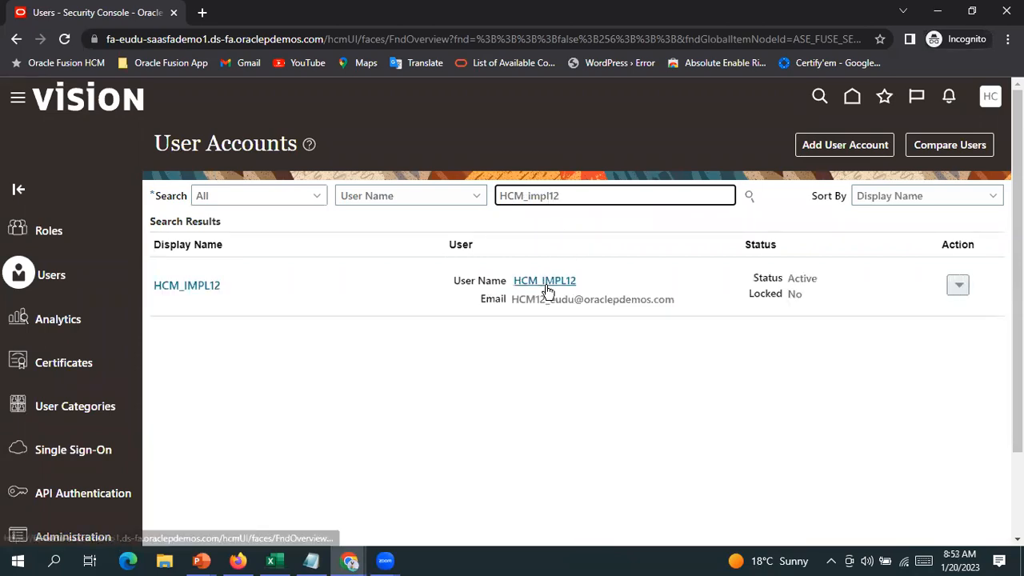
left_click(189, 292)
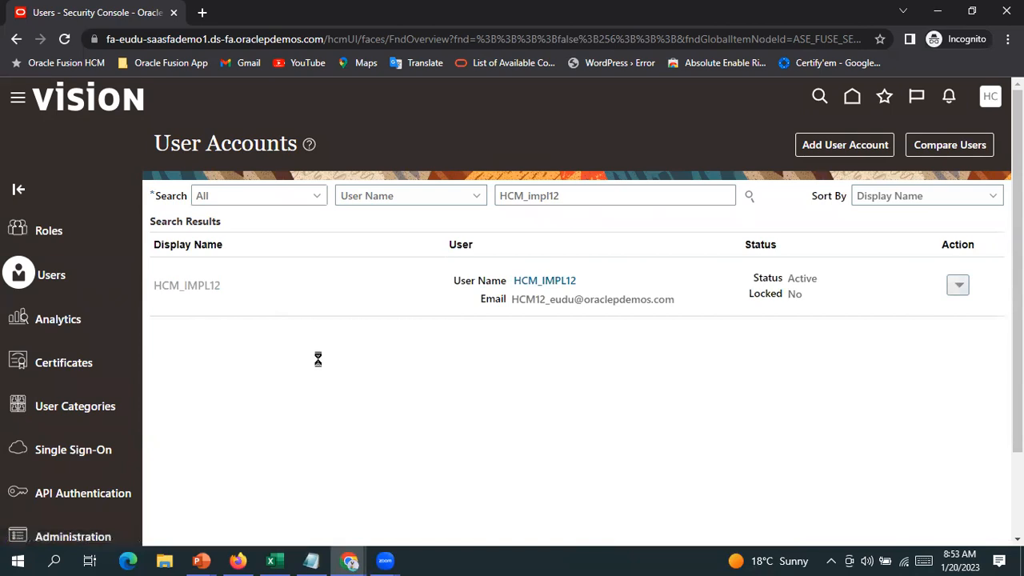
- Review the HCM_IMPL12 account details and its Roles section
scroll(582, 284, "down", 3)
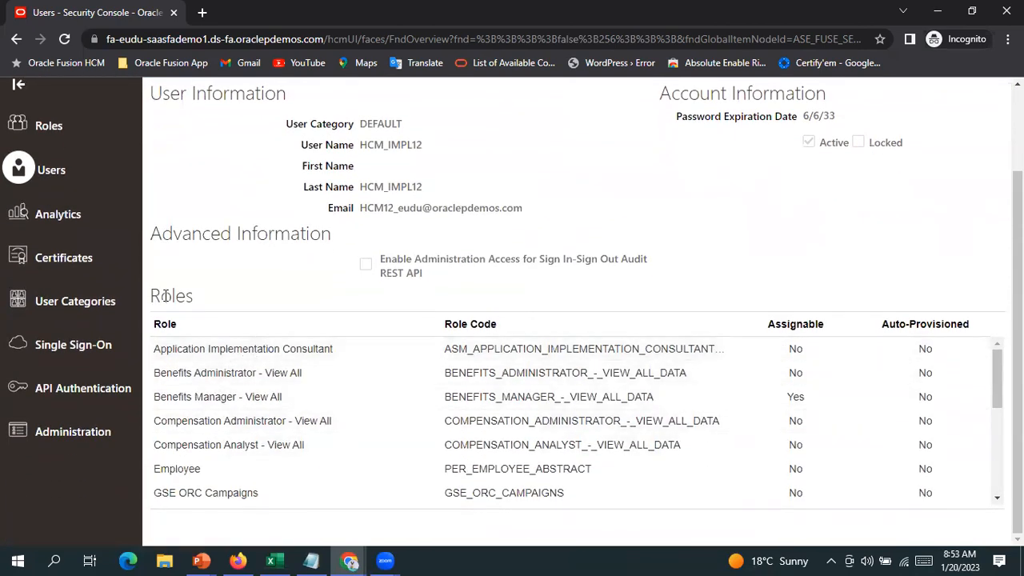
double_click(165, 296)
scroll(273, 403, "down", 3)
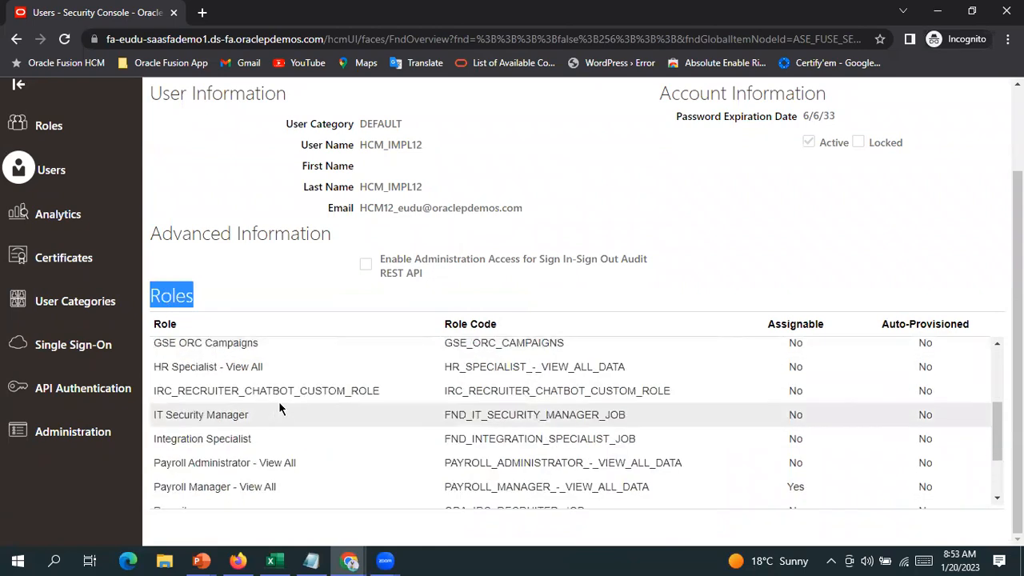
scroll(280, 409, "down", 1)
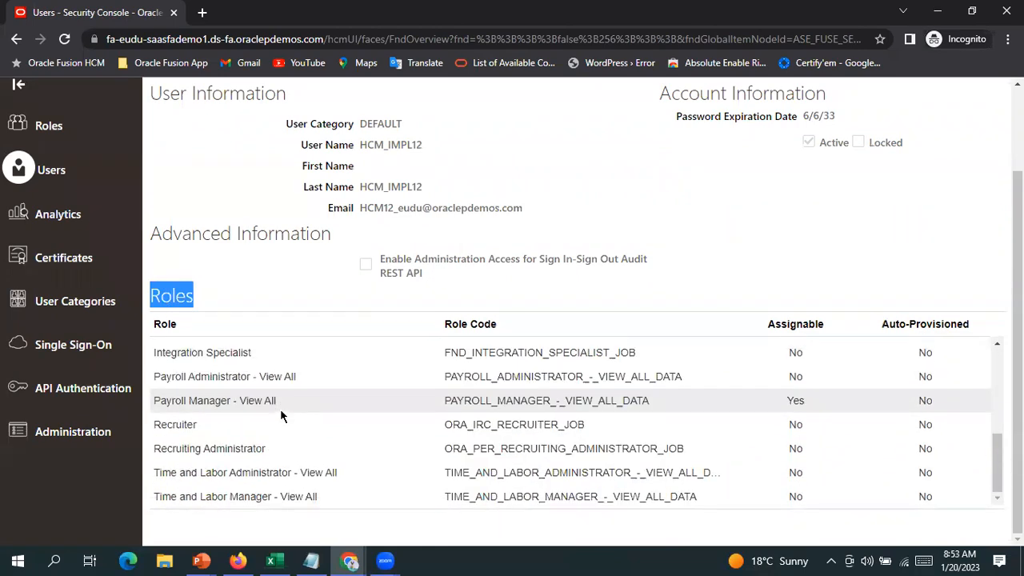
scroll(227, 433, "up", 10)
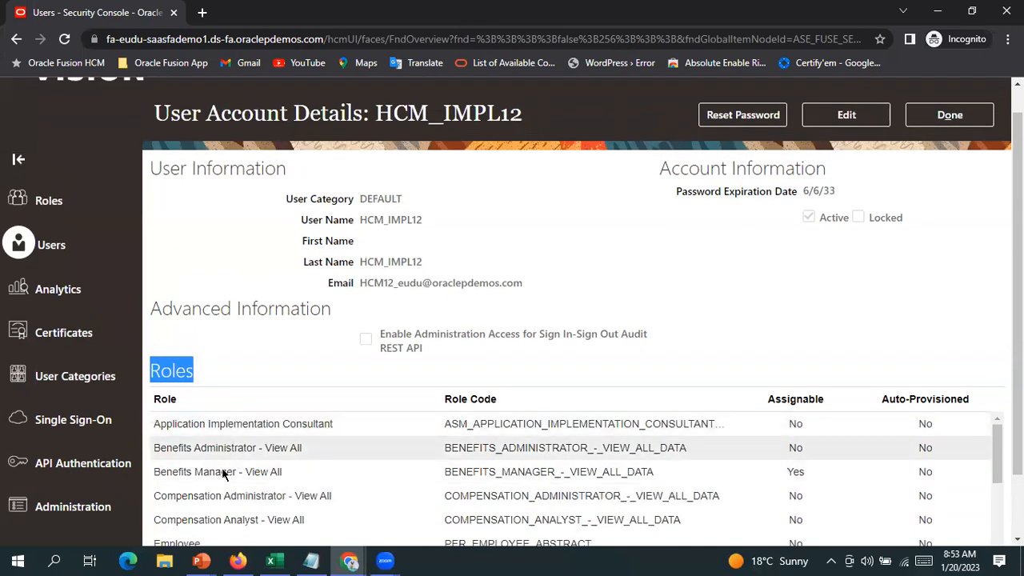
scroll(659, 239, "up", 1)
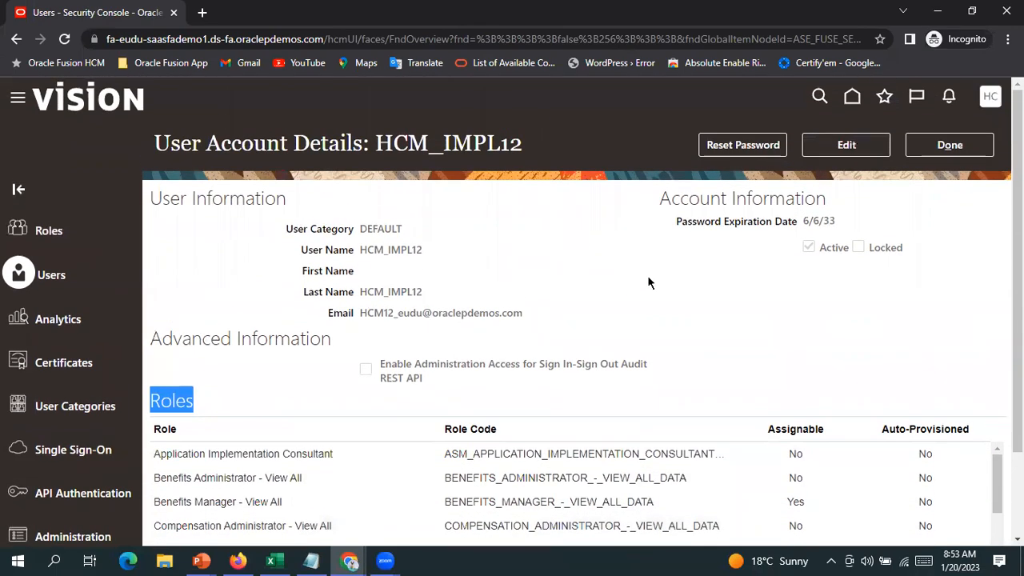
- Close the account details and clear the User Accounts search field
left_click(977, 142)
left_click(688, 196)
key("ctrl+a")
key("BackSpace")
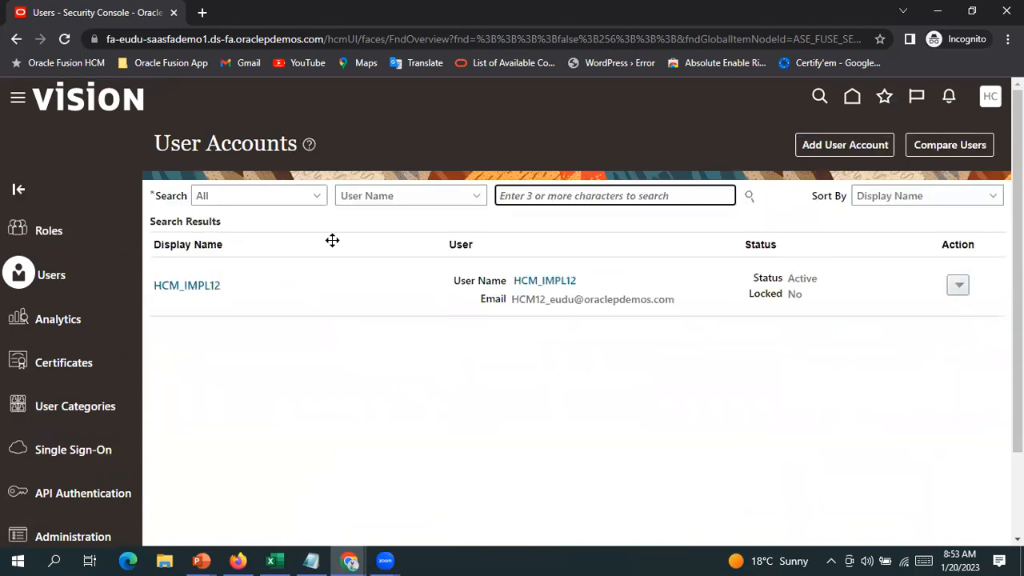
- Search for 'Trio' and check Trio Tech's Active, unlocked status and its Action list
type("Trio")
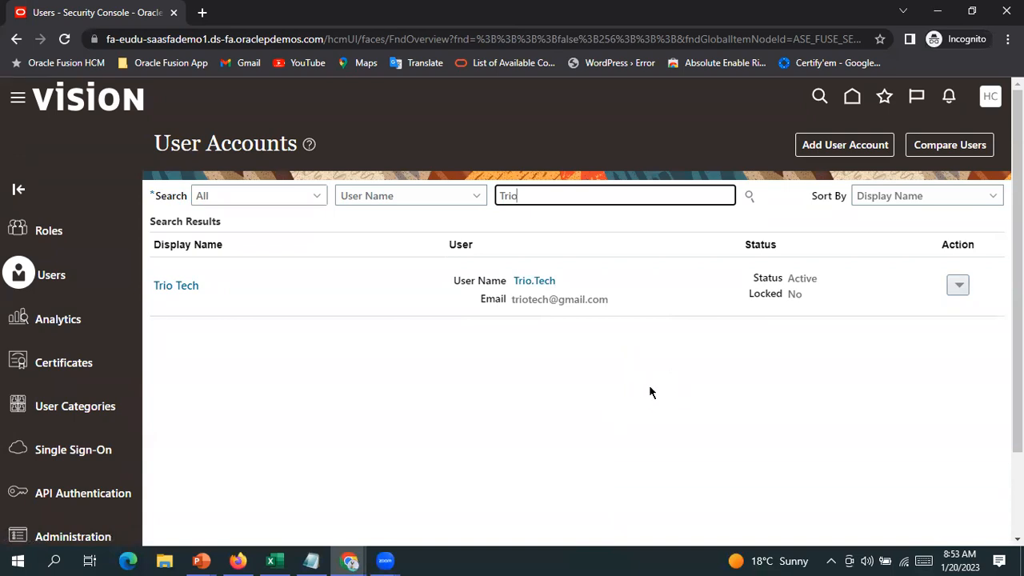
left_click(958, 285)
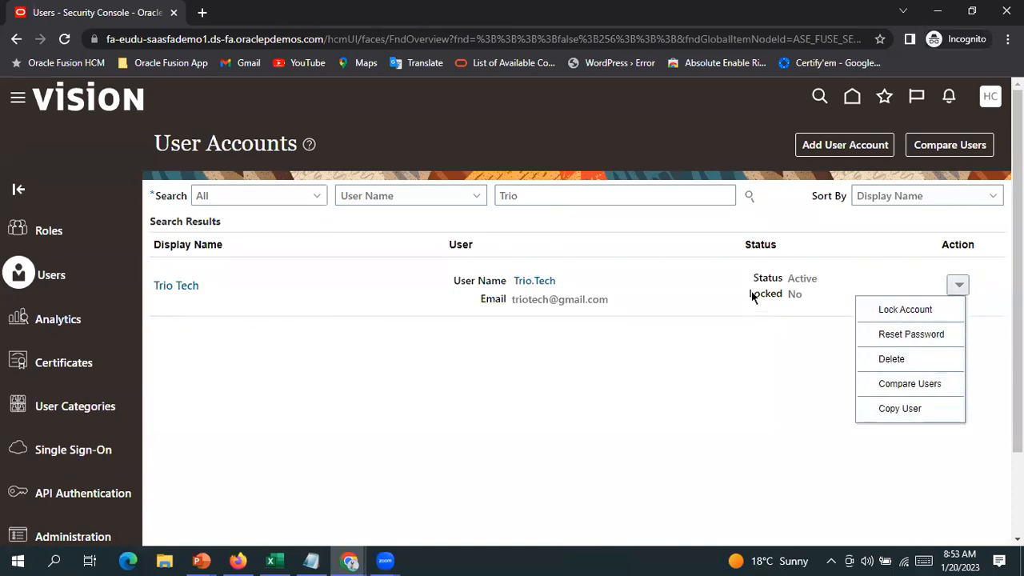
left_click_drag(754, 278, 772, 315)
left_click(790, 293)
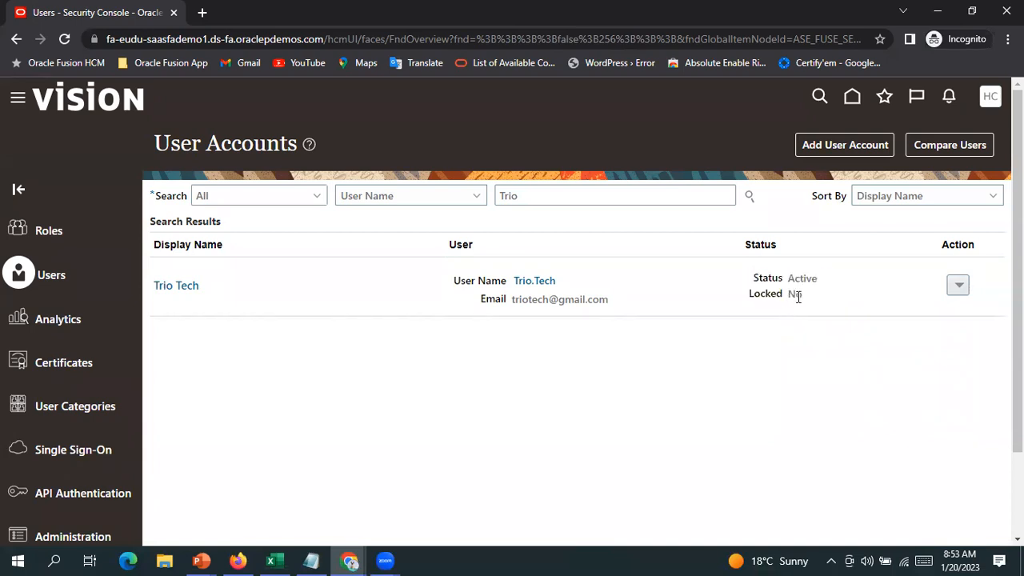
double_click(796, 295)
left_click(958, 286)
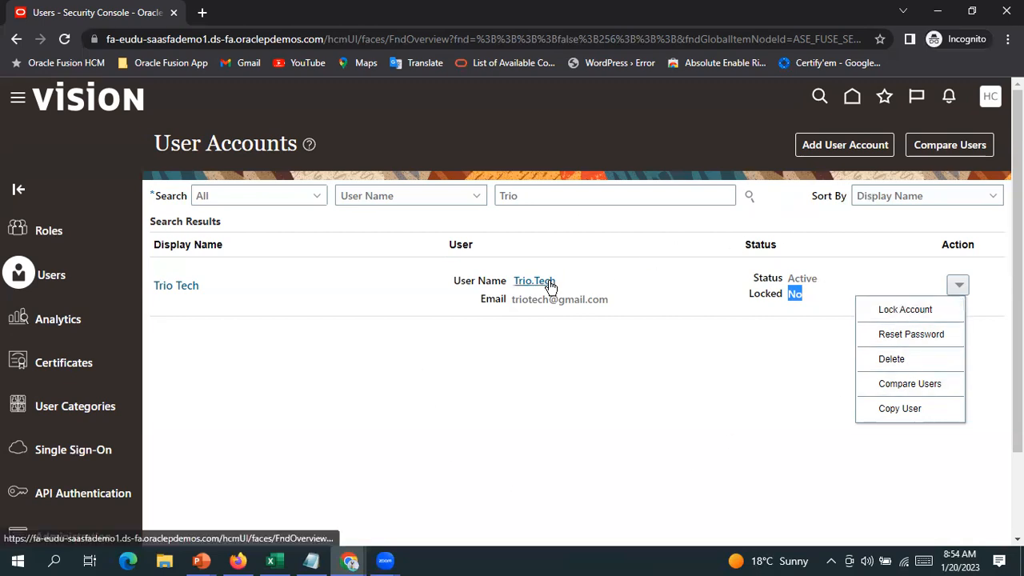
- Reopen Trio Tech's Action list and choose Reset Password with automatic generation
left_click(780, 314)
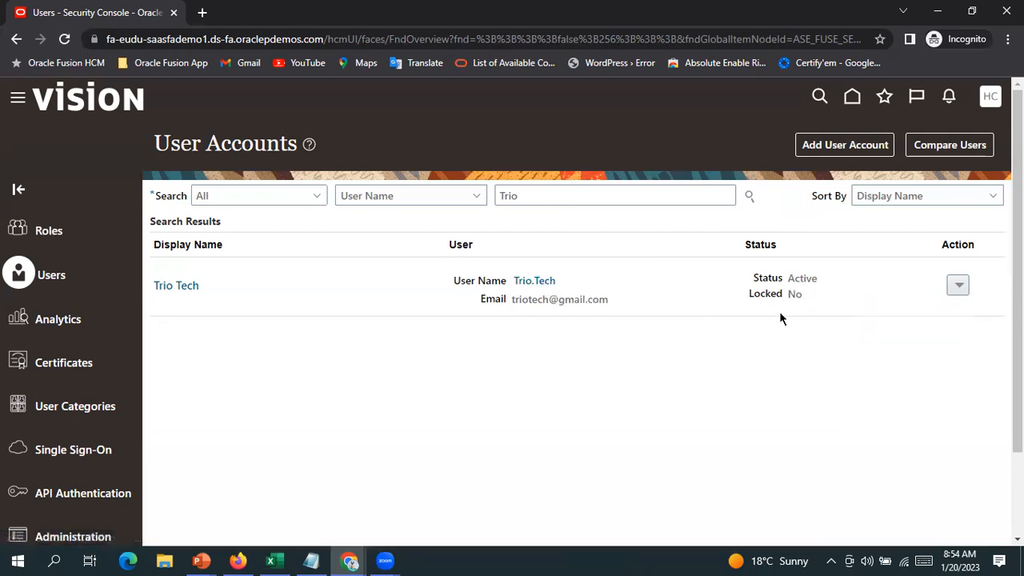
left_click_drag(788, 293, 798, 294)
left_click(958, 286)
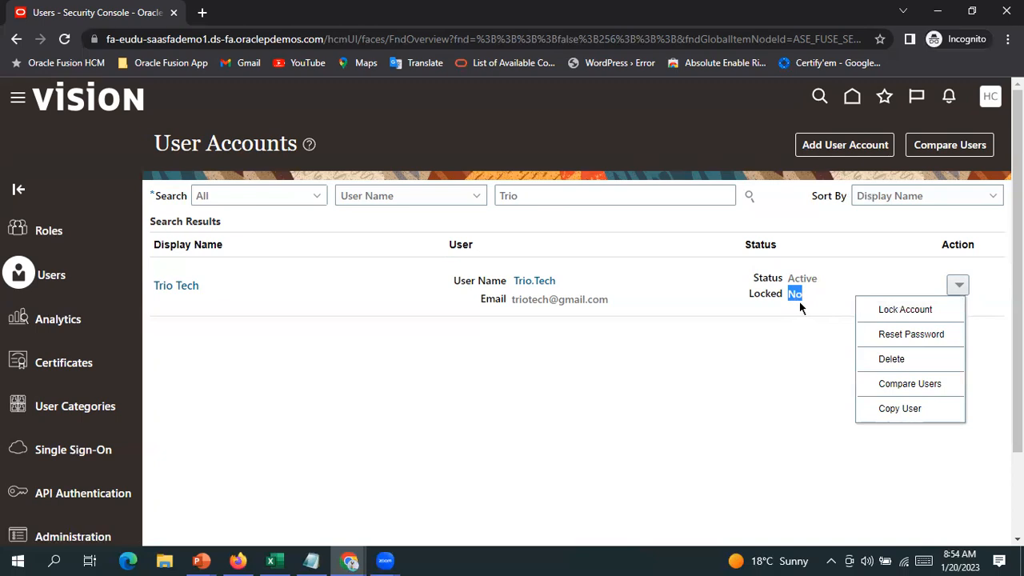
left_click(908, 338)
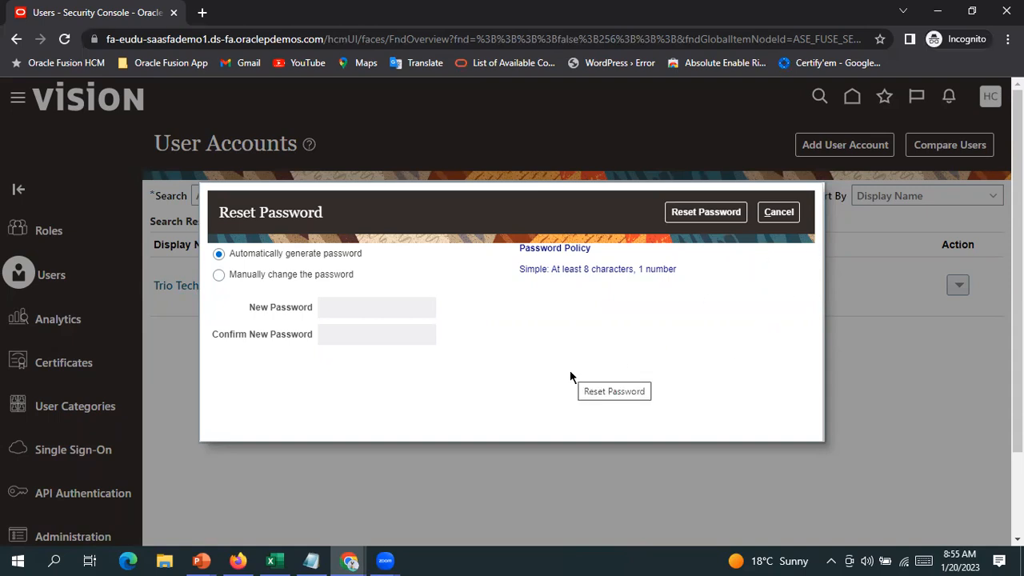
- Try the manual password option, cancel the reset, and reopen Trio Tech's Action list
left_click(260, 277)
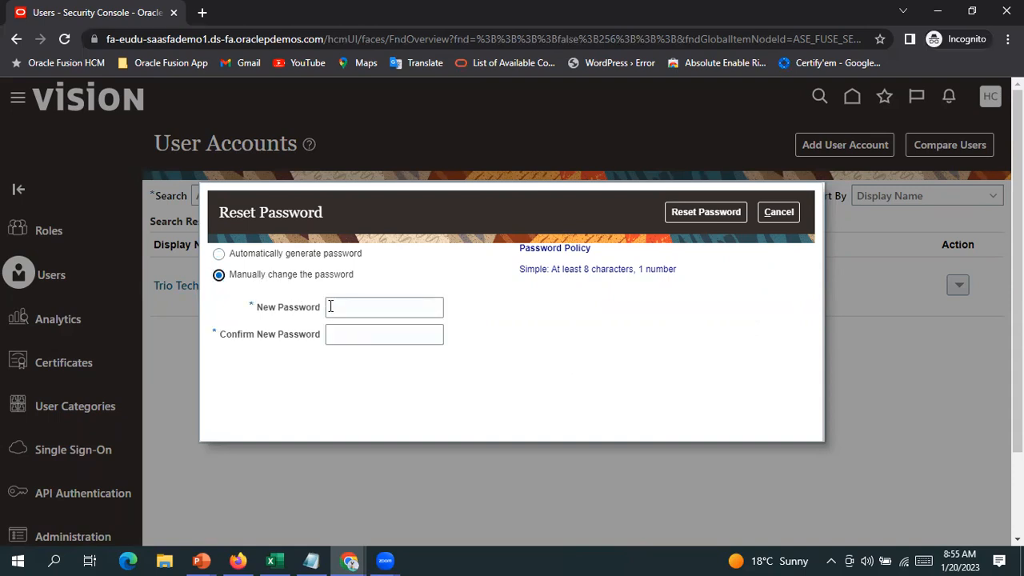
left_click(333, 307)
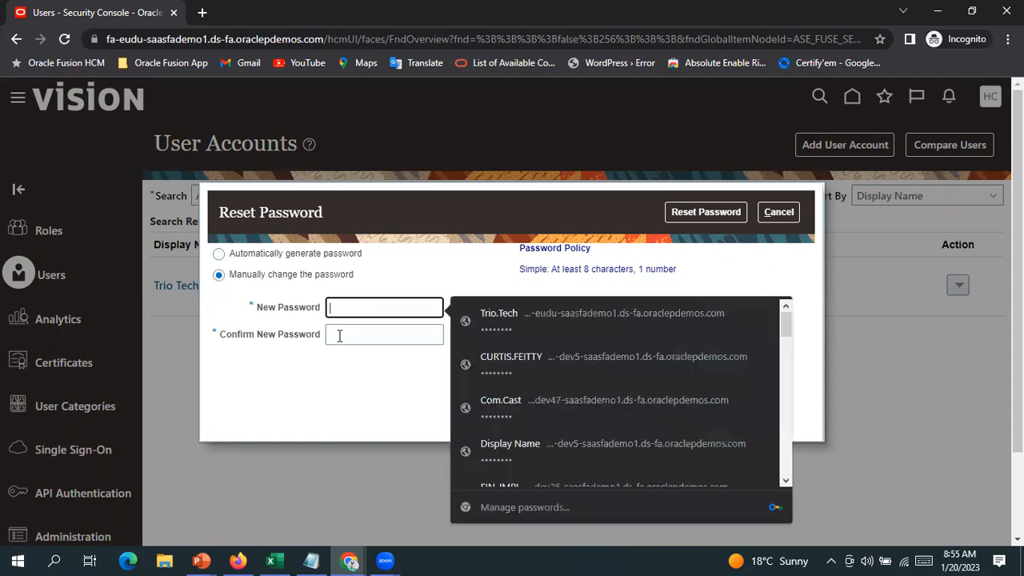
left_click(339, 337)
left_click(343, 306)
left_click(346, 337)
left_click(329, 394)
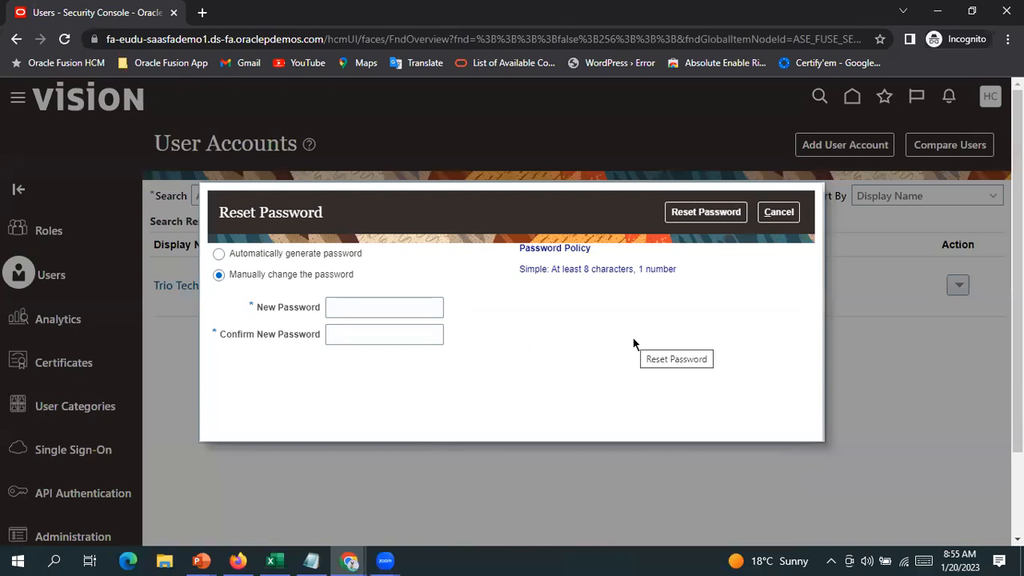
left_click(777, 213)
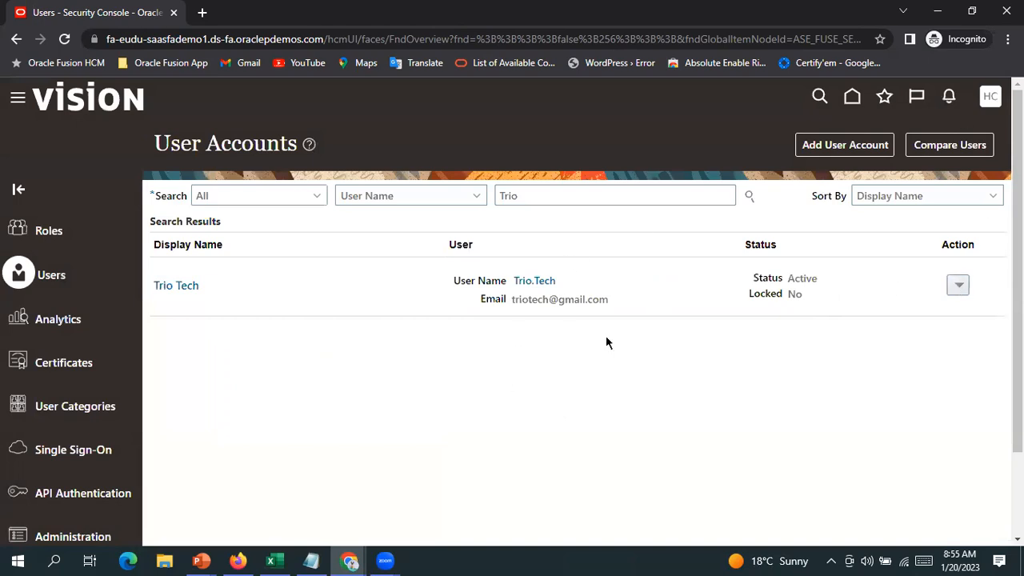
left_click(957, 288)
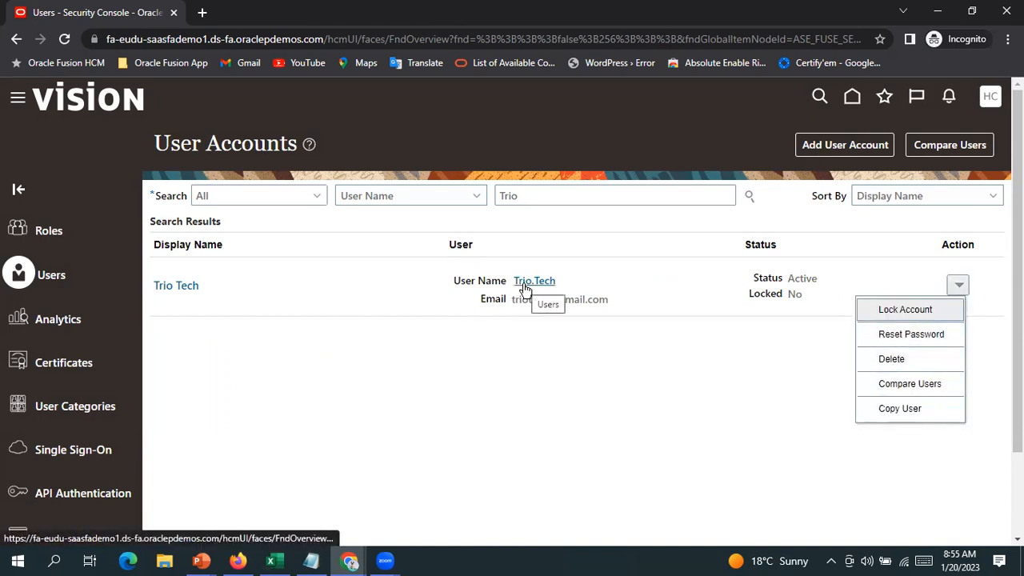
left_click(336, 39)
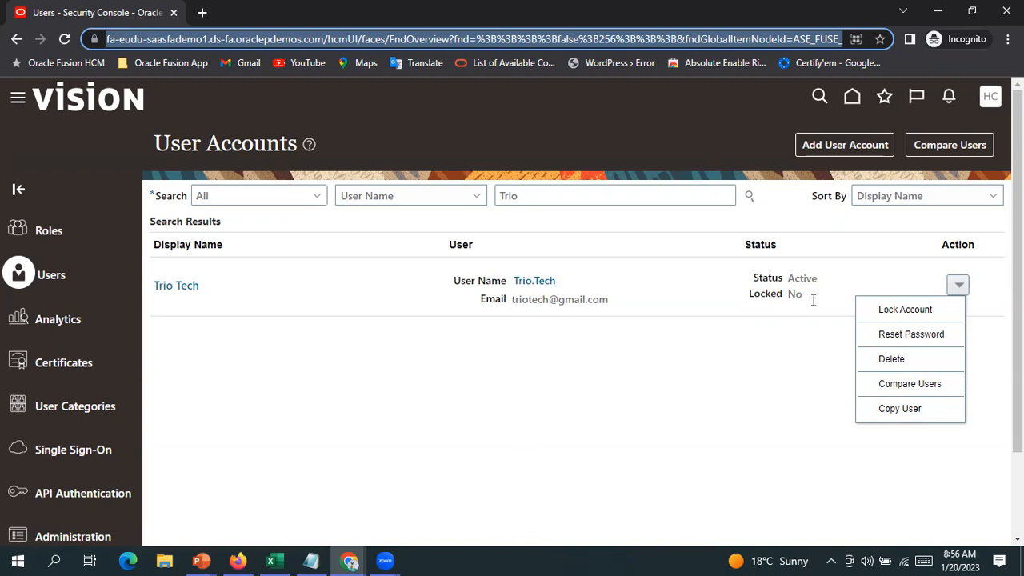
- Compare Trio Tech's roles against a second user found by name search
left_click(910, 384)
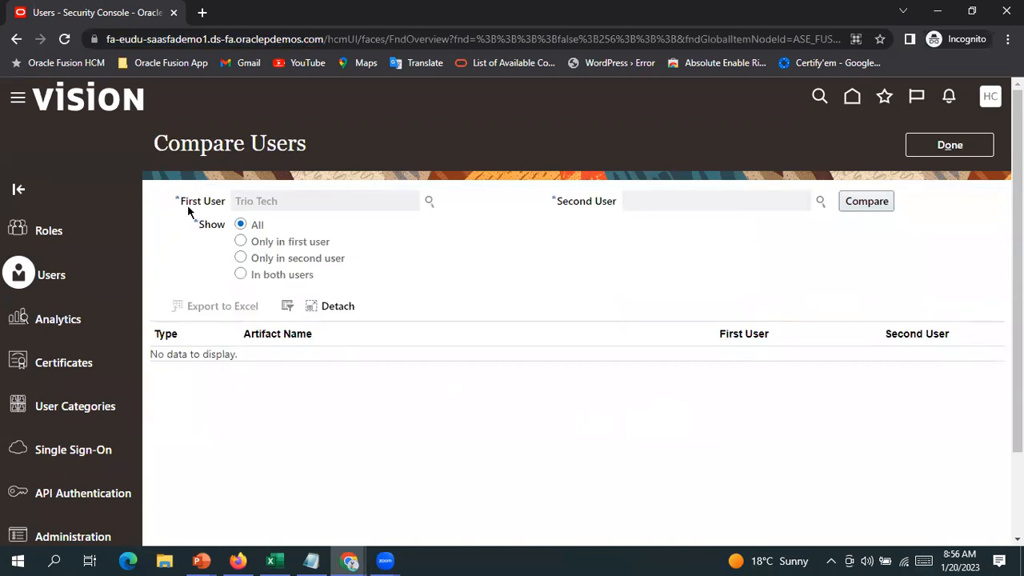
left_click_drag(186, 206, 247, 209)
left_click(821, 201)
left_click(822, 201)
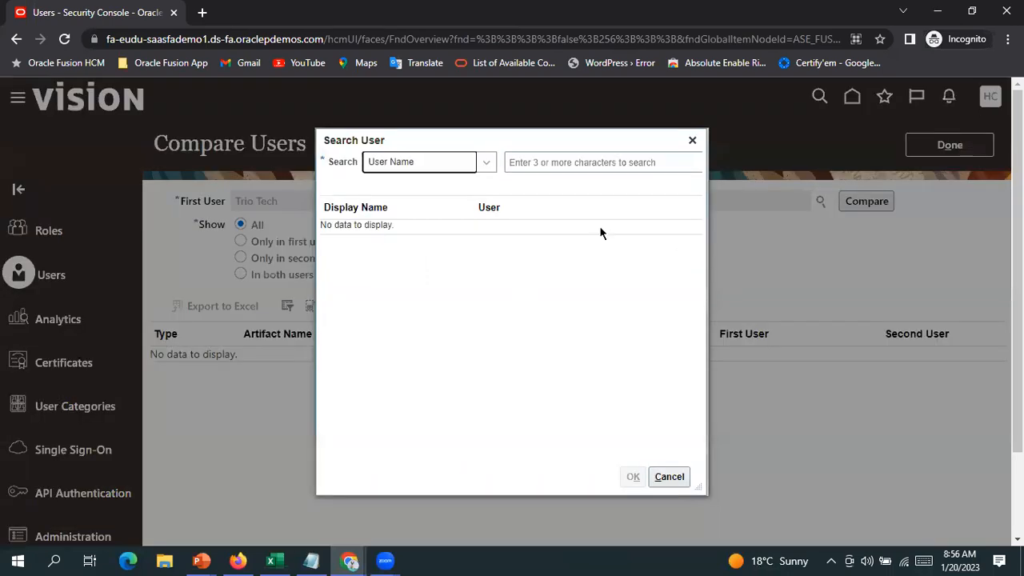
left_click(540, 166)
type("Curtis")
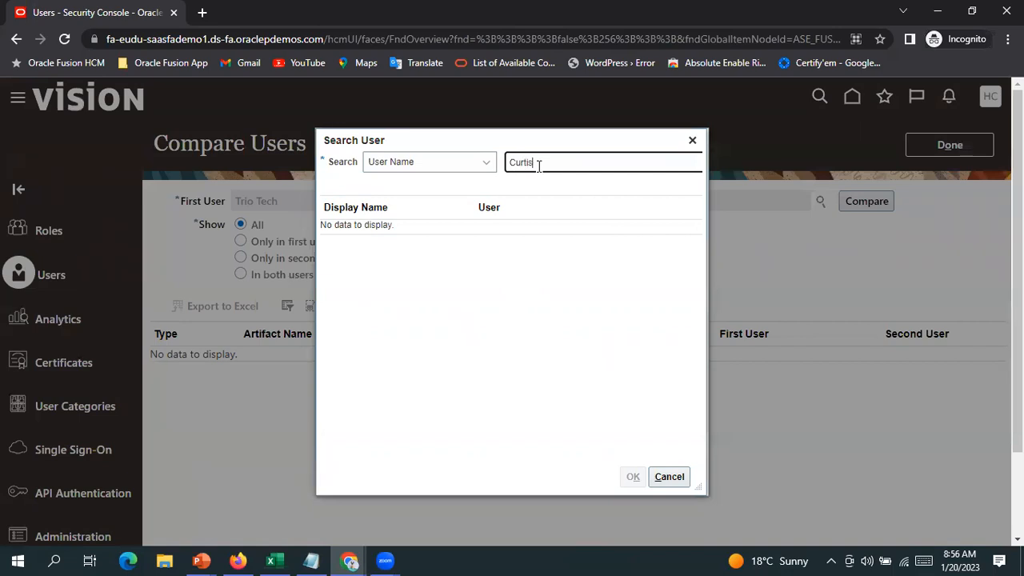
left_click(578, 236)
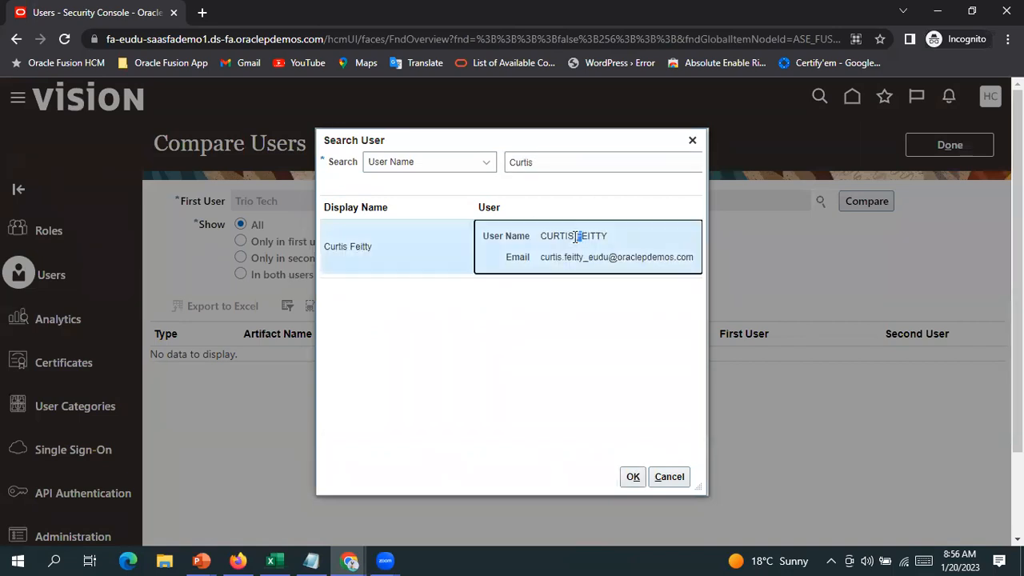
left_click(632, 478)
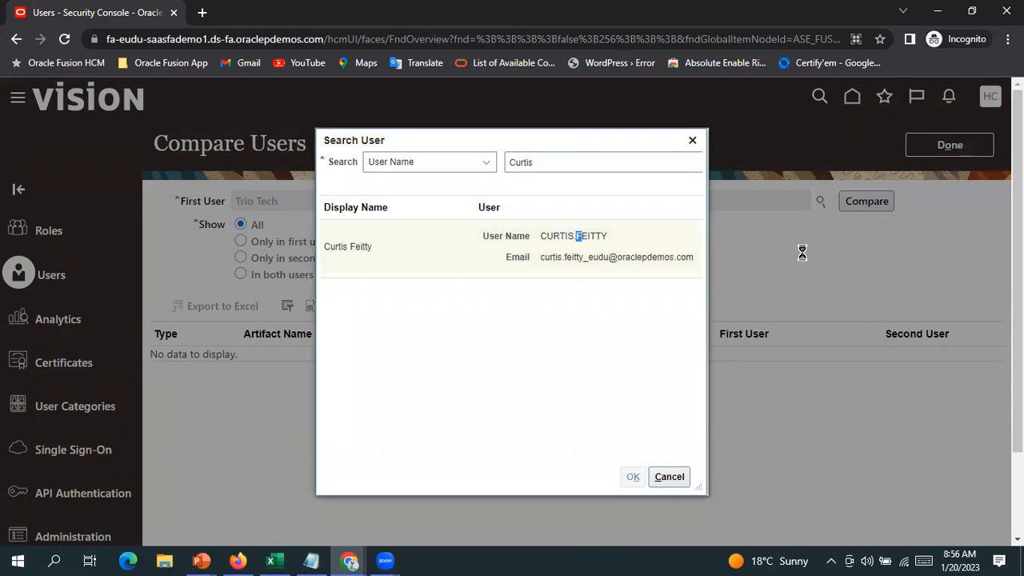
left_click(868, 203)
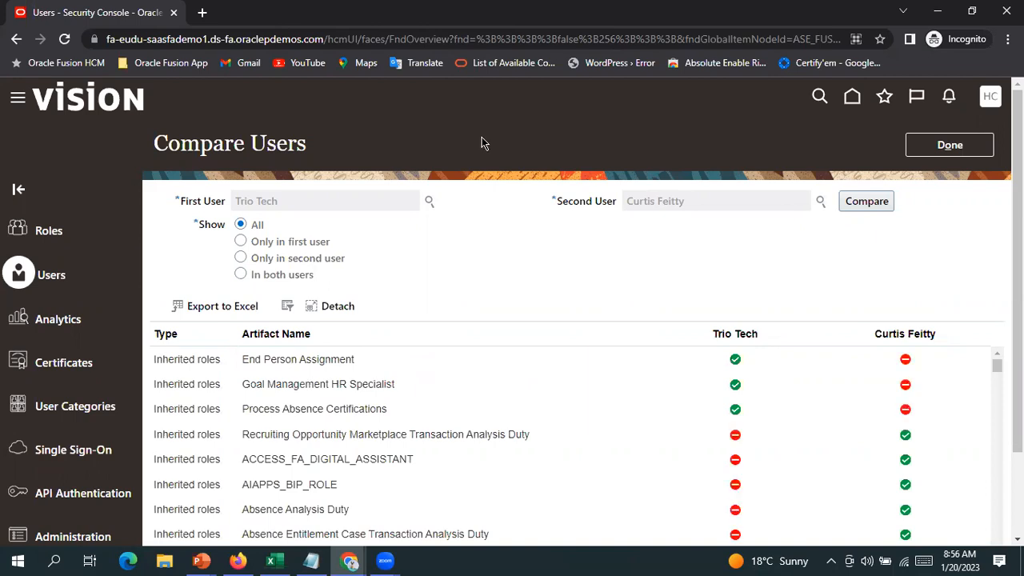
- Review the roles comparison table for both users, then close the comparison
scroll(491, 244, "down", 2)
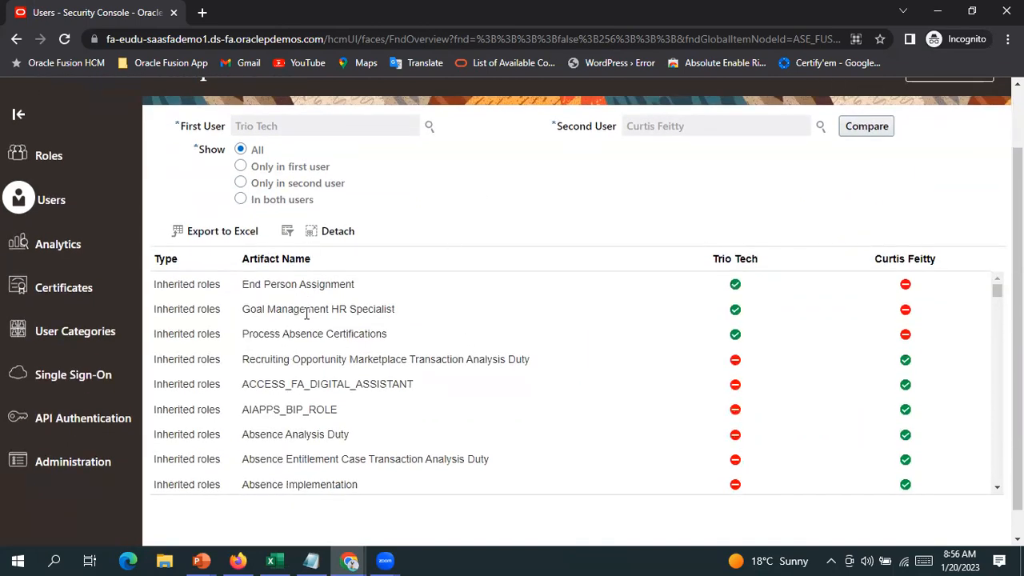
scroll(306, 312, "down", 1)
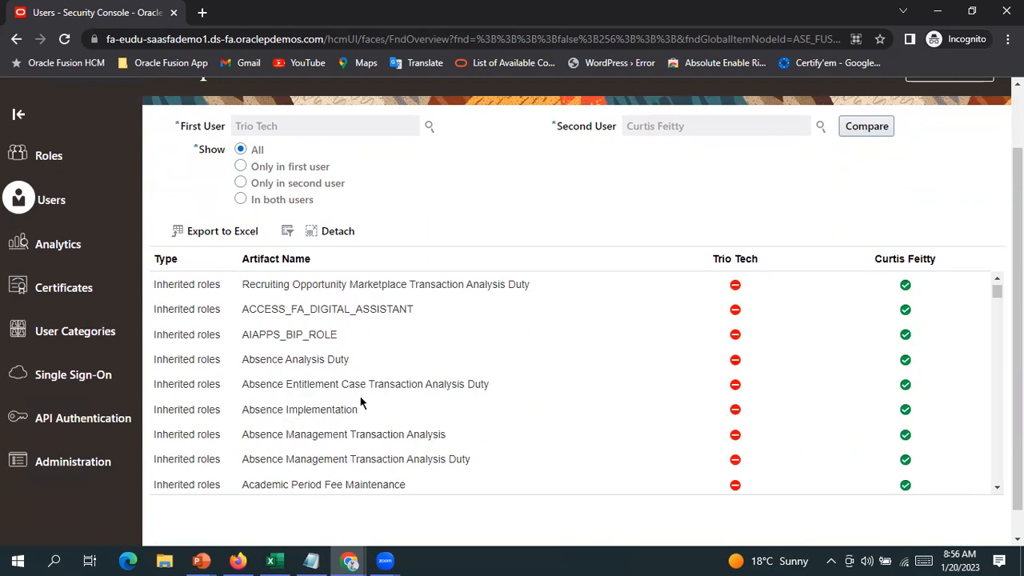
scroll(282, 456, "down", 1)
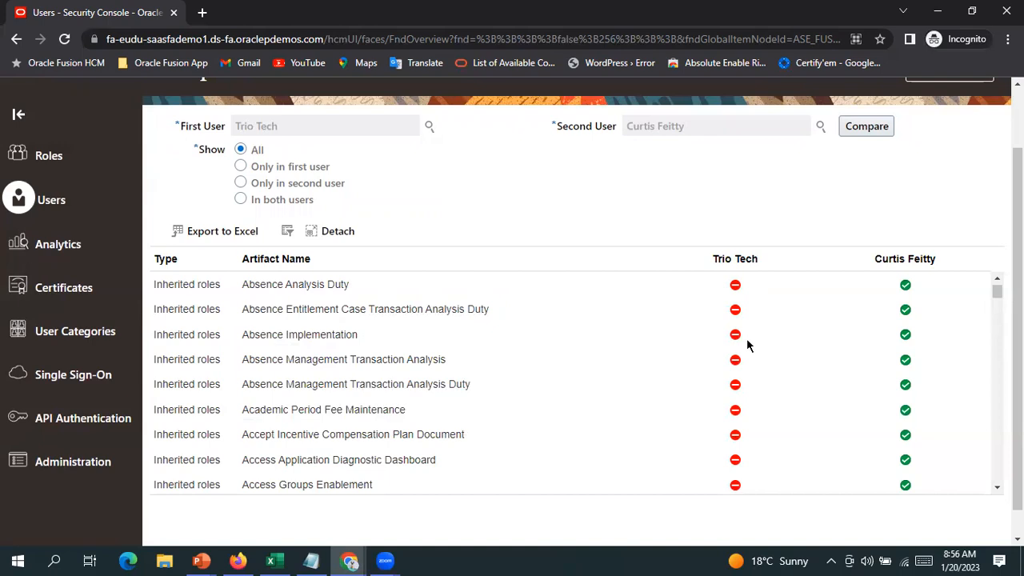
scroll(759, 379, "up", 3)
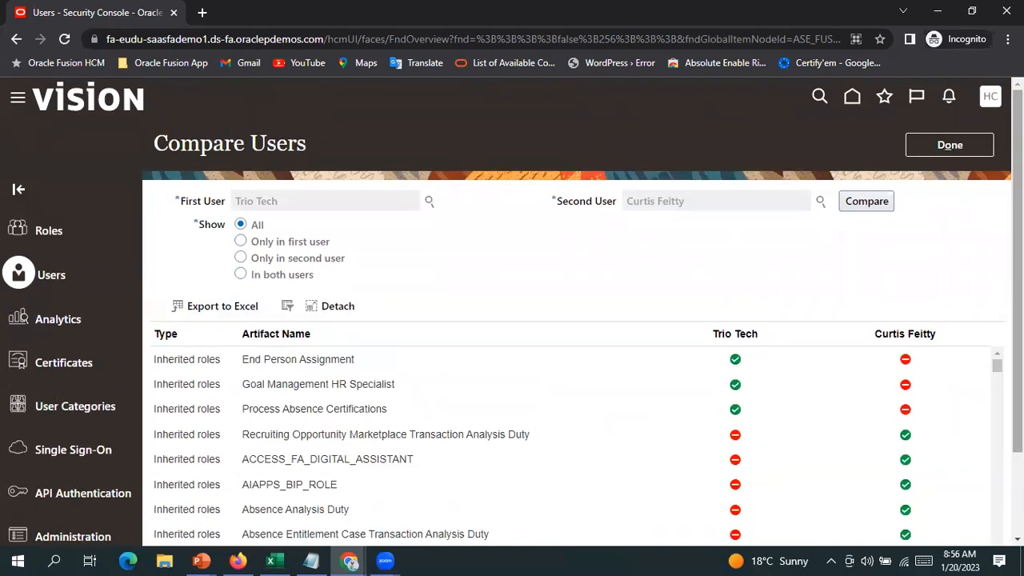
scroll(896, 408, "down", 2)
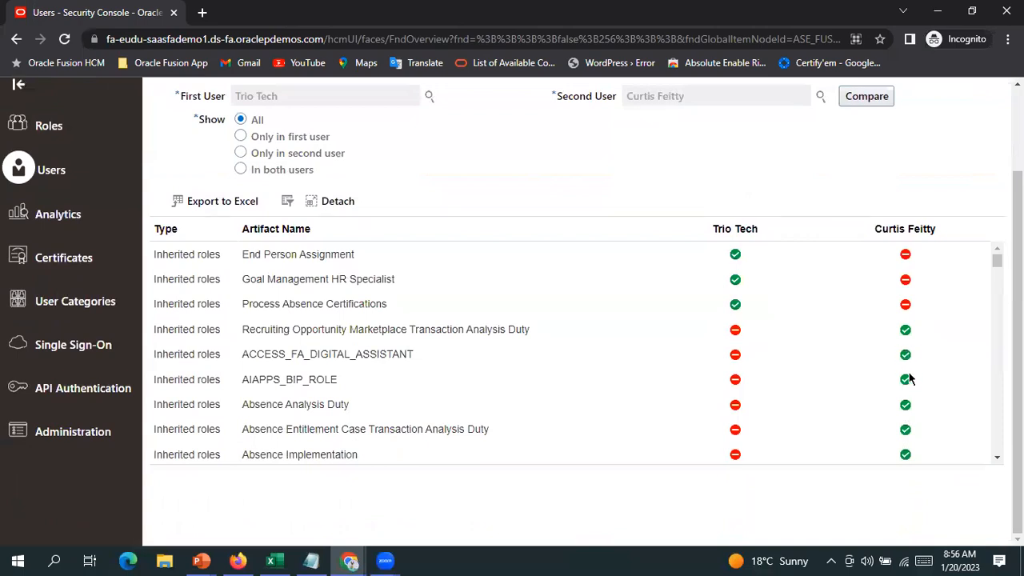
scroll(446, 356, "up", 1)
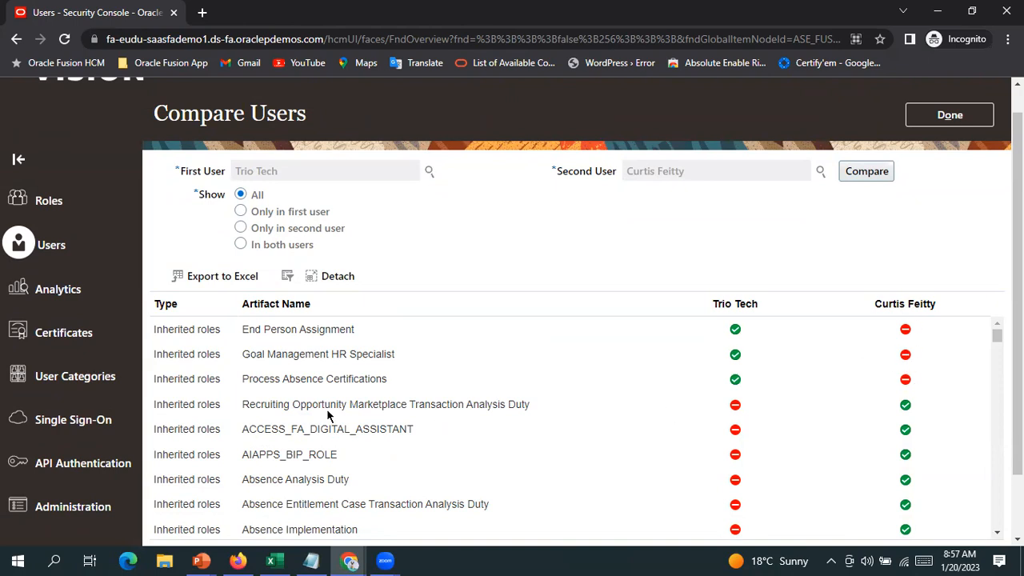
scroll(689, 296, "up", 1)
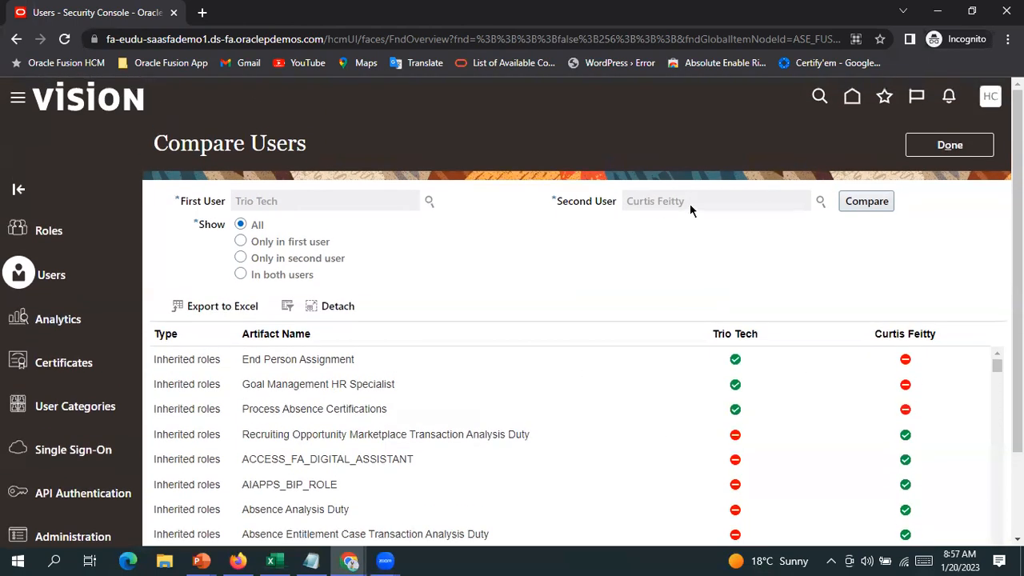
triple_click(291, 200)
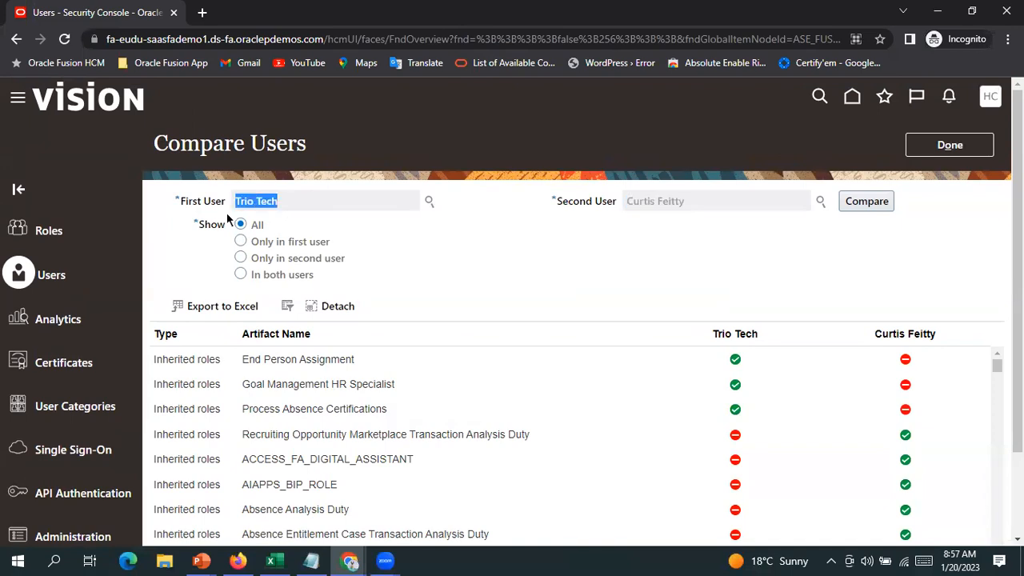
scroll(566, 232, "down", 3)
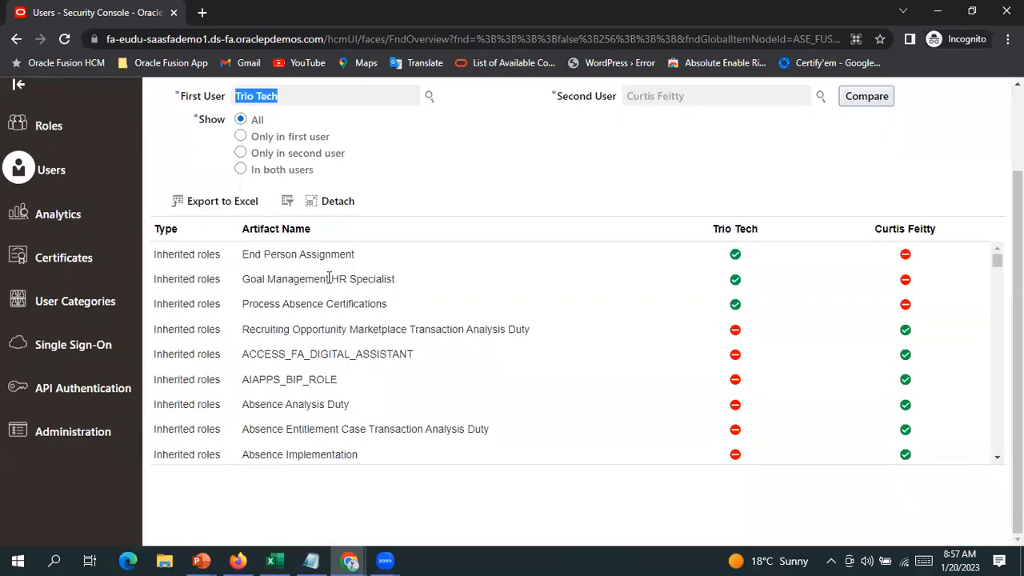
scroll(310, 379, "down", 6)
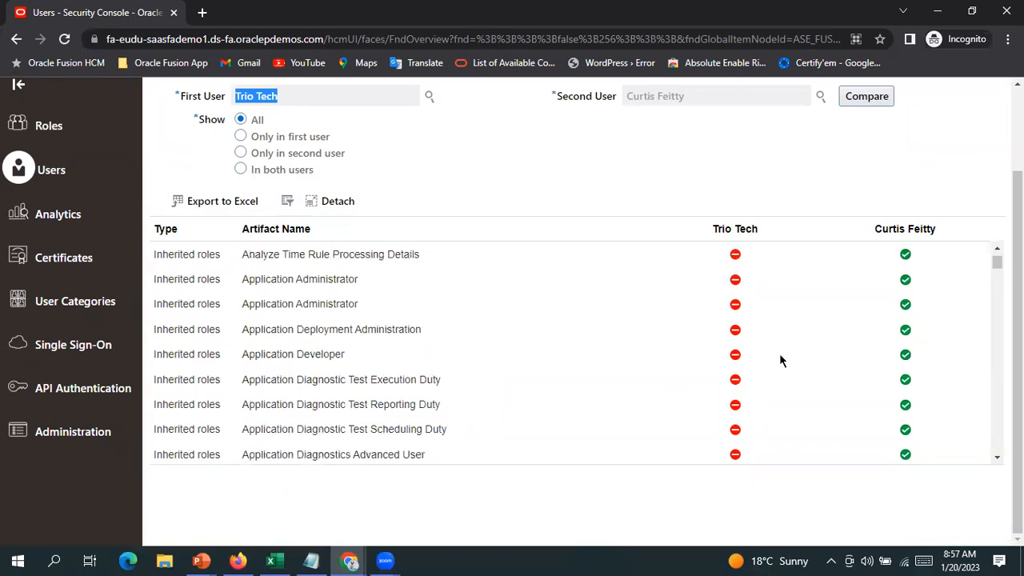
scroll(766, 336, "up", 3)
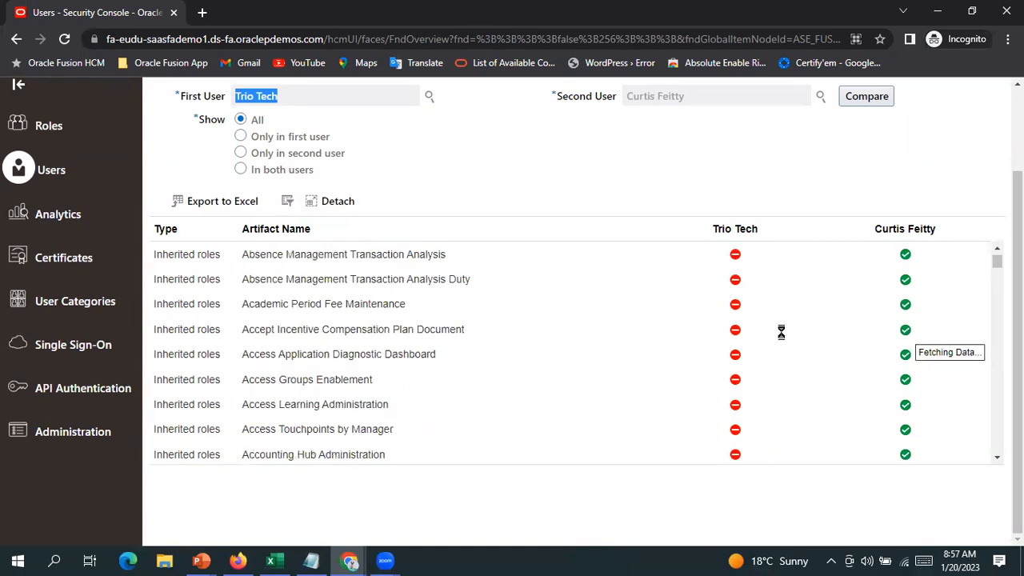
scroll(240, 320, "up", 5)
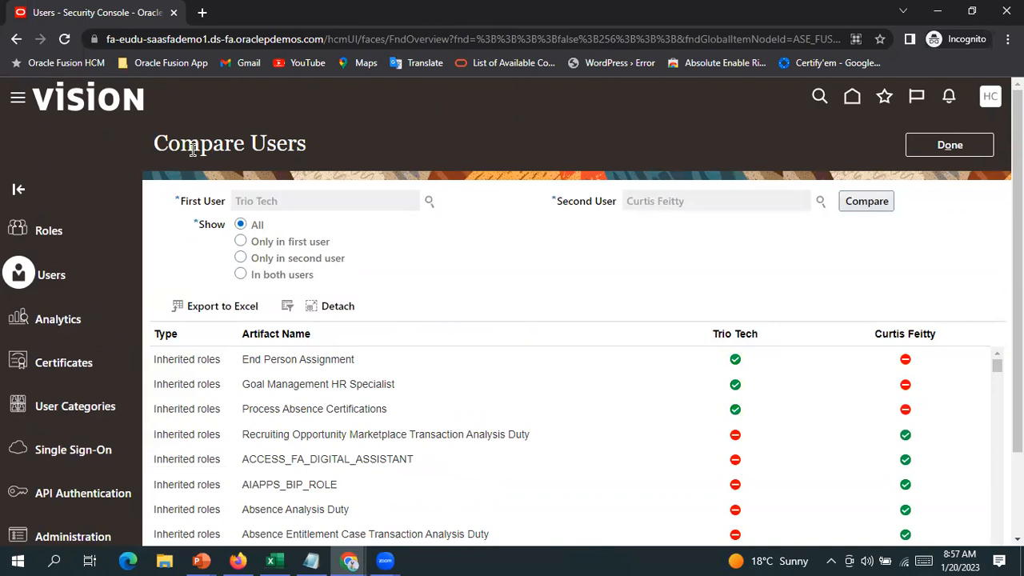
double_click(192, 145)
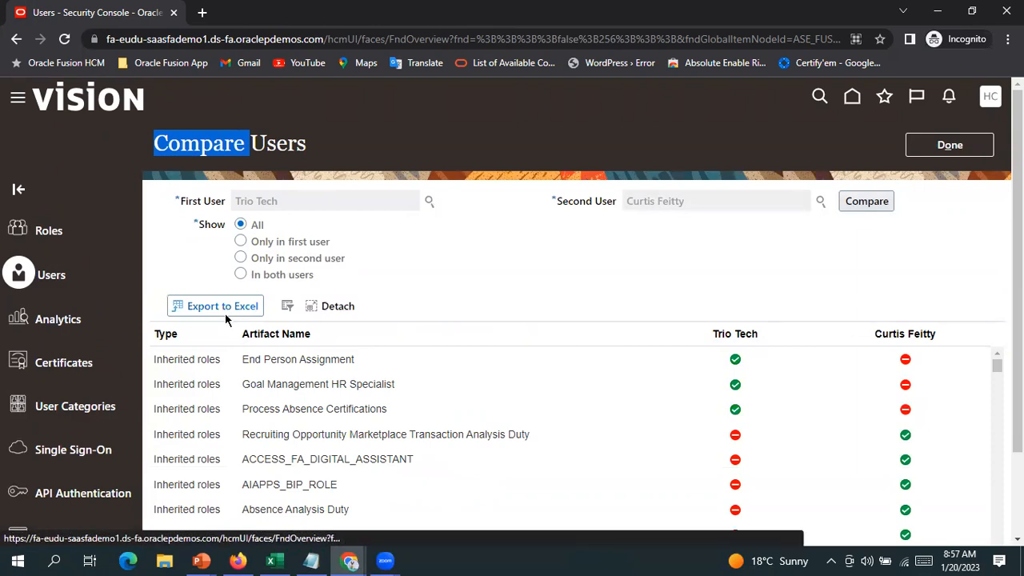
left_click(960, 151)
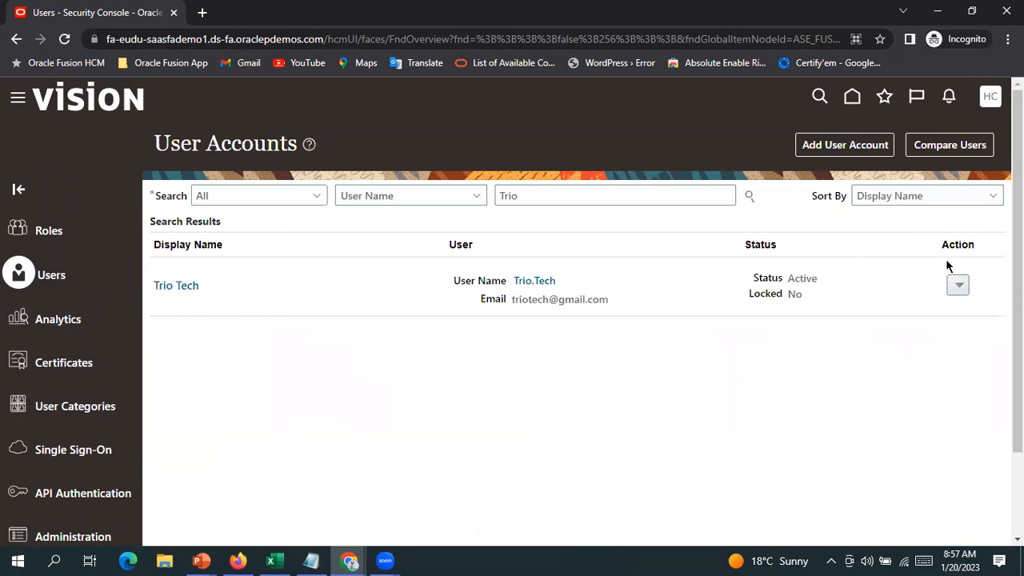
- Open and then dismiss the Trio Tech account's Action list
left_click(959, 288)
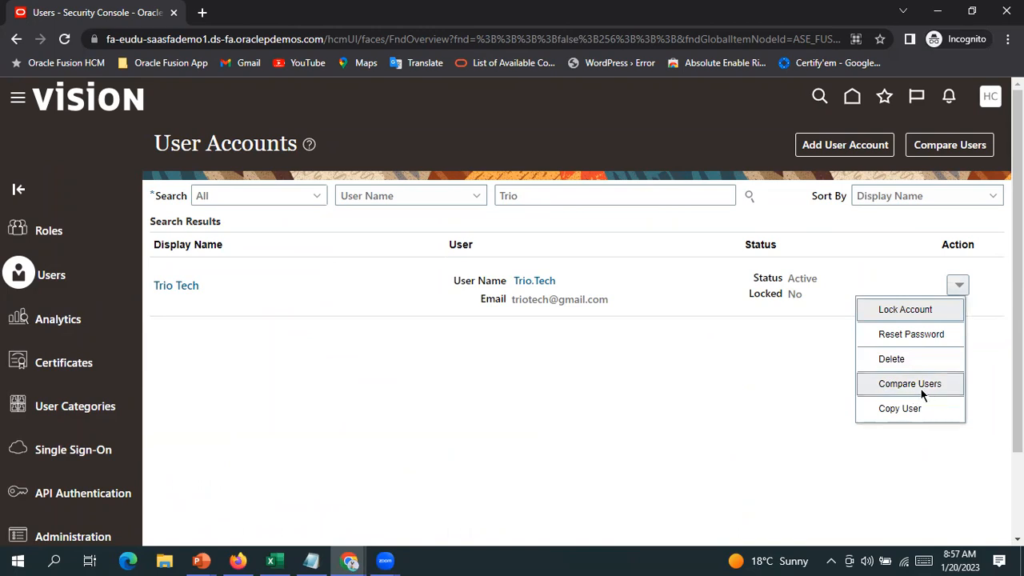
left_click(297, 40)
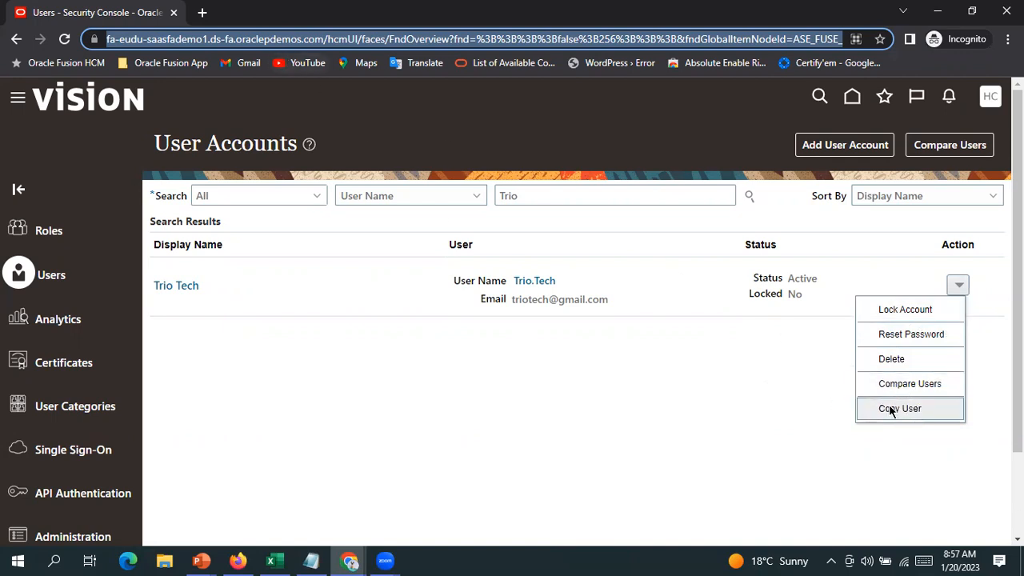
left_click(713, 416)
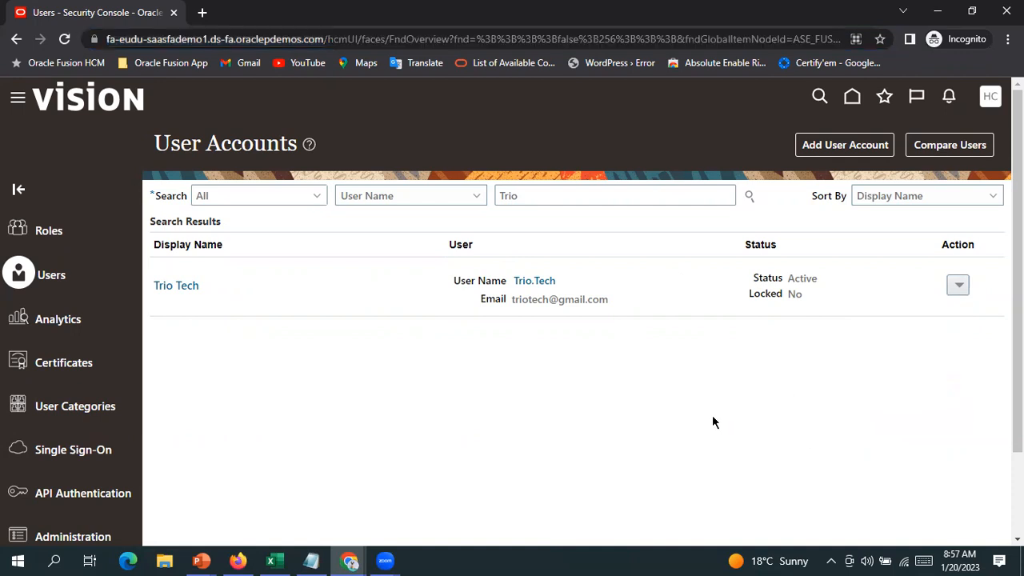
left_click(529, 282)
scroll(316, 389, "down", 1)
scroll(281, 417, "down", 2)
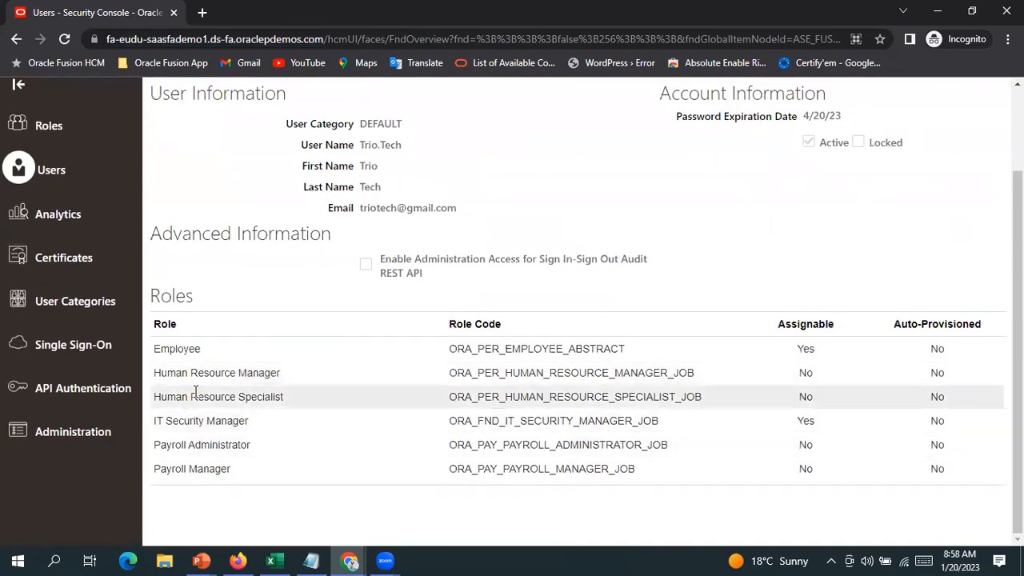
scroll(286, 353, "up", 1)
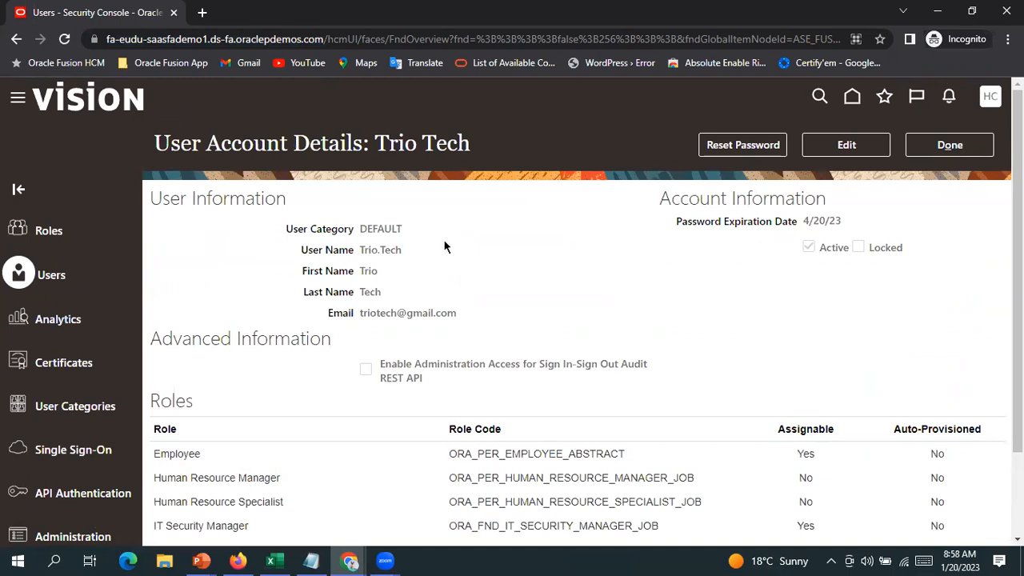
scroll(446, 247, "down", 1)
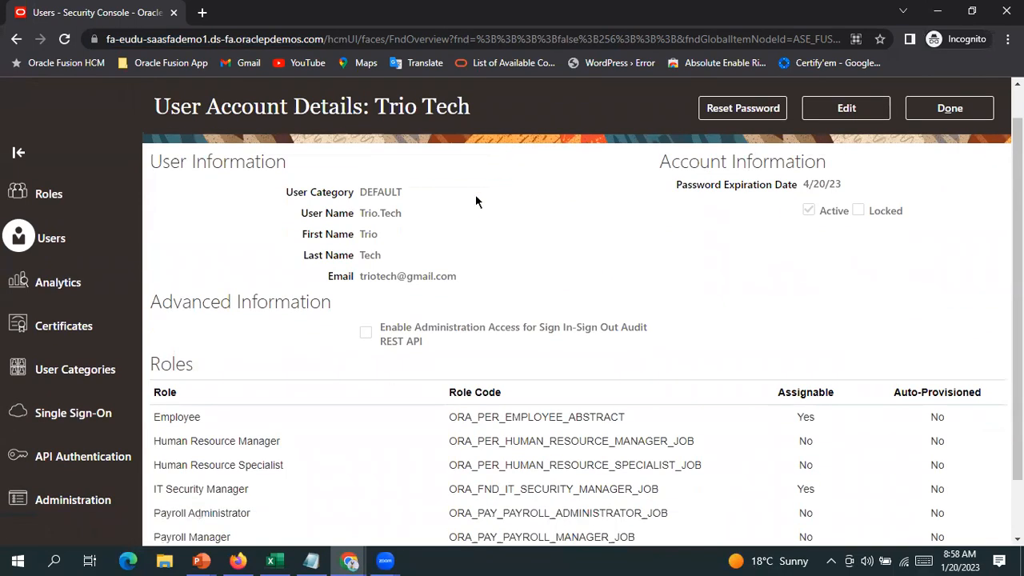
scroll(473, 330, "up", 1)
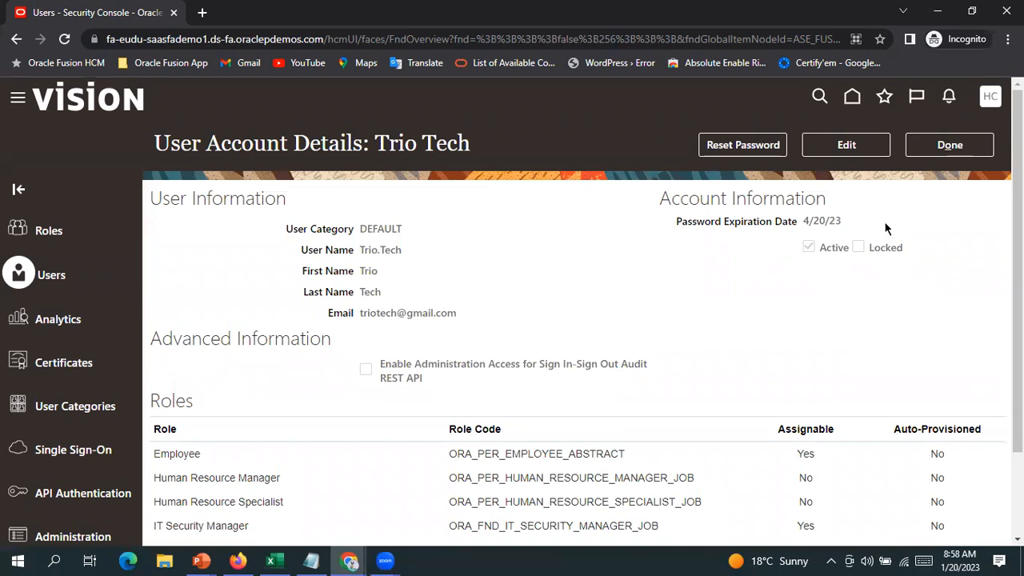
left_click(950, 152)
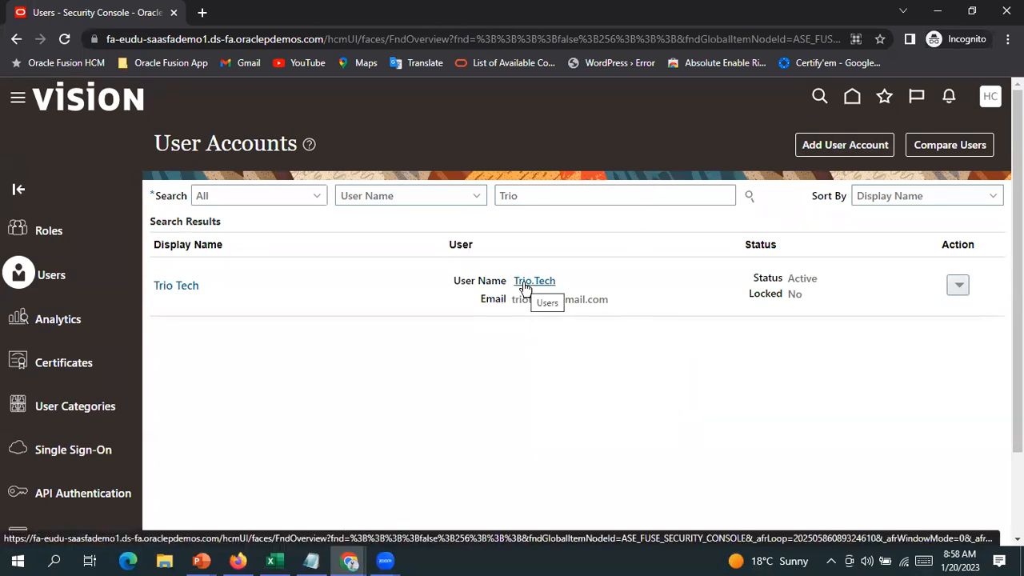
left_click(958, 285)
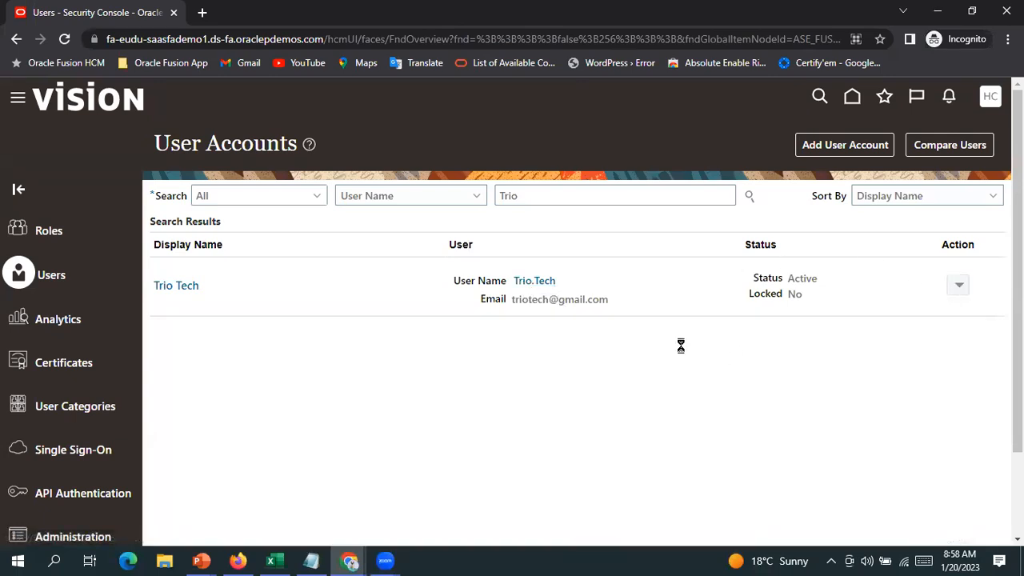
left_click(892, 411)
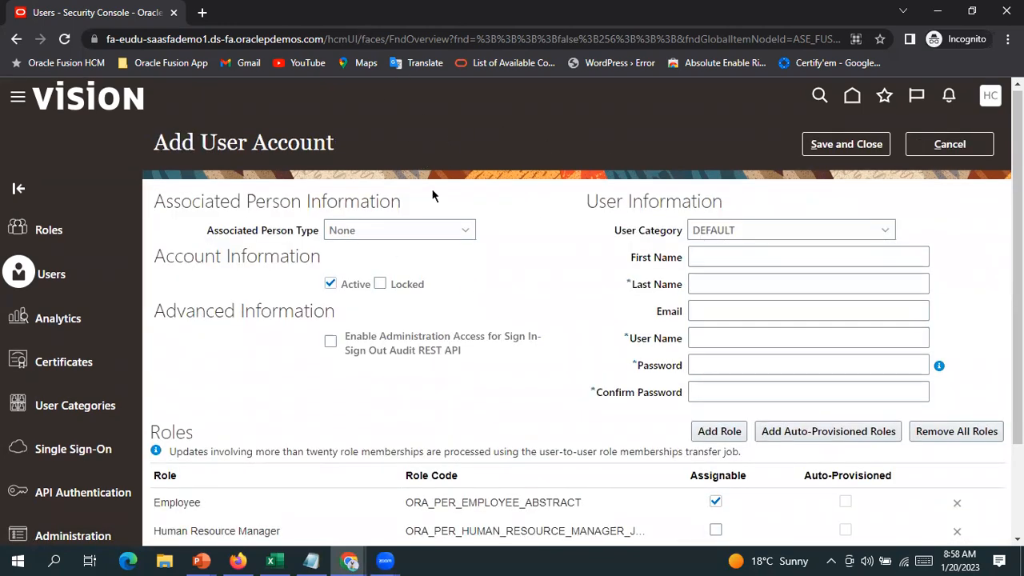
scroll(384, 240, "down", 3)
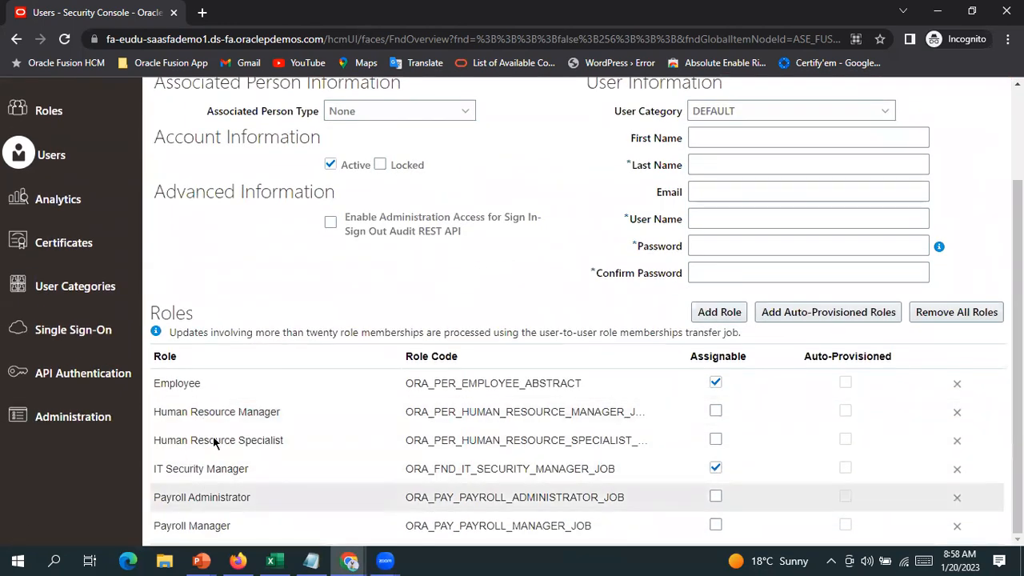
scroll(210, 458, "up", 3)
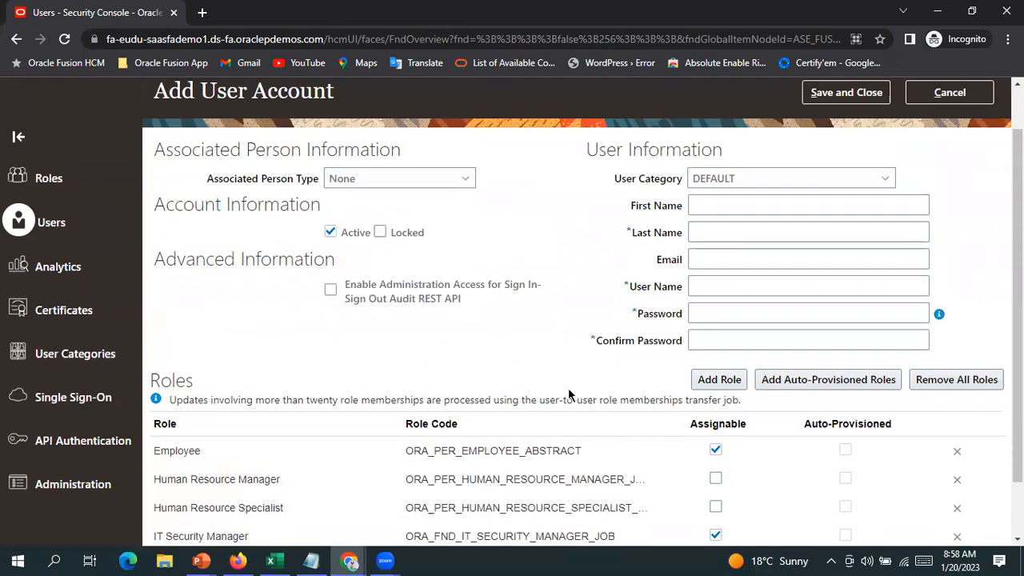
left_click_drag(197, 138, 360, 138)
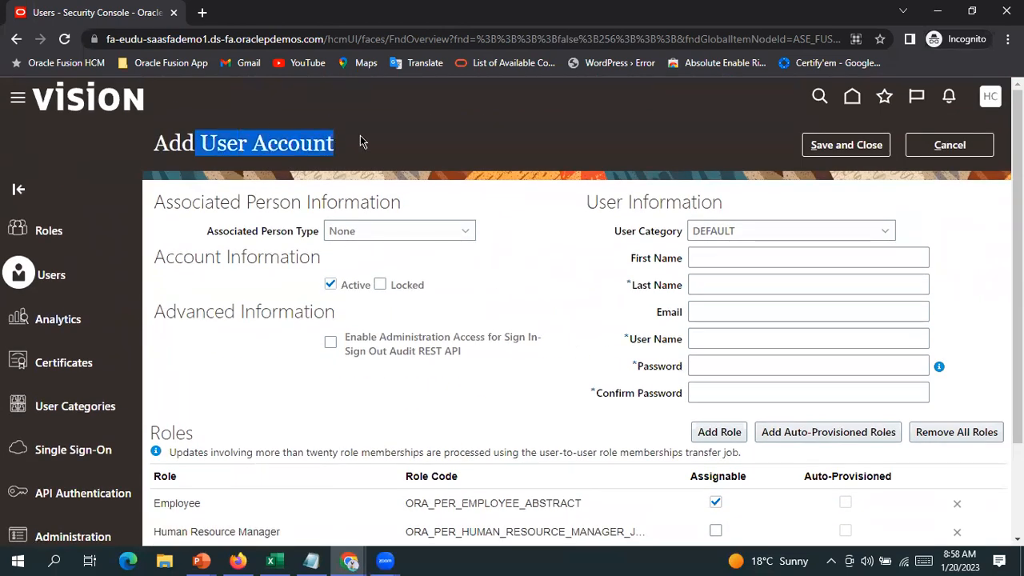
left_click(714, 260)
left_click(699, 287)
left_click(703, 312)
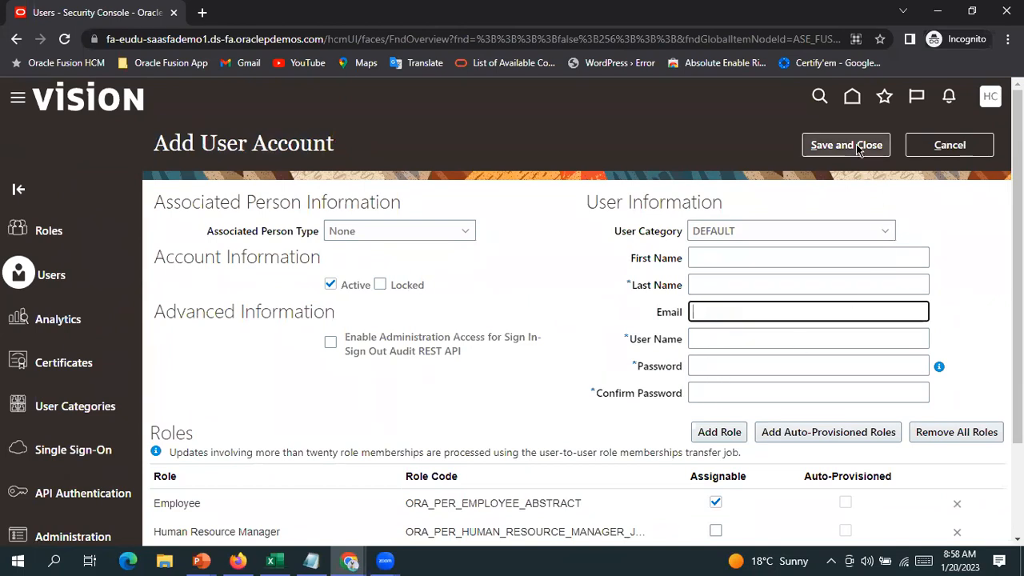
scroll(741, 217, "down", 3)
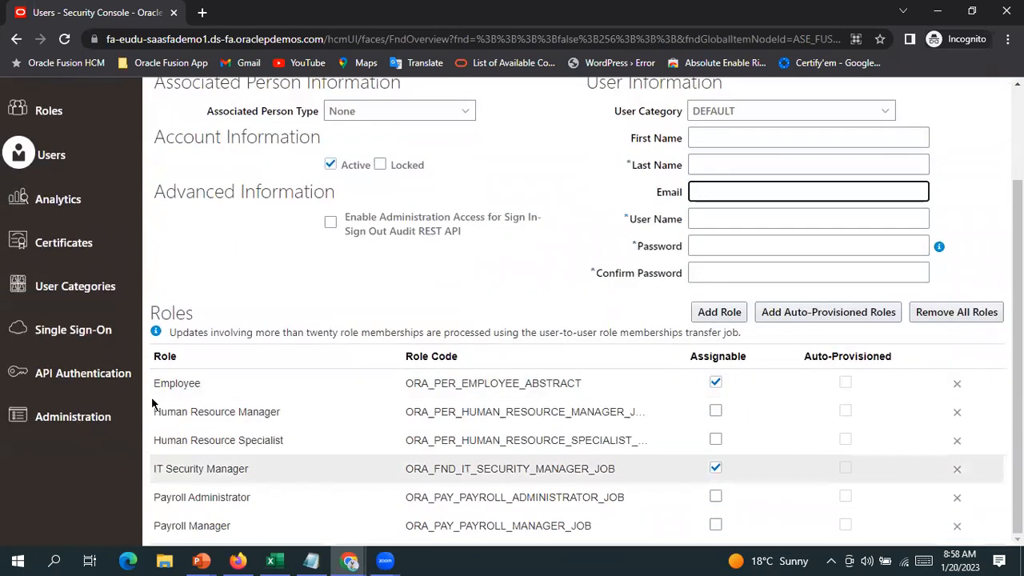
double_click(168, 314)
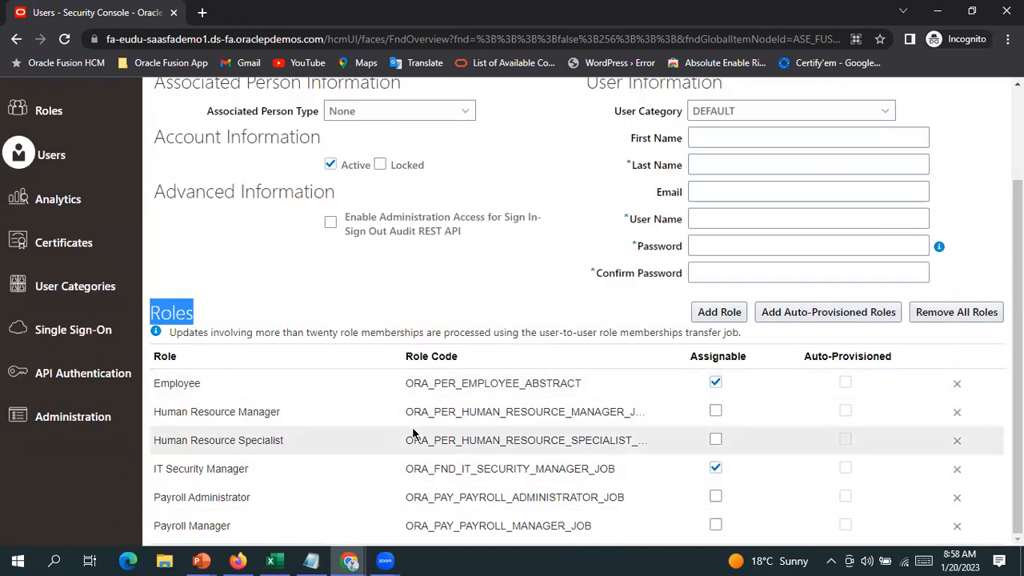
scroll(435, 442, "up", 3)
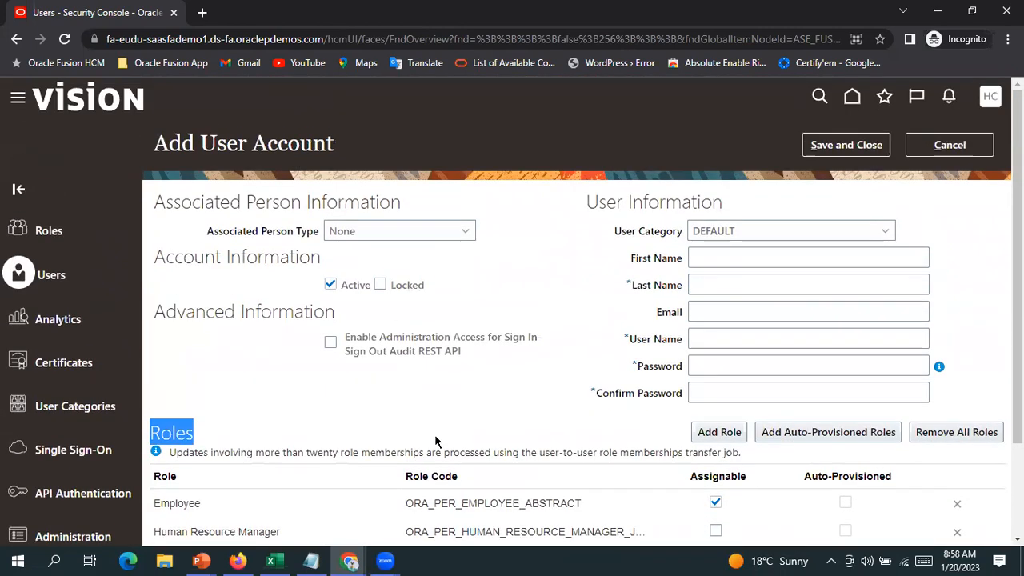
left_click(939, 150)
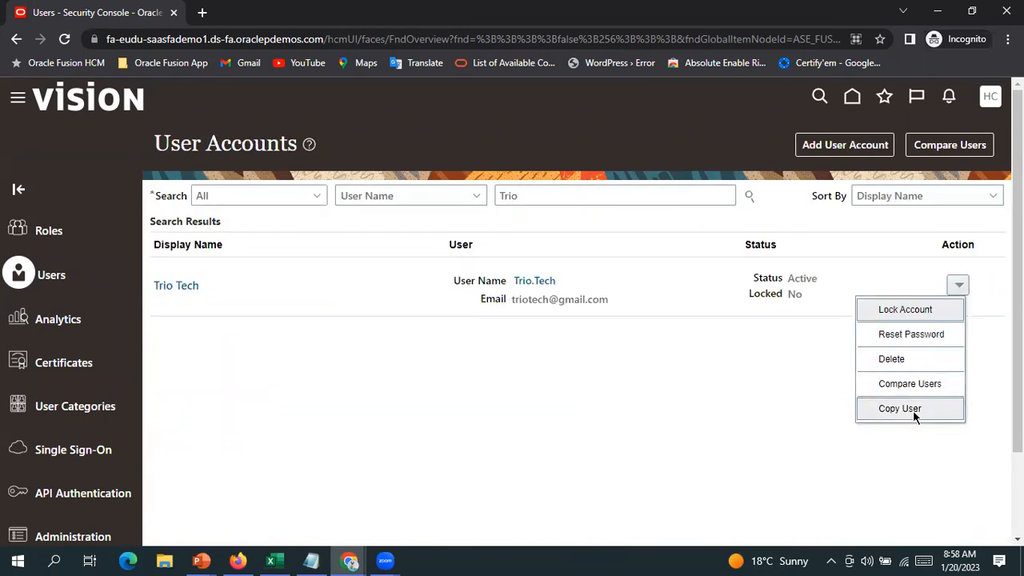
- Open the Trio Tech account details page and highlight its title
left_click(656, 451)
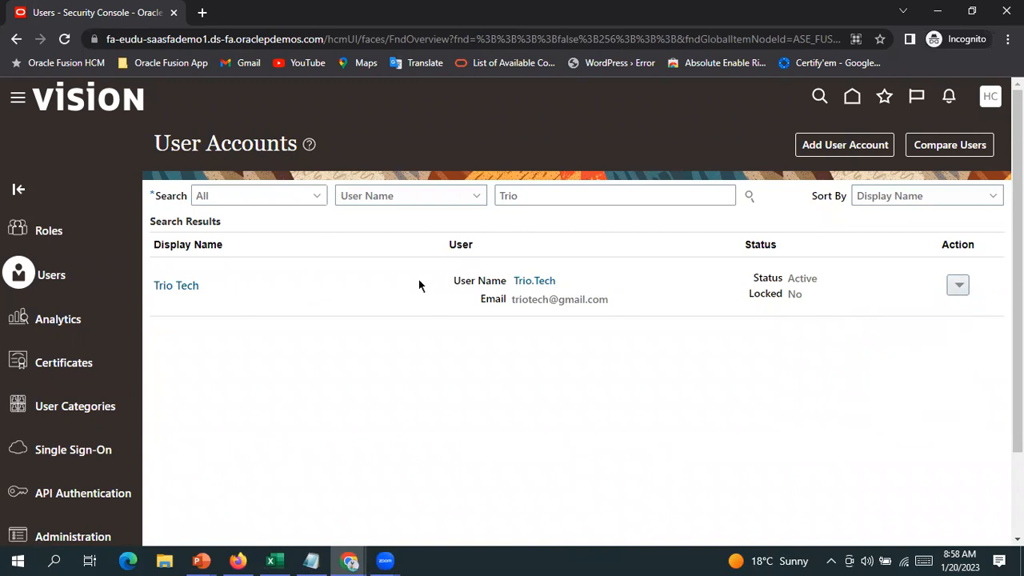
left_click(176, 292)
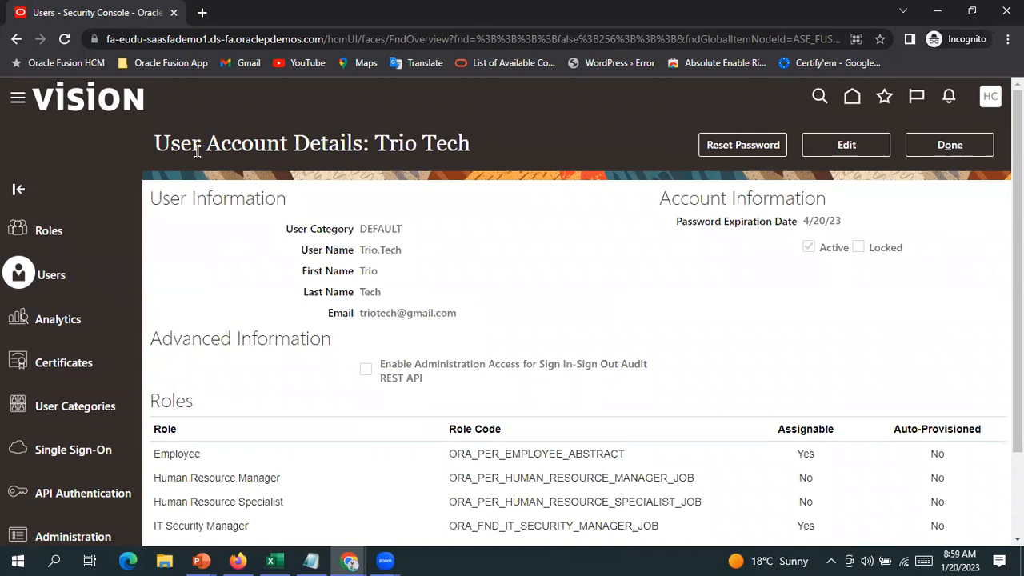
left_click_drag(156, 141, 465, 159)
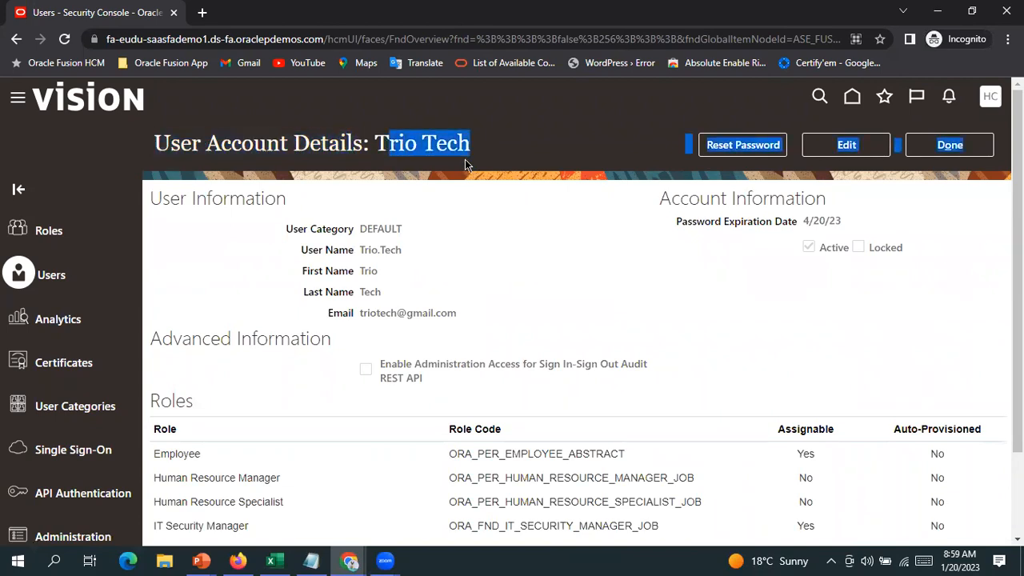
left_click(606, 253)
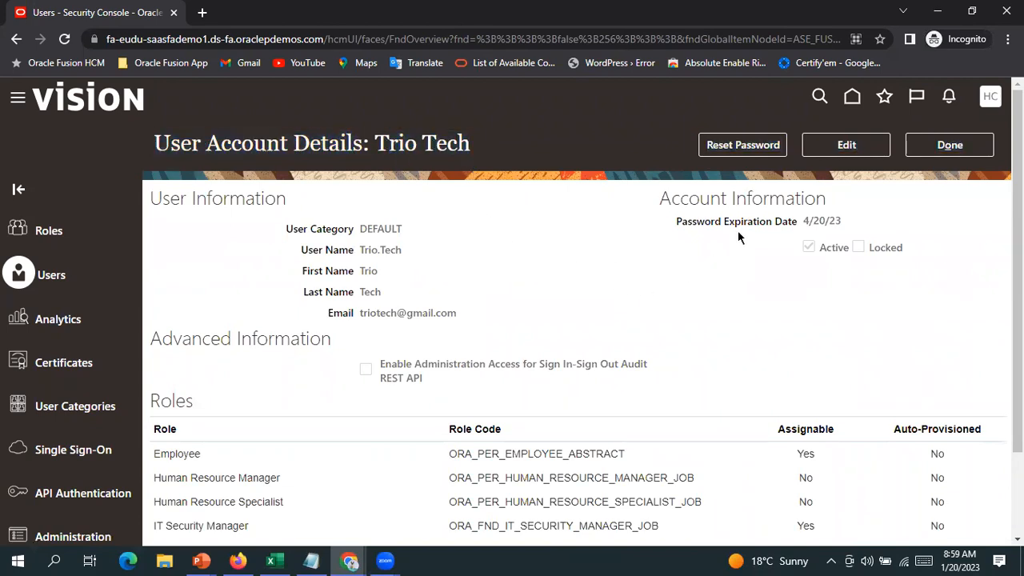
left_click(766, 145)
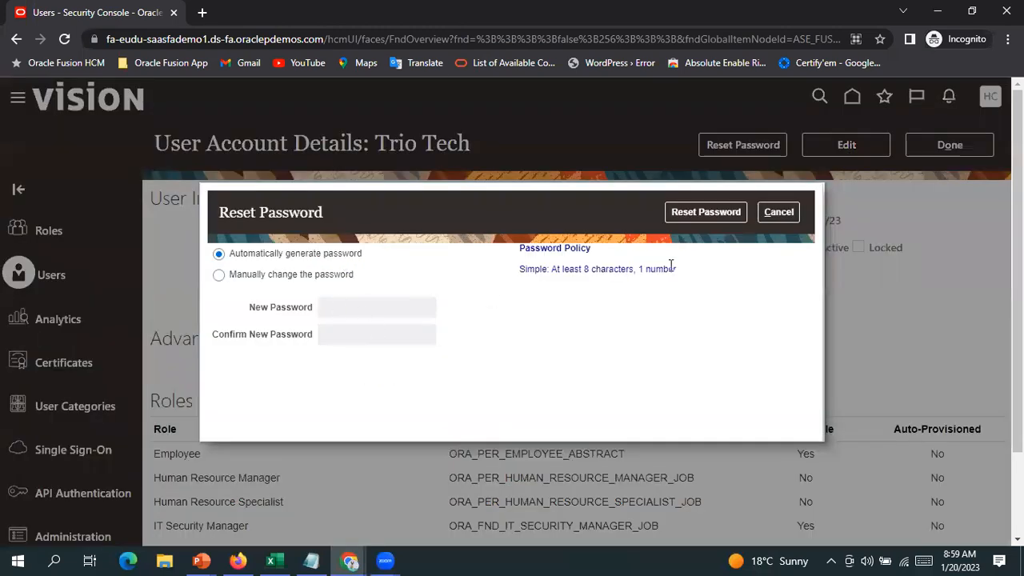
left_click(780, 212)
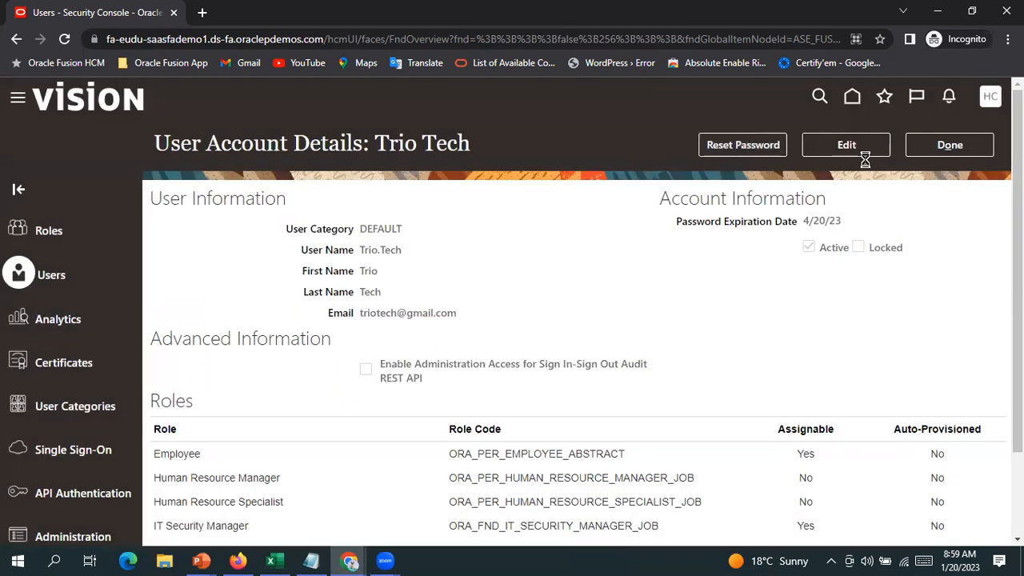
left_click(861, 145)
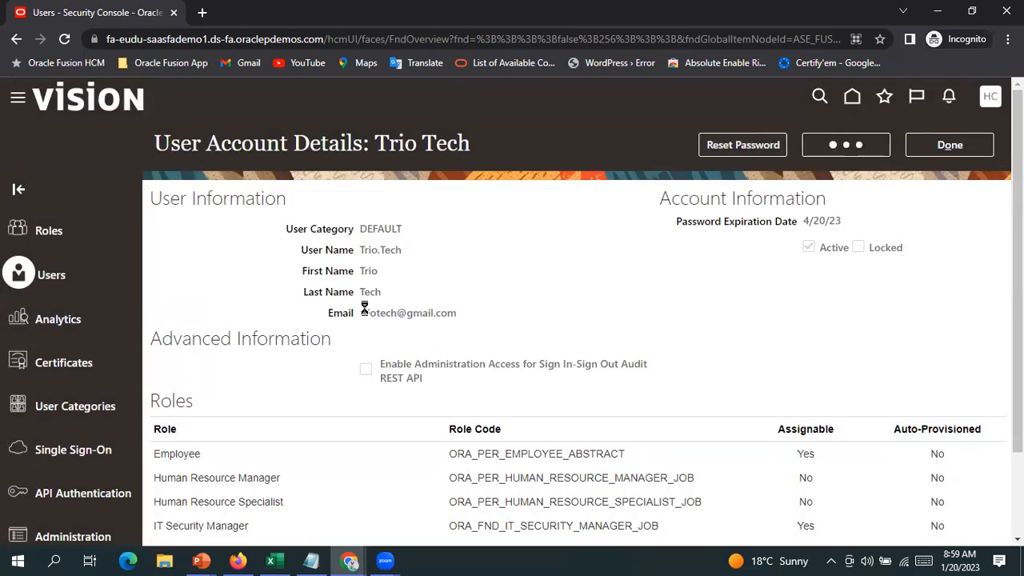
- Check the user name Trio.Tech, first name Trio, last name Tech and email fields
double_click(371, 260)
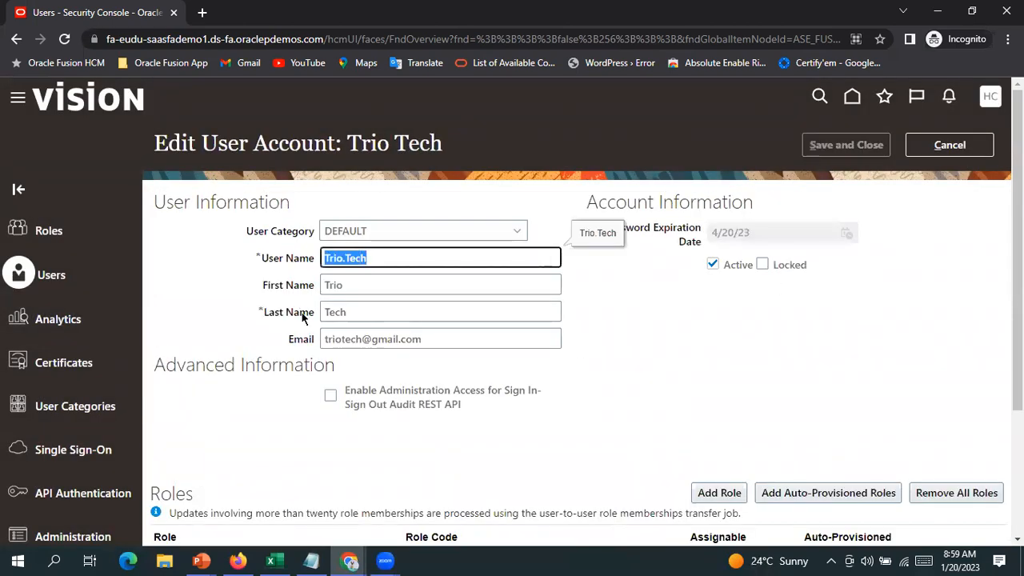
double_click(362, 285)
double_click(355, 314)
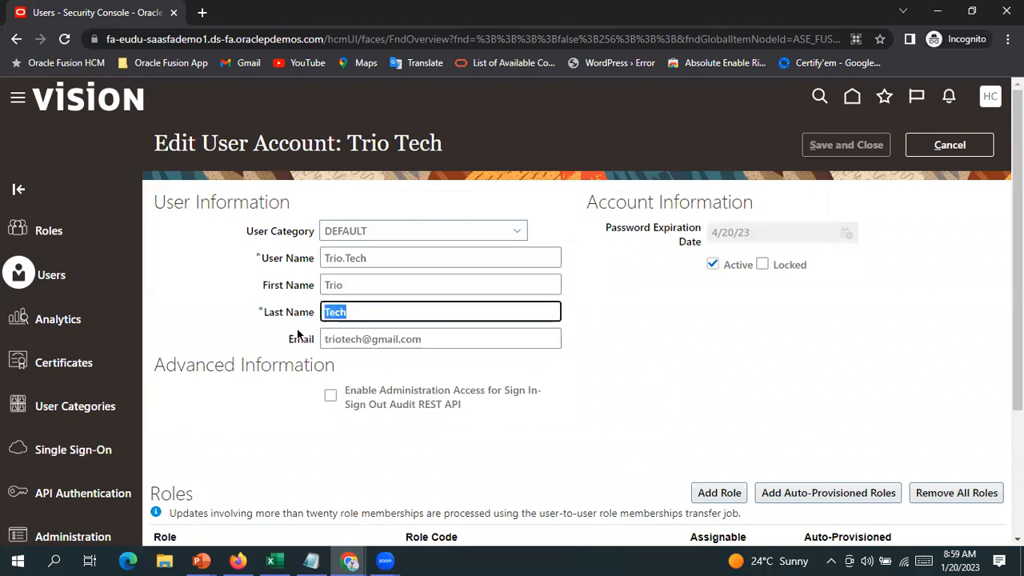
left_click(414, 338)
double_click(411, 338)
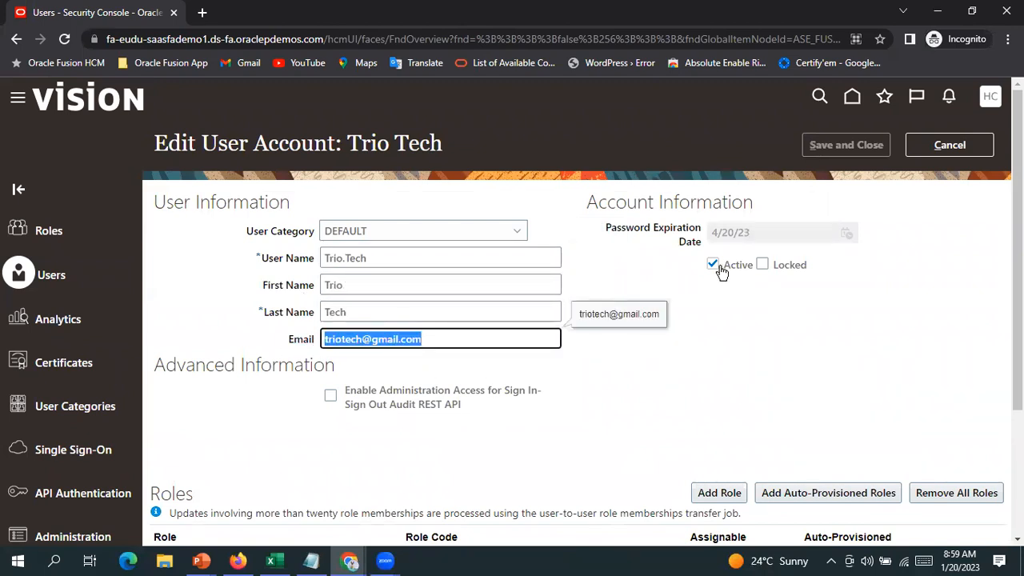
left_click(763, 269)
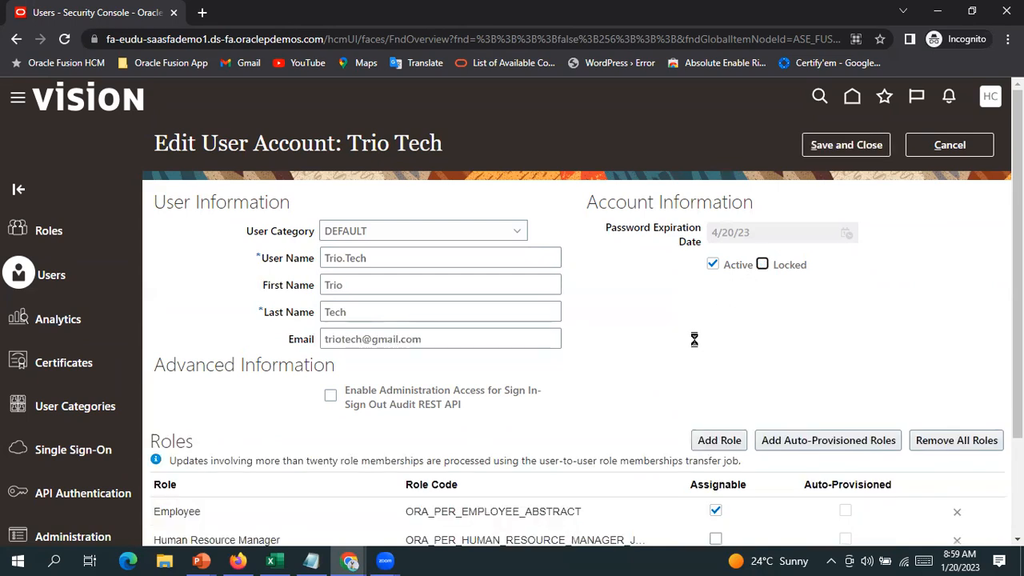
scroll(748, 277, "down", 2)
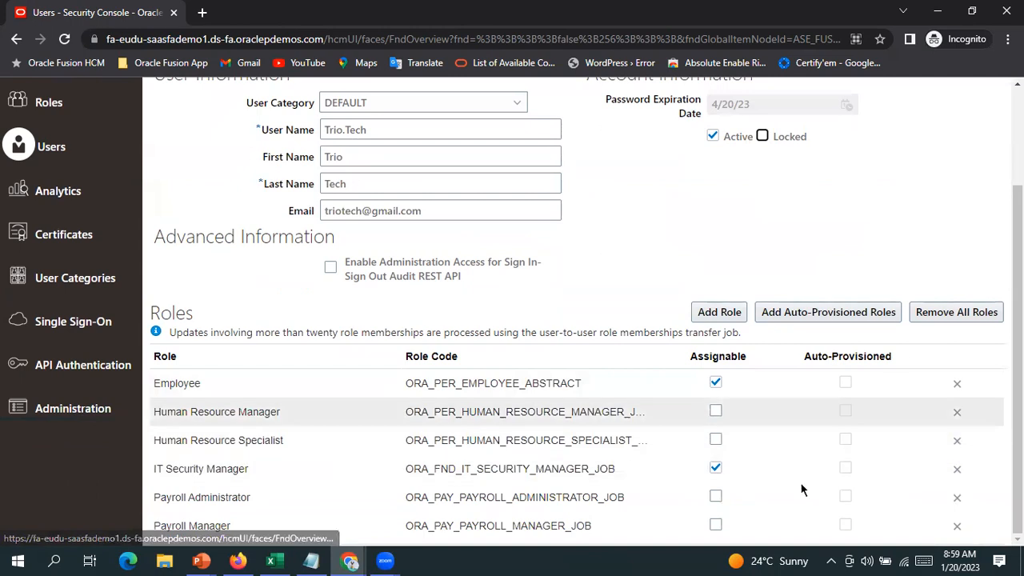
scroll(814, 415, "up", 2)
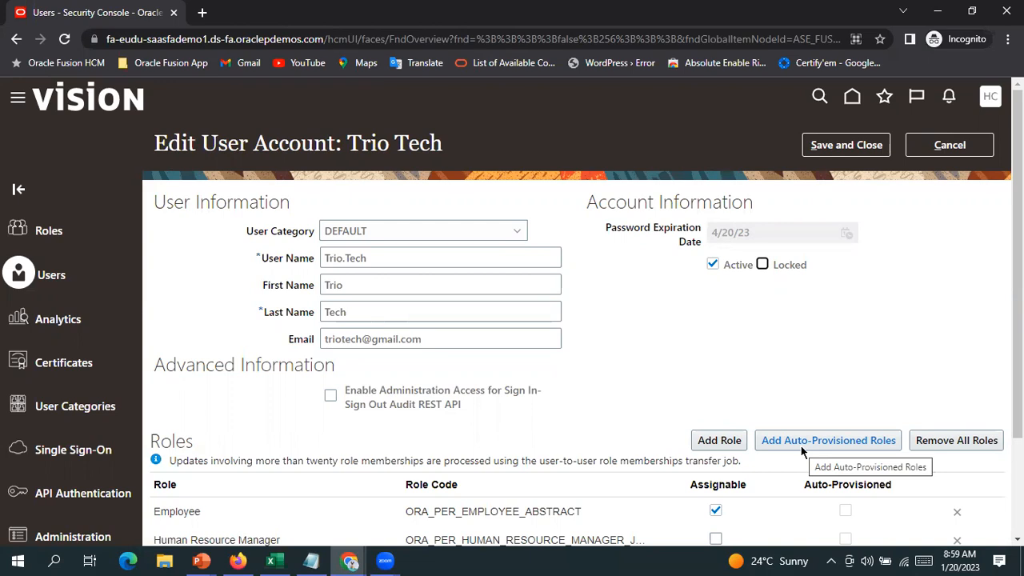
key("alt+Tab")
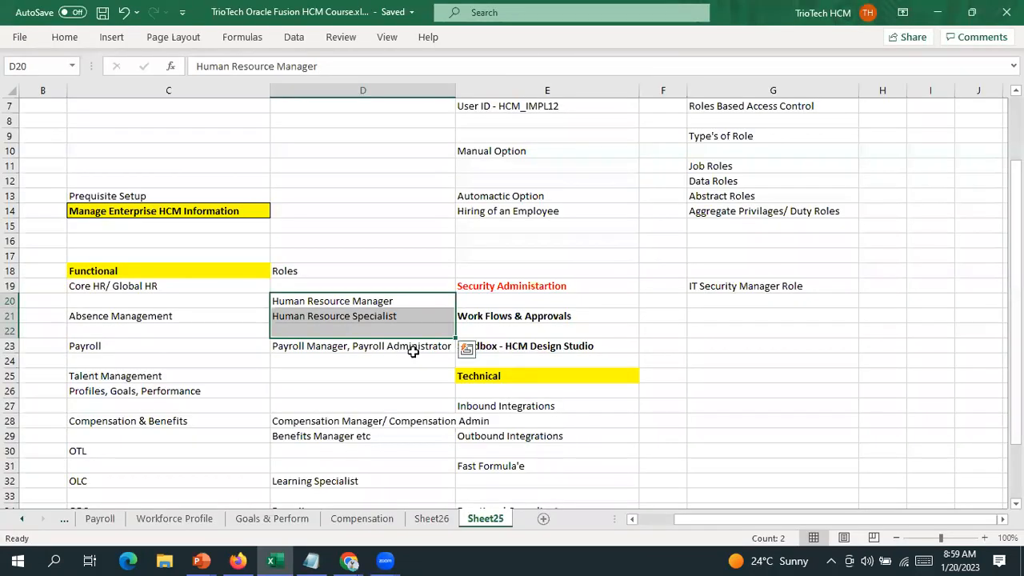
scroll(528, 304, "up", 2)
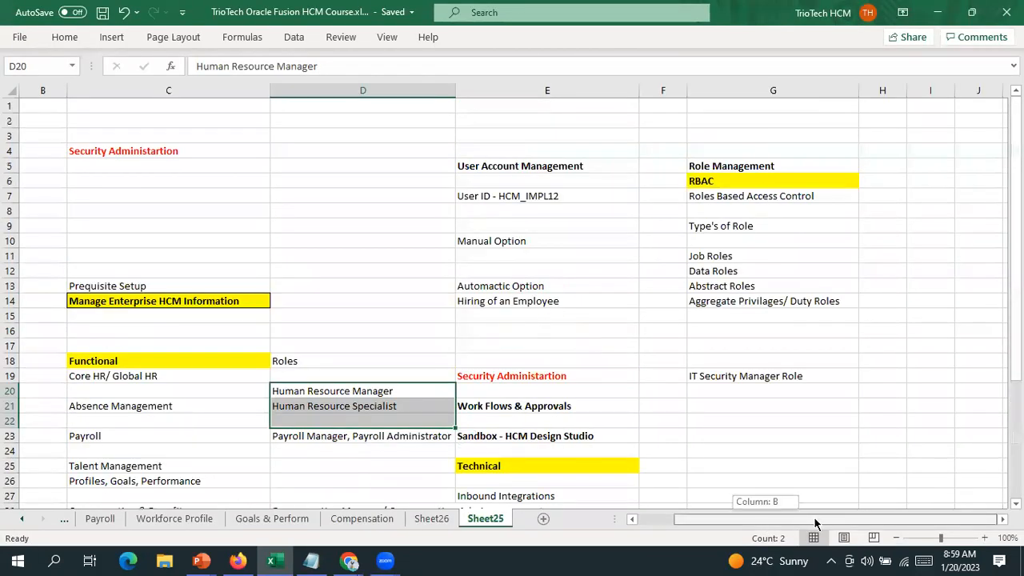
left_click_drag(512, 272, 513, 316)
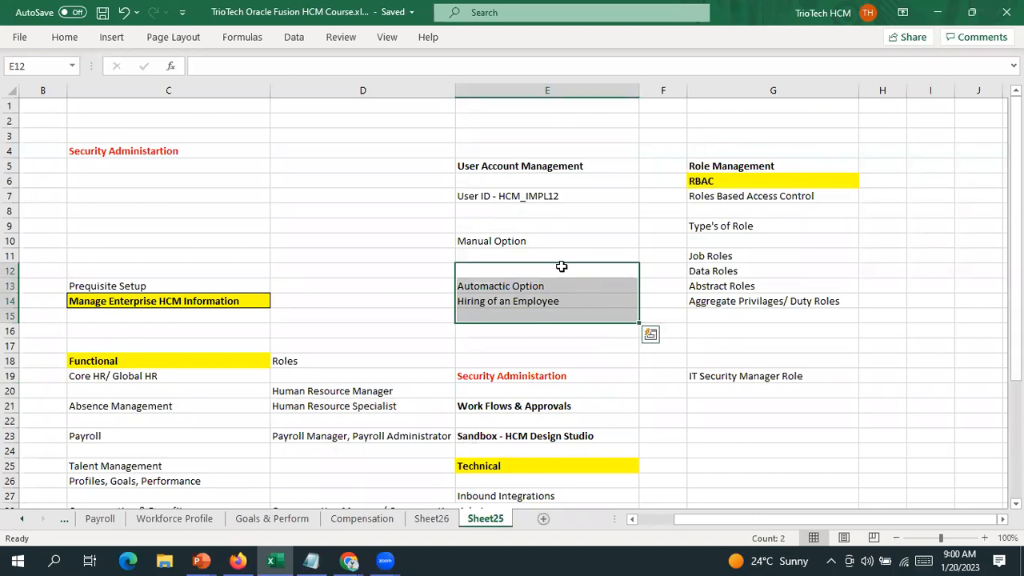
left_click(549, 288)
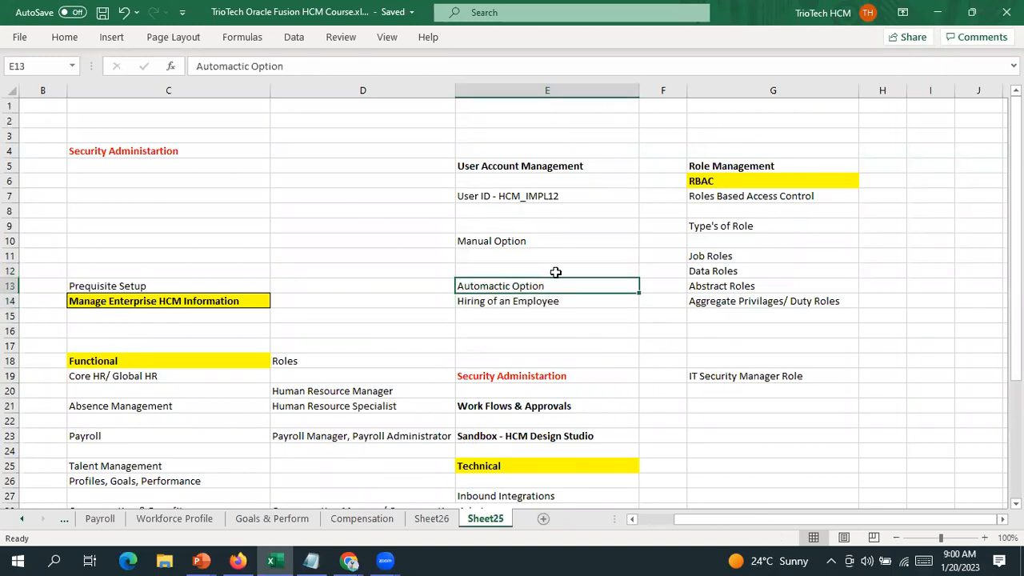
left_click_drag(736, 168, 726, 314)
left_click_drag(512, 277, 497, 345)
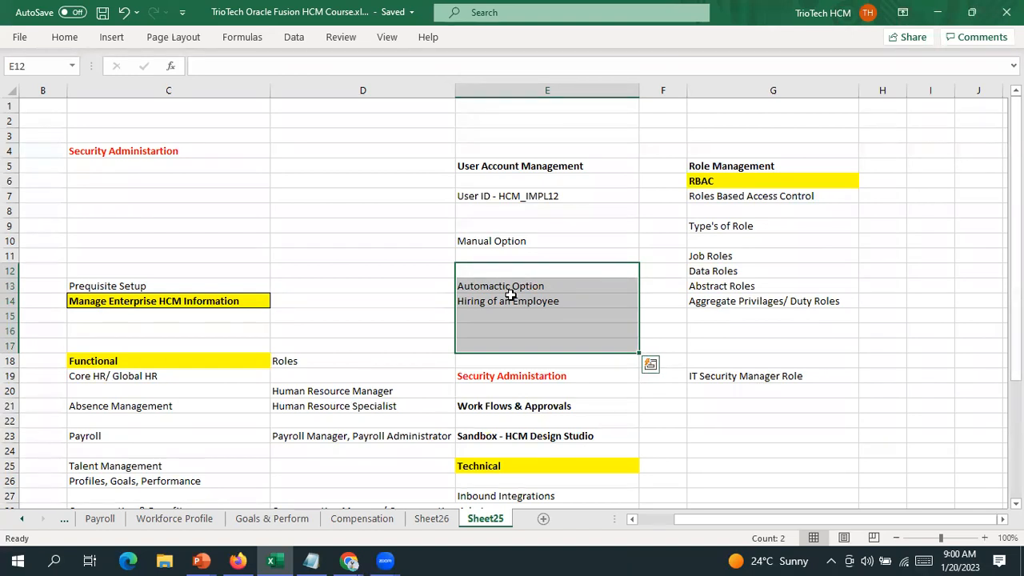
scroll(331, 347, "down", 4)
left_click_drag(354, 207, 353, 436)
scroll(352, 428, "up", 4)
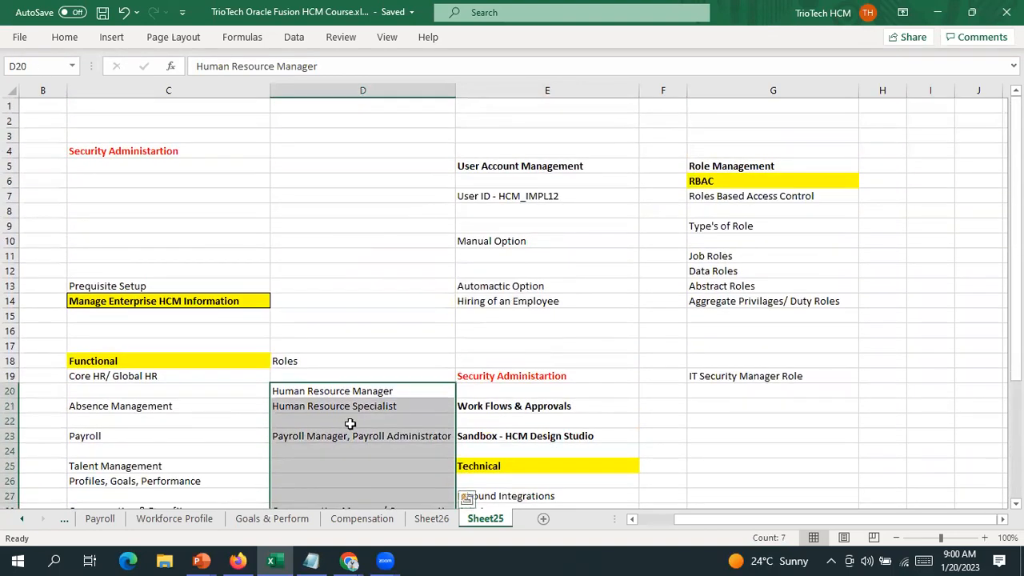
left_click_drag(531, 271, 526, 308)
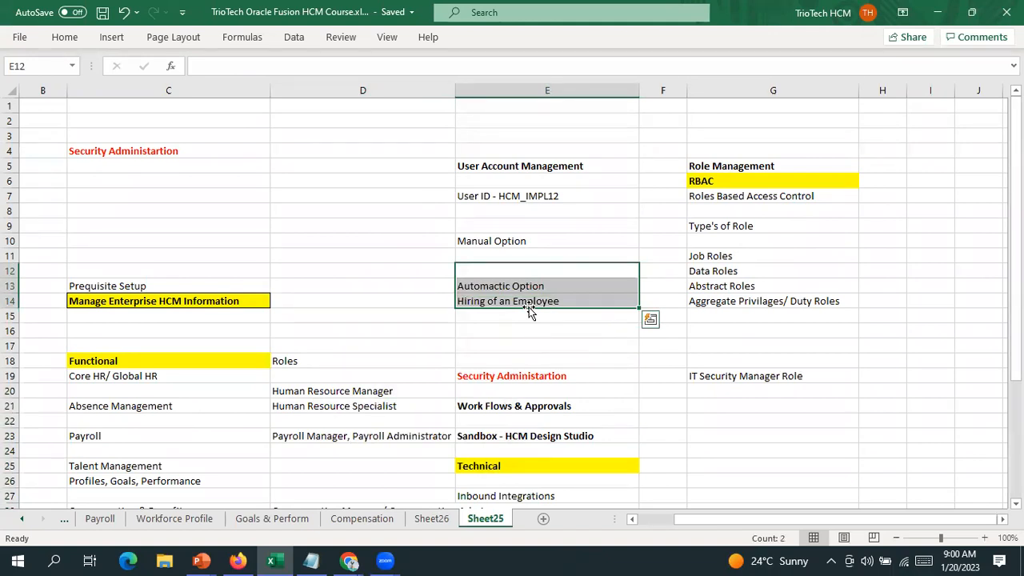
key("alt+Tab")
scroll(839, 304, "down", 3)
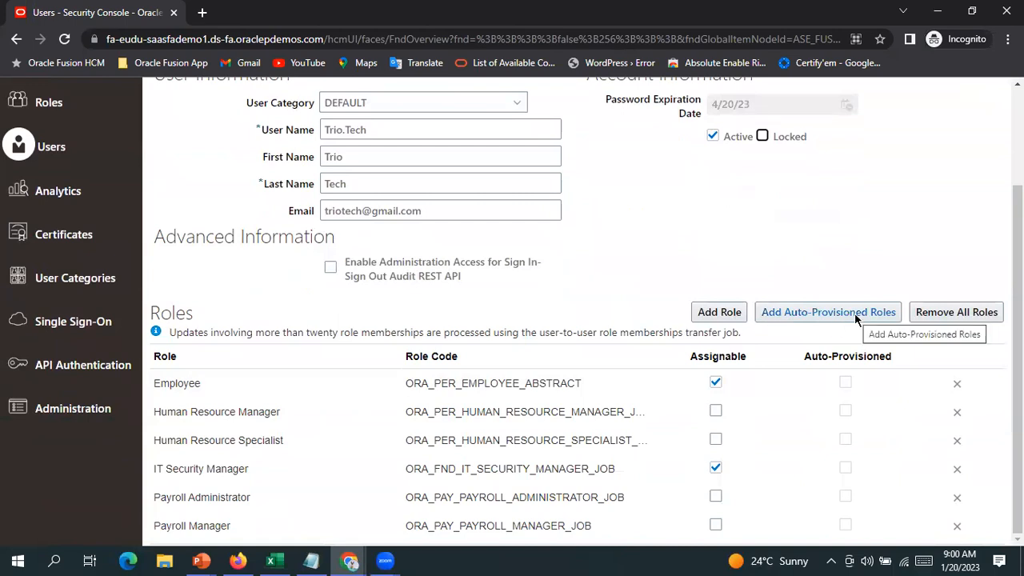
left_click(280, 38)
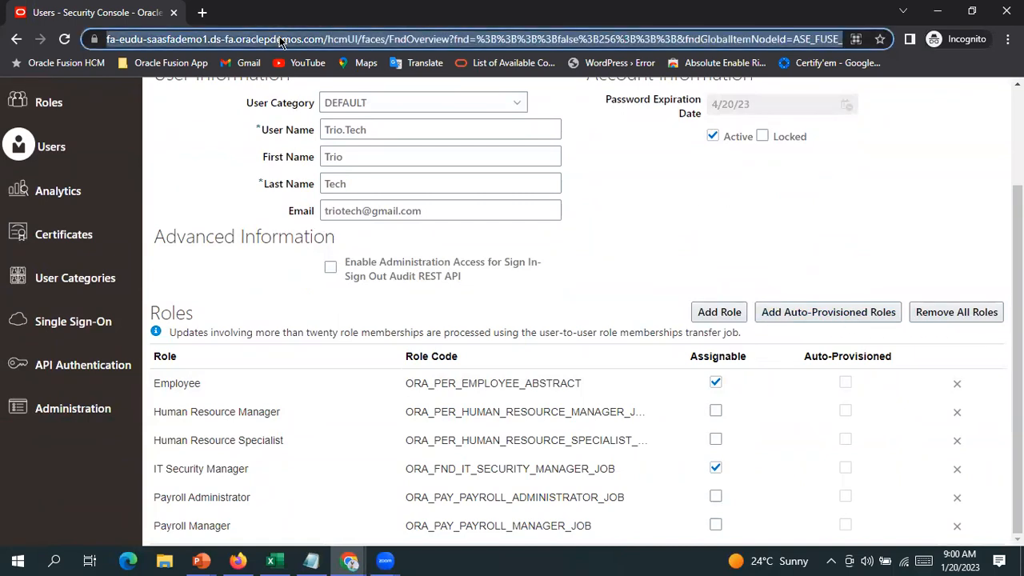
key("alt+Tab")
left_click_drag(723, 165, 721, 303)
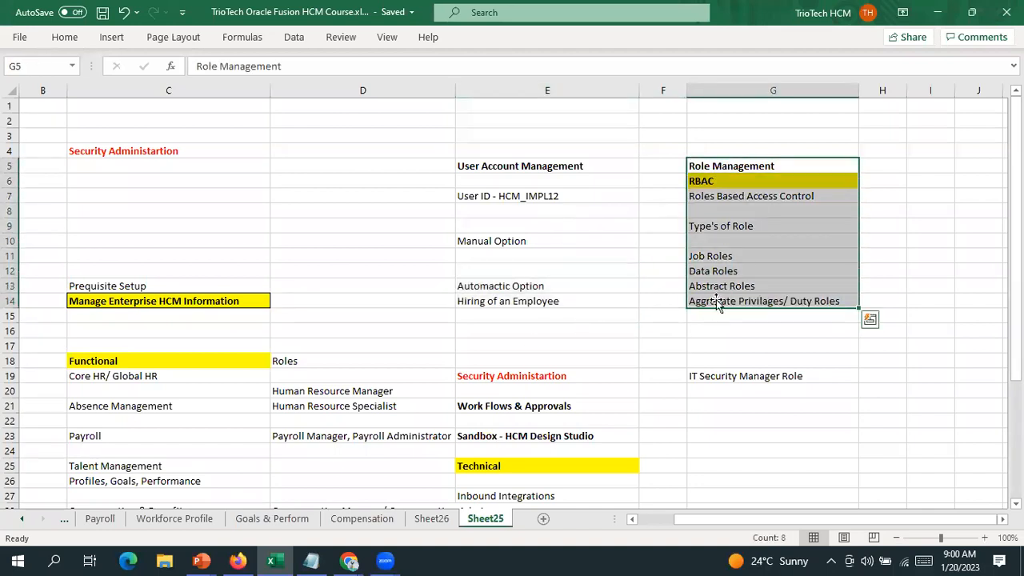
left_click_drag(315, 343, 364, 484)
left_click(388, 301)
left_click(389, 317)
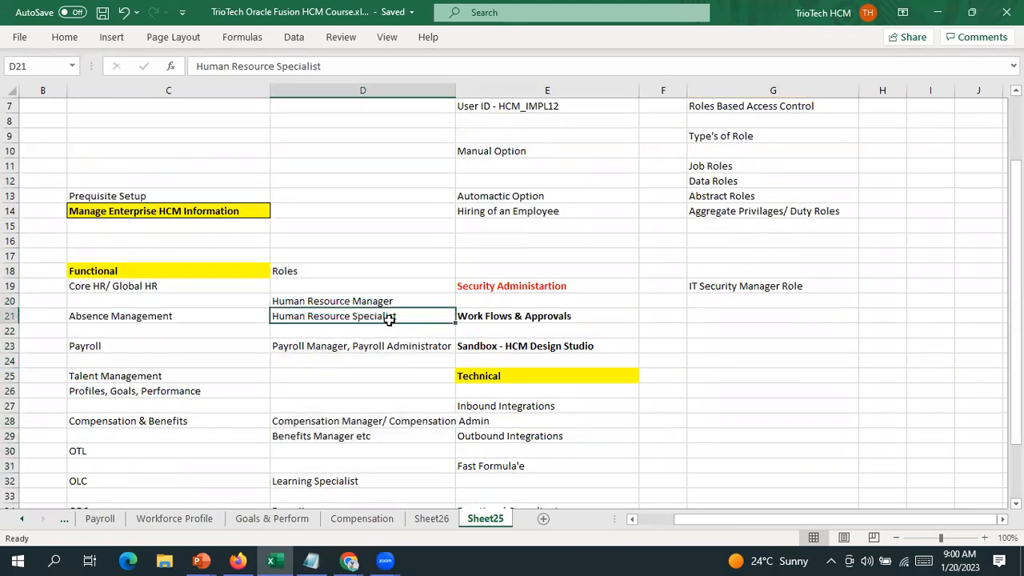
left_click(410, 301)
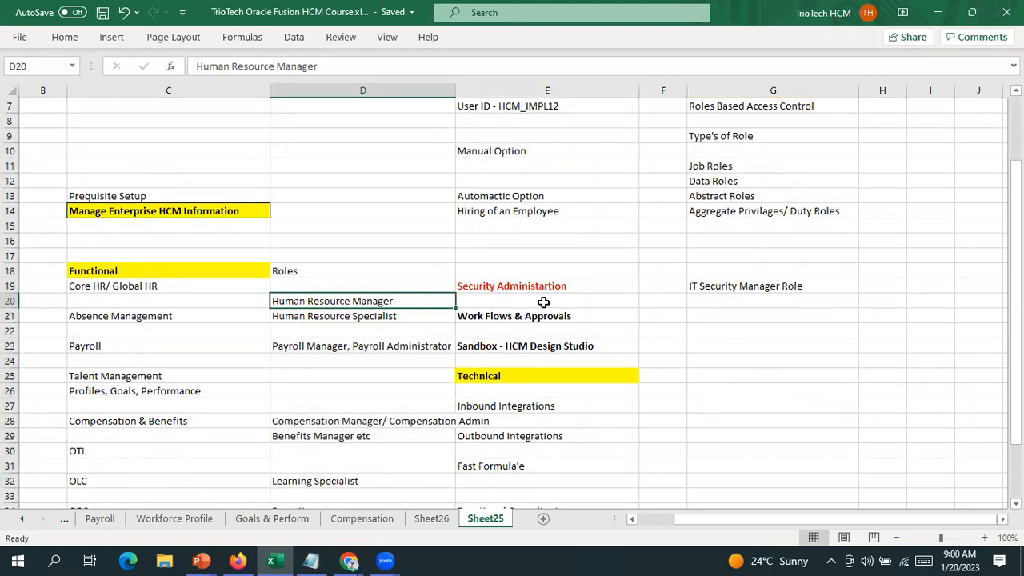
left_click(416, 316)
left_click(415, 347)
left_click(388, 422)
left_click(354, 436)
left_click(351, 480)
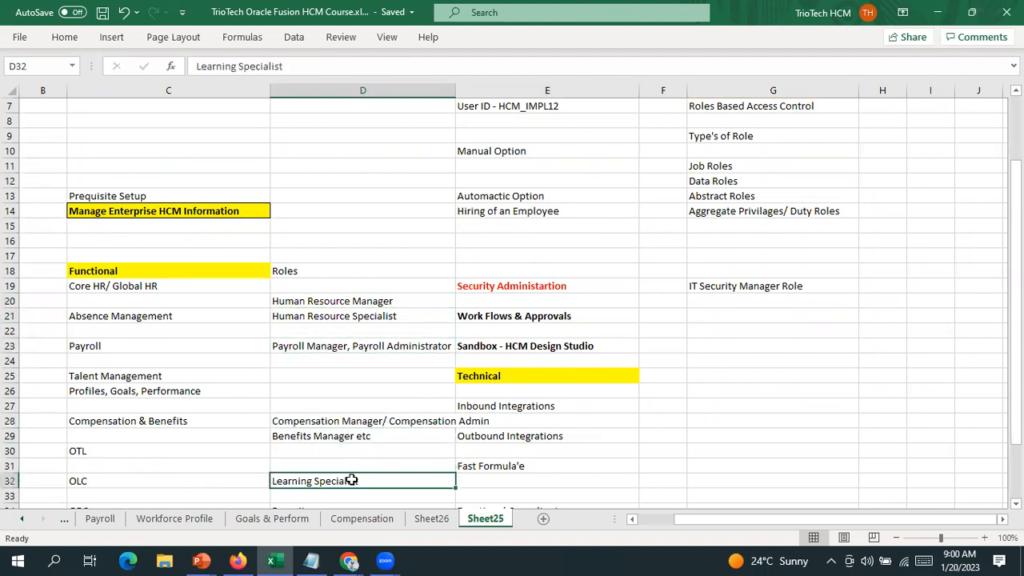
left_click(406, 299)
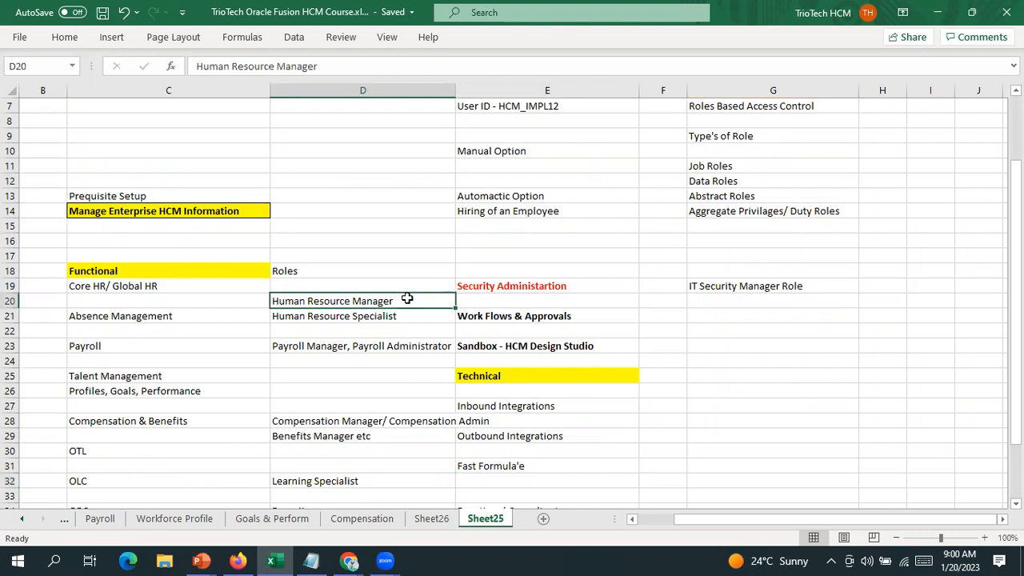
left_click(403, 316)
left_click(408, 345)
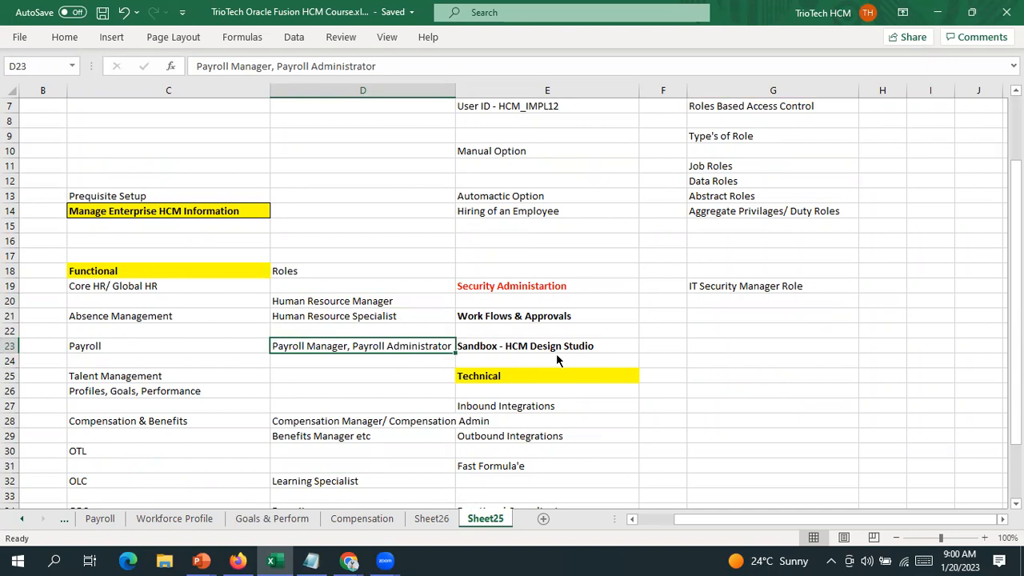
key("alt+Tab")
scroll(814, 232, "up", 2)
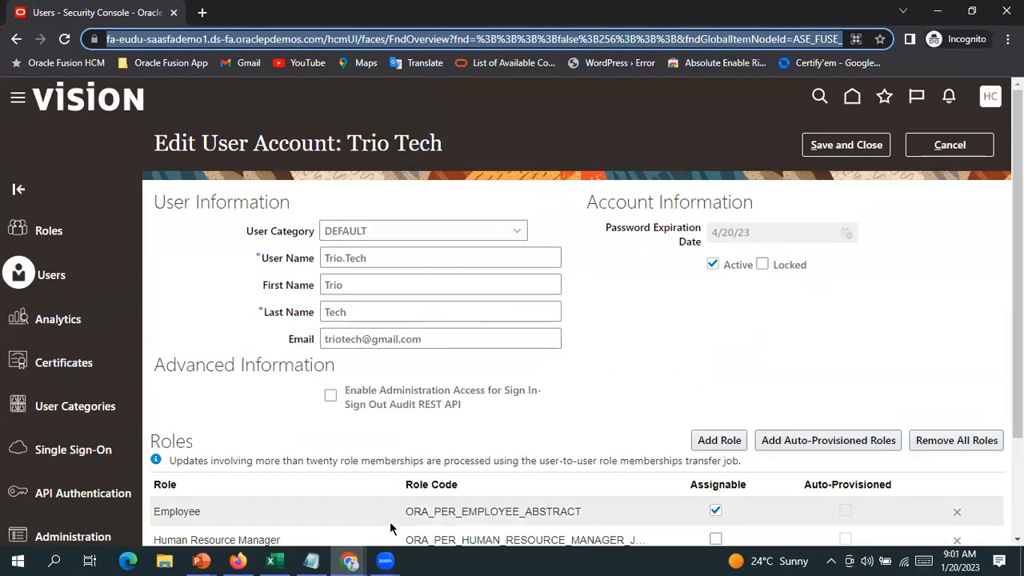
left_click(270, 561)
left_click_drag(749, 150, 781, 376)
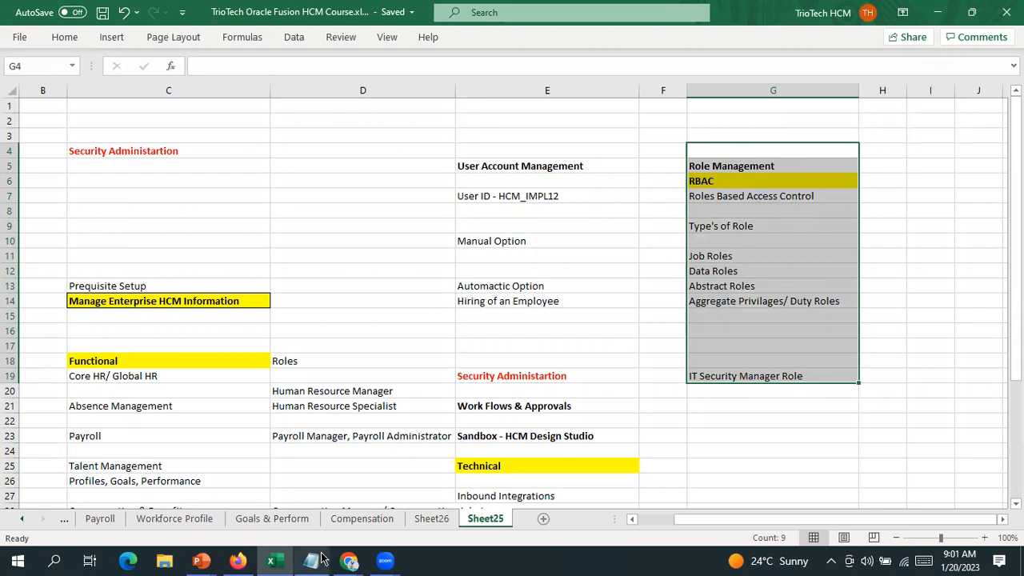
mouse_move(349, 561)
left_click(437, 492)
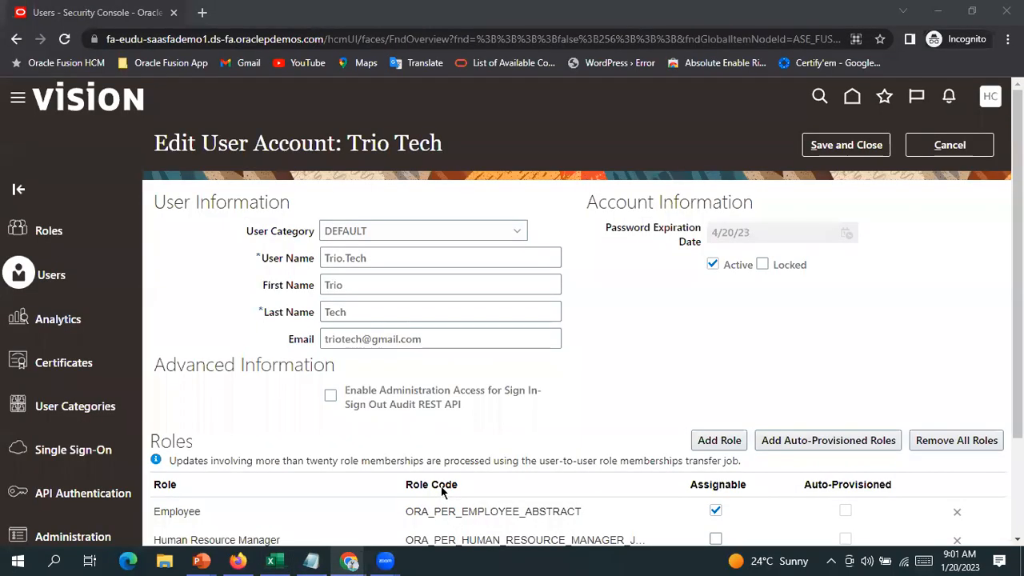
scroll(885, 252, "down", 2)
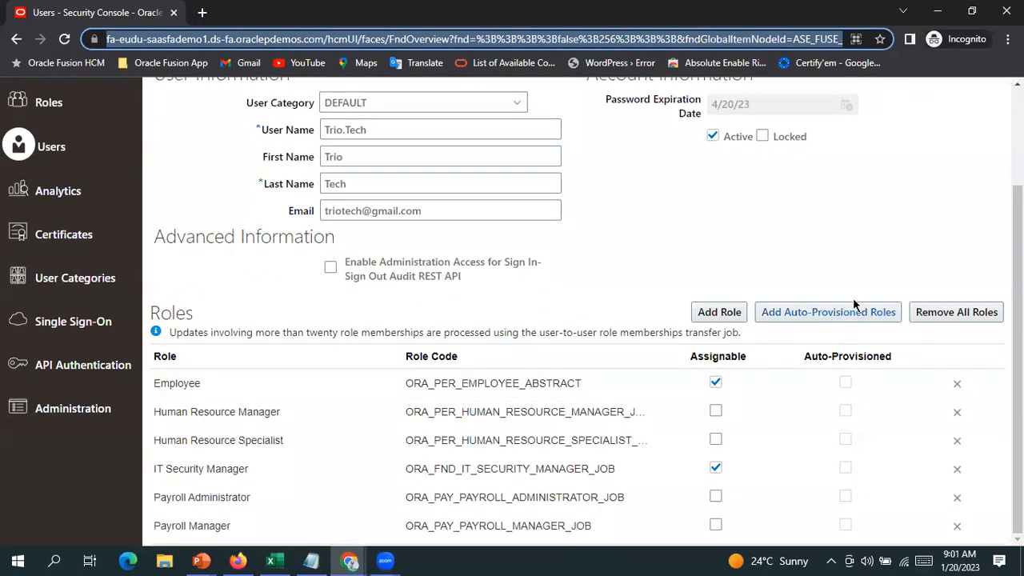
left_click(841, 320)
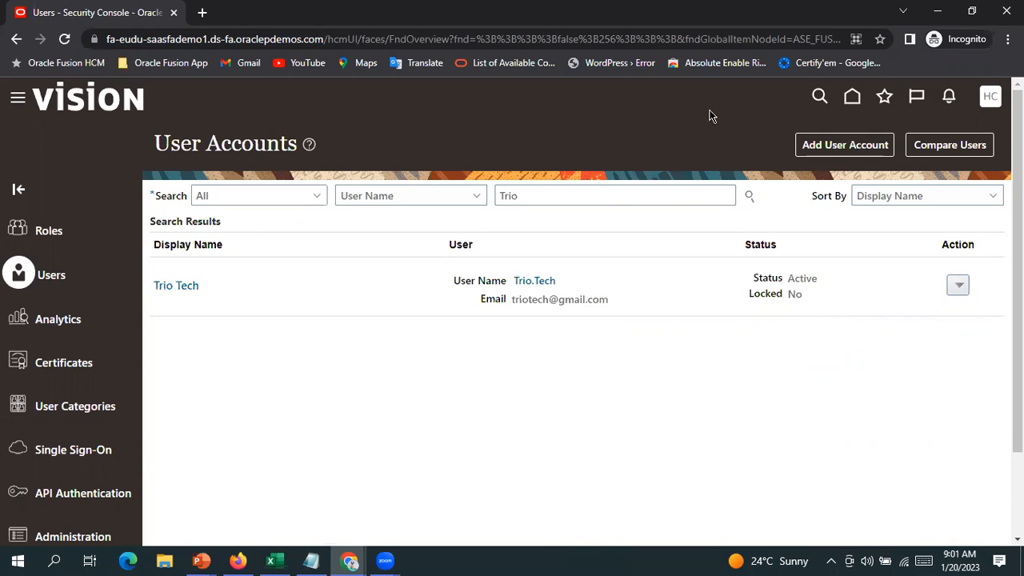
- Start a new blank Add User Account form, with user category DEFAULT and status Active
left_click(855, 144)
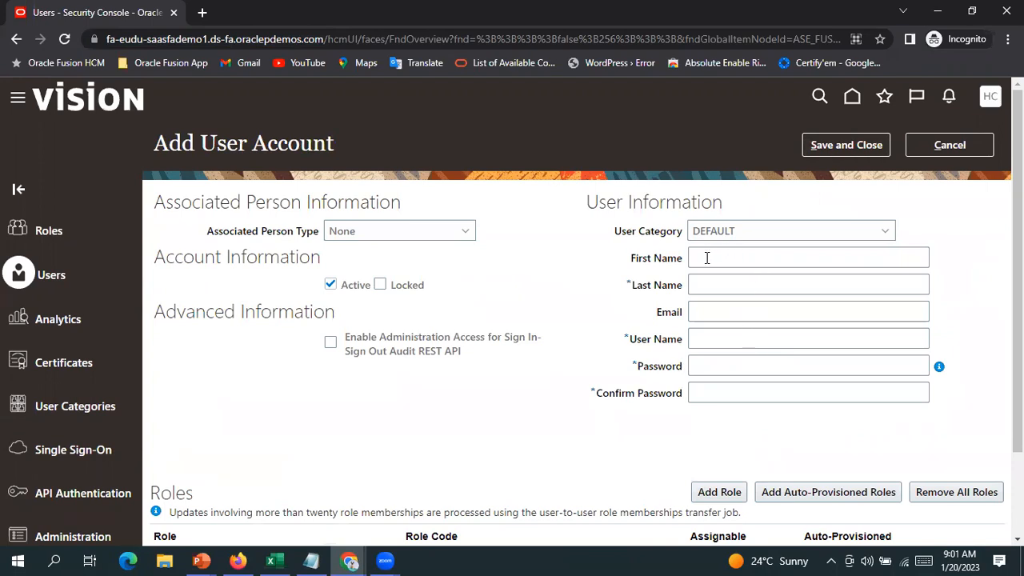
- Enter first name Trio and last name Tech so the user name auto-generates
left_click_drag(180, 143, 300, 164)
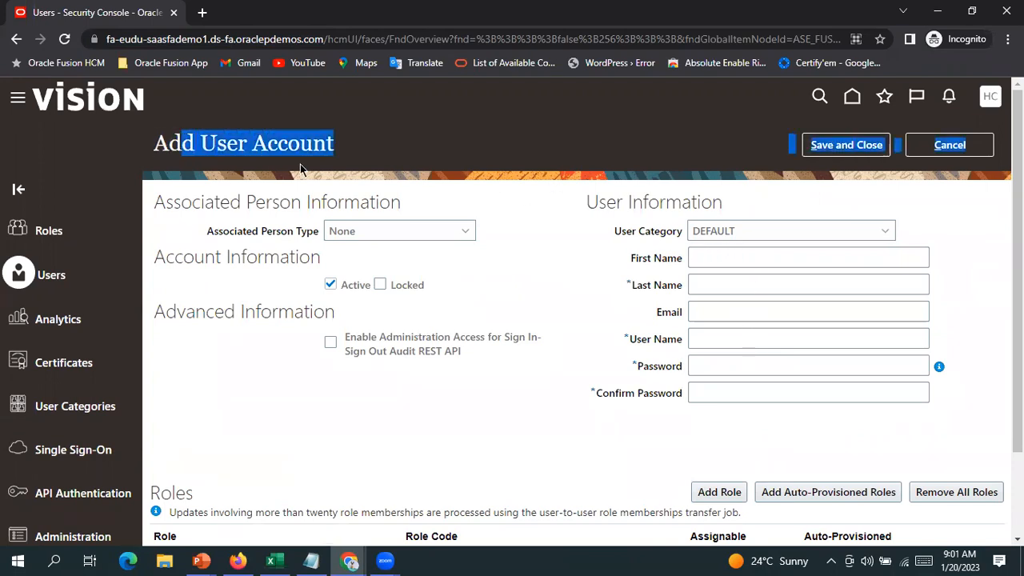
left_click(708, 261)
type("Tric")
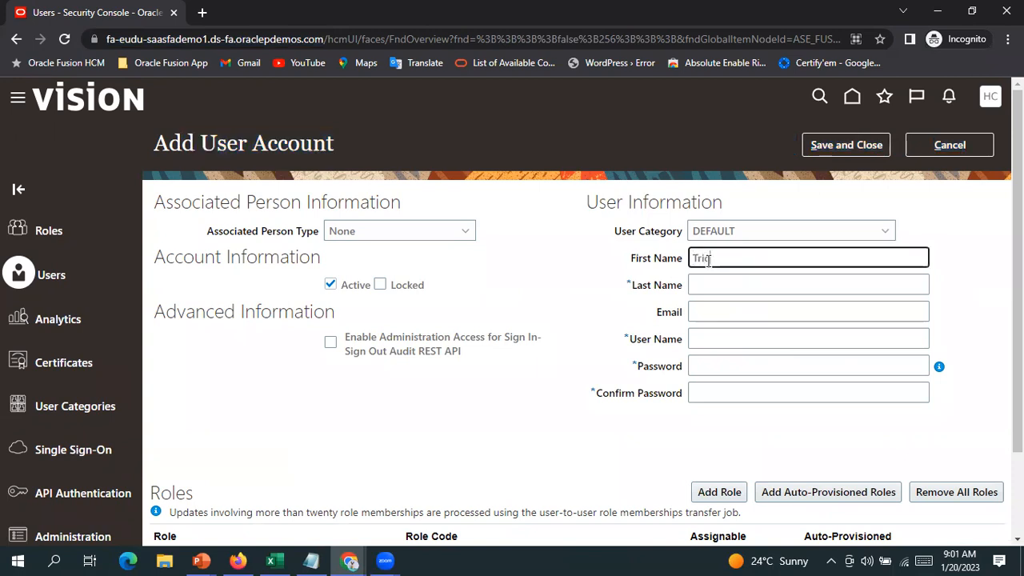
key("Tab")
type("Tech")
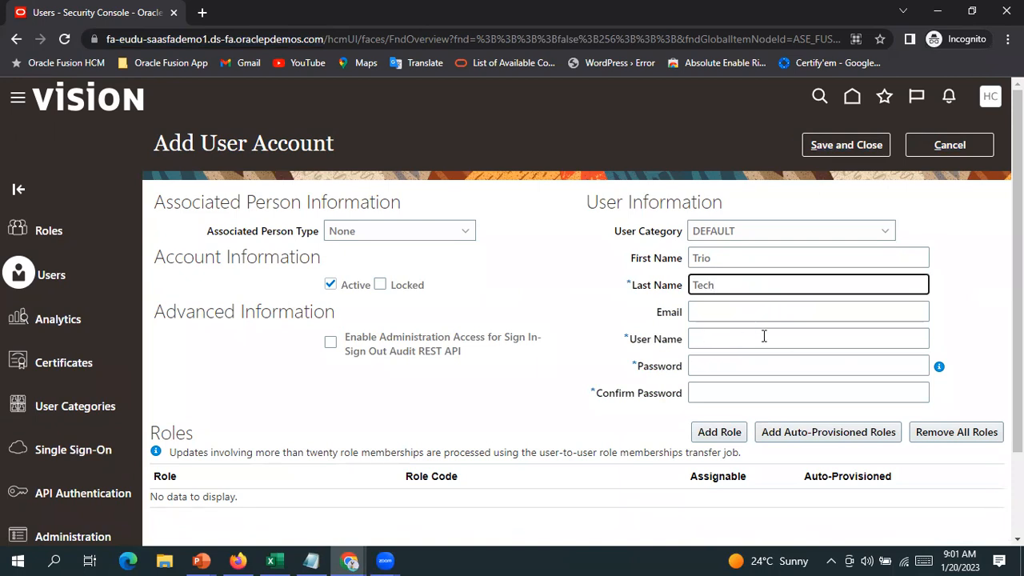
key("Tab")
key("Tab")
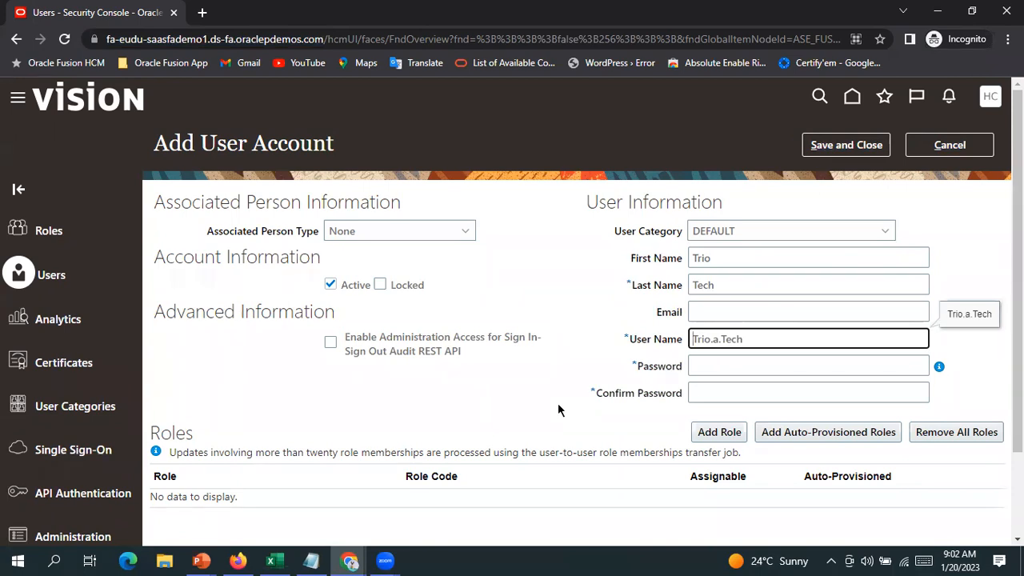
- Highlight the entered first name Trio and last name Tech on the form
left_click(316, 39)
double_click(717, 259)
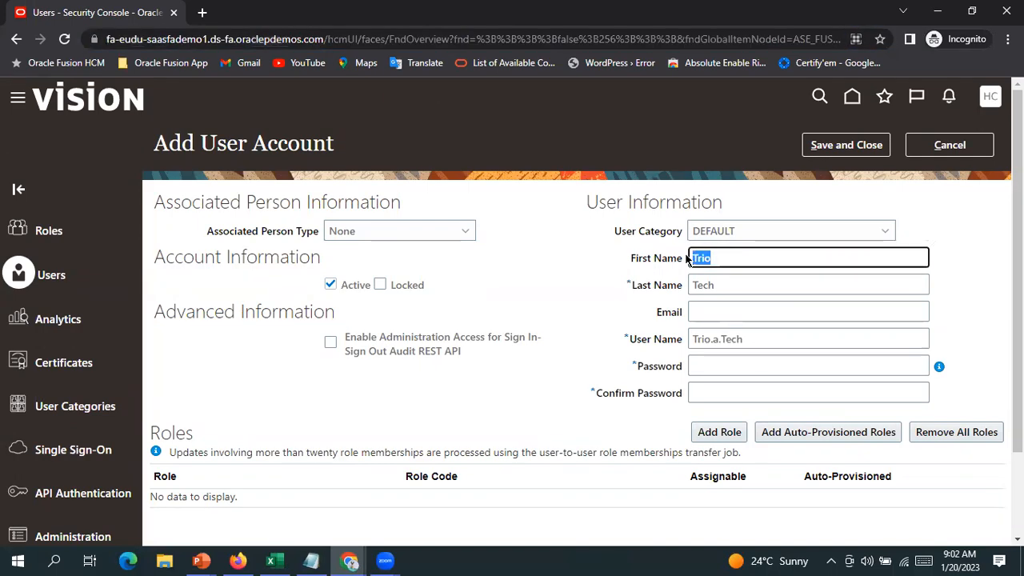
double_click(730, 285)
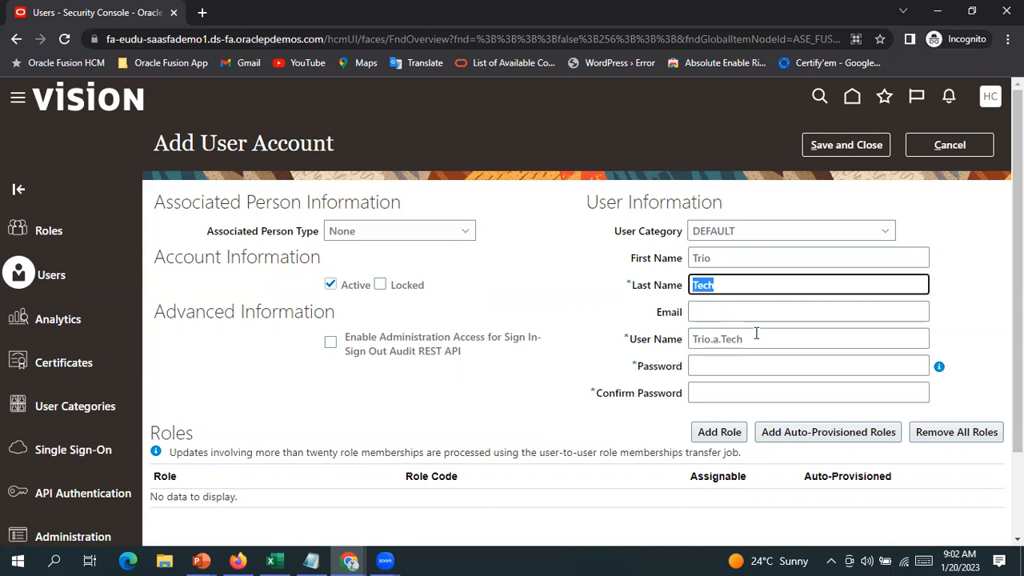
double_click(709, 259)
double_click(699, 285)
left_click_drag(734, 254, 679, 257)
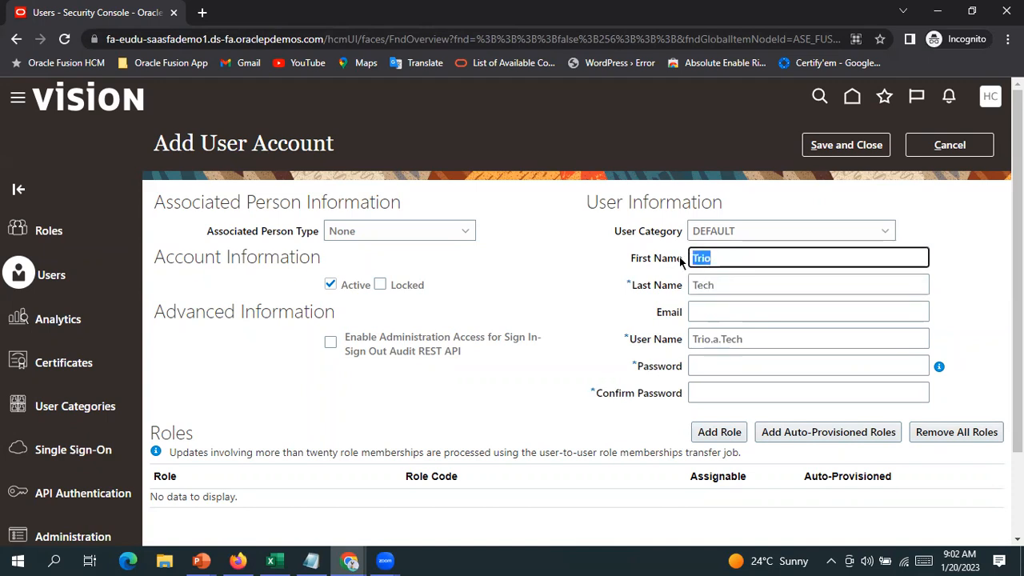
left_click_drag(726, 282, 687, 283)
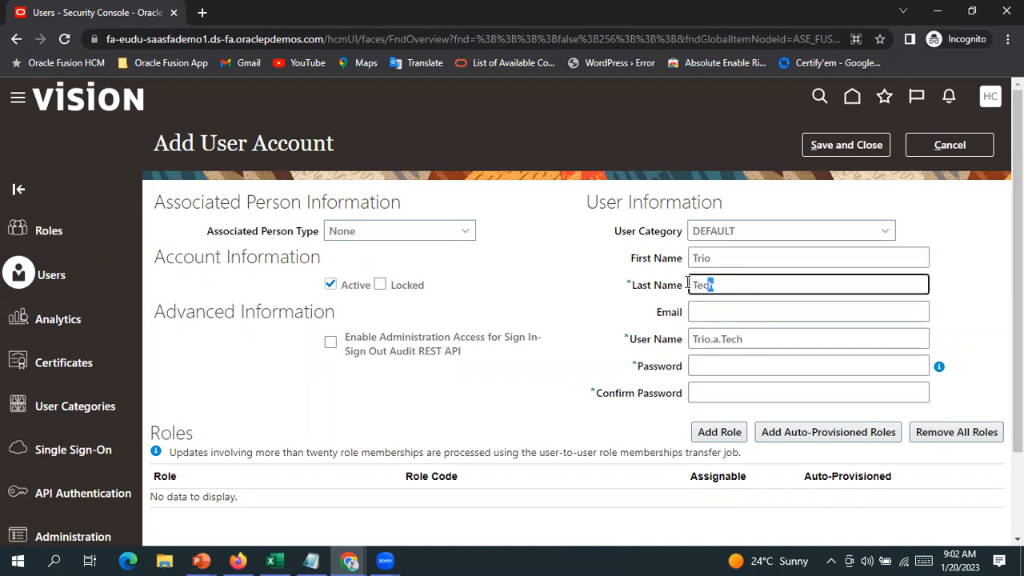
- Highlight the auto-generated user name Trio.a.Tech and its User Name label
left_click(718, 340)
double_click(717, 339)
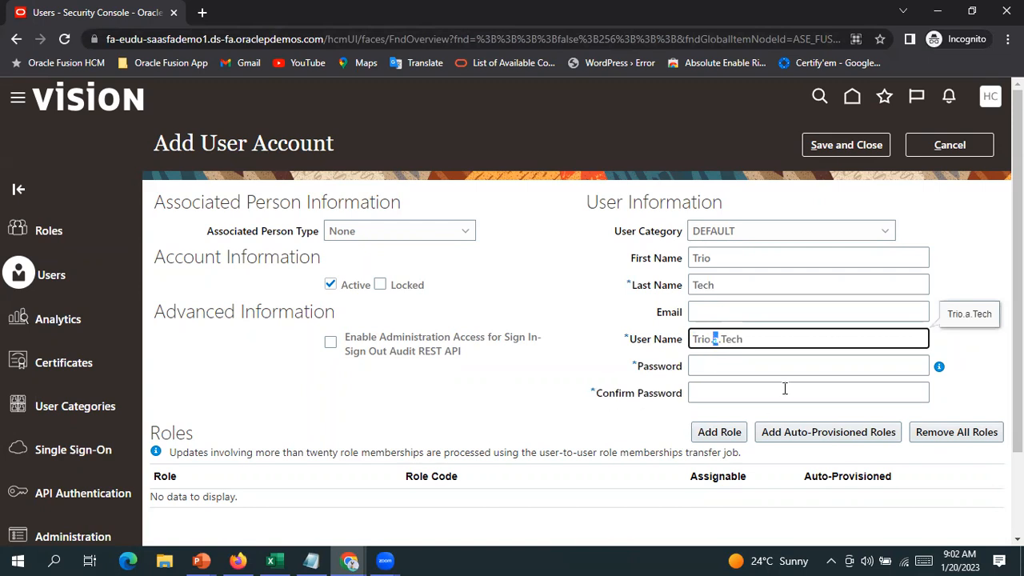
left_click_drag(773, 343, 641, 378)
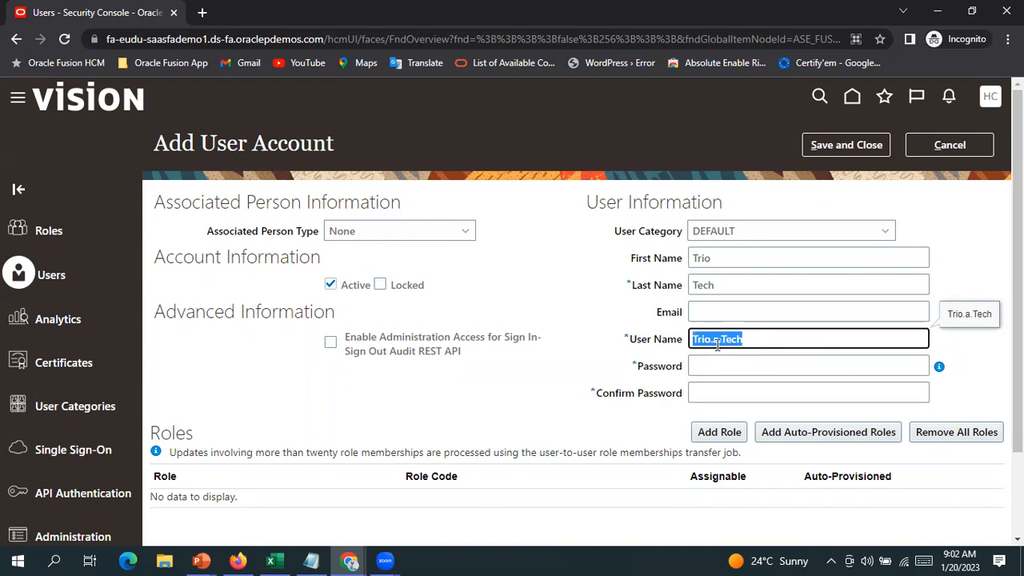
left_click(760, 337)
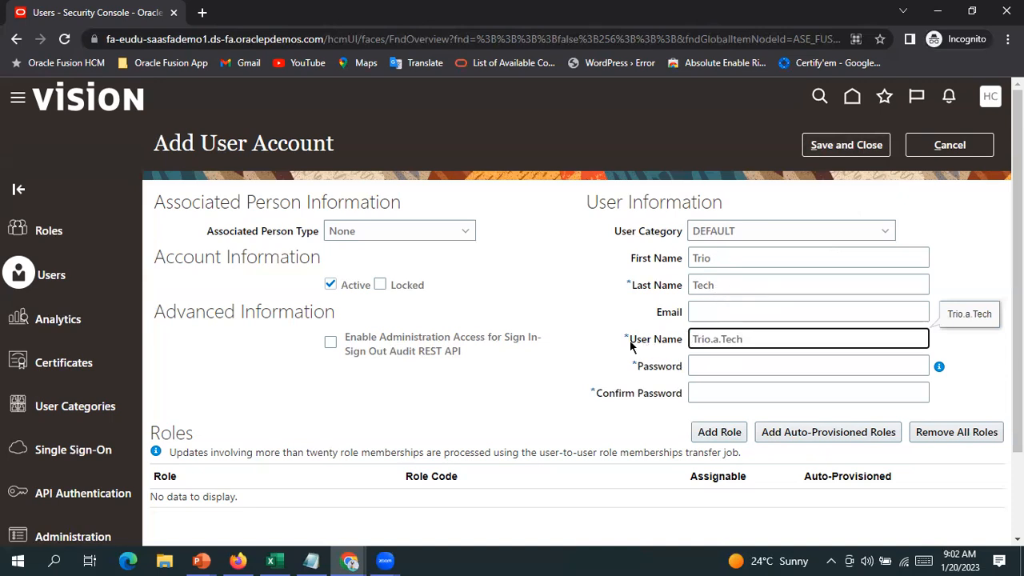
left_click_drag(631, 343, 685, 343)
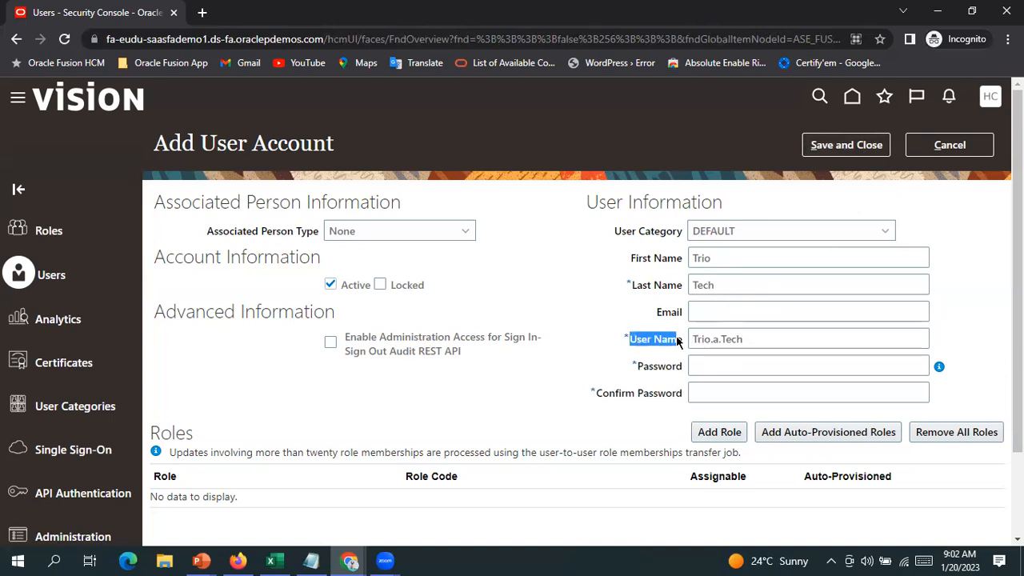
double_click(746, 339)
left_click(228, 38)
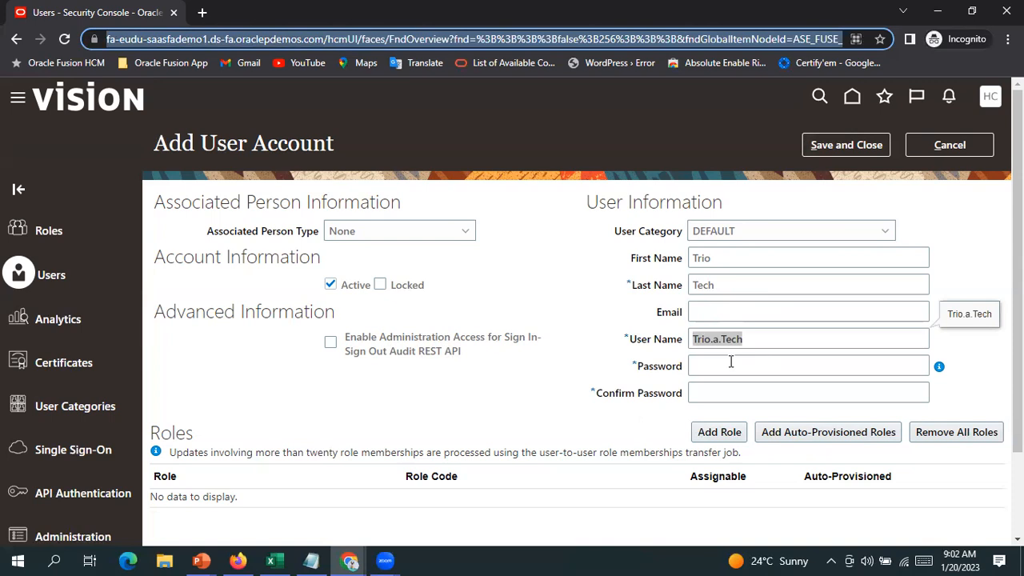
left_click(273, 560)
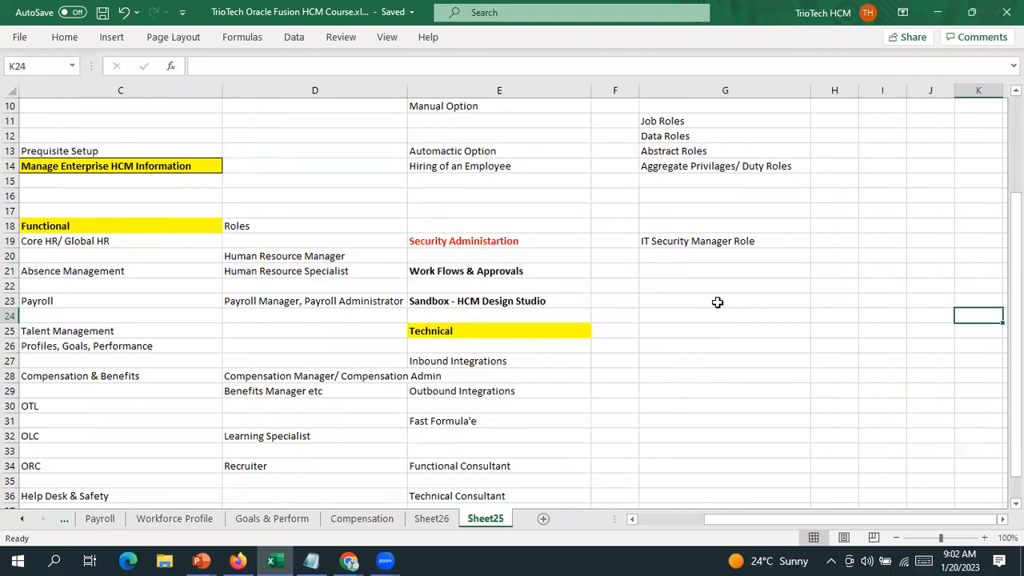
- Note 'User Name Generation Rule' in G24 and 'Duplication' in G26 of Sheet25
left_click(720, 313)
type("Use")
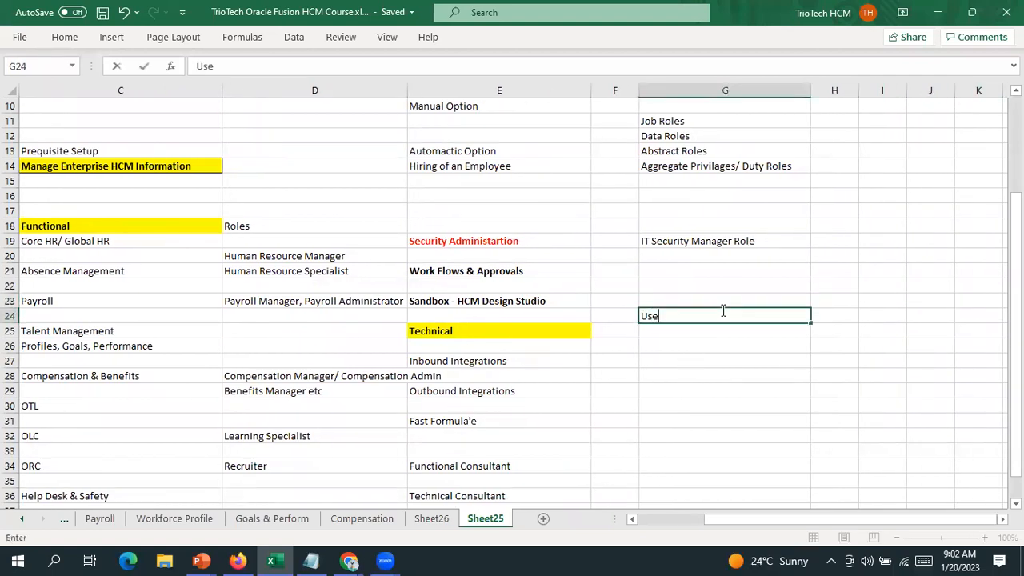
type("r Name Ge")
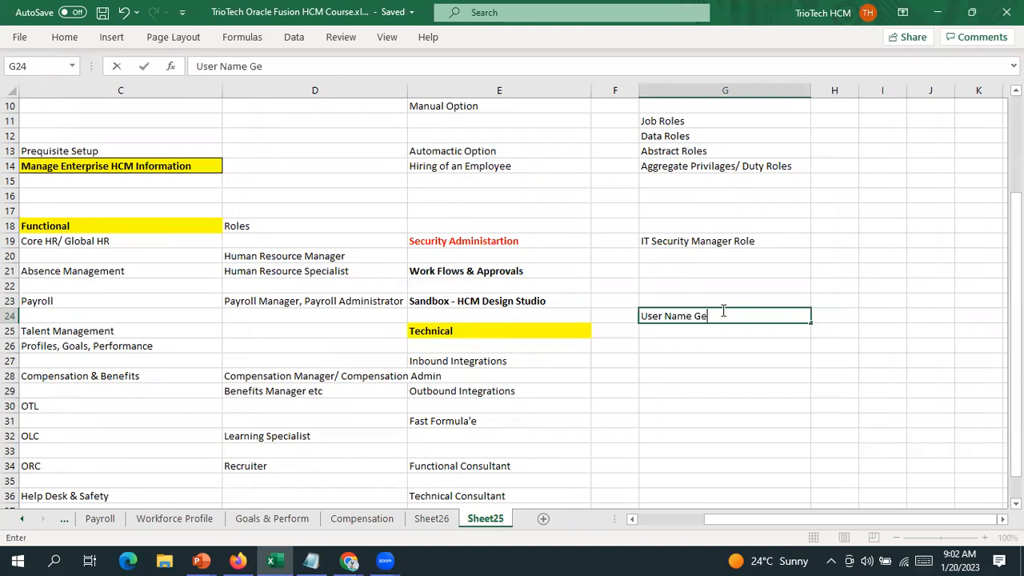
type("neration Rule")
key("Return")
key("Return")
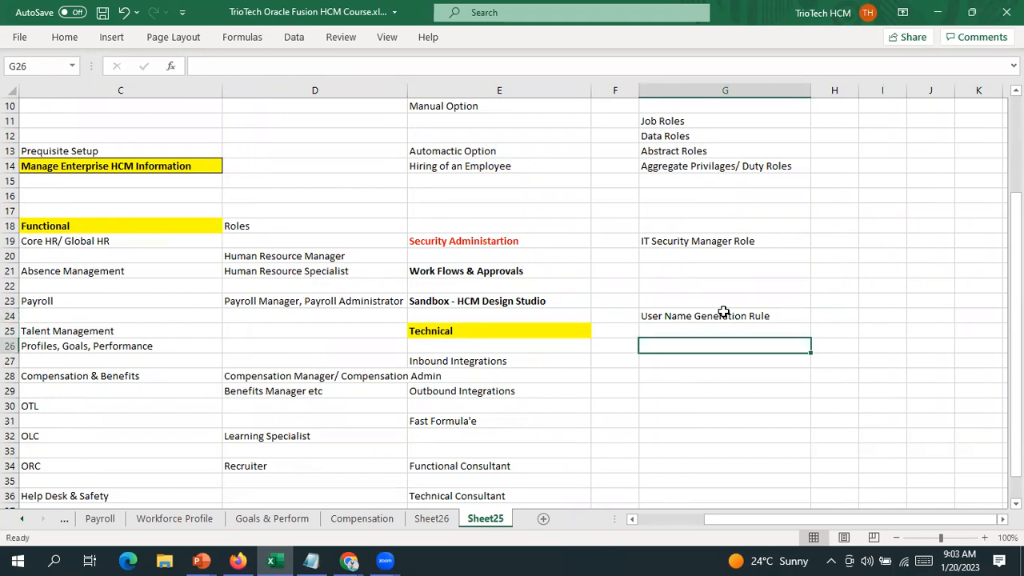
type("Duplic")
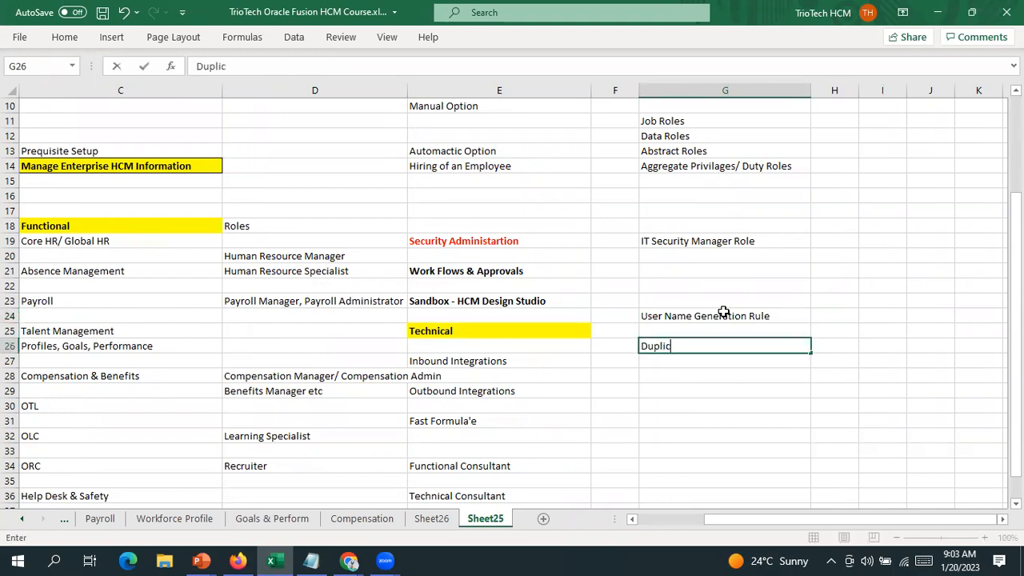
type("ation")
key("ctrl+Return")
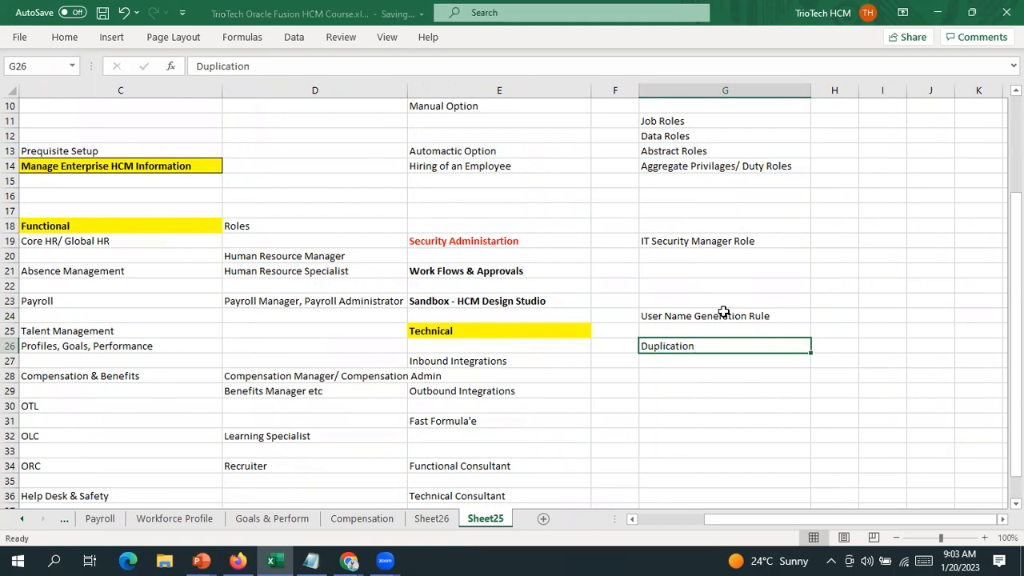
key("alt+Tab")
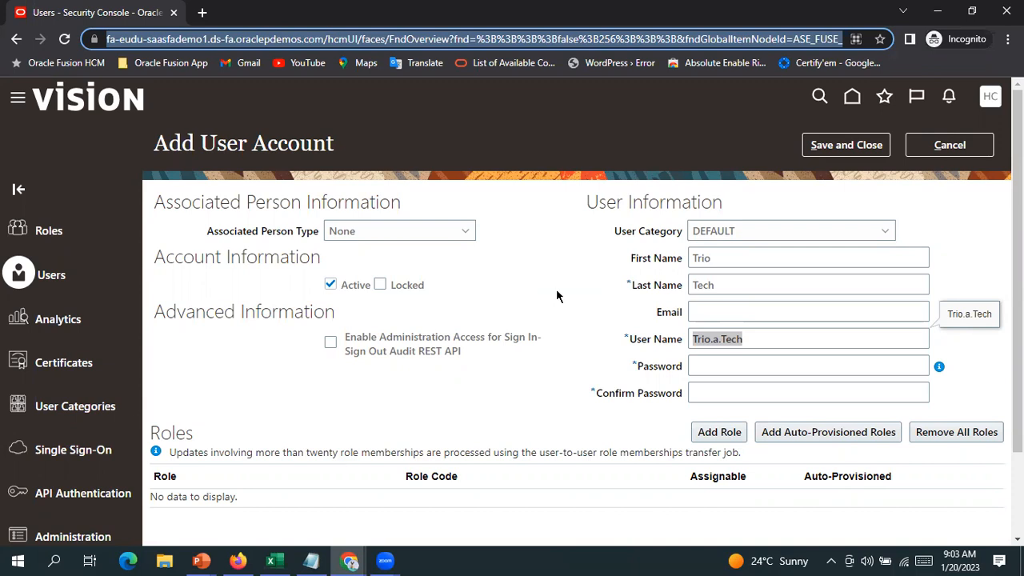
- Extend the Excel note in G26 to read 'Duplication Cases'
left_click_drag(631, 339, 687, 340)
left_click_drag(631, 257, 657, 349)
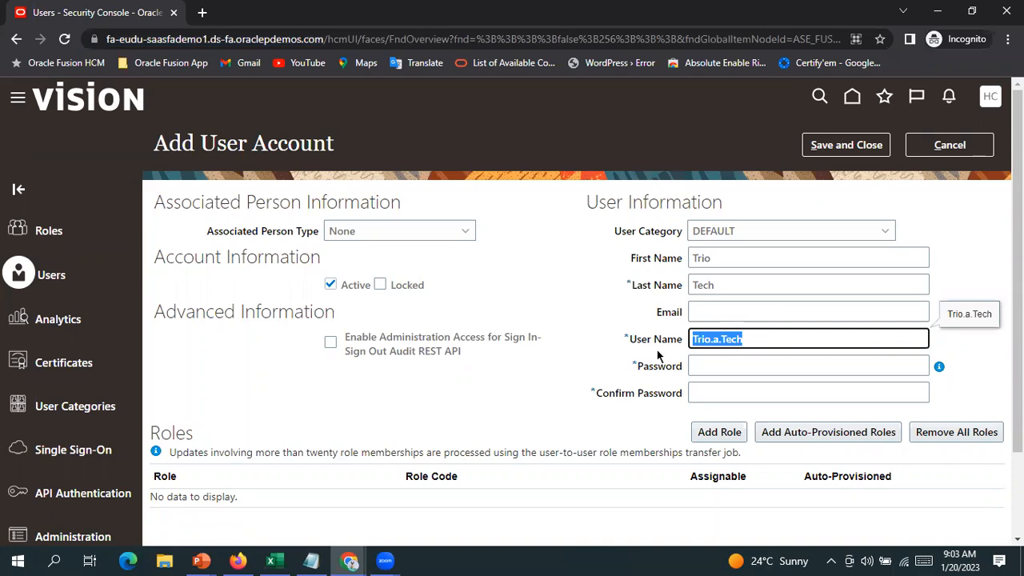
key("alt+Tab")
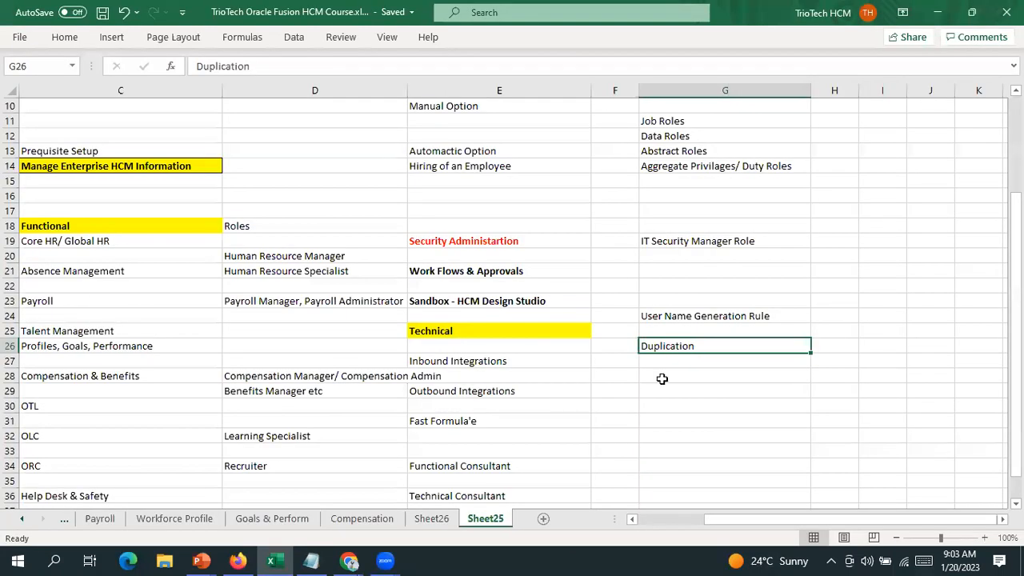
double_click(709, 348)
type("Cases")
key("Return")
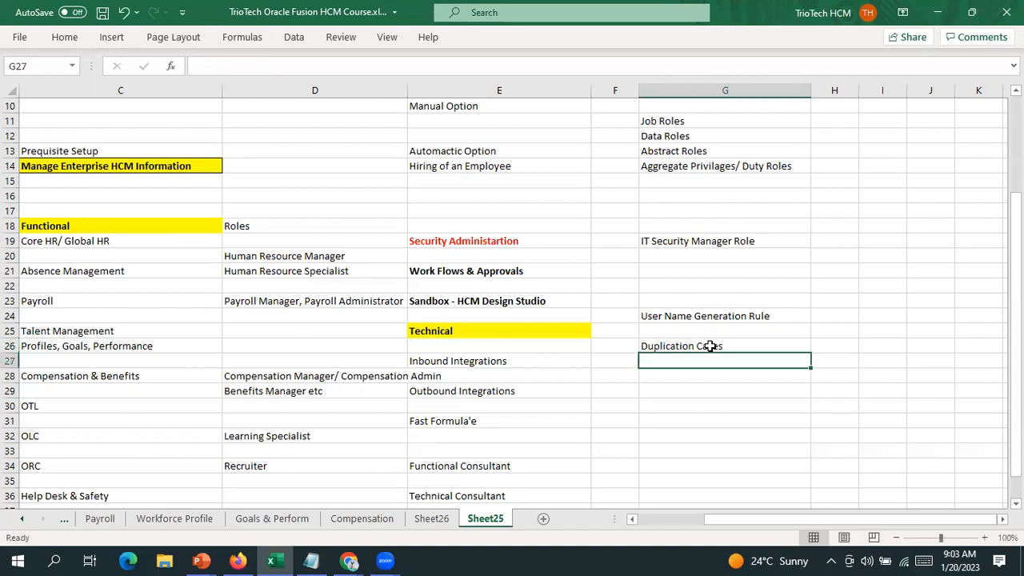
key("alt+Tab")
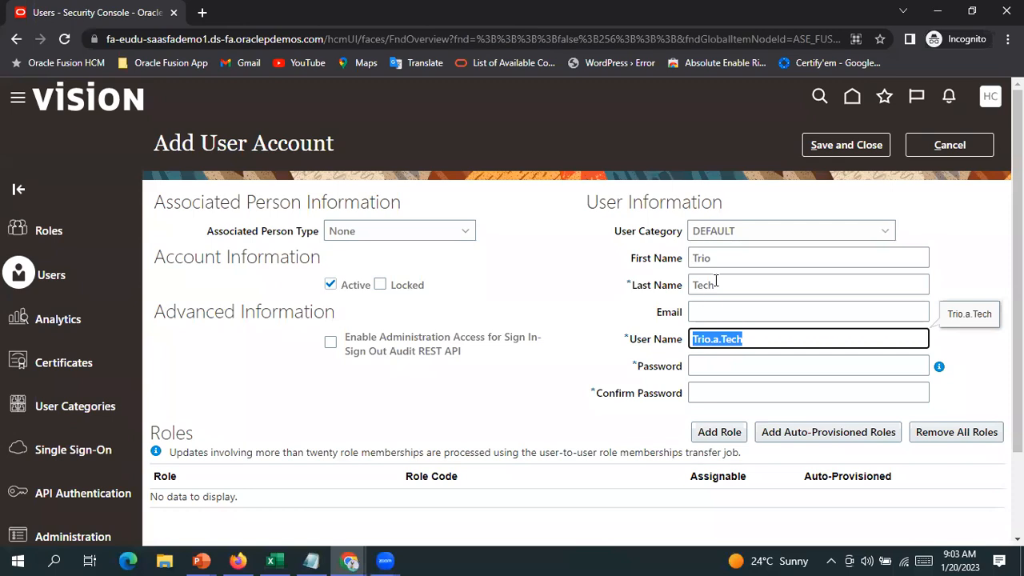
- Go to the Password and Confirm Password fields, dismissing the browser's saved-password suggestions
left_click(710, 369)
left_click(713, 388)
left_click(720, 363)
left_click(724, 390)
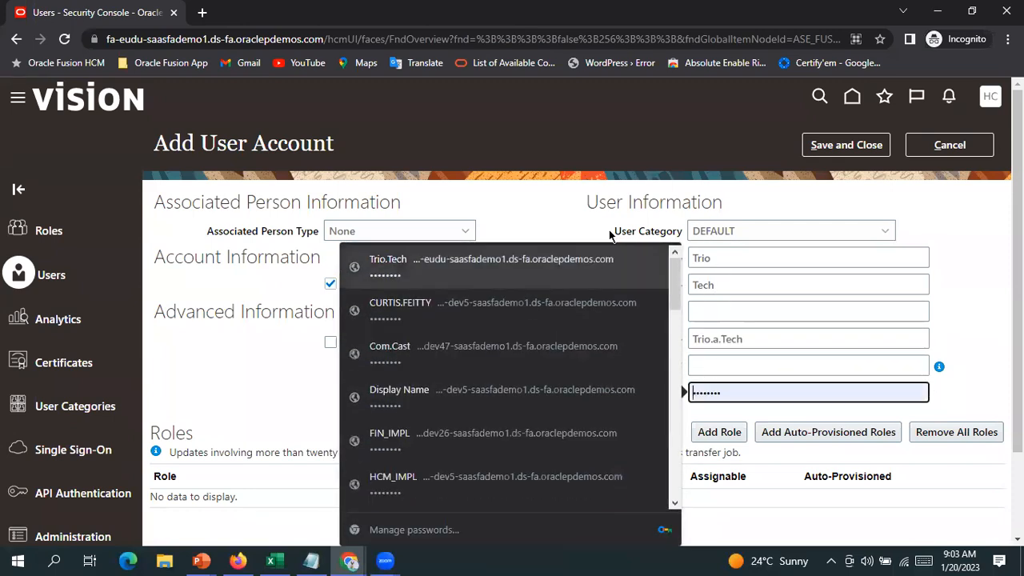
left_click(610, 235)
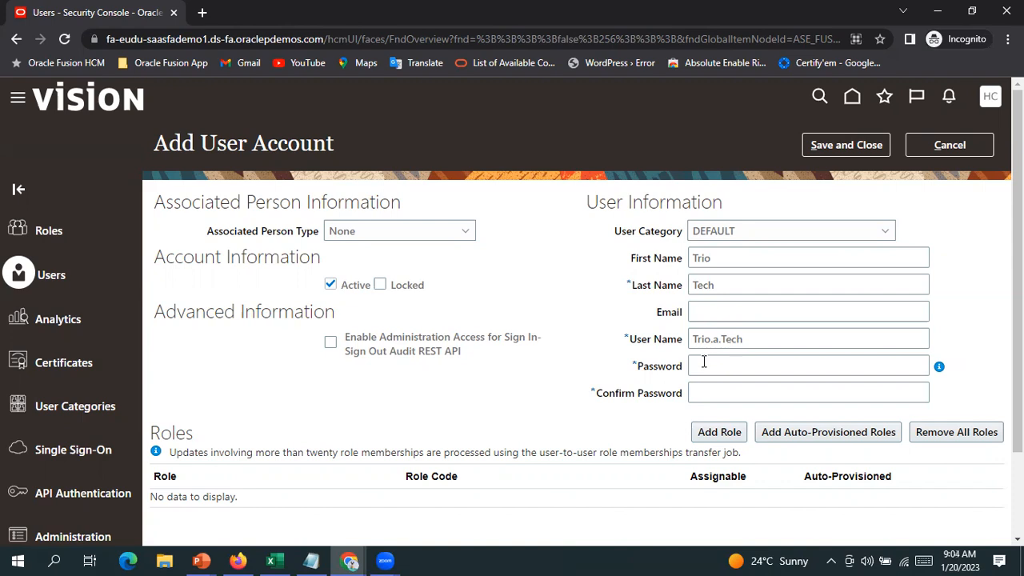
- Add 'Password Complexity Setup' to G28 of the Excel notes, then cancel the unsaved new user
key("alt+Tab")
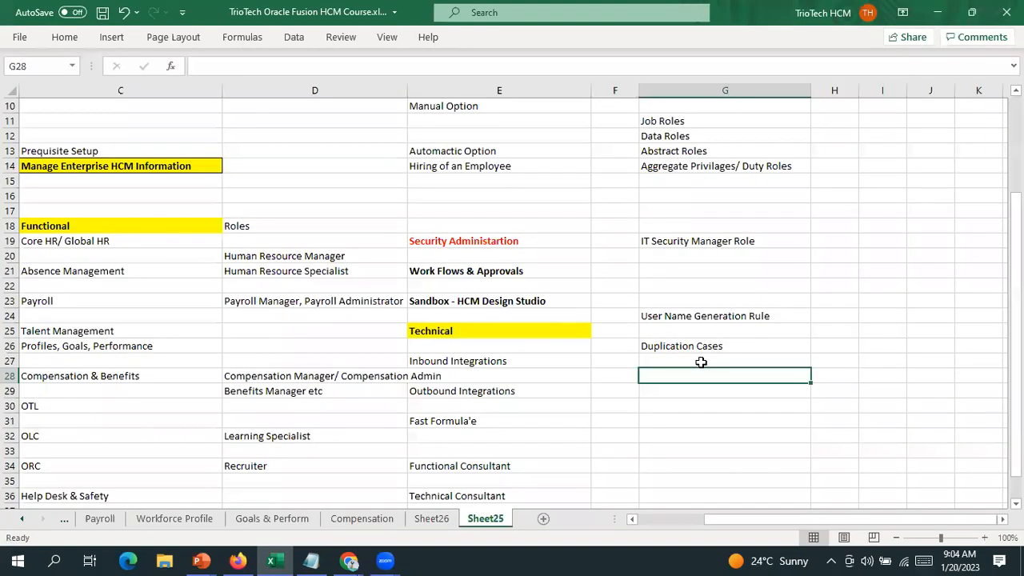
type("Password ")
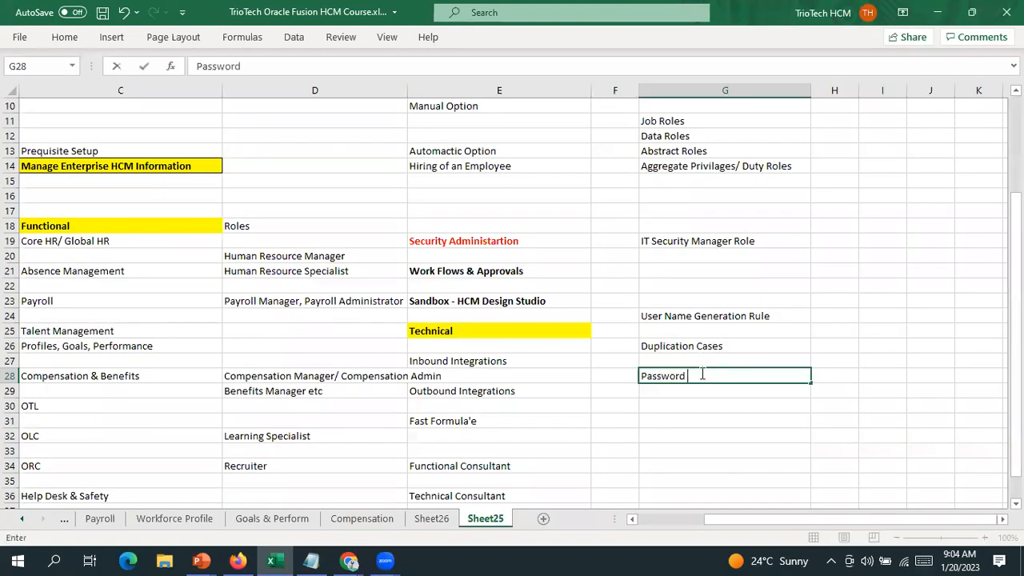
type("Complexity")
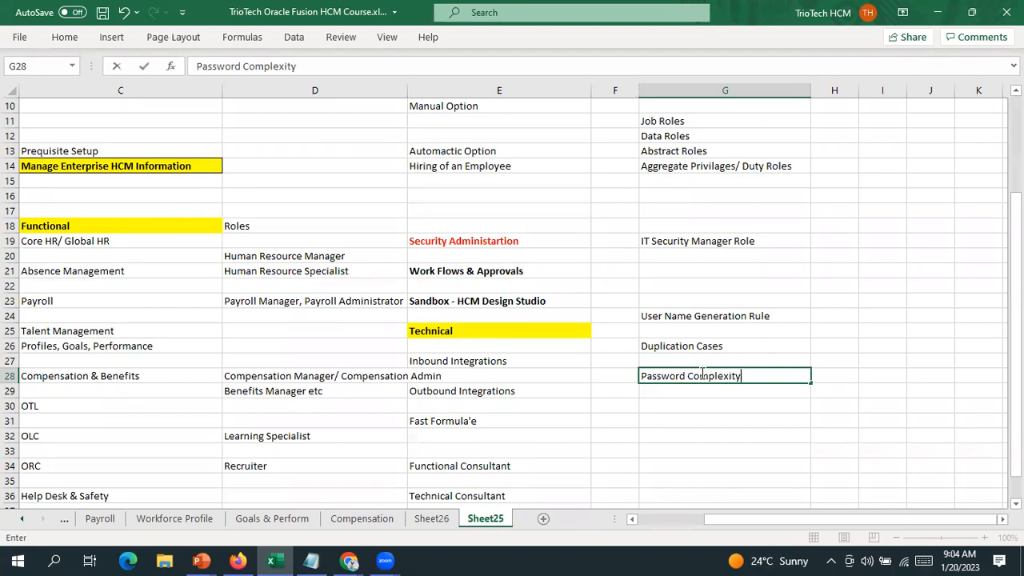
type(" Setup")
key("Return")
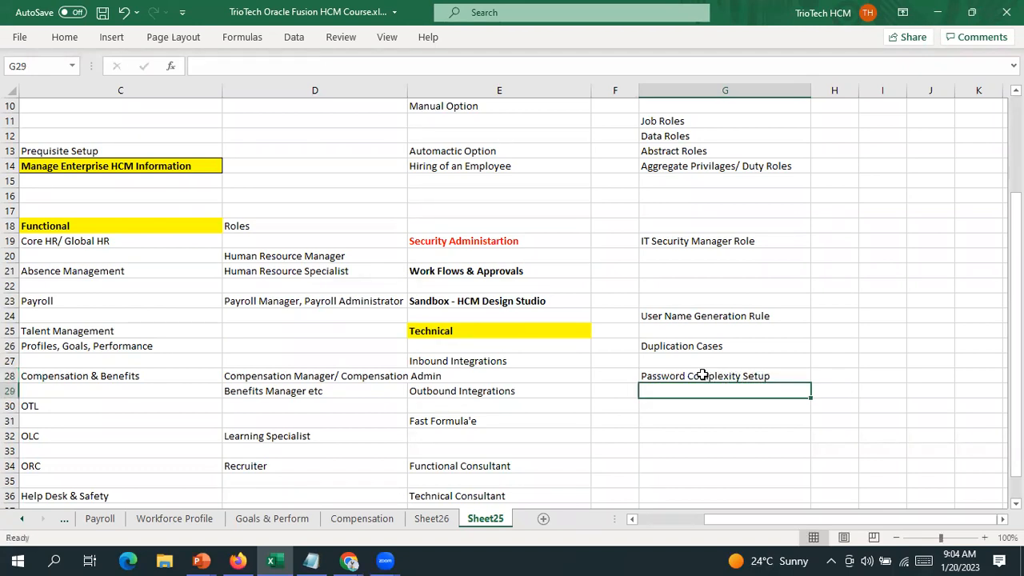
key("alt+Tab")
left_click(950, 145)
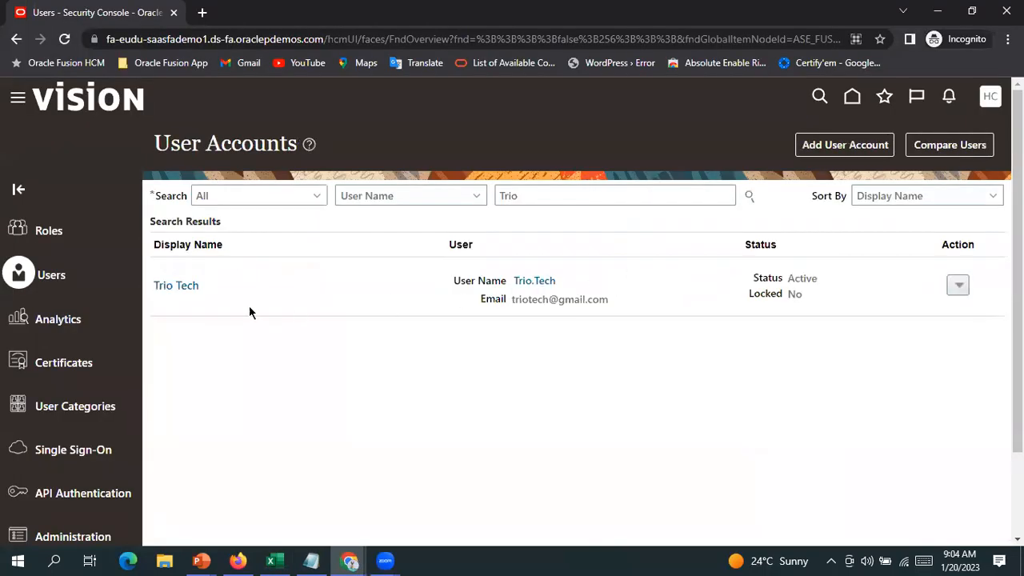
- Open an existing user's account details and point out the Password Expiration Date field
left_click(176, 287)
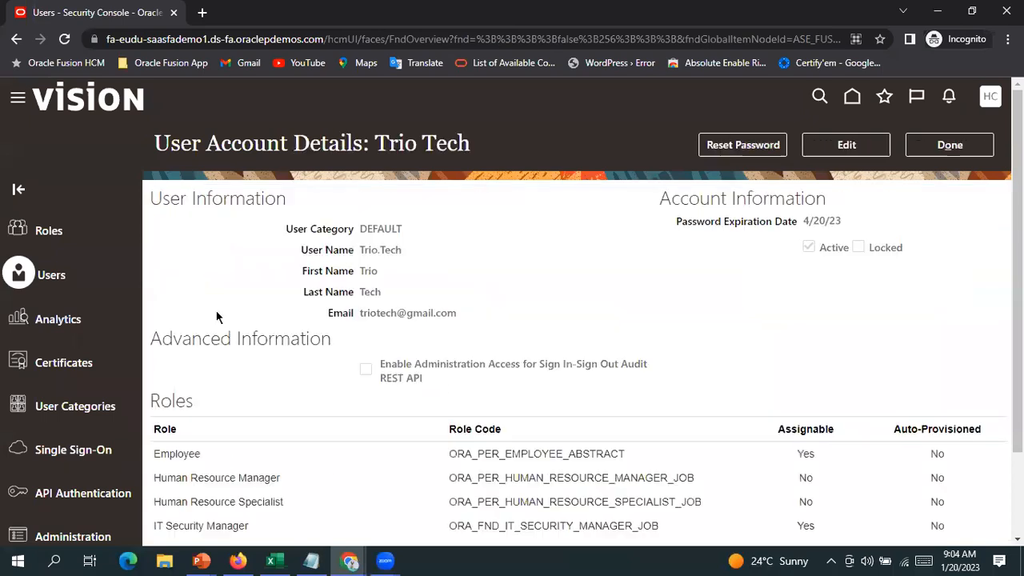
left_click_drag(164, 145, 336, 152)
left_click_drag(660, 197, 785, 194)
left_click_drag(672, 224, 802, 225)
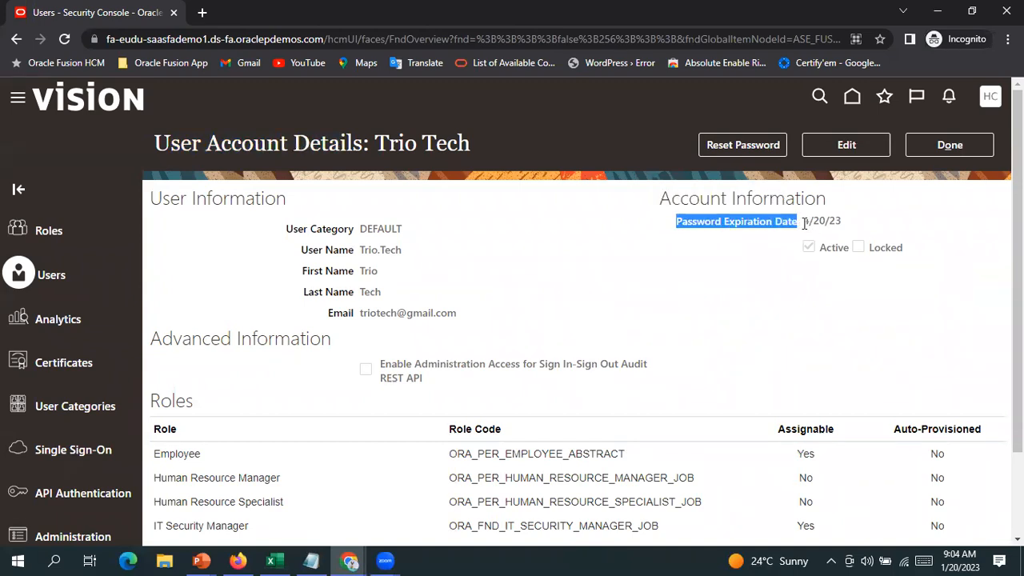
left_click(804, 224)
- Compare the user's 4/20/23 password expiration date with today's date on the system calendar
left_click_drag(844, 221, 802, 222)
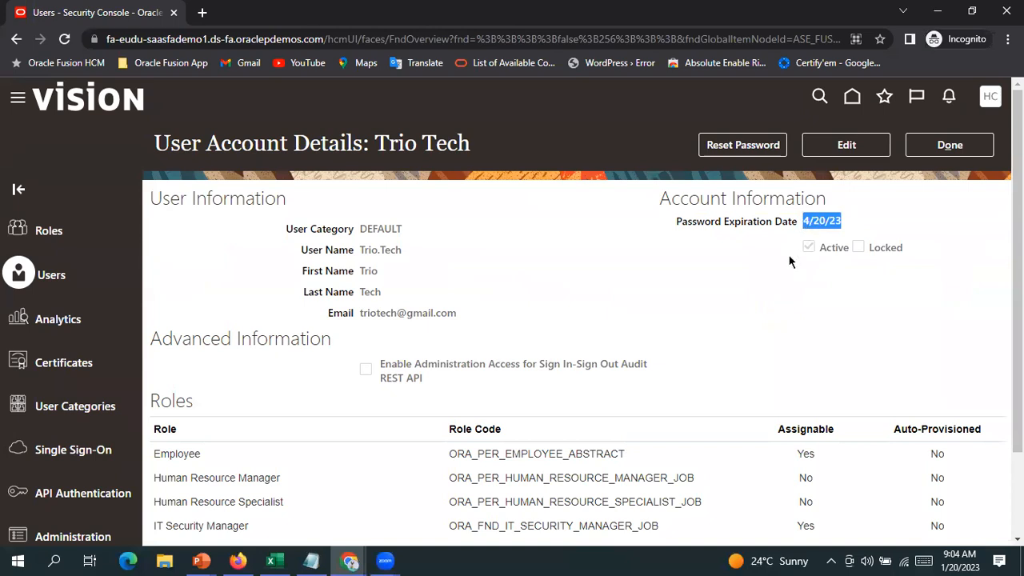
left_click(958, 560)
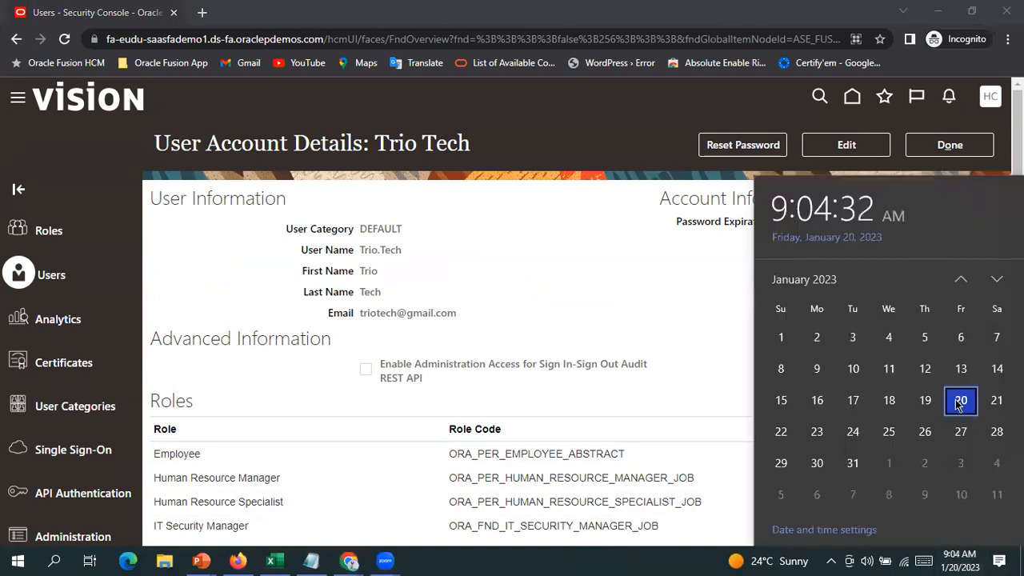
left_click(715, 327)
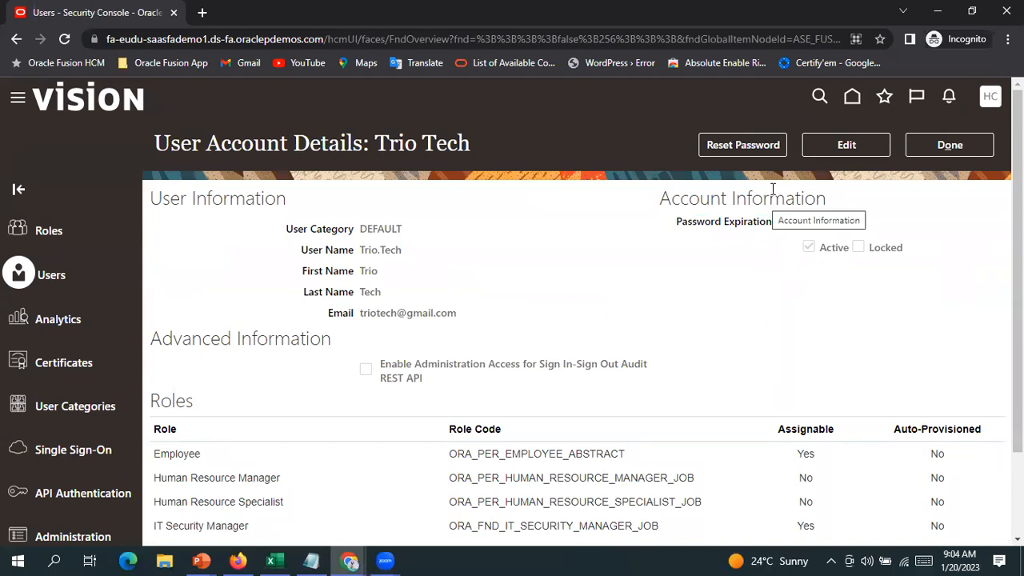
left_click_drag(805, 220, 841, 226)
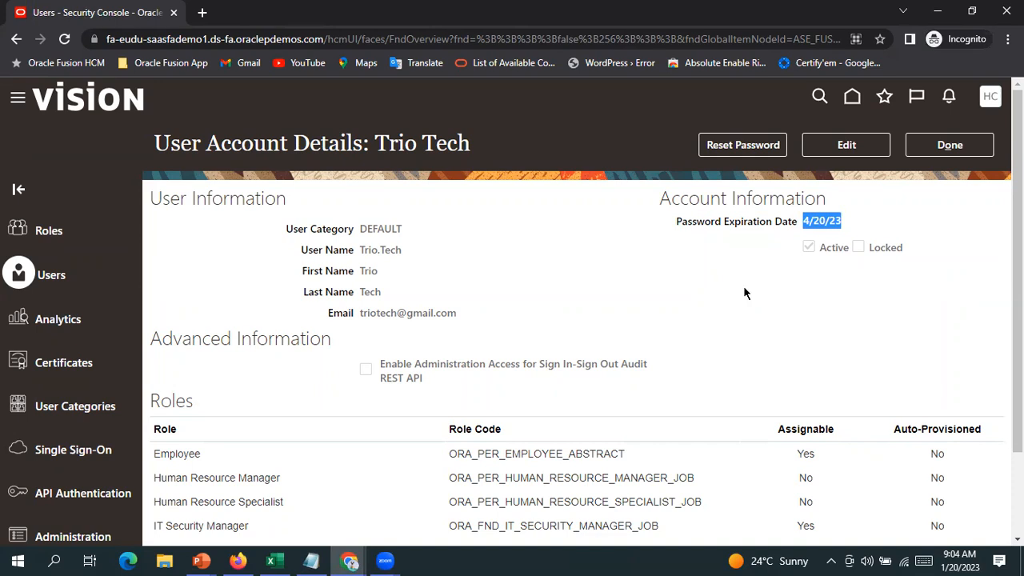
left_click(269, 37)
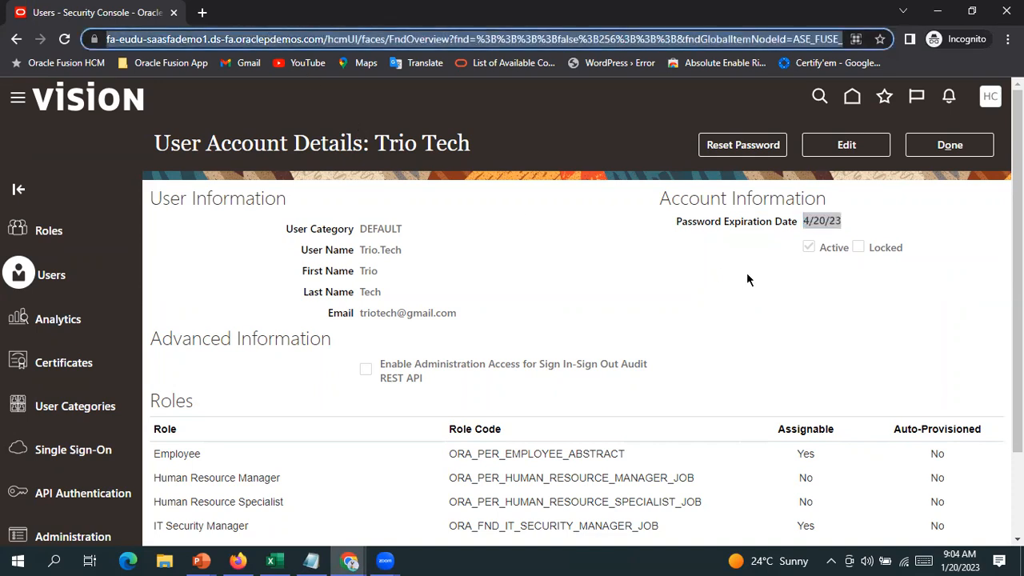
left_click_drag(697, 224, 833, 216)
- Enter 'Password Expiration Rules' in G30 and save the notes workbook
key("alt+Tab")
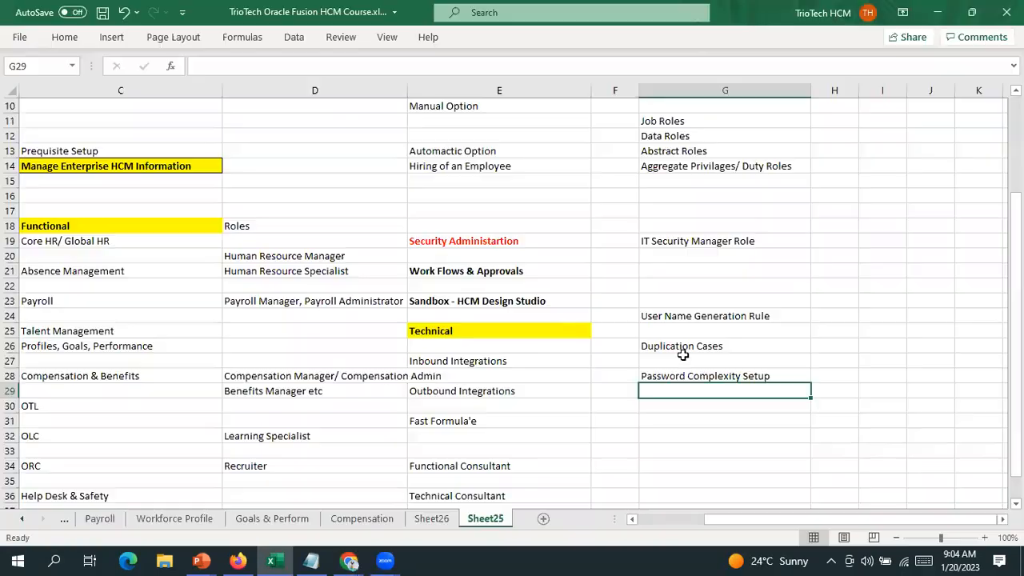
left_click(667, 408)
type("Pa")
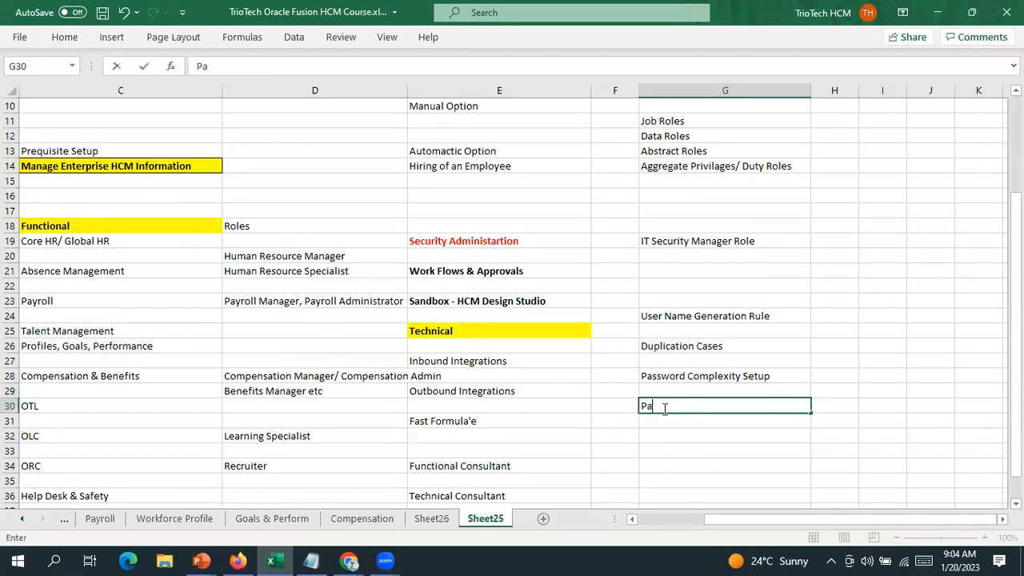
type("ssworsd Expiratio")
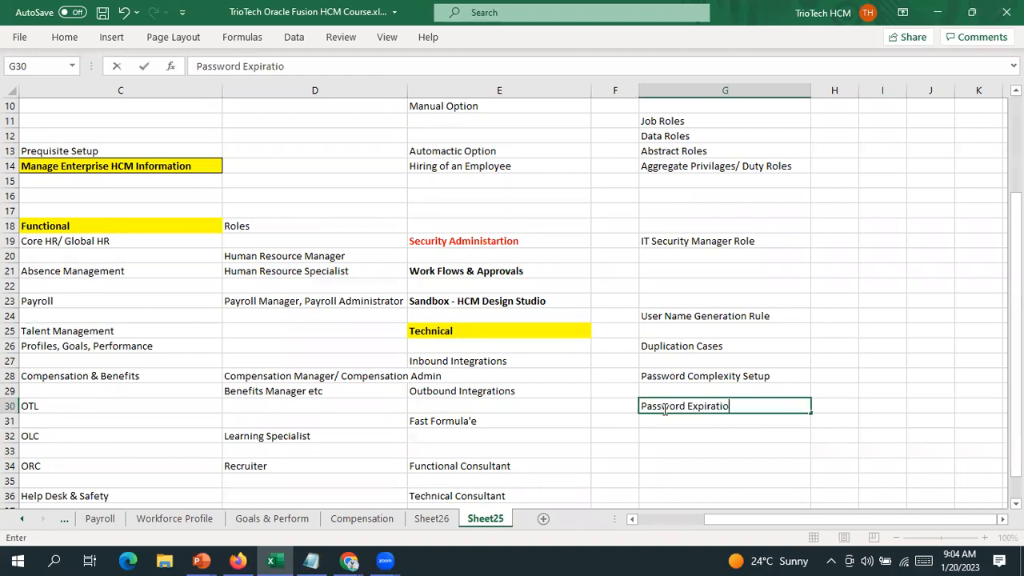
type("n Rules")
key("Return")
key("Return")
key("ctrl+s")
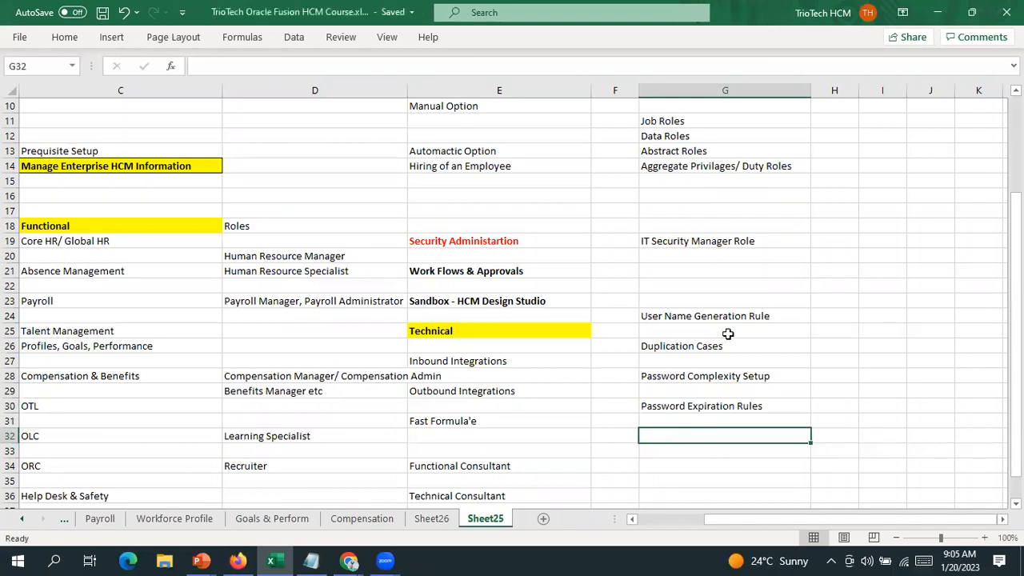
left_click_drag(721, 316, 736, 397)
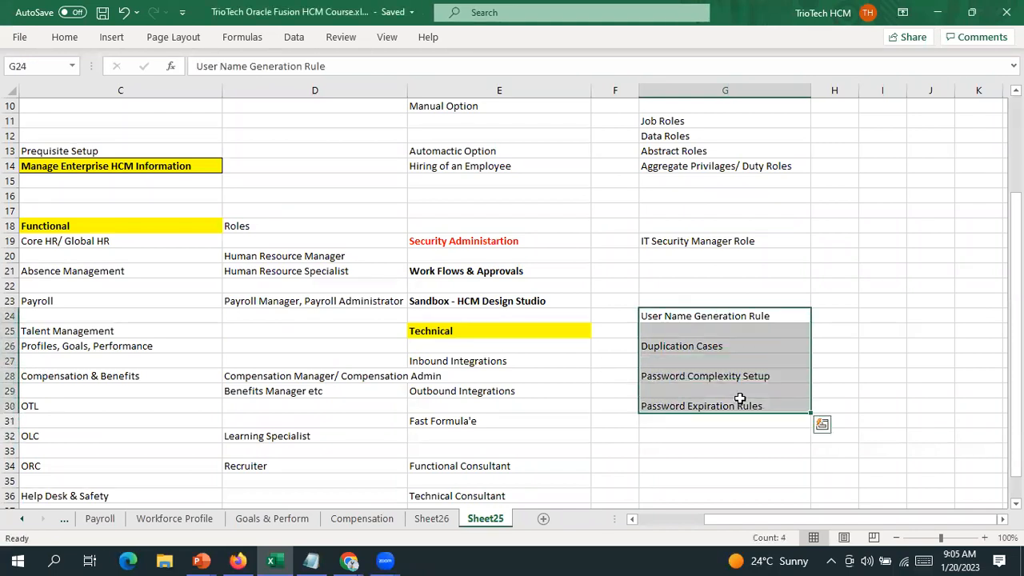
scroll(478, 297, "up", 3)
scroll(483, 188, "up", 1)
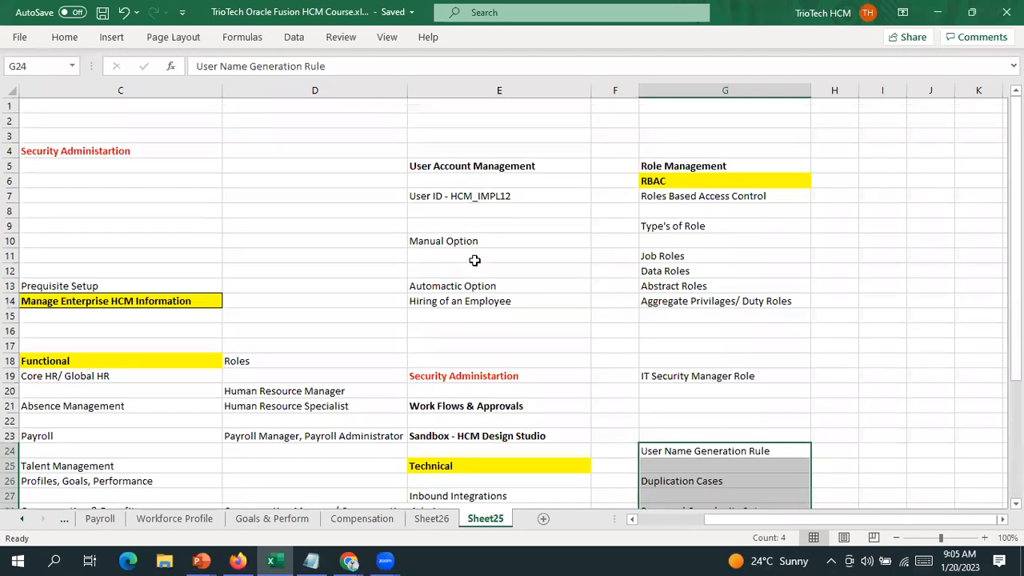
- Add a bold, yellow-filled 'User Creation' heading in G22
left_click(689, 424)
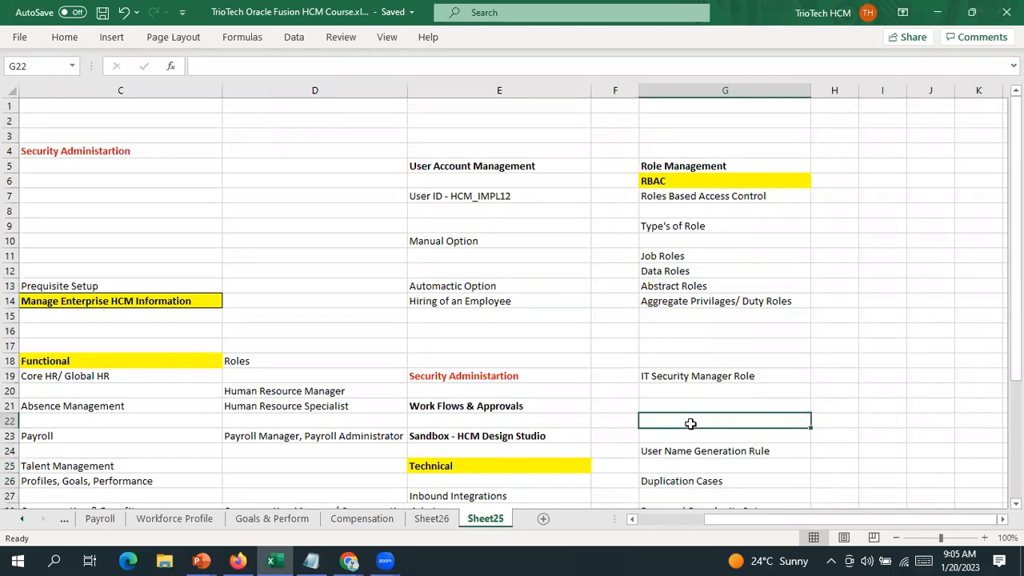
type("User Creation")
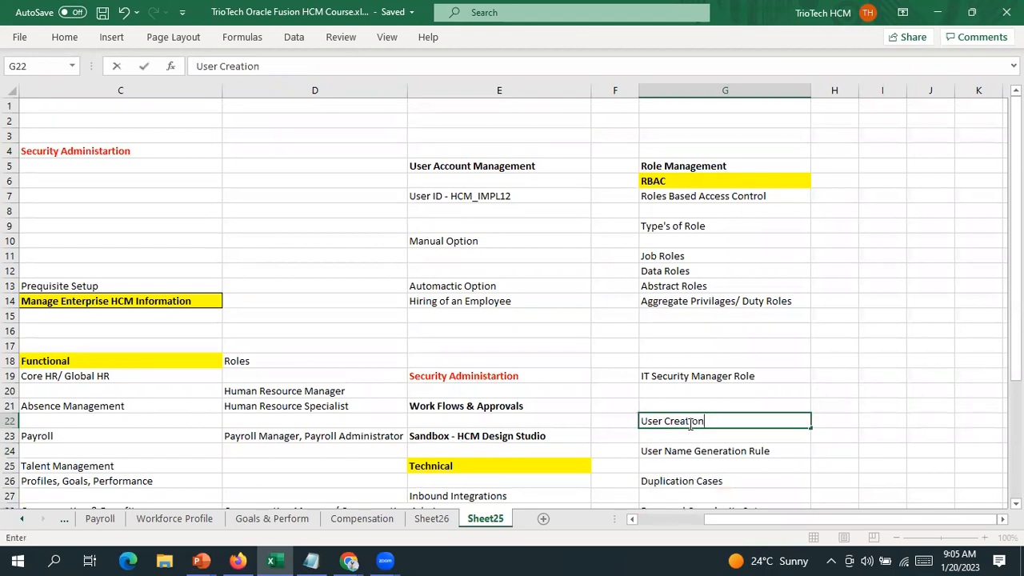
left_click(734, 452)
left_click(706, 429)
key("ctrl+b")
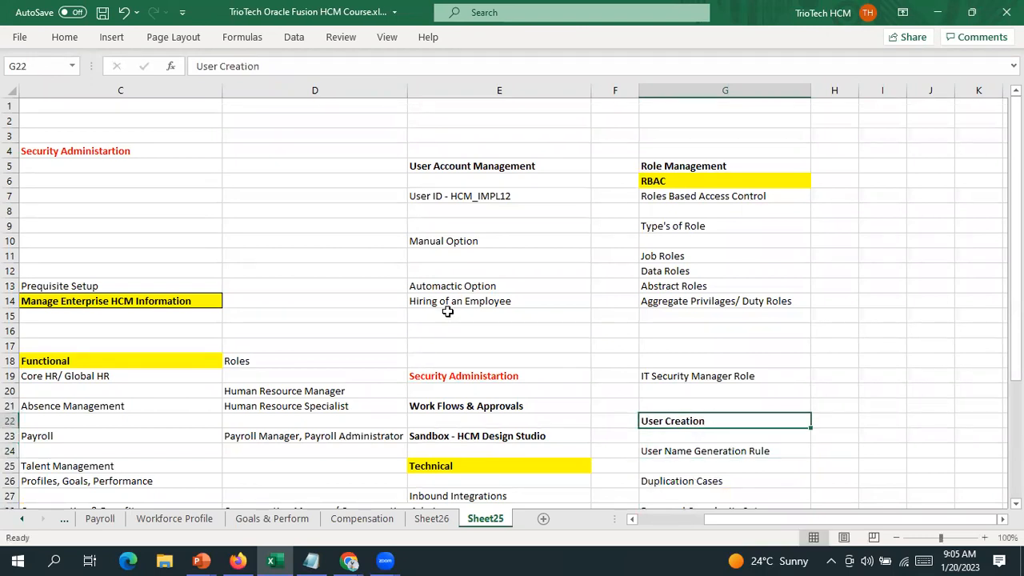
left_click(64, 37)
left_click(192, 88)
scroll(809, 350, "down", 3)
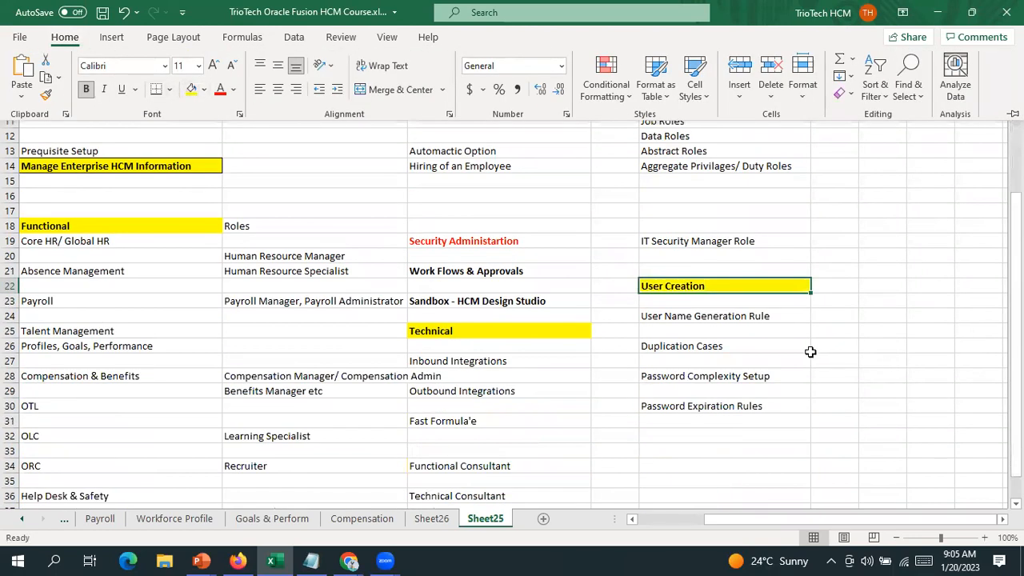
scroll(848, 160, "up", 3)
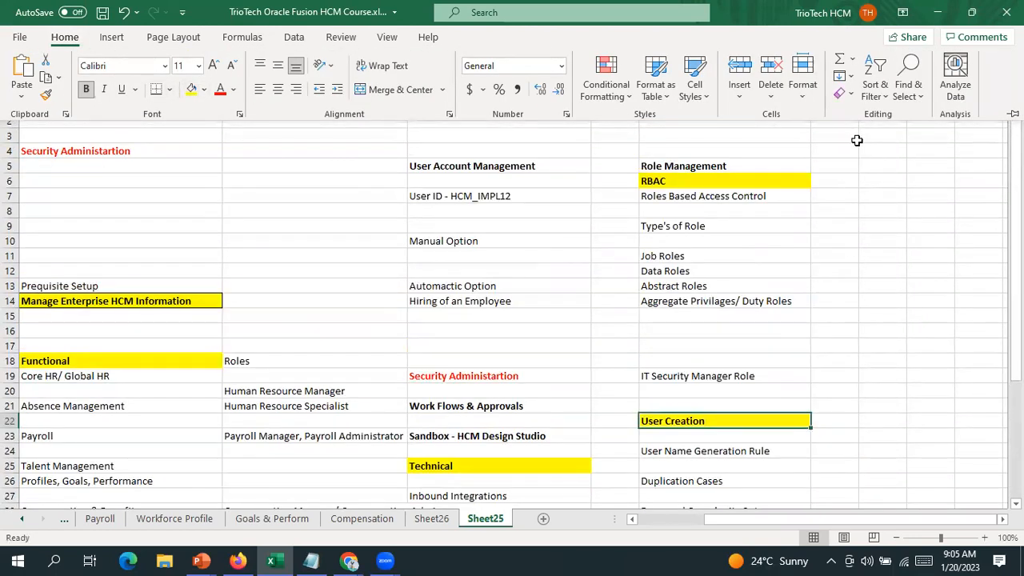
left_click(814, 251)
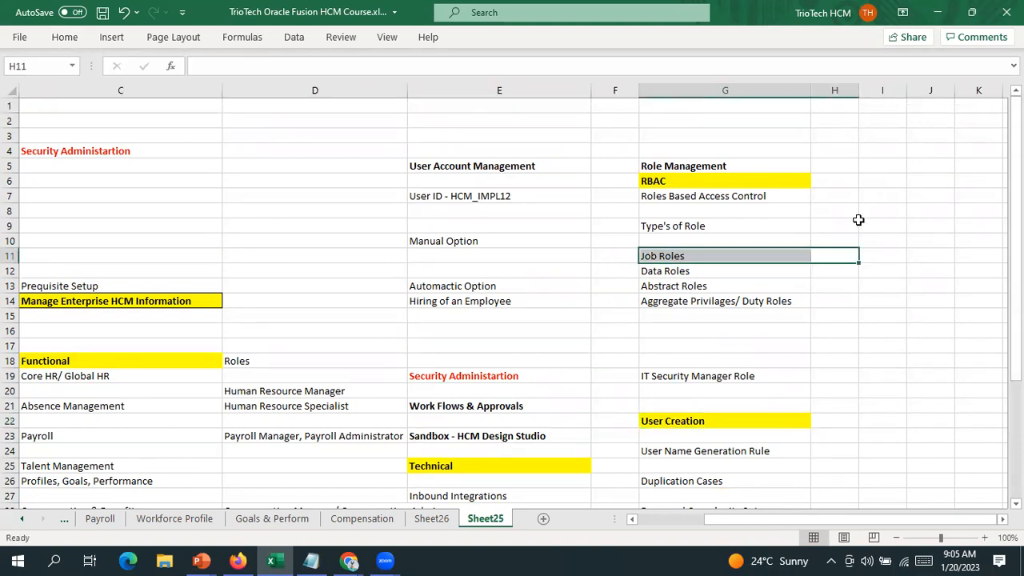
- Widen column H to about 25.71 and enter bold 'User Category' in H22
left_click_drag(853, 136, 881, 150)
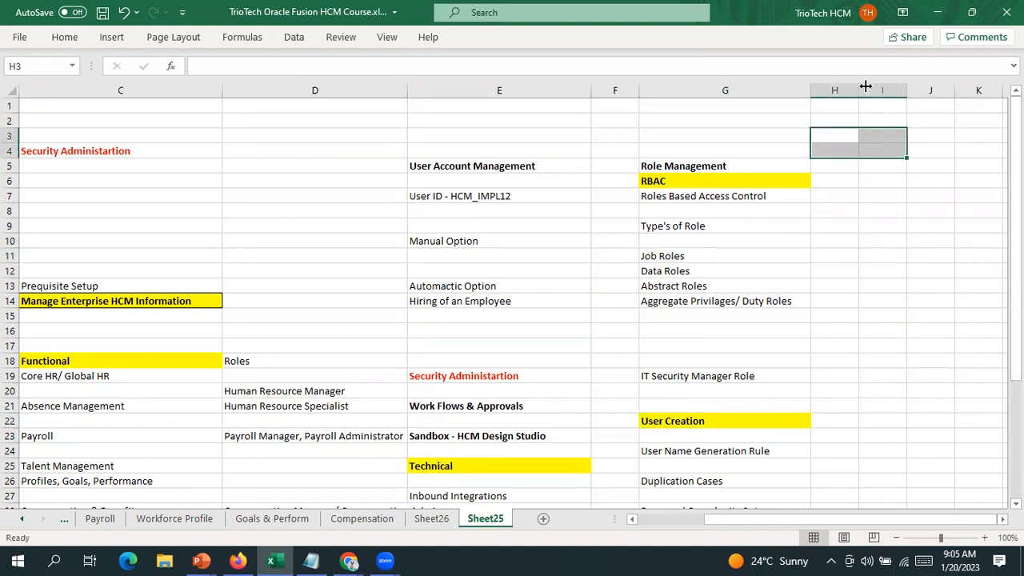
left_click_drag(859, 87, 947, 86)
scroll(889, 334, "down", 2)
left_click(838, 331)
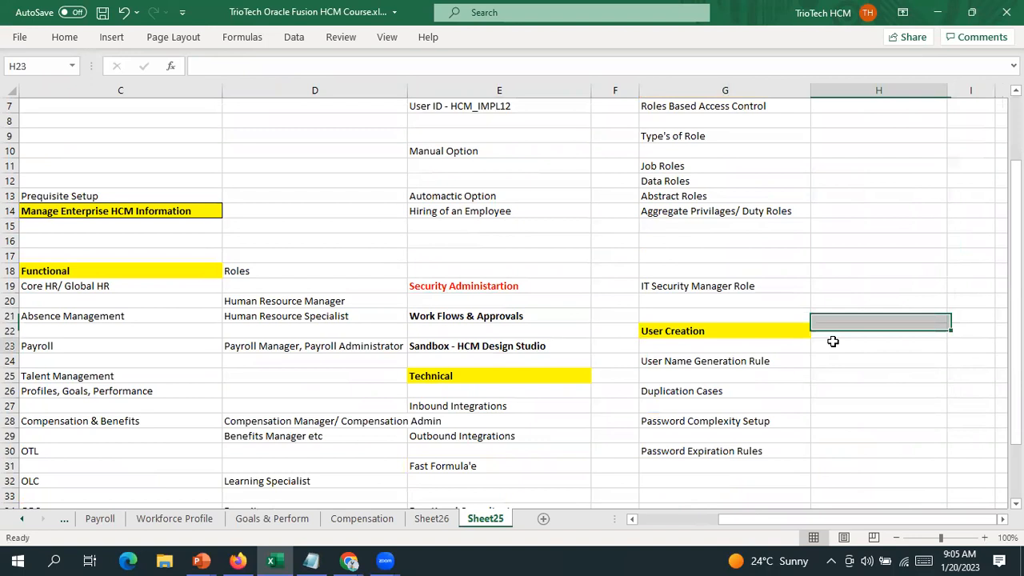
type("User")
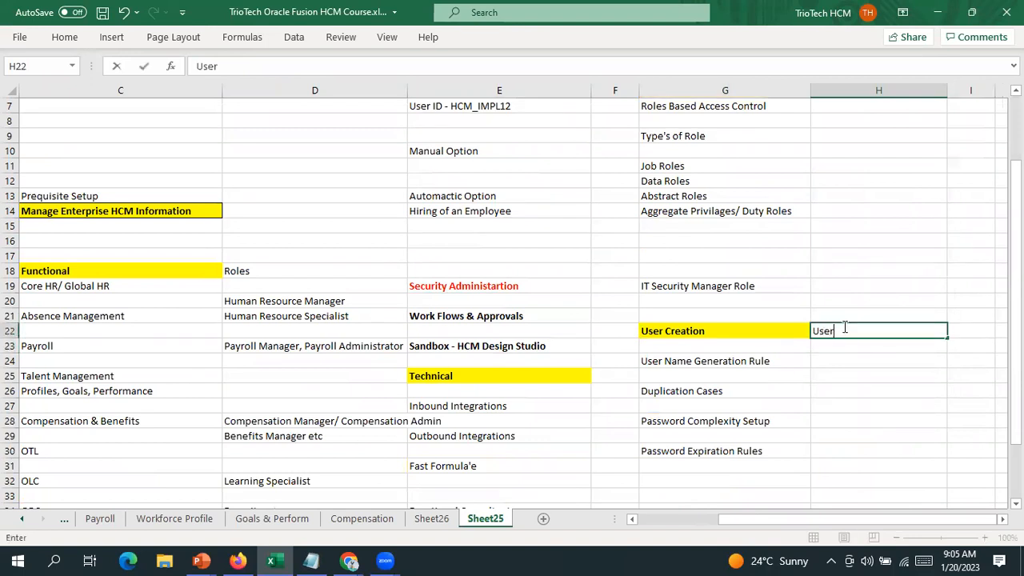
type(" Category")
key("Return")
left_click(846, 329)
key("ctrl+b")
- Switch back to the Oracle security console browser window
scroll(860, 370, "down", 1)
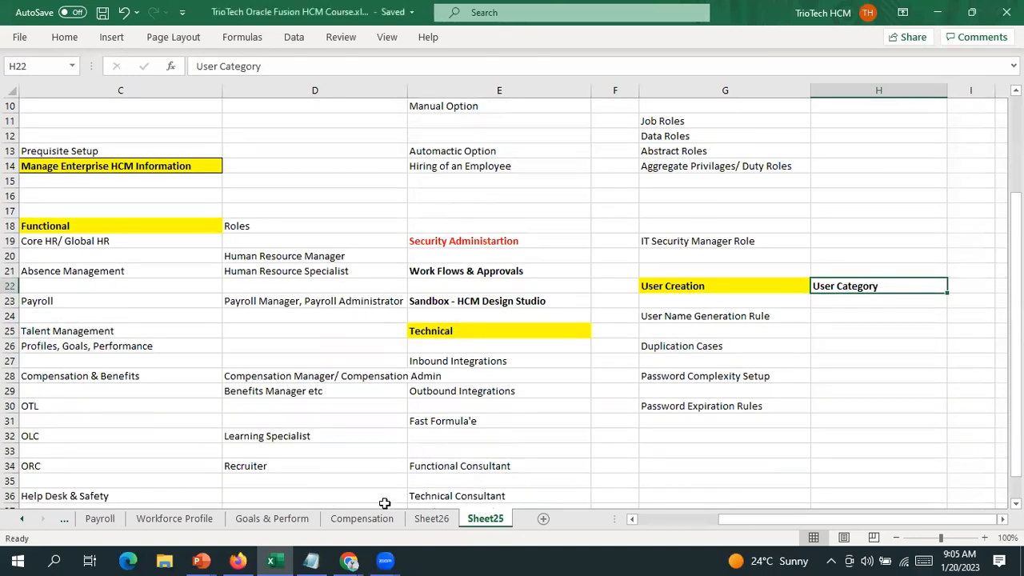
left_click(346, 561)
left_click(431, 492)
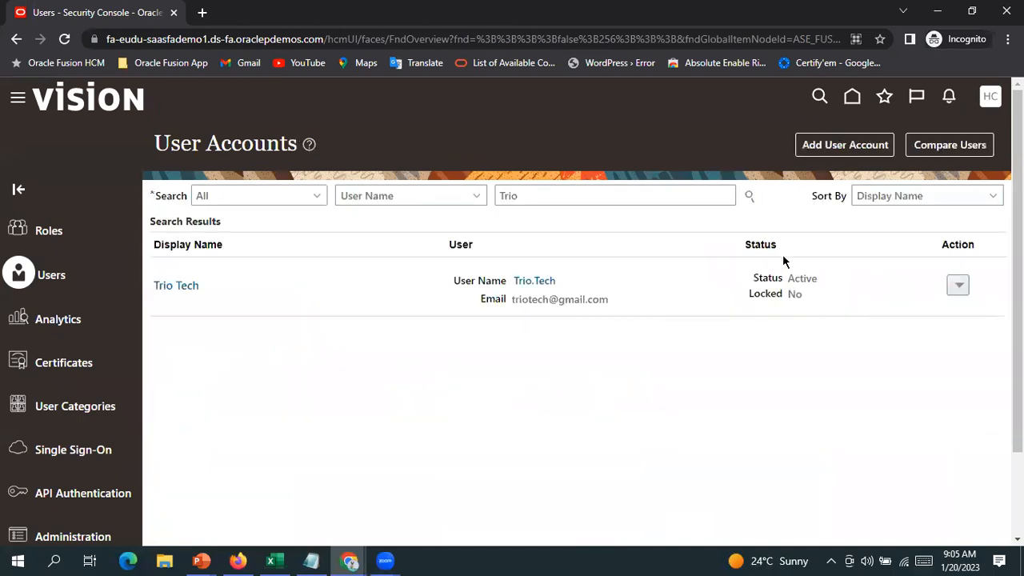
- Start a new user account and review the User Category list, keeping DEFAULT
left_click(832, 147)
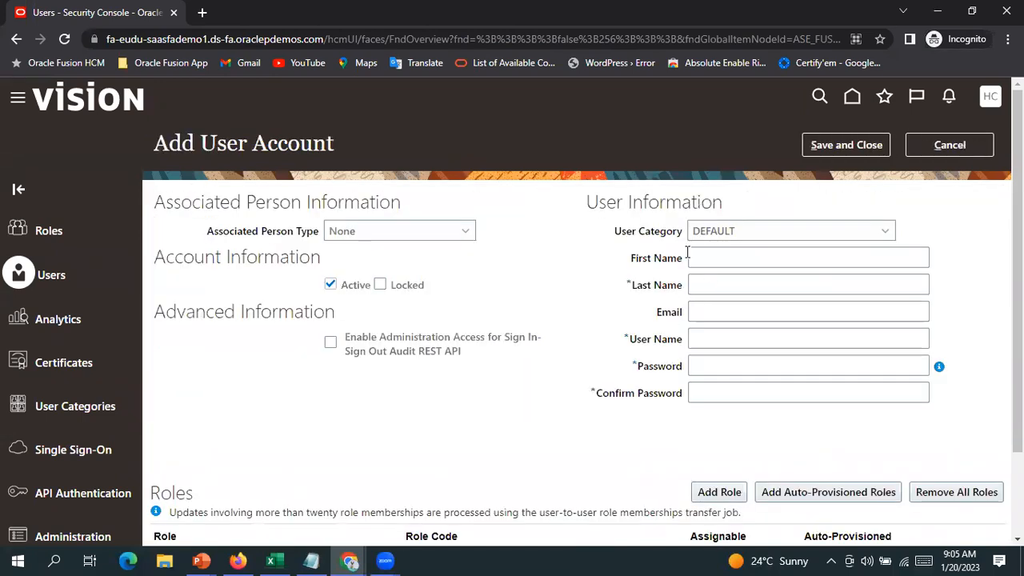
left_click_drag(614, 232, 682, 240)
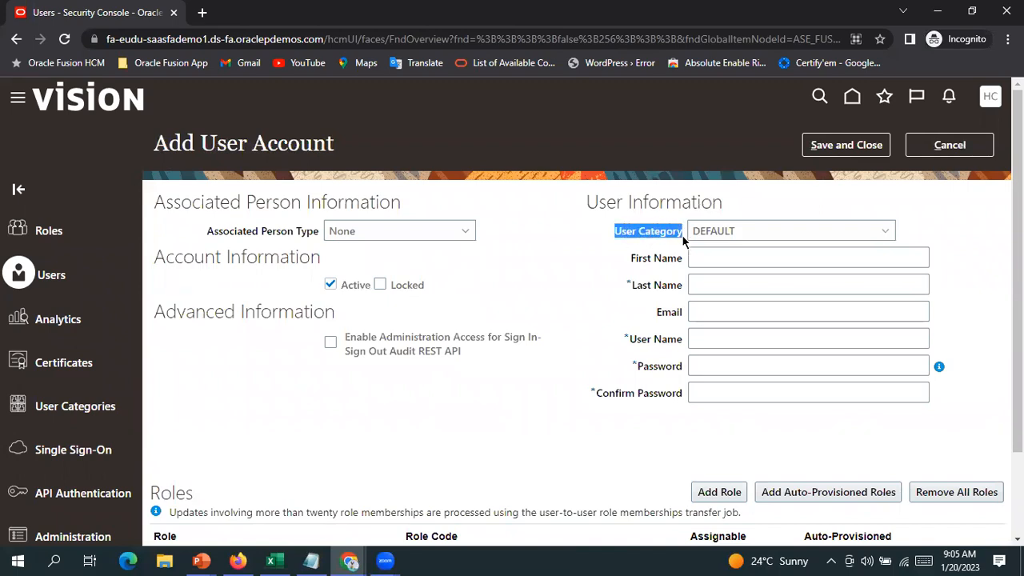
left_click(719, 241)
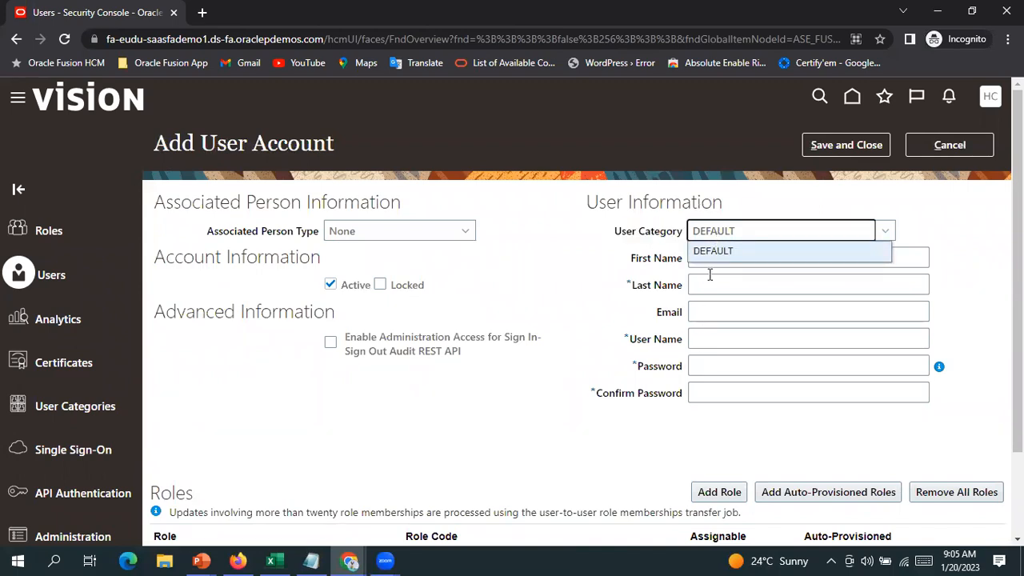
left_click(710, 265)
left_click_drag(640, 231, 691, 231)
left_click(705, 286)
- Choose DEFAULT, attempt to save, discard the new account, and open the User Categories page
left_click(709, 311)
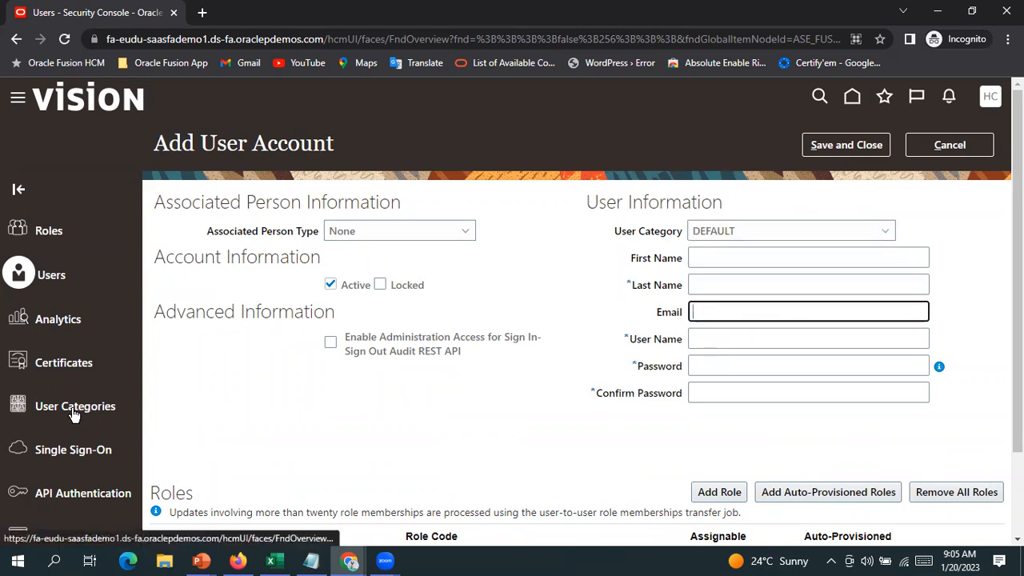
left_click_drag(615, 231, 676, 231)
left_click(714, 231)
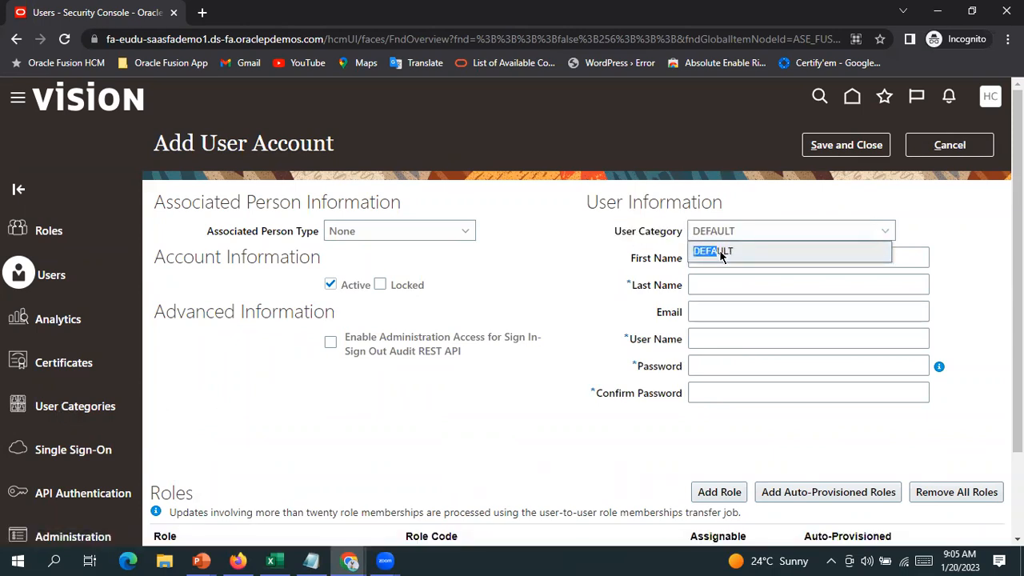
left_click(720, 249)
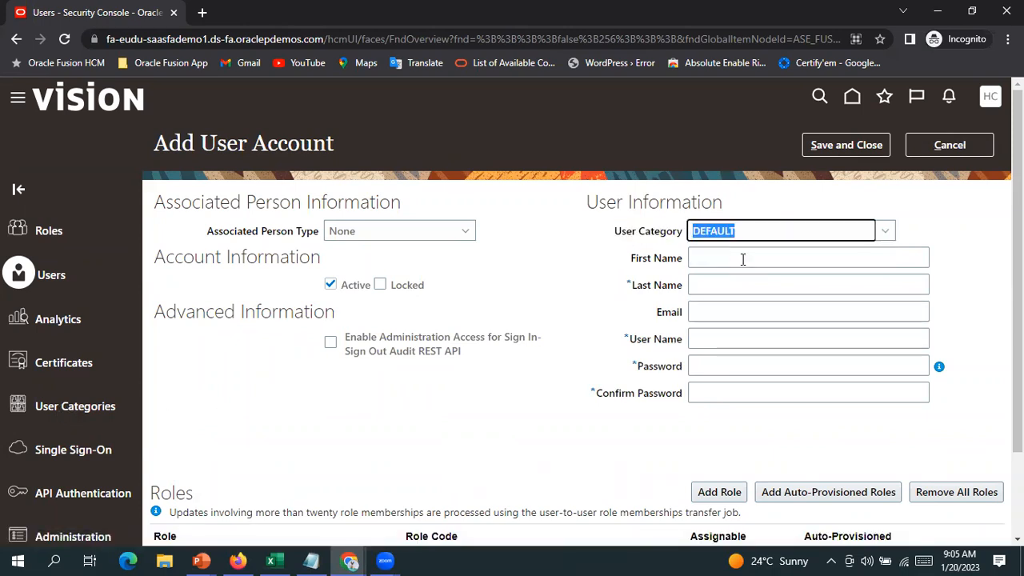
left_click(96, 407)
left_click(926, 160)
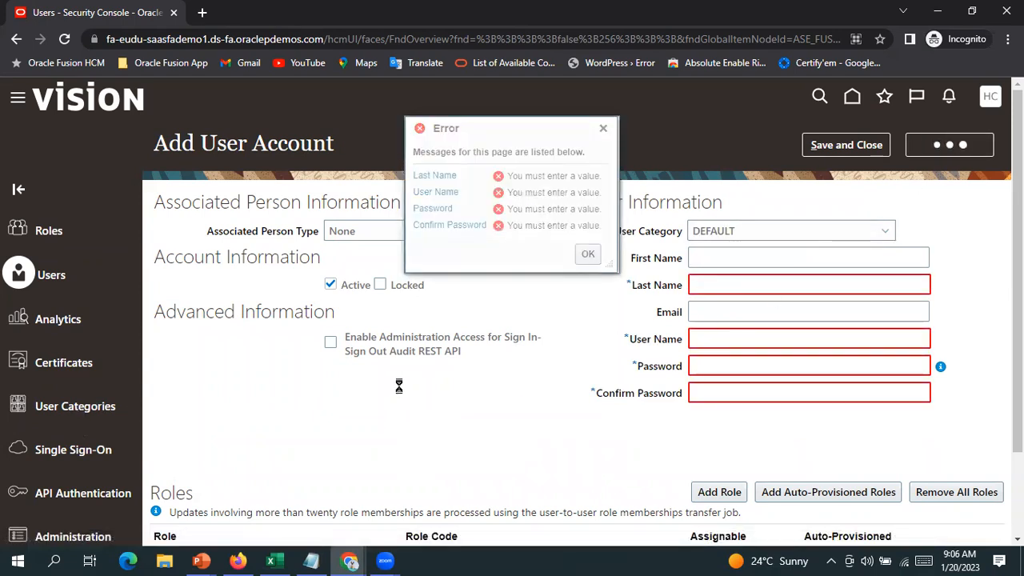
left_click(80, 410)
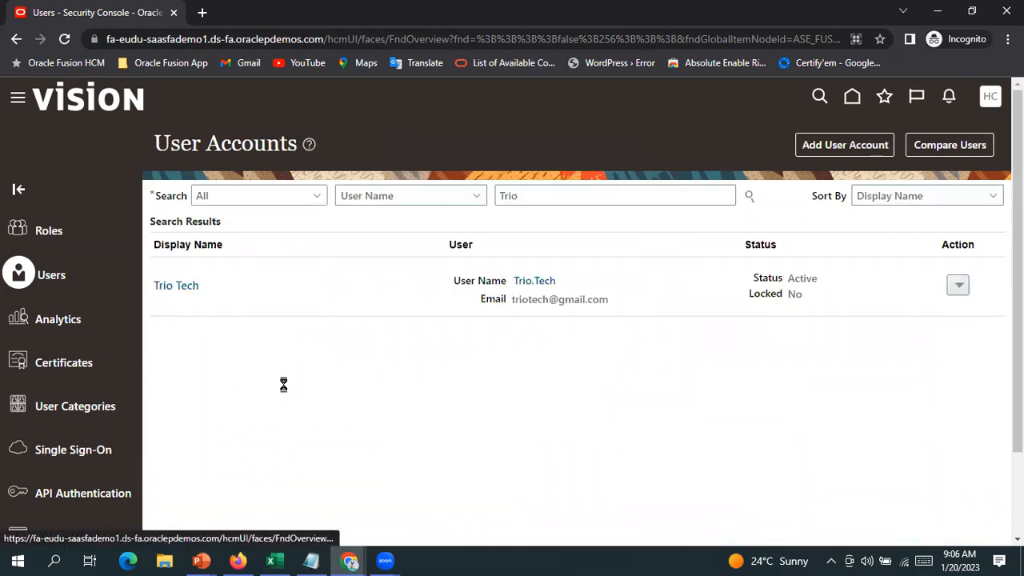
left_click_drag(170, 143, 309, 160)
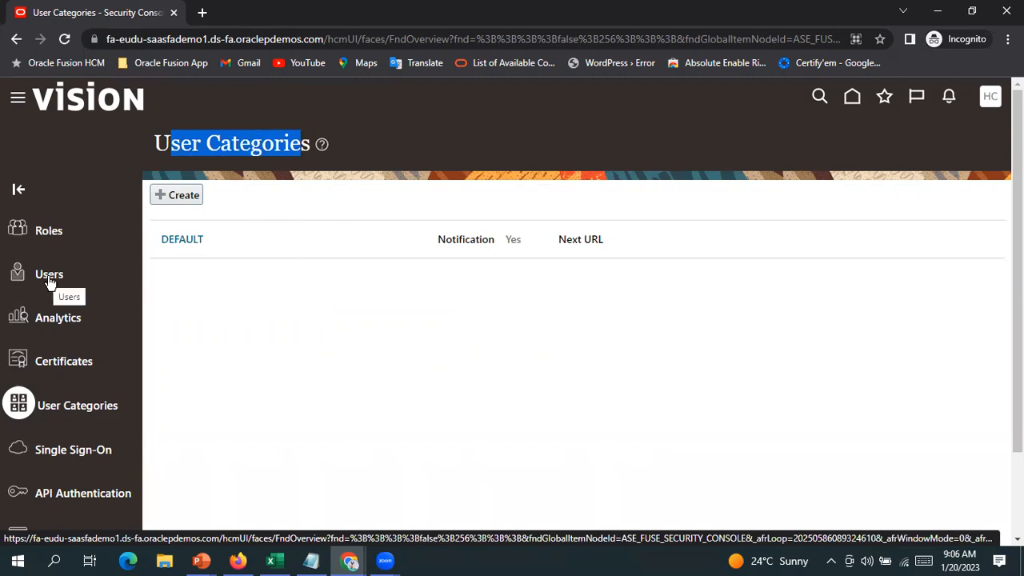
- Check the user creation topics in G24:G30 of the Excel notes
left_click(282, 254)
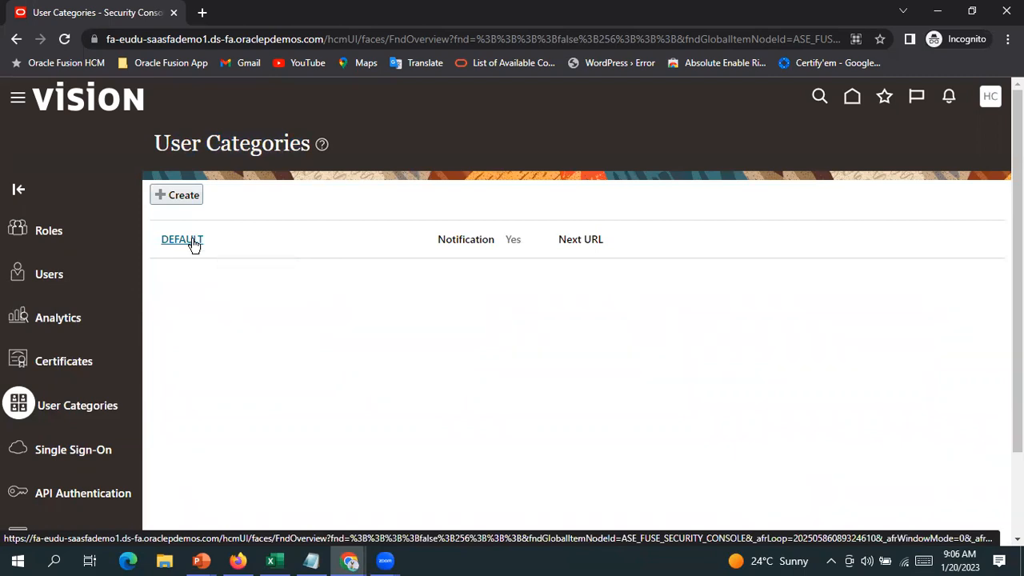
key("alt+Tab")
left_click_drag(696, 316, 704, 407)
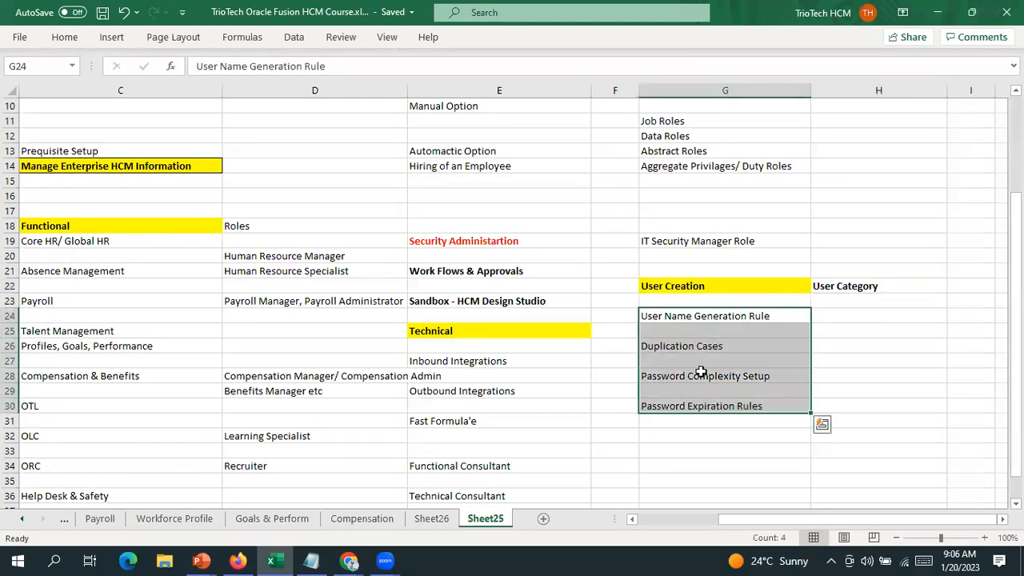
key("alt+Tab")
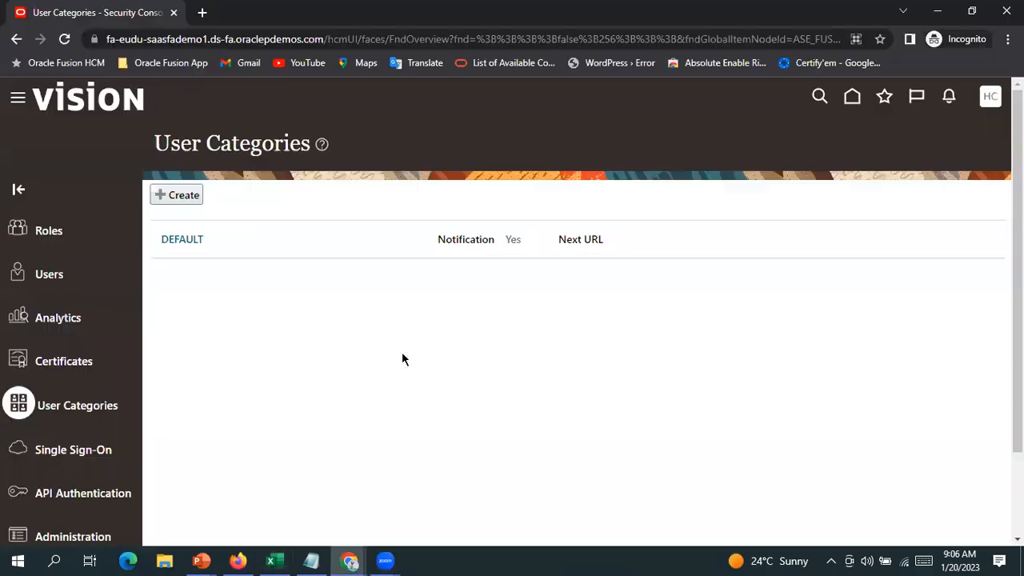
- Open the DEFAULT user category's details in edit mode, showing its User Name Generation Rule
left_click(176, 240)
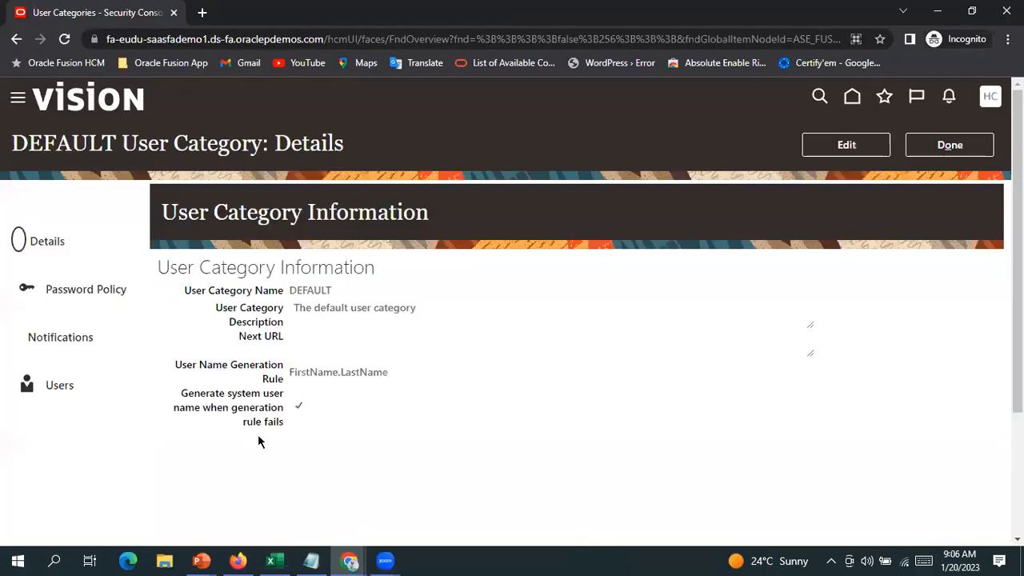
left_click(853, 144)
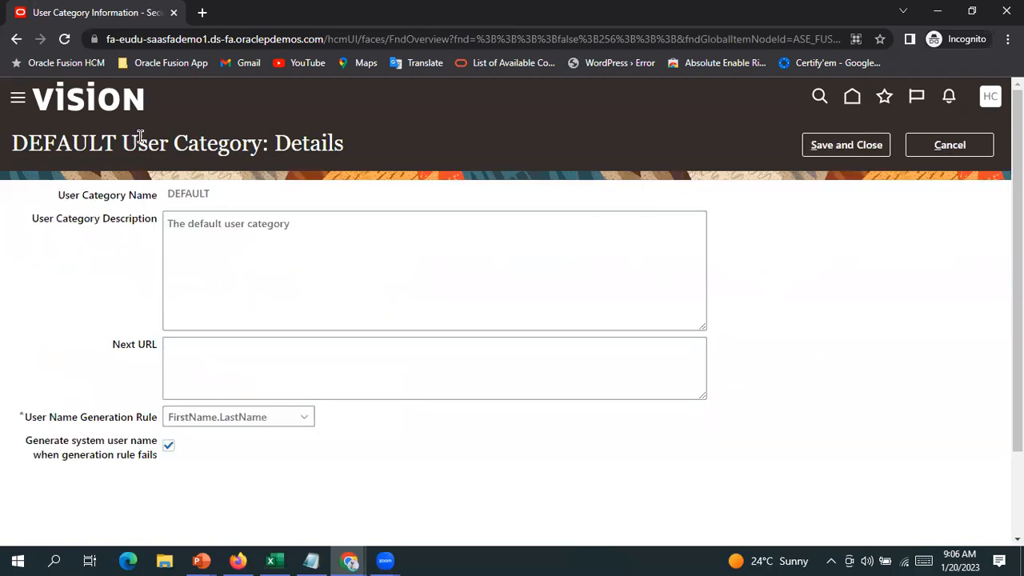
left_click(978, 145)
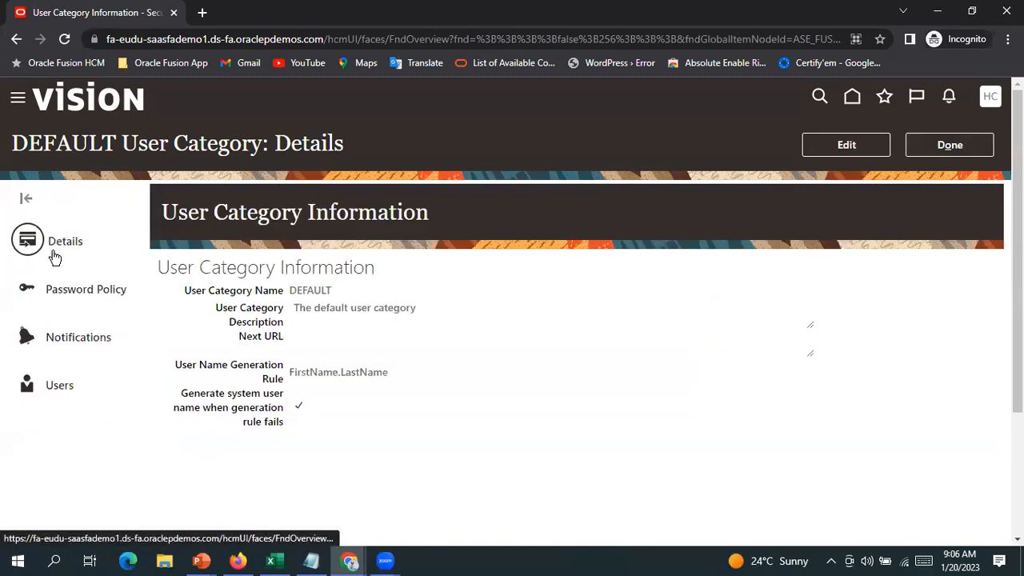
left_click_drag(275, 143, 344, 144)
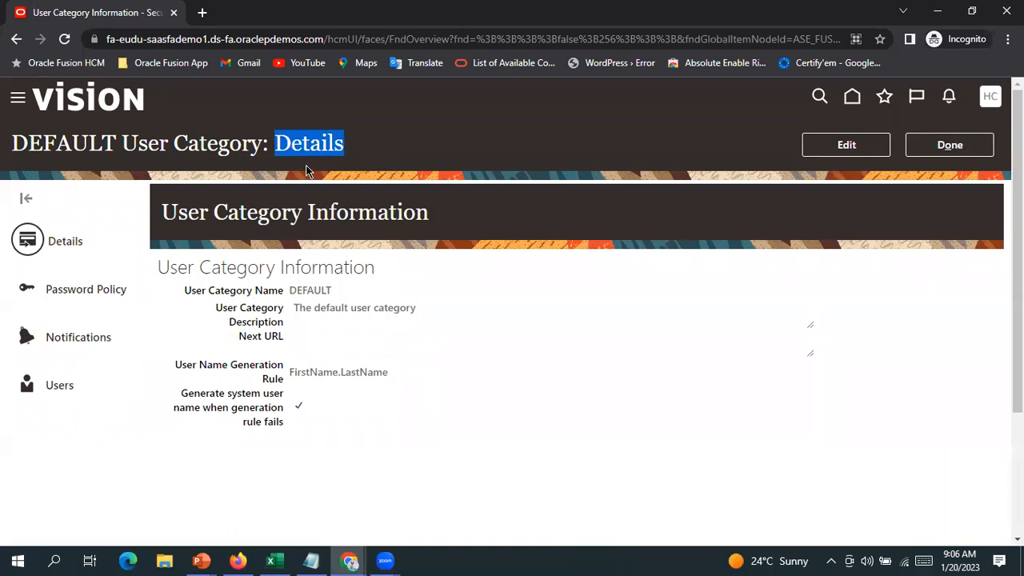
left_click(845, 145)
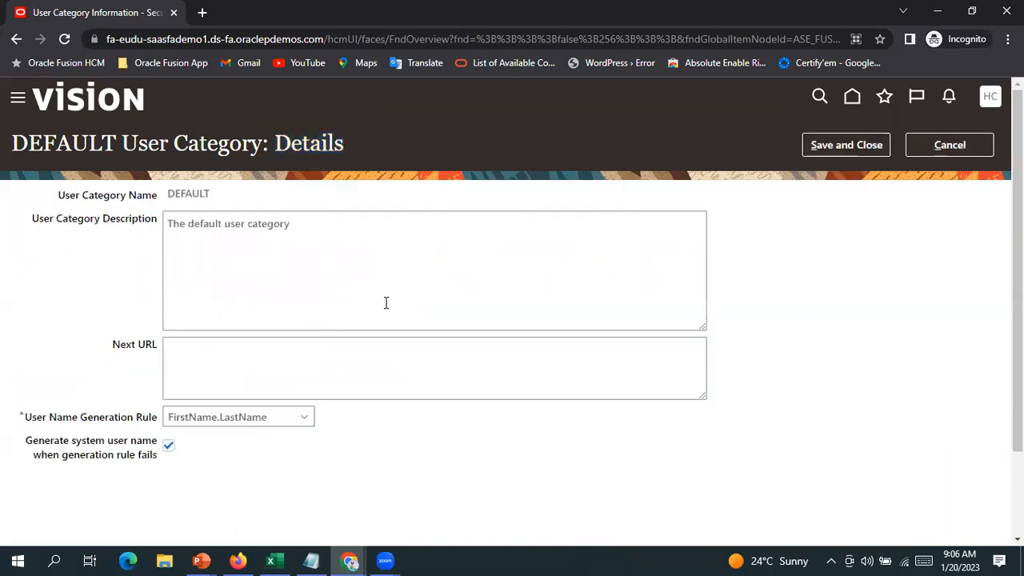
left_click_drag(26, 422, 152, 417)
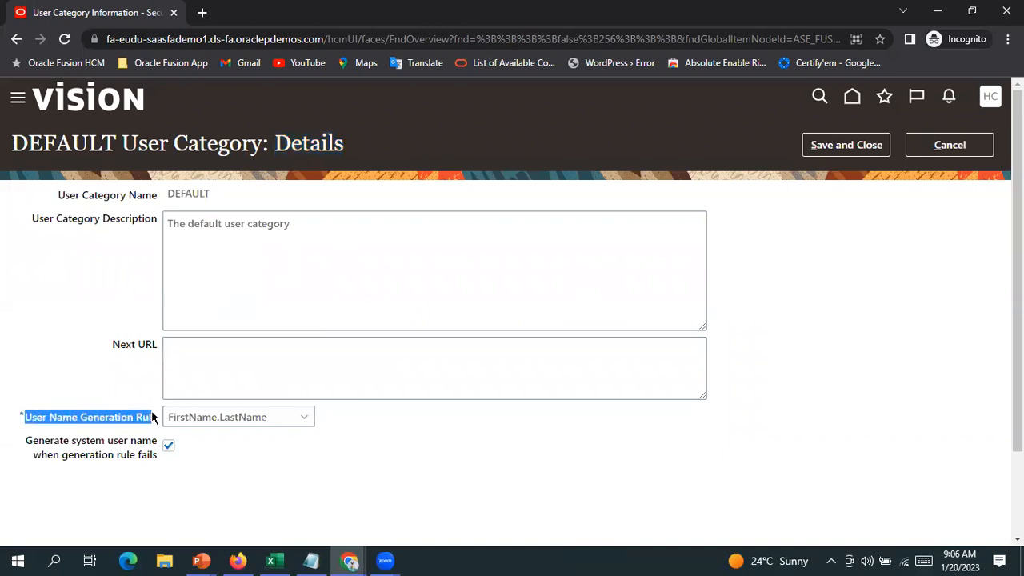
- Try the user name generation rule options, switching to Email and then Person or party number
left_click(192, 419)
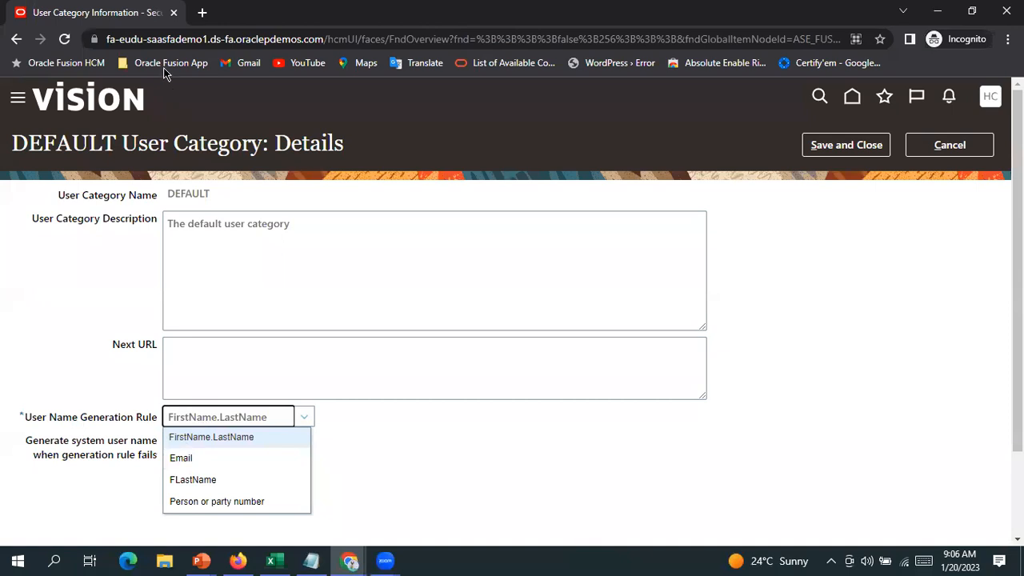
left_click(159, 38)
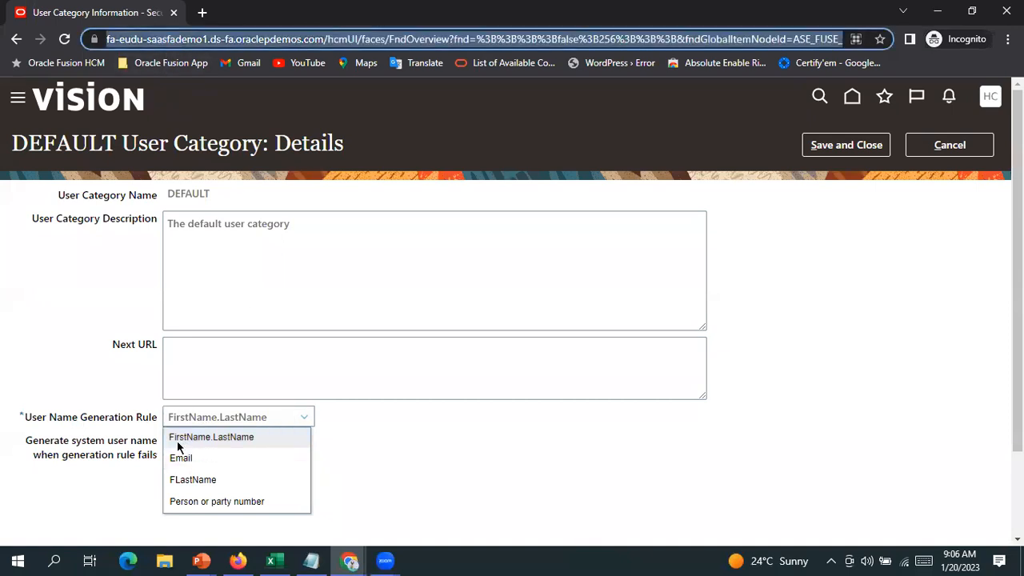
left_click(246, 438)
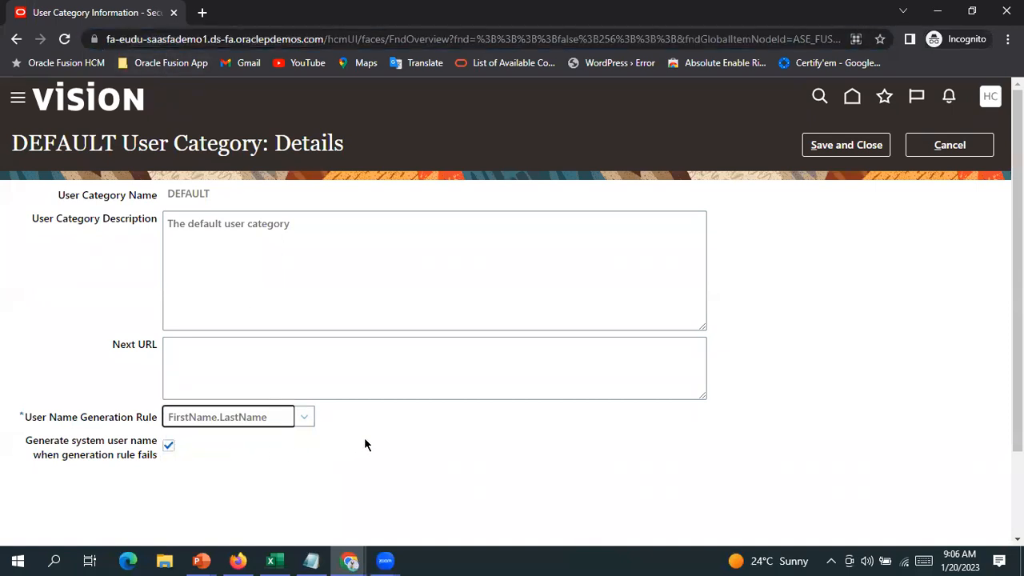
double_click(187, 197)
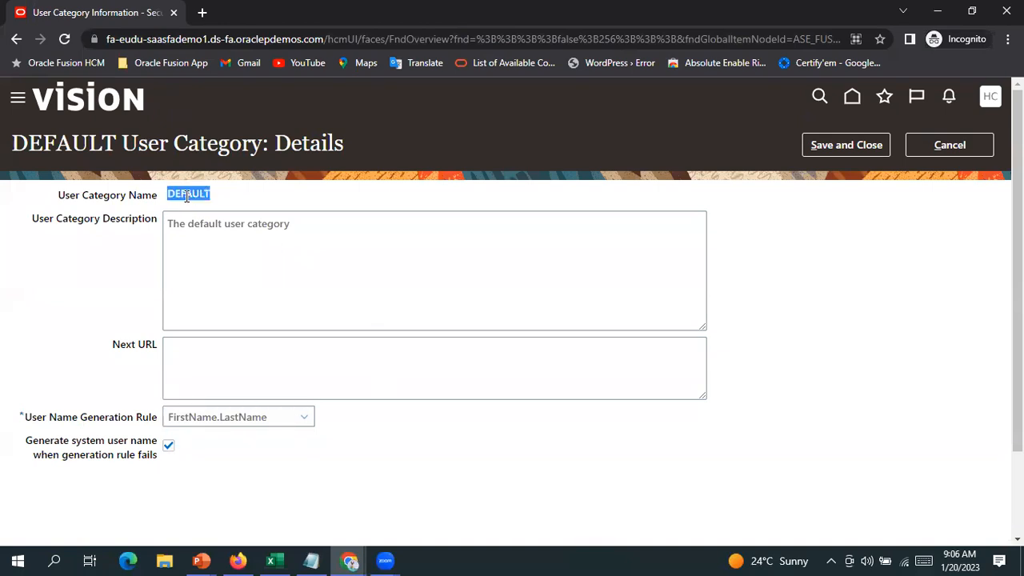
left_click(236, 420)
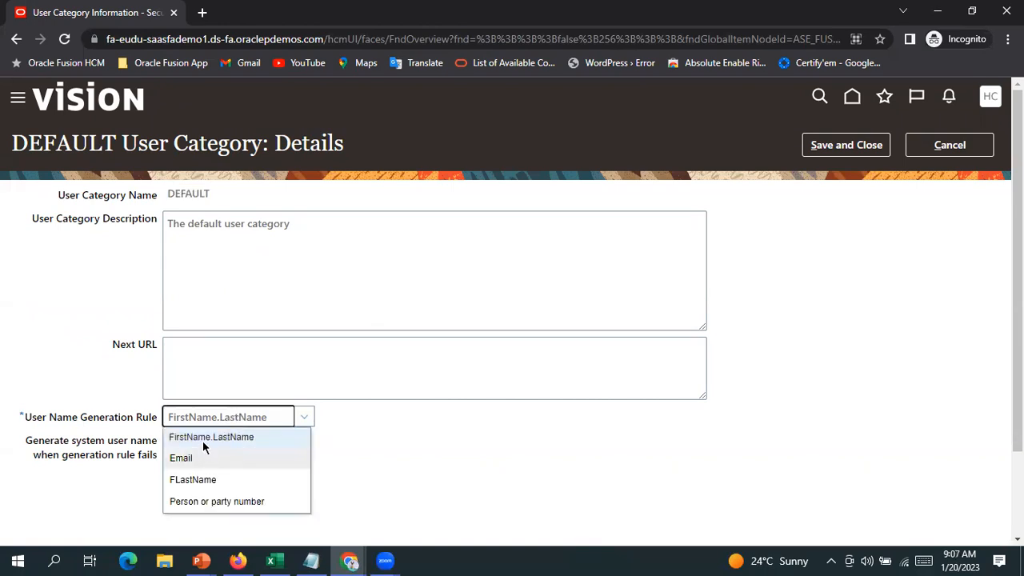
left_click(176, 45)
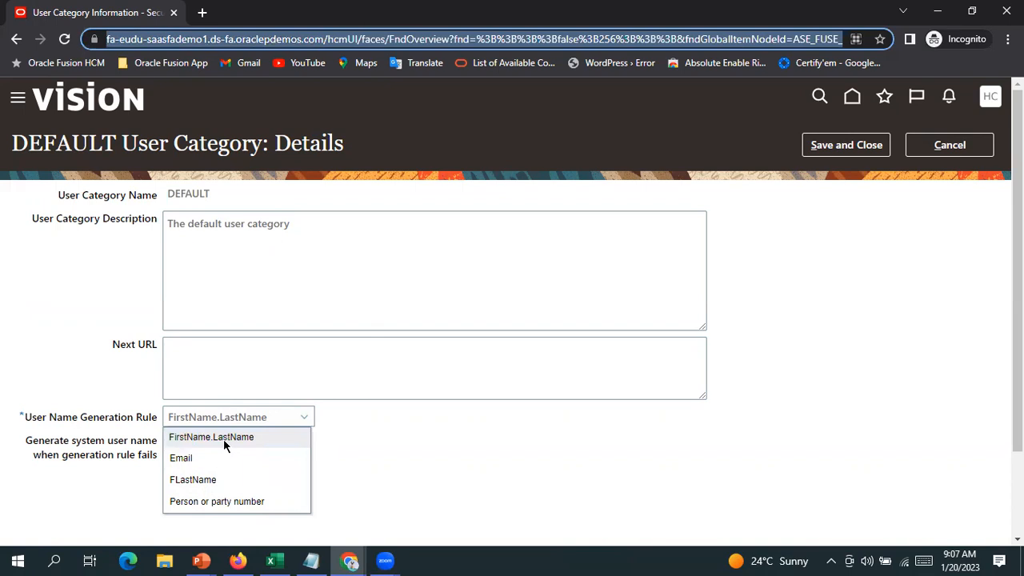
left_click(189, 460)
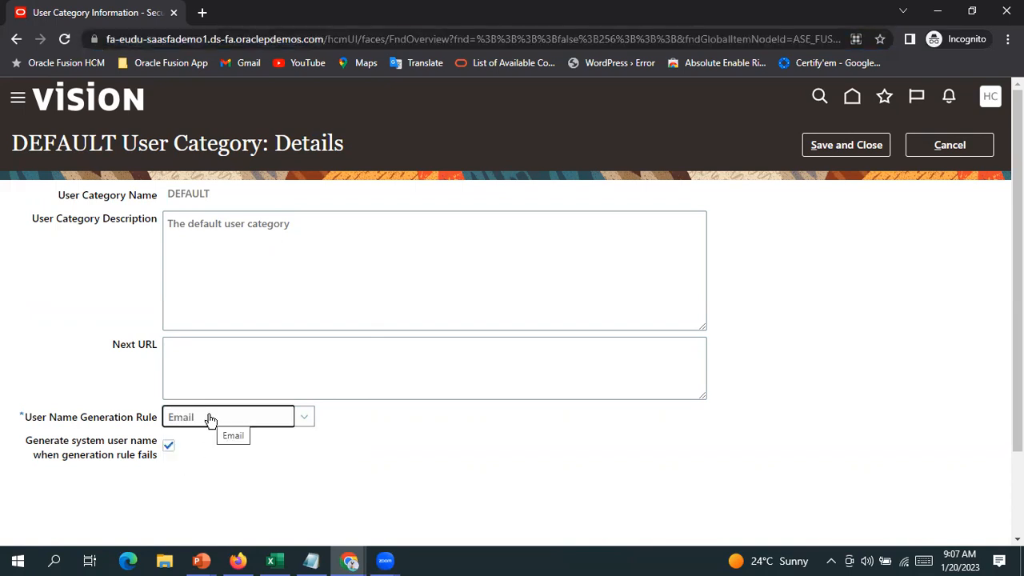
left_click(210, 420)
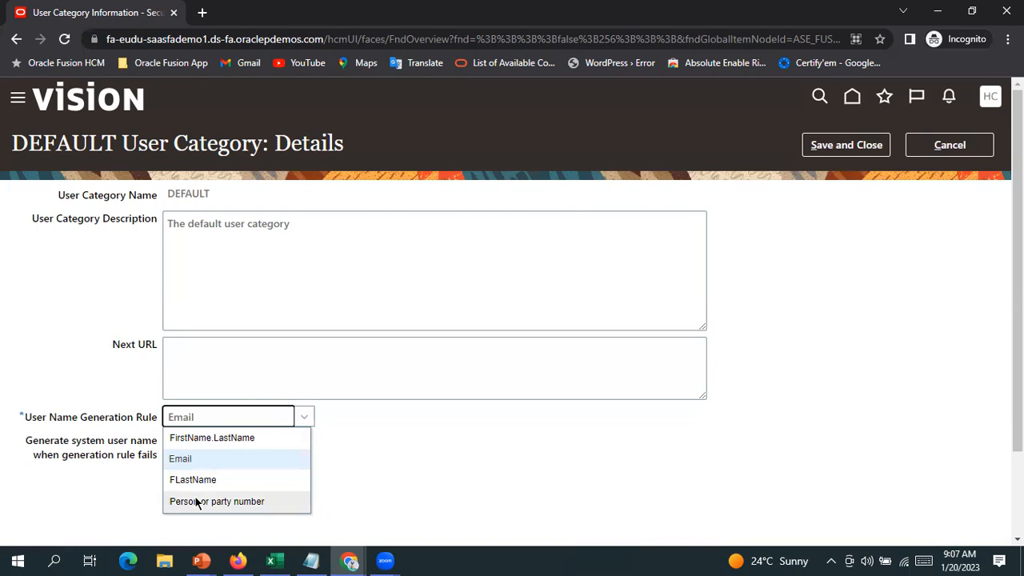
left_click(197, 501)
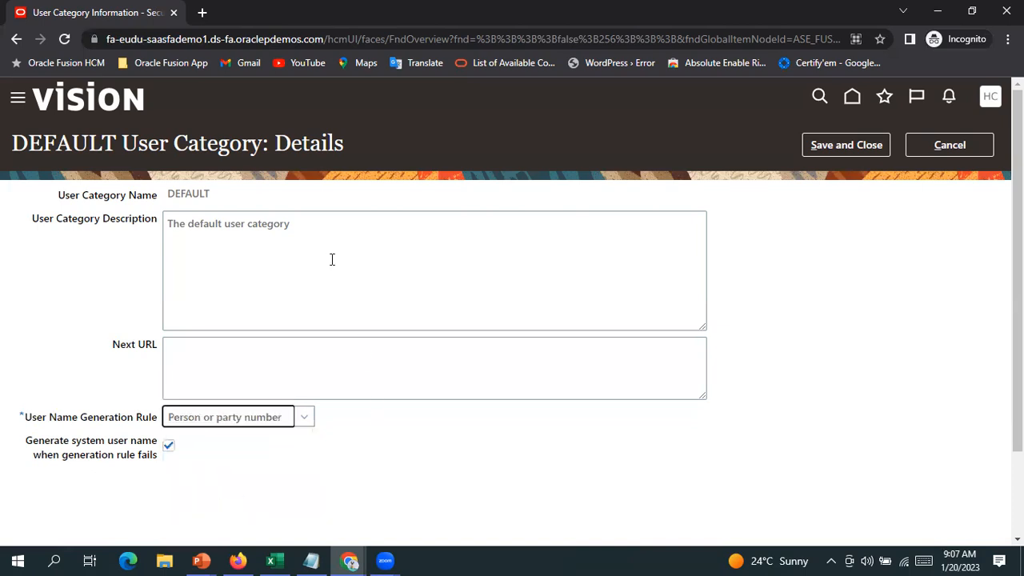
left_click(205, 39)
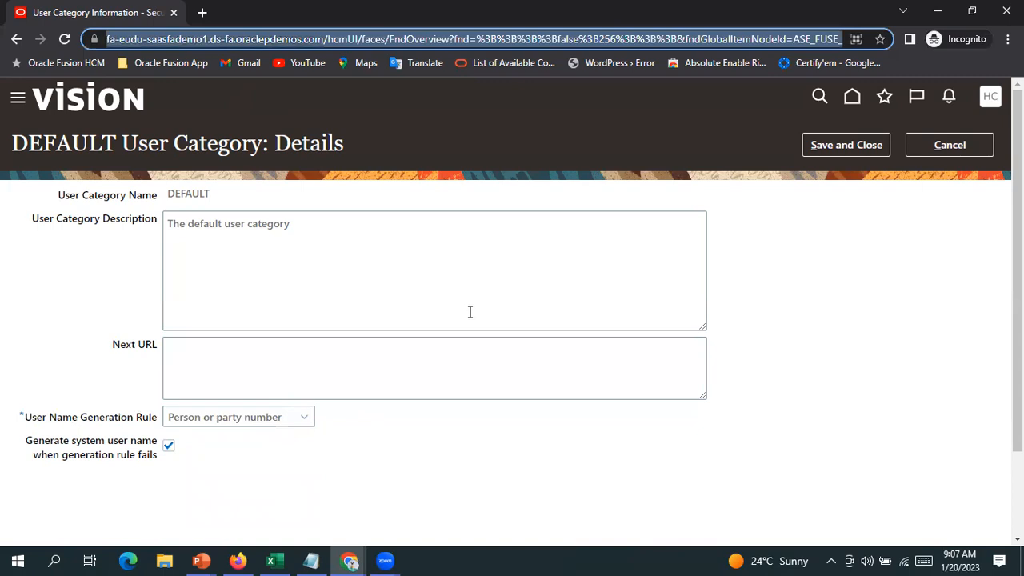
- Restore FirstName.LastName as the DEFAULT category's rule and discard the edits
left_click(293, 417)
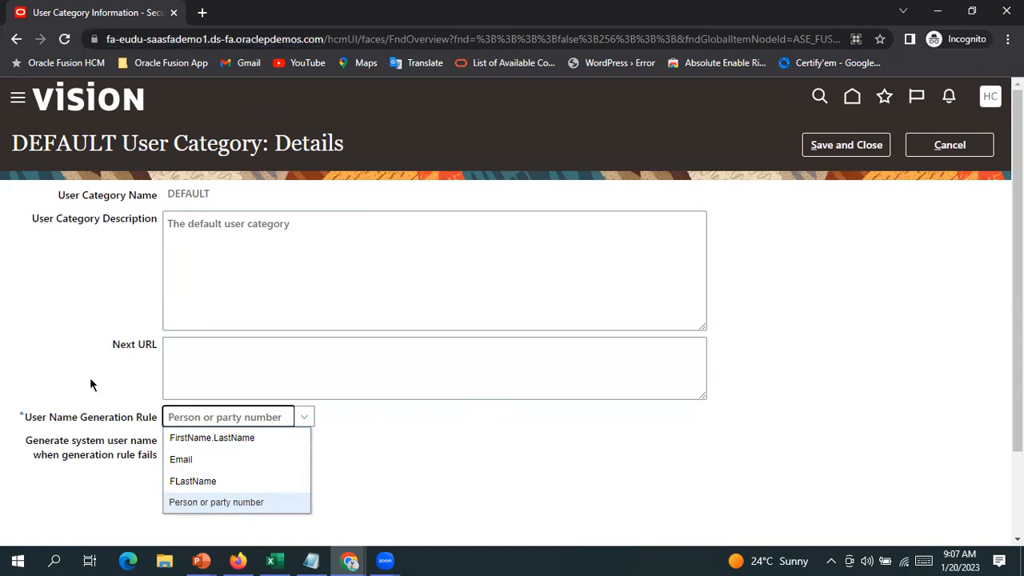
double_click(174, 194)
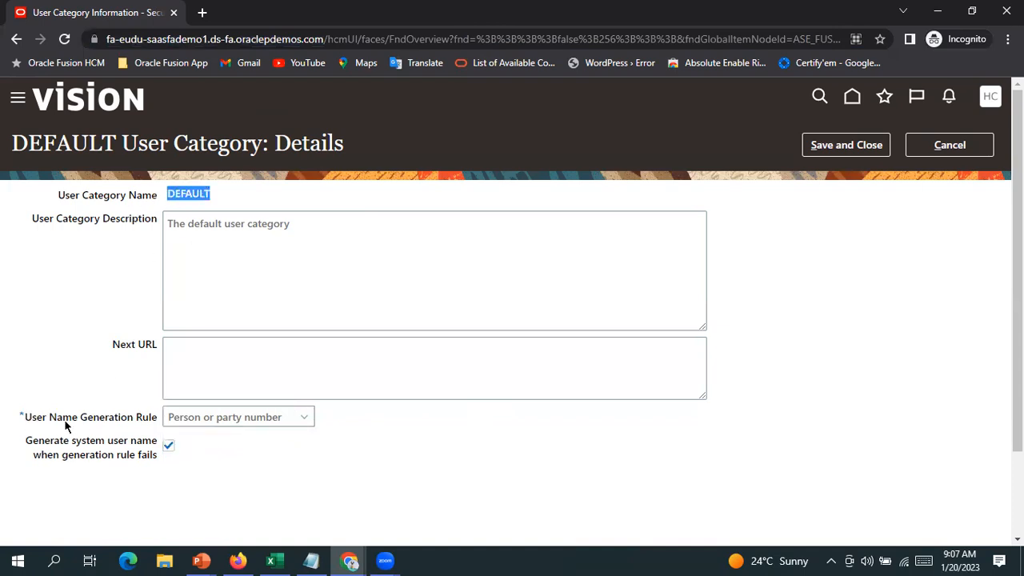
left_click_drag(26, 422, 159, 421)
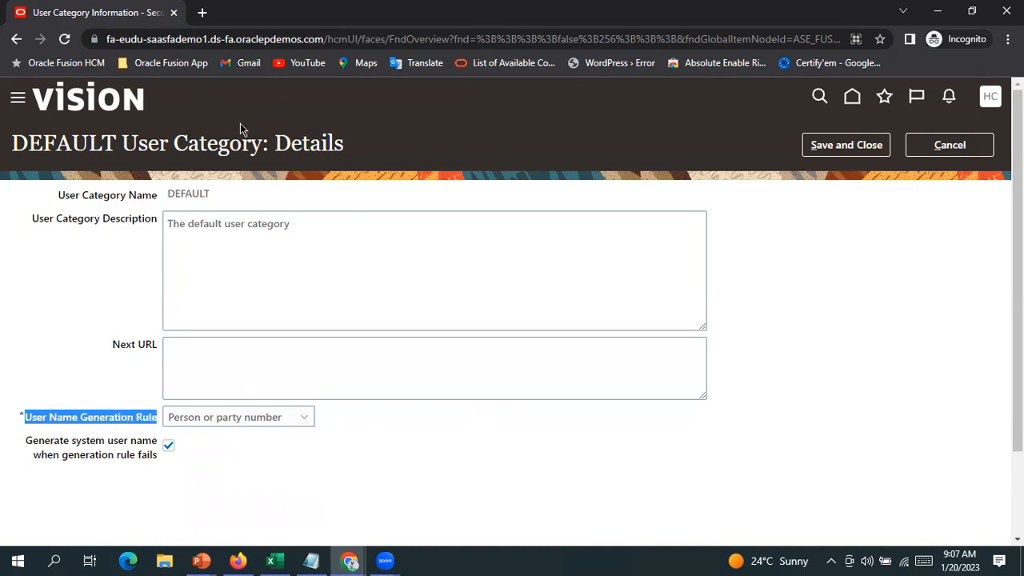
left_click(229, 44)
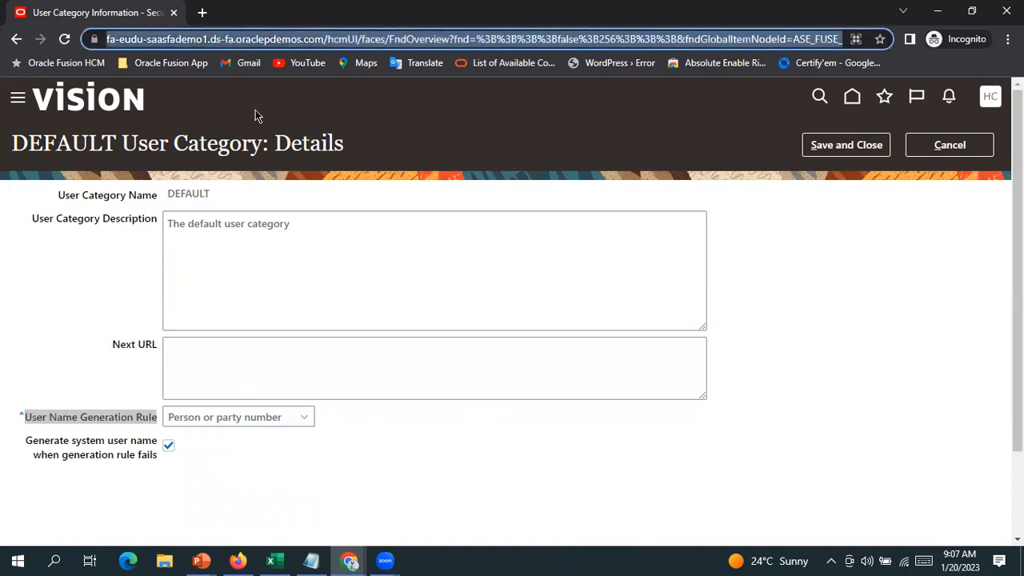
left_click(276, 417)
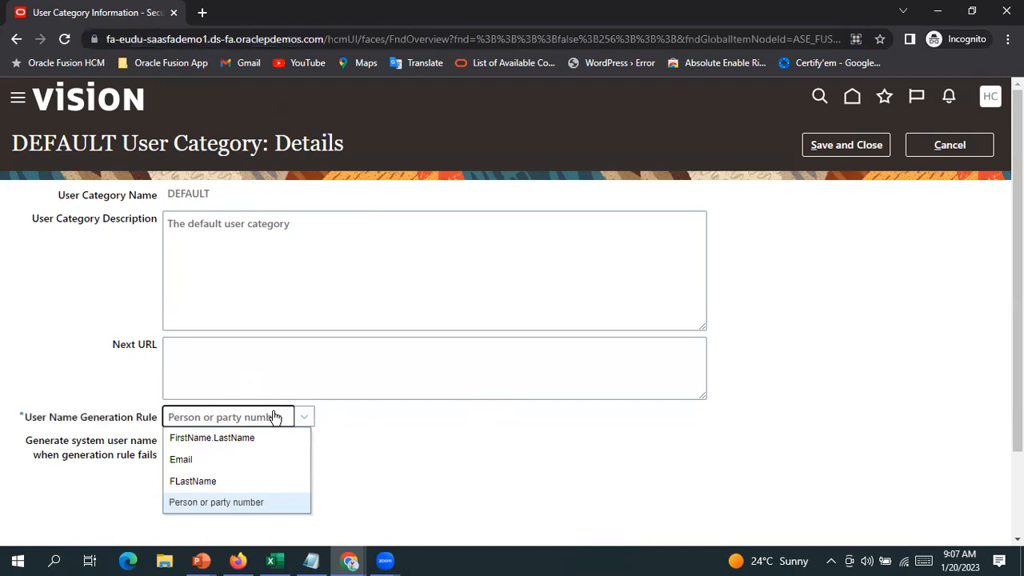
left_click(210, 439)
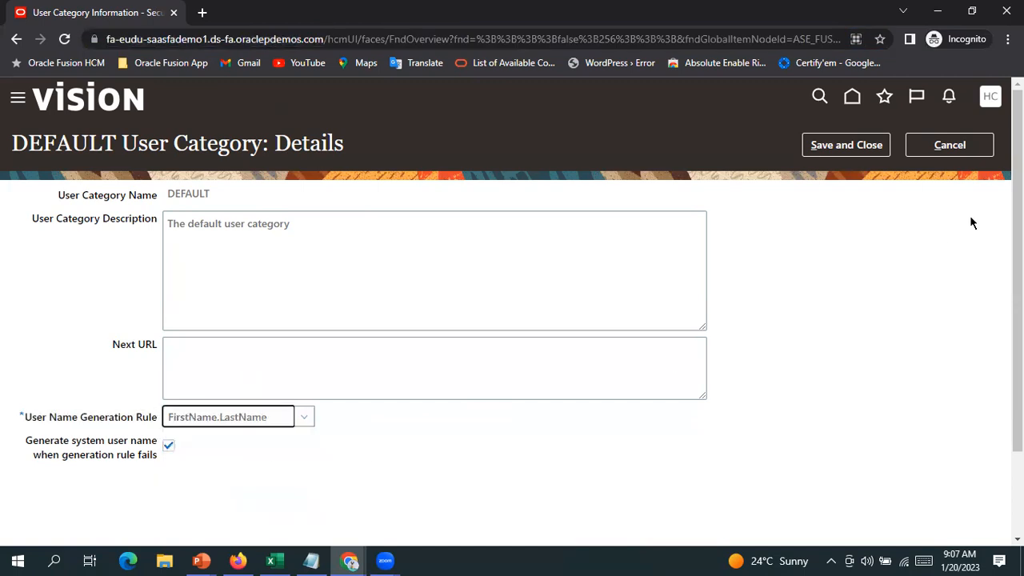
left_click(950, 148)
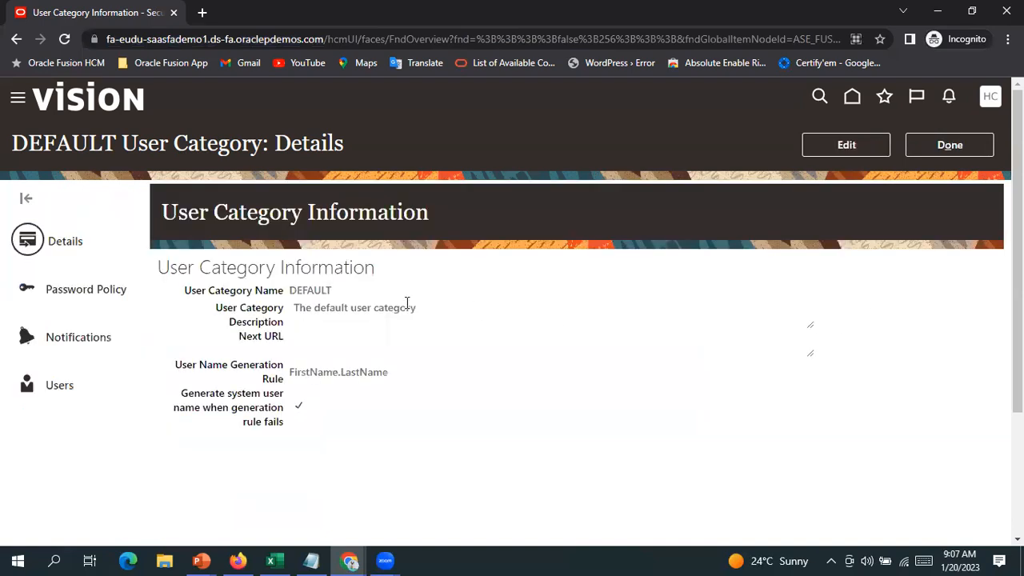
- Open a new Add User Account form, confirm DEFAULT as its user category, then return to Excel
left_click(949, 151)
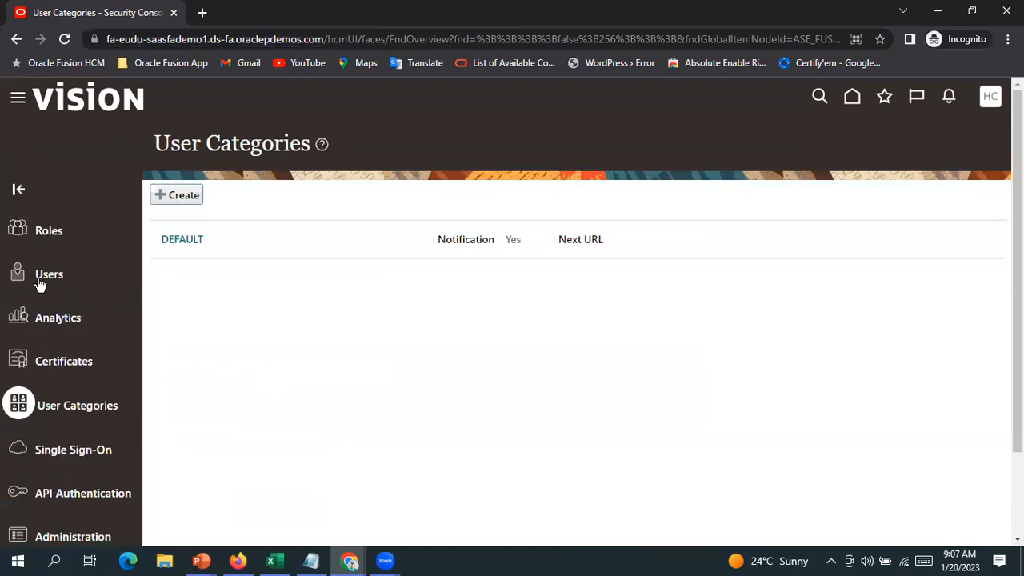
left_click(49, 274)
left_click(840, 147)
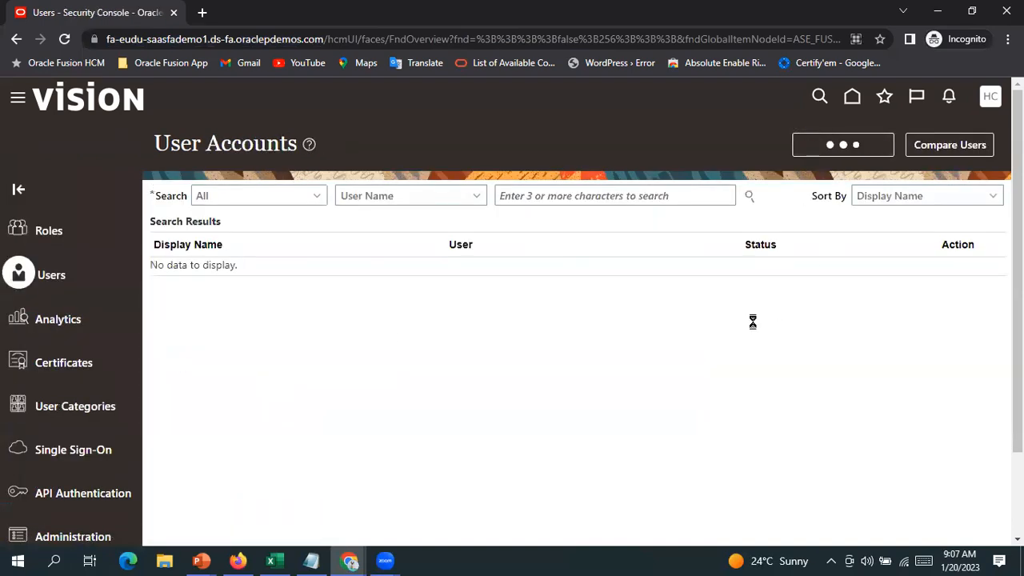
left_click_drag(614, 230, 731, 231)
left_click(704, 289)
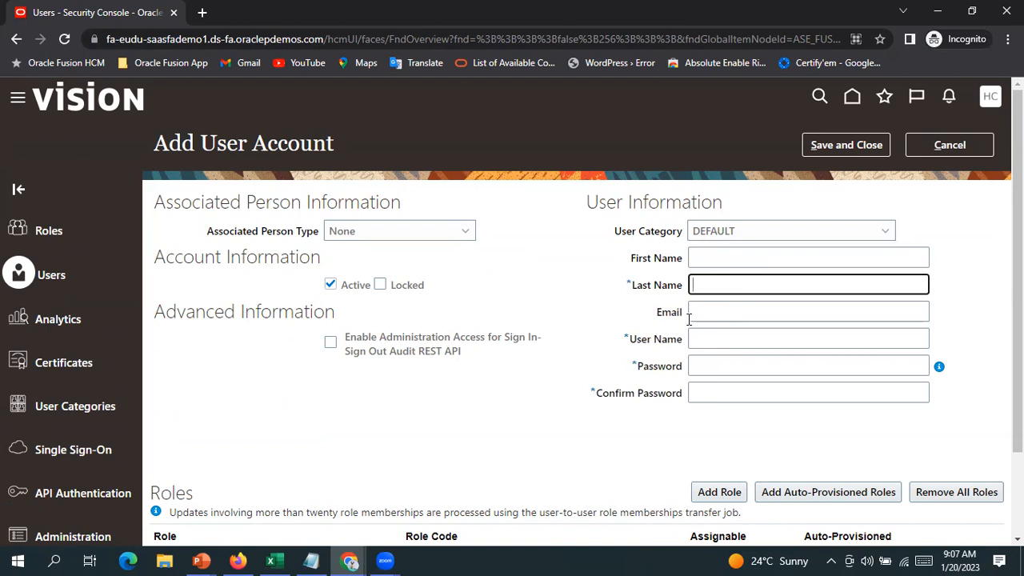
left_click(709, 234)
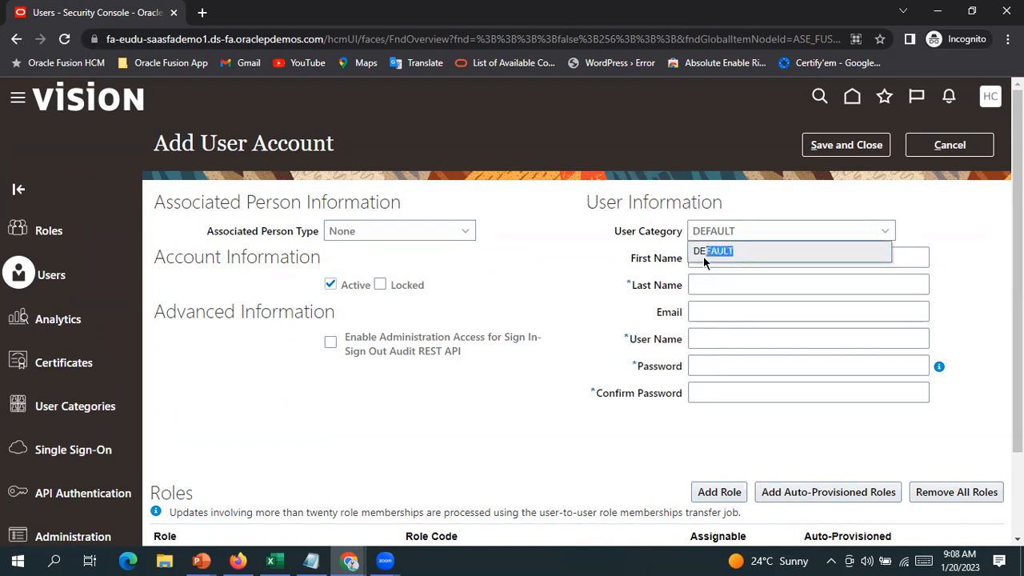
left_click(703, 255)
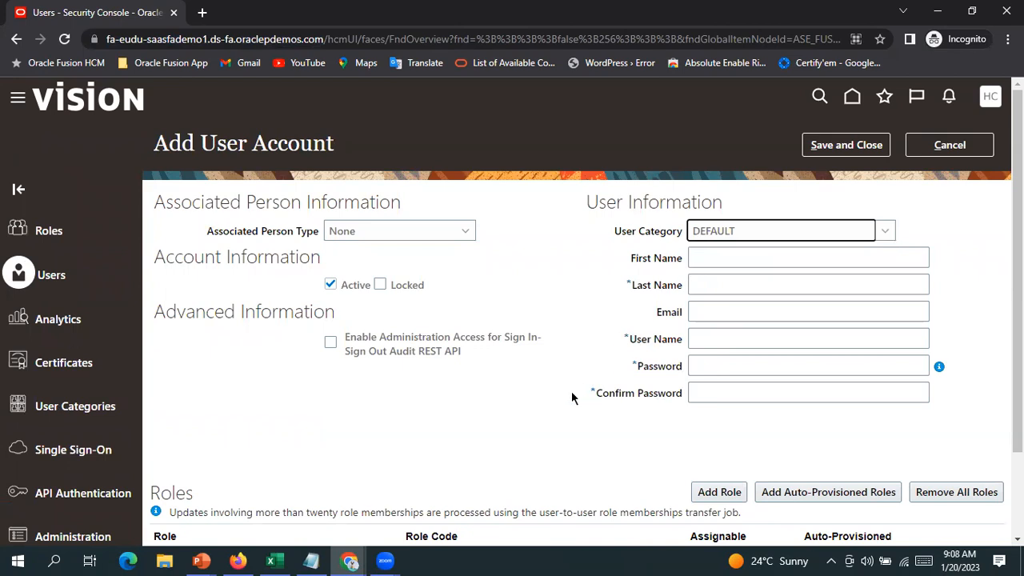
left_click(739, 235)
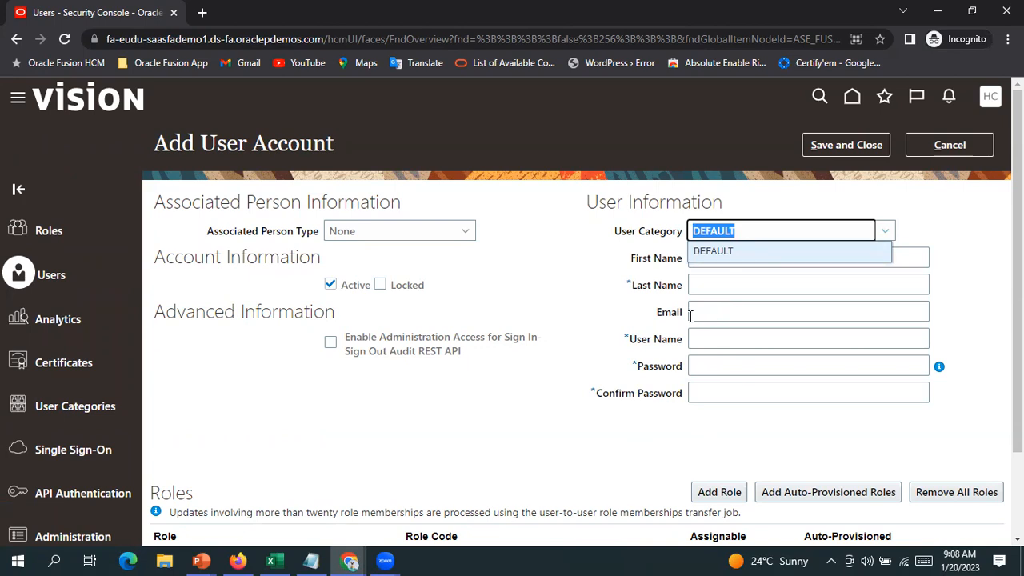
left_click(271, 561)
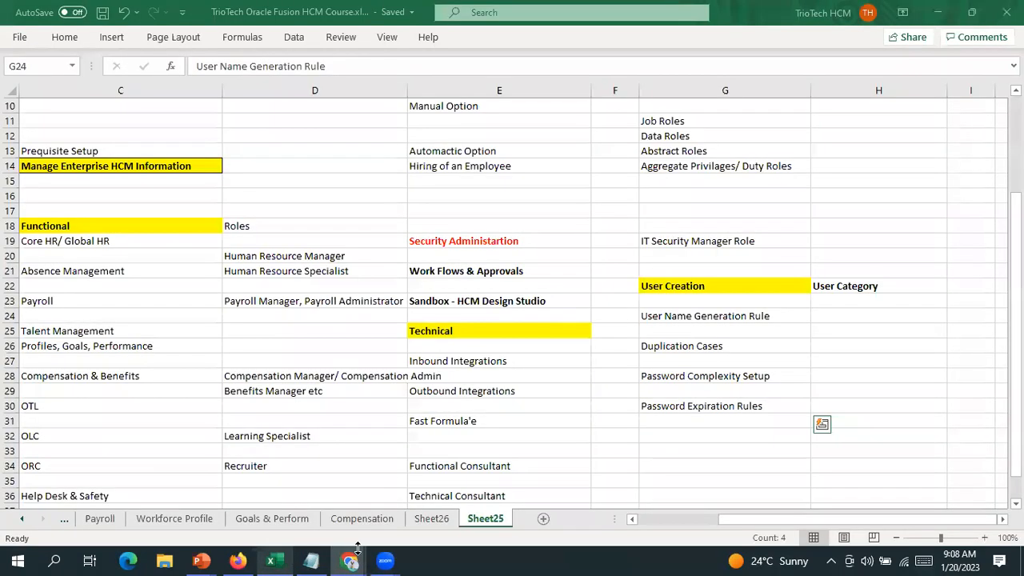
- Go through the User Creation notes G24–G30 and the H22 User Category note, then return to the browser
left_click(730, 317)
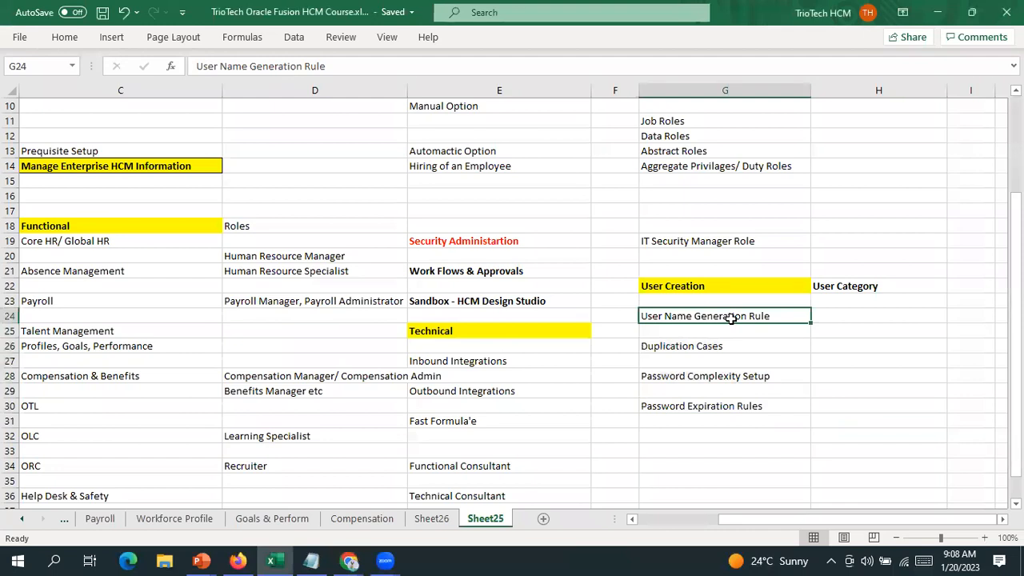
left_click(722, 349)
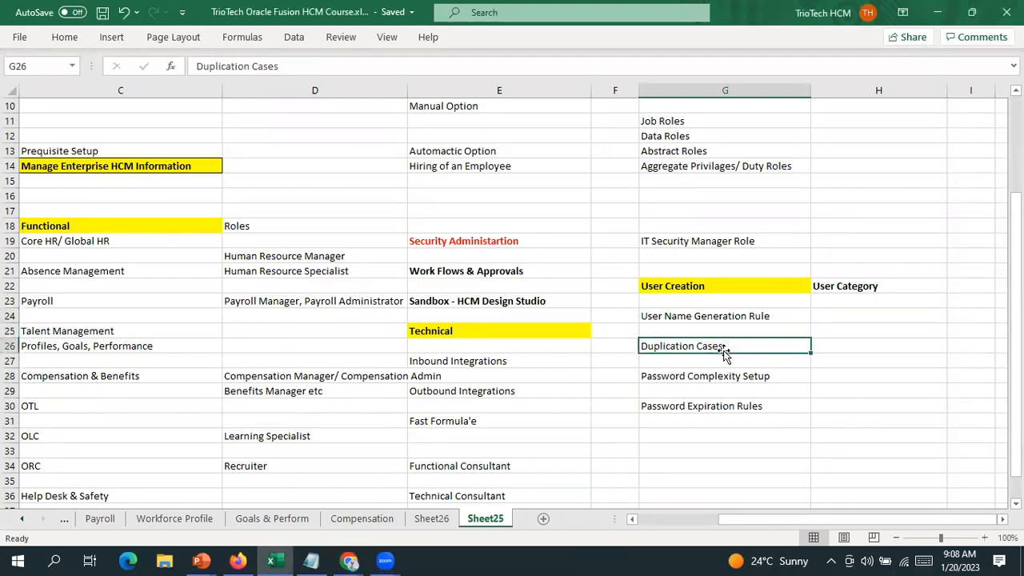
left_click(708, 377)
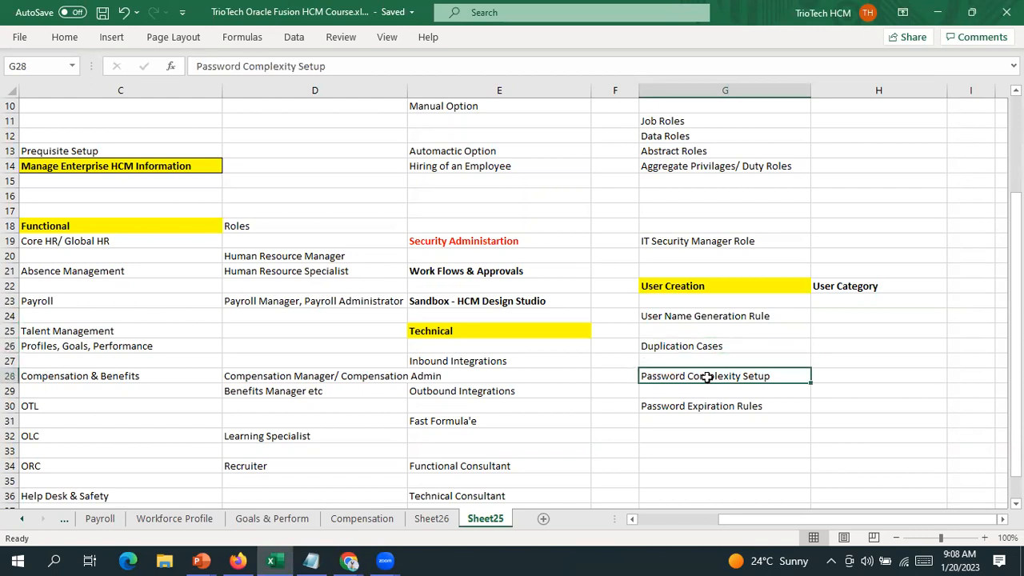
left_click(722, 405)
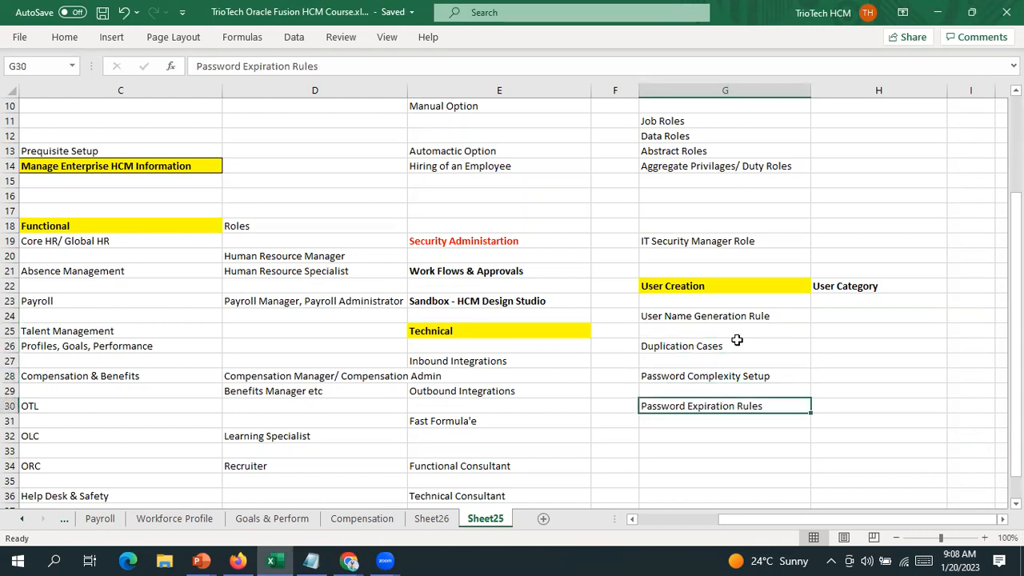
left_click_drag(712, 289, 724, 423)
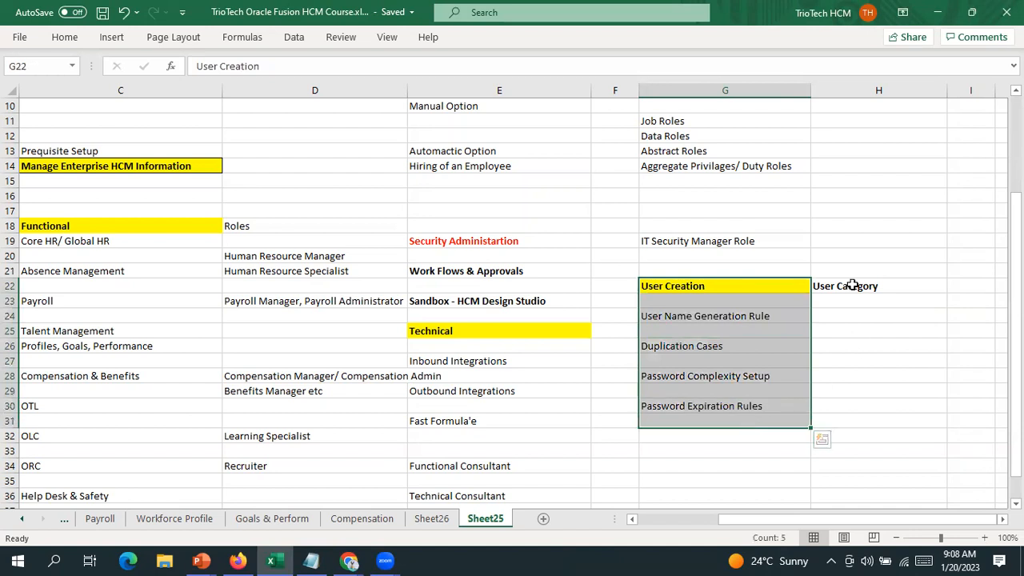
left_click(853, 285)
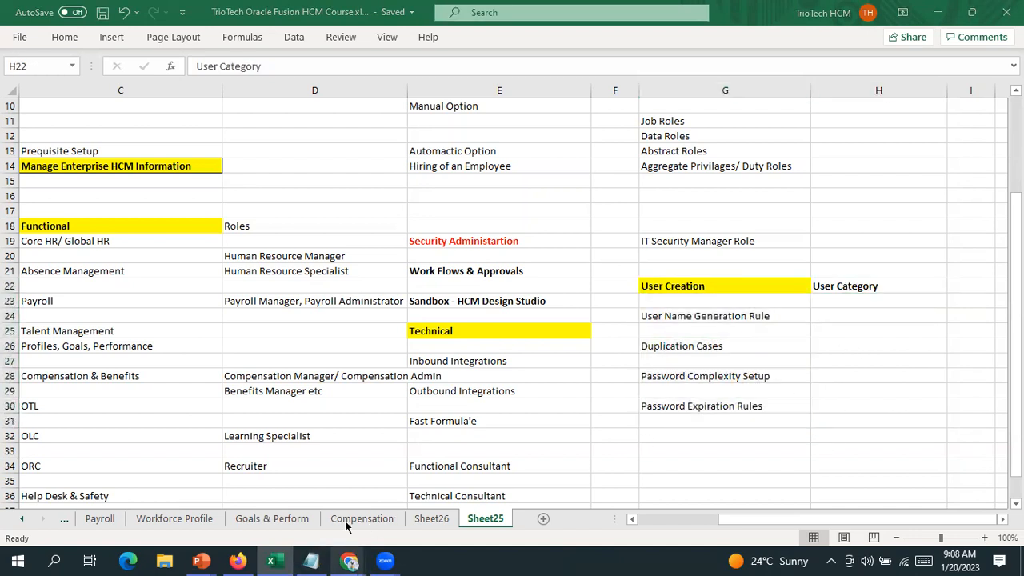
mouse_move(349, 560)
left_click(436, 505)
- Cancel the Add User Account form, focus the User Accounts search field, and return to Excel
left_click(535, 225)
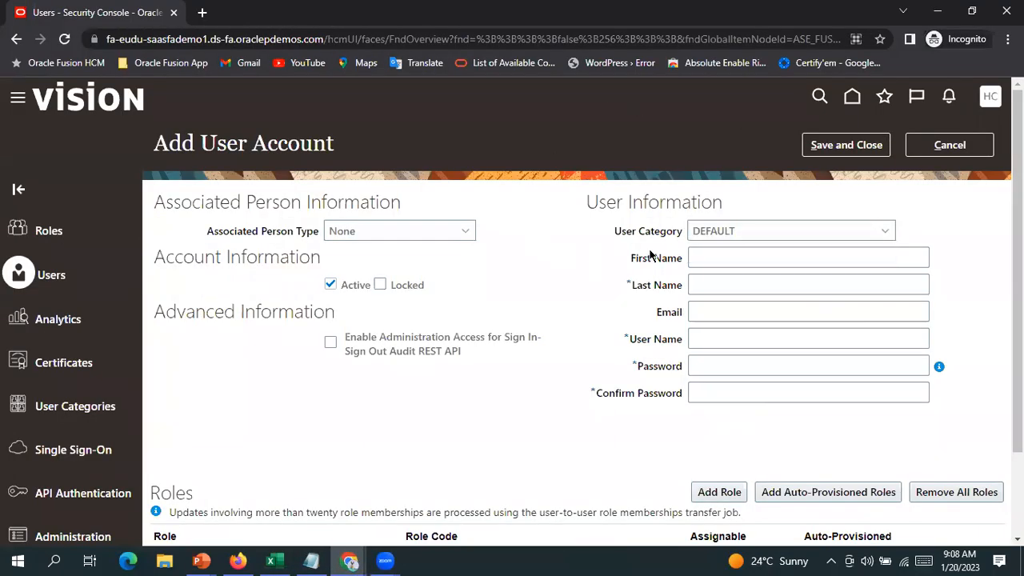
left_click(966, 145)
left_click(299, 40)
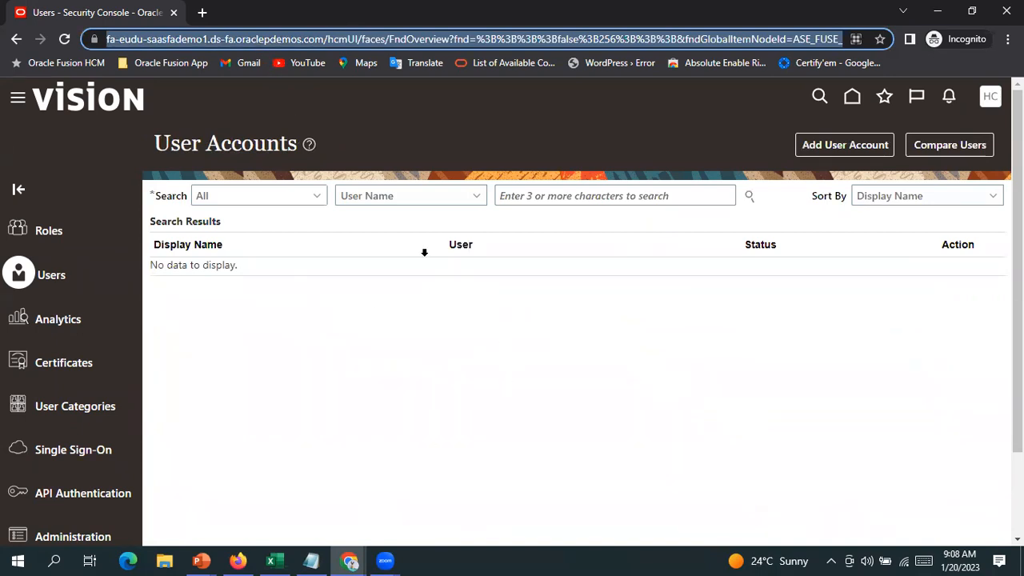
left_click_drag(159, 135, 290, 133)
left_click(528, 193)
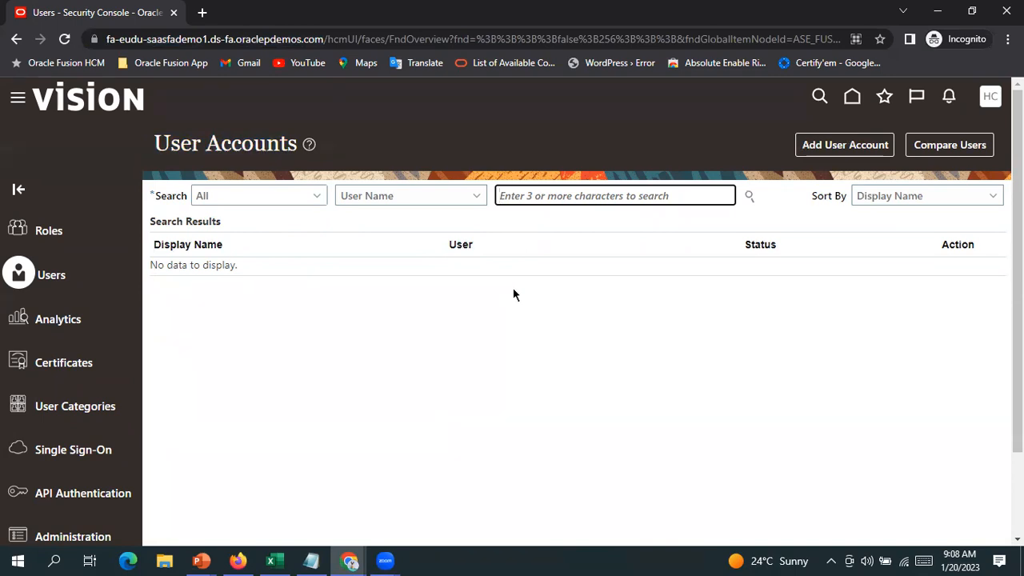
left_click(271, 561)
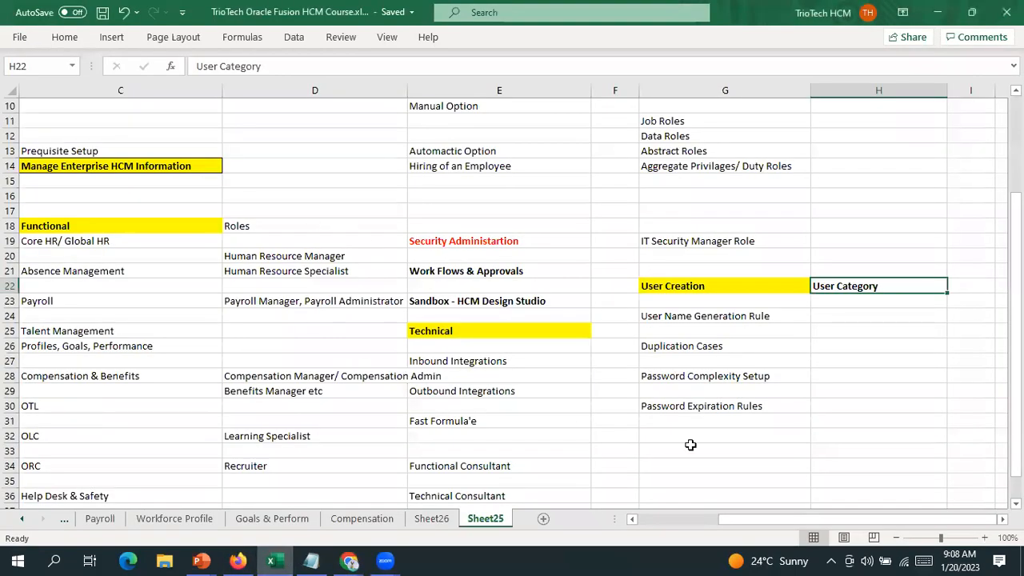
left_click_drag(755, 520, 691, 523)
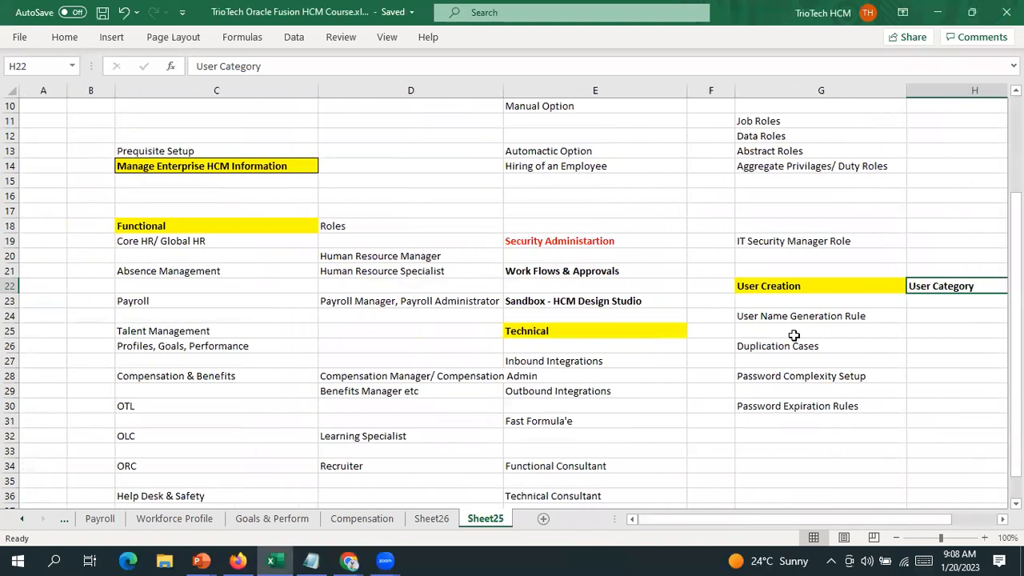
left_click_drag(788, 270, 819, 408)
left_click(946, 286)
scroll(676, 356, "up", 3)
left_click(781, 152)
left_click_drag(782, 152, 835, 322)
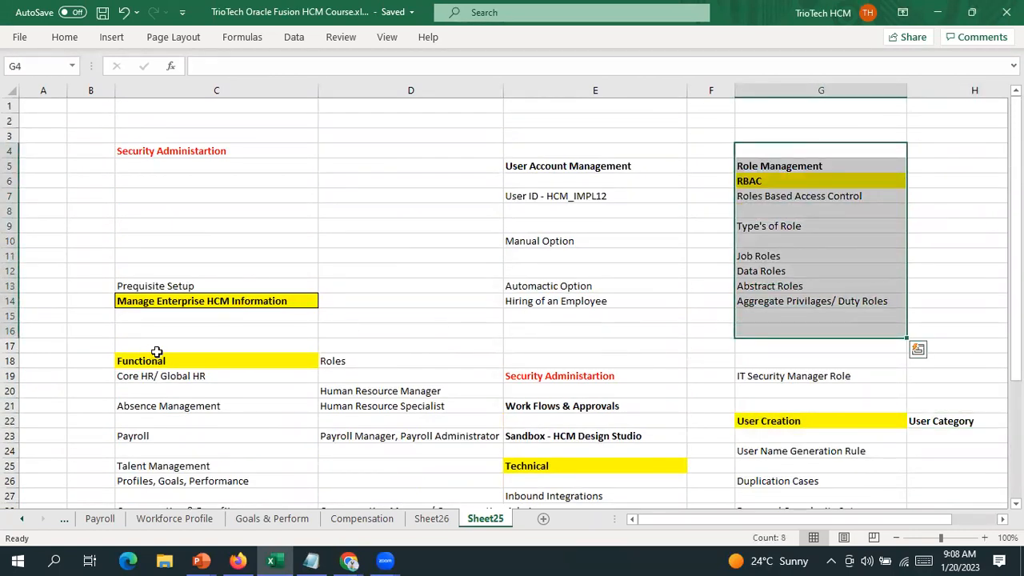
scroll(160, 352, "down", 3)
left_click_drag(173, 225, 179, 480)
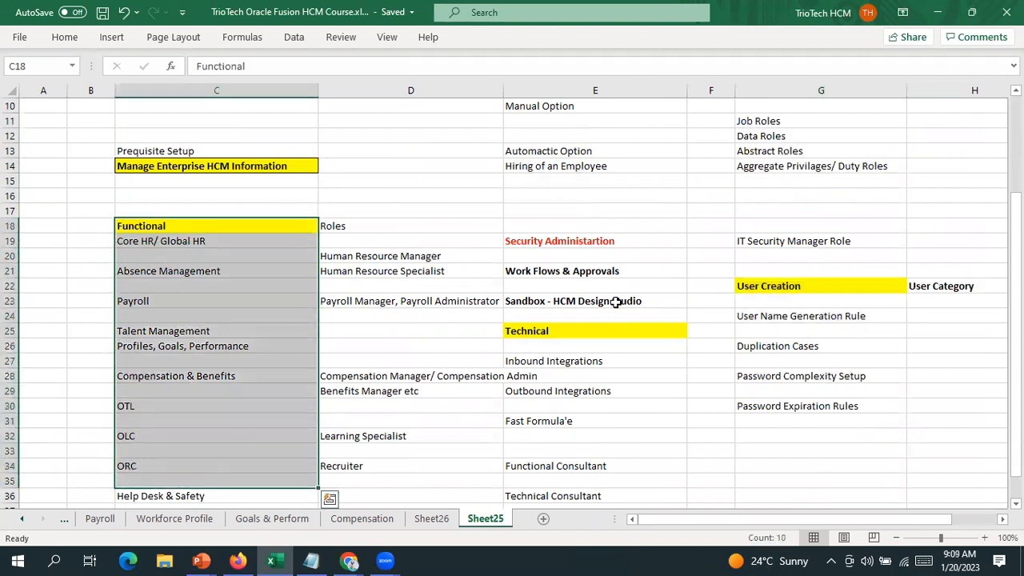
scroll(709, 254, "up", 3)
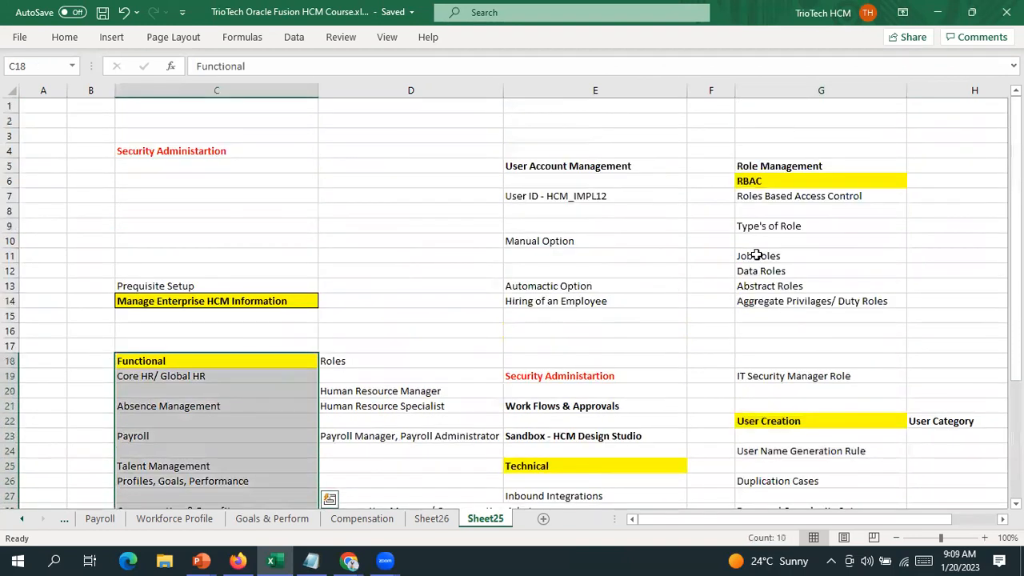
left_click(294, 149)
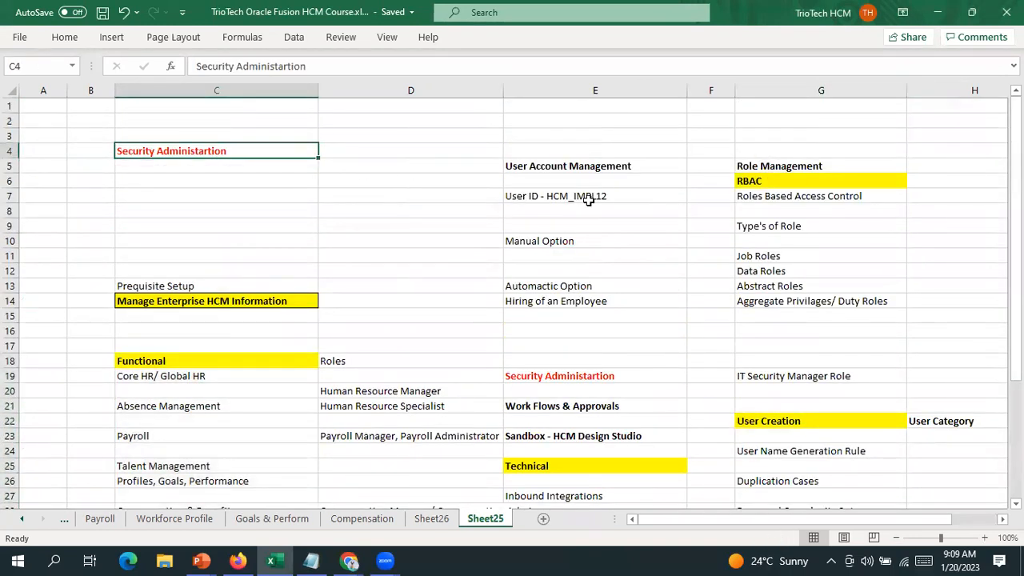
left_click_drag(834, 150, 827, 328)
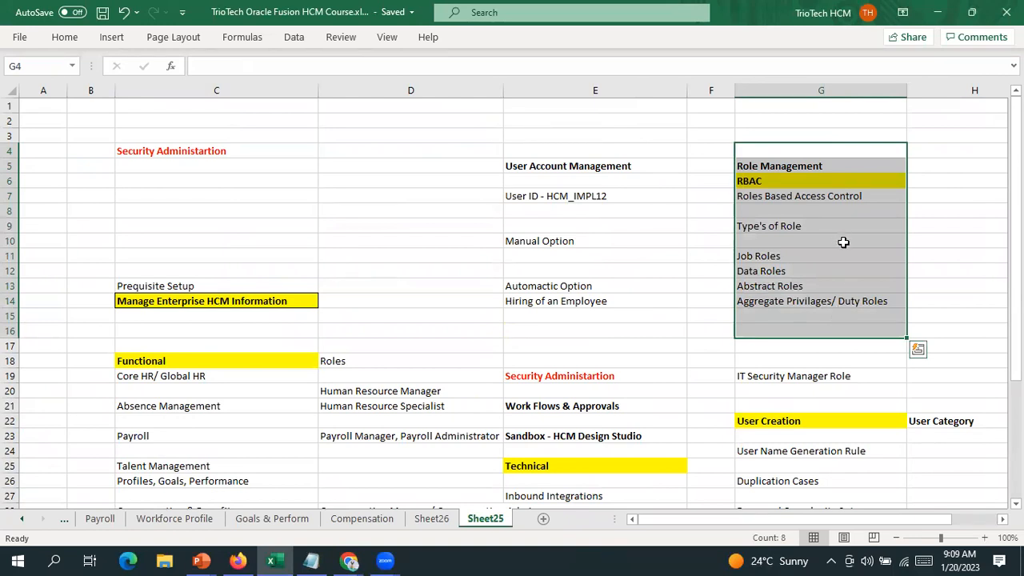
scroll(837, 244, "down", 1)
left_click_drag(785, 212, 801, 271)
left_click_drag(373, 347, 400, 484)
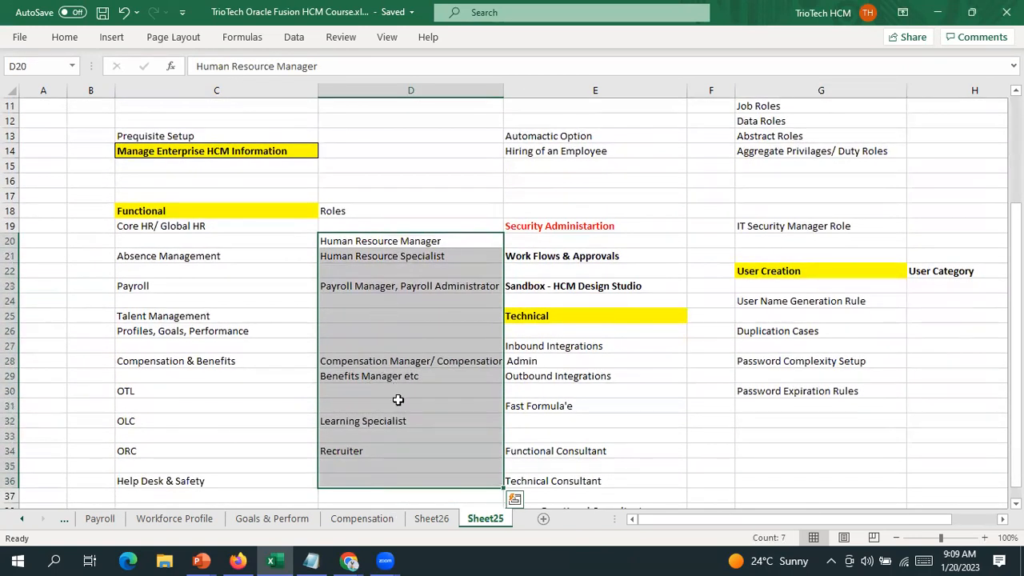
scroll(455, 408, "up", 3)
left_click(759, 239)
left_click_drag(759, 239, 777, 289)
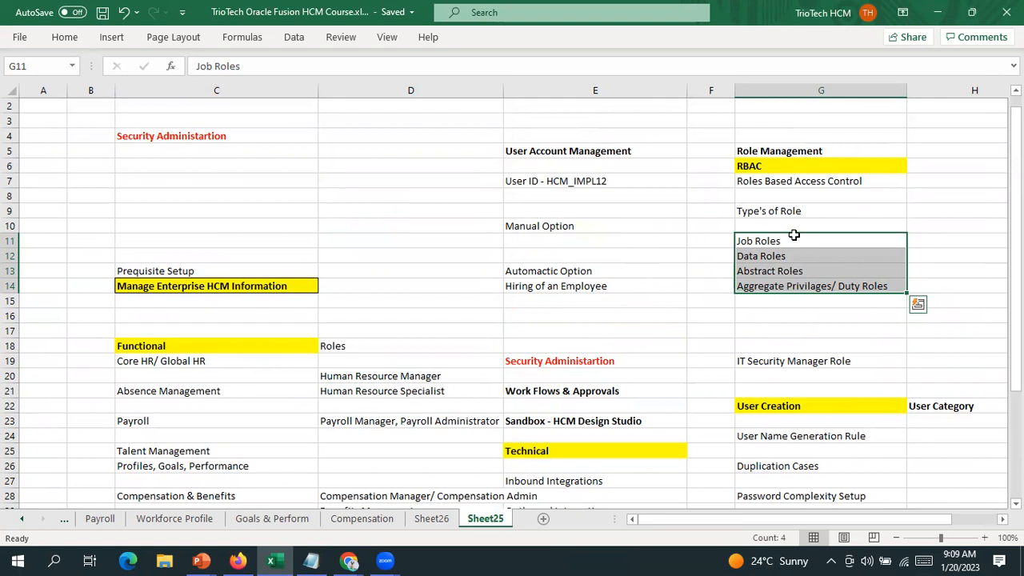
left_click_drag(784, 134, 799, 298)
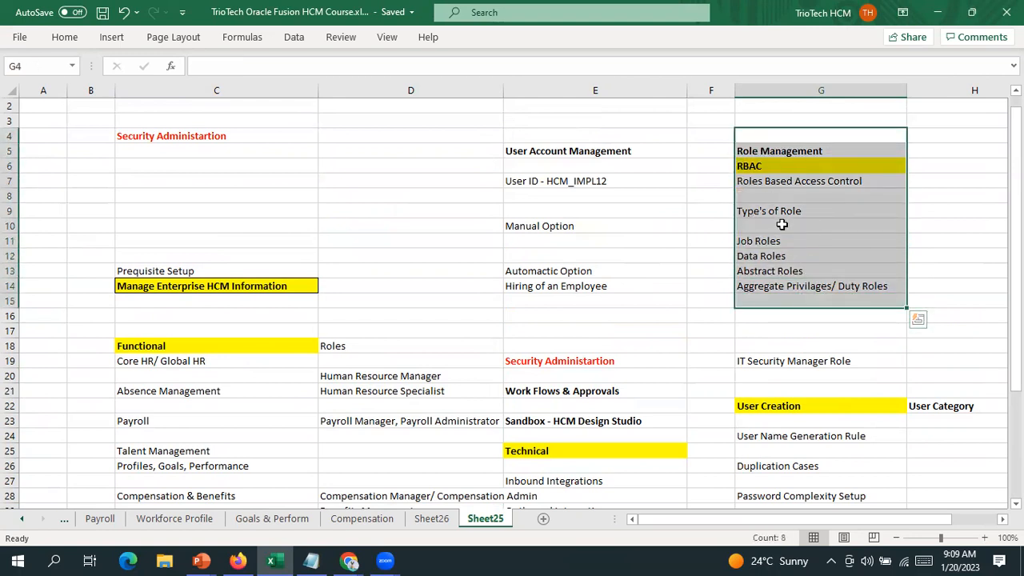
scroll(209, 364, "down", 2)
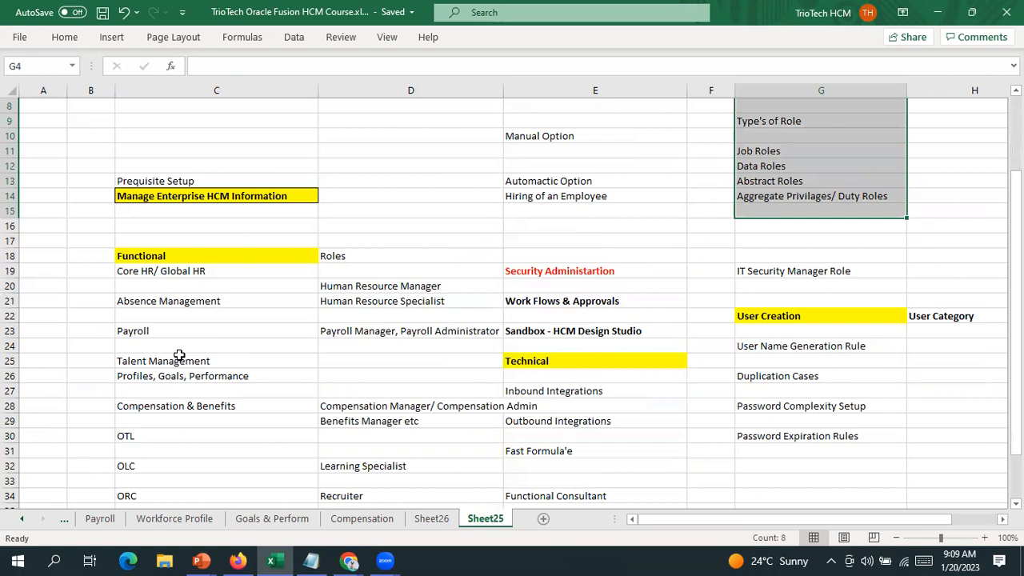
left_click_drag(157, 256, 232, 468)
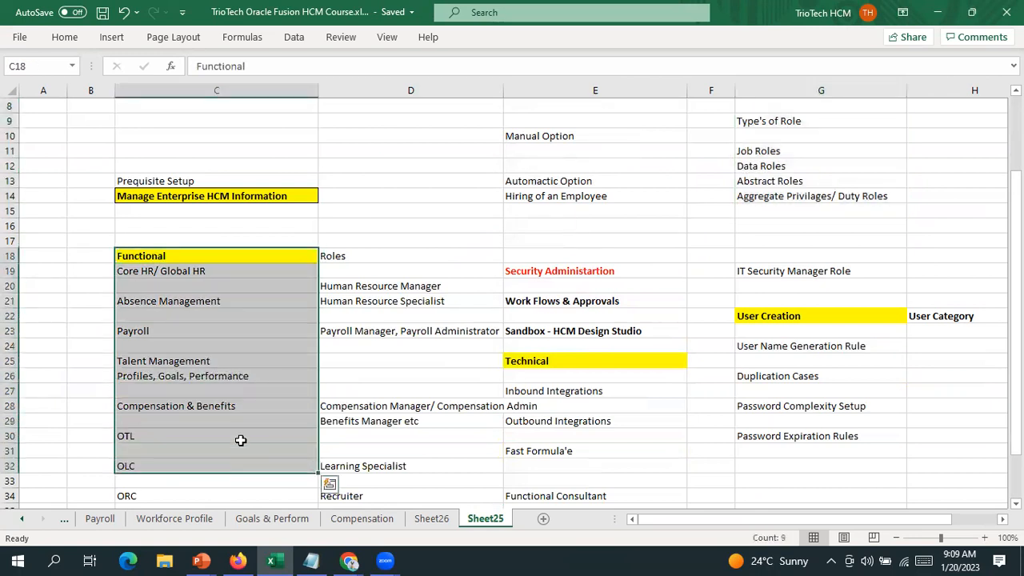
left_click(197, 270)
left_click(199, 301)
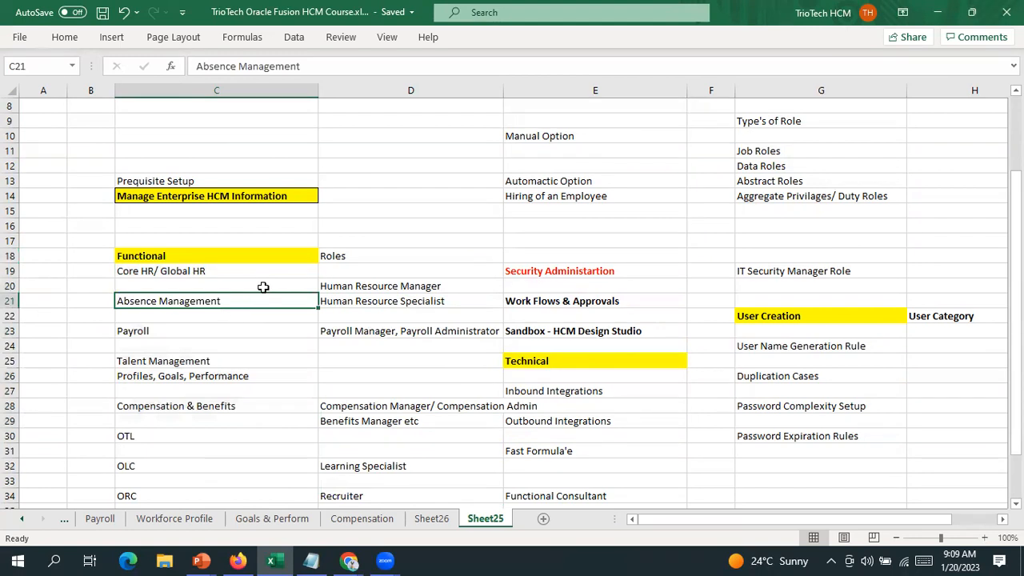
scroll(266, 286, "up", 3)
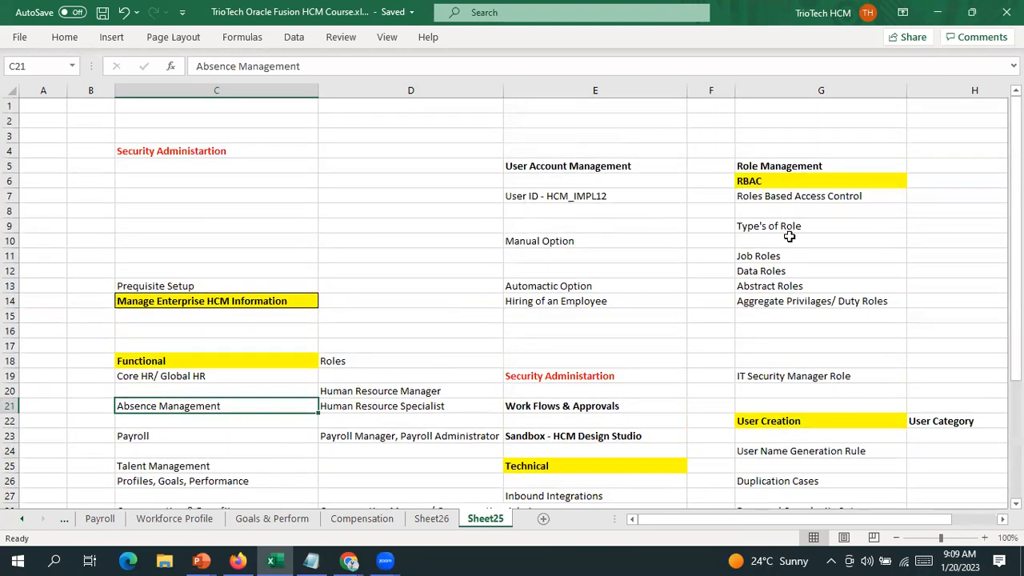
left_click_drag(212, 376, 210, 437)
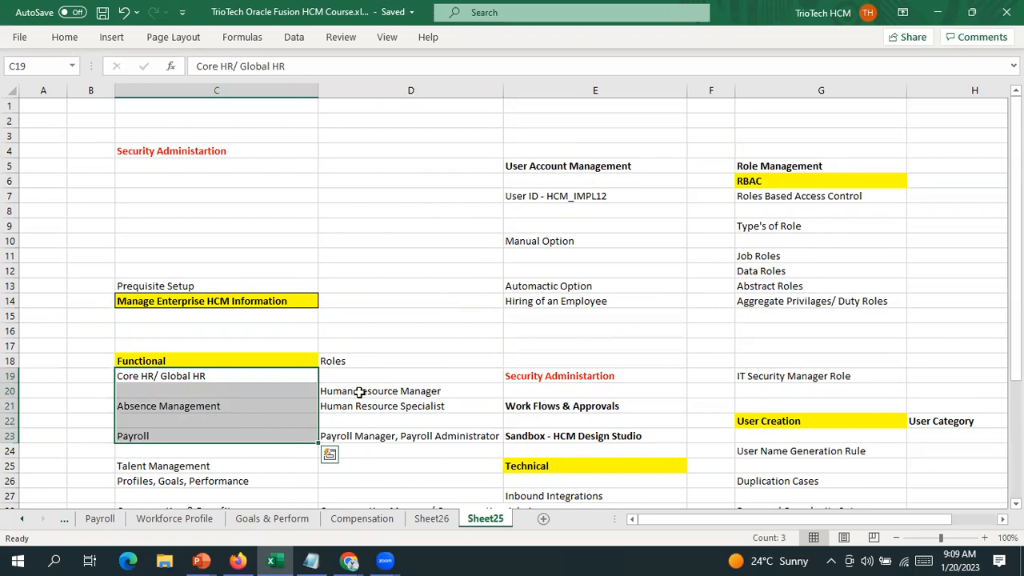
left_click(784, 167)
left_click_drag(784, 166, 824, 296)
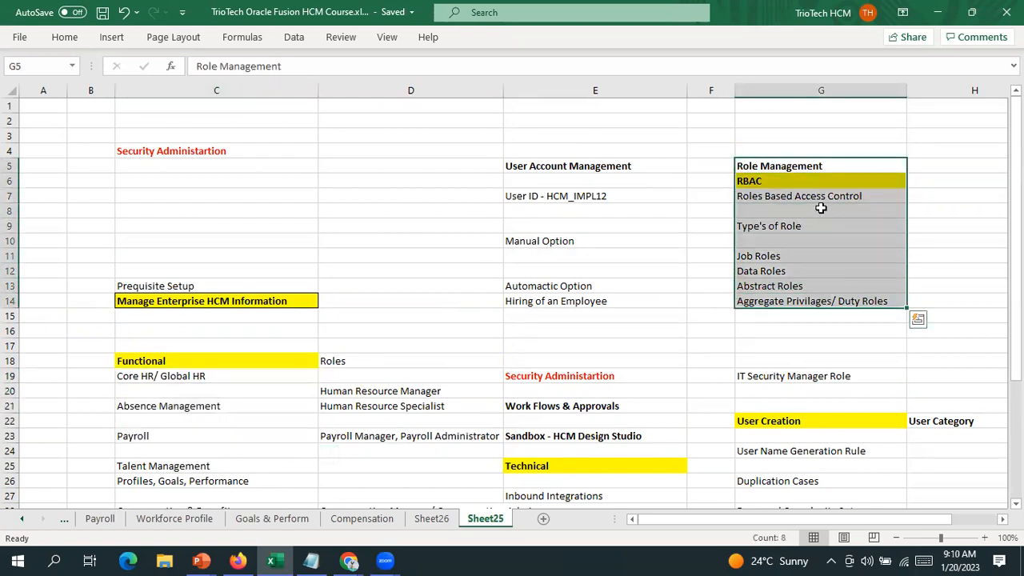
left_click(569, 169)
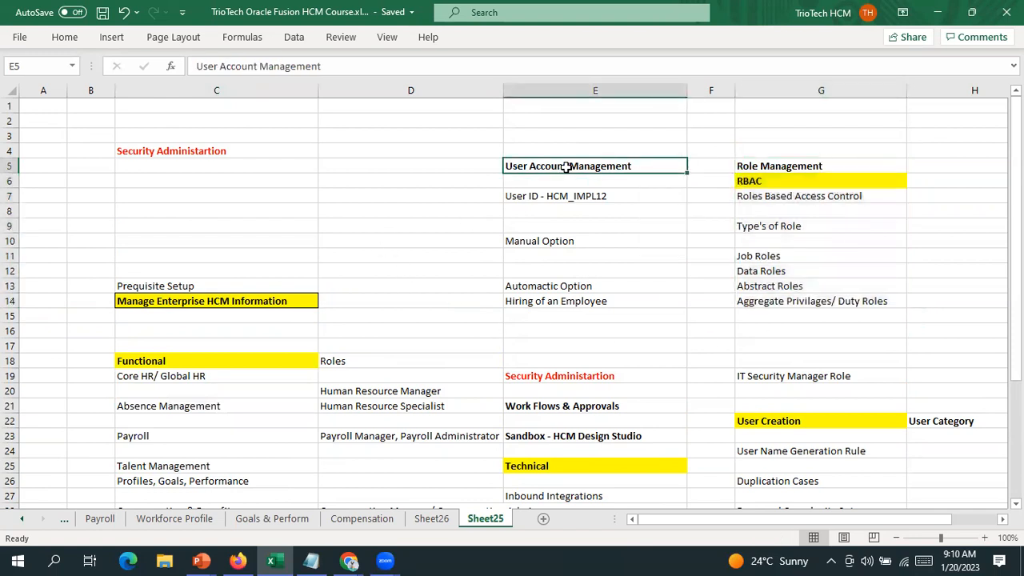
left_click(560, 286)
left_click(571, 302)
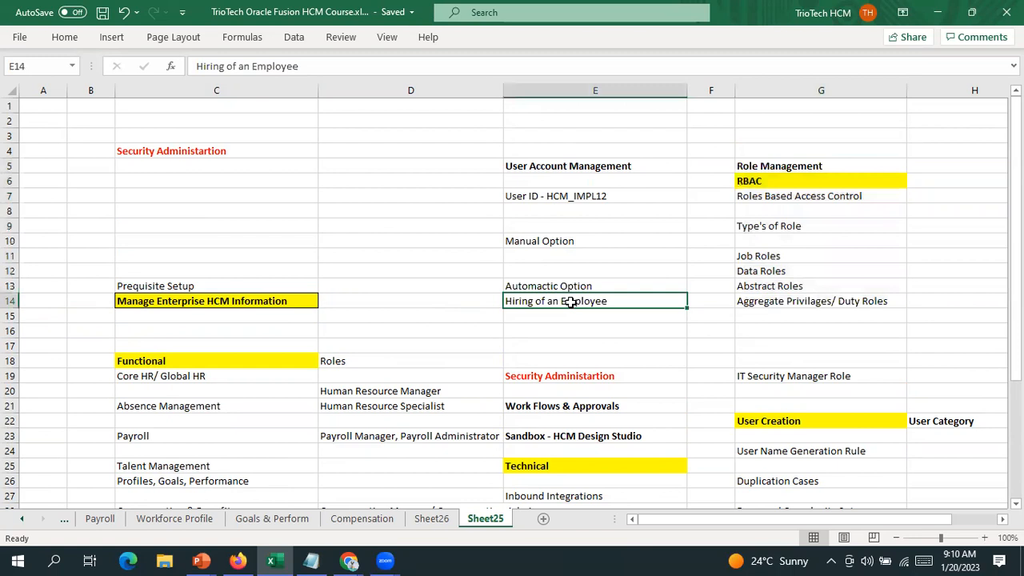
left_click_drag(226, 286, 230, 309)
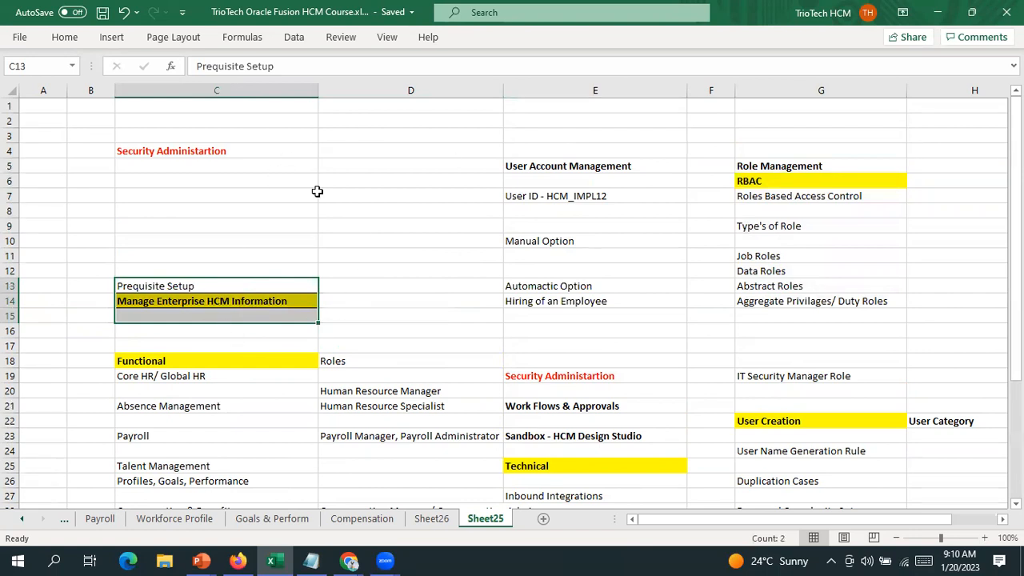
scroll(935, 389, "down", 3)
left_click_drag(942, 285, 949, 392)
scroll(456, 232, "up", 3)
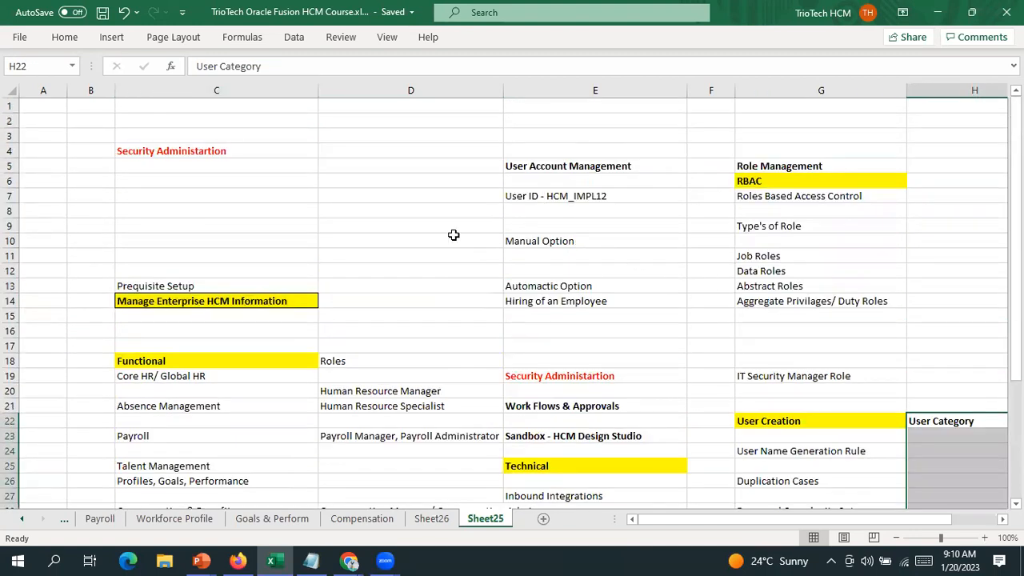
left_click(536, 288)
left_click_drag(531, 300, 529, 287)
left_click_drag(137, 288, 152, 313)
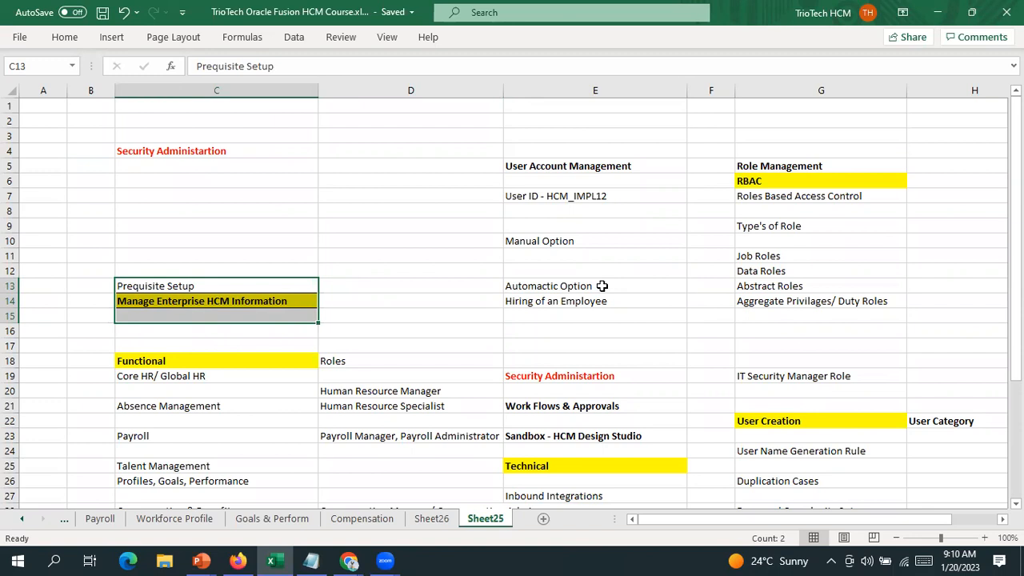
scroll(691, 352, "down", 2)
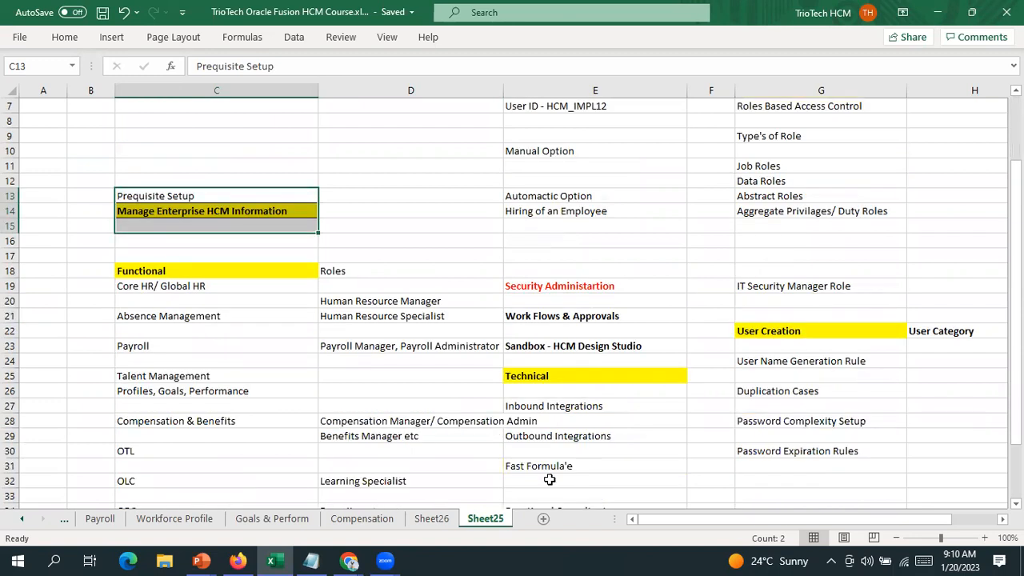
left_click(509, 559)
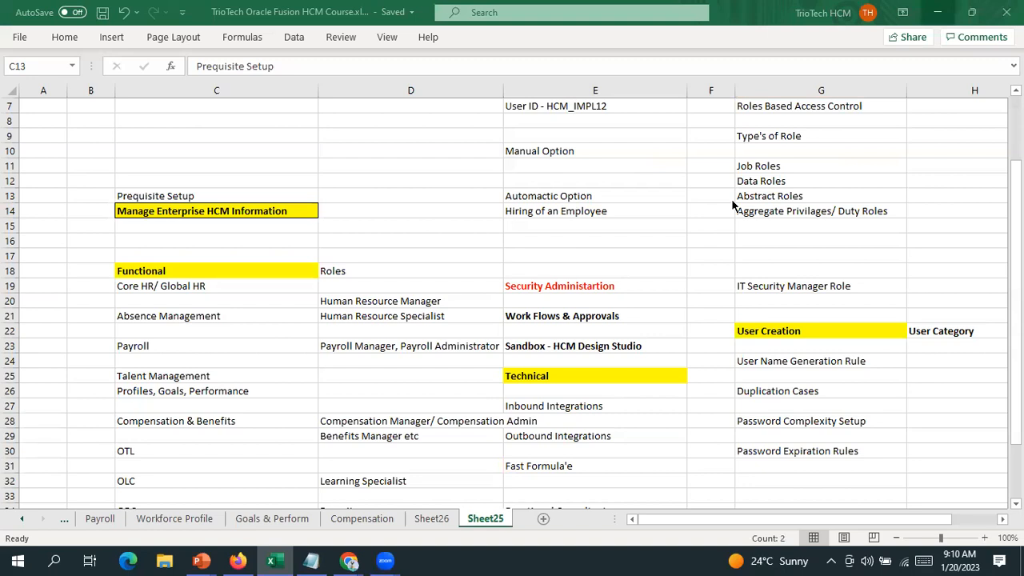
left_click(667, 262)
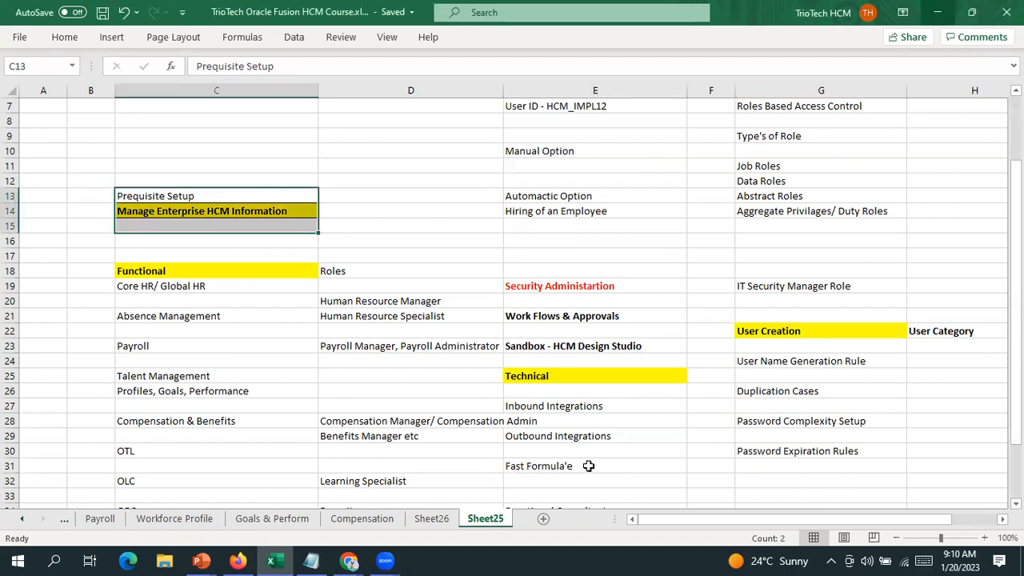
left_click(682, 197)
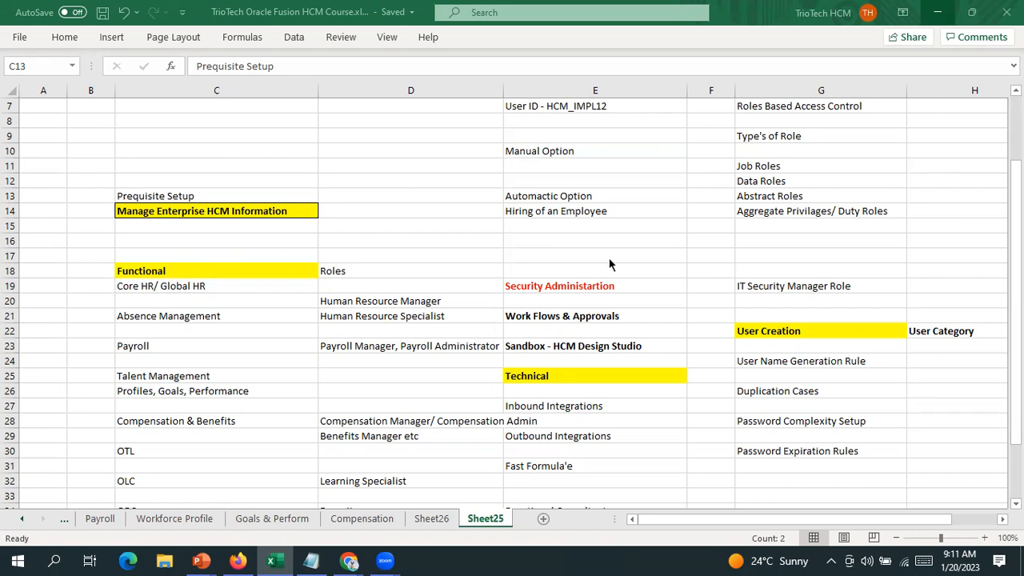
scroll(632, 264, "up", 2)
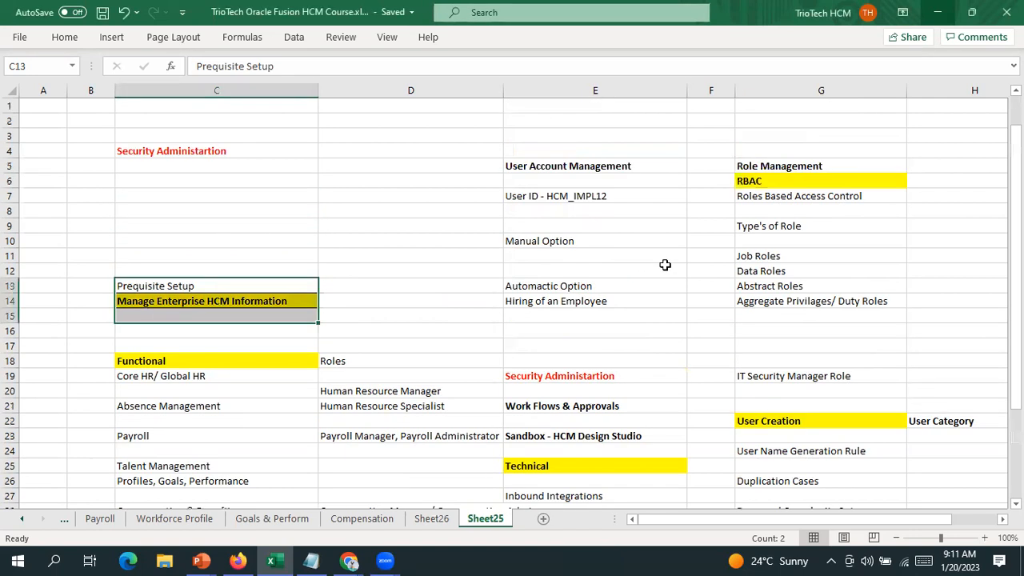
left_click(677, 359)
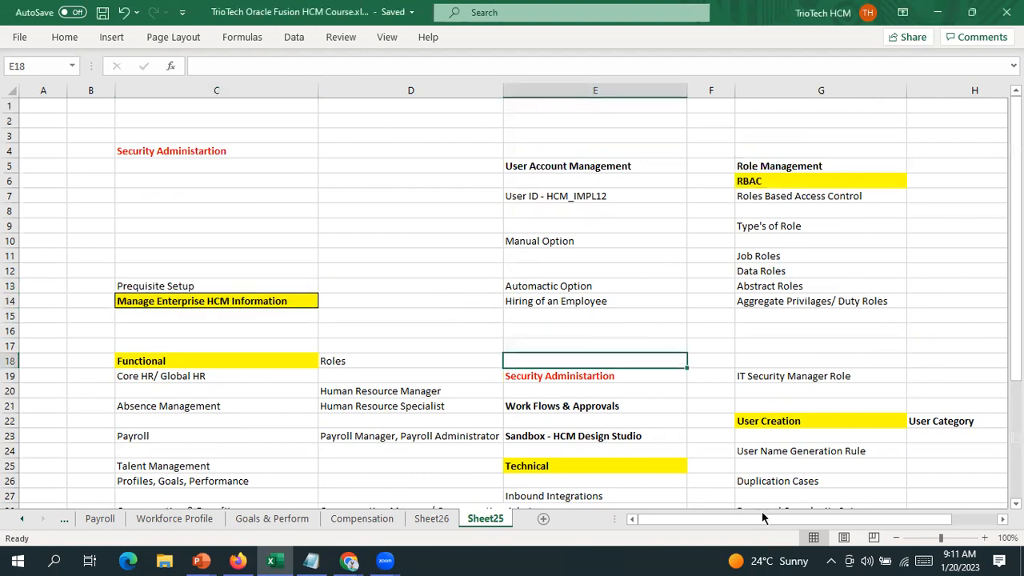
left_click_drag(764, 518, 841, 514)
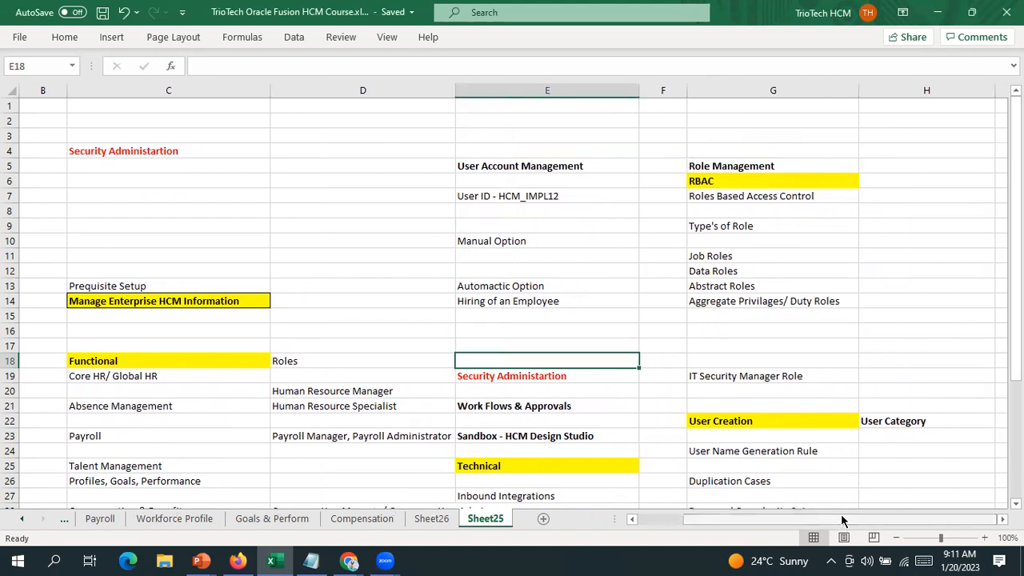
left_click_drag(593, 272, 585, 278)
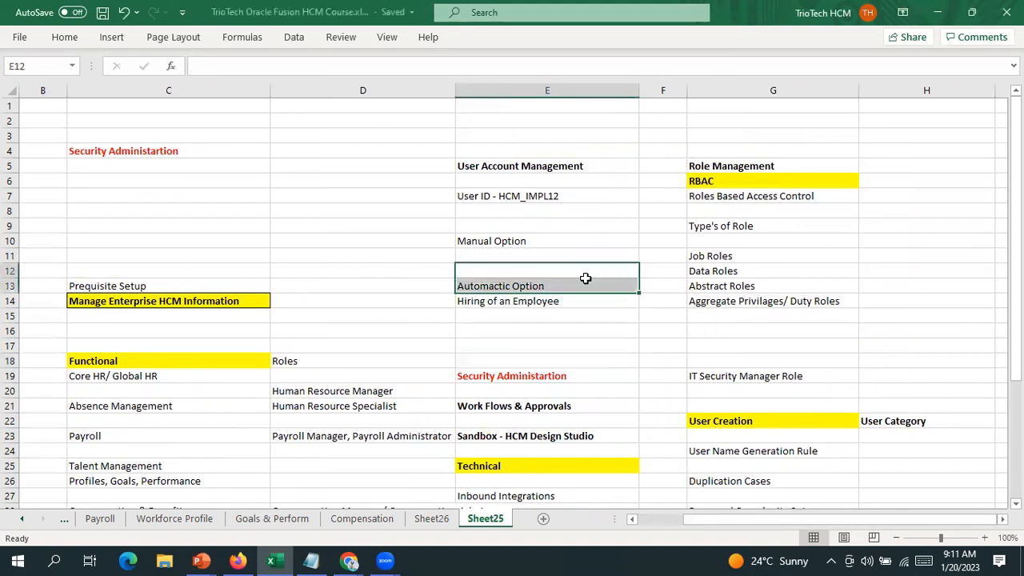
left_click(401, 270)
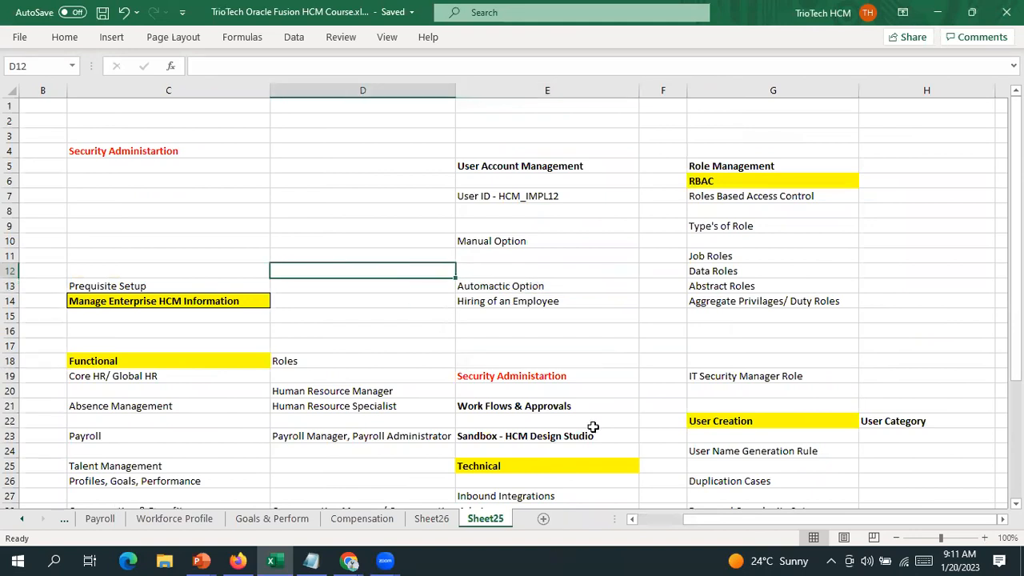
left_click(537, 334)
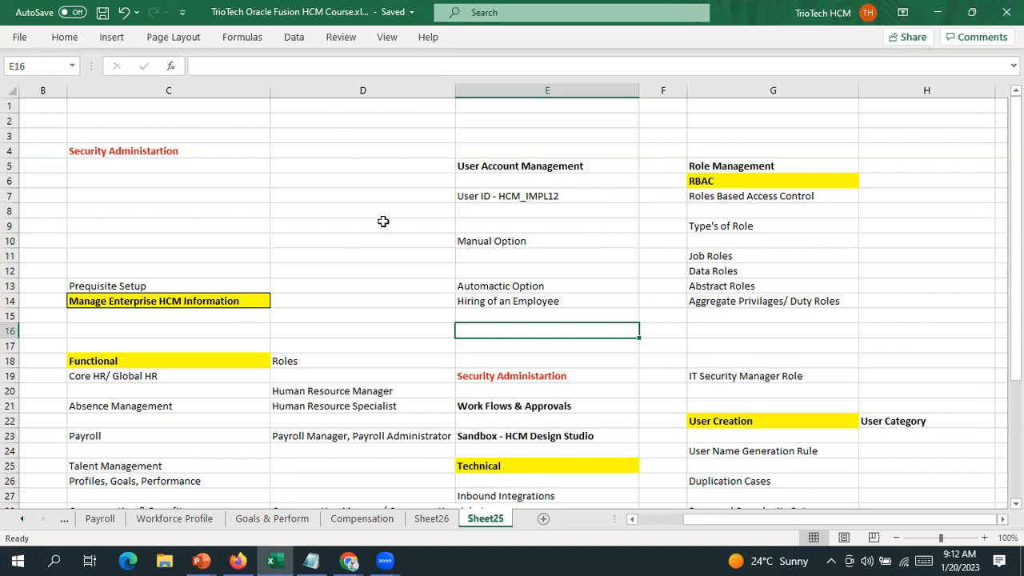
left_click(524, 558)
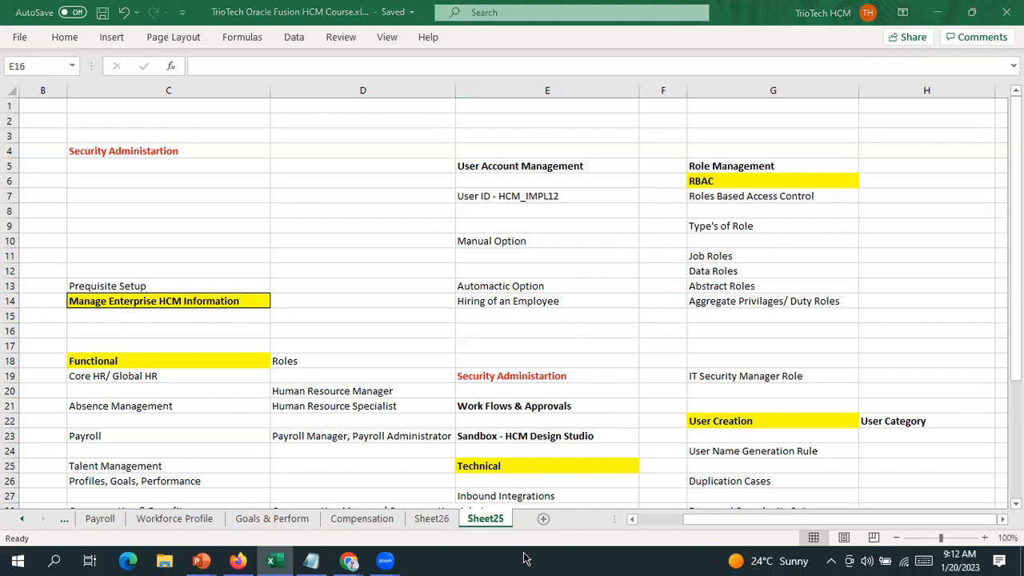
left_click(382, 271)
scroll(688, 334, "down", 1)
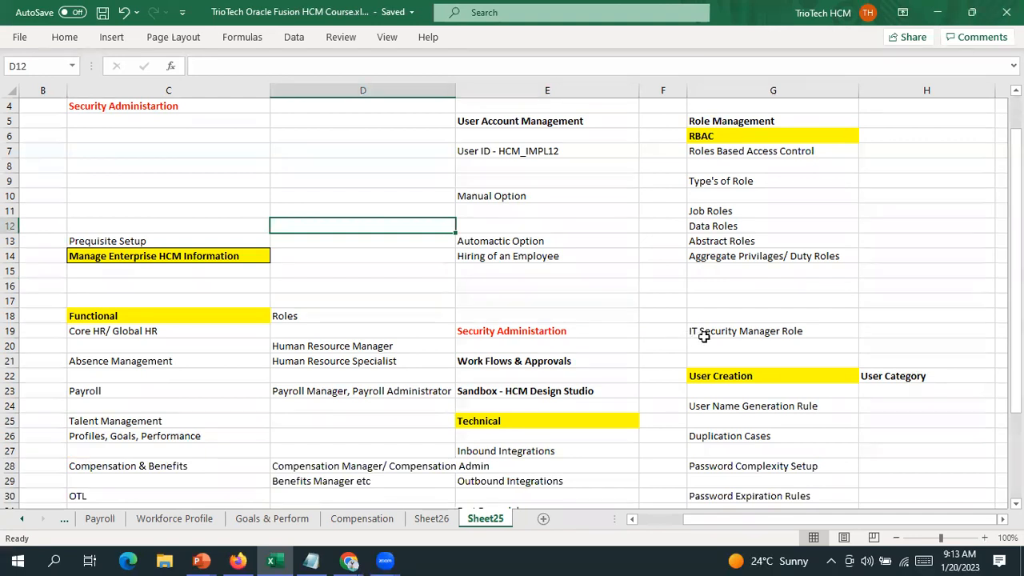
scroll(560, 329, "up", 1)
left_click(486, 241)
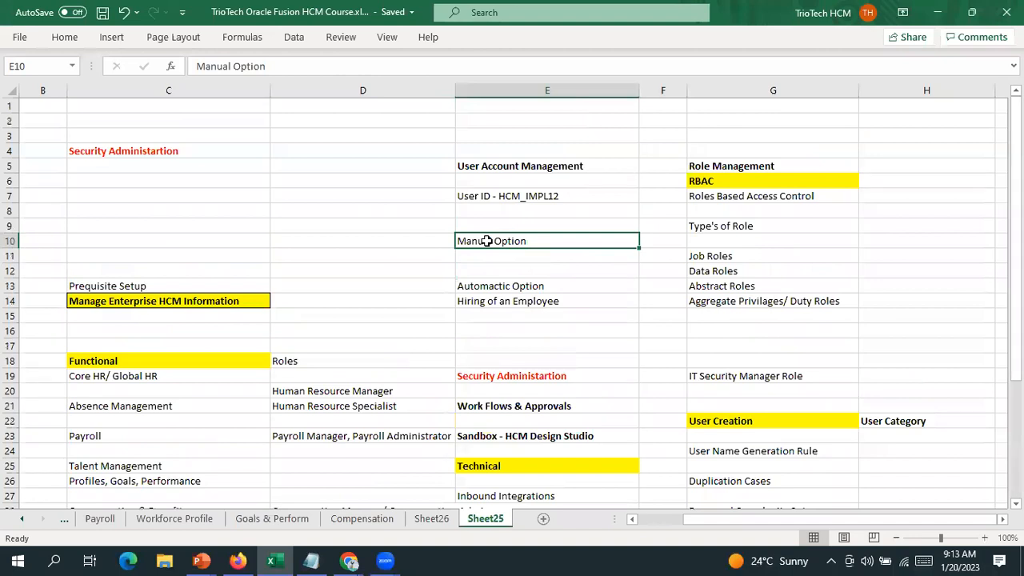
left_click(430, 244)
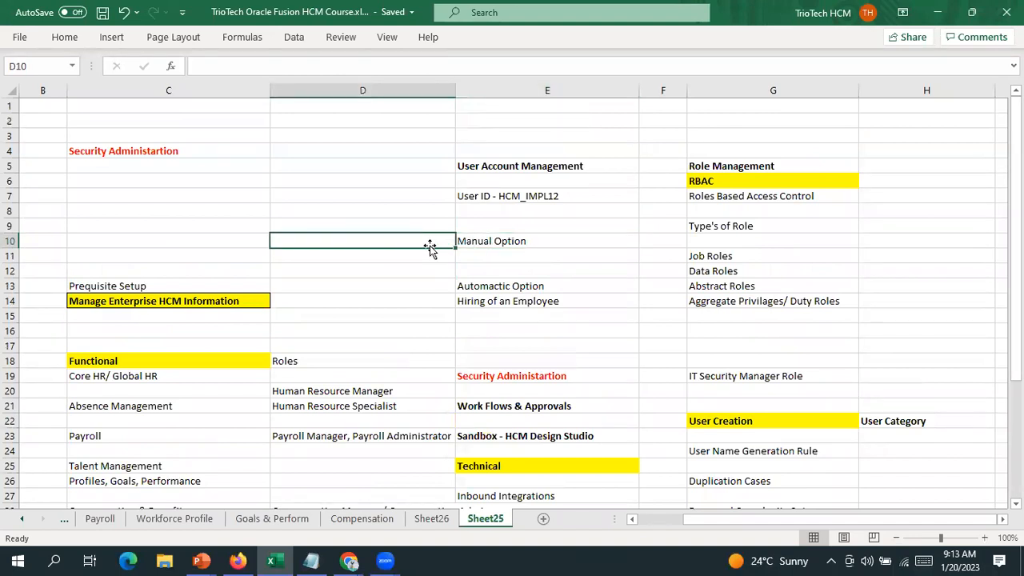
left_click(497, 244)
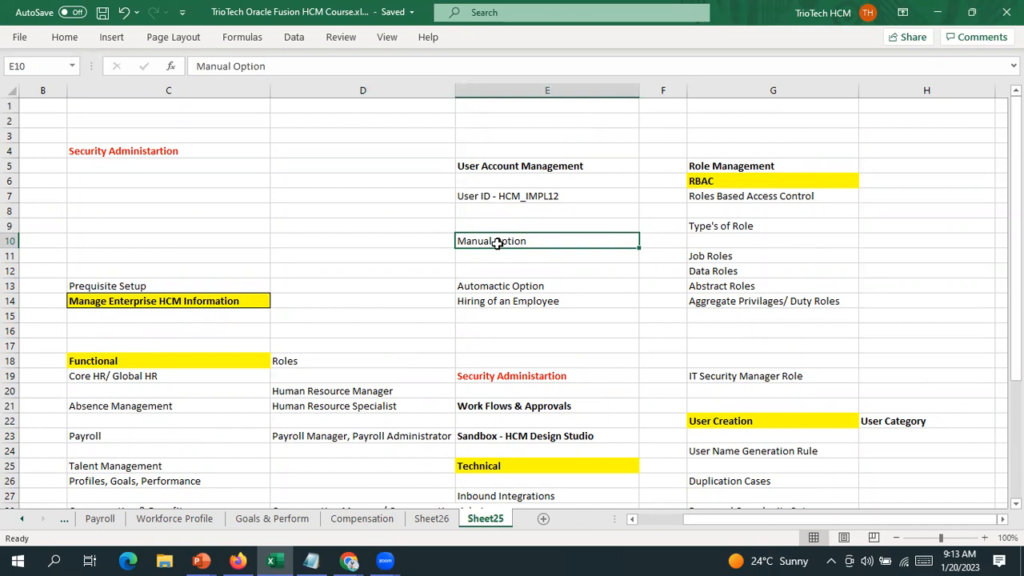
left_click(373, 289)
left_click_drag(503, 285, 516, 301)
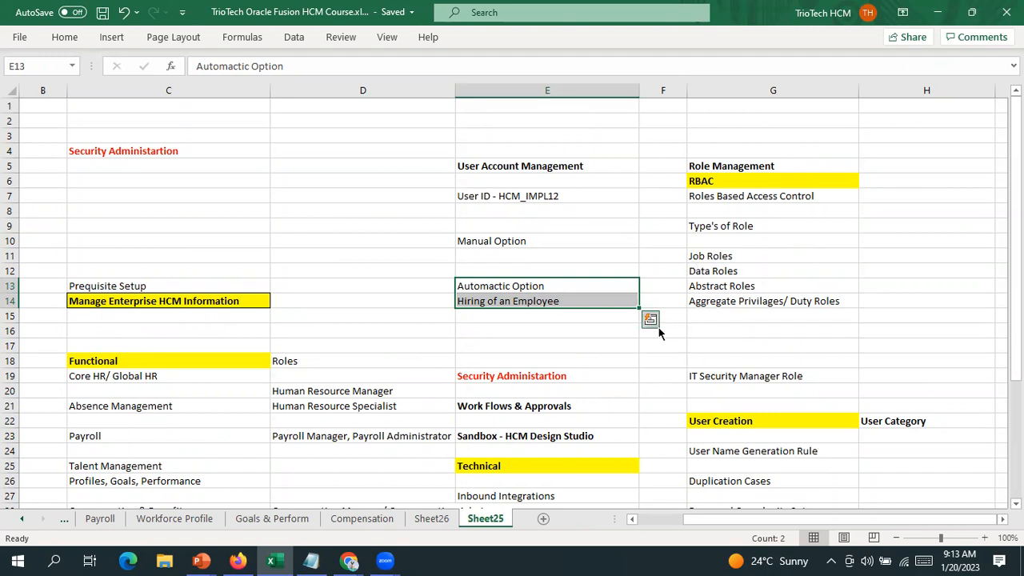
scroll(441, 368, "down", 1)
left_click_drag(376, 330, 408, 502)
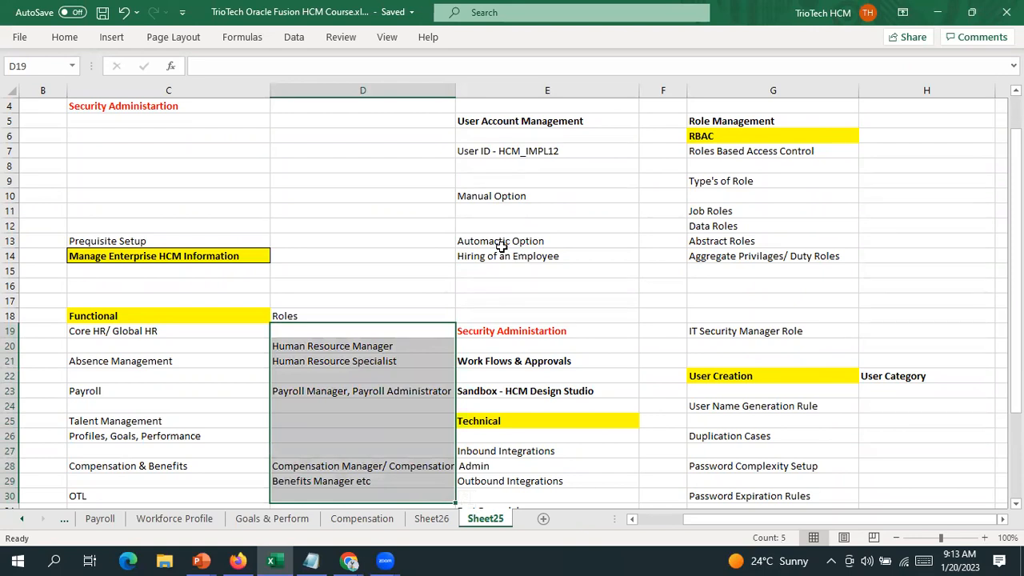
scroll(616, 296, "up", 1)
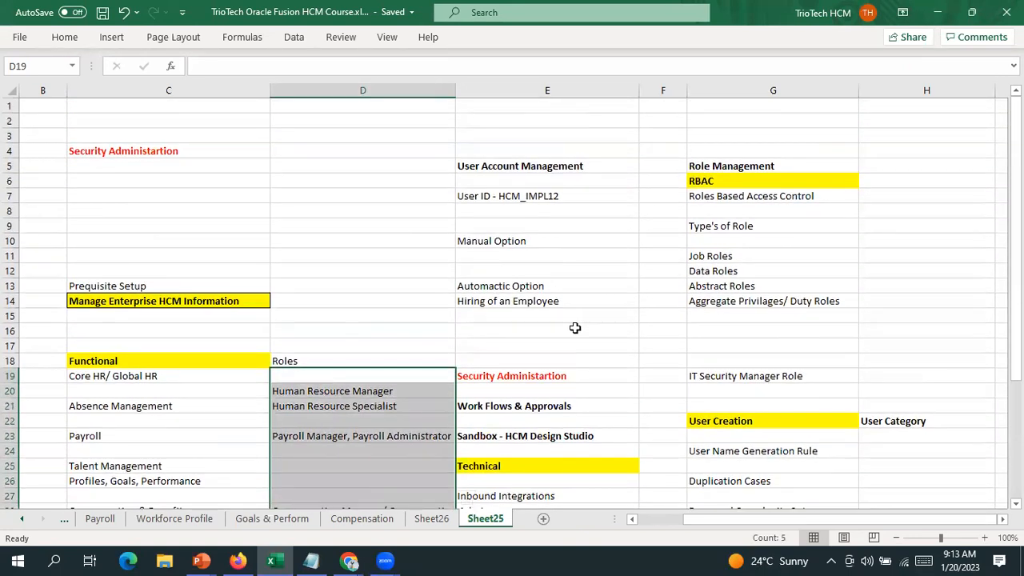
left_click(575, 328)
scroll(632, 336, "down", 1)
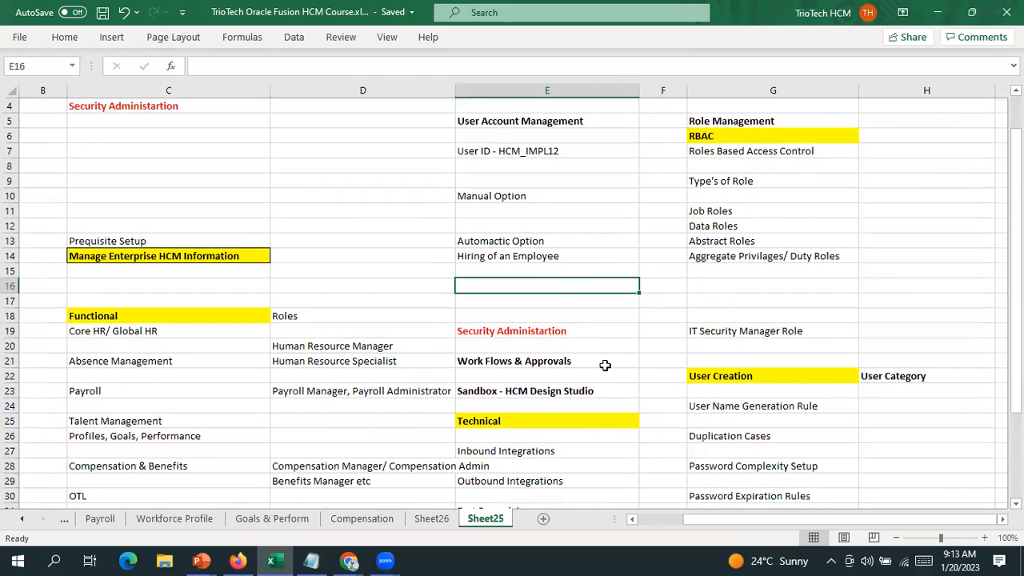
left_click(527, 558)
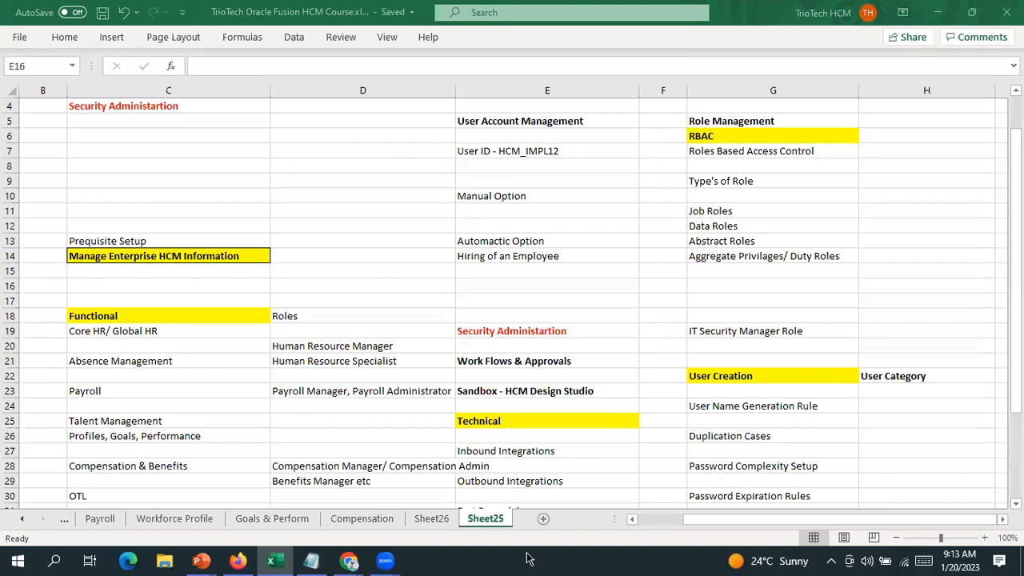
scroll(623, 253, "down", 2)
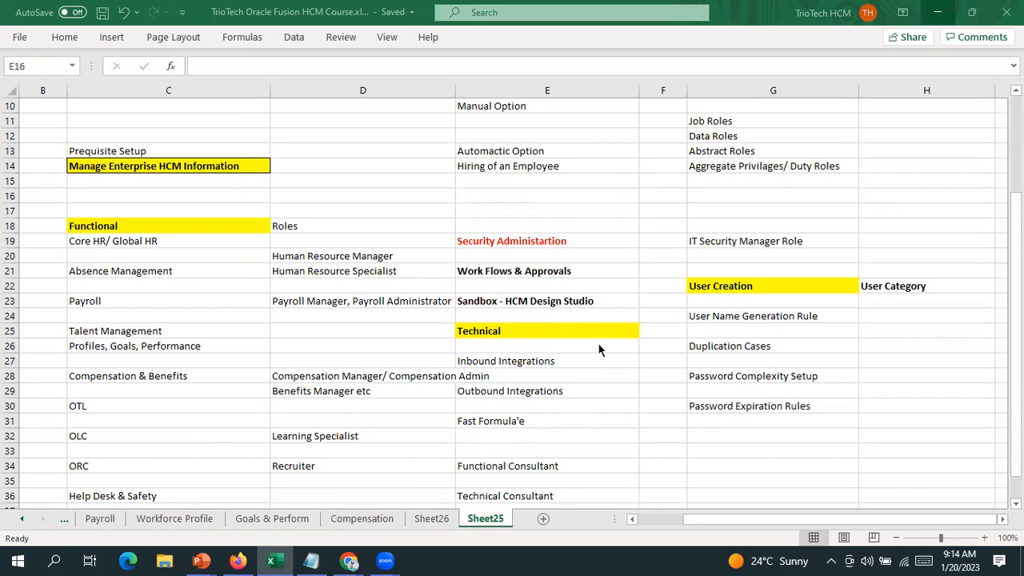
scroll(632, 329, "up", 3)
scroll(666, 319, "down", 2)
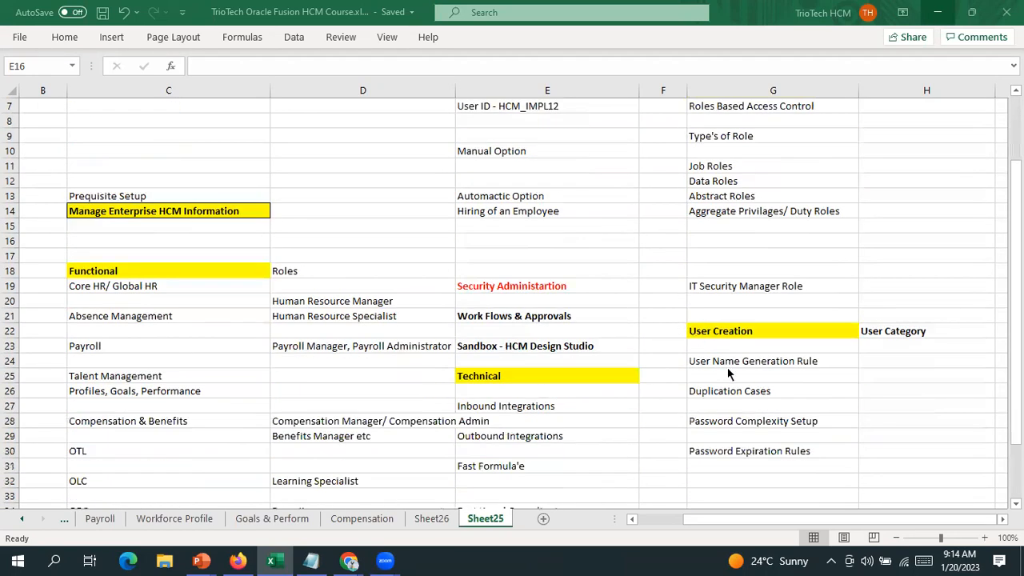
left_click(731, 362)
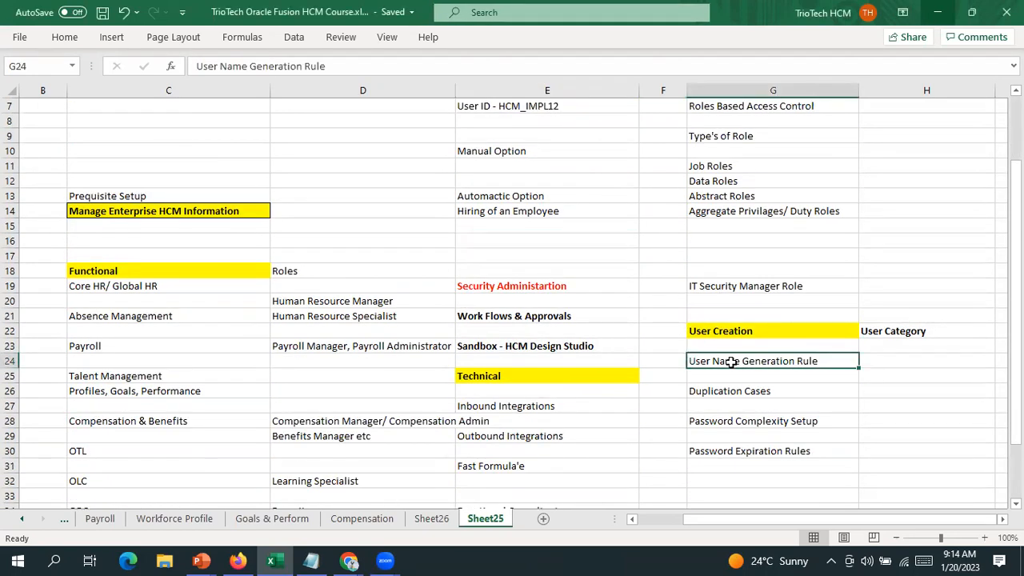
scroll(731, 362, "down", 1)
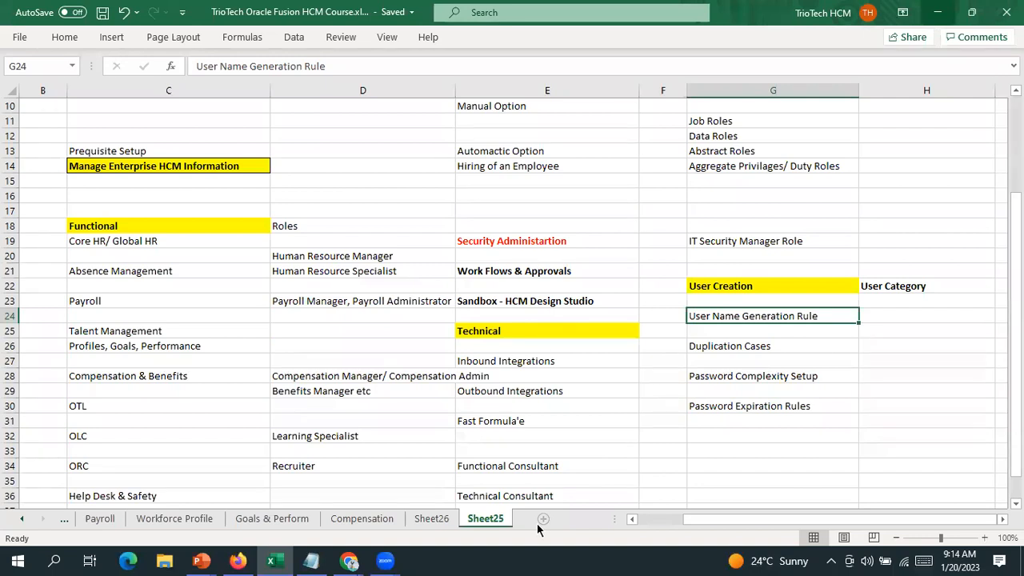
key("alt+Tab")
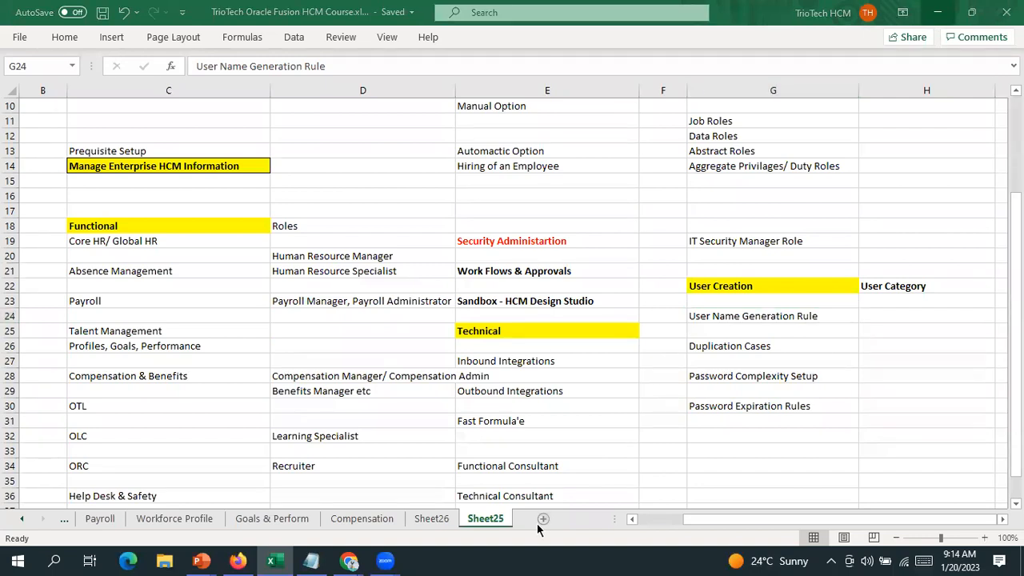